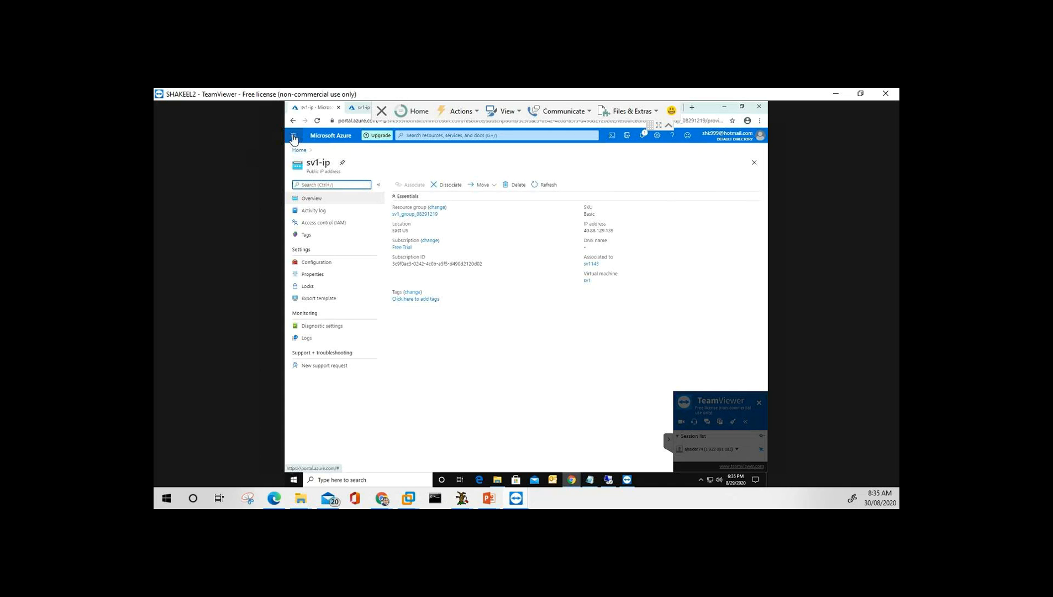
Open the account flyout from the account name at the top right of the sv1-ip page.
click(753, 141)
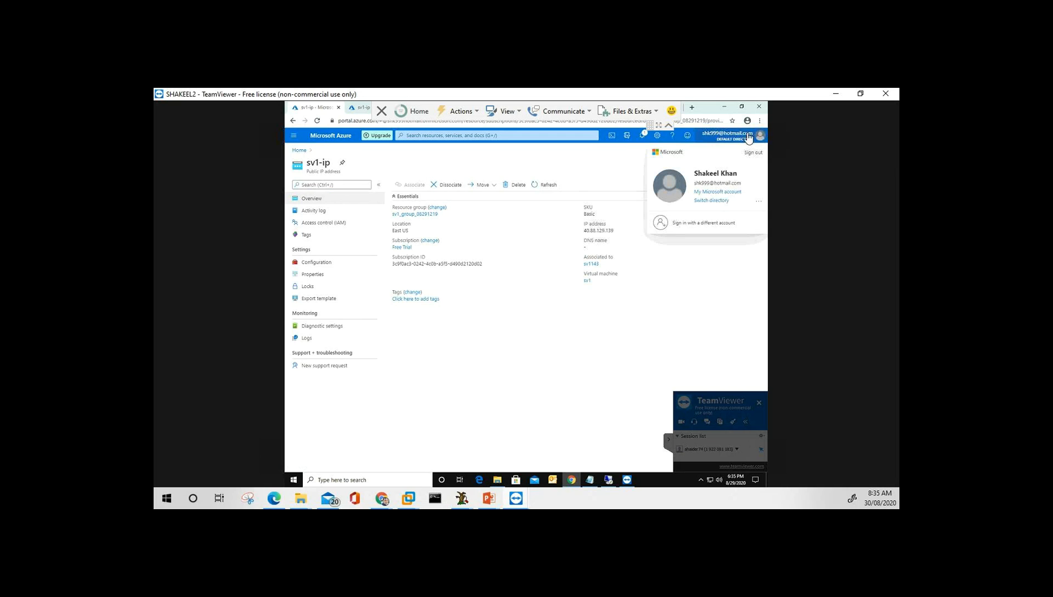
Open My Microsoft account in a new tab and view its Services & subscriptions page.
click(718, 192)
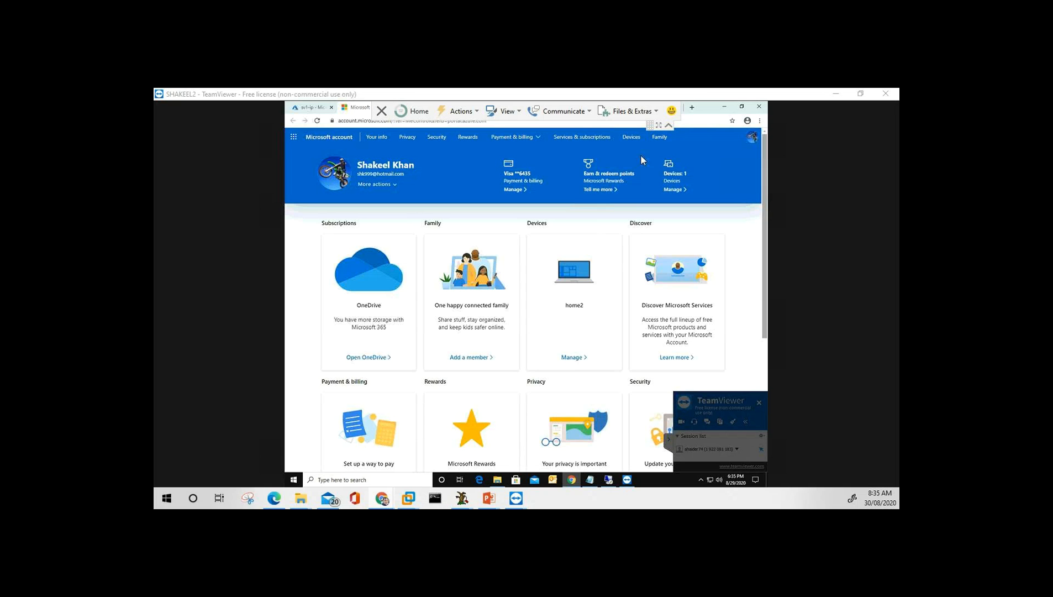
click(586, 141)
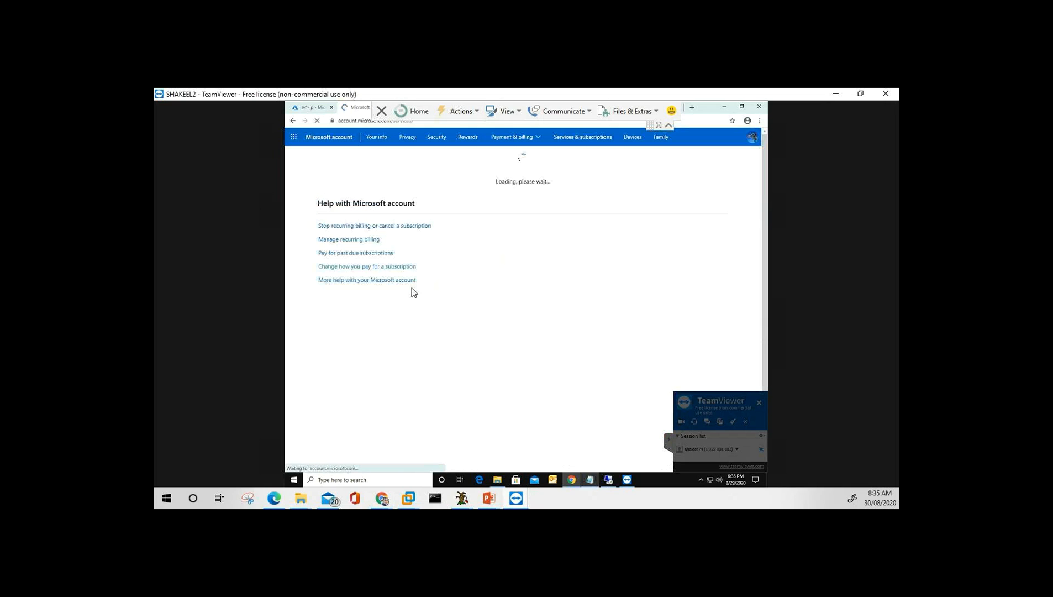
click(671, 440)
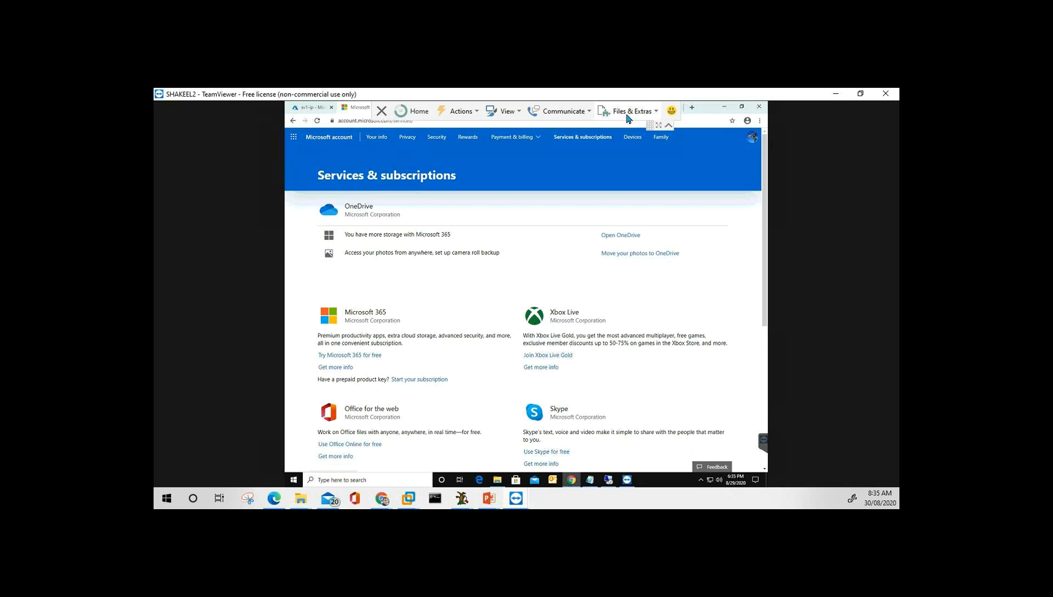
Glance at the Microsoft 365 apps list, then switch back to the Azure sv1-ip tab.
click(295, 138)
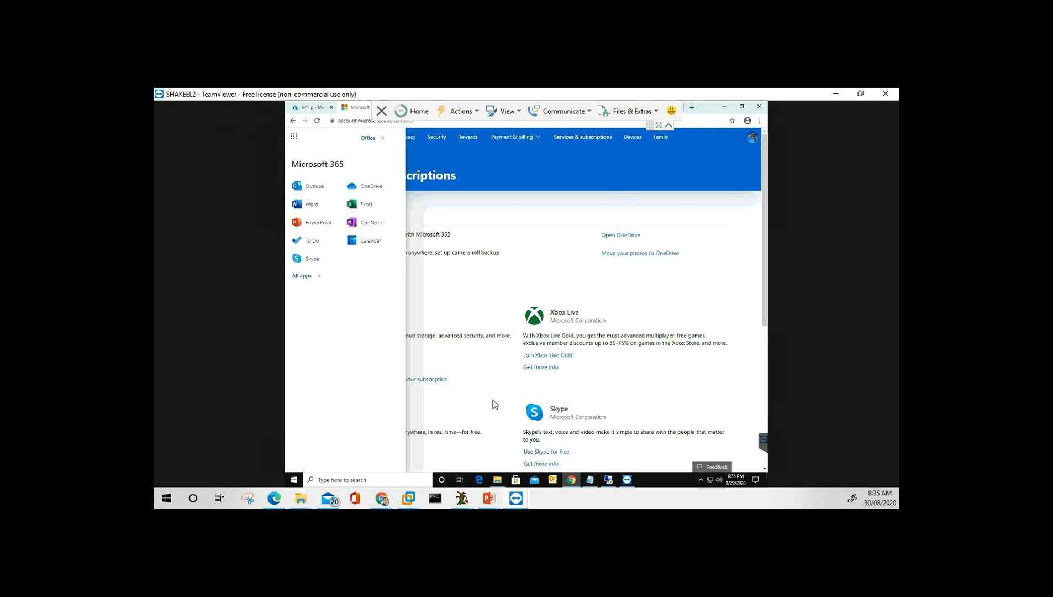
click(536, 254)
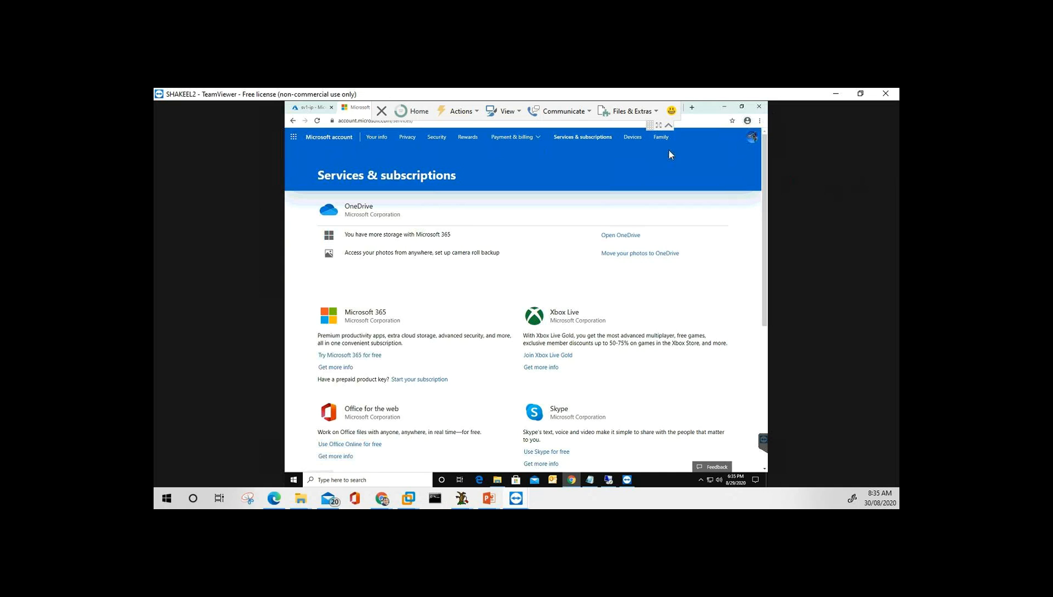
click(306, 109)
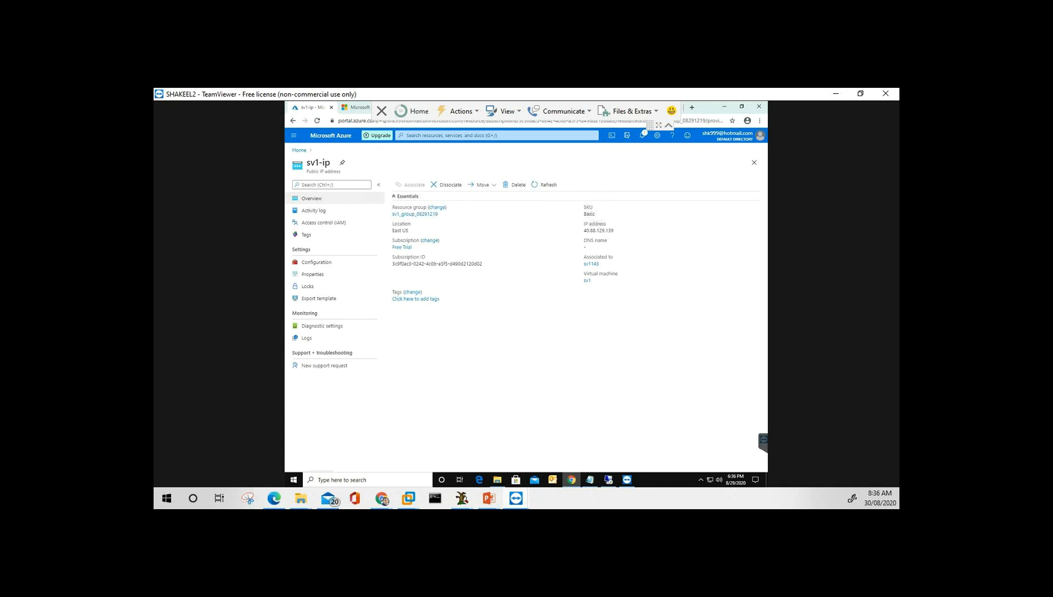
Navigate from the sv1-ip public IP blade to the portal Home page via the breadcrumb.
click(382, 498)
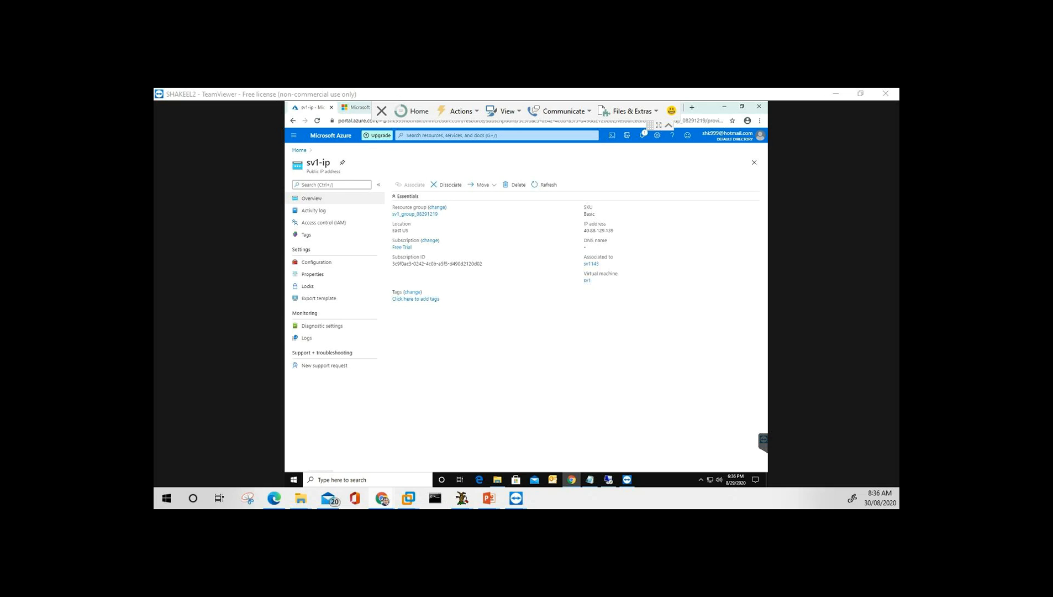
click(299, 150)
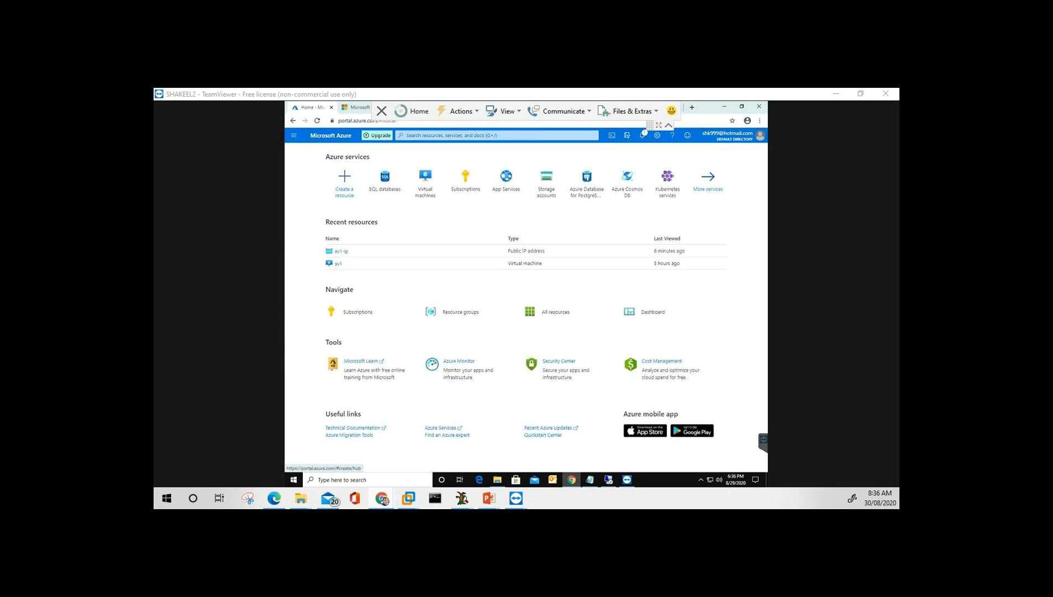
View the Subscriptions list with Free Trial, return Home, and click into the portal search box.
click(358, 312)
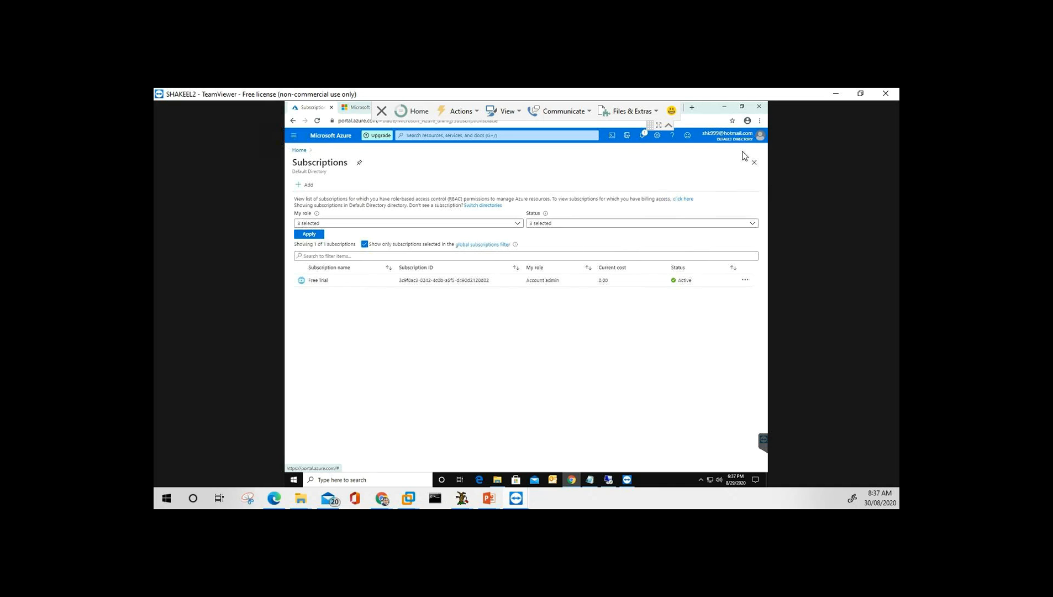
click(300, 150)
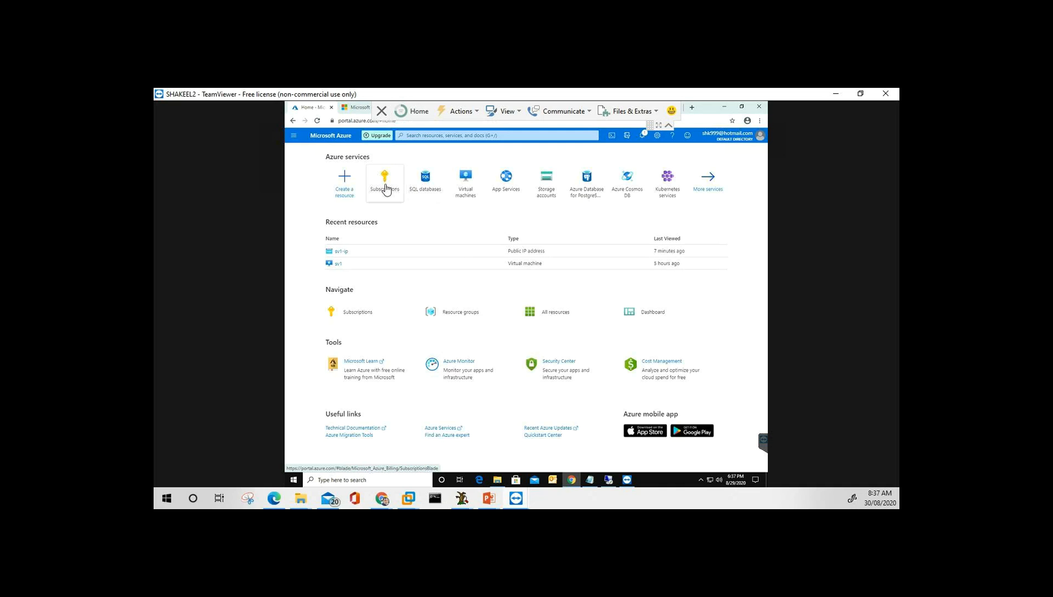
mouse_move(385, 189)
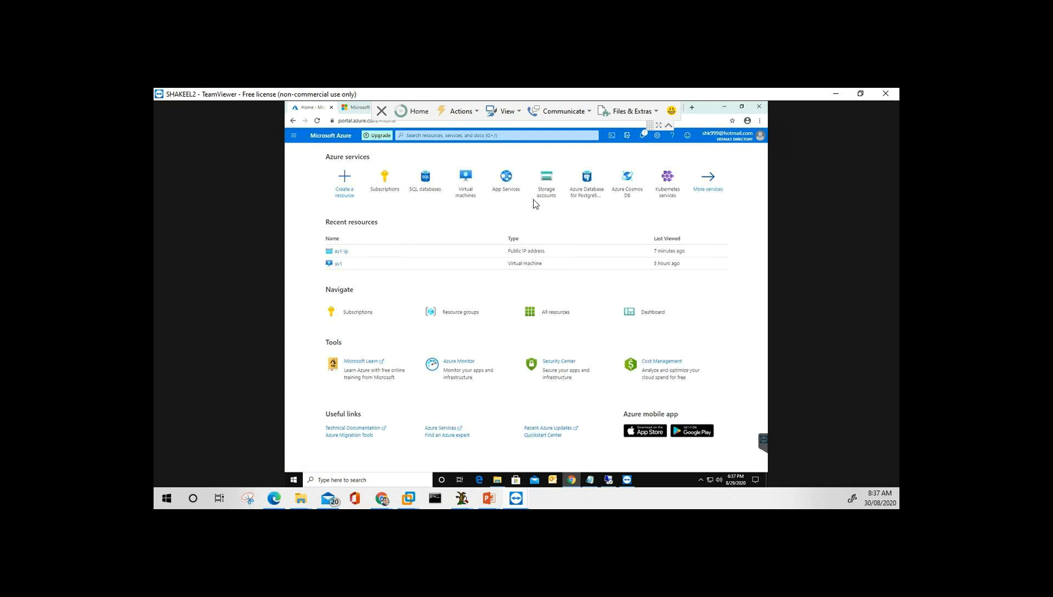
click(425, 134)
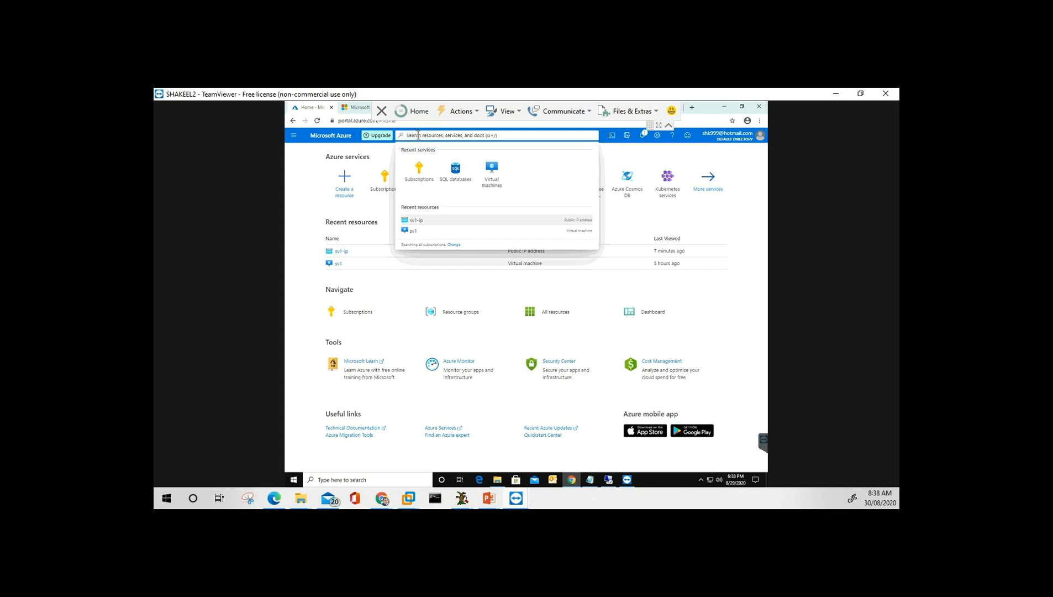
Search 'sub' to open Subscriptions, confirm Free Trial is Active, return Home, and open the menu.
text(sub)
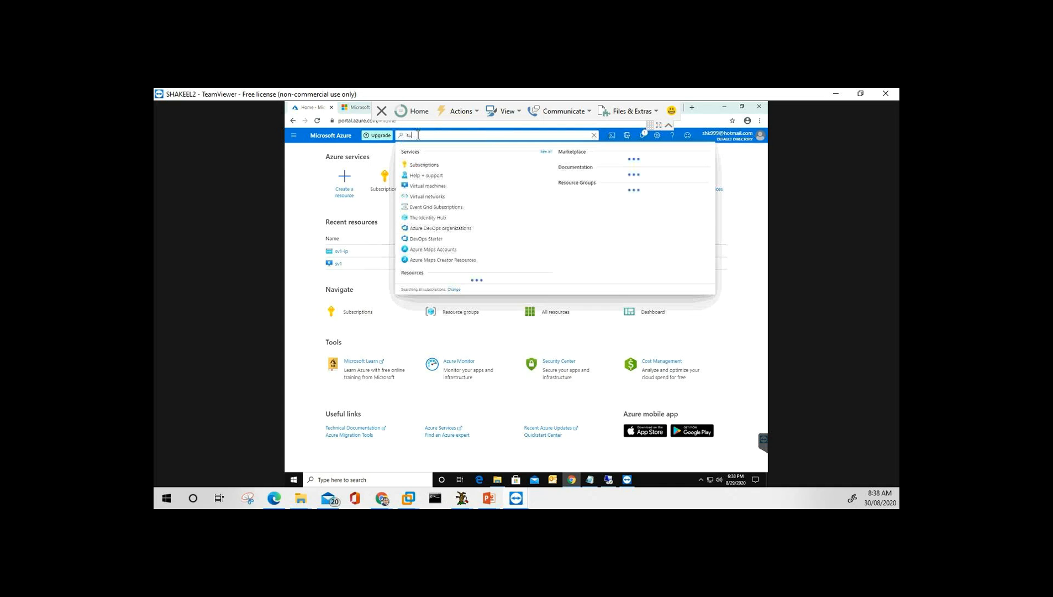
click(429, 166)
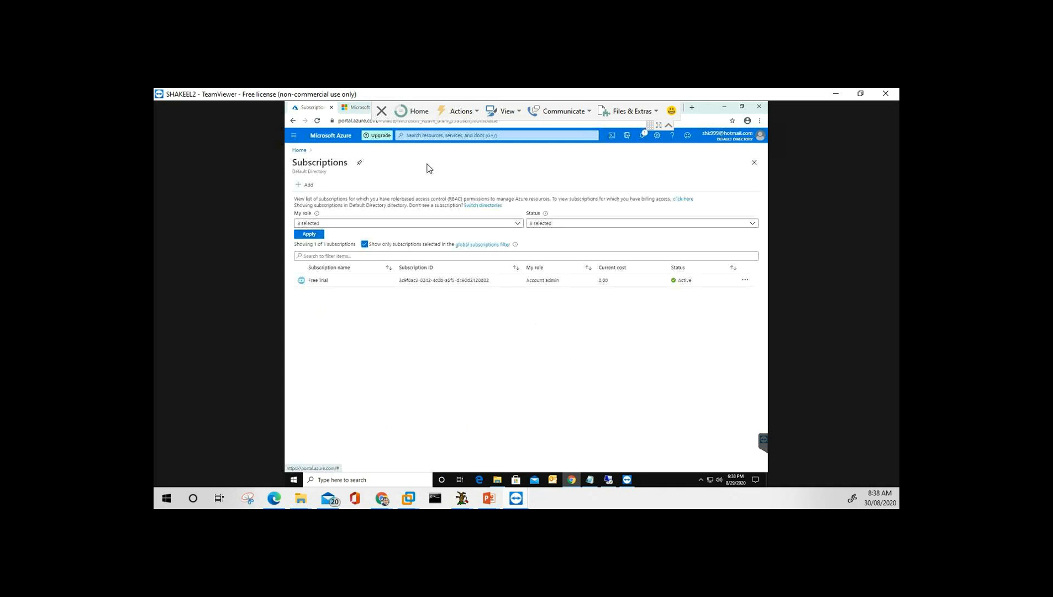
click(299, 153)
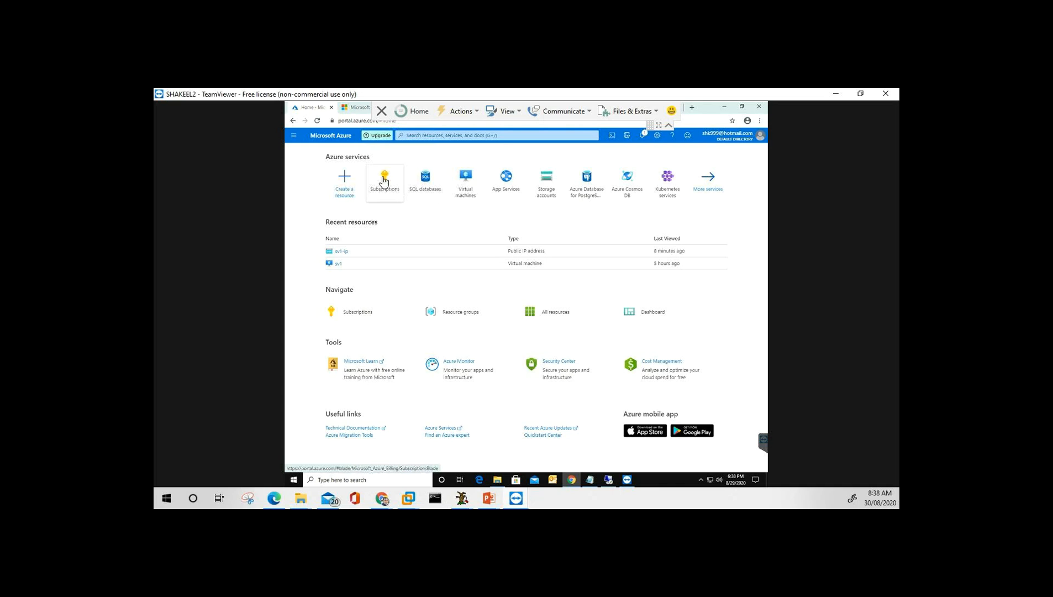
click(294, 137)
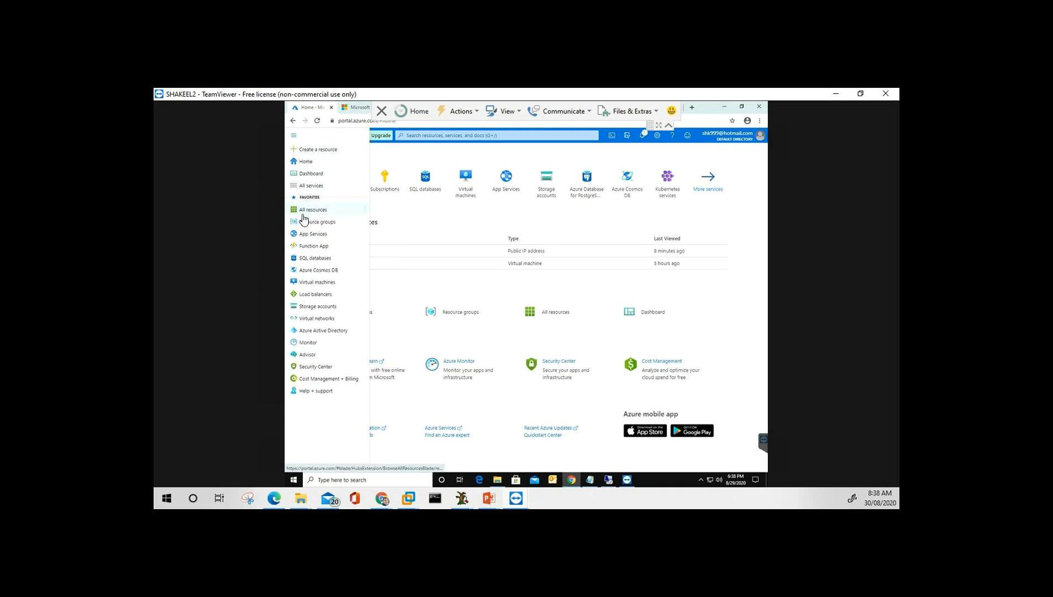
Choose All services from the portal menu to list Featured services and categories.
mouse_move(303, 215)
mouse_move(391, 185)
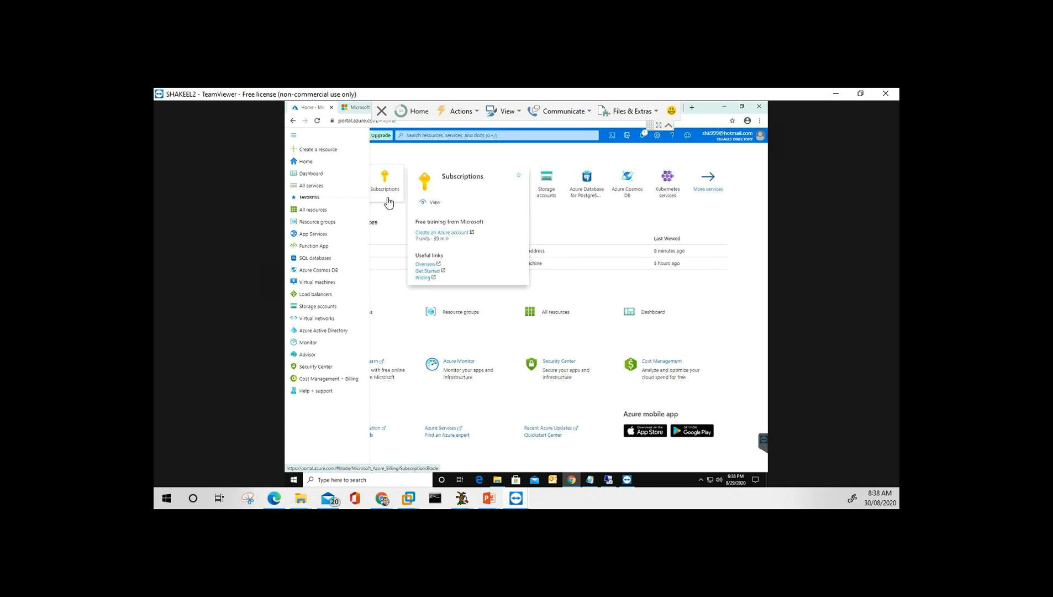
click(313, 185)
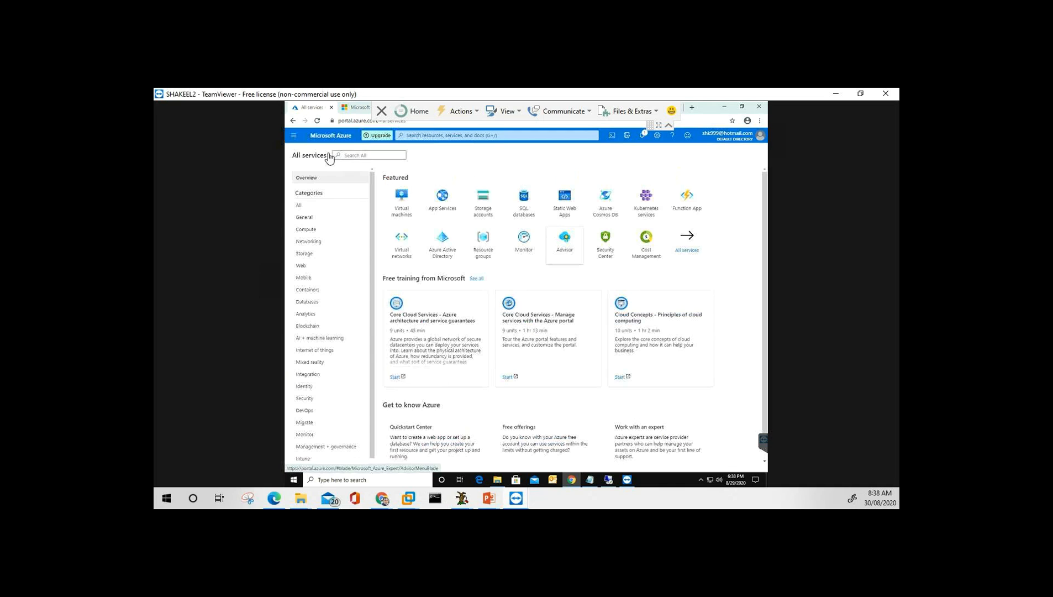
Filter All services by 'sub' and open Subscriptions, showing Free Trial as Active.
click(365, 156)
text(sub)
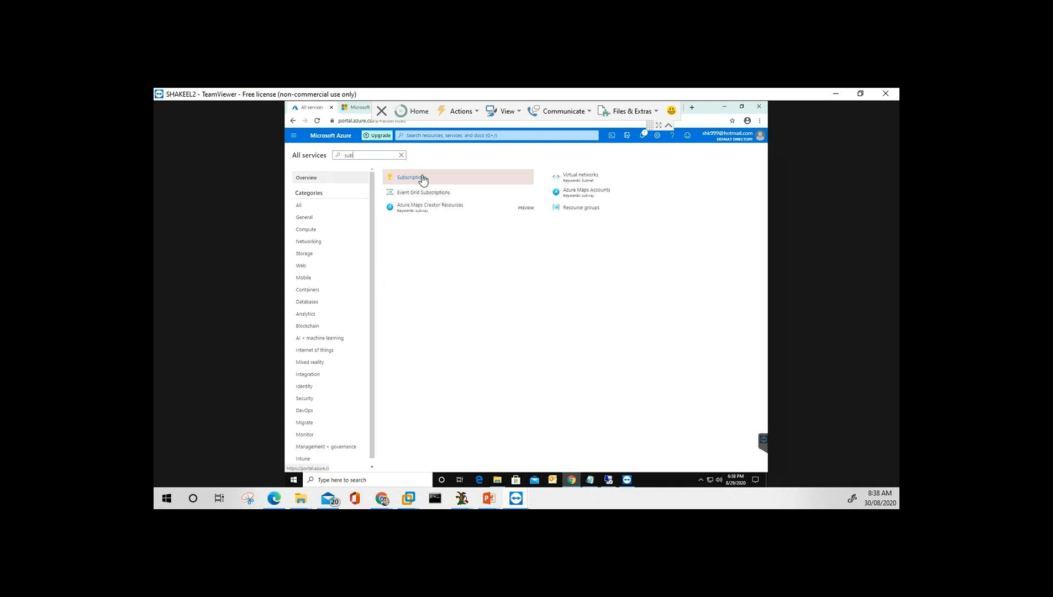
click(424, 178)
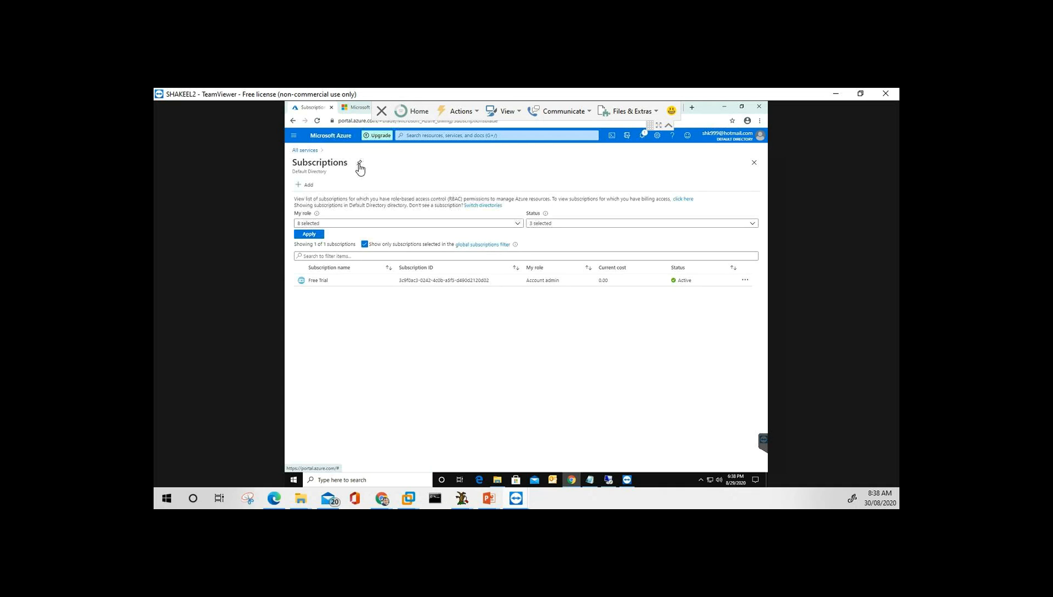
Return to the Azure Home page through the portal navigation menu.
click(295, 136)
click(442, 167)
click(293, 137)
click(305, 162)
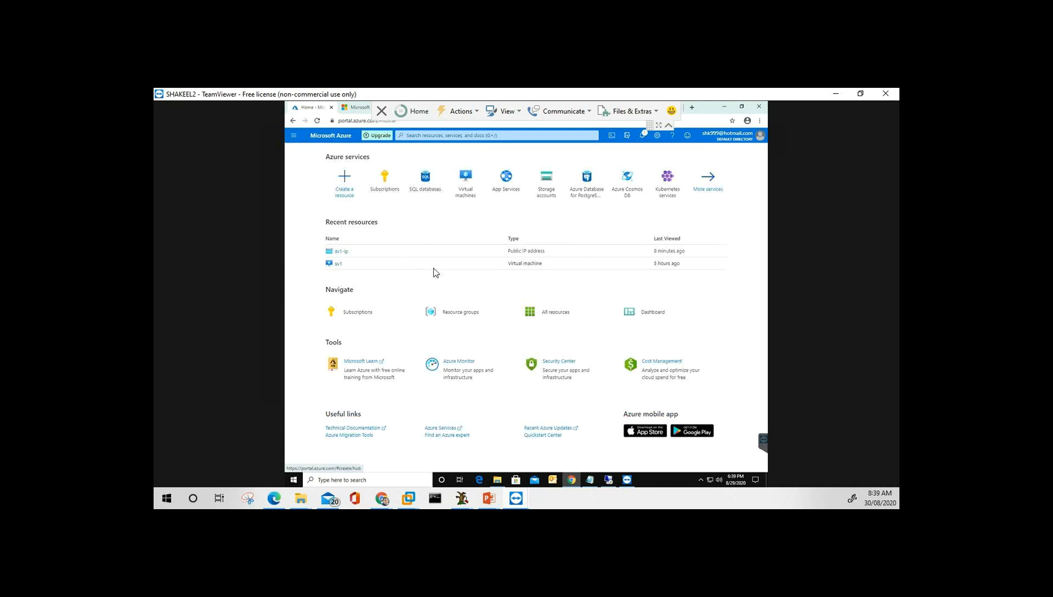
Open My Dashboard from the portal menu, showing the All resources tile with sv1 and sv1-ip.
click(294, 137)
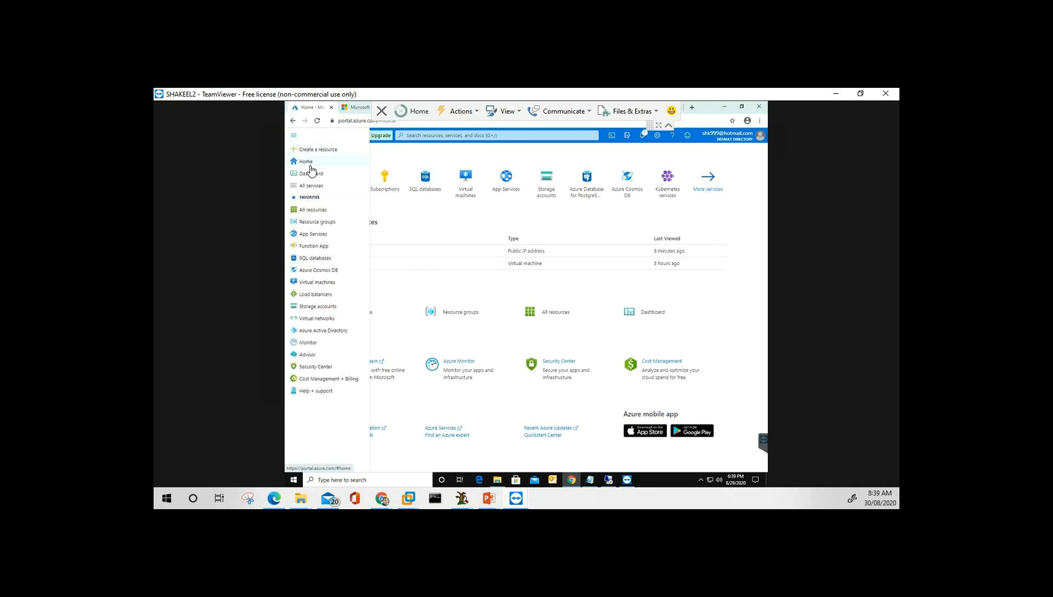
click(382, 498)
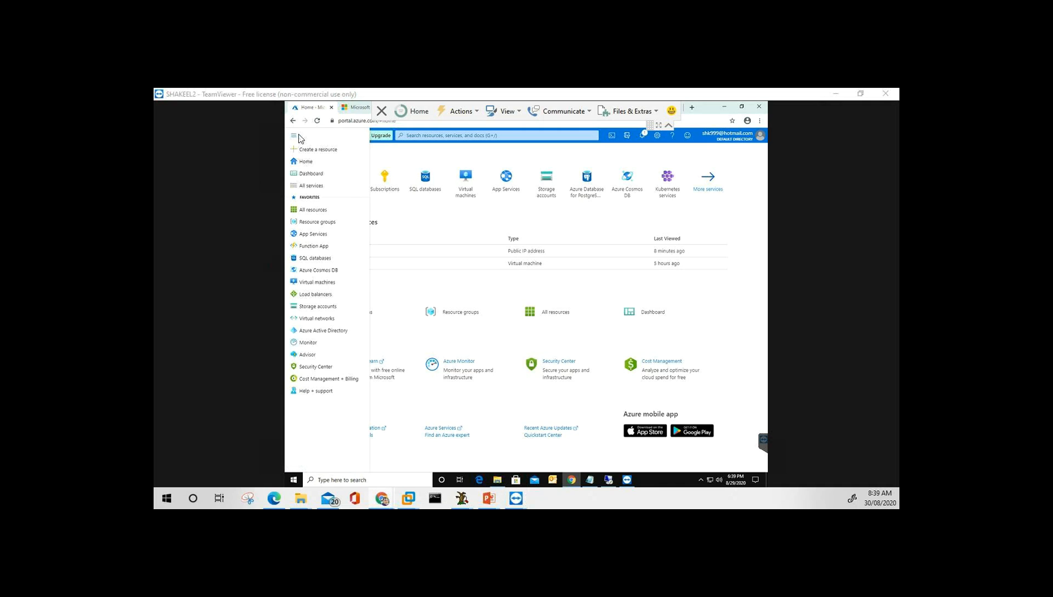
click(310, 174)
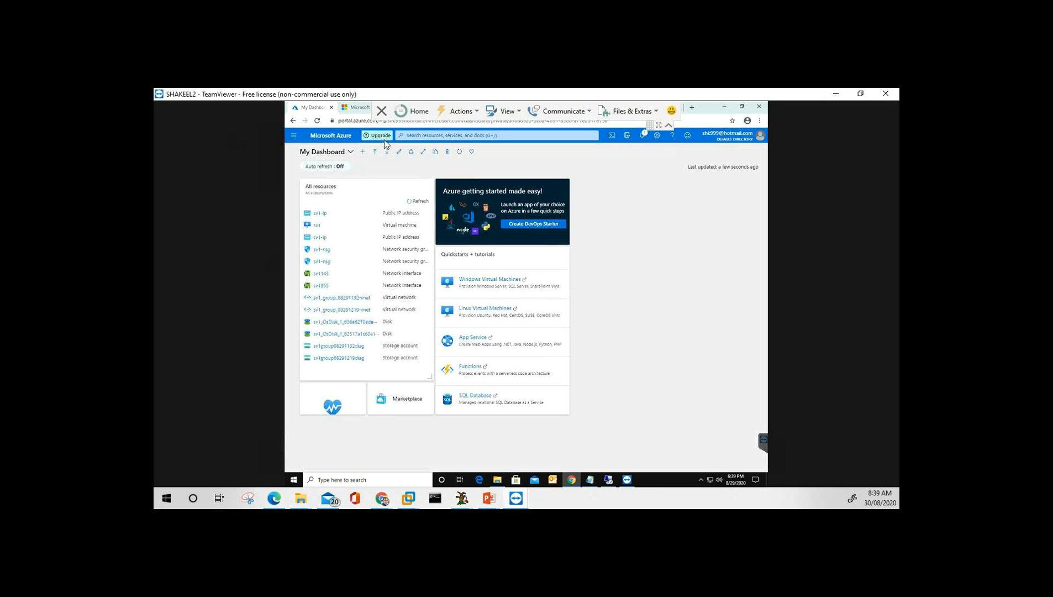
Exit browser full screen and go back to the Home page through the portal menu.
click(294, 137)
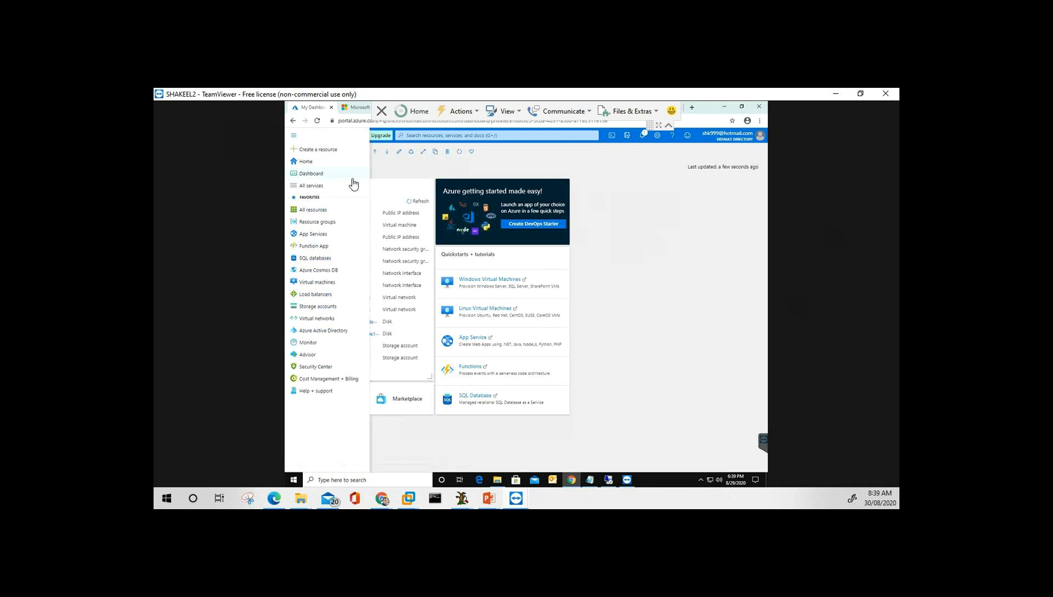
click(424, 153)
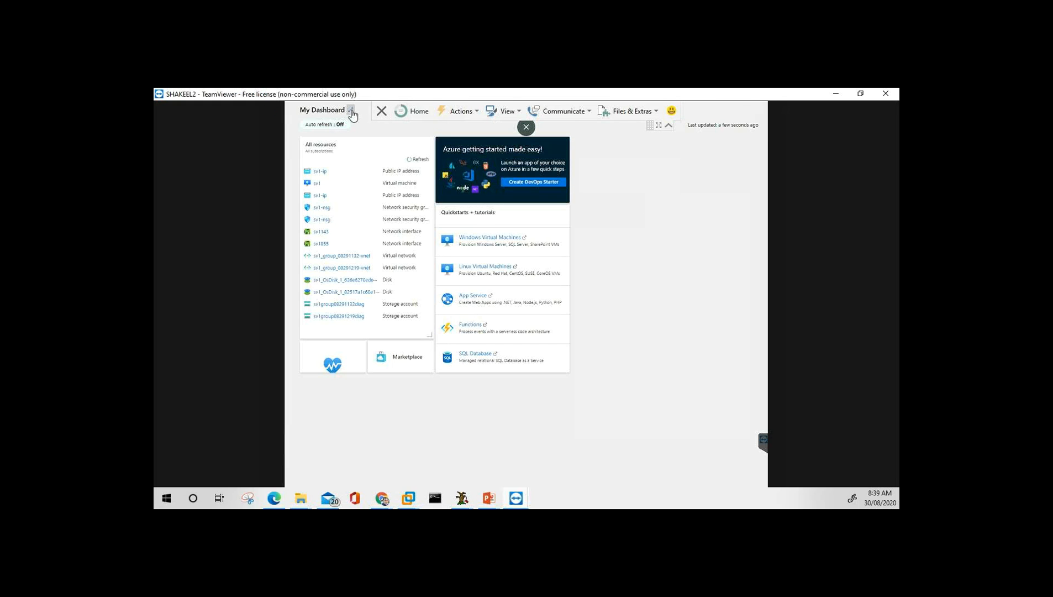
key(Escape)
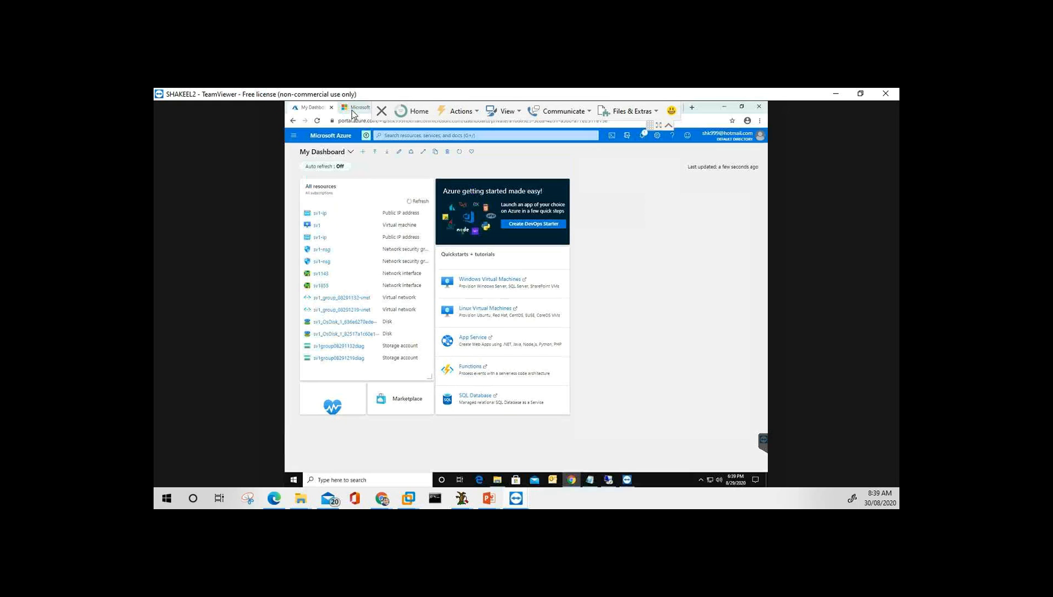
click(294, 137)
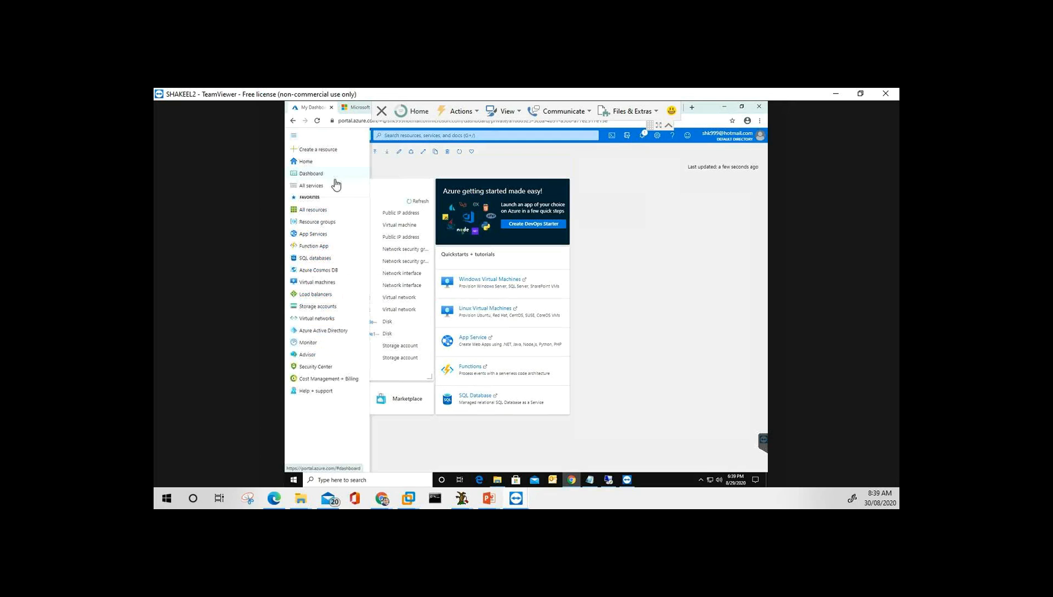
click(309, 163)
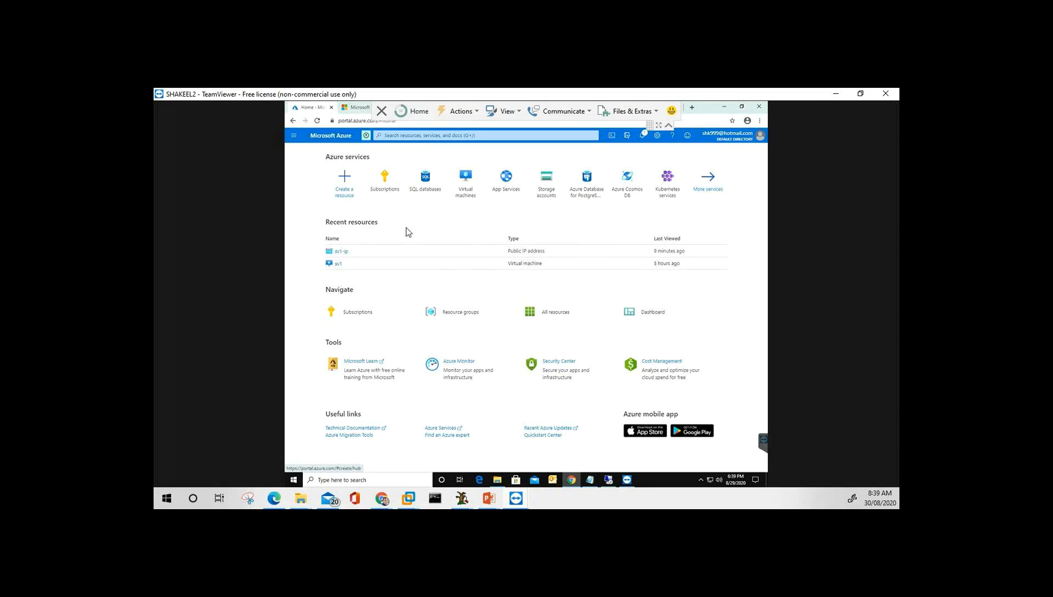
Open Subscriptions from the Home page's Navigate section, then bring up the portal menu.
click(390, 186)
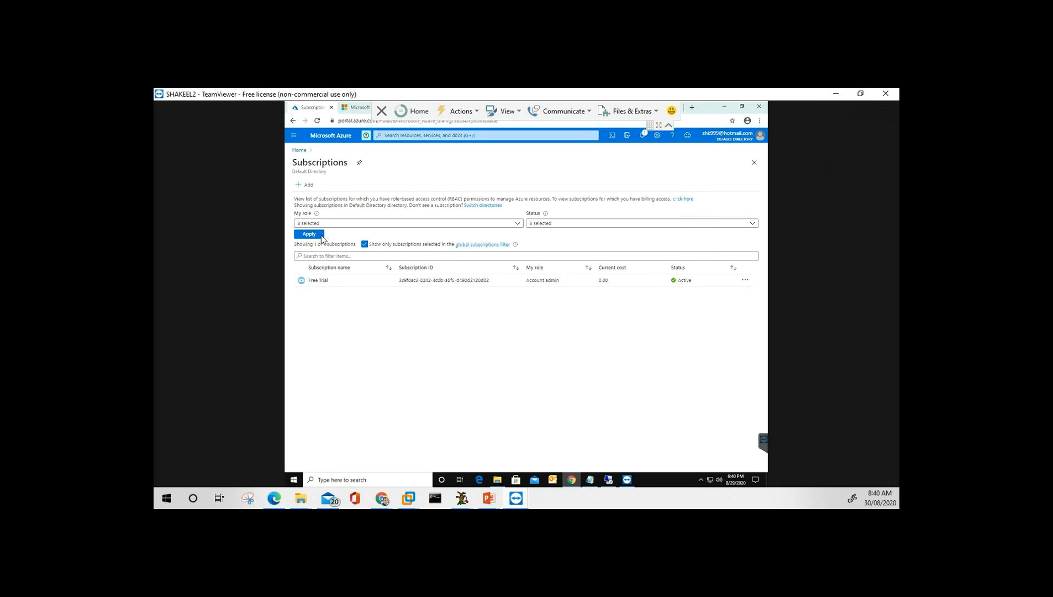
click(299, 137)
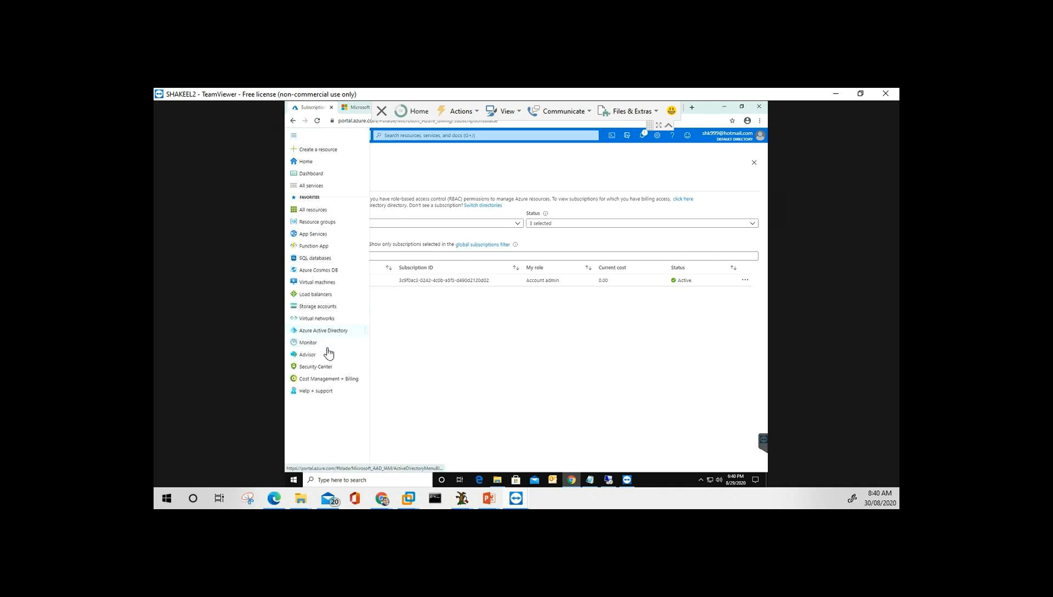
Open the Virtual machines list to see VM sv1 running in East US.
click(323, 282)
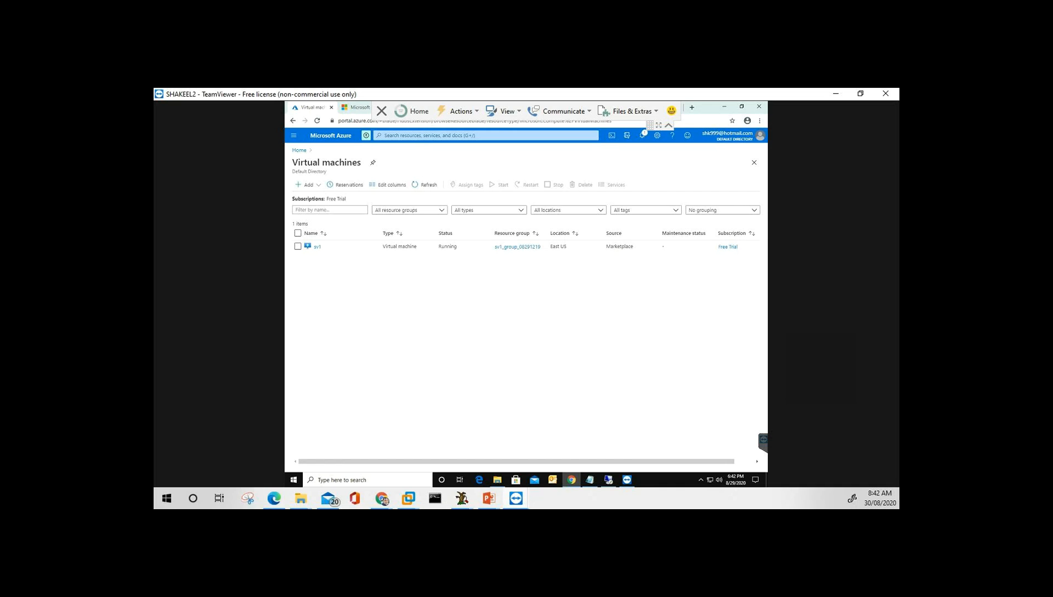
click(382, 498)
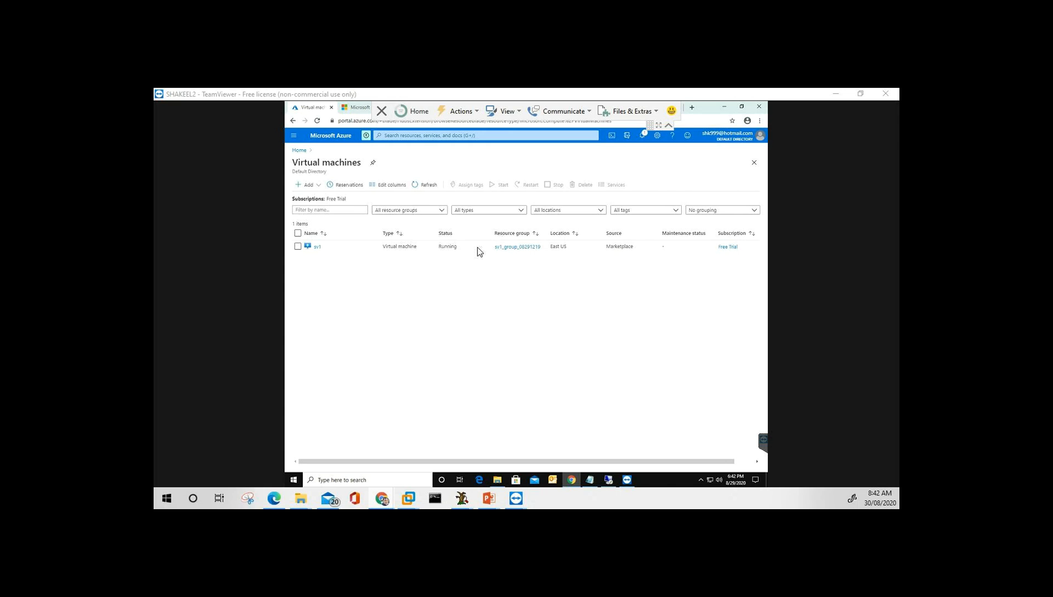
click(296, 137)
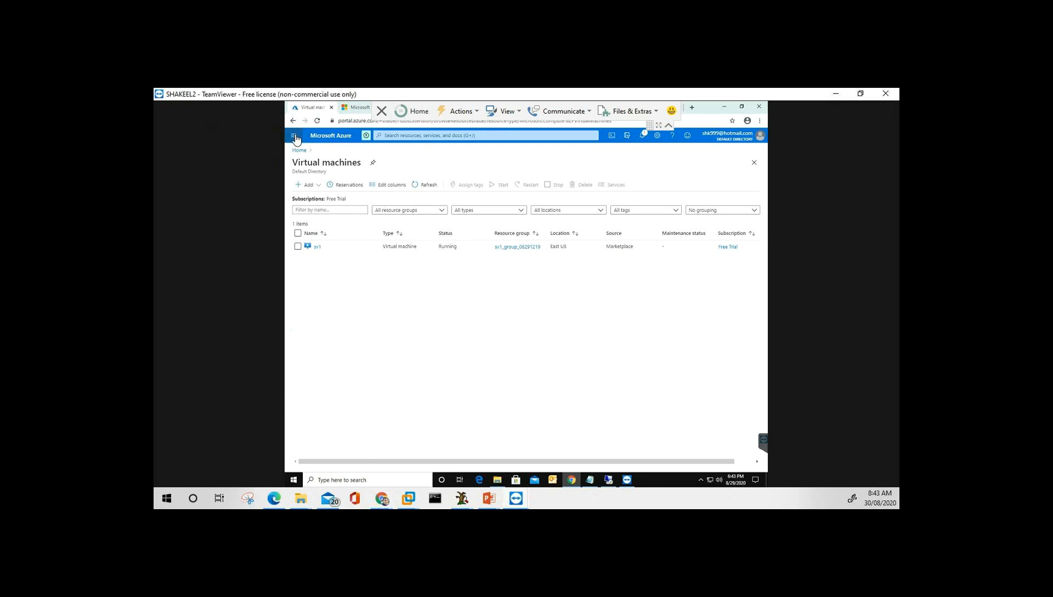
click(296, 138)
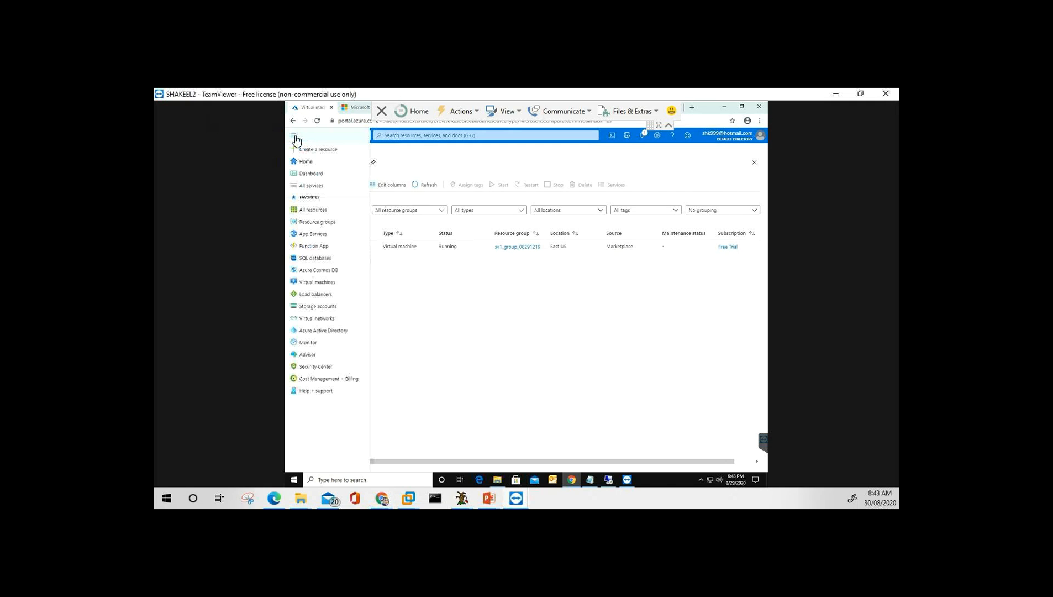
Go back to the Azure Home page and search the portal for 'sql'.
click(308, 162)
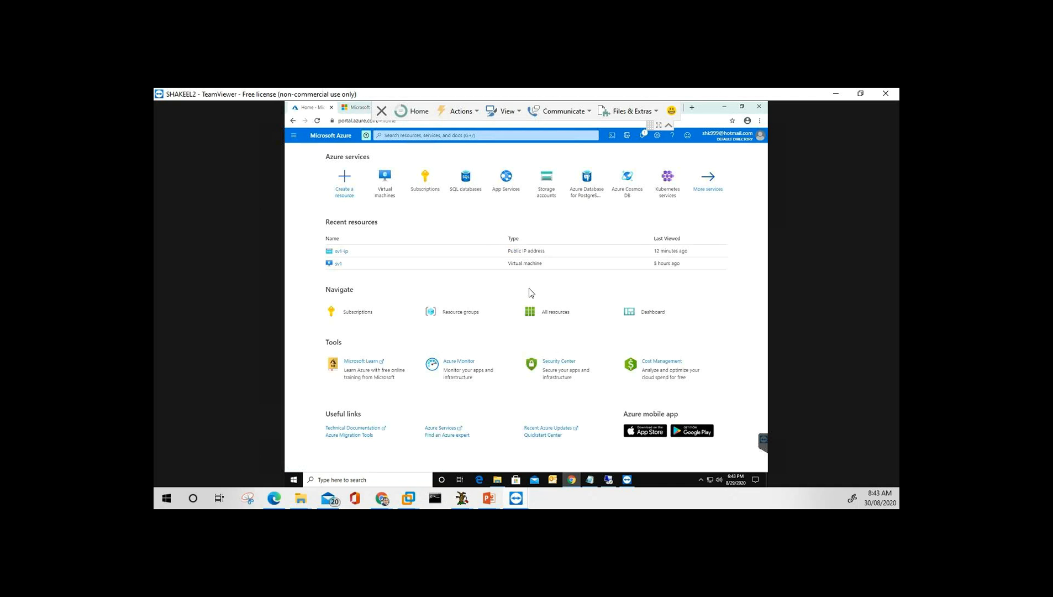
click(457, 134)
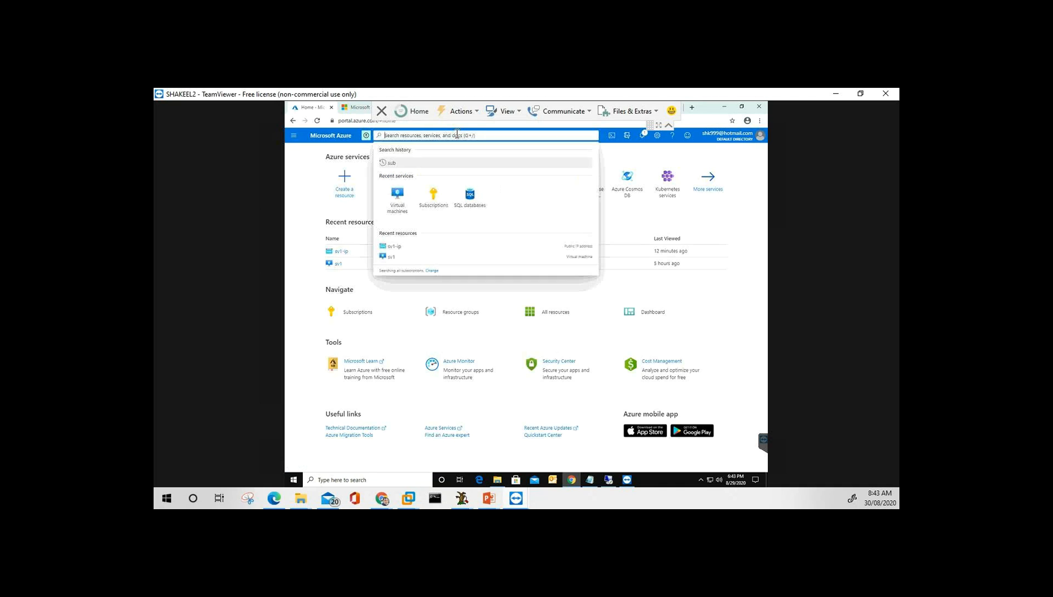
text(sql)
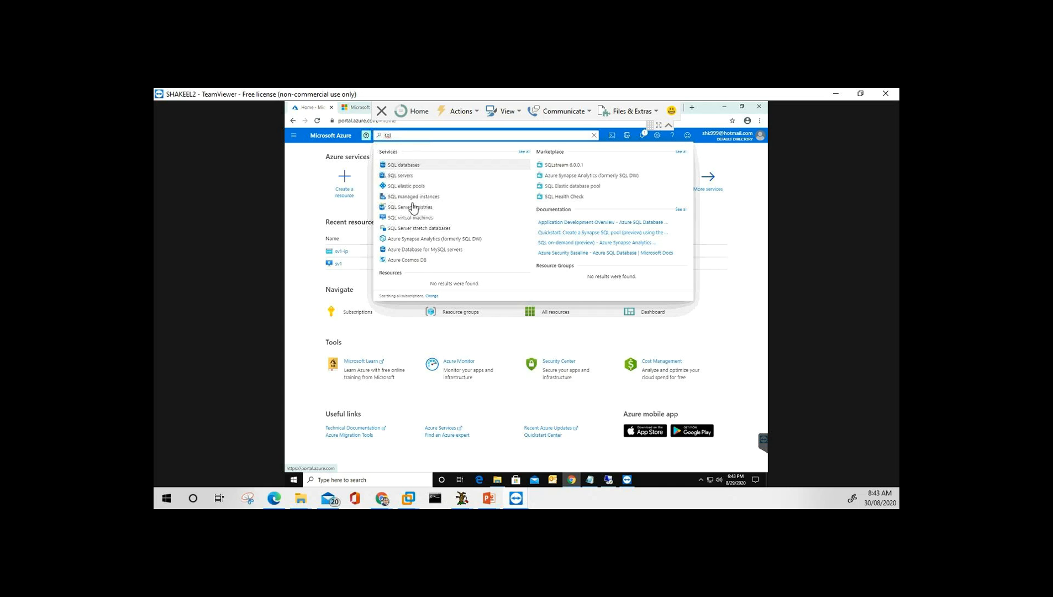
Select SQL databases from the results, clear the search, and close the remote session window.
click(409, 168)
key(Escape)
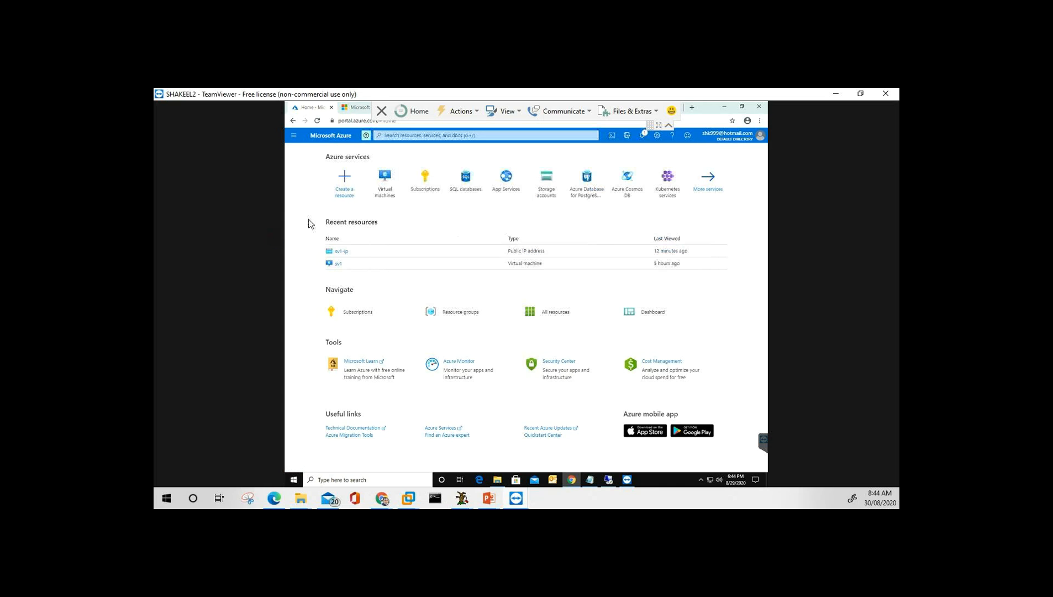
click(885, 95)
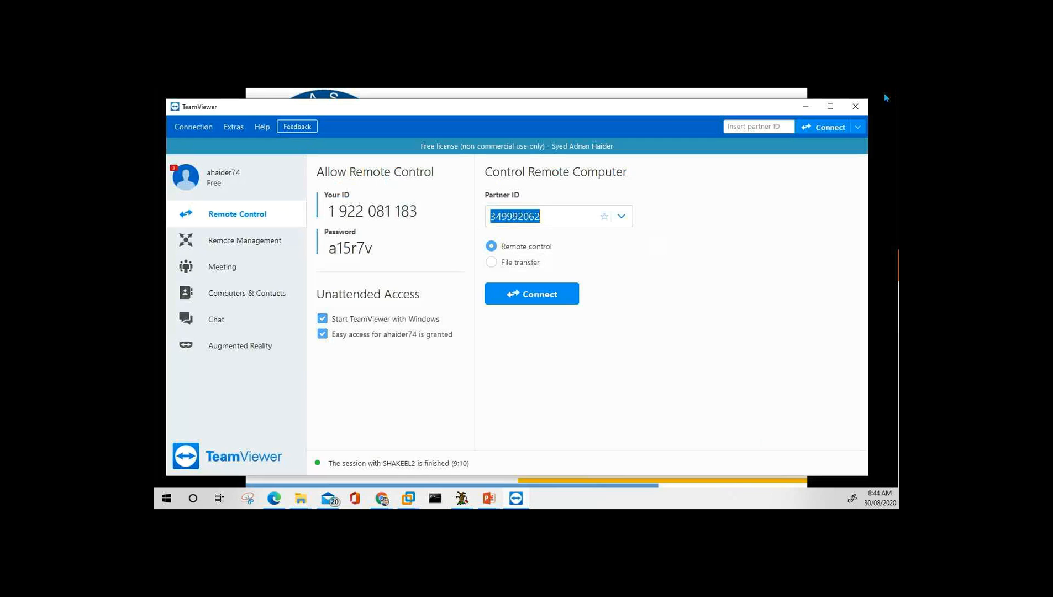
Dismiss the sponsored-session notice and promo popup, then close TeamViewer entirely.
click(630, 319)
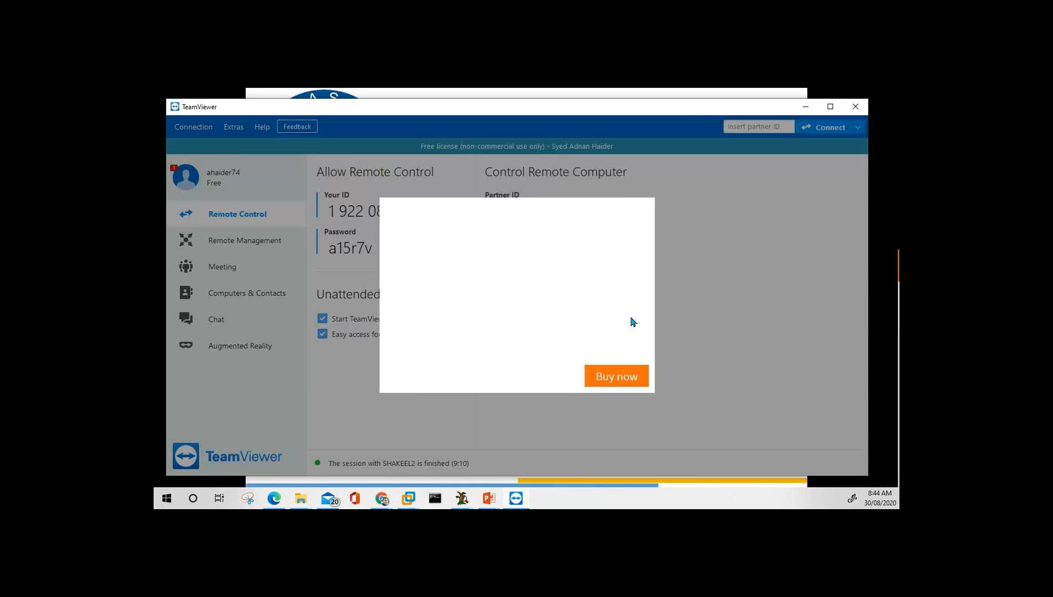
click(644, 205)
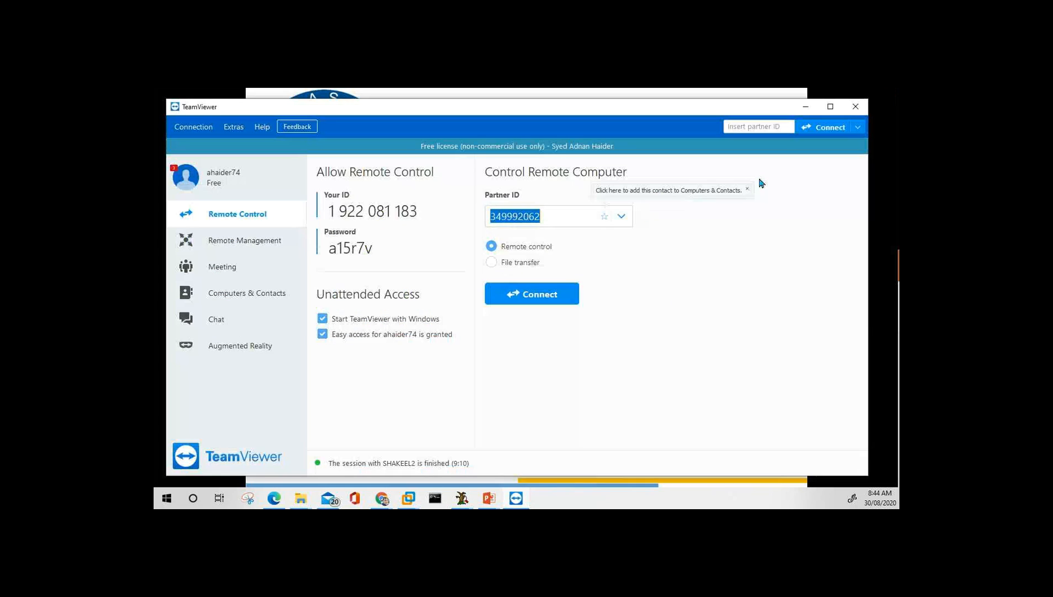
click(856, 106)
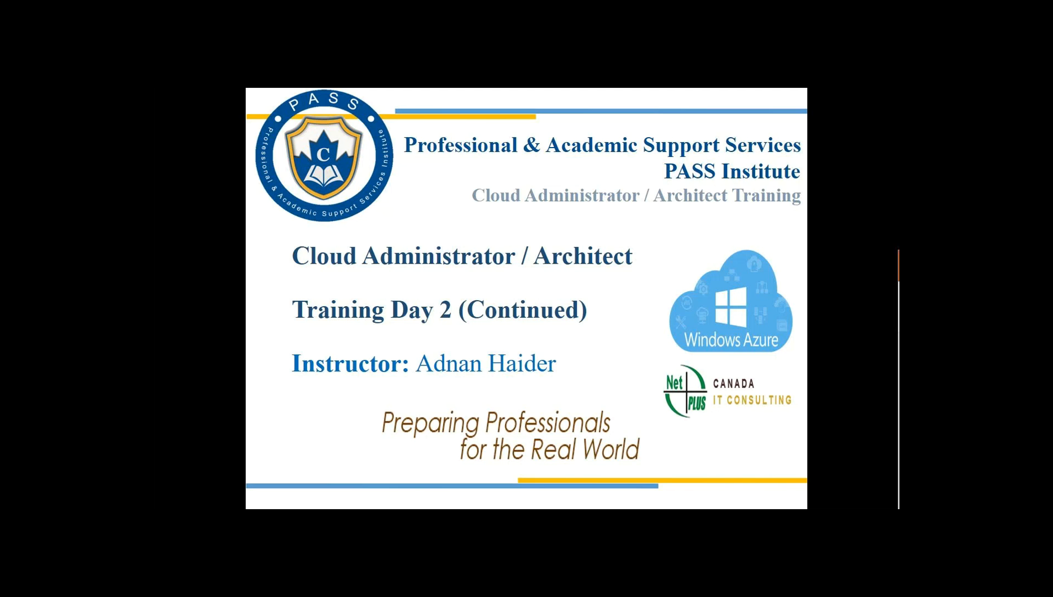
Switch to Chrome and load portal.azure.com from the 'po' address-bar suggestion.
key(alt+Tab)
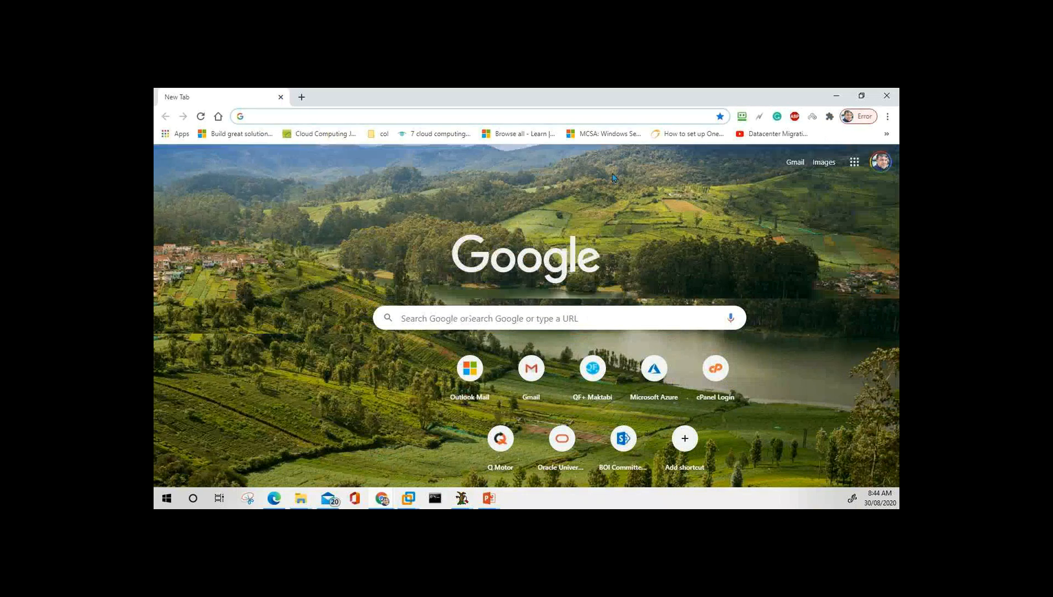
text(portal.azure.com)
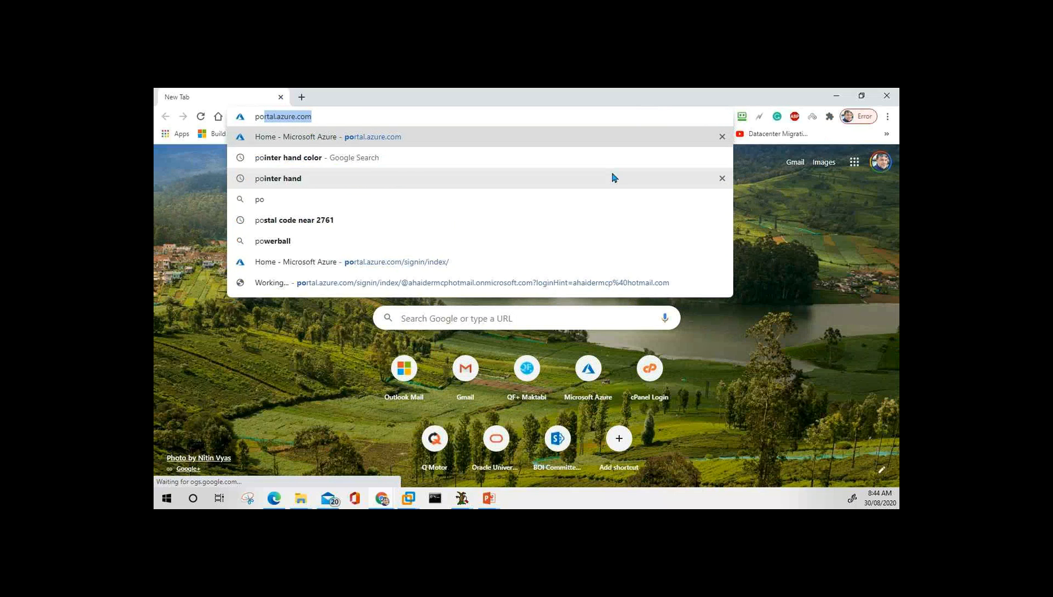
click(308, 137)
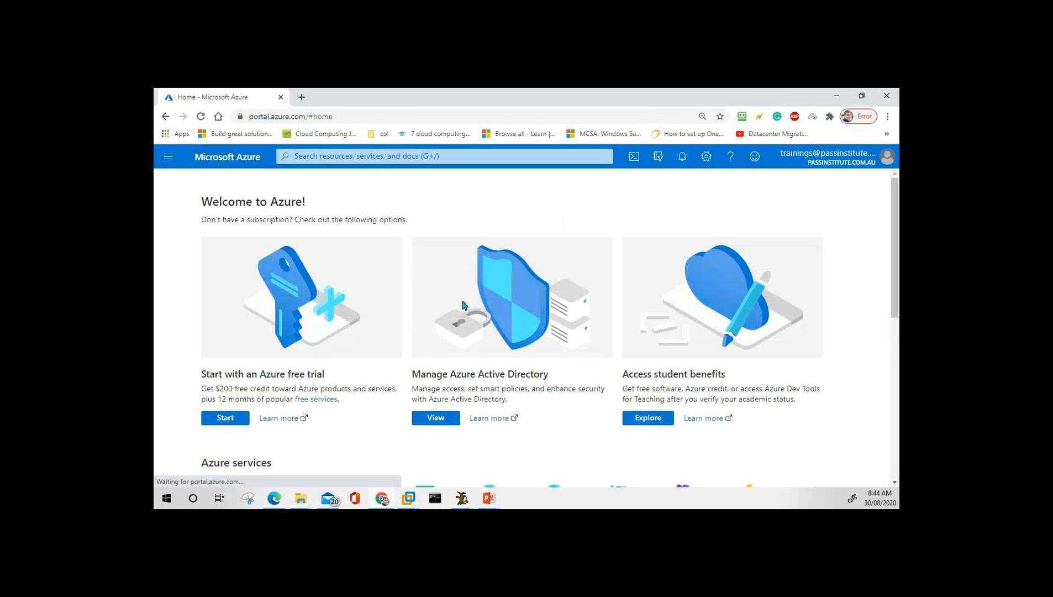
click(863, 166)
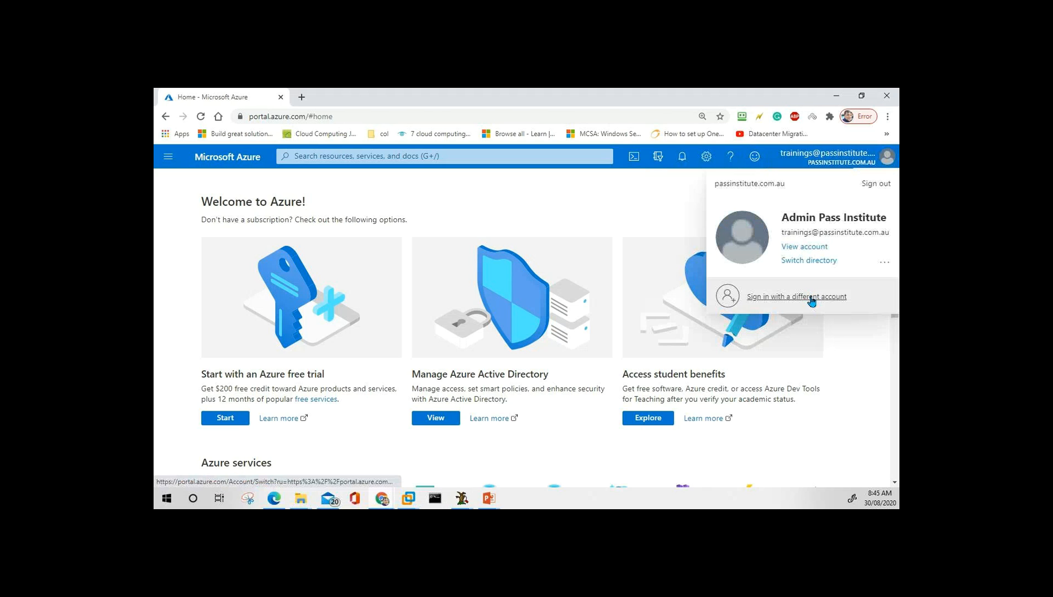
Choose to sign in with a different account and pick the personal hotmail account.
click(812, 297)
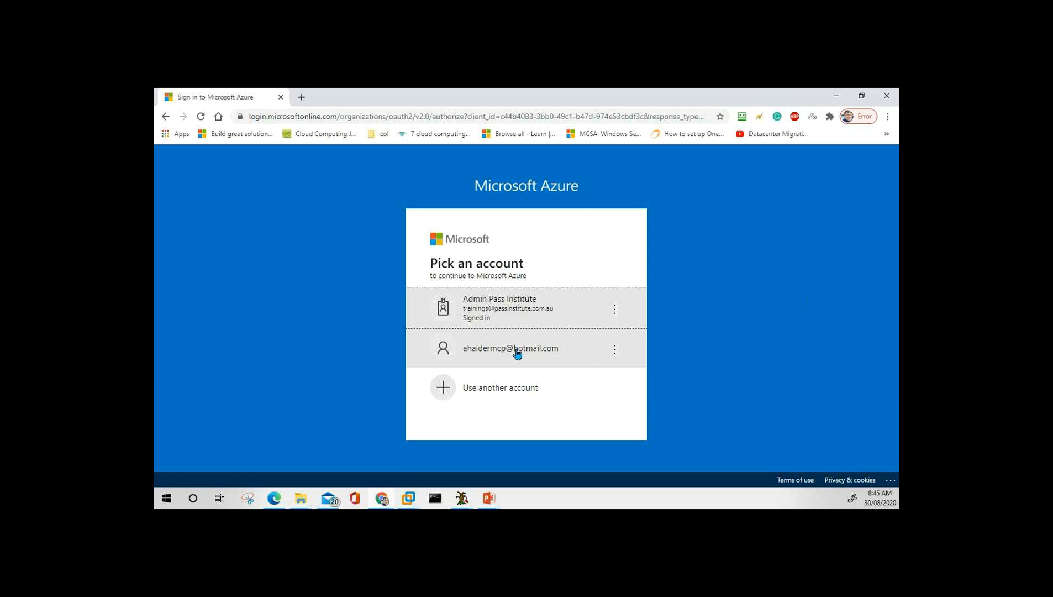
click(517, 352)
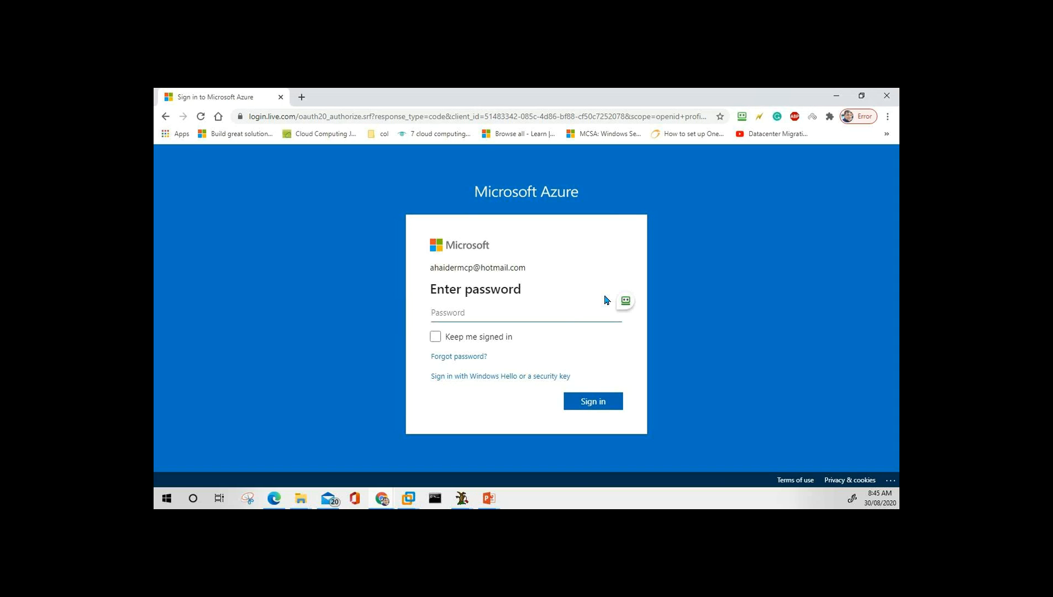
Enter the personal account's password, fixing a mistyped attempt, and submit it to sign in.
text(********)
key(BackSpace)
key(BackSpace)
key(BackSpace)
key(BackSpace)
key(BackSpace)
key(BackSpace)
key(BackSpace)
key(BackSpace)
text(••••••••••••••)
key(Return)
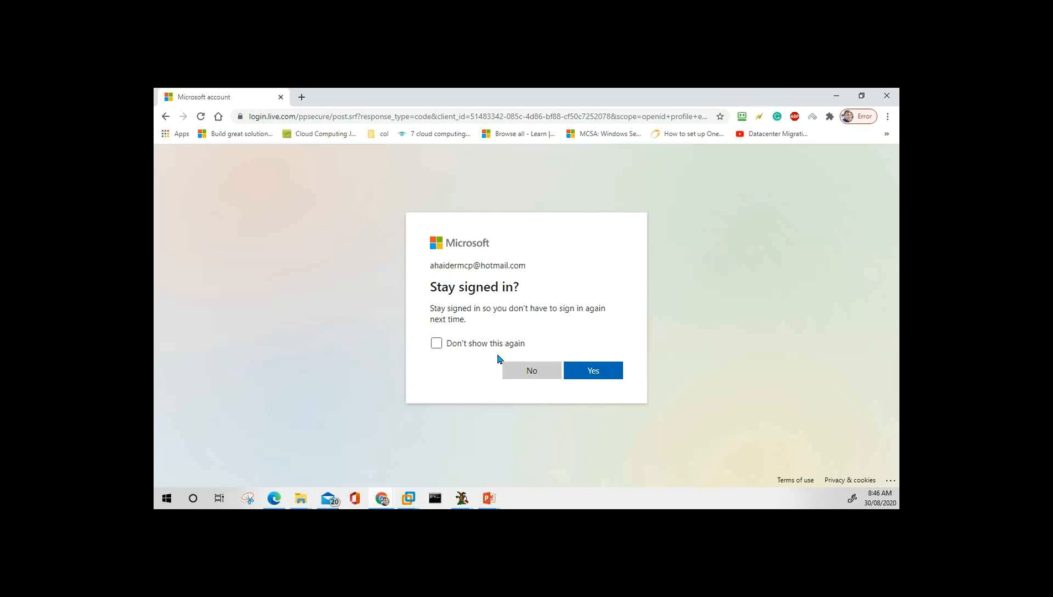
click(490, 343)
Confirm staying signed in, then minimize Chrome to reveal the training title slide.
click(594, 372)
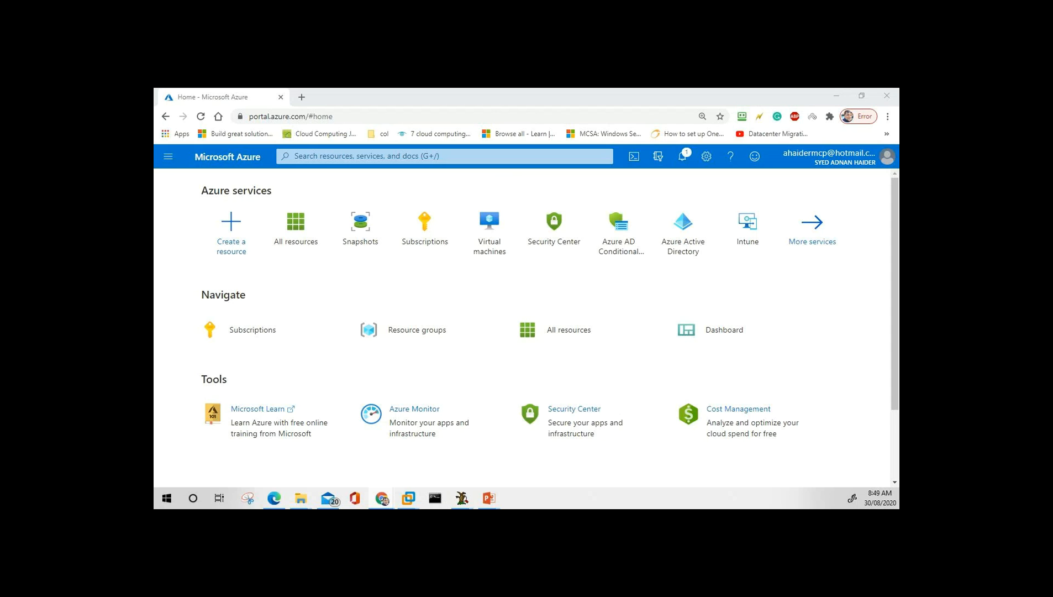
click(838, 96)
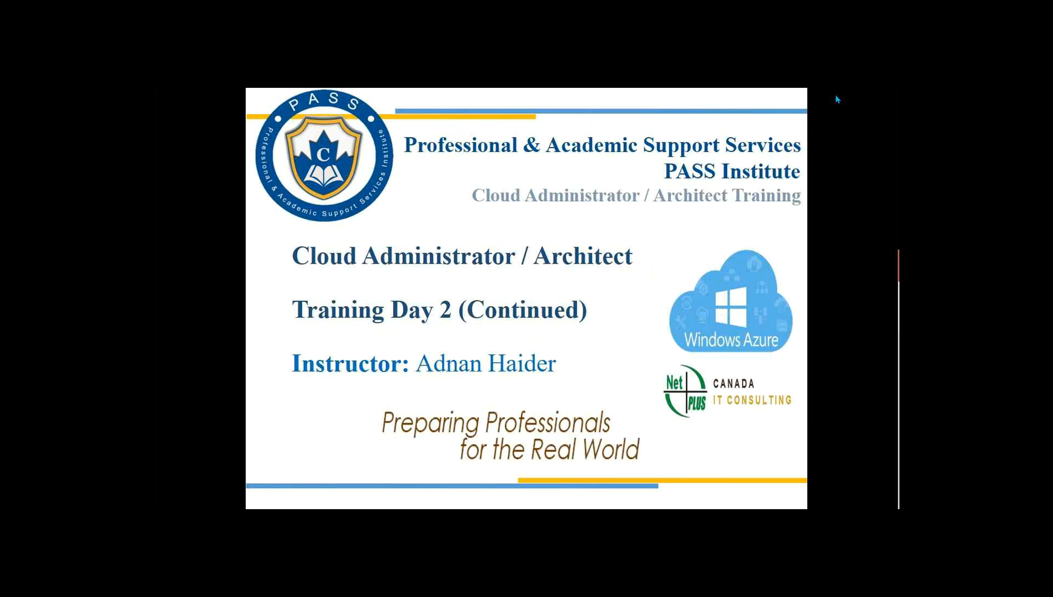
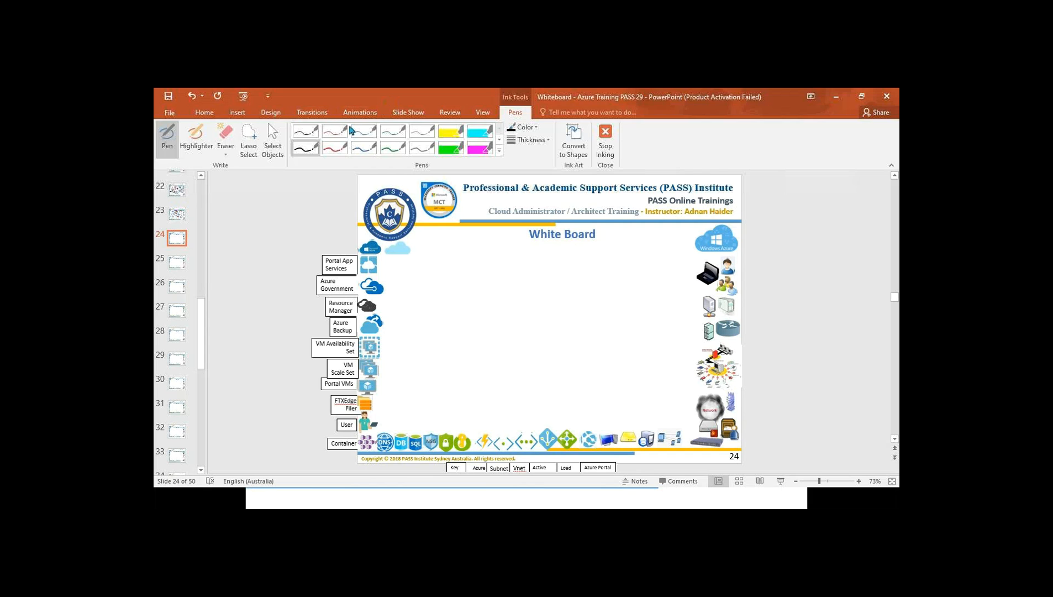
Switch the PowerPoint whiteboard ink to the blue pen and move the new blank Word window into view.
click(358, 150)
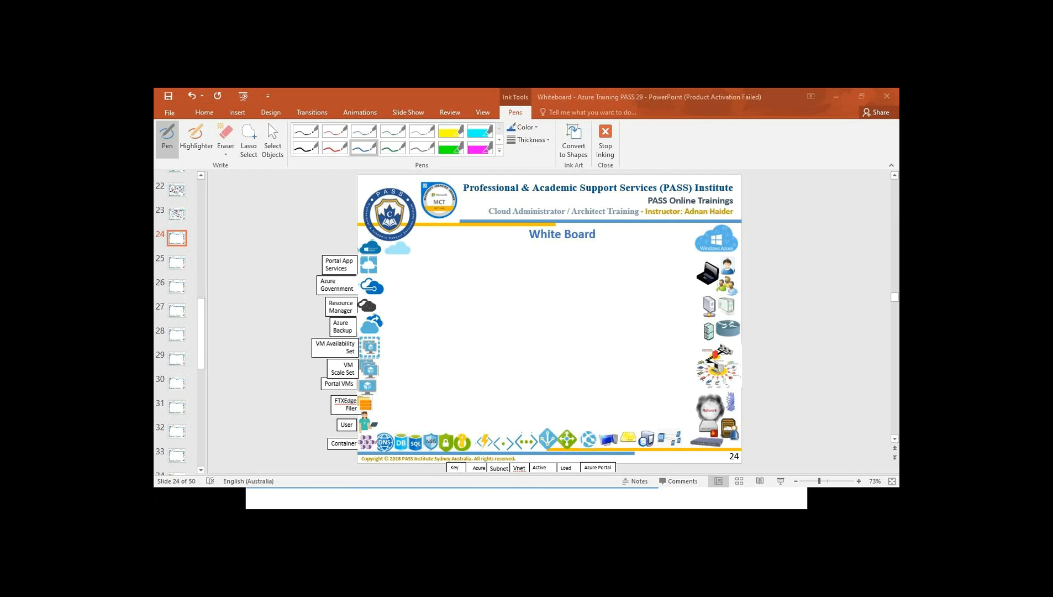
drag(563, 194, 583, 110)
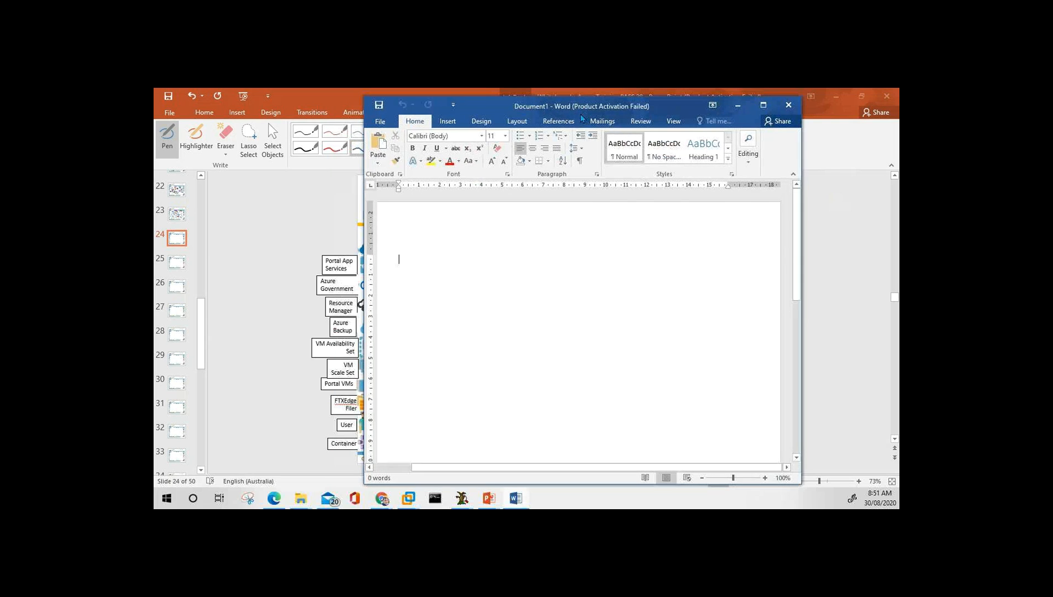
Maximize Word, type the title 'Day 2 - Cloud Management Training' fixing the typo, and zoom in.
double_click(583, 107)
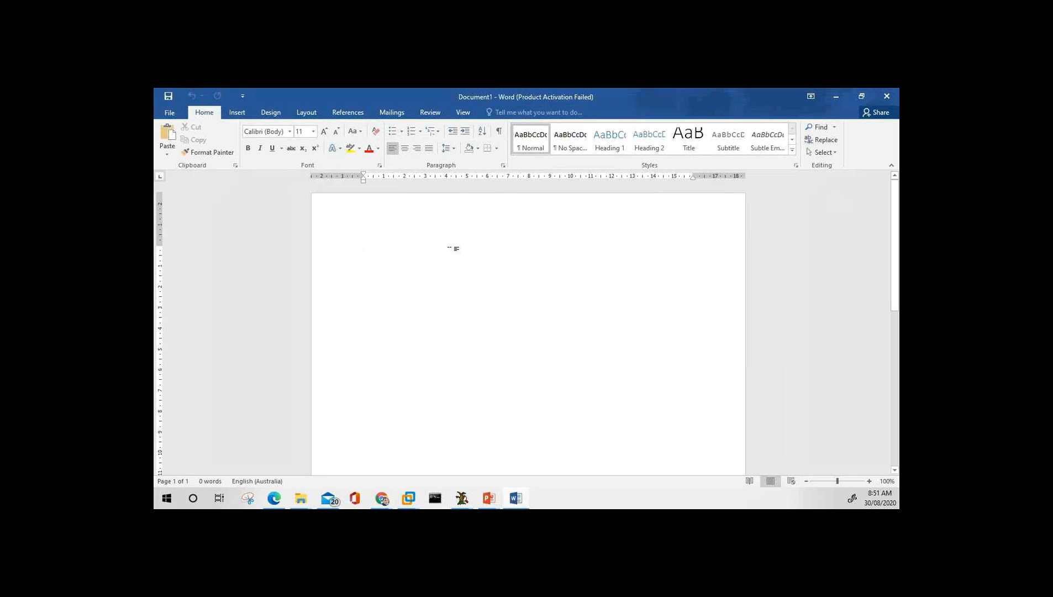
text(Day 2 )
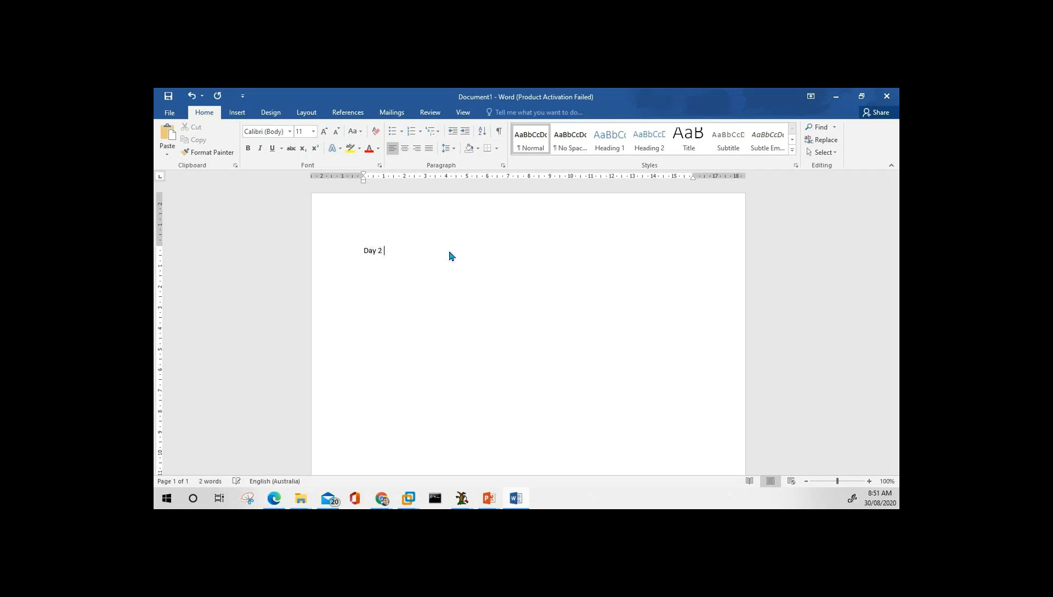
text(-)
text( Cloud M)
text(anagement Trainin)
text(f)
text(g)
key(BackSpace)
key(BackSpace)
text(g)
click(869, 482)
click(869, 481)
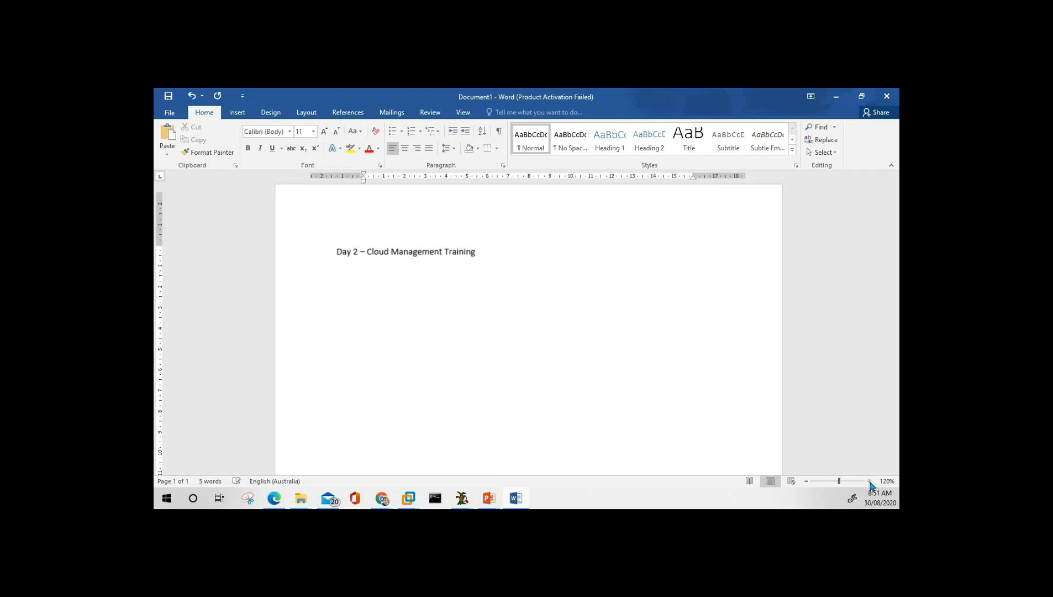
click(870, 481)
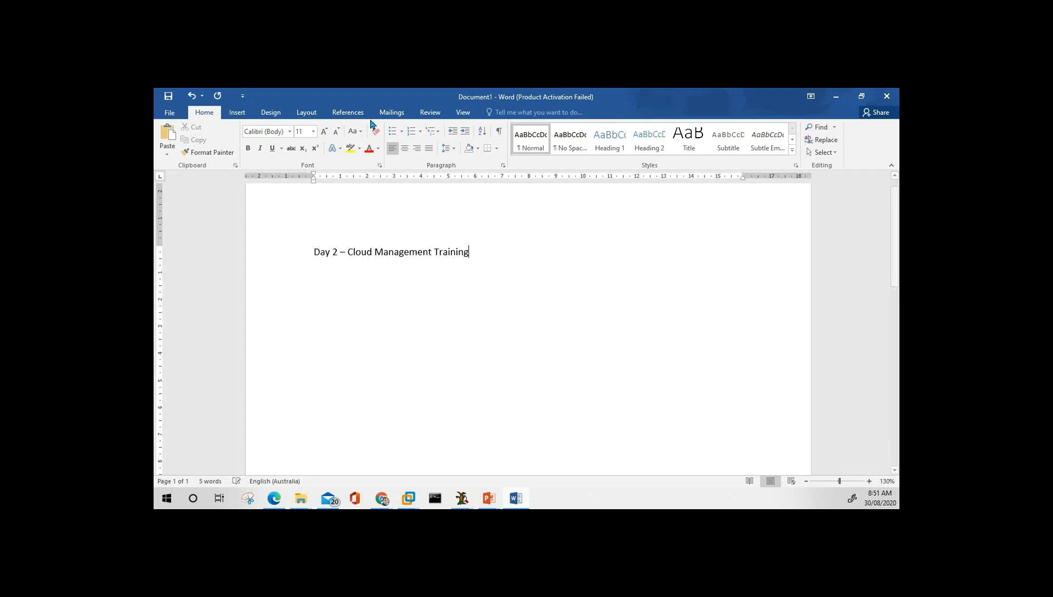
Keep the title unnumbered and start a numbered list on a new line beneath it.
click(414, 132)
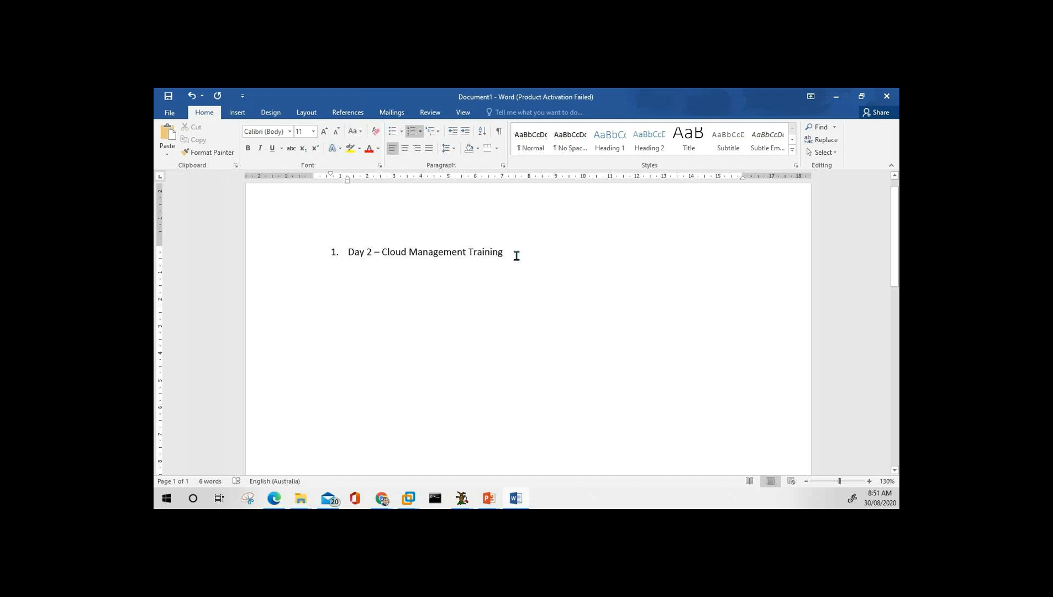
click(351, 259)
key(BackSpace)
key(BackSpace)
click(492, 259)
key(Return)
click(410, 132)
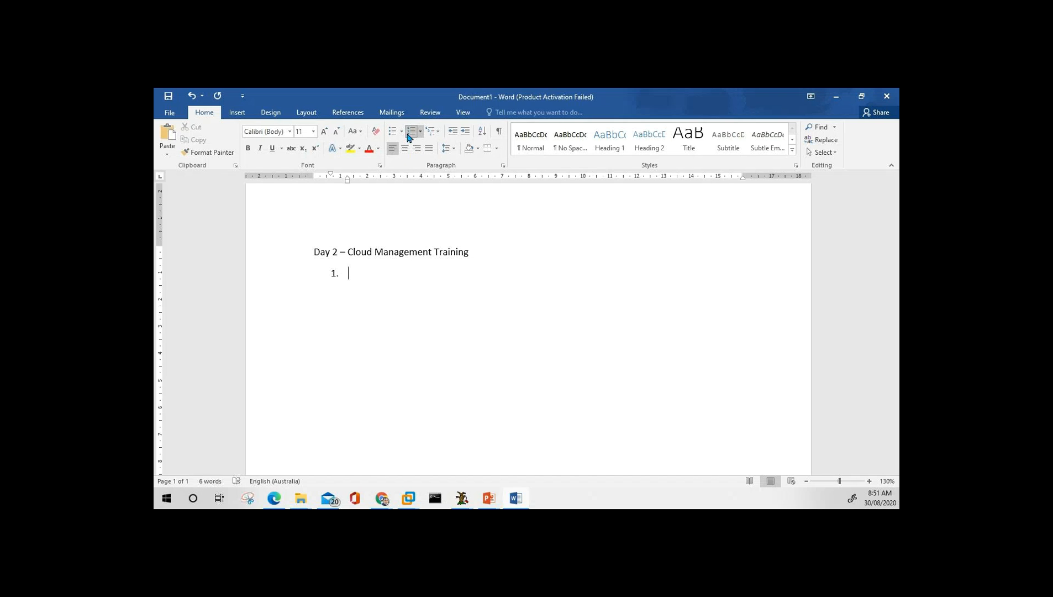
Type item 1 'What we have covered' with lettered sub-items 'Understanding cloud computing' and 'Cloud models'.
text(What we have covered)
key(Return)
key(Tab)
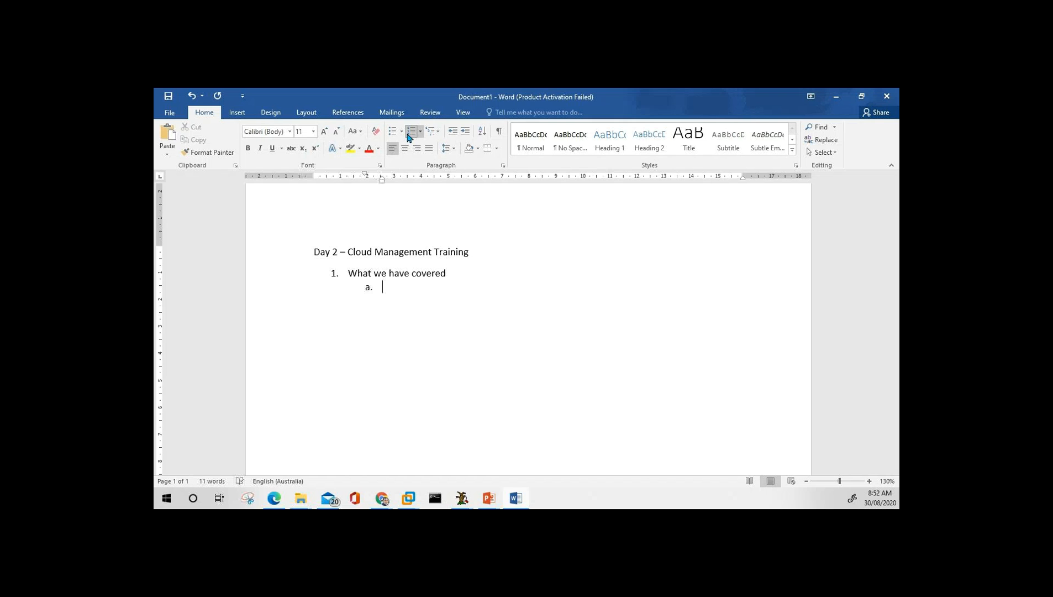
text(Understanding cloud c)
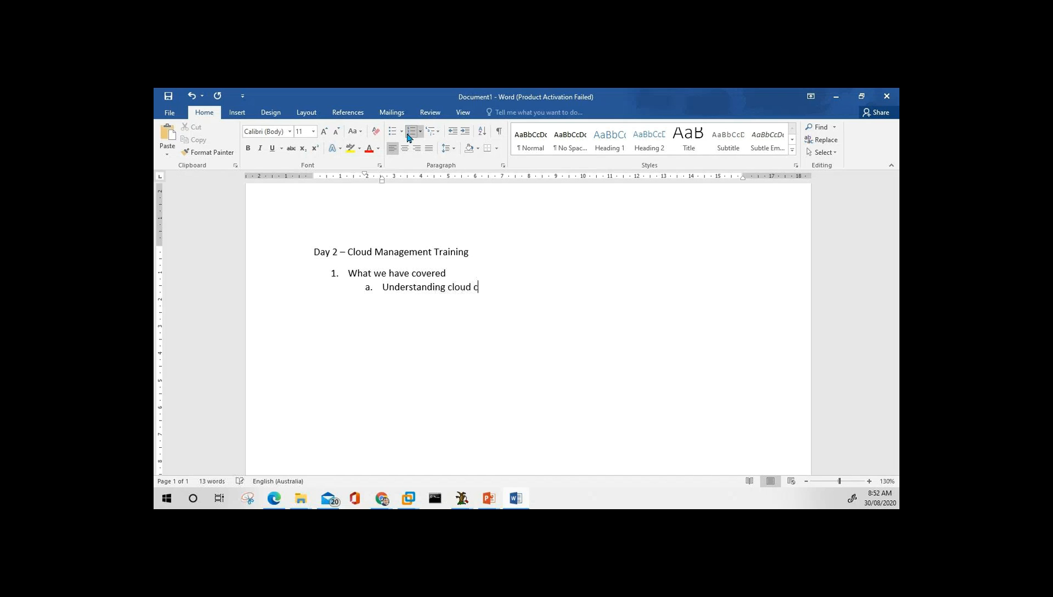
text(omputing)
key(Return)
text(Cloud models)
Nest Public cloud, Private cloud and Hybrid cloud under Cloud models, then return to lettered level.
key(Return)
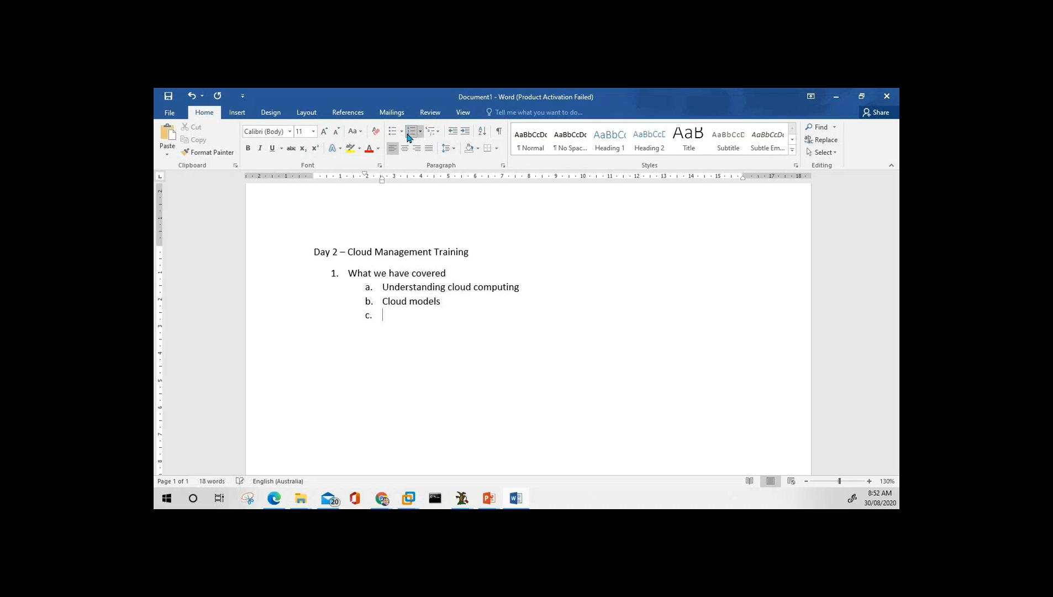
key(Tab)
text(Public cloud)
key(Return)
text(Private)
key(Return)
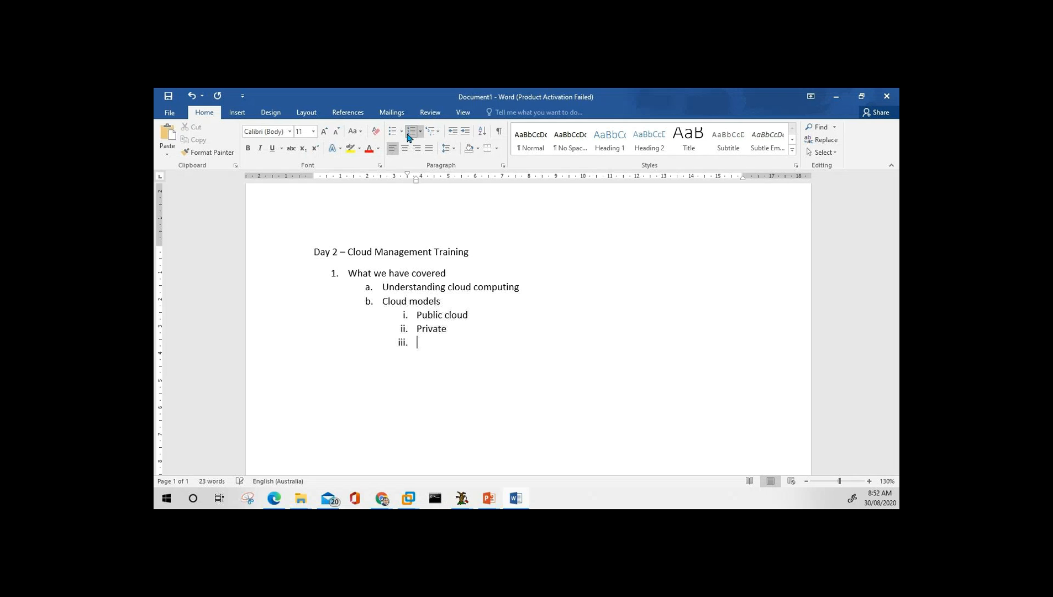
text(Hybrid)
key(Up)
text(cloud)
key(Down)
text(cloud)
key(Return)
key(shift+Tab)
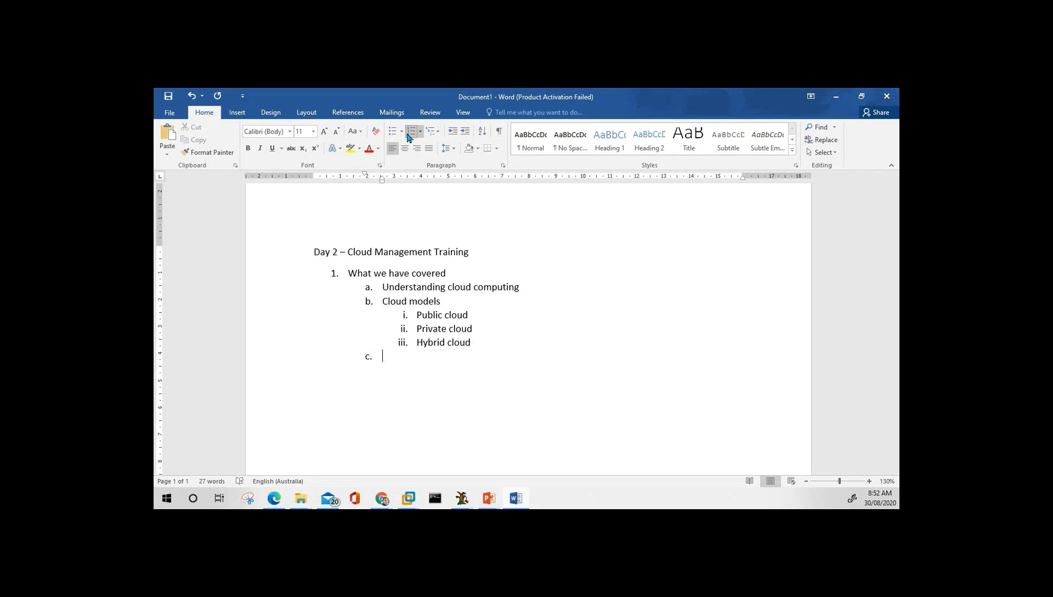
Type item c. 'Cloud offerings (Packages)', correcting the misspellings.
text(Cloud )
text(offeri)
text(nfg)
key(Left)
key(Left)
key(Delete)
key(Delete)
text(gs)
key(Return)
key(Tab)
key(Left)
text((Pavckages)
key(Left)
key(Left)
key(Left)
key(Left)
key(Left)
key(Left)
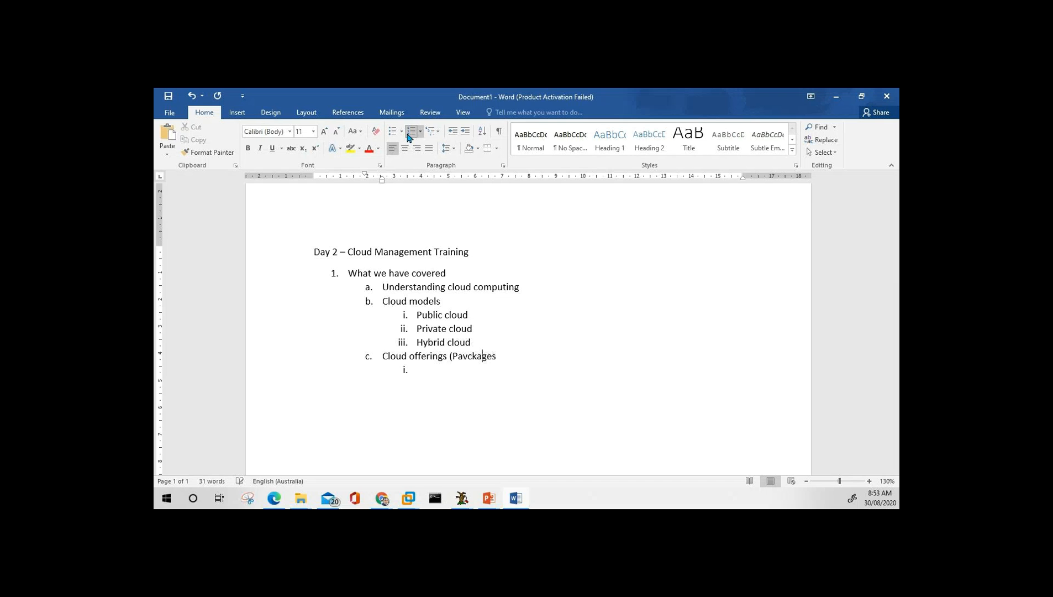
key(BackSpace)
key(End)
text())
List IaaS, PaaS and SaaS as roman-numeral sub-items under Cloud offerings.
key(Return)
key(Tab)
text(IaaS)
key(Return)
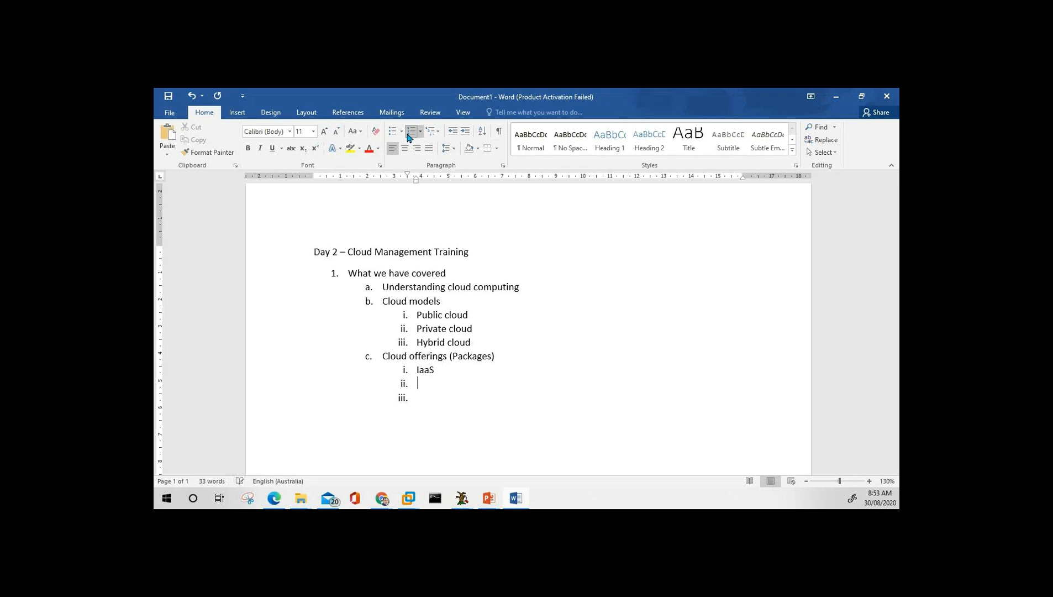
text(PaaS)
key(Return)
text(SaaS)
Annotate IaaS with '(most client start with this option in cloud)' and prefix it with 'infrastructure'.
key(Up)
key(Up)
text((most client start )
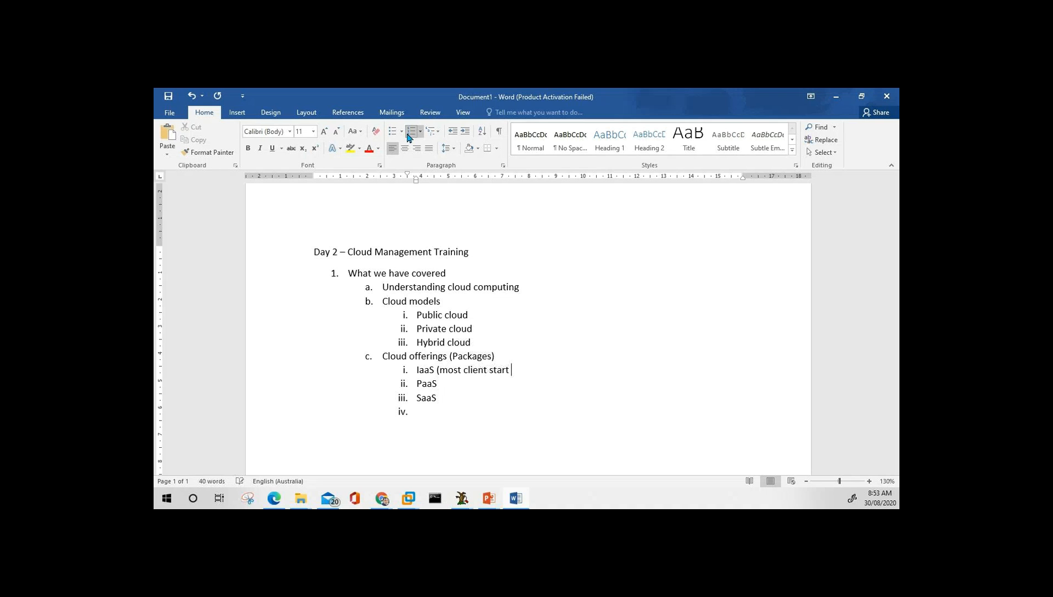
text(with this option in cloud0)
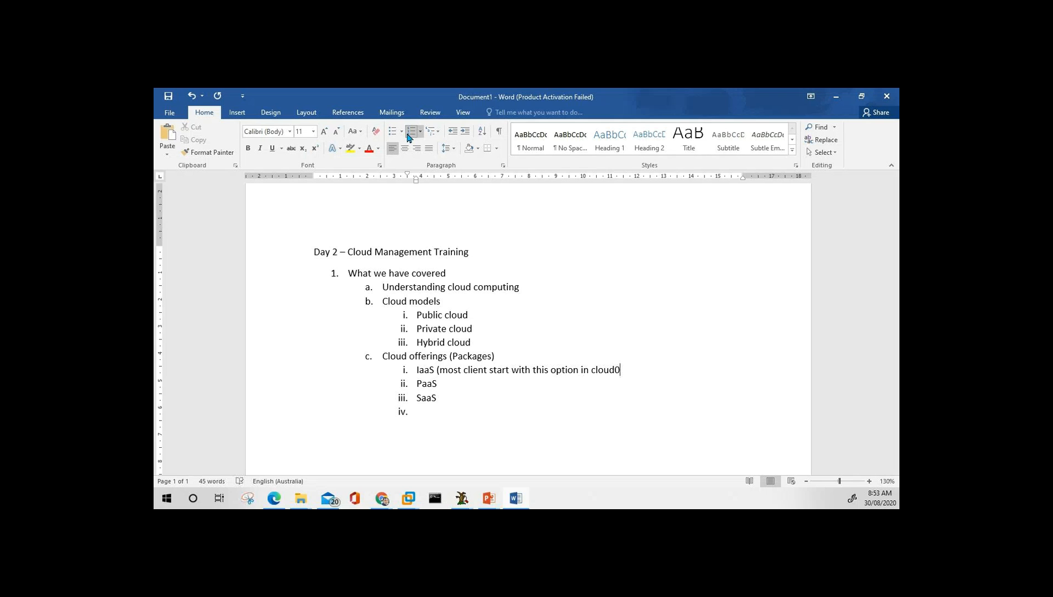
key(BackSpace)
text(_)
key(BackSpace)
text())
key(Left)
key(Left)
key(Left)
key(Left)
key(Left)
key(Left)
key(Left)
key(Left)
key(Left)
key(Left)
key(Left)
key(Left)
key(Left)
key(Left)
key(Left)
key(Left)
key(Left)
key(Left)
key(Left)
key(Left)
key(Left)
key(Left)
key(Left)
key(Left)
key(Left)
key(Left)
key(Left)
key(Left)
key(Left)
key(Left)
key(Left)
key(Right)
key(Right)
key(Left)
key(Left)
key(Left)
key(Left)
text(infra)
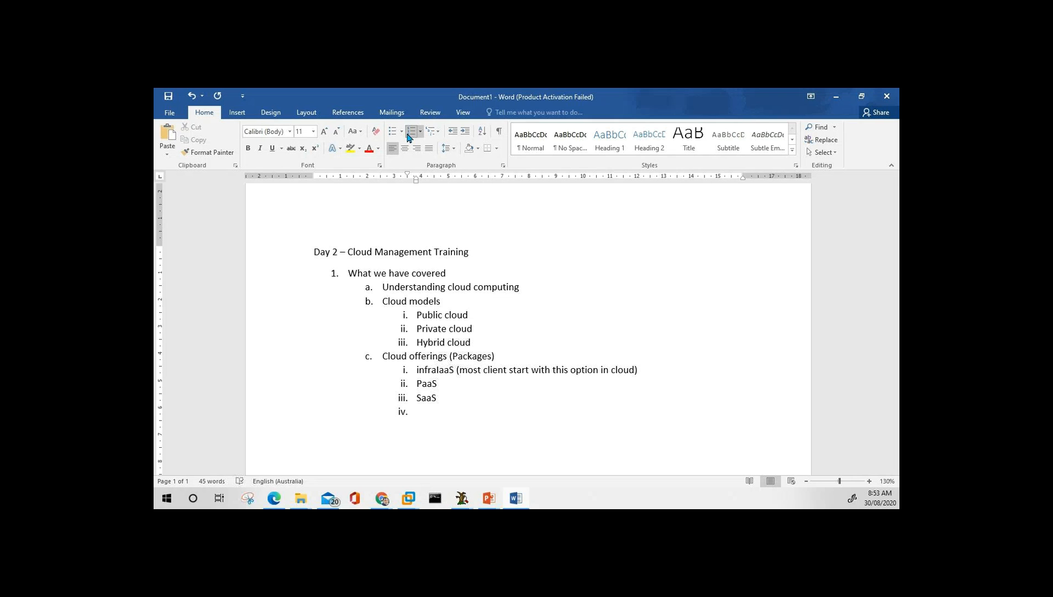
text(structure)
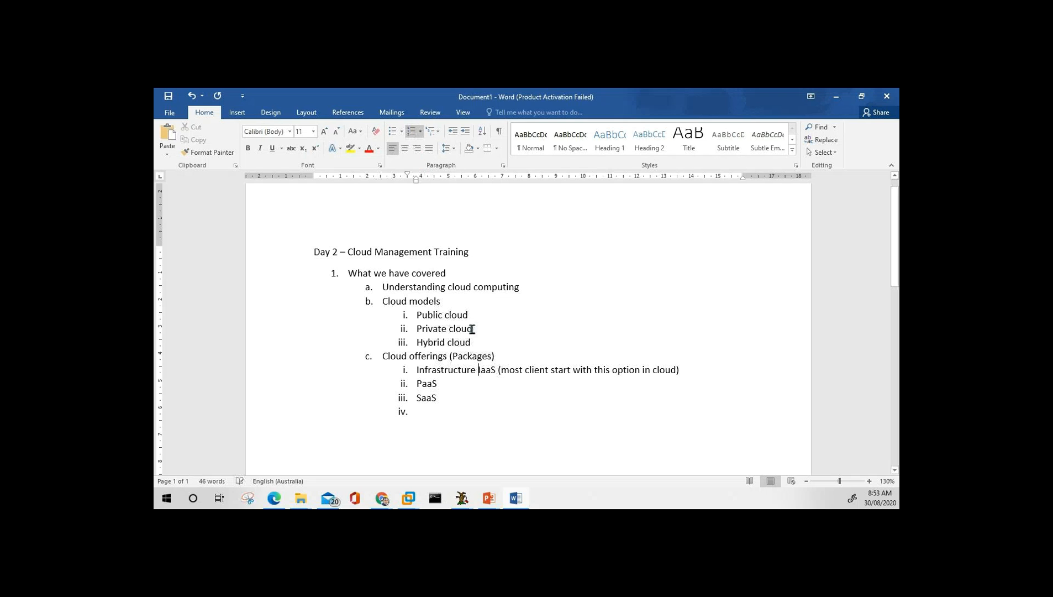
key(alt+Tab)
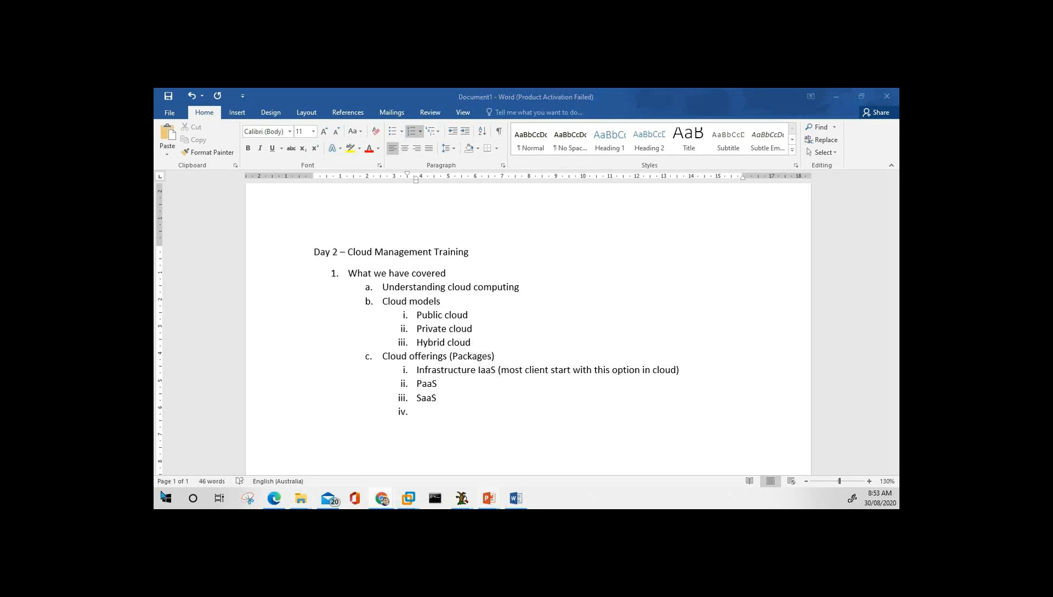
Spell out Infrastructure as a Service, Platform as a Service and Software as a Service, correcting Paltform.
click(478, 371)
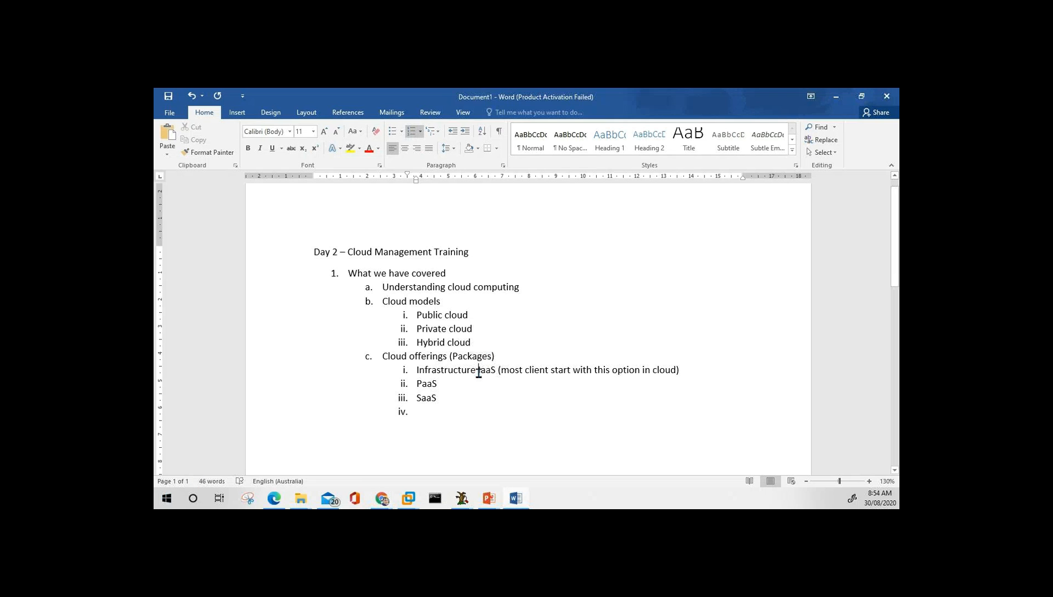
text(as a Servi)
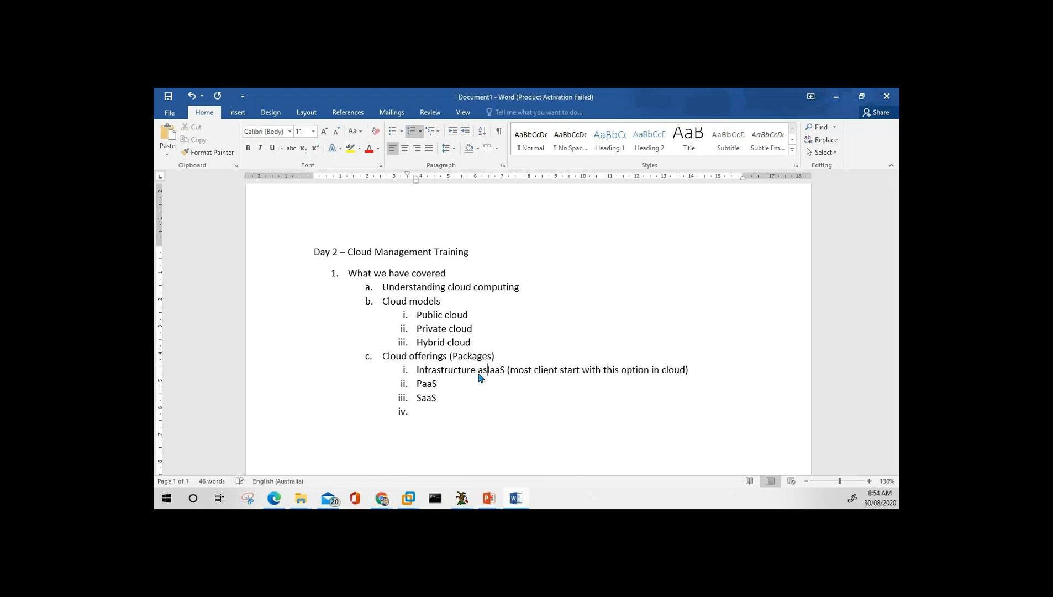
text(ce )
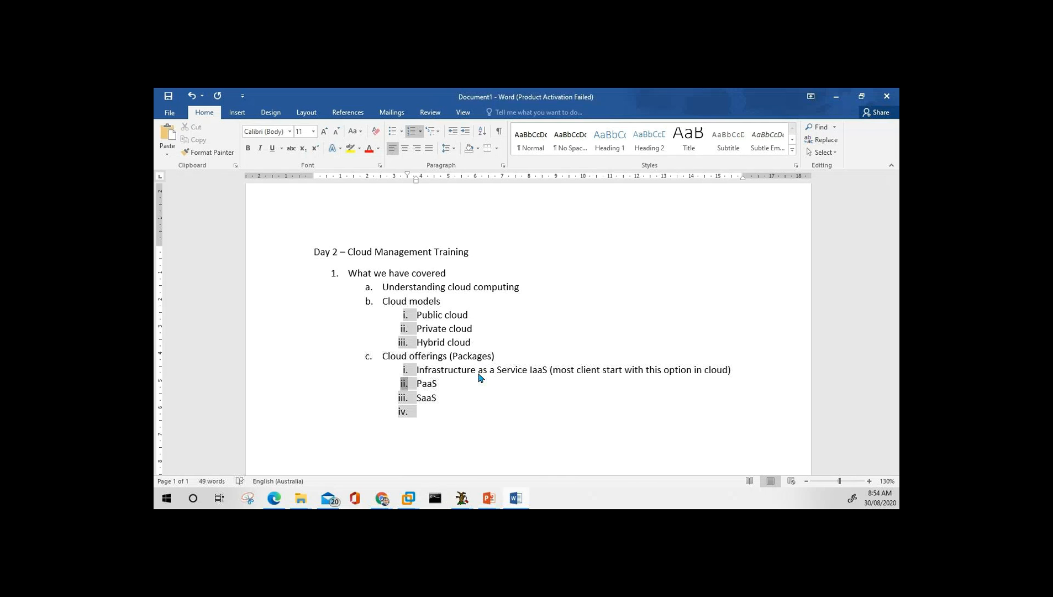
text(Paltform )
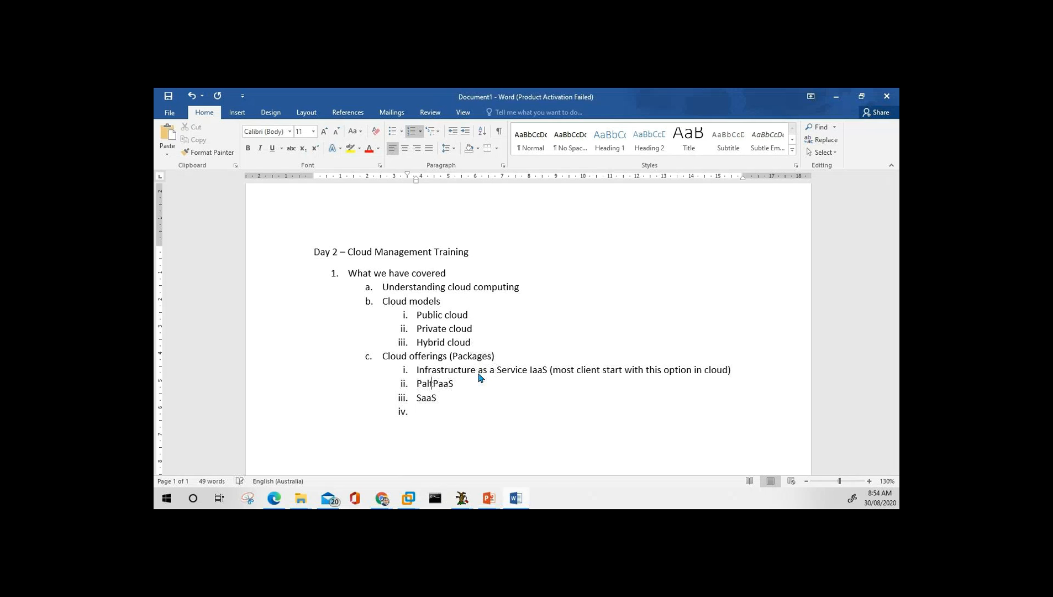
text(as a servi)
key(Left)
key(Left)
key(Down)
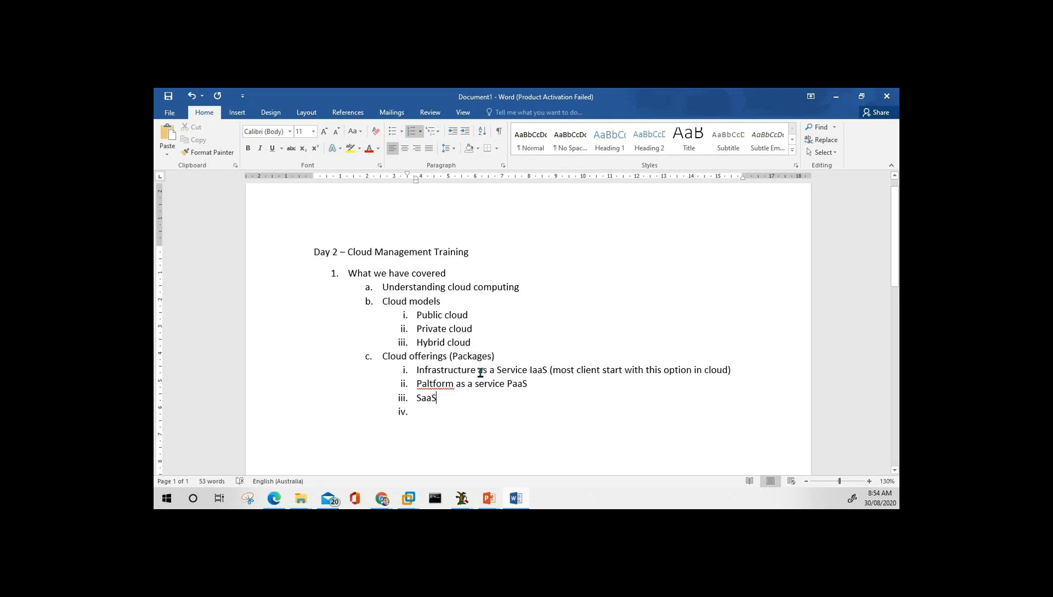
right_click(442, 388)
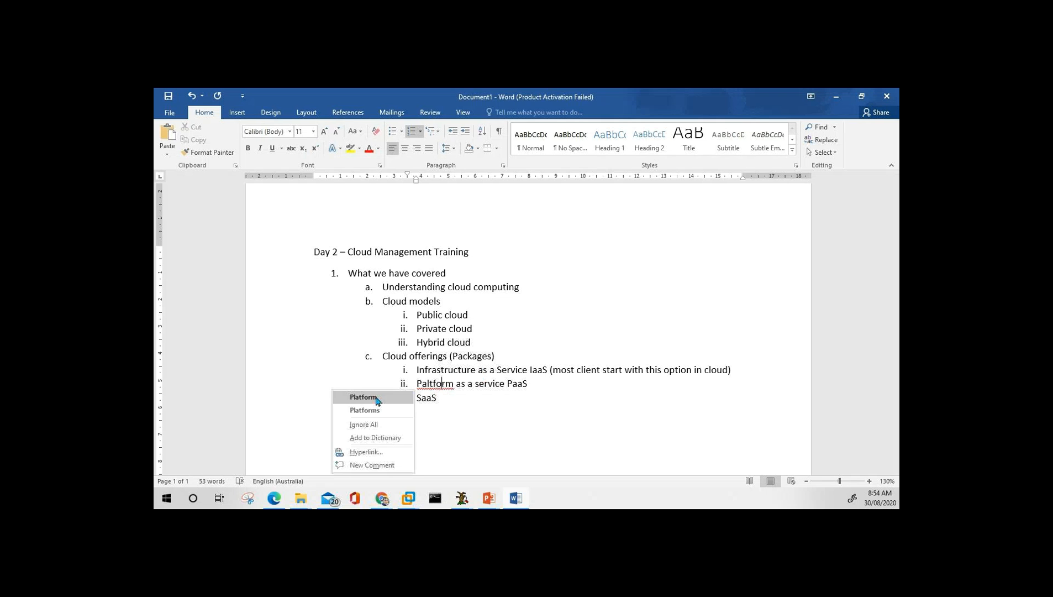
click(375, 398)
click(417, 398)
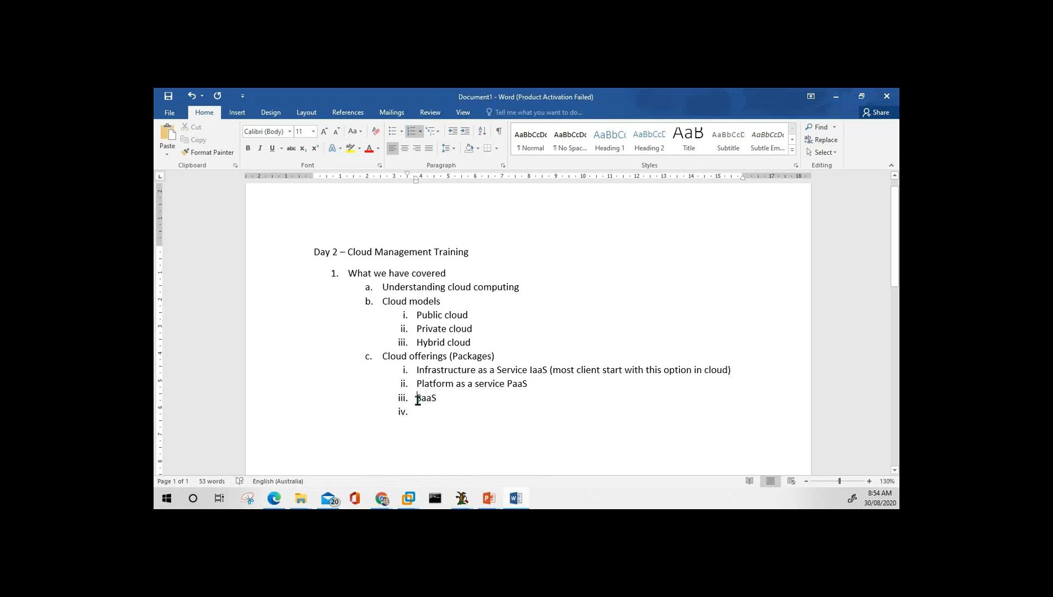
text(Software )
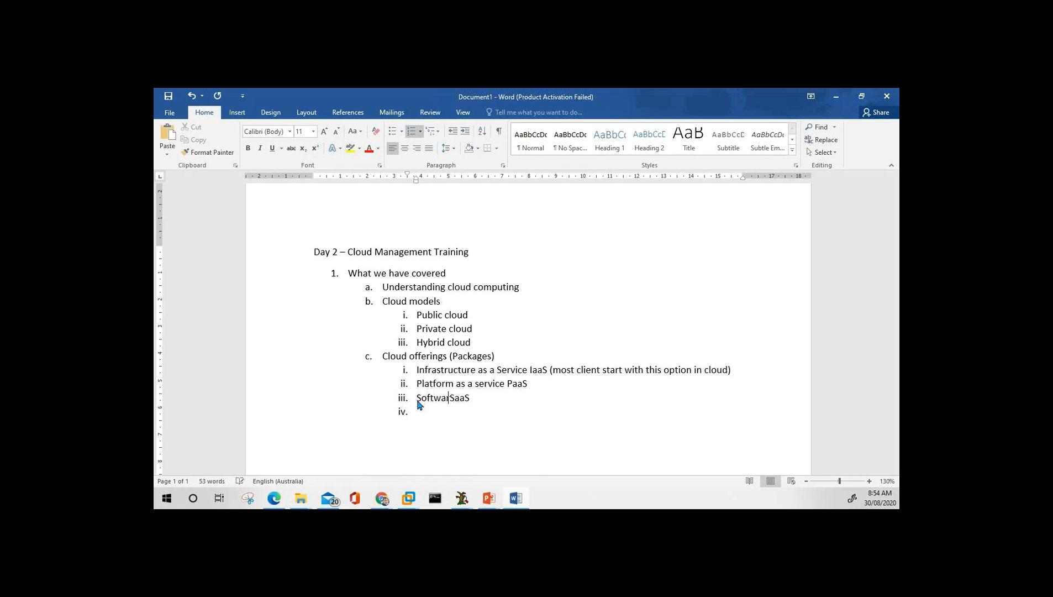
text(as a Service)
Insert dashes before IaaS, PaaS and SaaS on the three offering lines.
key(Up)
key(Up)
key(Right)
key(Right)
text(-)
key(ctrl+Left)
key(Down)
key(Up)
key(BackSpace)
key(Down)
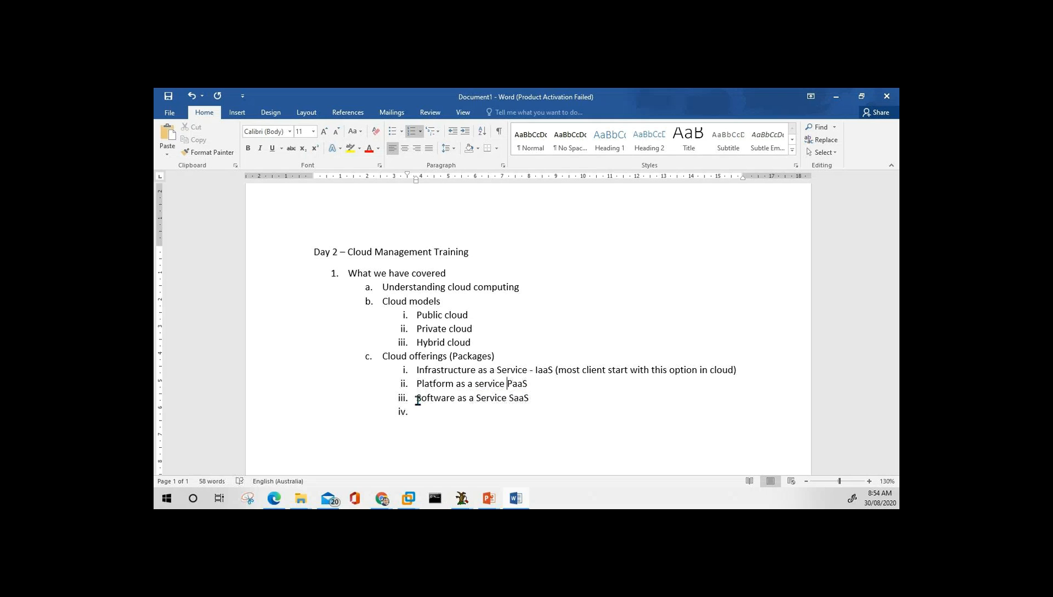
text(-)
key(Down)
text(-)
Add 'BaaS Backup' and 'Storage StaaS' and nest both under Software as a Service.
key(Tab)
key(shift+Tab)
text(BaaS Bac)
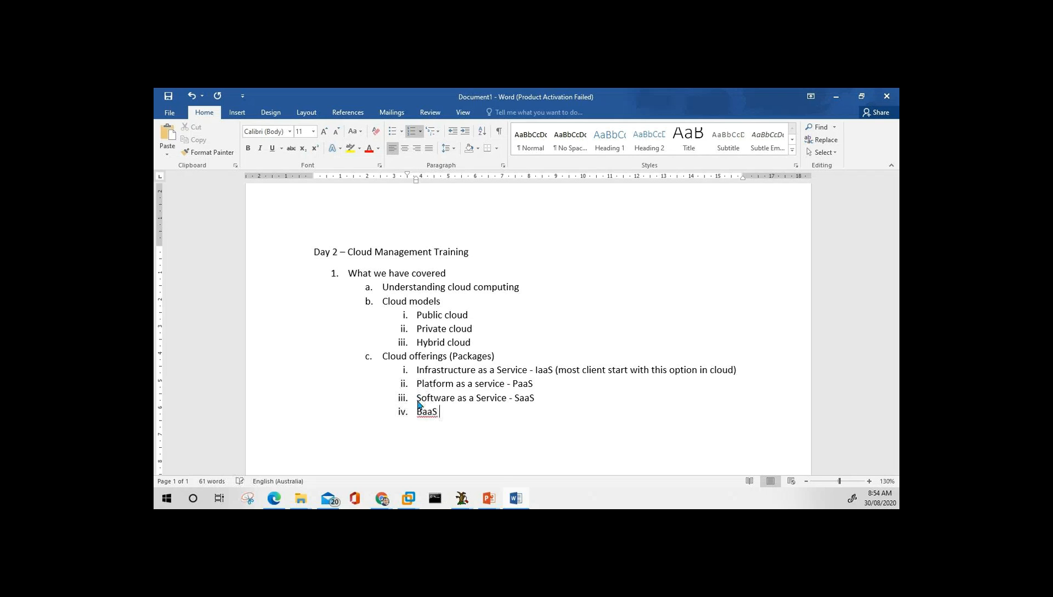
text(kup)
key(Return)
text(Storage aaS)
key(Left)
key(Left)
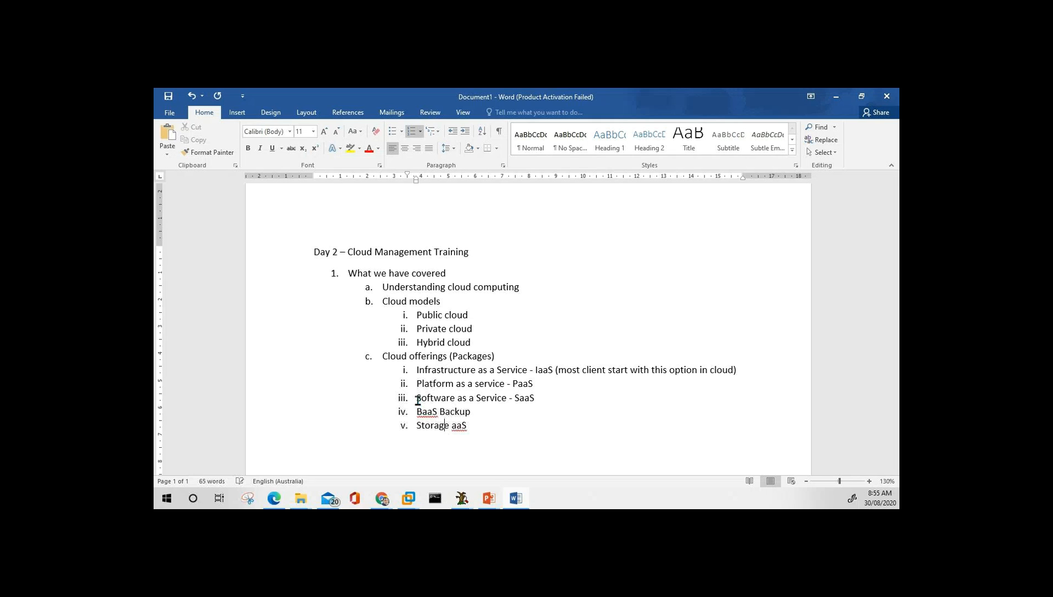
text(St)
key(End)
key(Up)
key(Down)
key(Down)
key(Up)
key(Up)
key(Home)
key(shift+Down)
key(shift+Down)
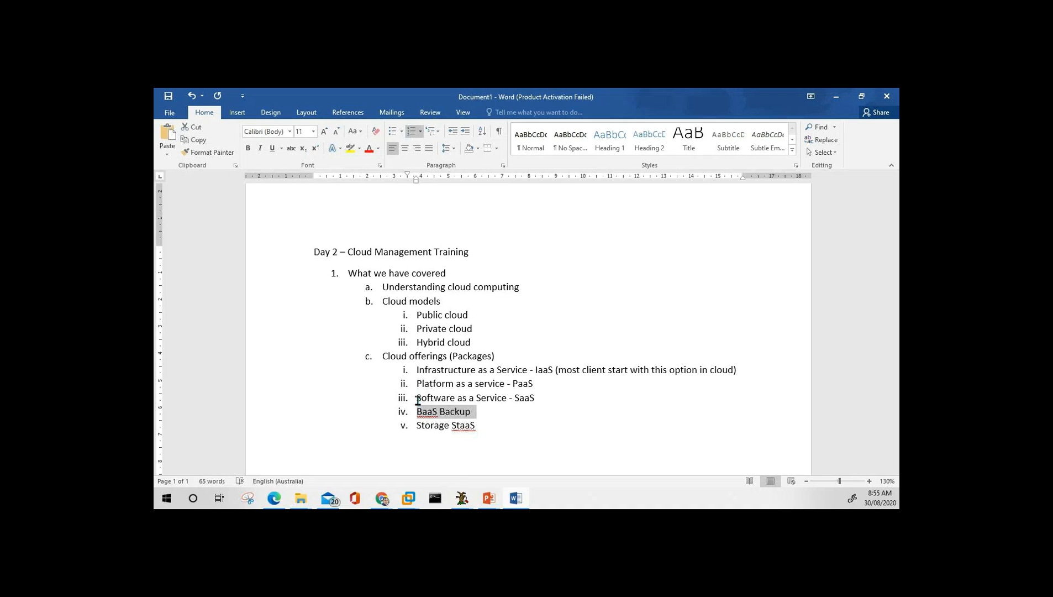
key(Tab)
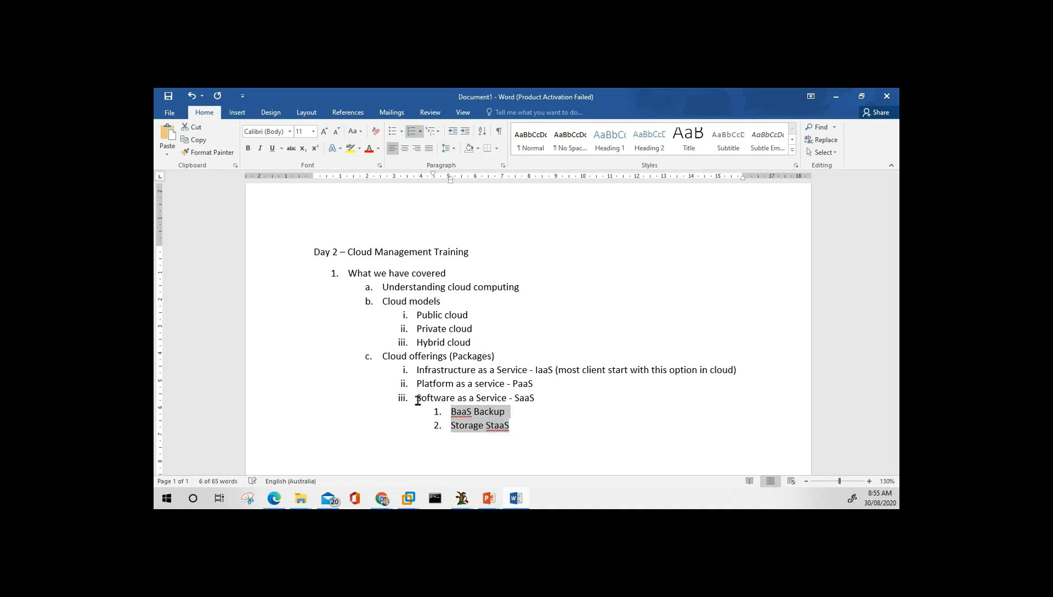
Start topic item d. after Storage StaaS, rewording it from Azure to 'Cloud Provider ('.
click(418, 399)
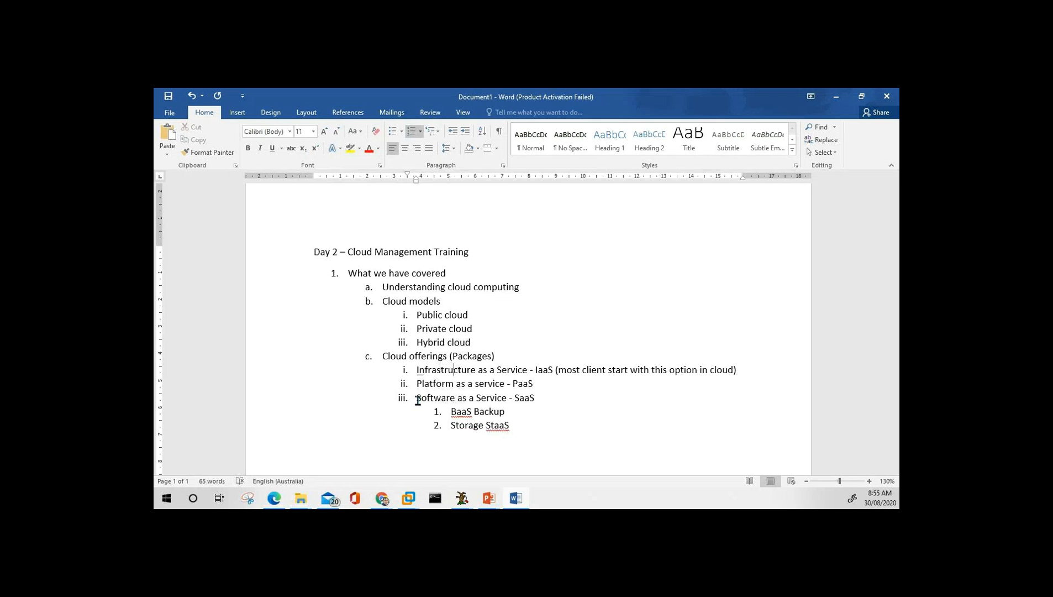
key(Down)
key(Down)
key(Down)
key(Return)
key(shift+Tab)
key(shift+Tab)
text(Azure)
key(BackSpace)
key(BackSpace)
key(BackSpace)
key(BackSpace)
key(BackSpace)
text(Cloud)
click(418, 399)
key(Up)
key(Up)
key(Up)
key(Up)
key(Up)
key(Up)
key(Up)
key(Up)
key(Up)
key(Down)
key(Down)
key(Down)
key(Down)
key(Down)
key(Down)
key(Down)
key(Down)
key(Down)
key(Down)
key(Down)
text(Provider ()
List Azure, AWS and GCP as sub-items under Cloud Provider.
key(Return)
key(Tab)
text(Azure)
key(Return)
text(AWS)
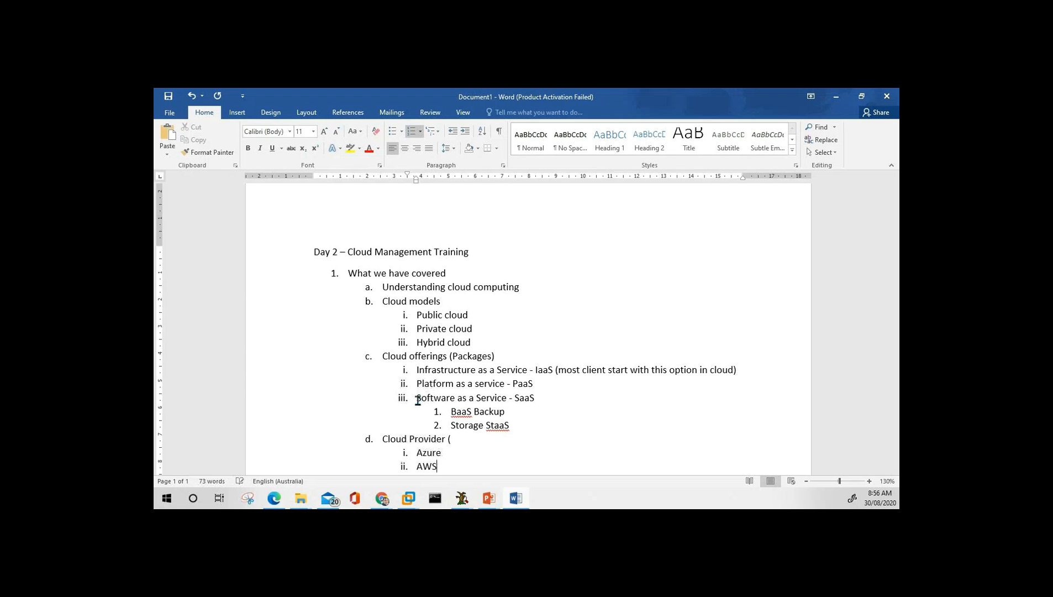
key(Return)
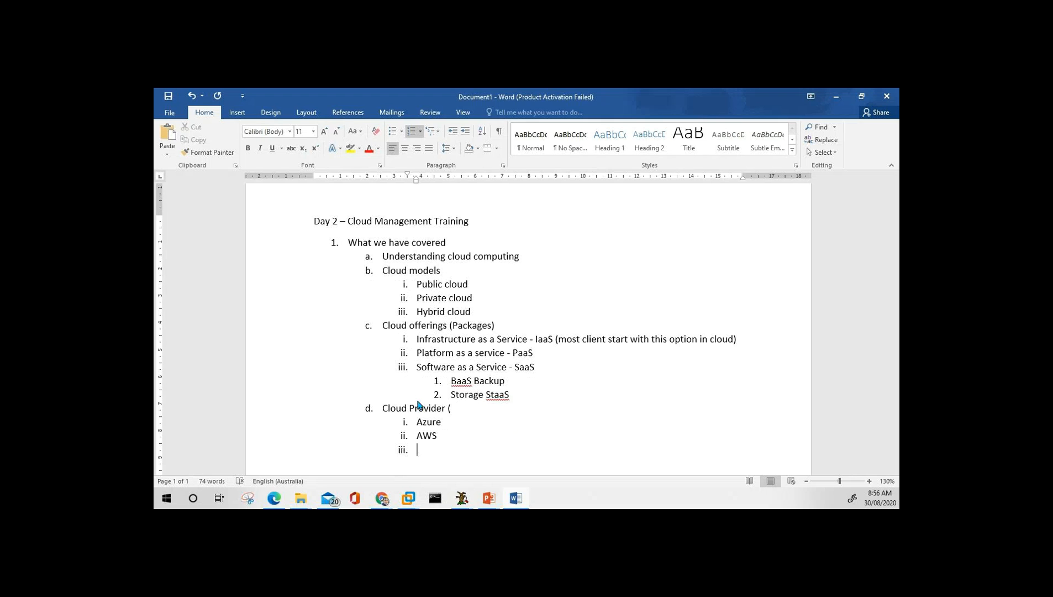
text(GCP)
Add topic item e. 'CSP (Cloud Service Provider)' after GCP.
key(Return)
key(Tab)
key(shift+Tab)
key(shift+Tab)
text(GCP)
key(Home)
key(Delete)
text(S)
key(End)
text((Cloud Servi)
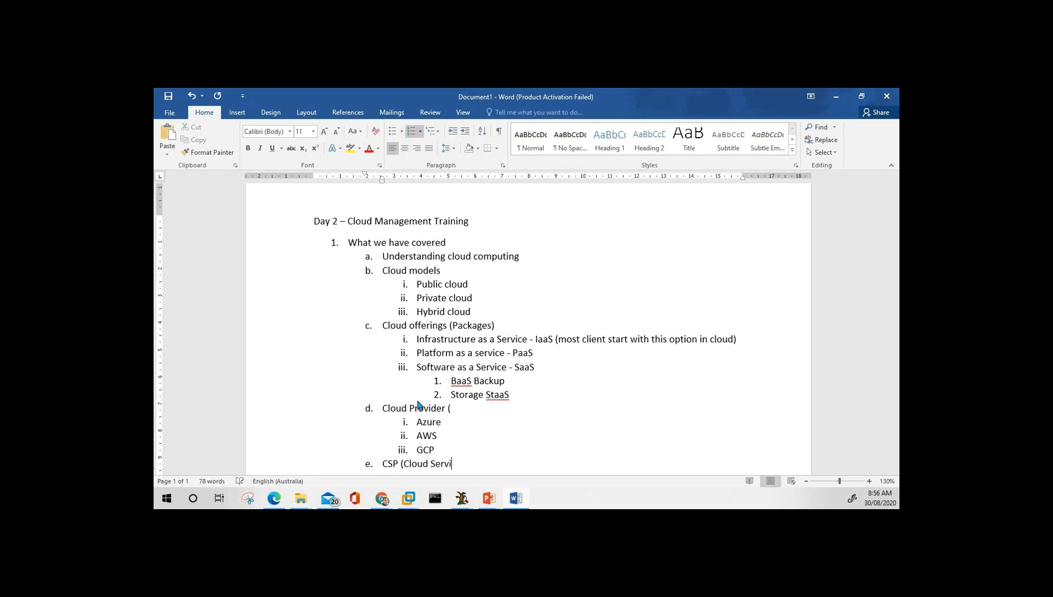
text(ce Provider))
Nest 'MSP (Managed service provider)' under CSP, then switch to the browser and scroll down.
key(Return)
key(Tab)
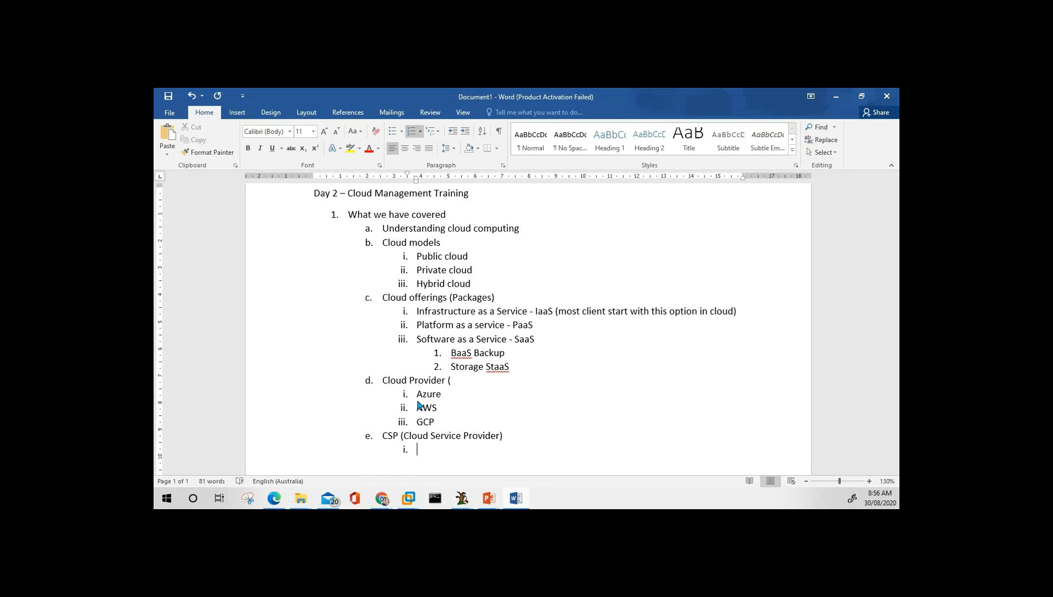
key(Up)
key(End)
key(Left)
key(Return)
key(Return)
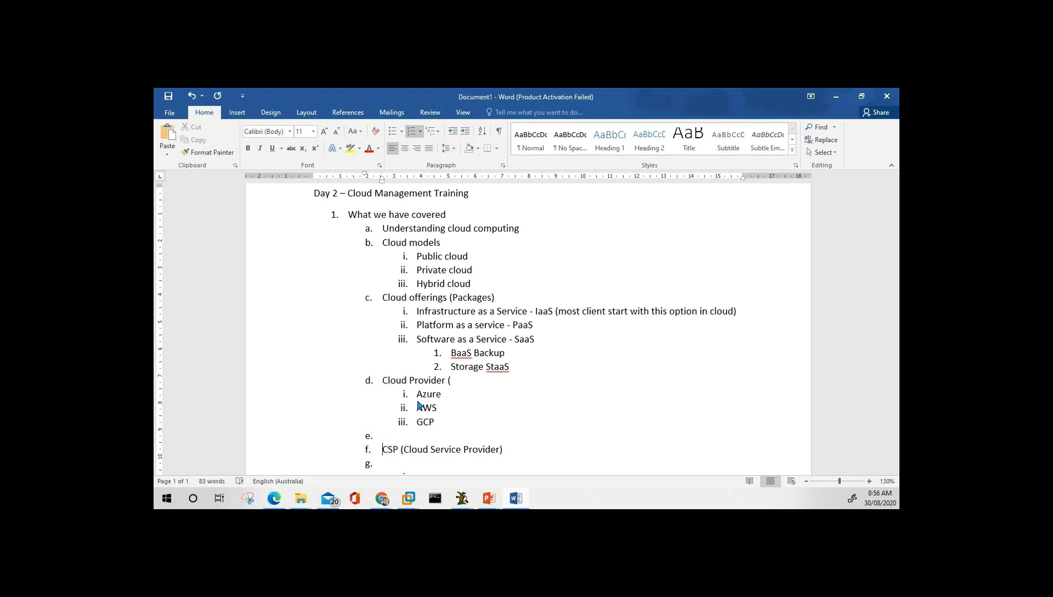
key(BackSpace)
key(Down)
key(Tab)
text(MS)
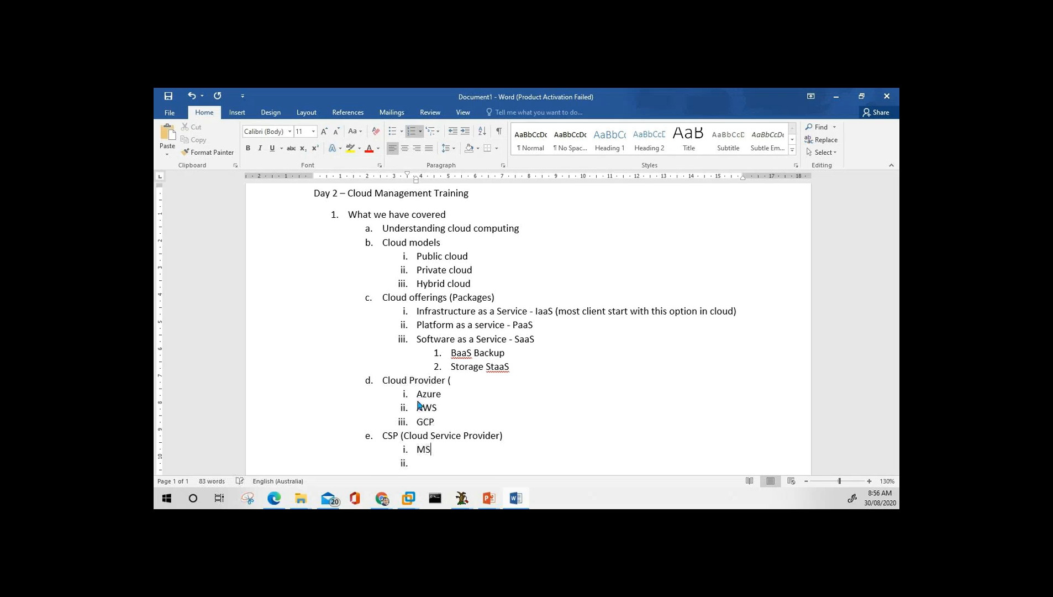
text(P (Managed service provide)
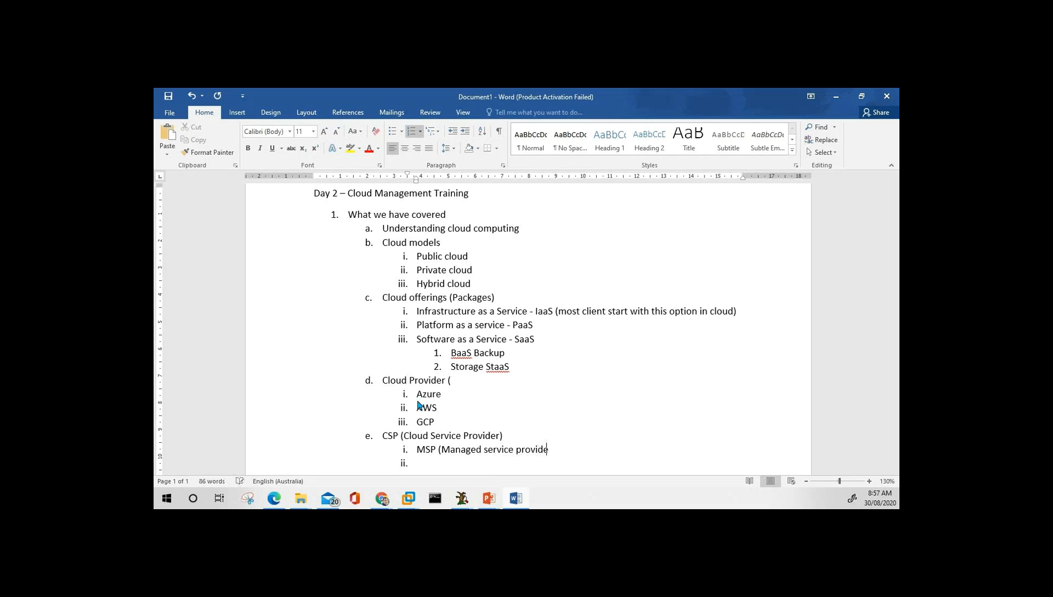
text(r))
key(alt+Tab)
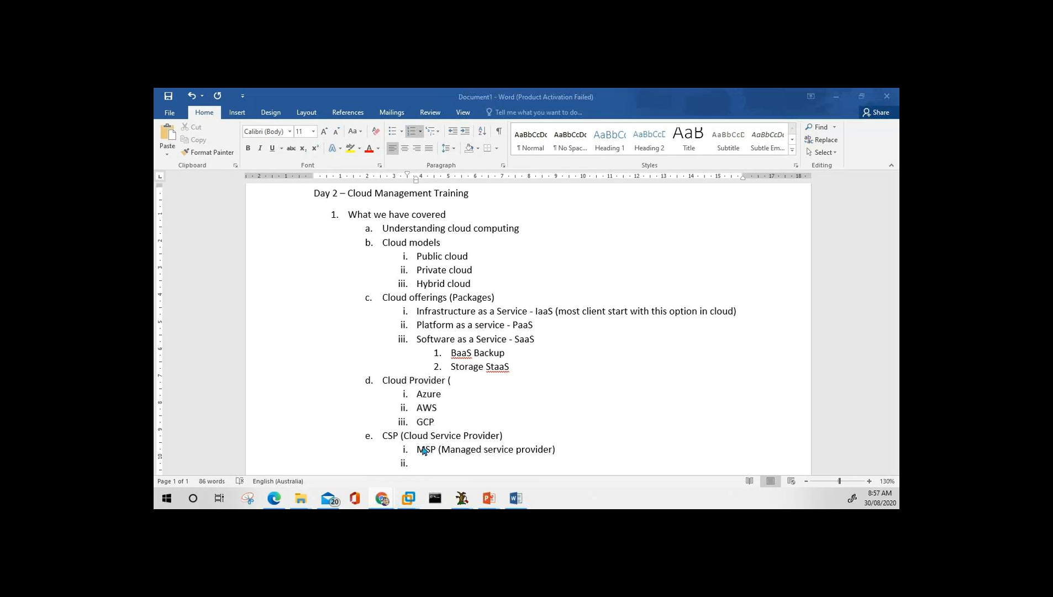
scroll(406, 440, down, 2)
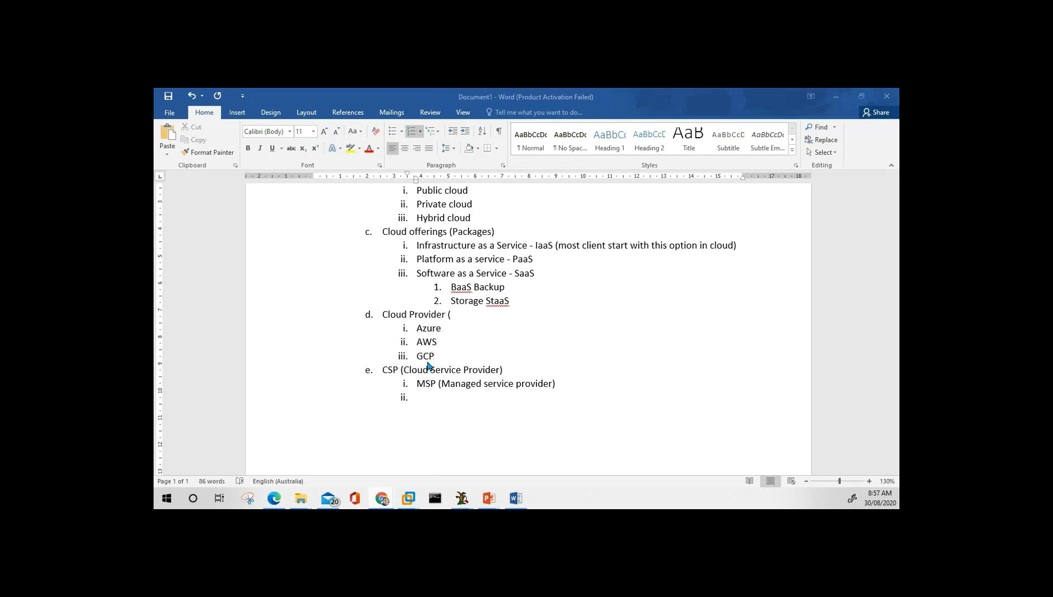
click(519, 369)
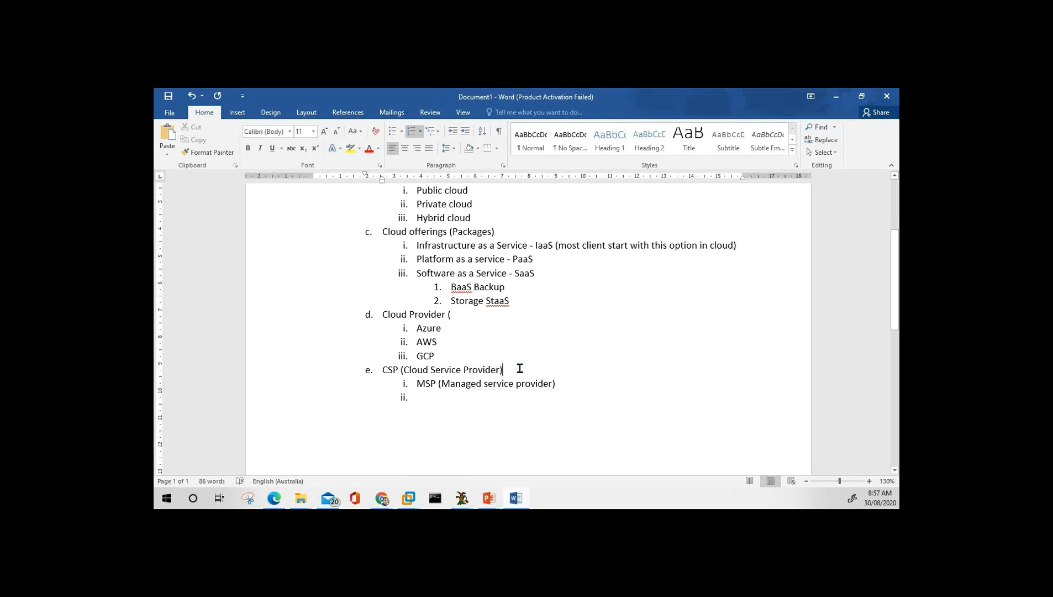
key(Up)
key(Up)
key(Up)
key(Down)
key(Down)
key(Down)
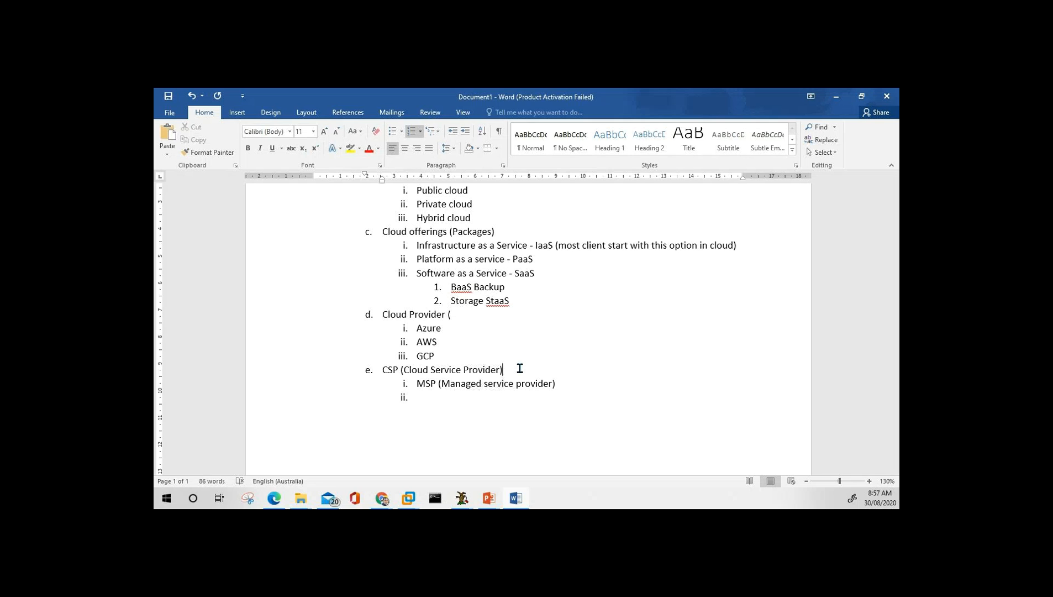
key(Left)
key(Left)
key(Left)
key(Left)
key(Left)
key(Left)
key(Left)
key(Left)
key(Left)
key(Left)
key(Left)
key(Left)
key(Left)
key(Left)
key(Left)
key(Left)
key(Left)
key(Left)
key(Left)
key(Left)
key(Left)
key(Left)
key(Left)
key(Right)
key(Right)
key(Right)
key(Right)
key(Right)
key(Right)
key(Right)
key(Right)
key(Right)
key(Right)
key(Right)
key(Right)
key(Right)
key(Right)
key(Right)
key(Right)
key(Right)
key(Right)
key(Right)
key(Right)
key(Right)
key(Right)
key(Down)
key(Up)
key(Up)
click(519, 369)
text((partner companies))
key(Down)
key(shift+Tab)
key(shift+Tab)
key(Up)
key(Up)
key(Up)
key(Up)
key(Up)
key(Up)
key(Up)
key(Up)
key(Up)
key(Up)
key(Up)
key(Up)
key(Up)
key(Up)
key(Up)
key(Up)
key(Up)
key(Up)
key(Up)
key(Down)
key(Down)
key(Down)
key(Down)
key(Up)
key(Down)
key(Down)
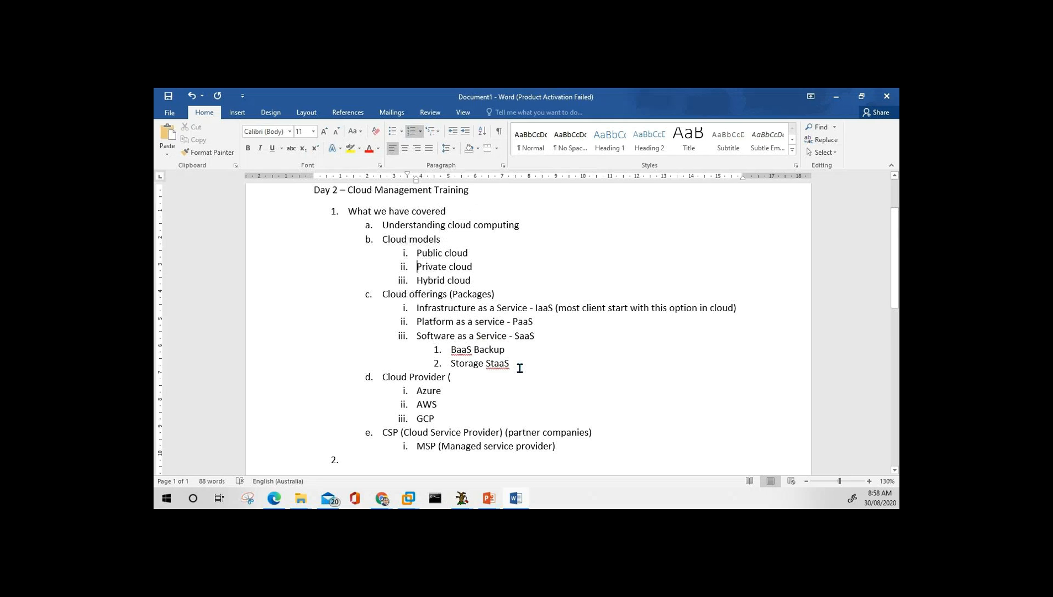
key(Down)
key(Down)
key(Down)
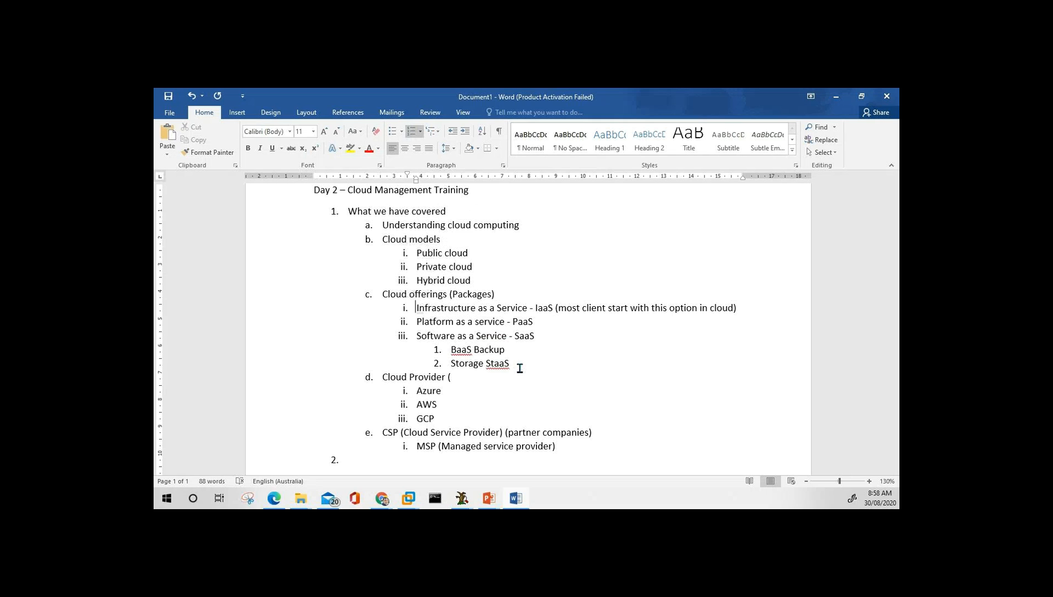
key(Up)
key(Down)
key(Down)
key(Down)
key(Down)
key(Down)
key(Down)
key(Down)
key(Down)
key(Up)
key(Right)
key(Right)
key(Right)
key(Right)
key(Right)
key(End)
key(BackSpace)
key(BackSpace)
key(Up)
key(Home)
key(Down)
text(Major)
key(Down)
key(Down)
key(Down)
key(Down)
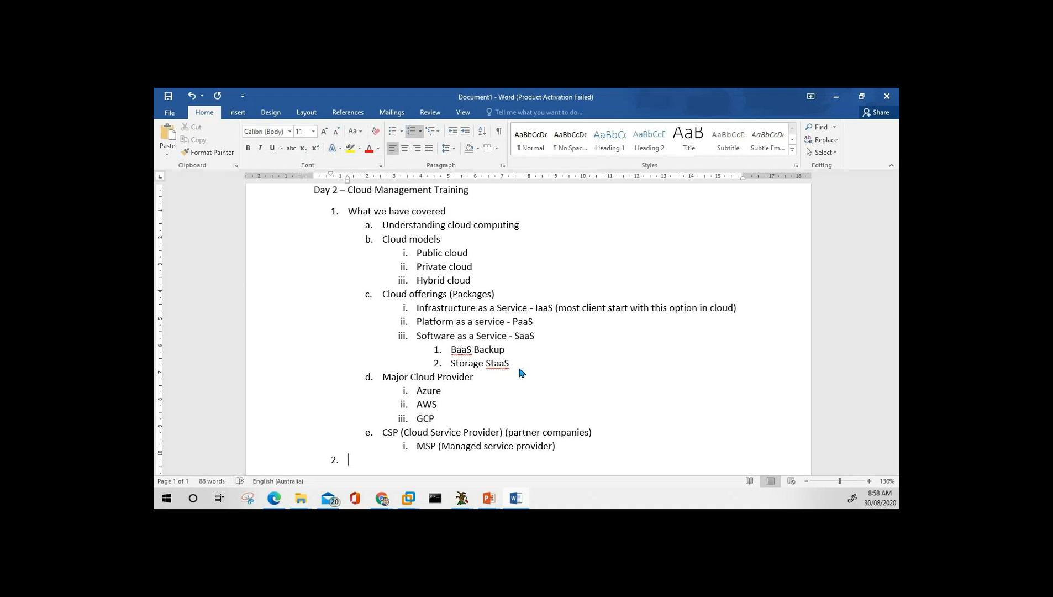
key(Up)
key(Up)
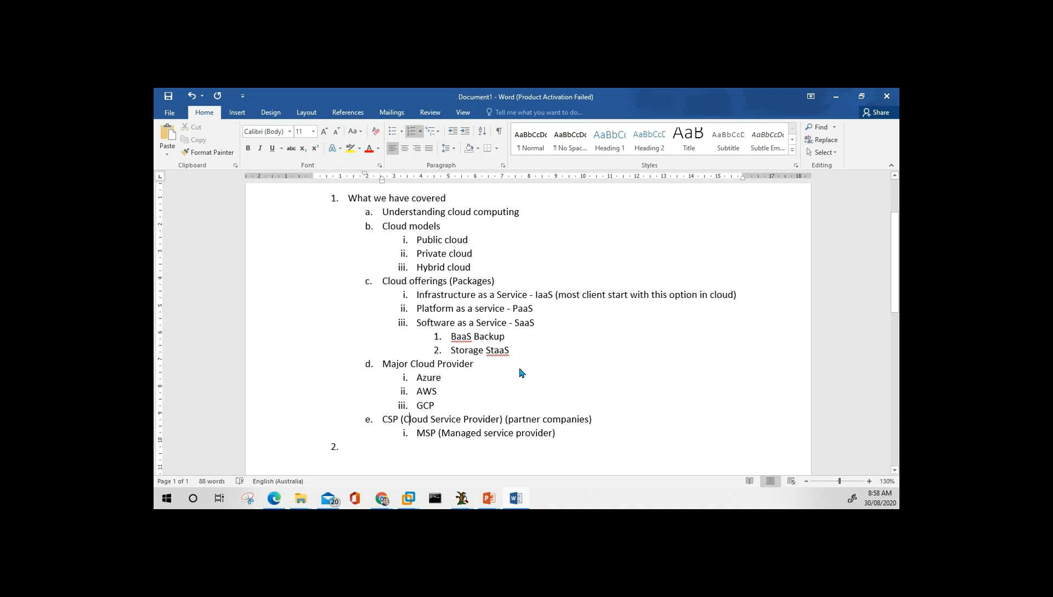
key(Down)
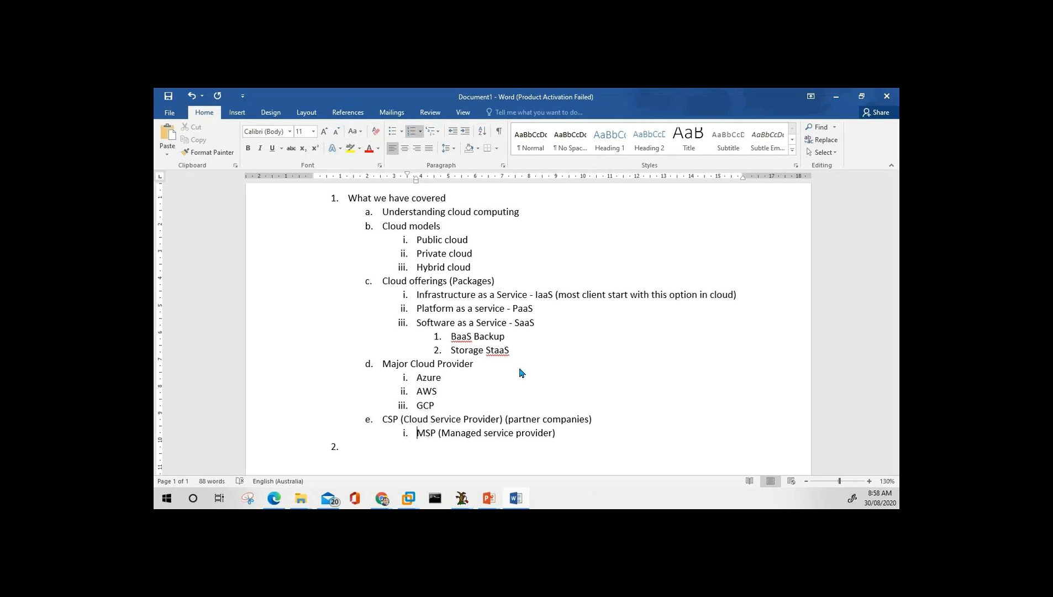
key(Down)
key(Up)
key(Up)
key(Up)
key(Up)
key(Up)
Enter 'Microsoft Azure' as item 2 and start an indented sub-item beneath it.
key(shift+Down)
key(shift+Down)
key(shift+Down)
key(shift+Down)
key(shift+Up)
key(shift+Up)
key(shift+Up)
key(shift+Up)
key(Down)
key(Down)
key(Down)
key(Up)
key(Left)
key(Down)
key(Right)
key(Up)
key(Down)
key(Down)
key(Up)
key(Up)
key(Down)
key(Down)
text(Micr)
key(BackSpace)
key(BackSpace)
key(BackSpace)
key(BackSpace)
text(Microsoft Azure)
key(Return)
key(Tab)
Add sub-items Regions, Availability Zone, Clusters and Fabic Controller under Microsoft Azure.
text(Regions)
key(Return)
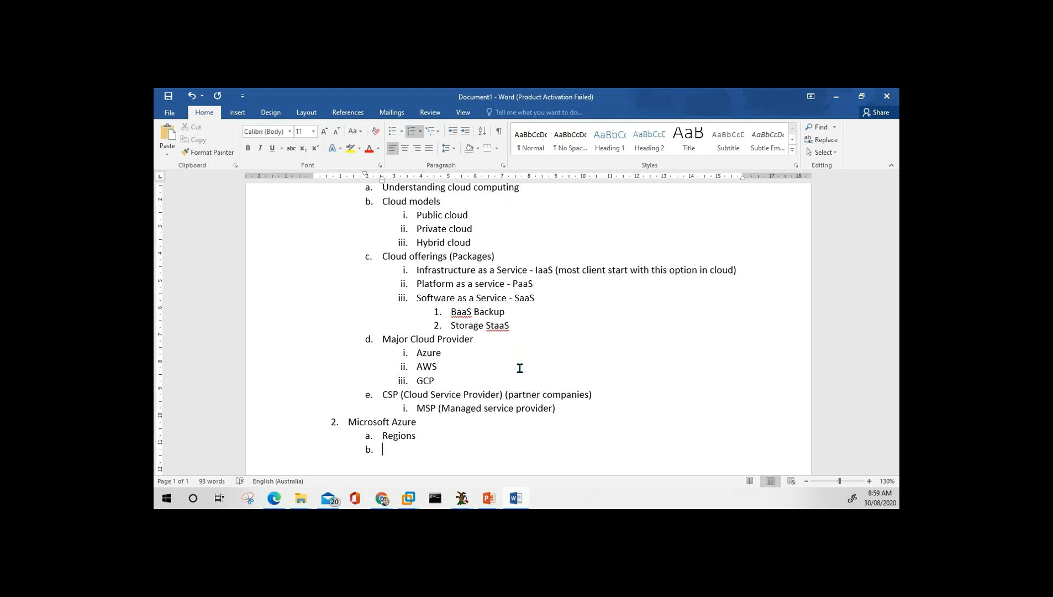
text(Availabi)
text(lity )
text(Zone)
text(Clus)
text(ters)
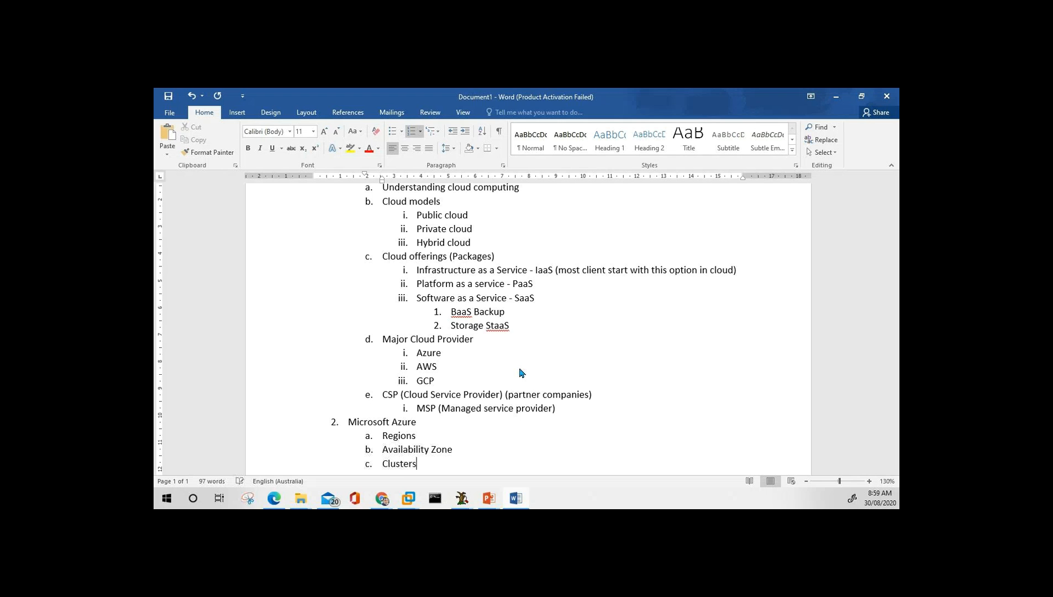
key(Return)
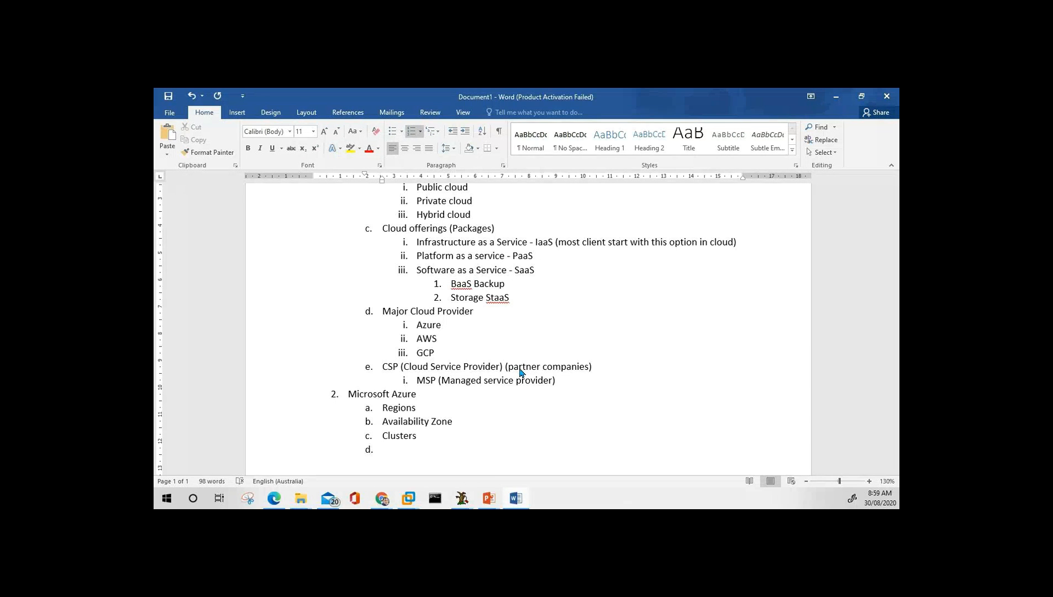
text(Febic Controller)
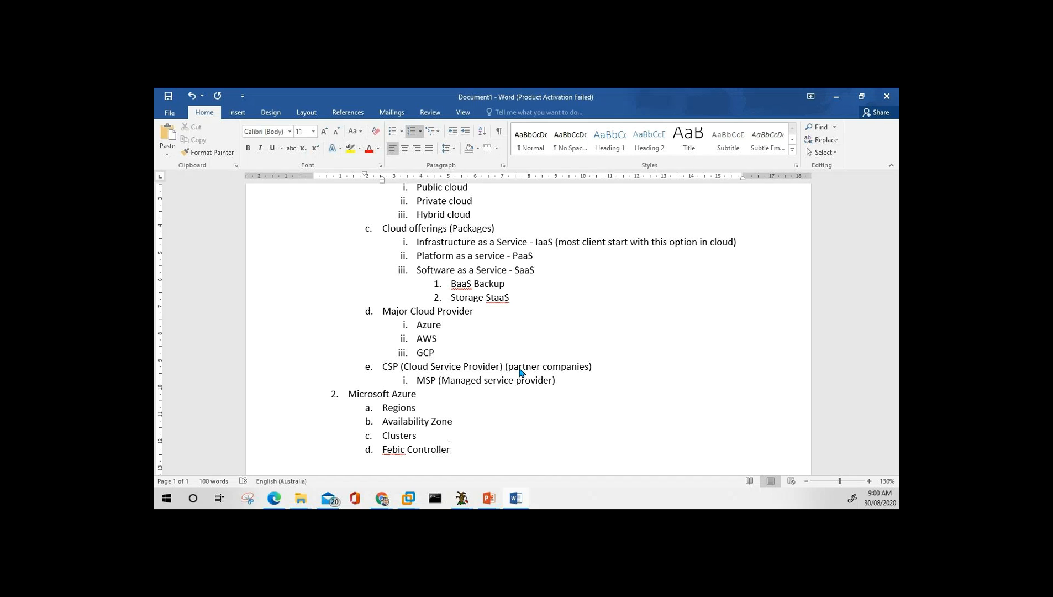
key(Left)
key(Left)
key(Left)
key(Left)
key(Left)
key(Left)
key(Left)
key(Left)
key(Left)
key(Left)
key(Left)
key(Left)
key(Left)
key(Left)
key(Left)
key(Delete)
text(a)
key(alt+Tab)
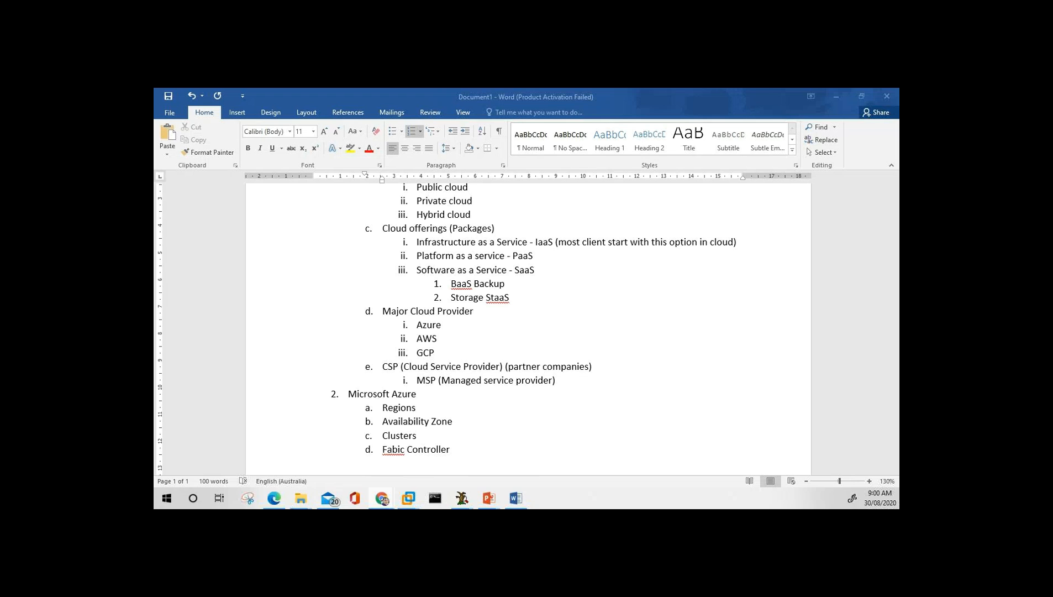
Correct 'Fabic' to 'Fabric' using Word's spelling suggestion.
click(447, 461)
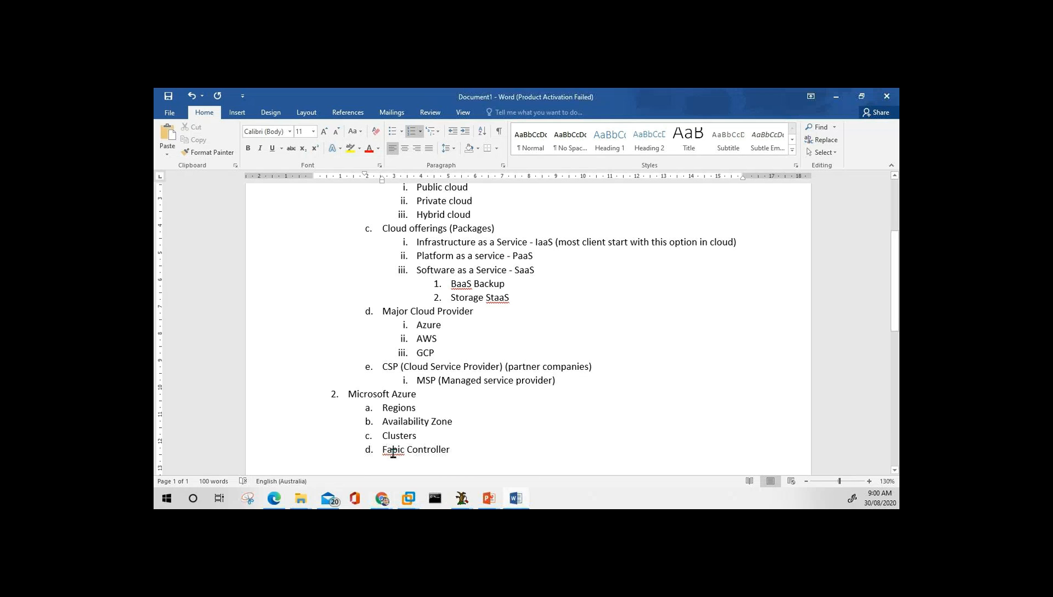
right_click(393, 452)
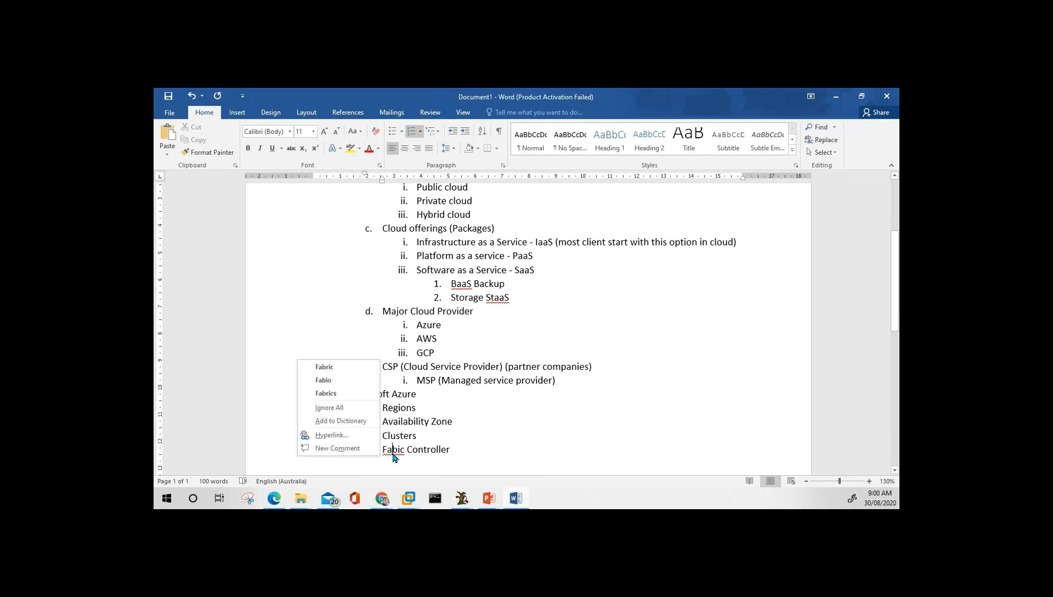
click(336, 368)
click(458, 450)
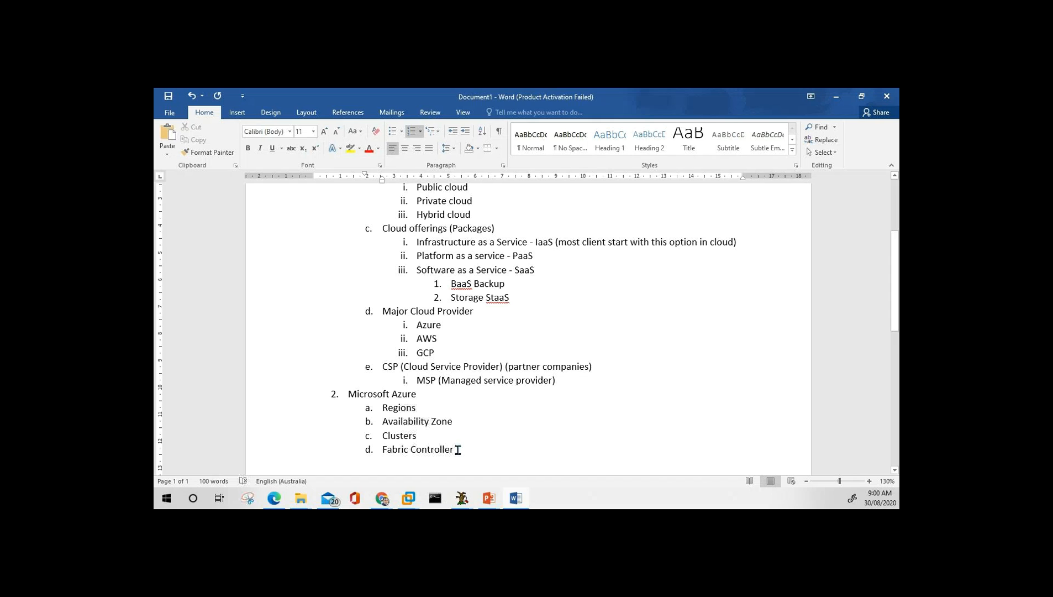
Insert a 'Data Center' sub-item after Availability Zone.
key(Up)
key(Up)
key(Return)
text(Datac\)
key(BackSpace)
key(BackSpace)
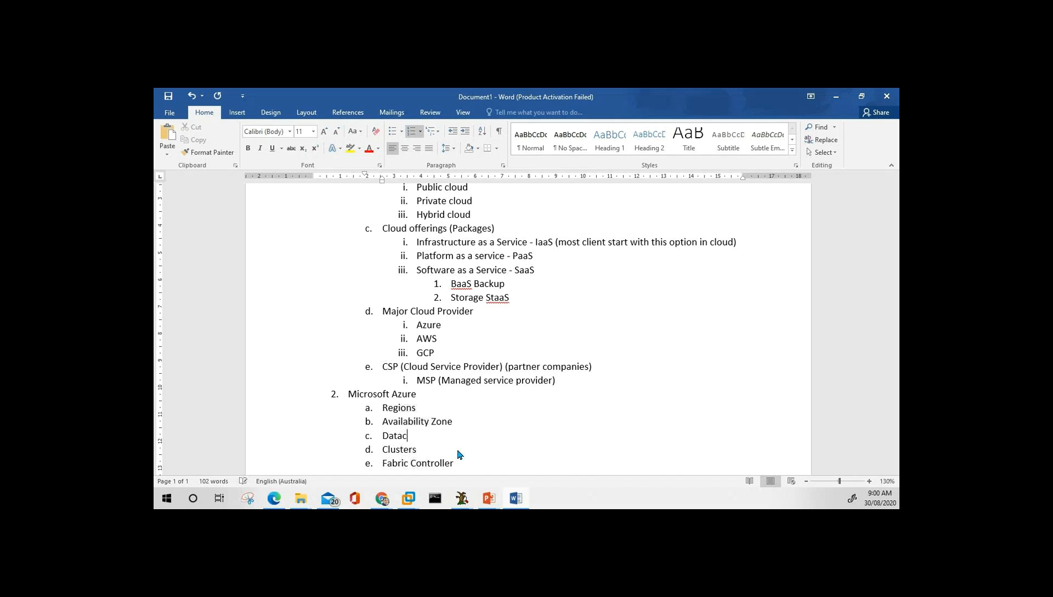
text(Center)
Add 'Servers' and 'Orchestrator' sub-items below Fabric Controller, fixing Orchestrator's spelling.
key(Down)
key(Down)
key(End)
key(Return)
text(Servers)
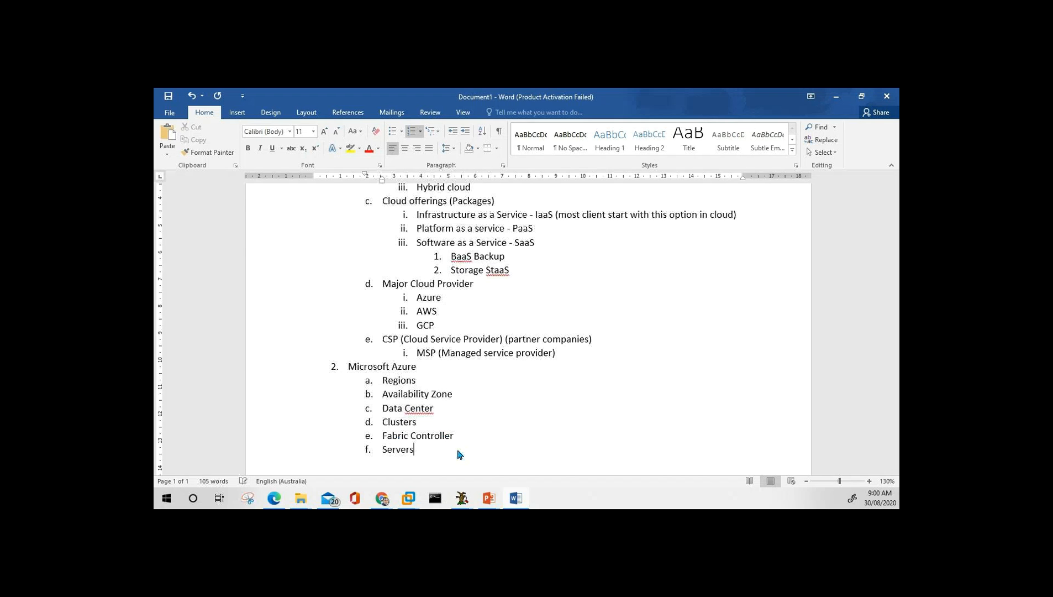
key(Return)
text(Orachestrator)
key(Return)
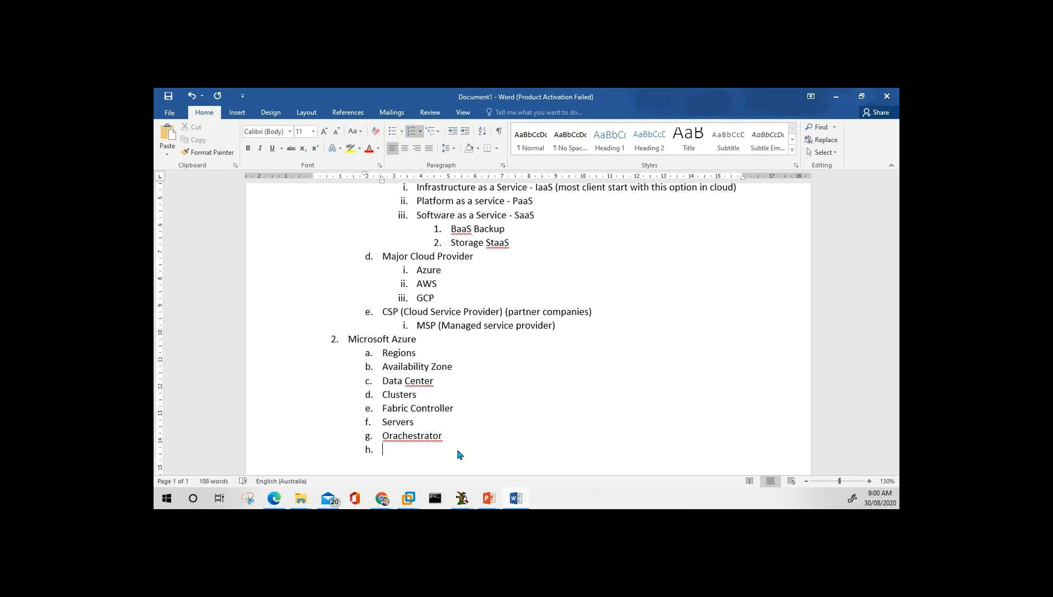
right_click(395, 437)
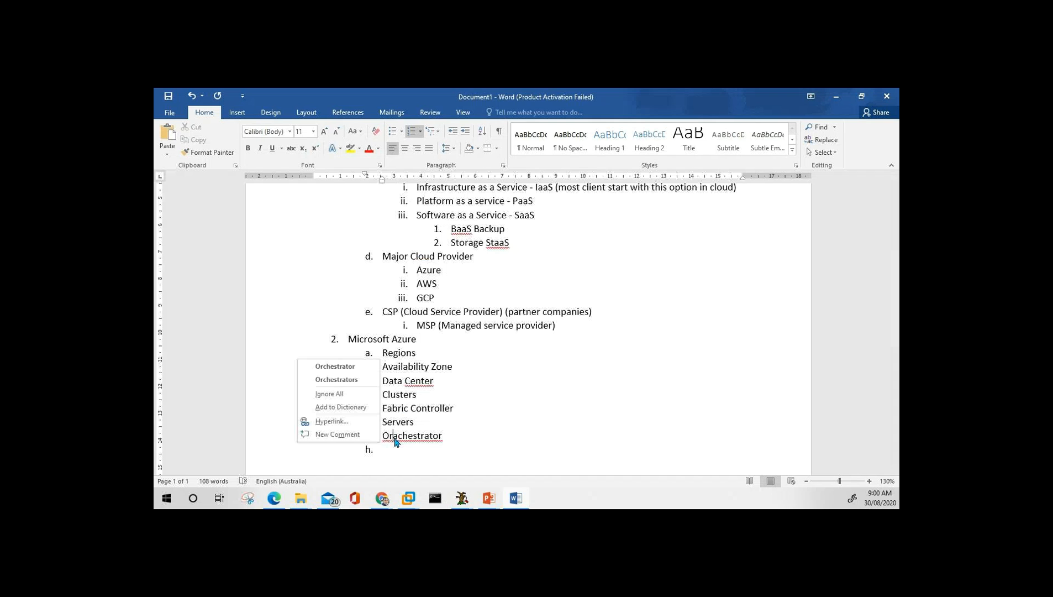
click(352, 367)
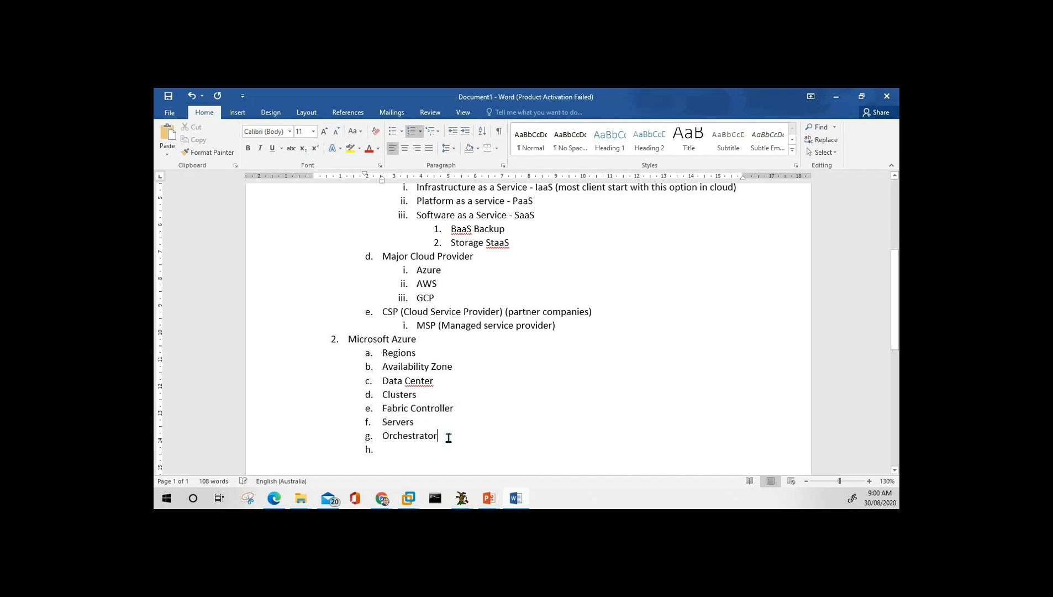
Add 'Web Api' and 'Portal' sub-items, then start top-level item 3.
text(Web Api)
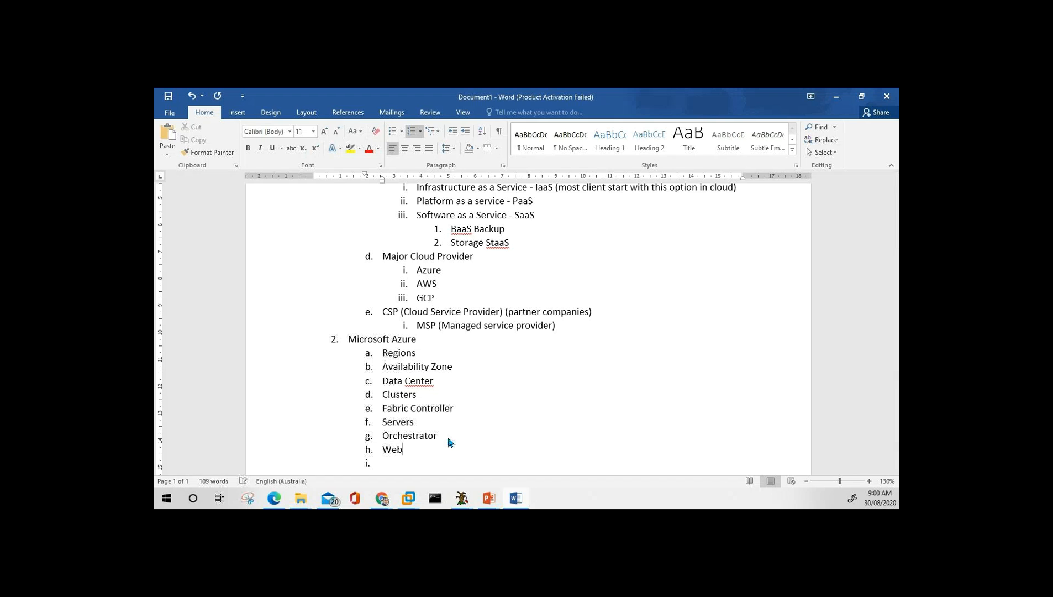
key(Return)
text(Portal)
key(Return)
key(shift+Tab)
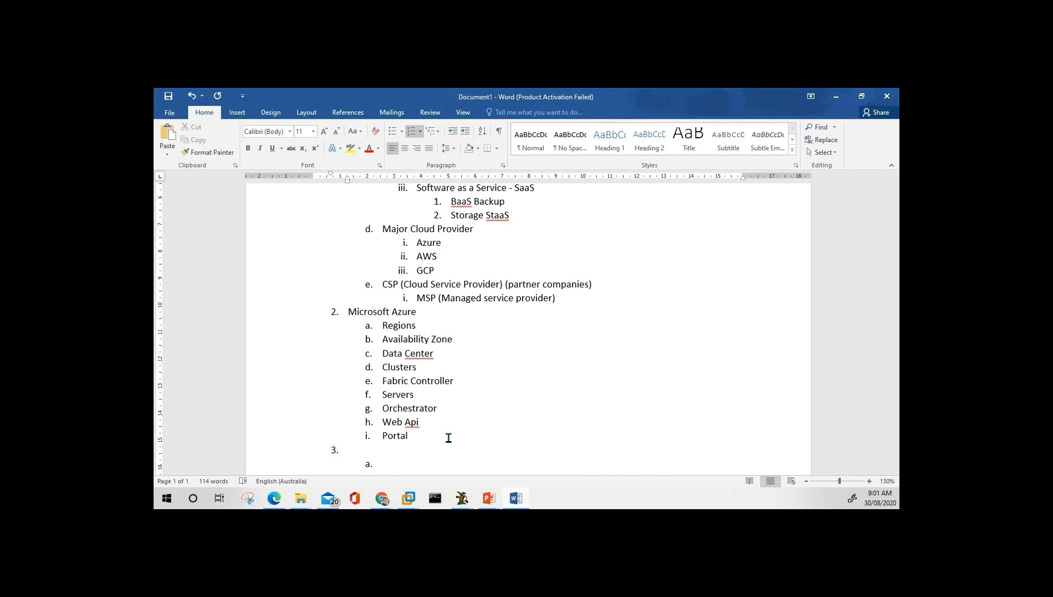
Type top-level items 3 and 4: 'Account Creation in Azure' and 'Create subscription'.
text(Account Creation in Azure)
key(Return)
key(Tab)
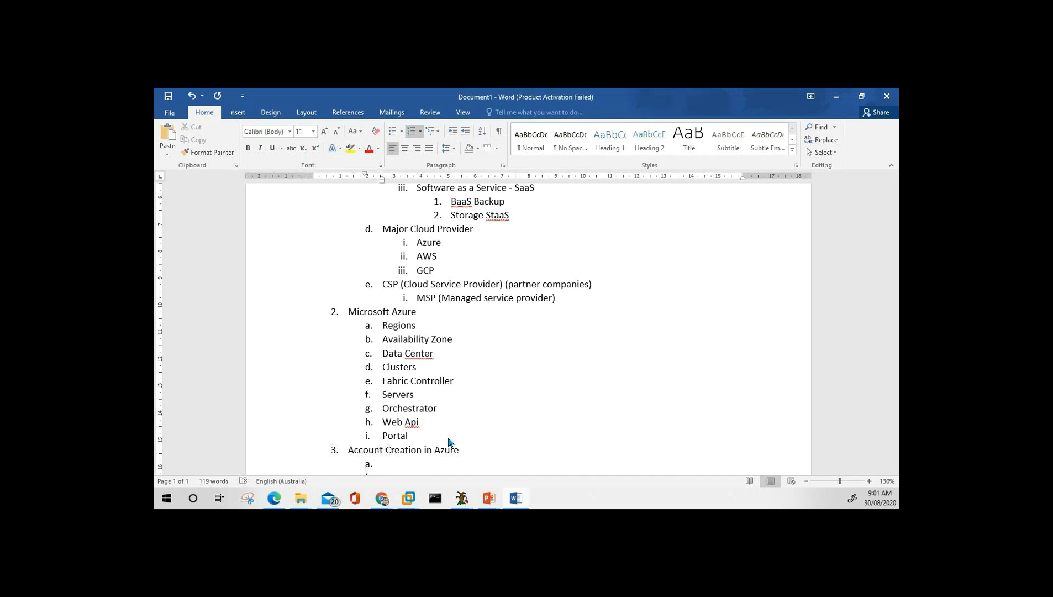
key(shift+Tab)
text(Create subsr)
key(BackSpace)
text(cription)
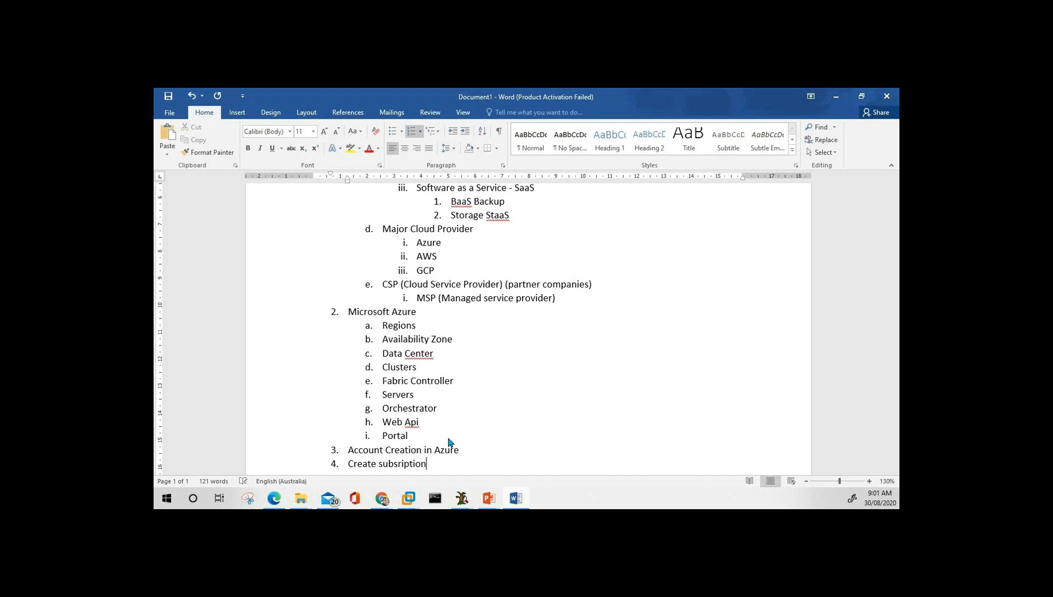
Add items 5–7: 'Login to Azure', 'Resource Group' and 'Resources'.
key(Return)
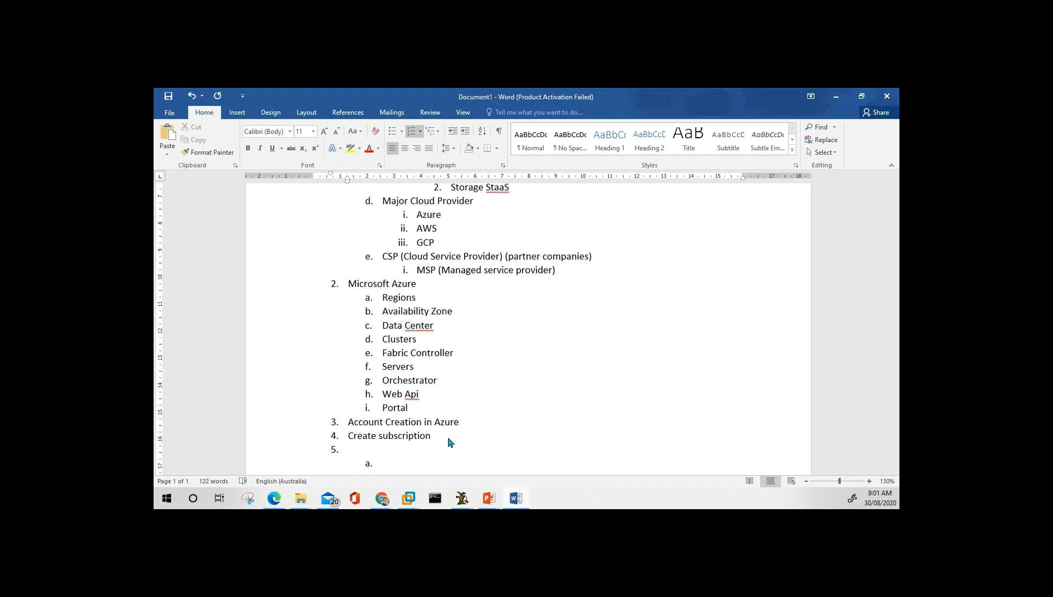
text(Login to Azure)
key(Return)
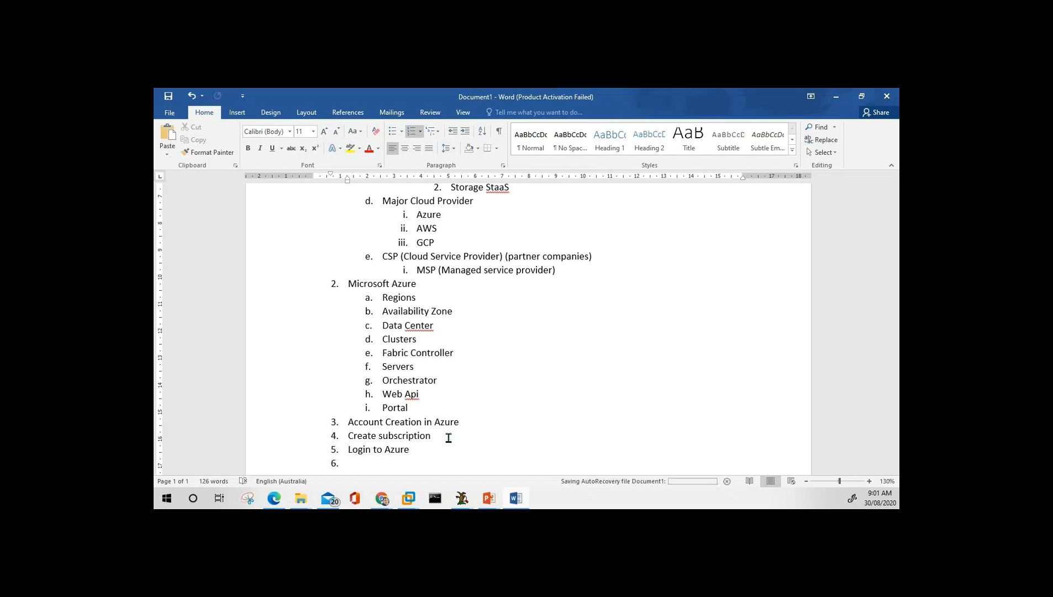
text(Resources)
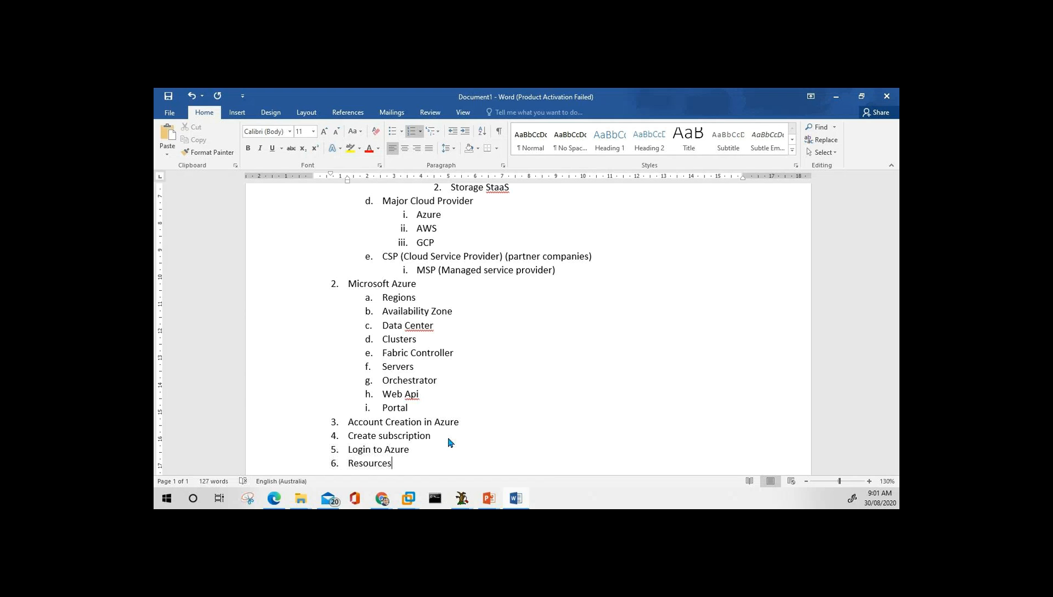
key(BackSpace)
text(Group)
key(Return)
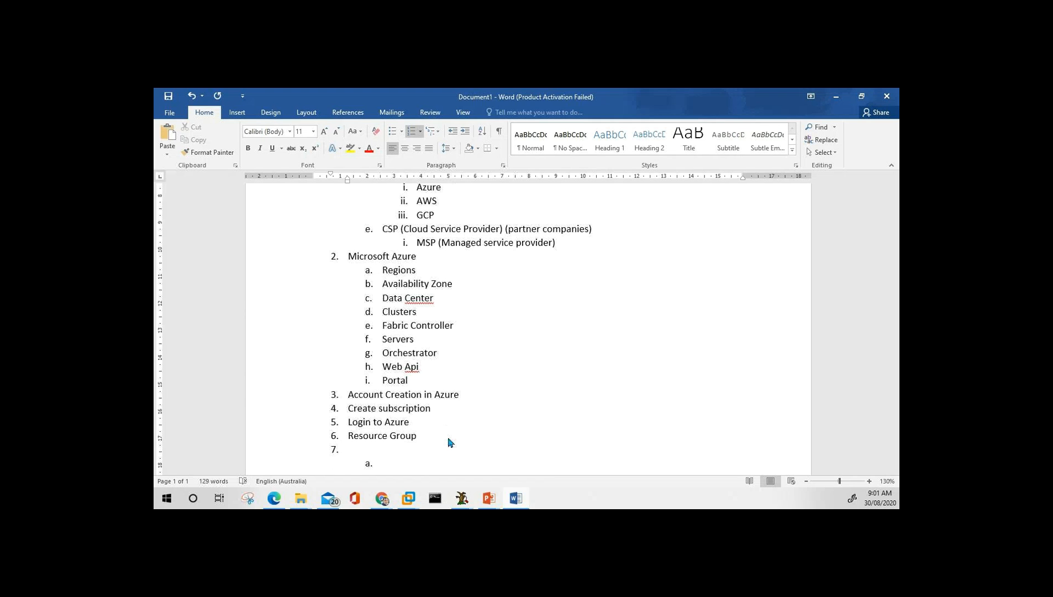
text(Resources)
Remove the numbering from the leftover empty line below Resources.
key(Down)
key(shift+Tab)
key(BackSpace)
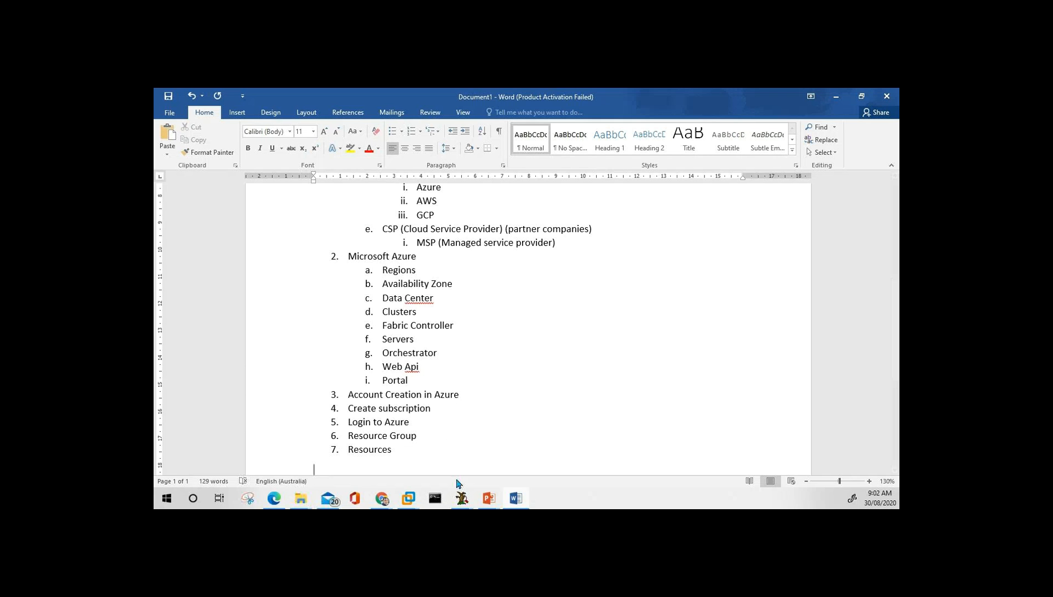
click(511, 378)
scroll(521, 376, up, 7)
scroll(521, 376, down, 7)
Switch to the PowerPoint slide show and go back to slide 2 about muting your microphone.
click(409, 342)
key(alt+Tab)
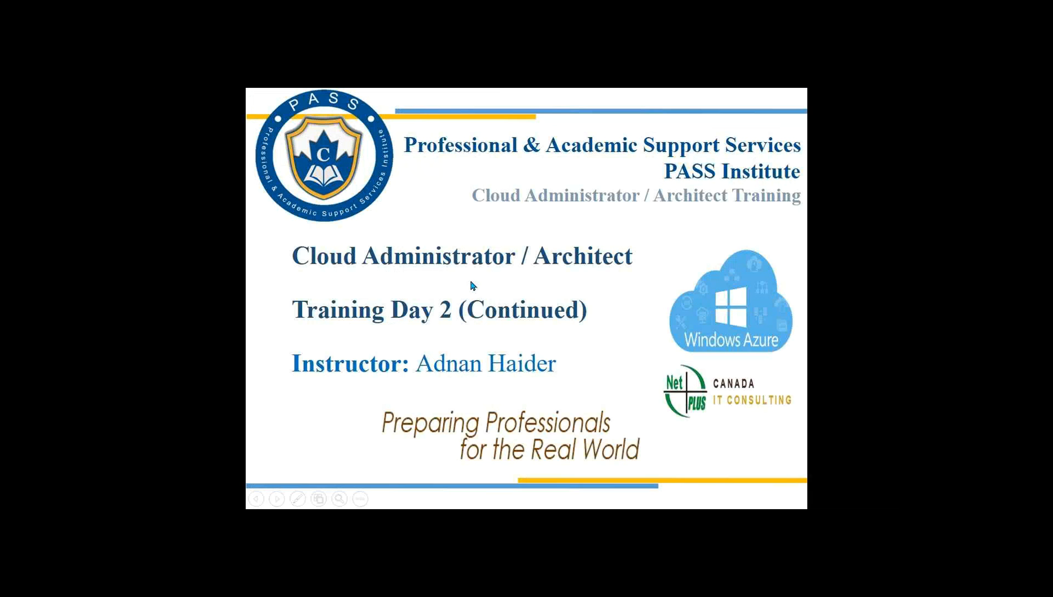
click(471, 286)
key(Left)
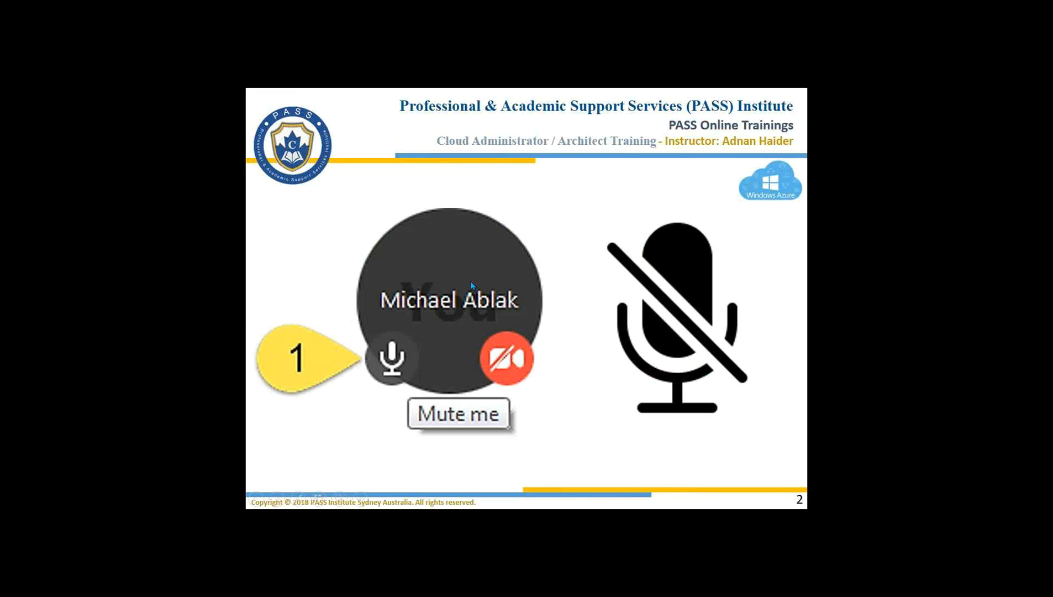
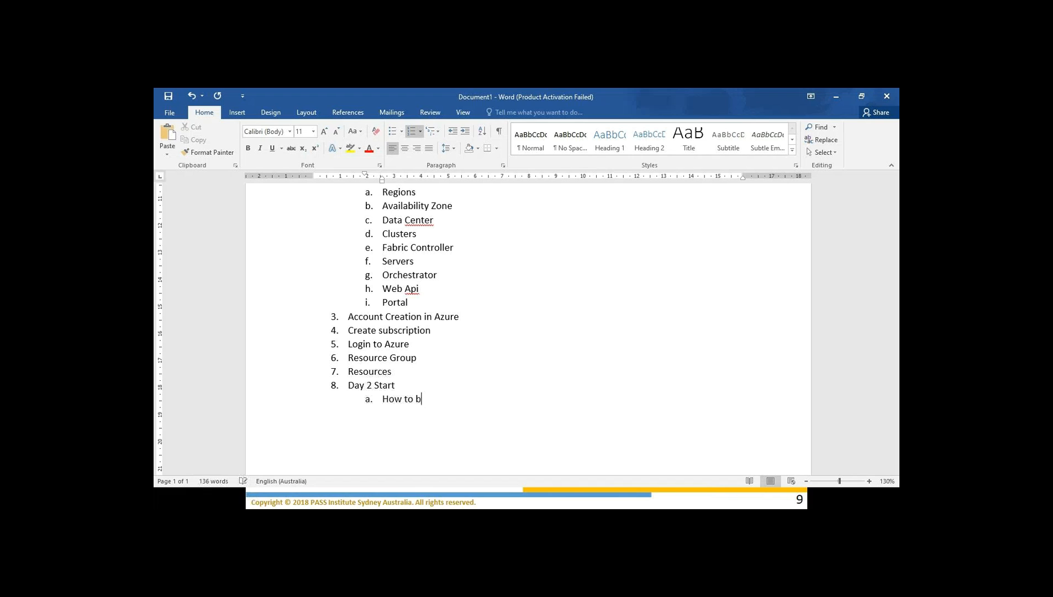
Complete sub-item a so it reads 'How to become an expert in cloud management'.
text(an expert in)
text( c)
text(lud)
key(BackSpace)
key(BackSpace)
key(BackSpace)
text(ou)
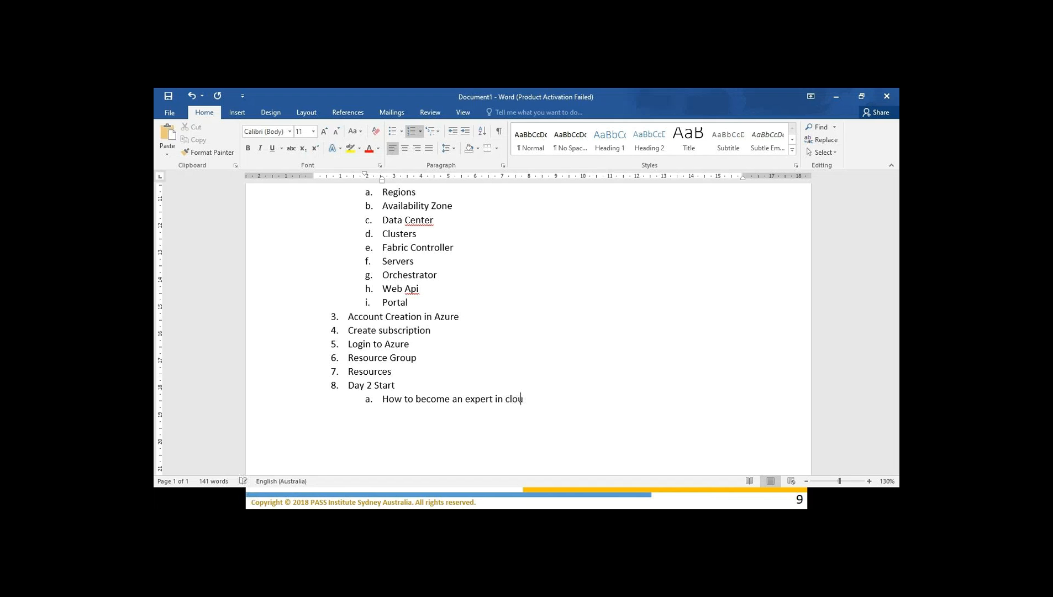
text(d management)
List Compute, Storage and Network as indented sub-items beneath it.
key(Return)
key(Tab)
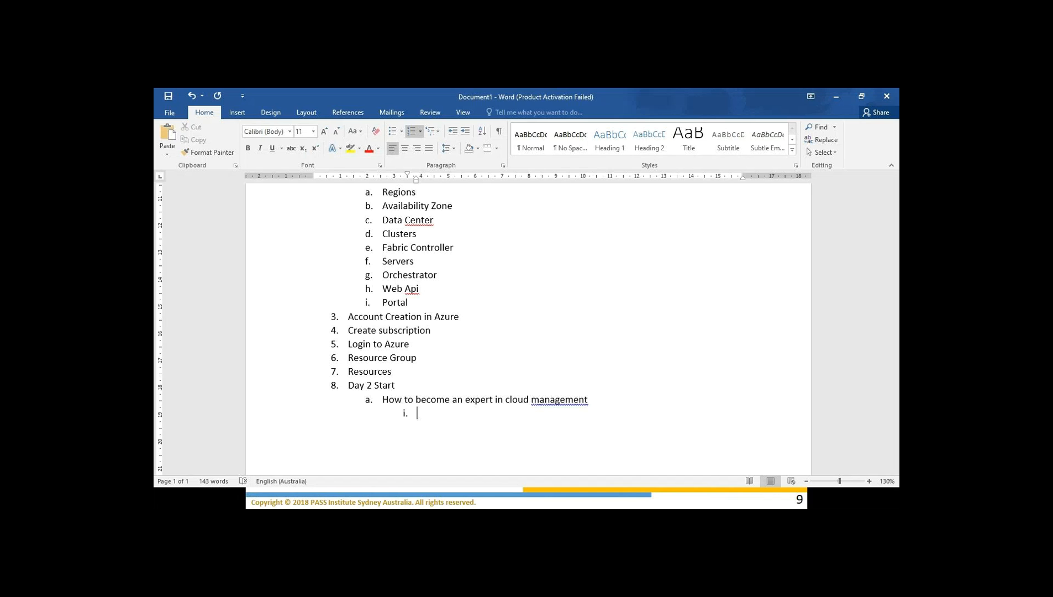
text(Compute)
key(Return)
text(Storage)
key(Return)
text(Network)
click(450, 427)
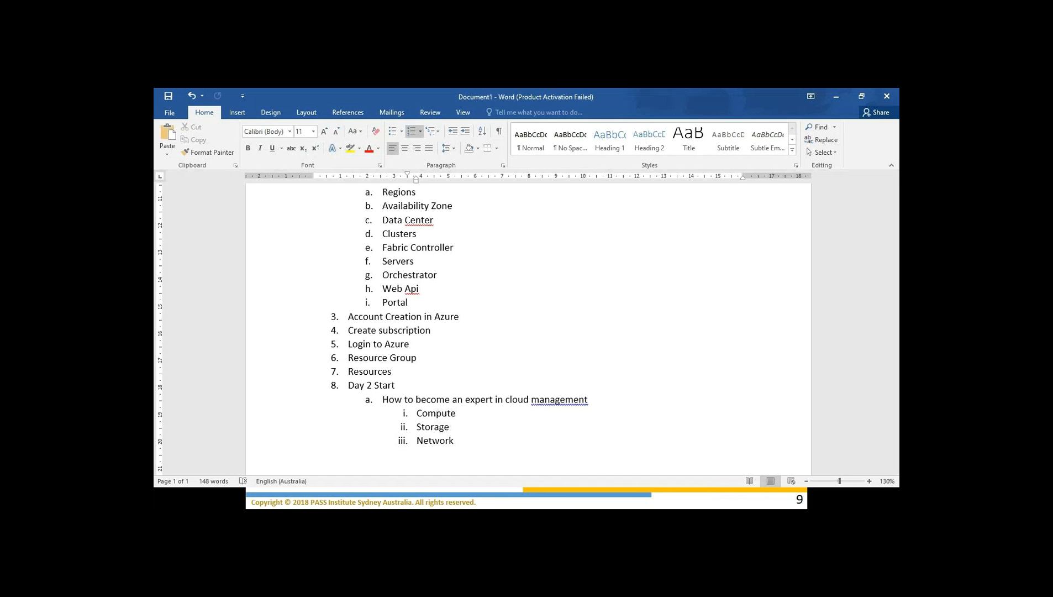
Extend item a with ': CPU - Memory - Disk'.
key(Up)
key(Down)
click(452, 400)
text(: CPU - Memory -)
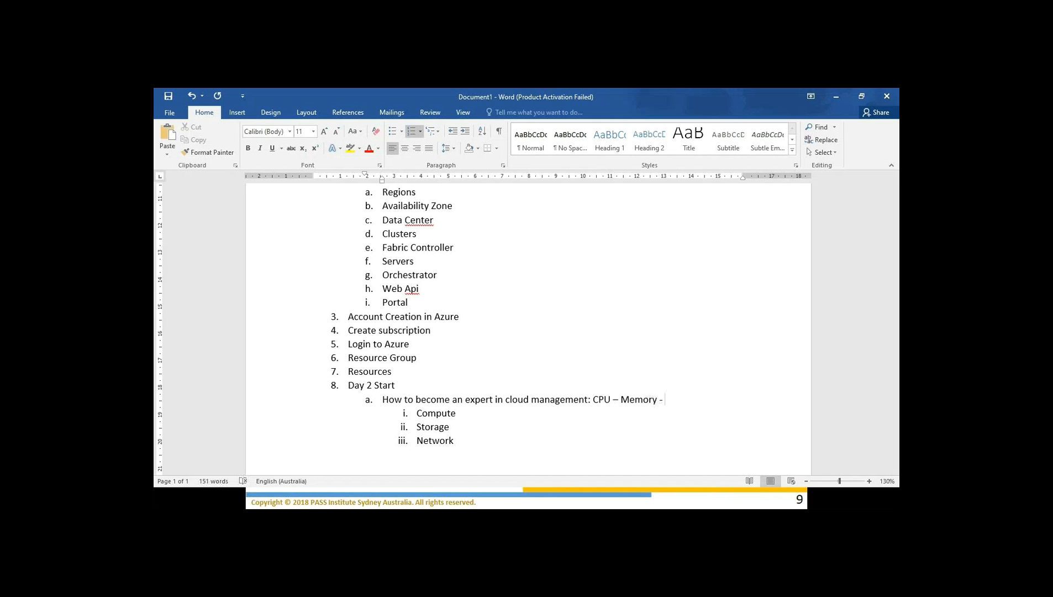
key(Left)
key(Left)
key(Left)
key(Left)
key(Right)
key(Right)
key(Right)
key(Right)
text(Do)
key(BackSpace)
text(sik)
Append '- CPU + Memory - Disk' and 'local - external' details to the lines below.
key(Right)
key(Right)
key(Right)
key(Right)
key(Down)
text(- CPU + Memory)
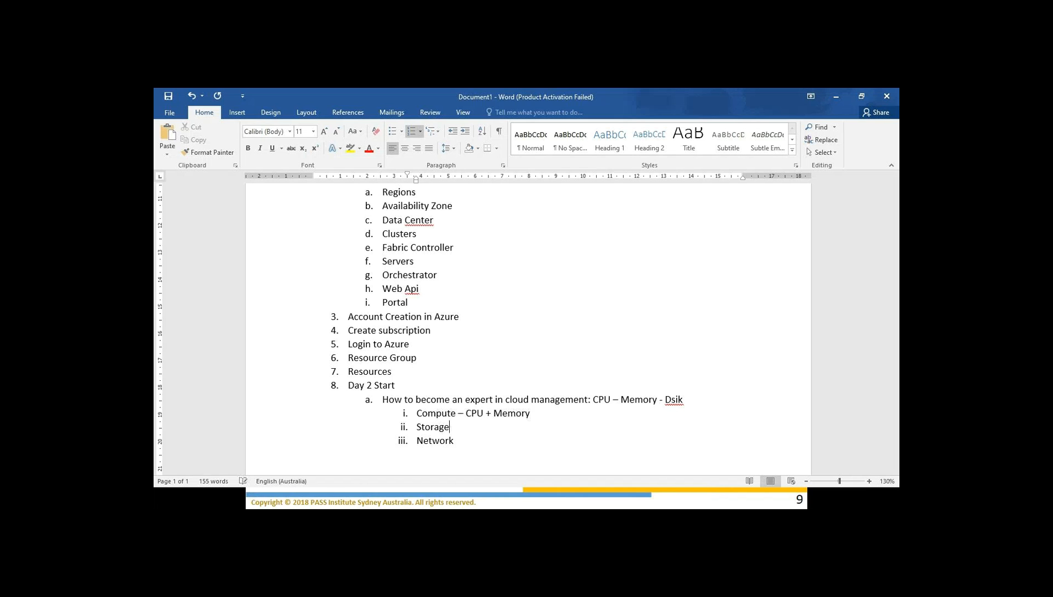
text( - Disk)
text(local )
text(- externa)
text(l)
Add a 'Building Blocks' item nested under Compute.
key(Up)
key(Up)
key(Return)
key(Tab)
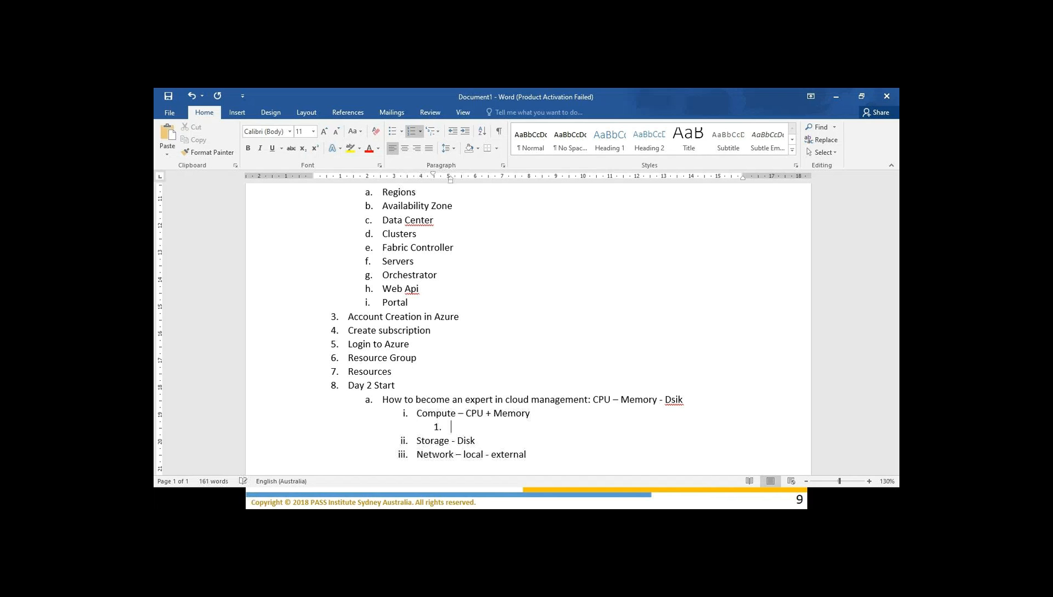
text(Building Blocks)
Open the Save As page, minimize Word and advance the slideshow to the compute building blocks slide.
key(ctrl+s)
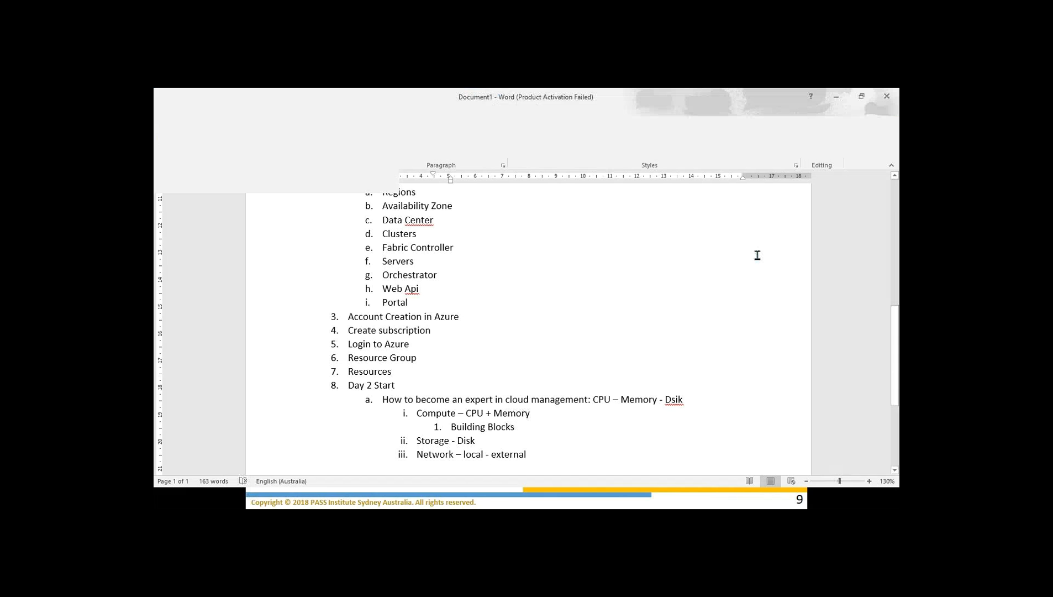
click(837, 103)
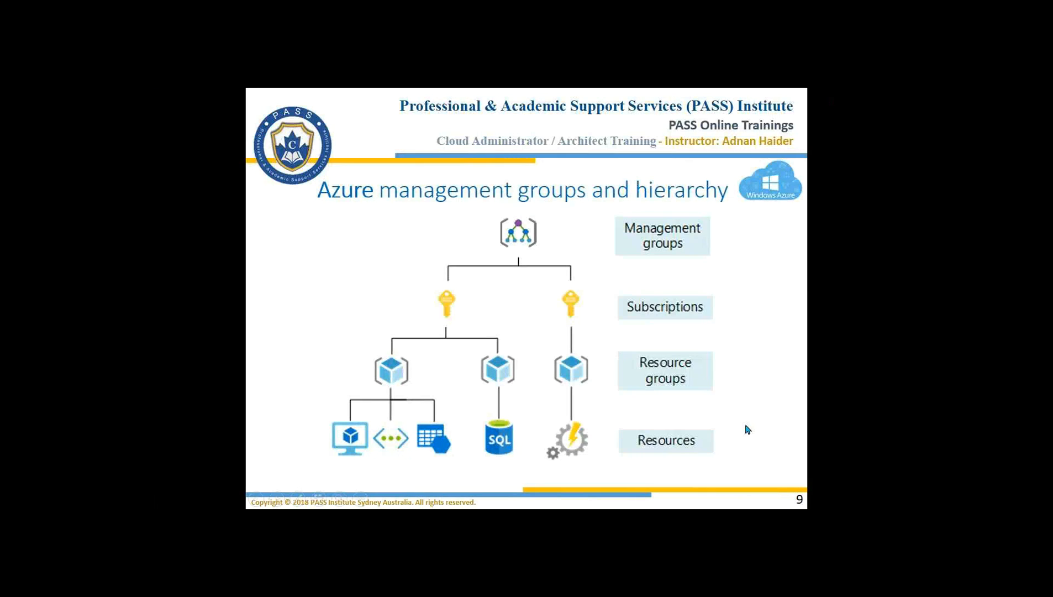
click(773, 386)
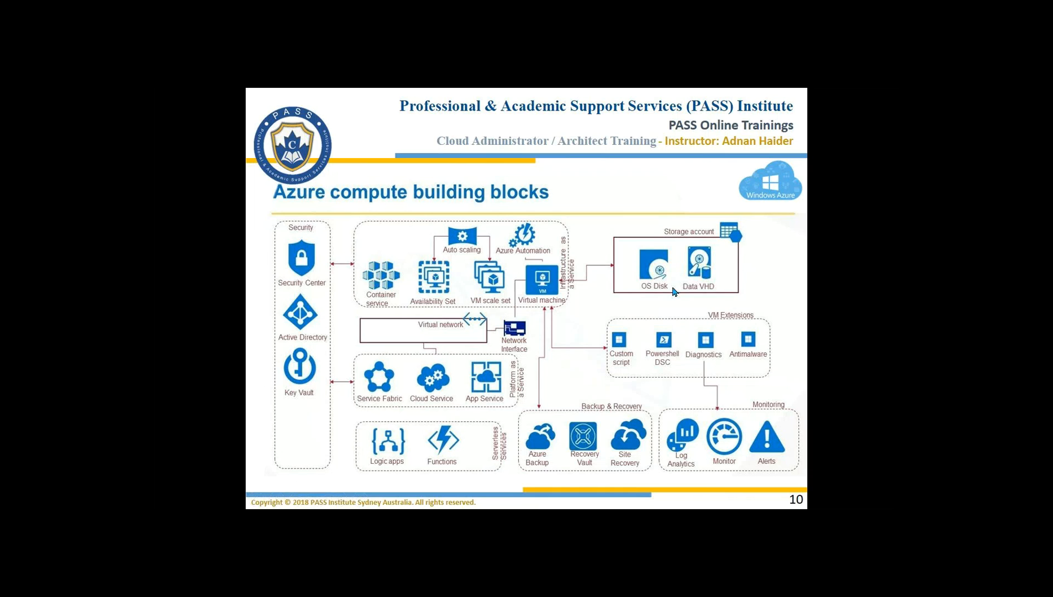
right_click(678, 230)
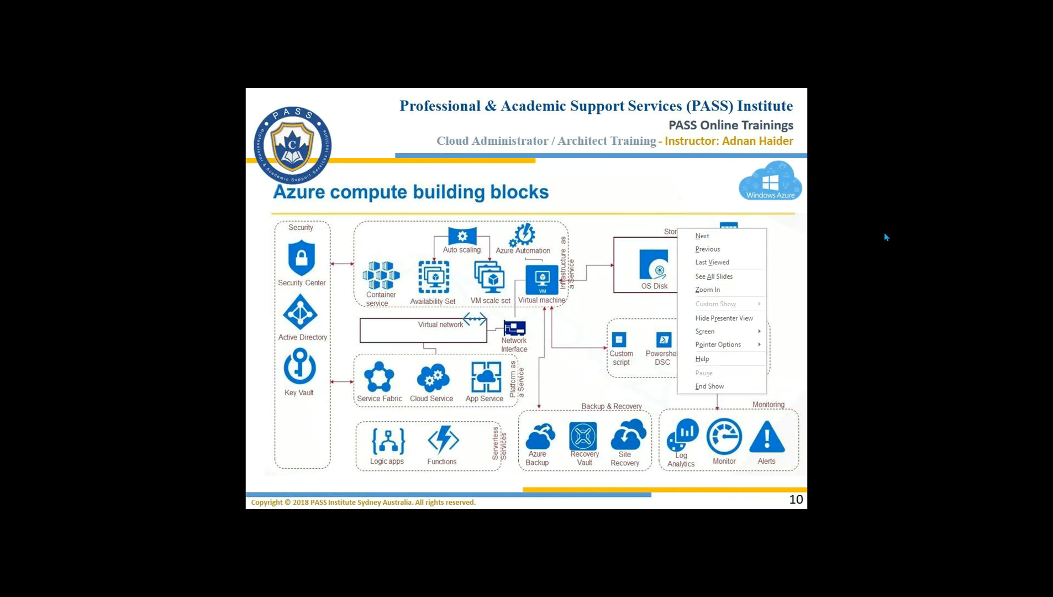
click(589, 228)
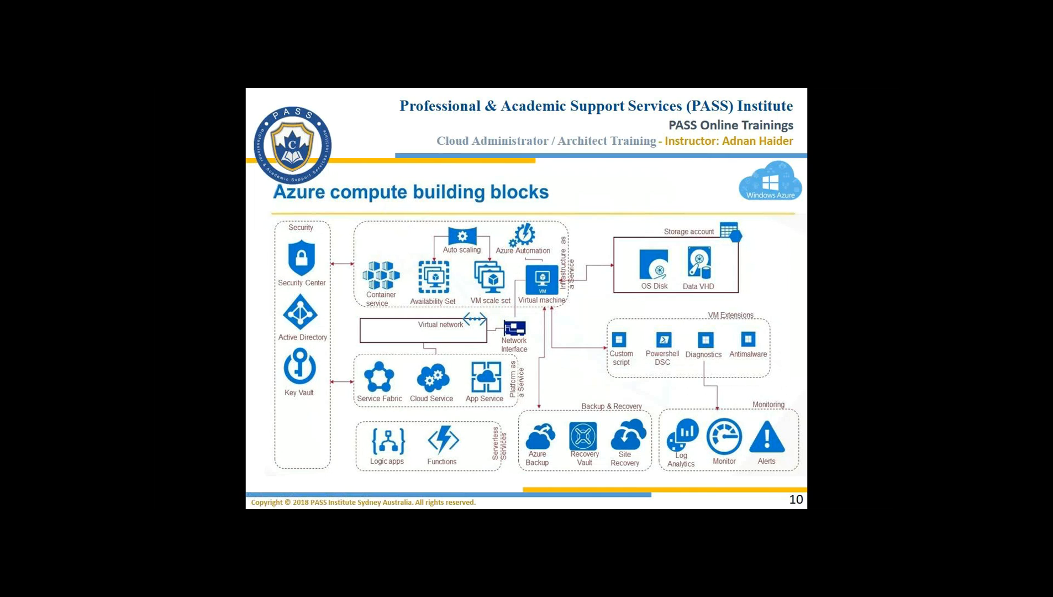
Circle the virtual machine on the slide in red pen ink.
click(298, 501)
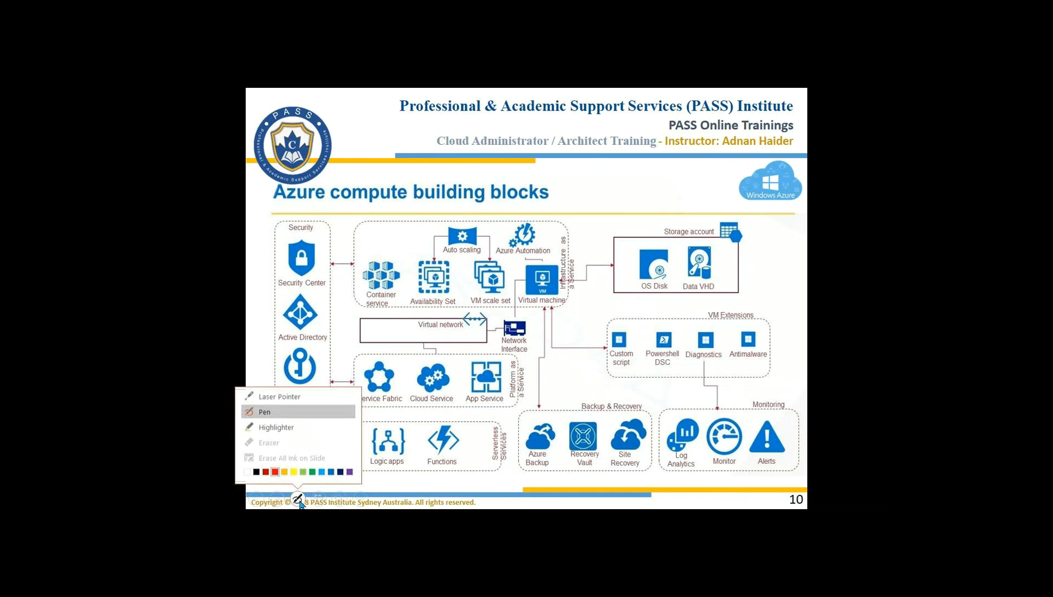
click(274, 472)
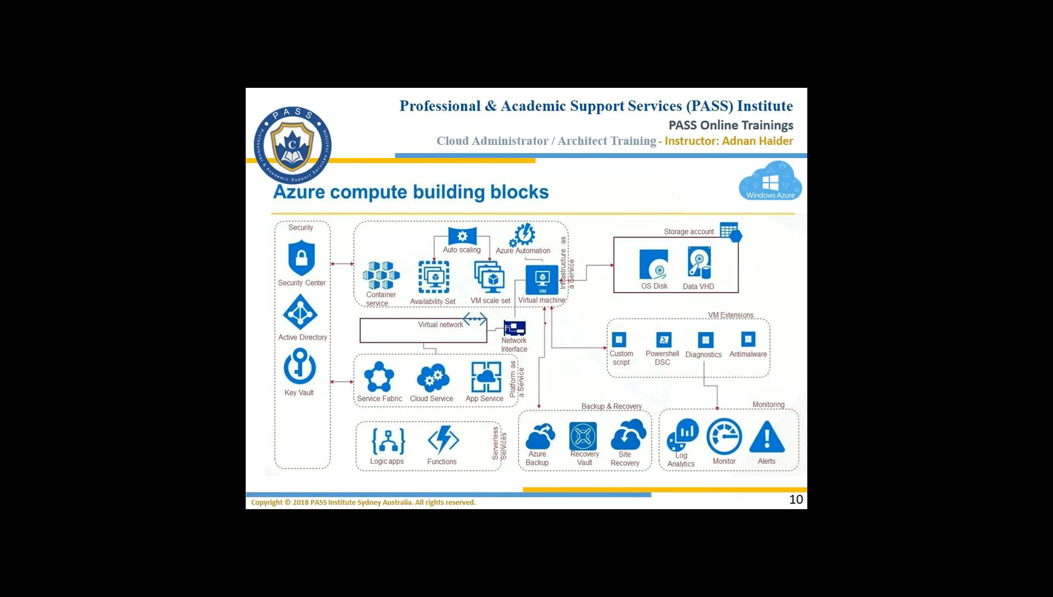
drag(565, 292, 572, 294)
drag(520, 267, 521, 268)
Copy the server icon onto the White Board slide and ink a blue line from it.
key(alt+Tab)
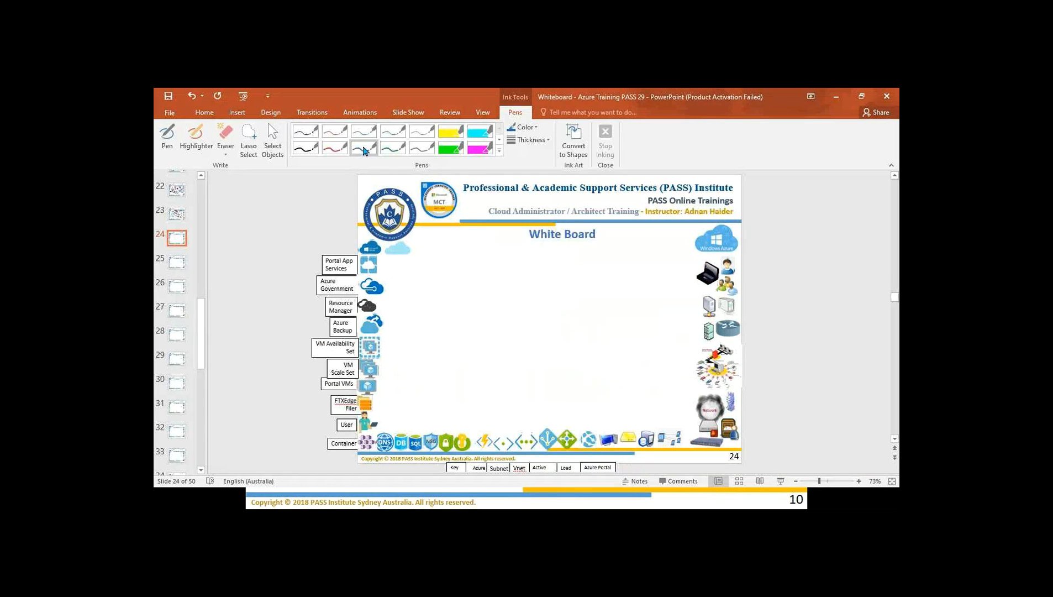
click(364, 148)
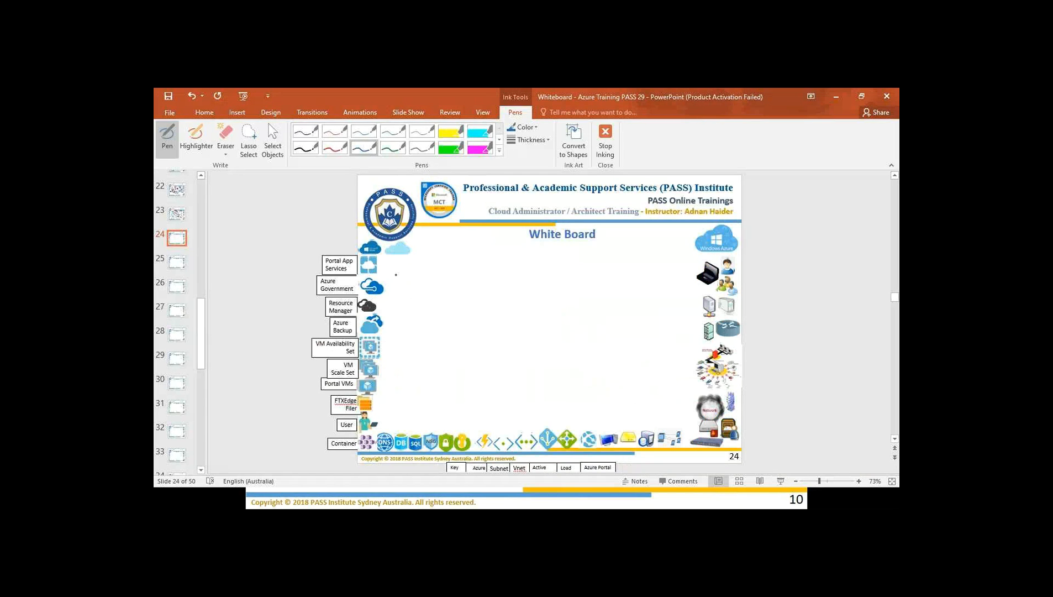
click(273, 139)
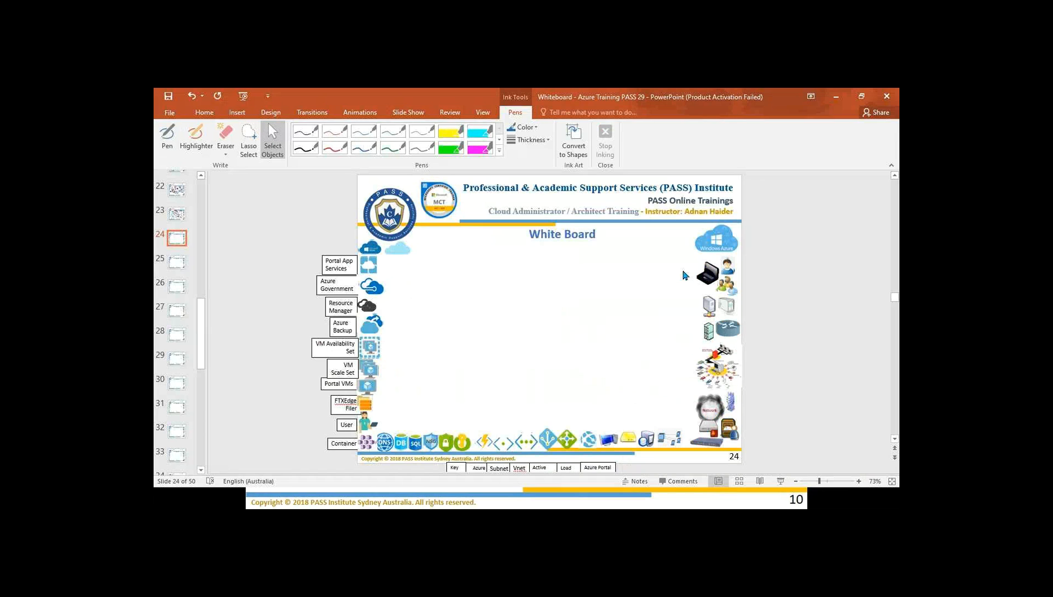
drag(731, 308, 433, 294)
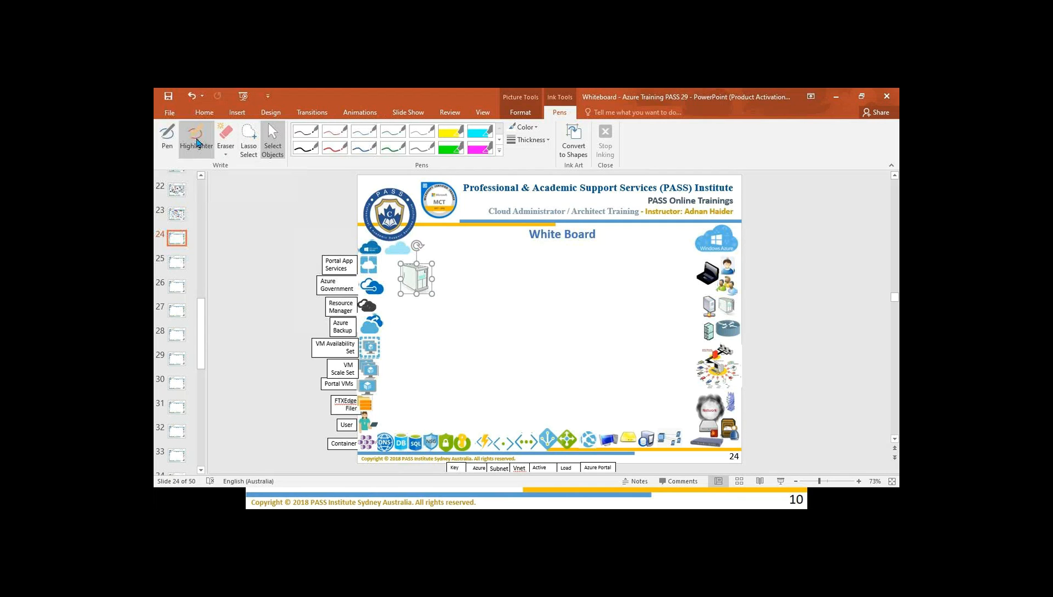
click(364, 147)
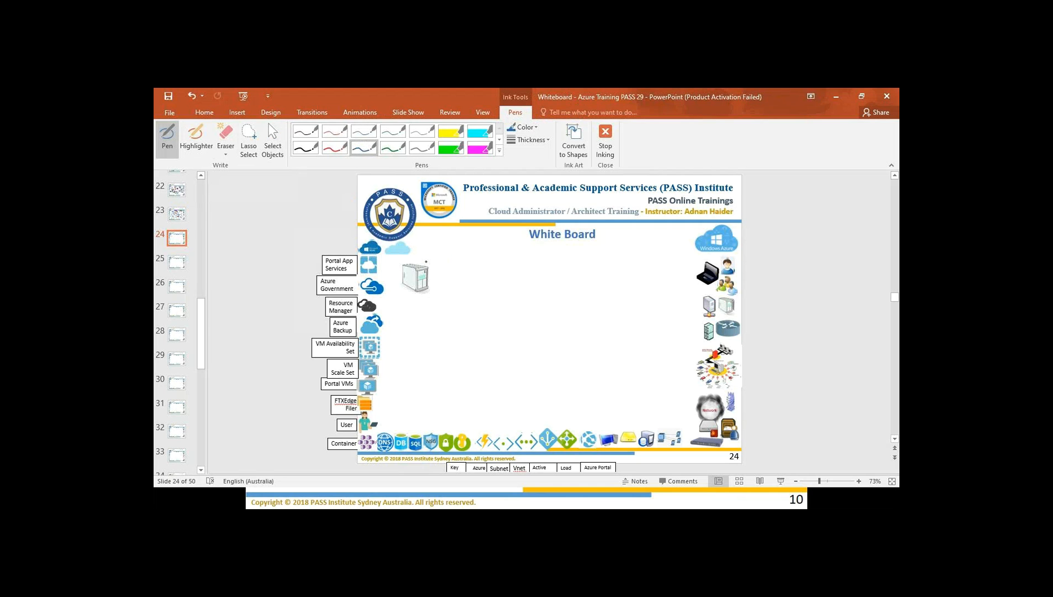
mouse_move(423, 261)
mouse_down()
mouse_move(458, 247)
mouse_move(461, 257)
mouse_up()
Place a person icon beside the White Board title.
click(273, 139)
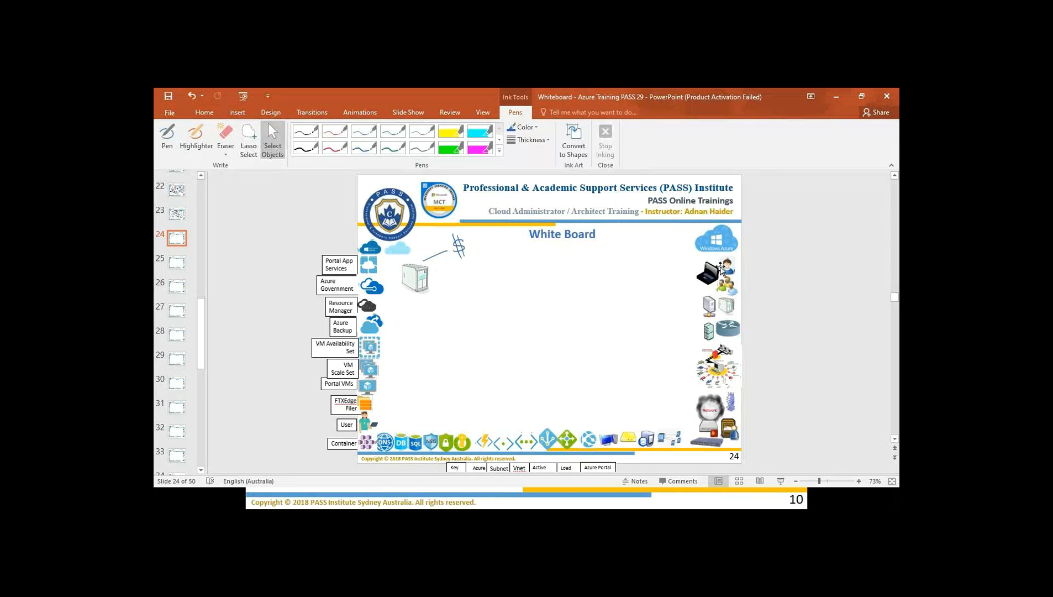
drag(730, 271, 526, 256)
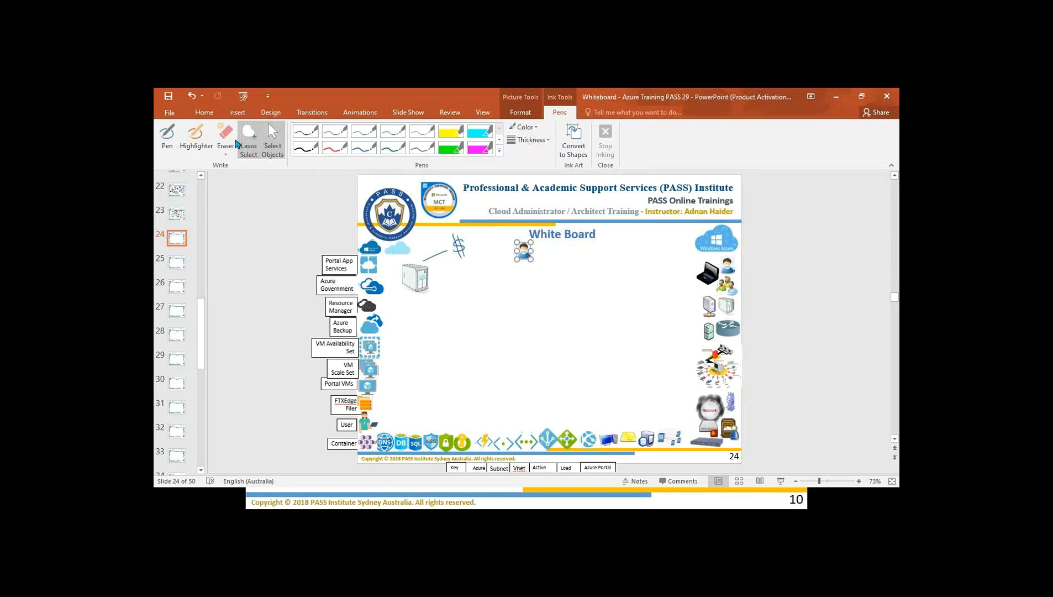
click(189, 144)
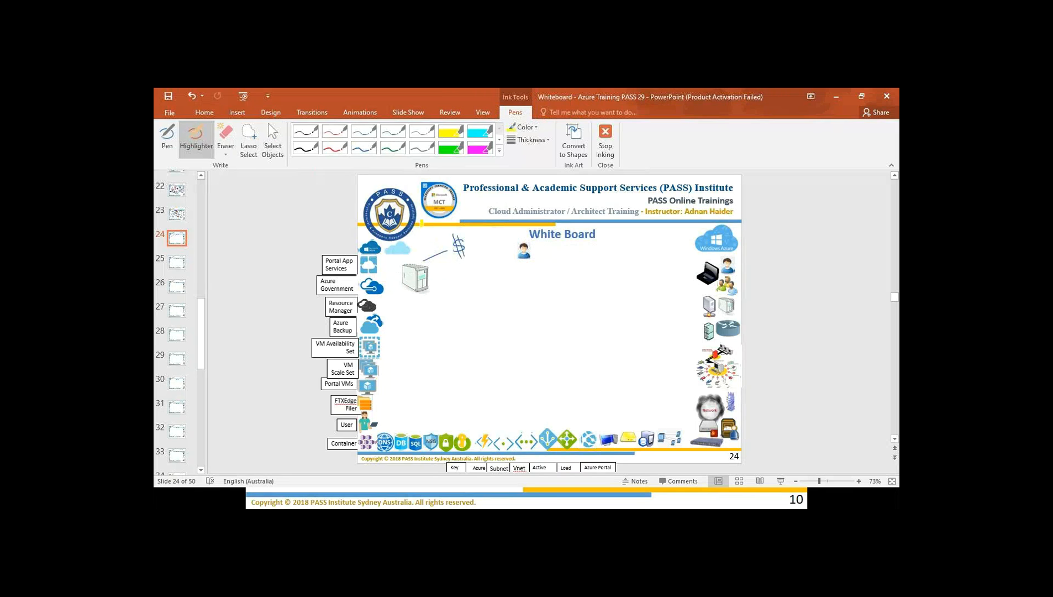
click(364, 149)
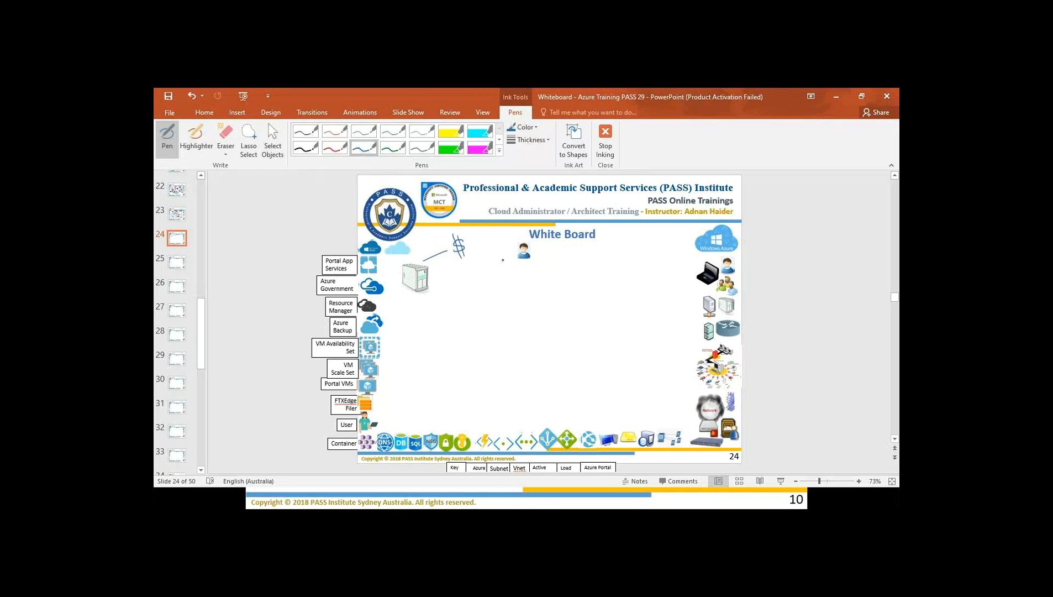
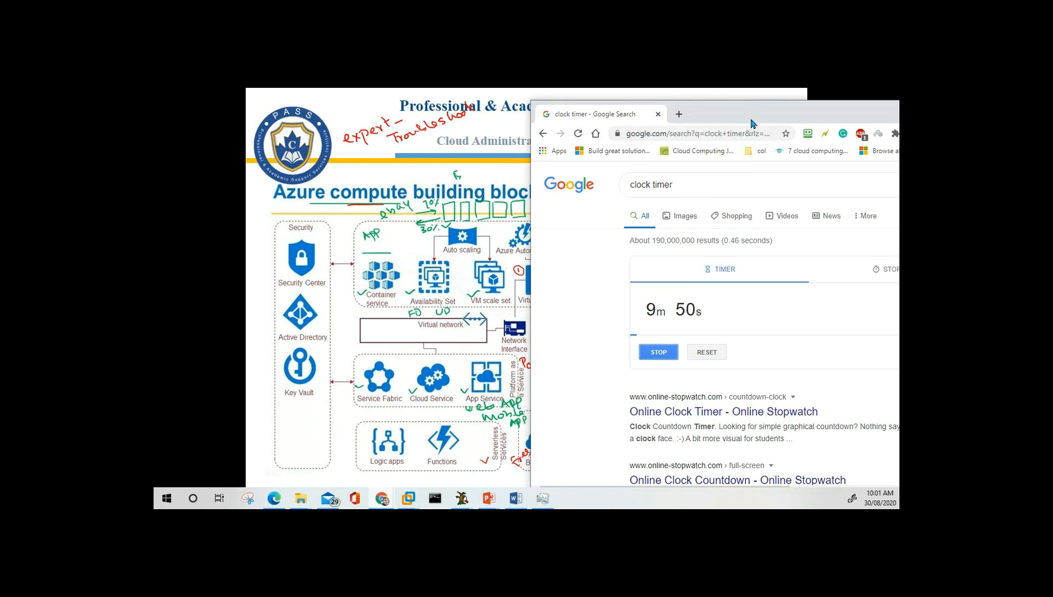
Move the timer window aside and snip the annotated Azure compute building blocks slide.
drag(751, 122, 899, 144)
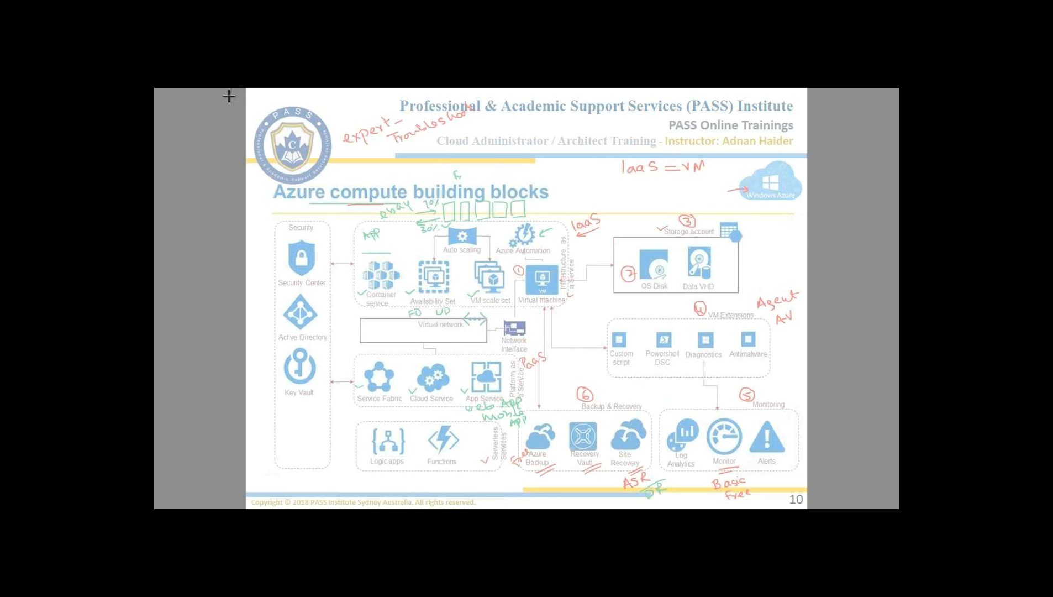
drag(246, 90, 807, 505)
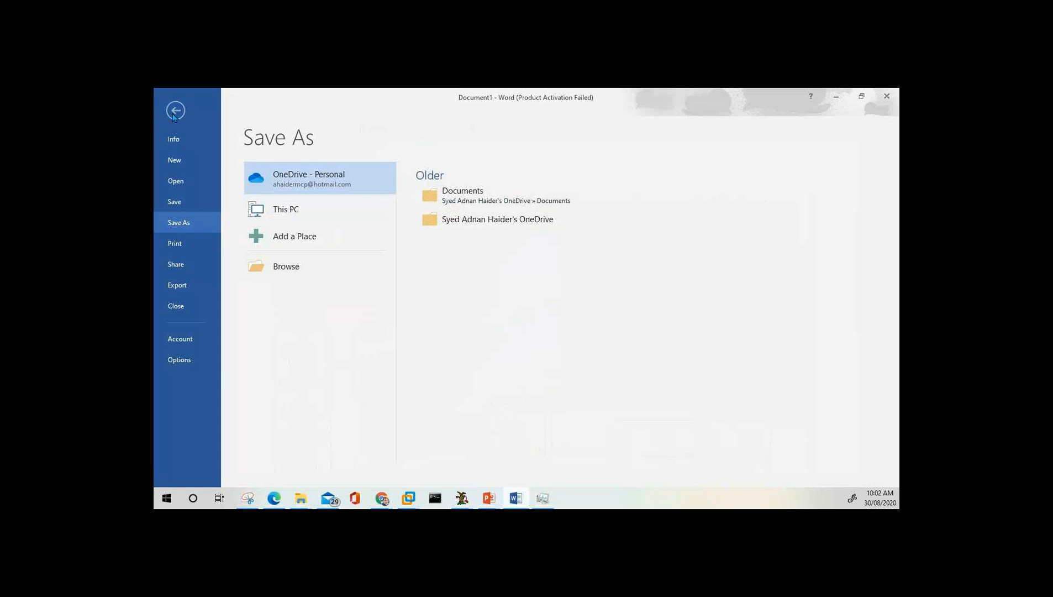
Add top-level item 9 'Compute' after the Network line and paste the slide snip beneath it.
click(175, 110)
click(551, 453)
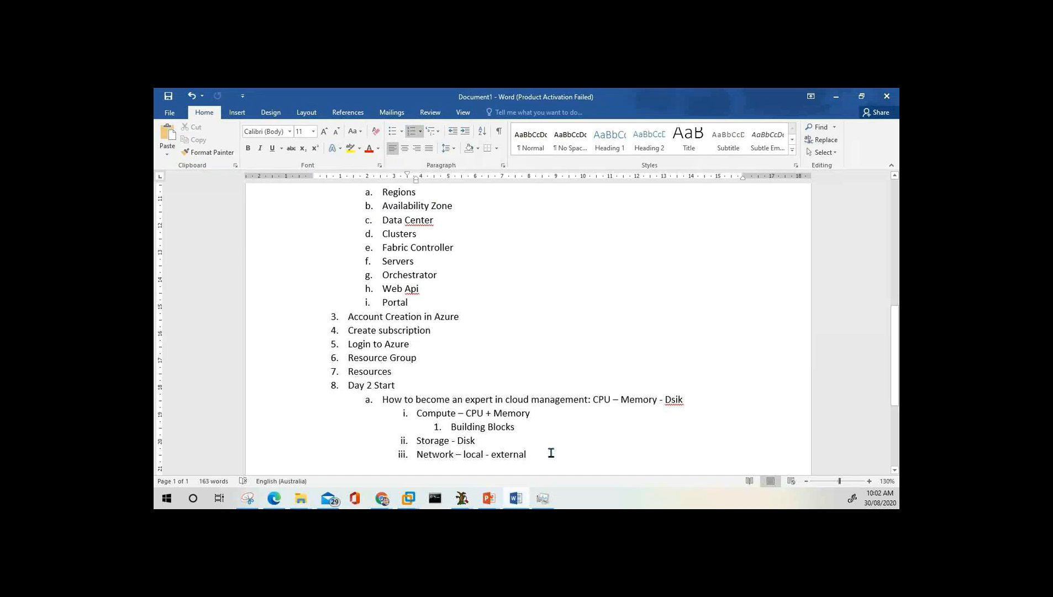
key(Up)
key(Up)
key(Up)
key(Down)
key(Down)
key(Down)
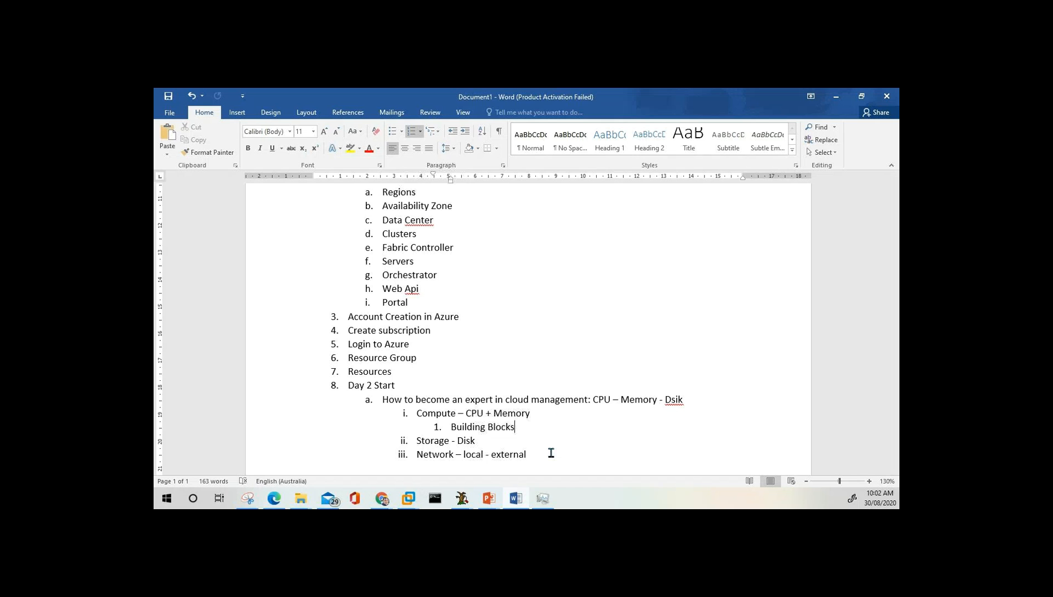
key(Return)
key(shift+Tab)
key(shift+Tab)
text(Computer)
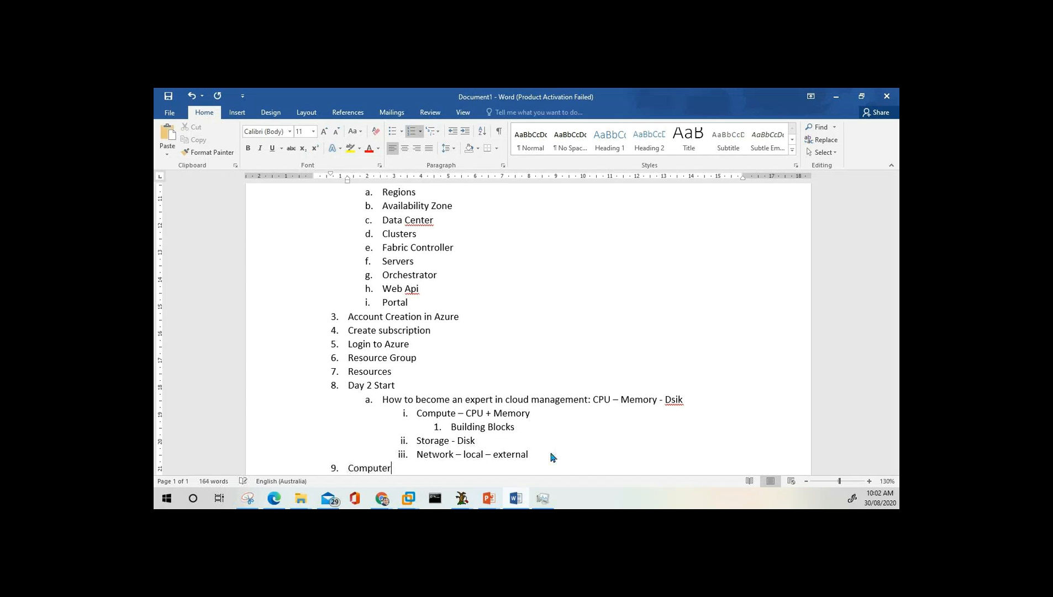
key(BackSpace)
key(Return)
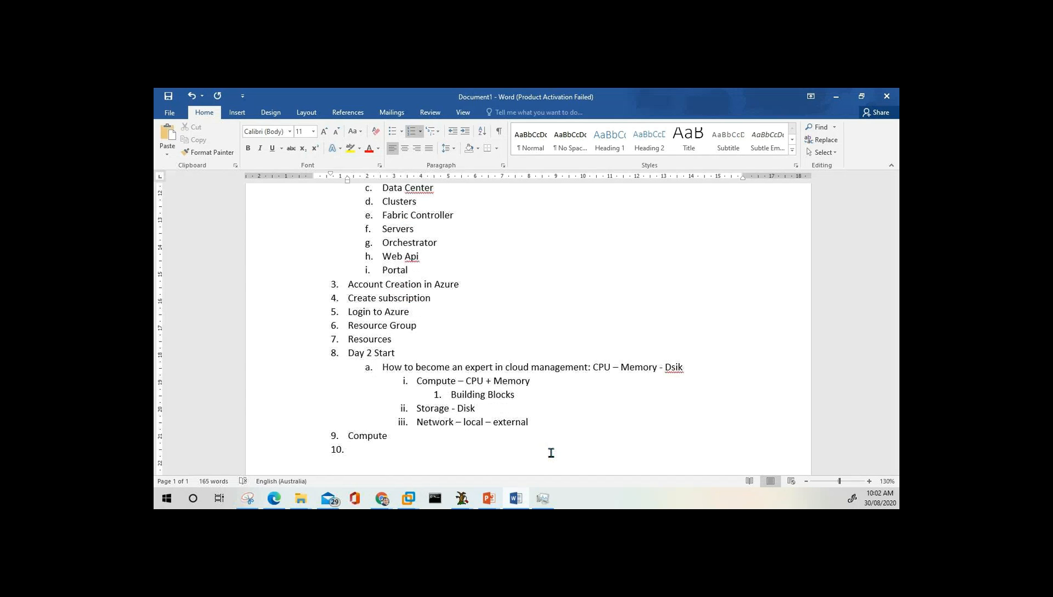
key(ctrl+v)
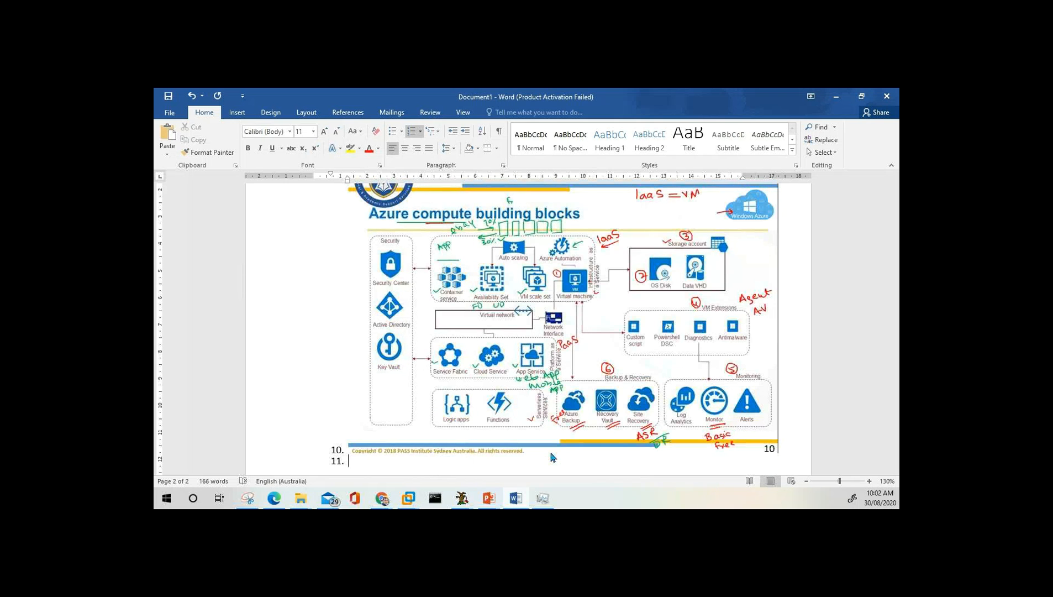
Enter item 11 'Virtual Machine' with an indented sub-point 'OS Disk - Storage Account'.
text(Virtual Machine)
key(Return)
key(Tab)
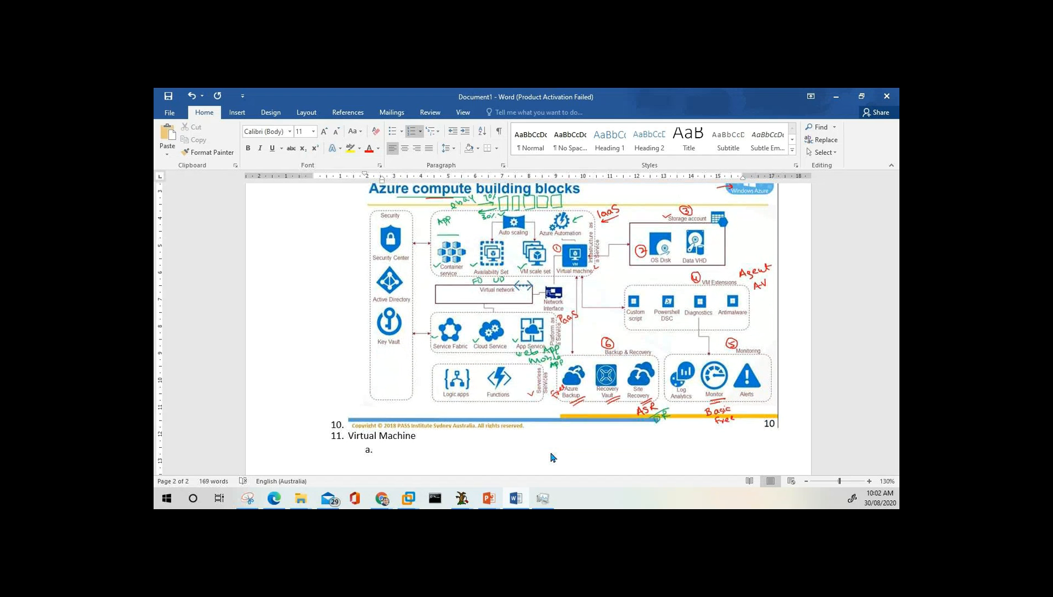
text(OS Disk - )
text(Storage Account)
Add Virtual Machine sub-points 'VM Extensions', 'Monitoring - Azure Monitor' and 'VM Backup'.
key(Return)
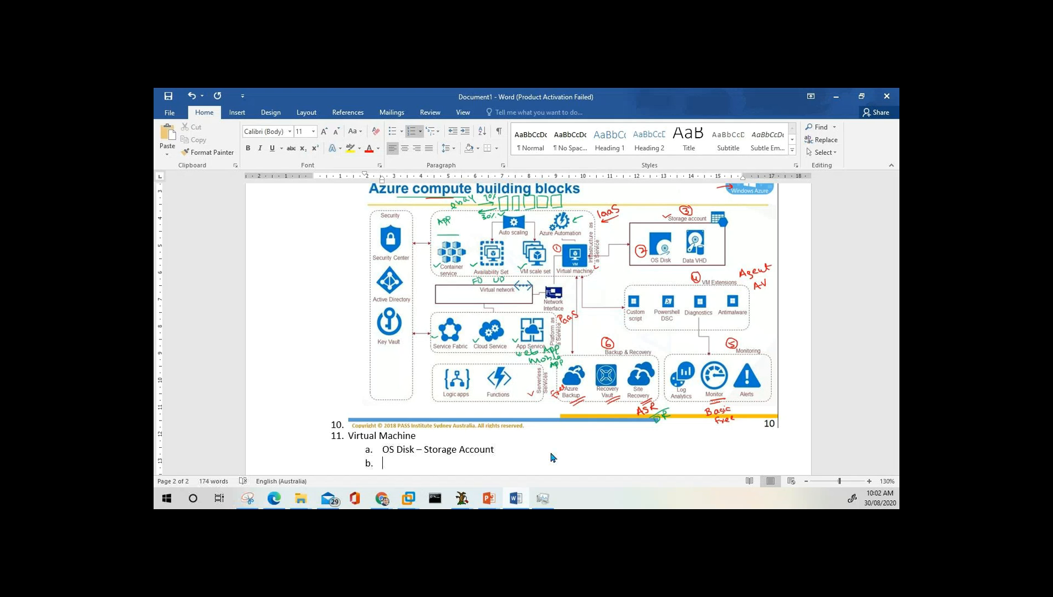
text(VM Extensions)
key(Return)
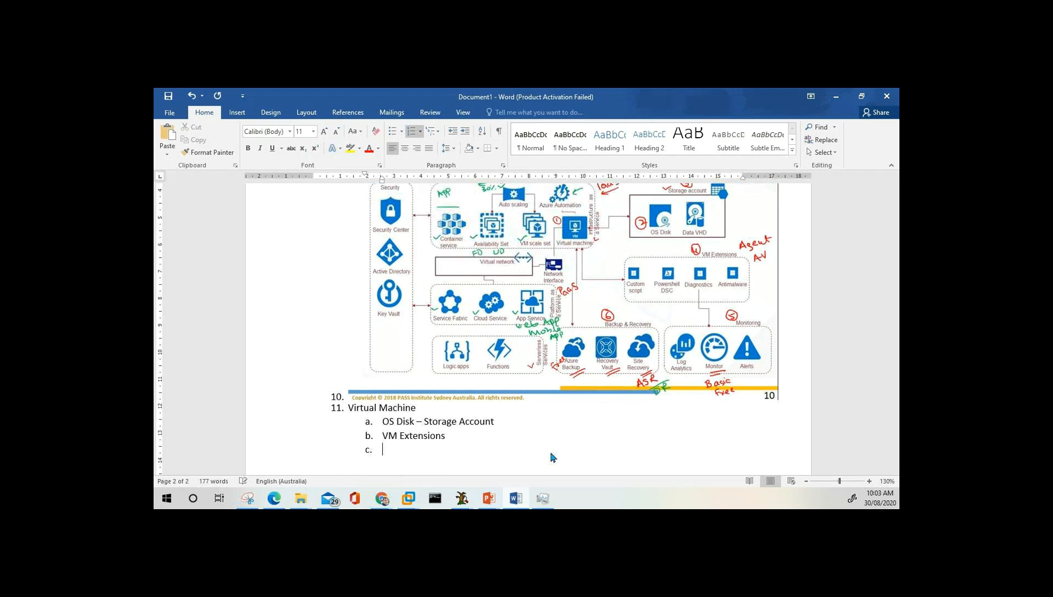
text(Monitoring - Azure Monit)
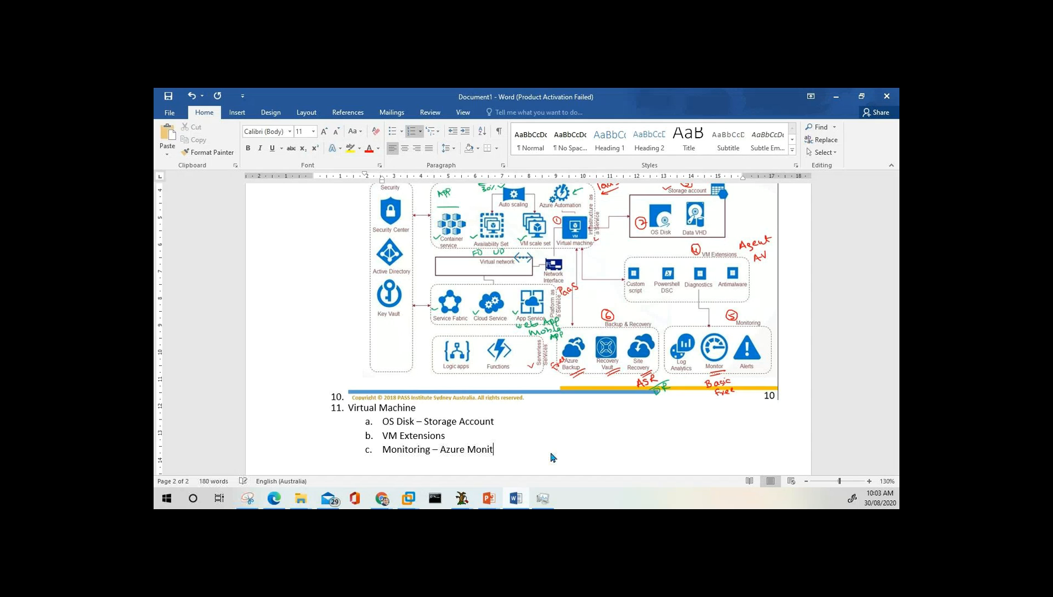
text(or)
key(Return)
text(VM Backup)
Nest 'Azure Backup Service', 'Recovery Vault' and 'ASR' under VM Backup.
key(Return)
key(Tab)
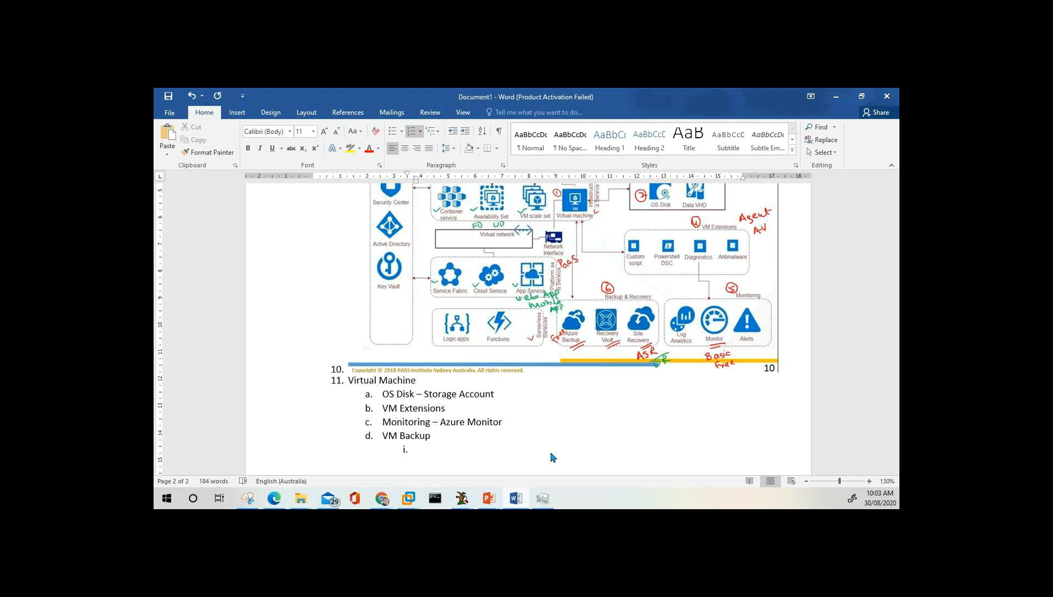
text(Azure Backup Service)
key(Return)
text(Recovry V)
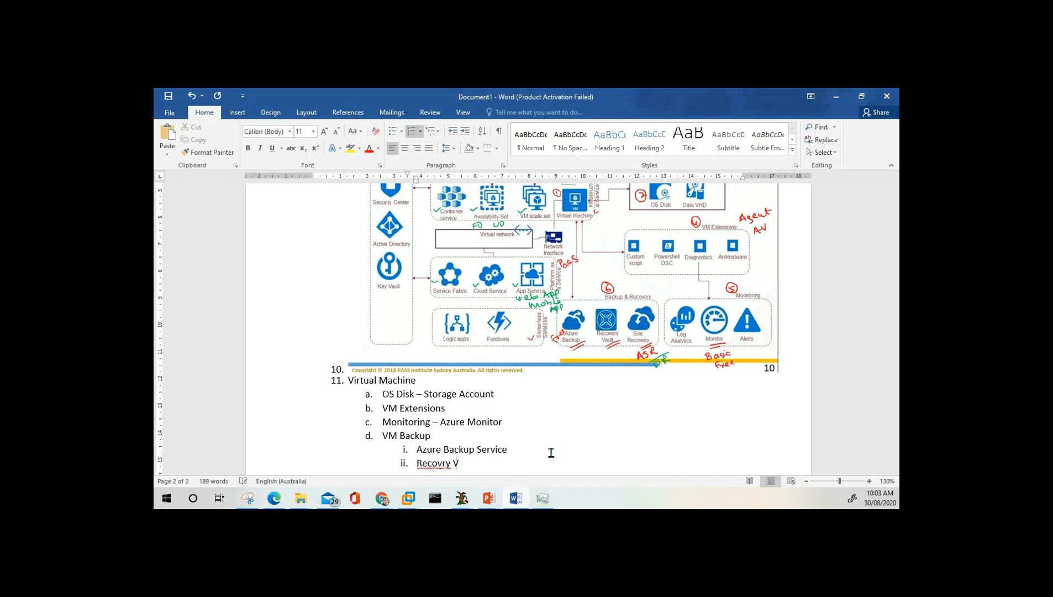
text(au)
key(Left)
key(Left)
key(Left)
key(Left)
key(Left)
key(Left)
text(e)
key(End)
text(lt)
key(Return)
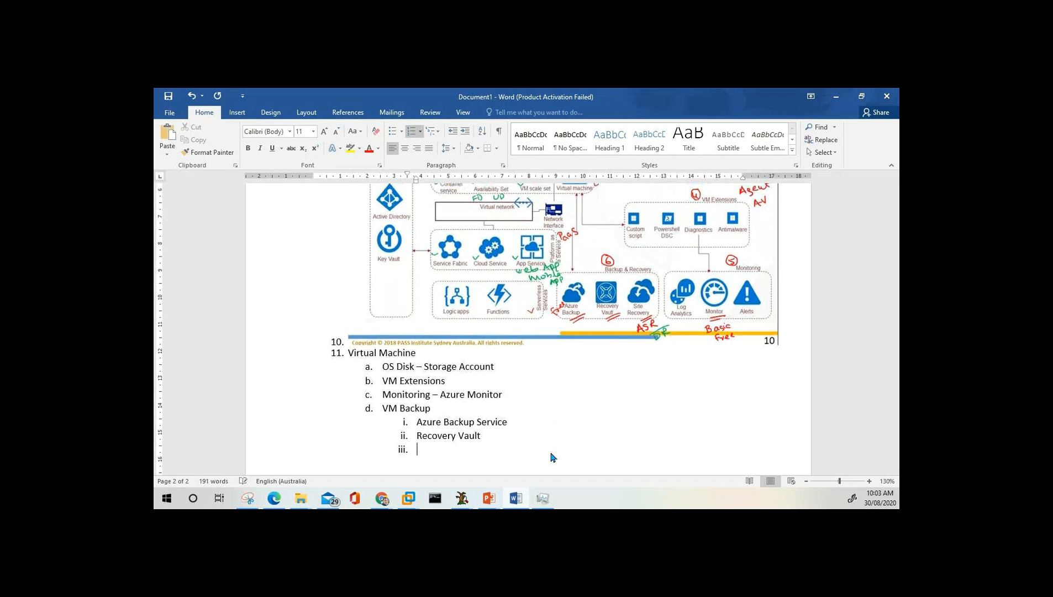
text(ASR)
Nest 'DR' and 'Real-time Image' as sub-items under ASR.
key(Return)
key(Tab)
text(DR)
key(Return)
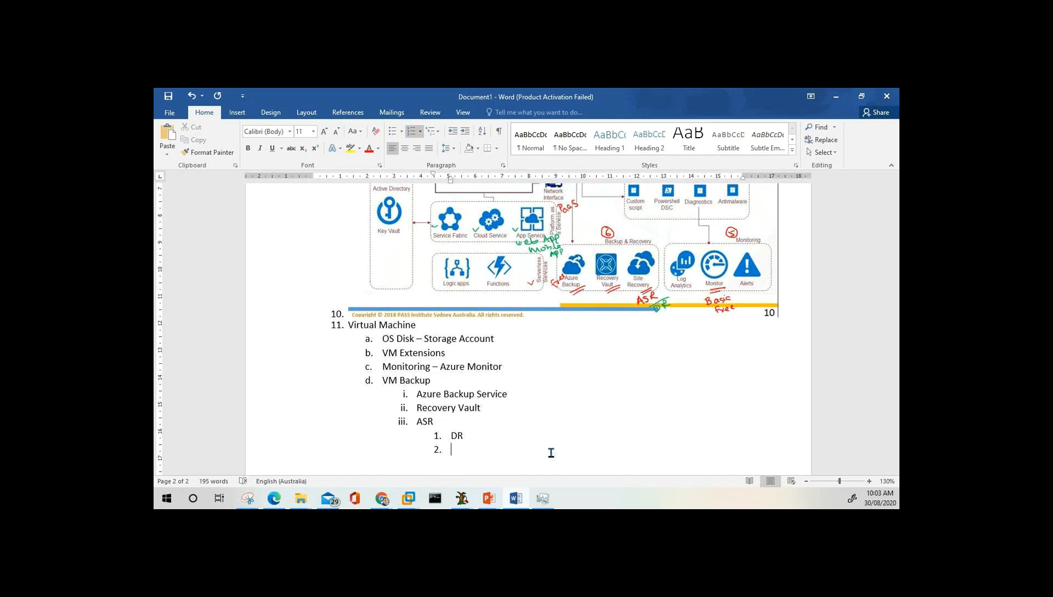
text(Real0time)
key(Left)
key(Left)
key(Left)
key(BackSpace)
text(-)
key(End)
text(Image)
key(alt+Tab)
Move the Chrome countdown timer aside and return to the full-screen Azure compute slide show.
drag(595, 254, 707, 174)
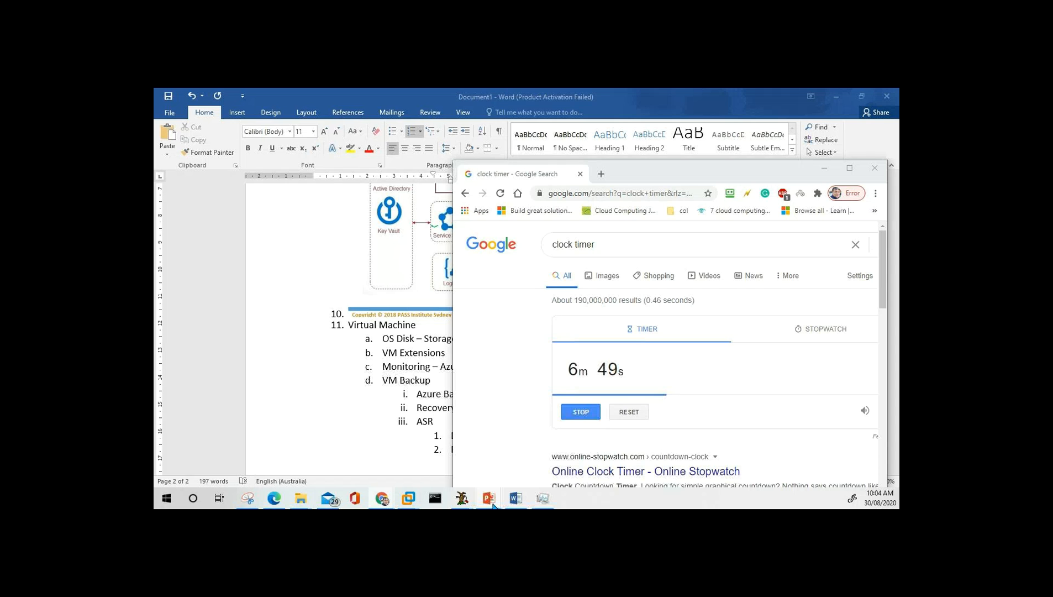
mouse_move(493, 503)
click(570, 449)
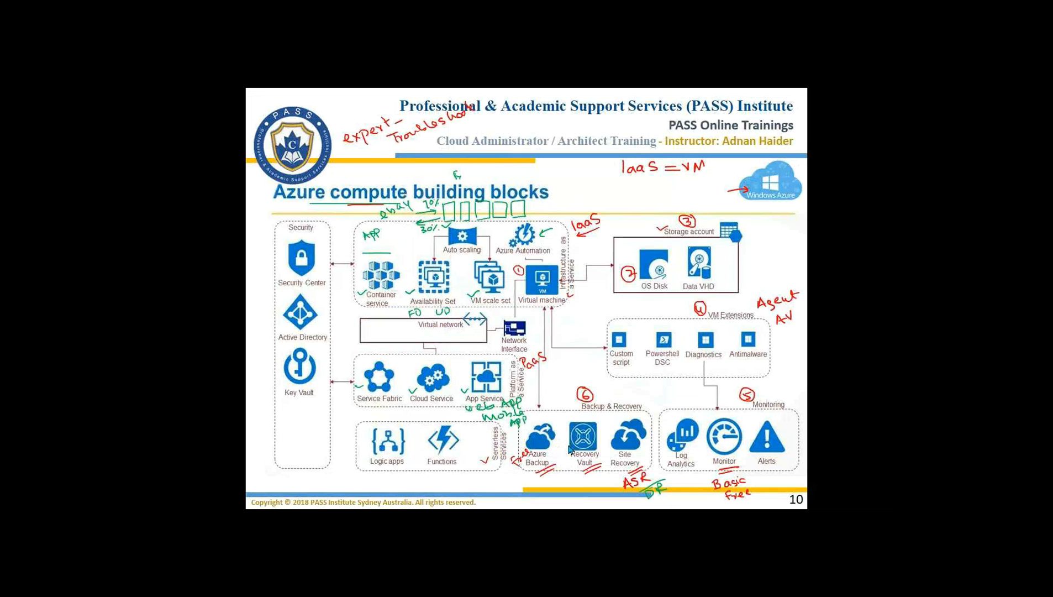
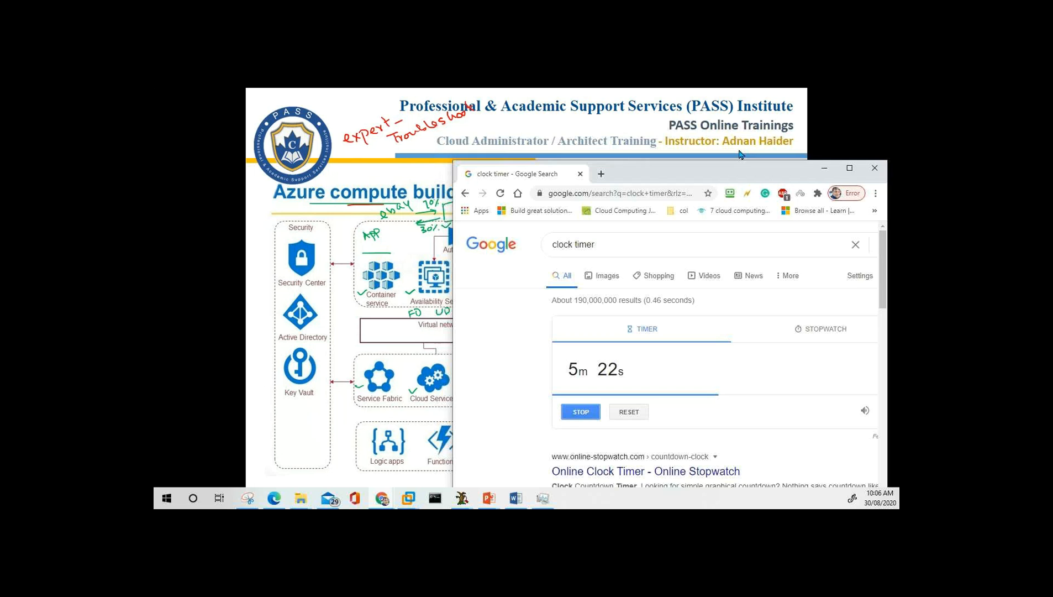
Raise the Chrome timer window higher over the slide and bring TeamViewer to the front.
drag(741, 169, 750, 97)
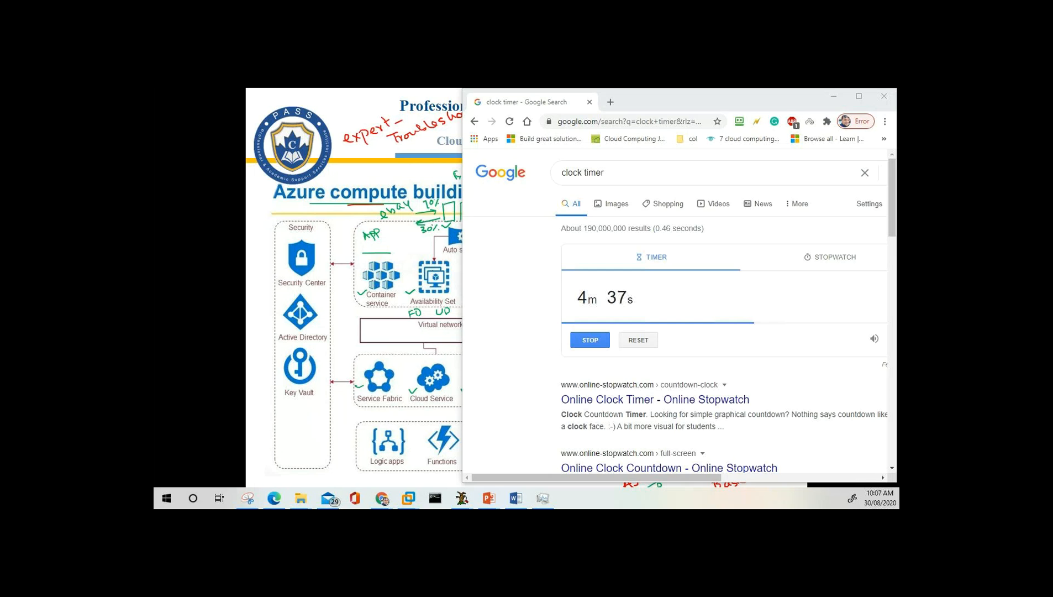
key(alt+Tab)
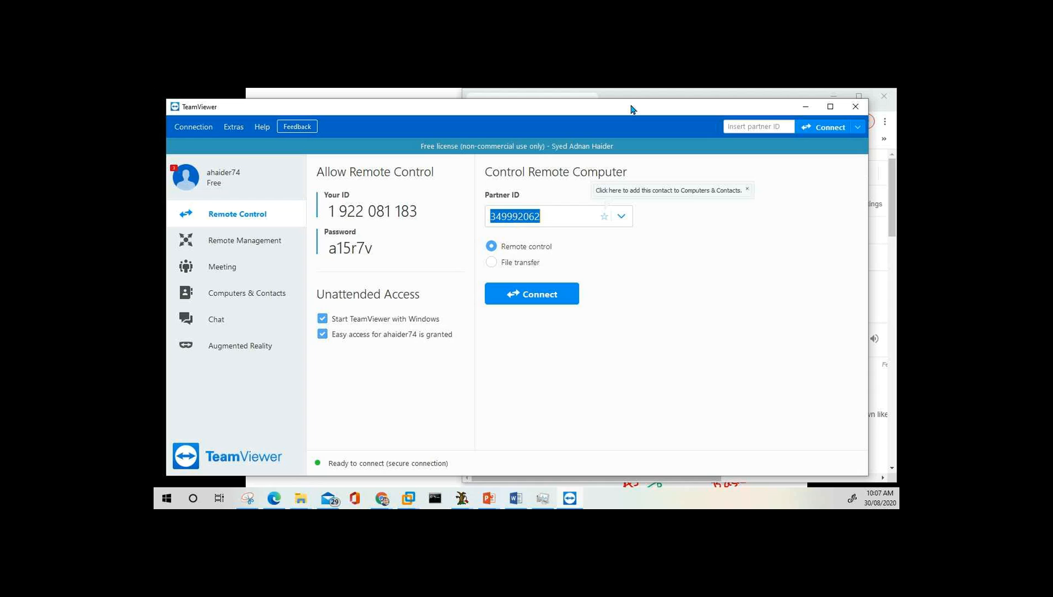
Connect TeamViewer to the partner computer using its ID and password, opening the Azure Subscriptions page.
drag(633, 109, 637, 108)
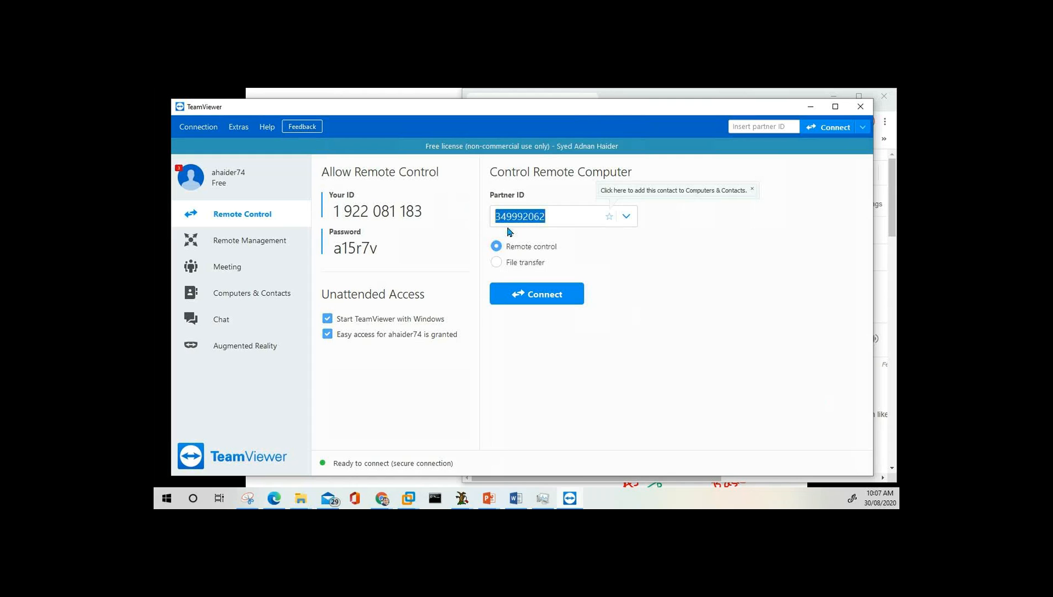
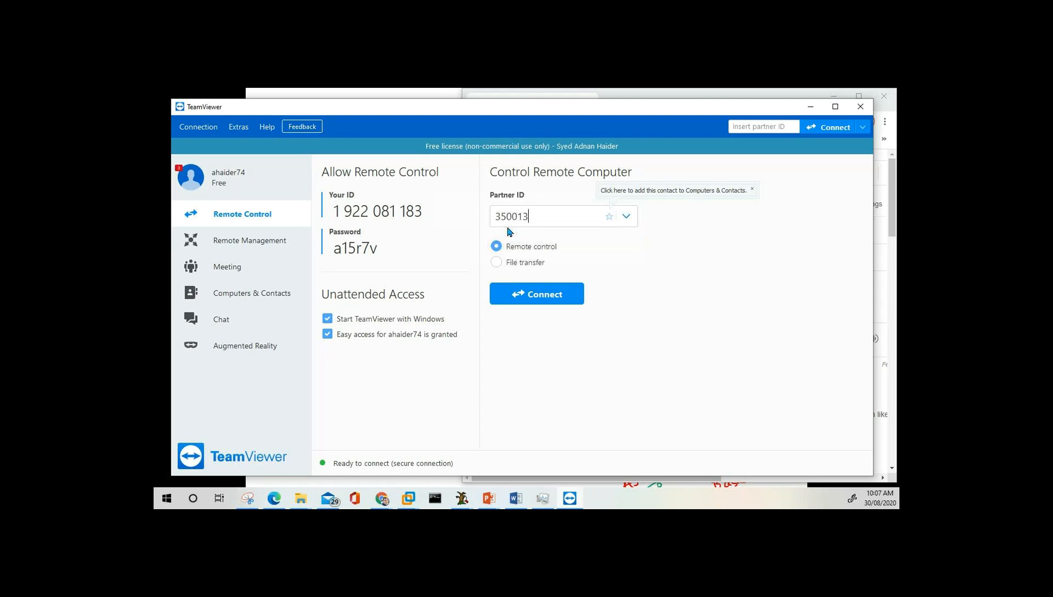
click(535, 295)
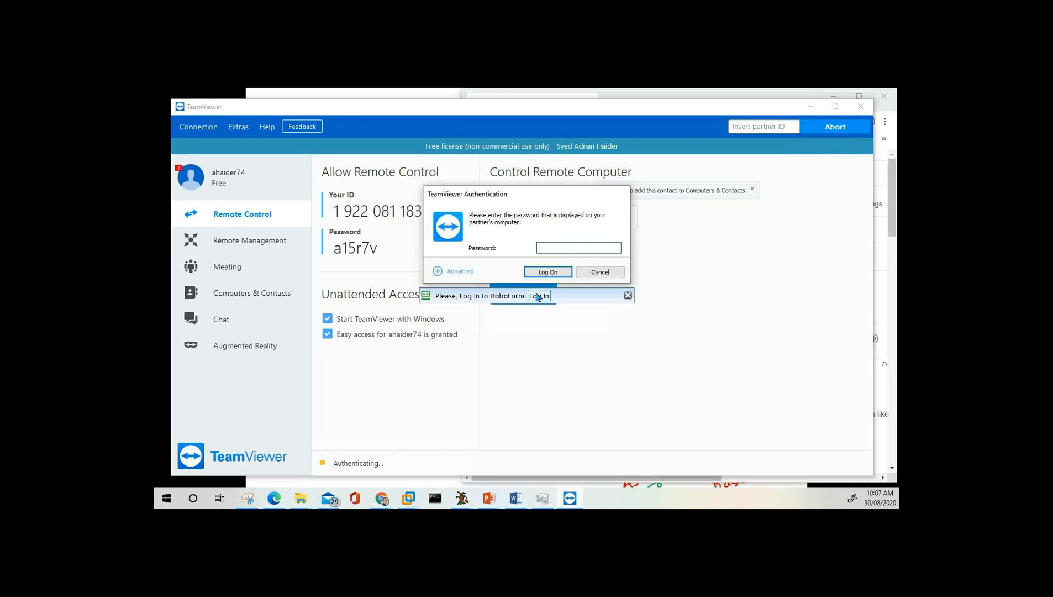
text(•••••)
click(544, 273)
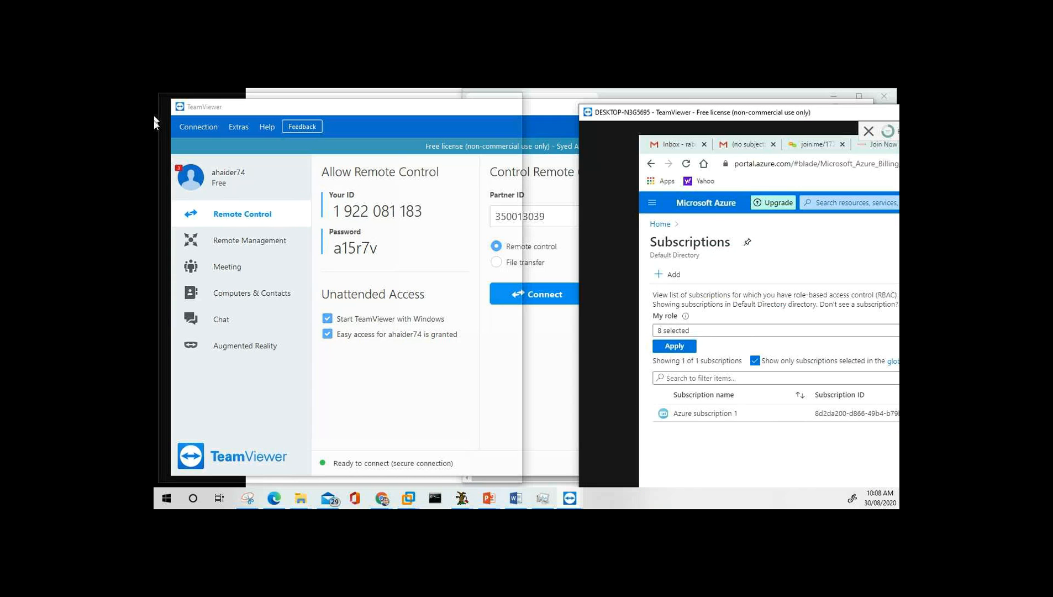
Maximize the remote Azure portal session window and close its Pin to dashboard pane.
drag(645, 117, 313, 123)
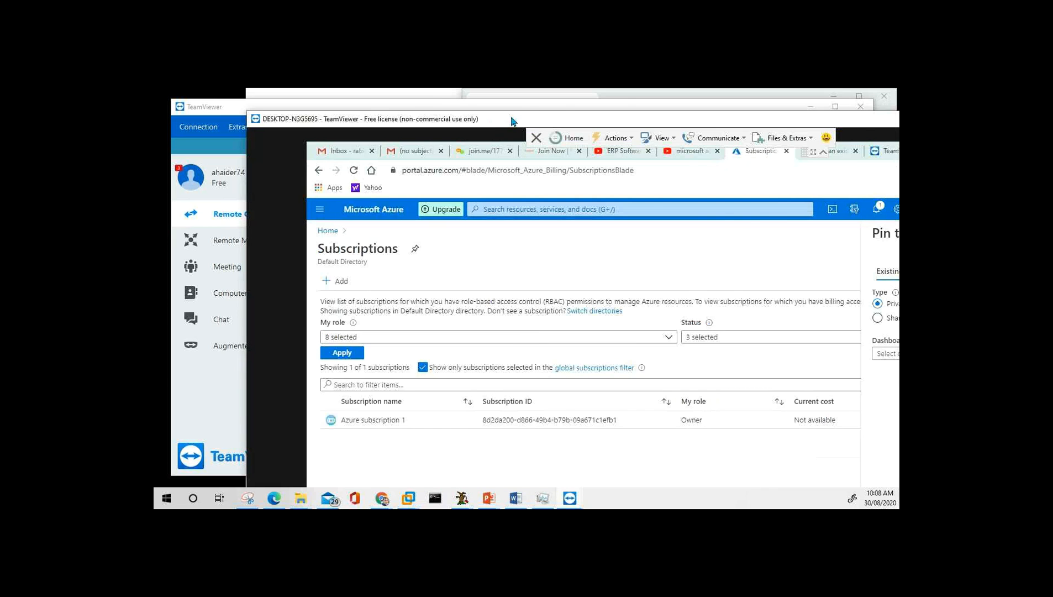
double_click(512, 121)
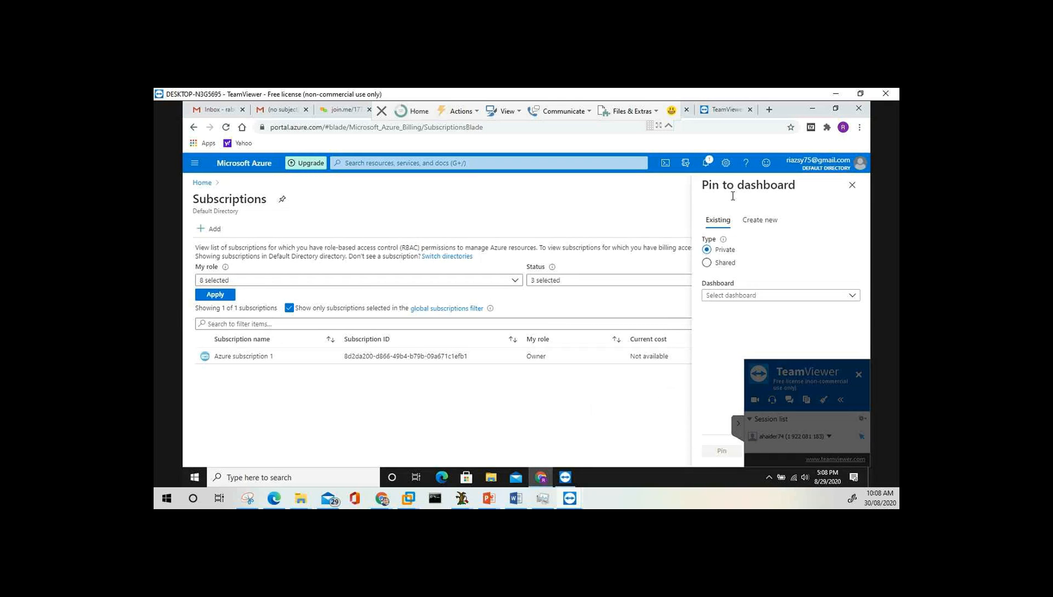
click(853, 186)
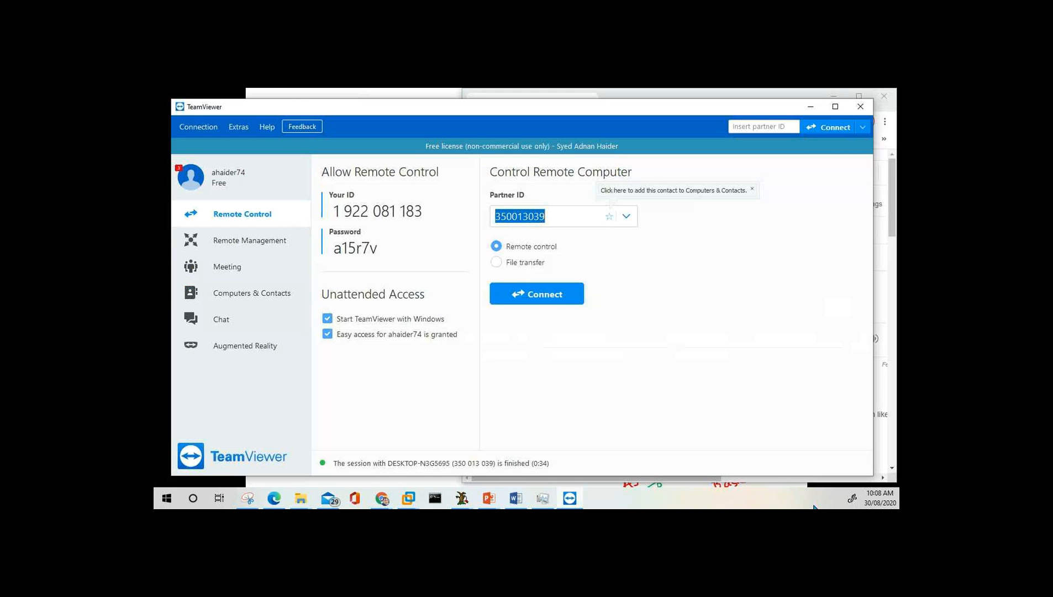
Hide and restore TeamViewer, cancel a repeat connection attempt, then close TeamViewer.
click(810, 106)
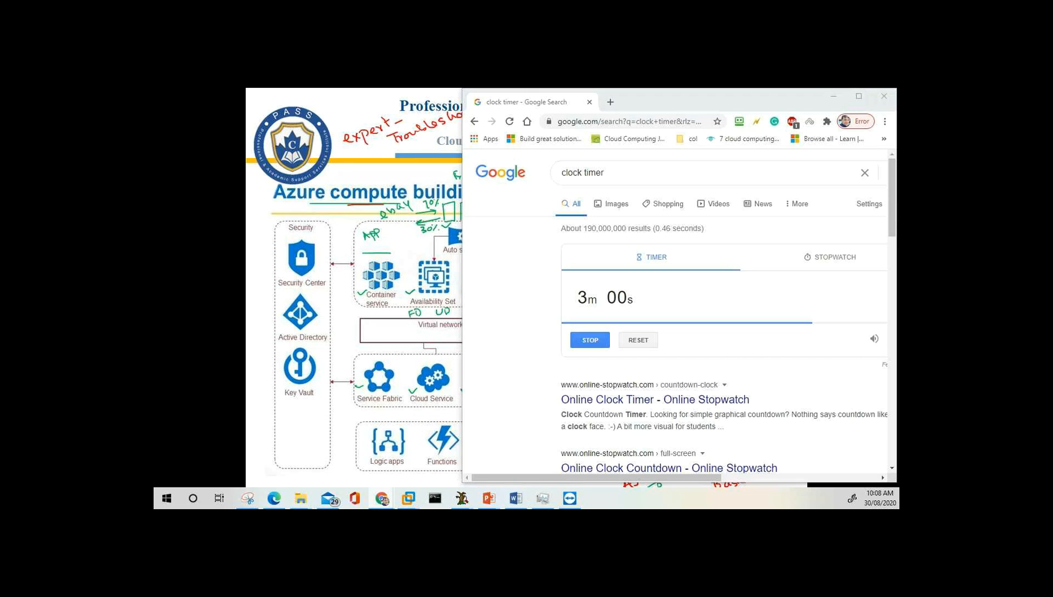
click(570, 498)
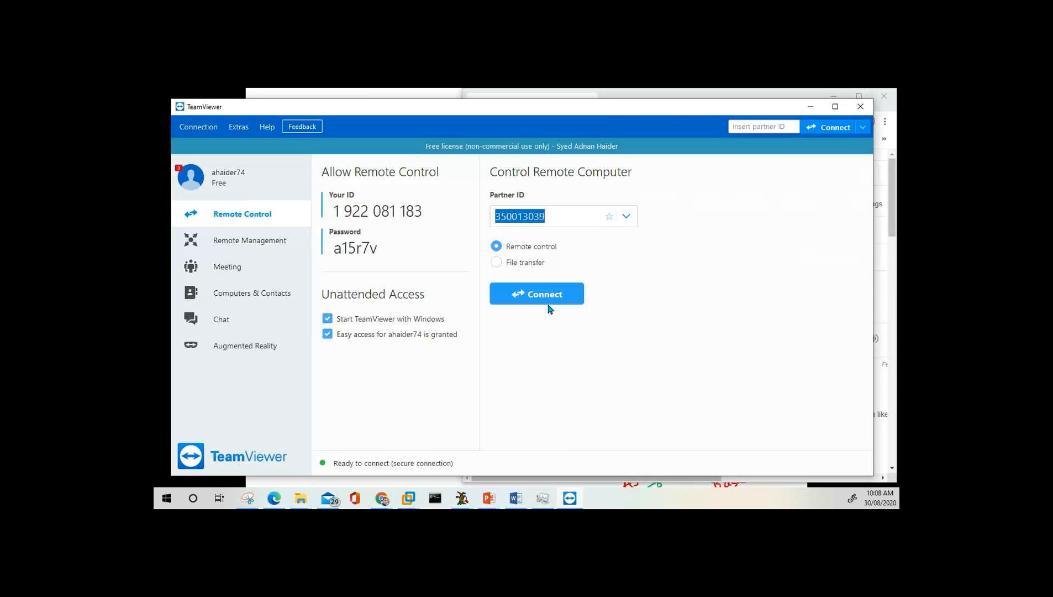
click(550, 302)
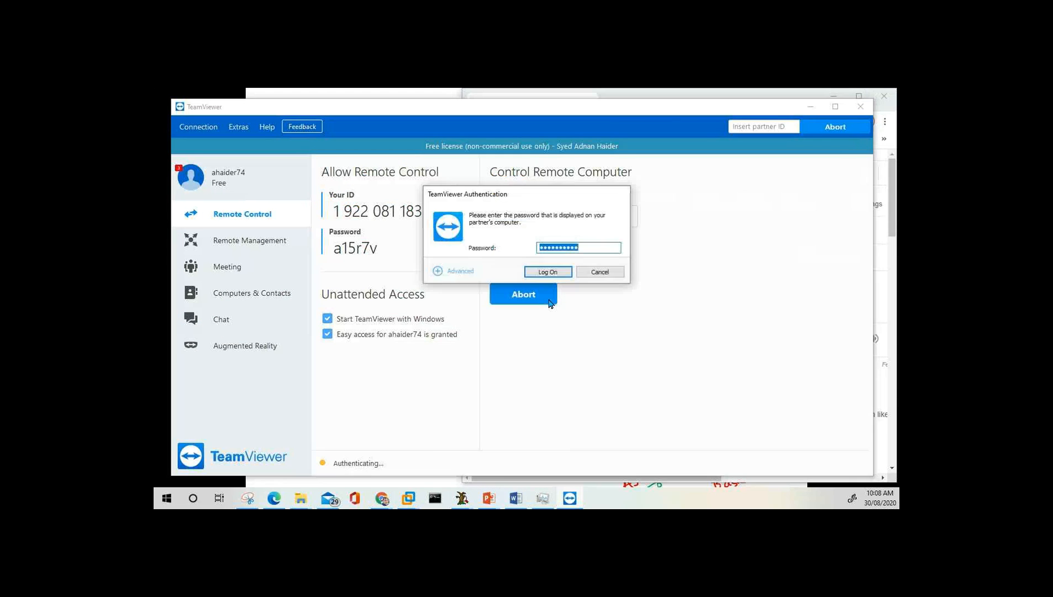
click(550, 275)
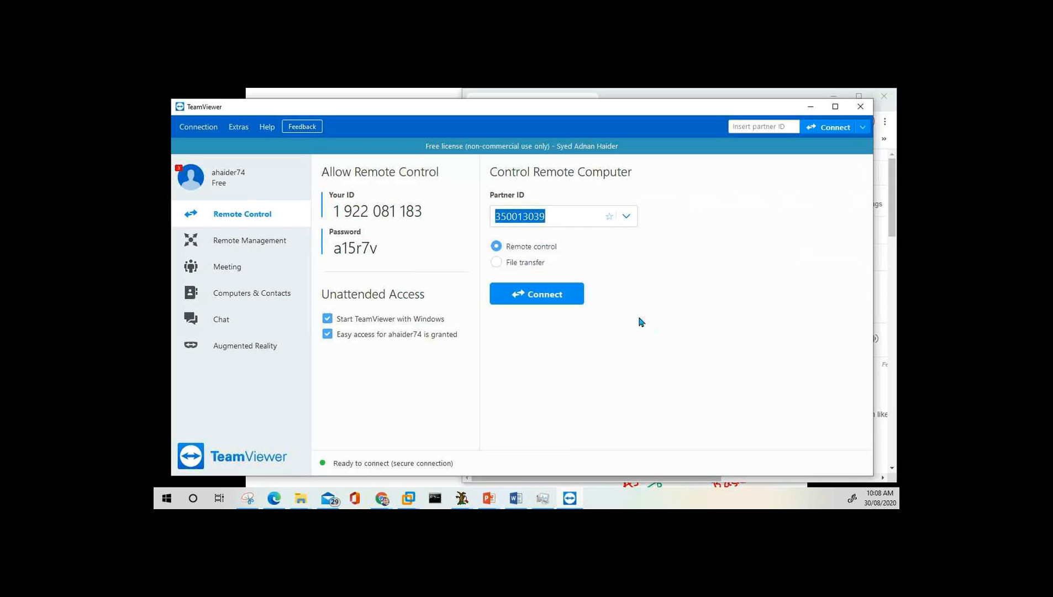
click(862, 111)
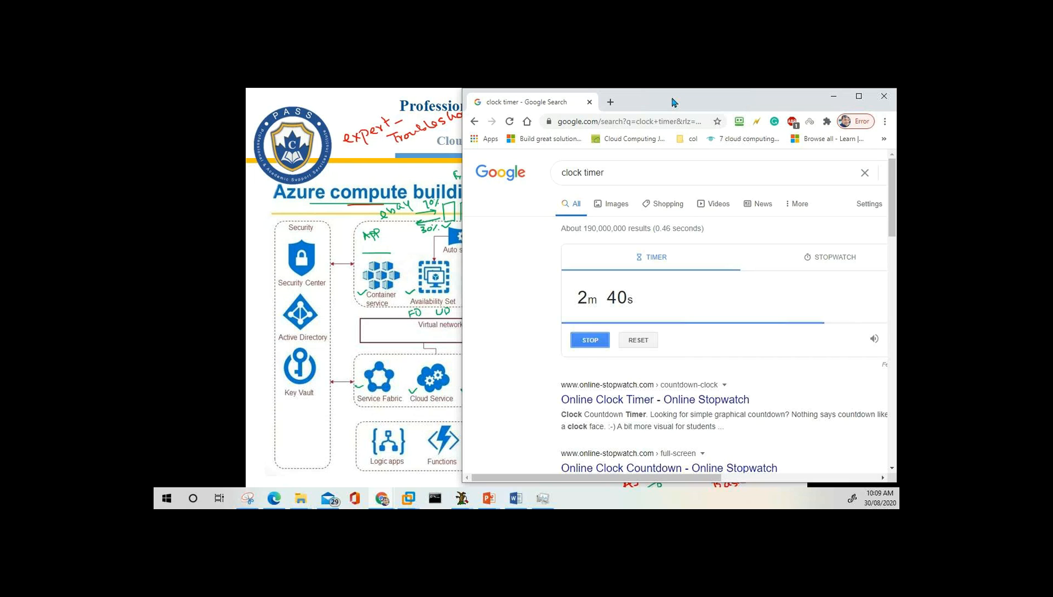
Move and minimize the Chrome timer, bring it back, and close it once the countdown reaches 0s.
drag(673, 103, 551, 143)
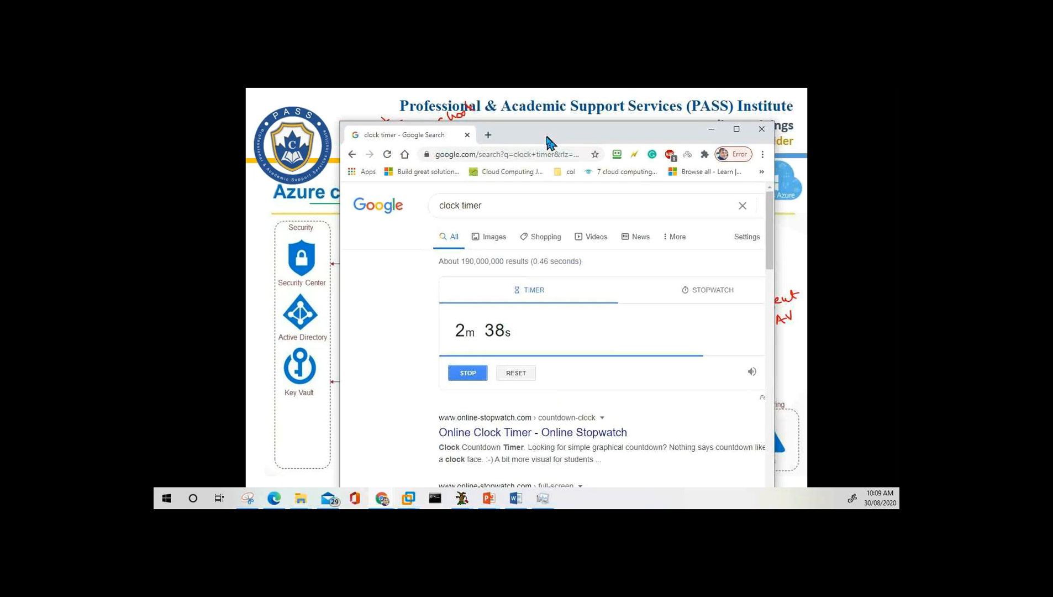
click(762, 129)
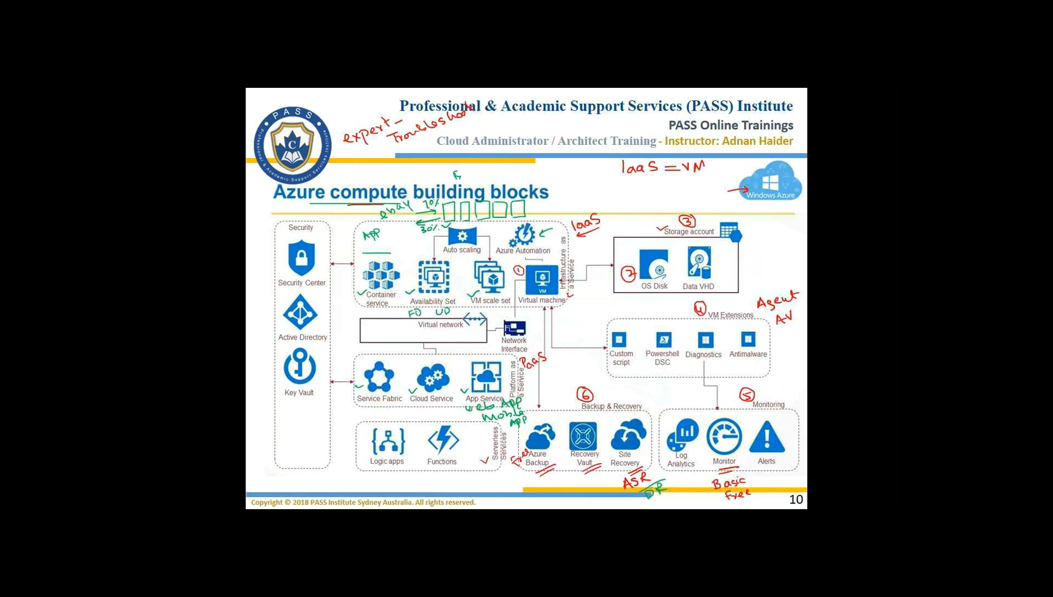
key(alt+Tab)
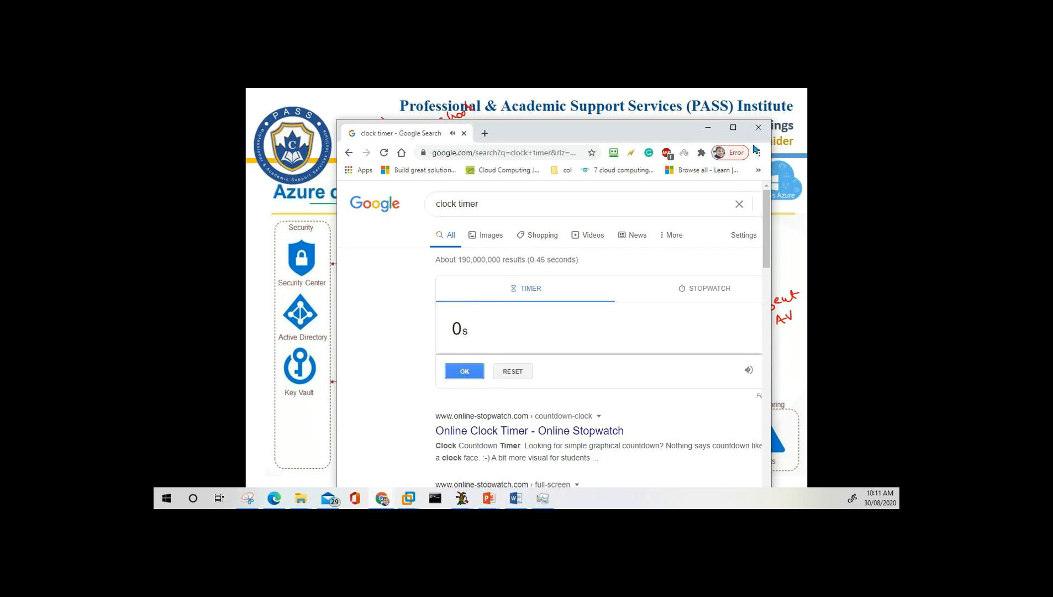
click(762, 128)
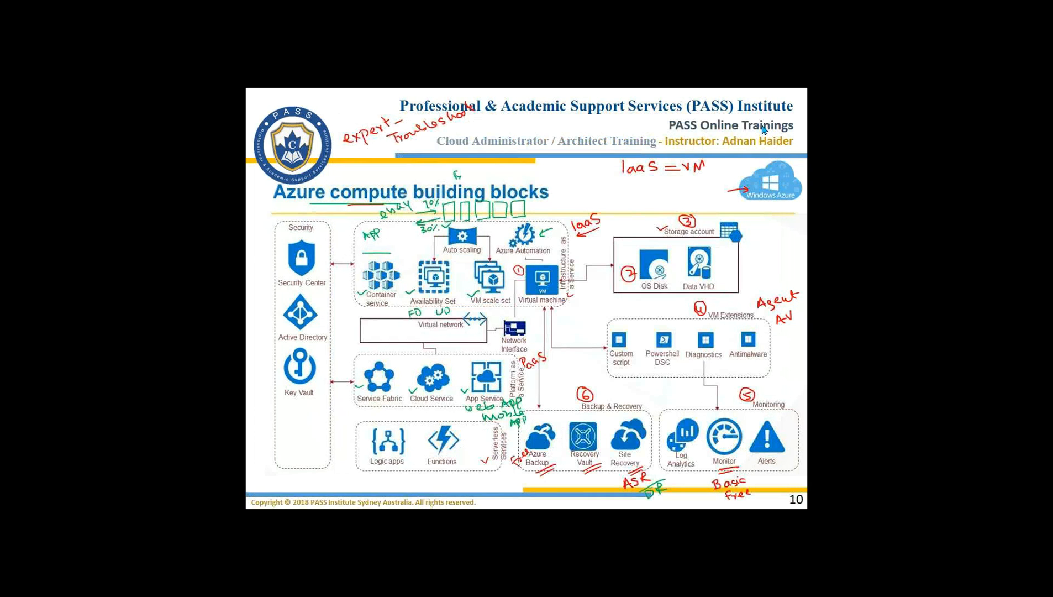
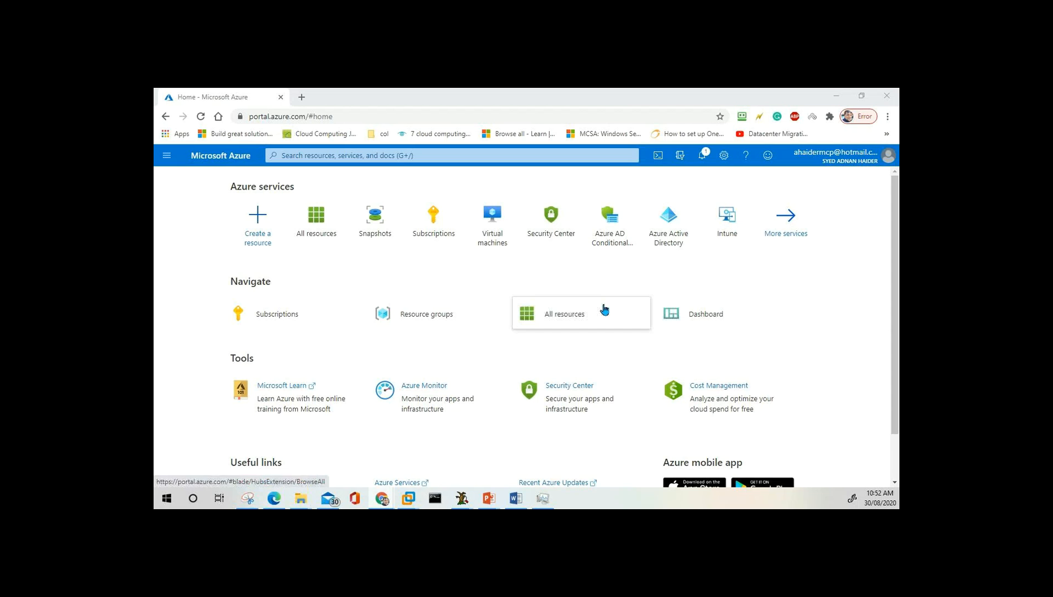
Show the Azure portal Home page with its services list, navigation shortcuts and tools.
mouse_move(604, 307)
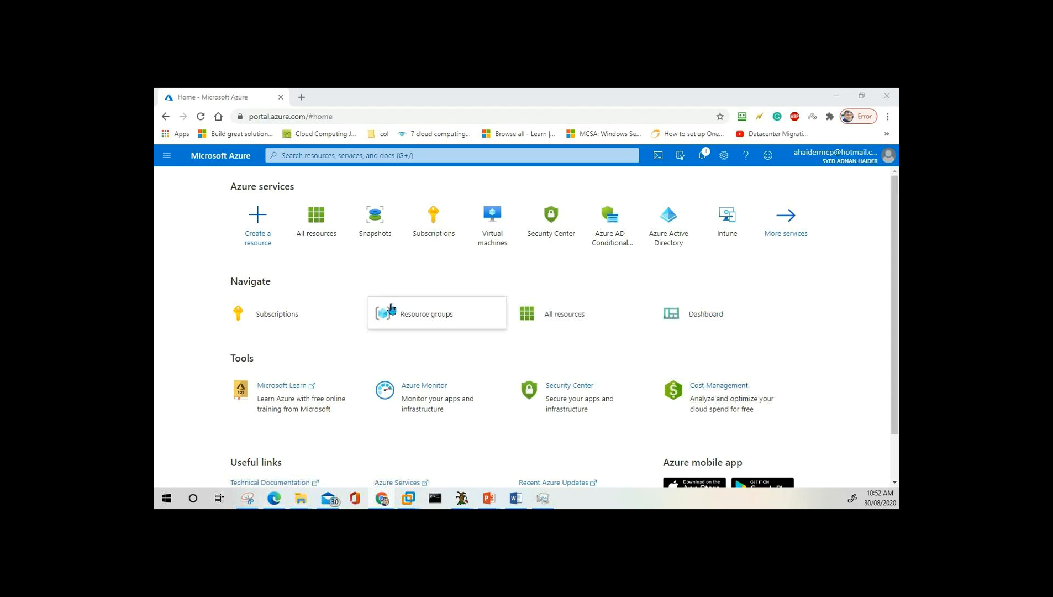
Look over the Navigate tiles, then open the signed-in account menu from the top-right avatar.
mouse_move(403, 315)
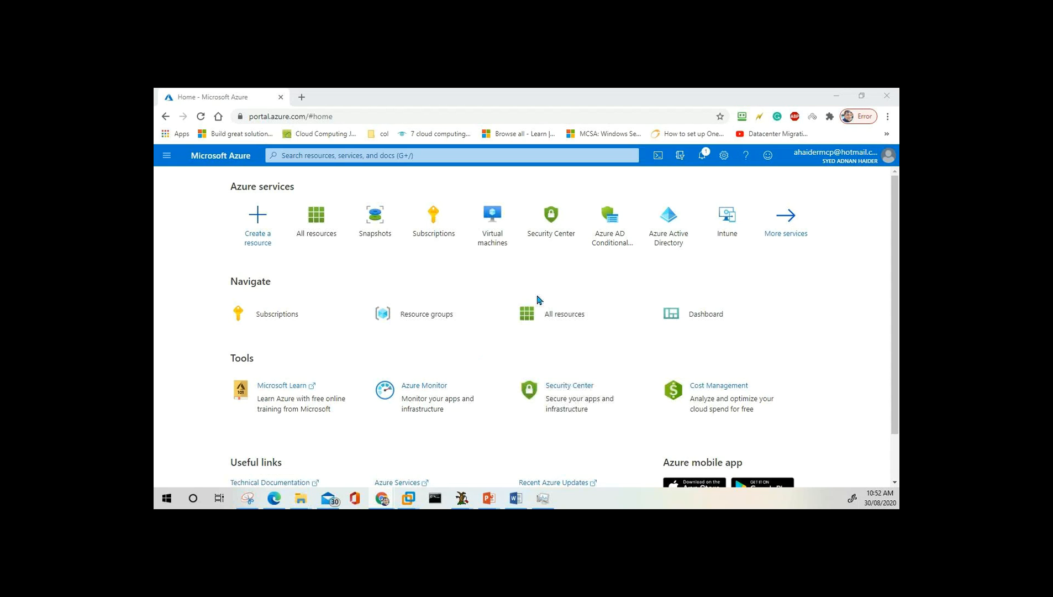
mouse_move(361, 324)
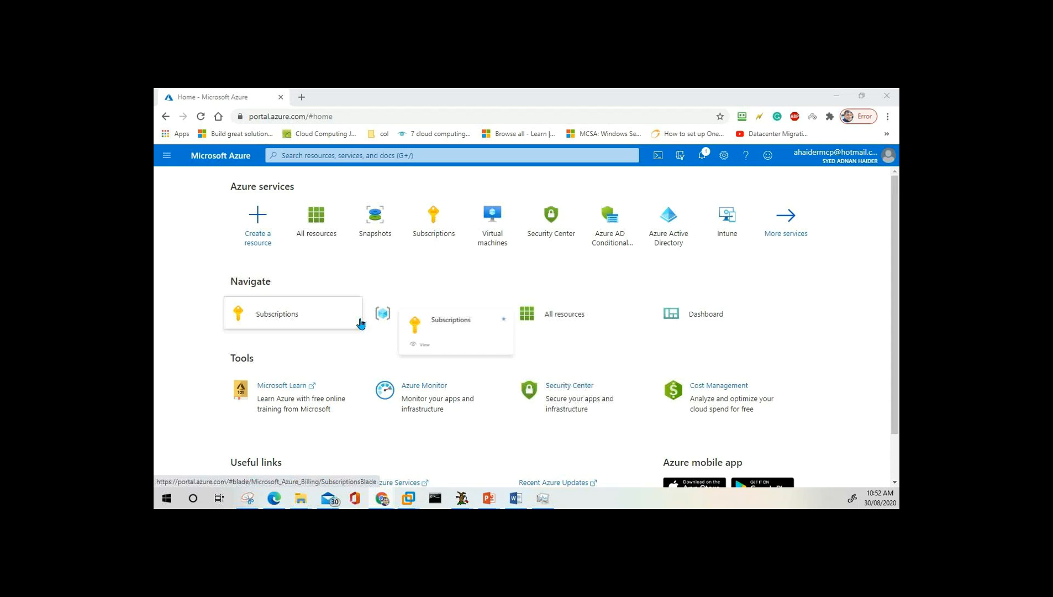
mouse_move(470, 302)
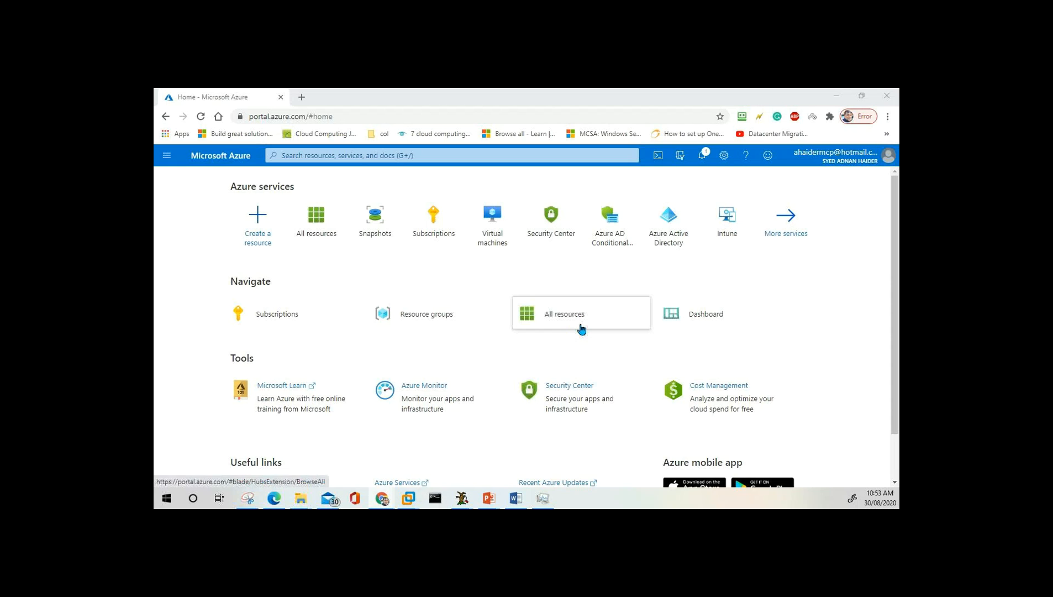
mouse_move(581, 328)
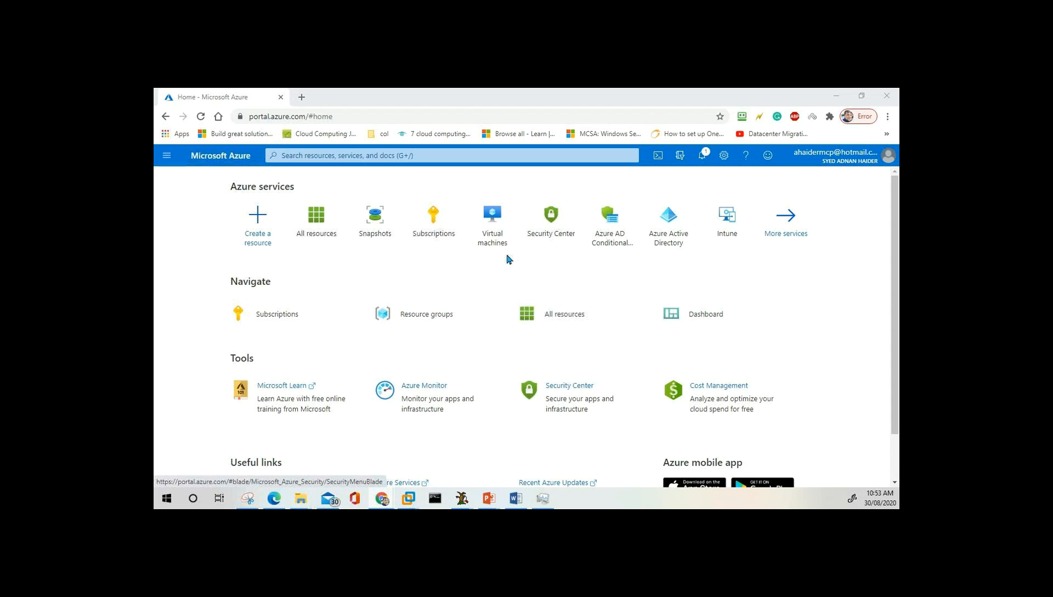
click(840, 160)
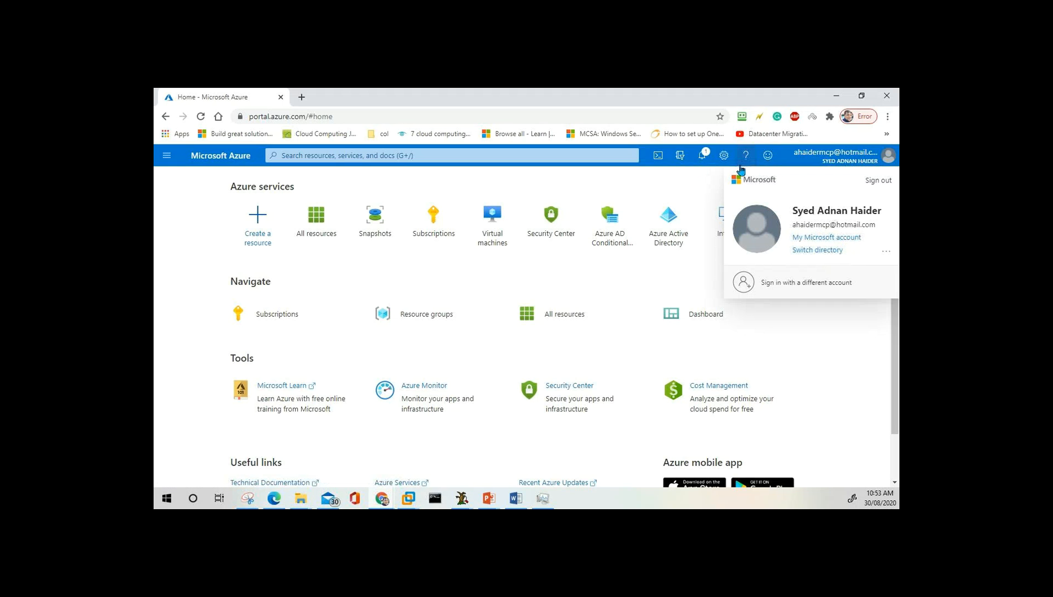
Open and close the feedback form, then bring up the Help pane.
click(770, 158)
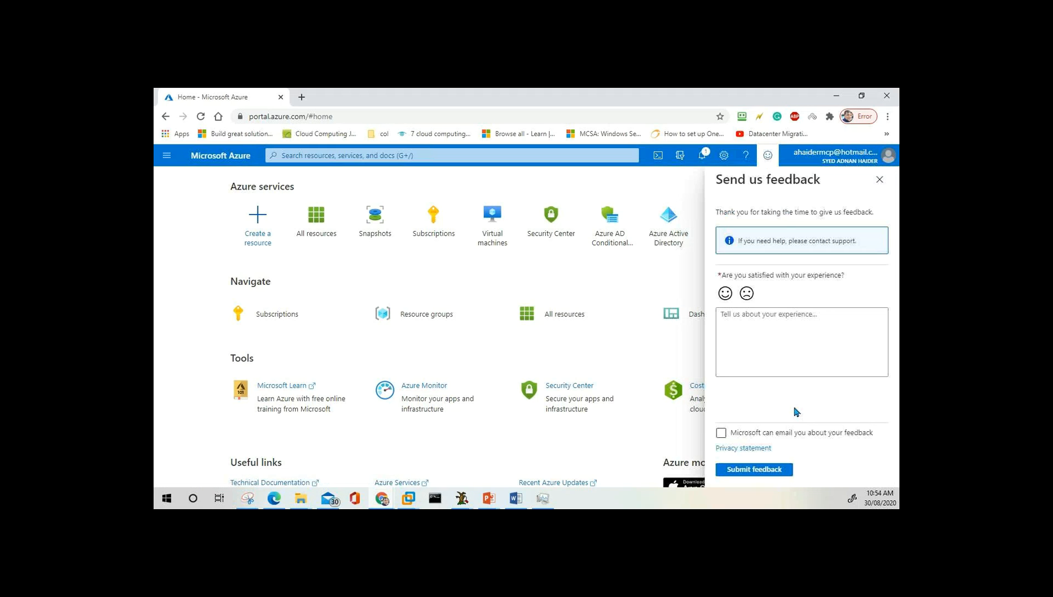
click(770, 158)
click(747, 159)
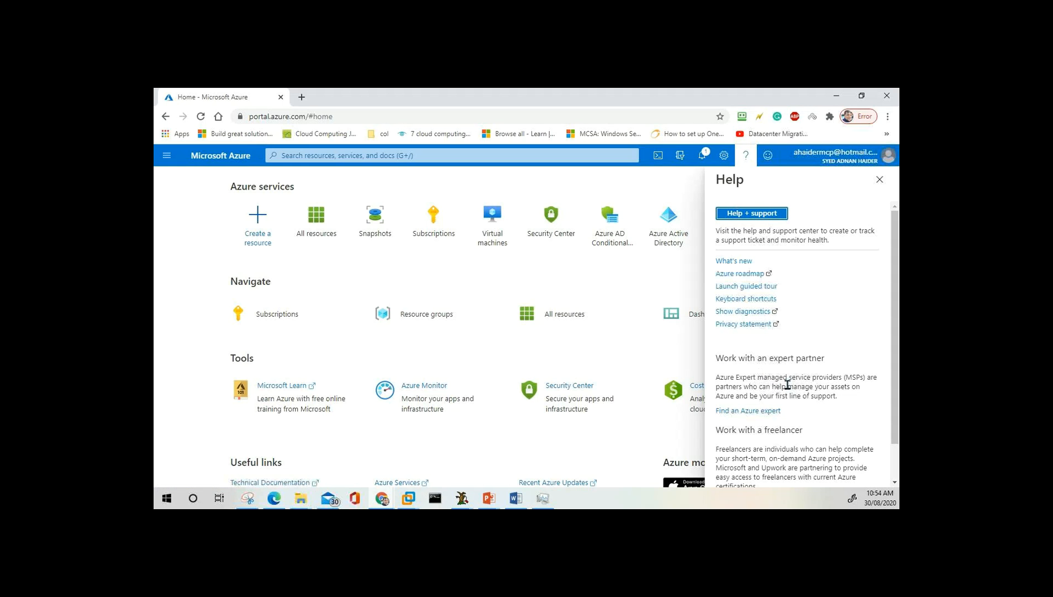
View and close Portal settings, then open Notifications showing the CA$130.00 credit-remaining notice.
click(724, 155)
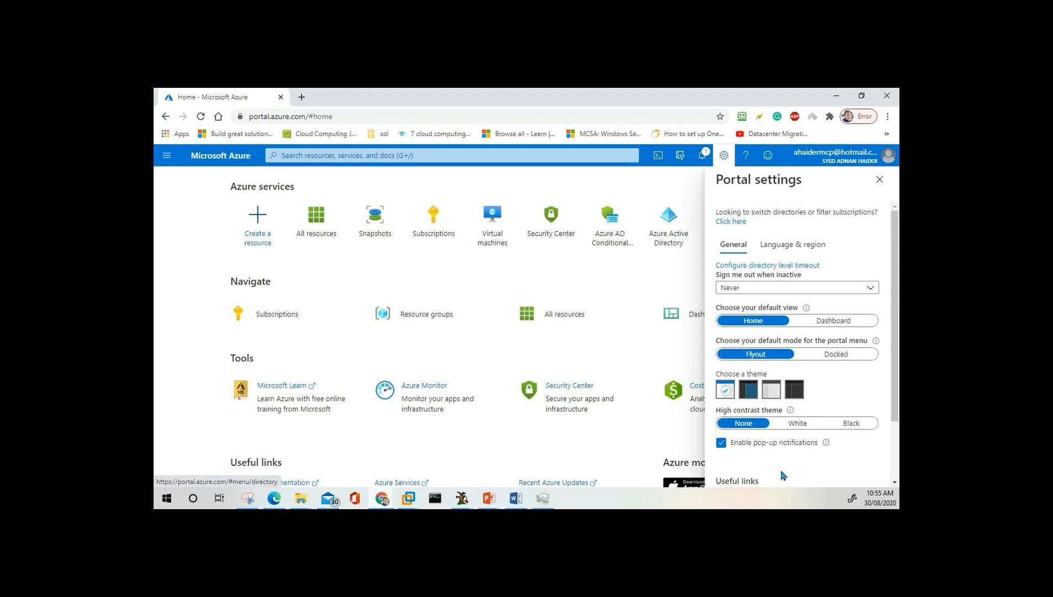
click(725, 162)
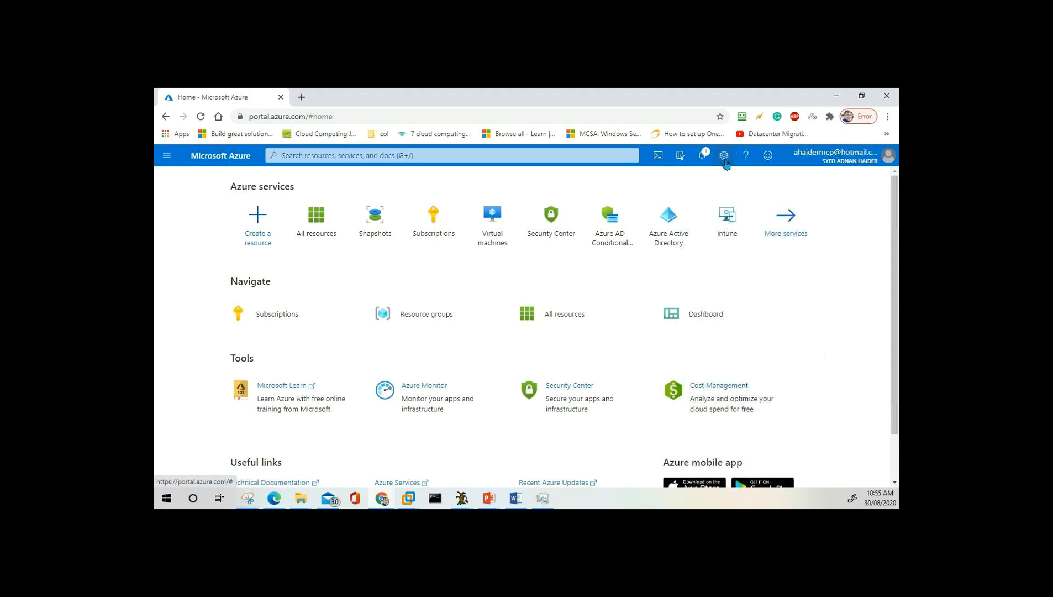
click(701, 159)
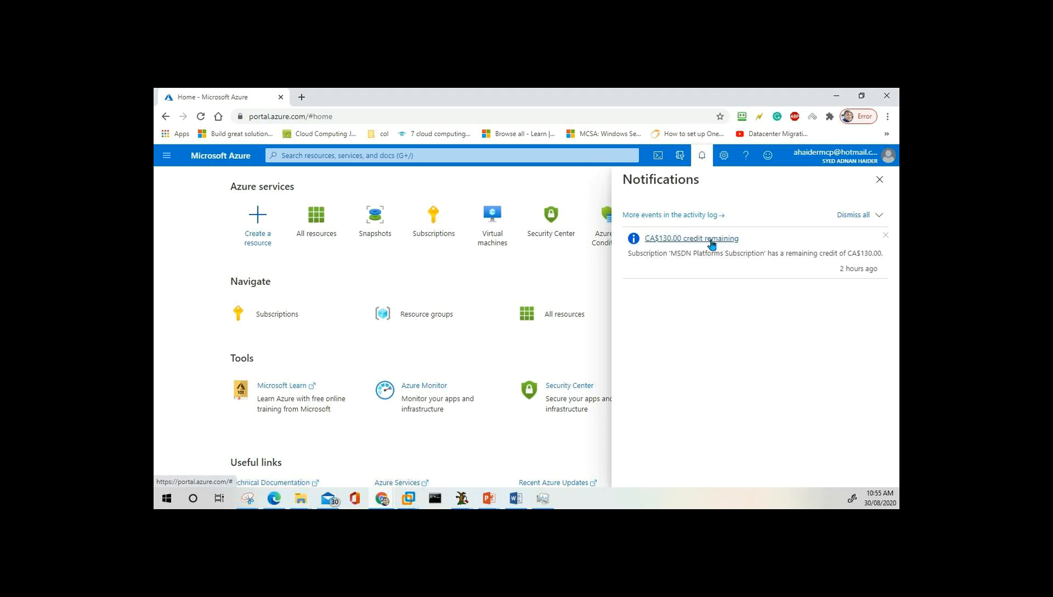
Open the activity log events, reopen Notifications, then show the Directory + subscription pane.
click(685, 219)
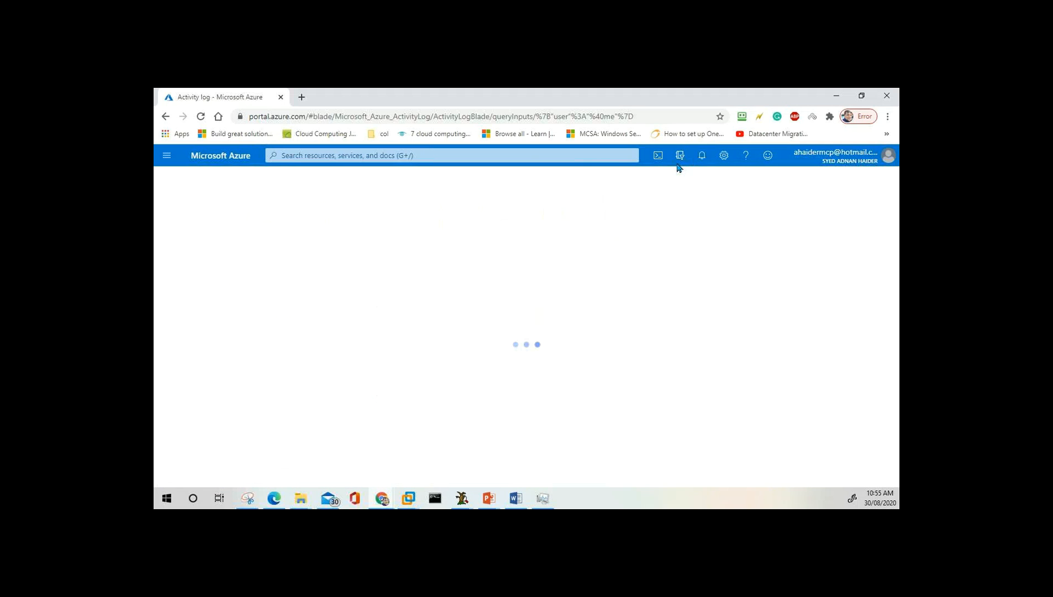
click(702, 155)
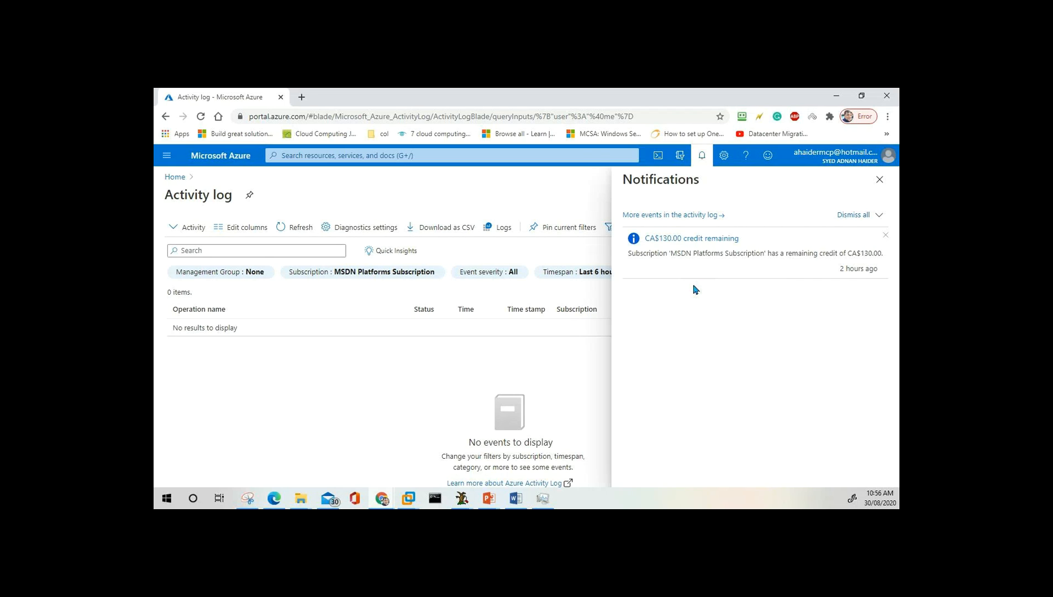
click(681, 158)
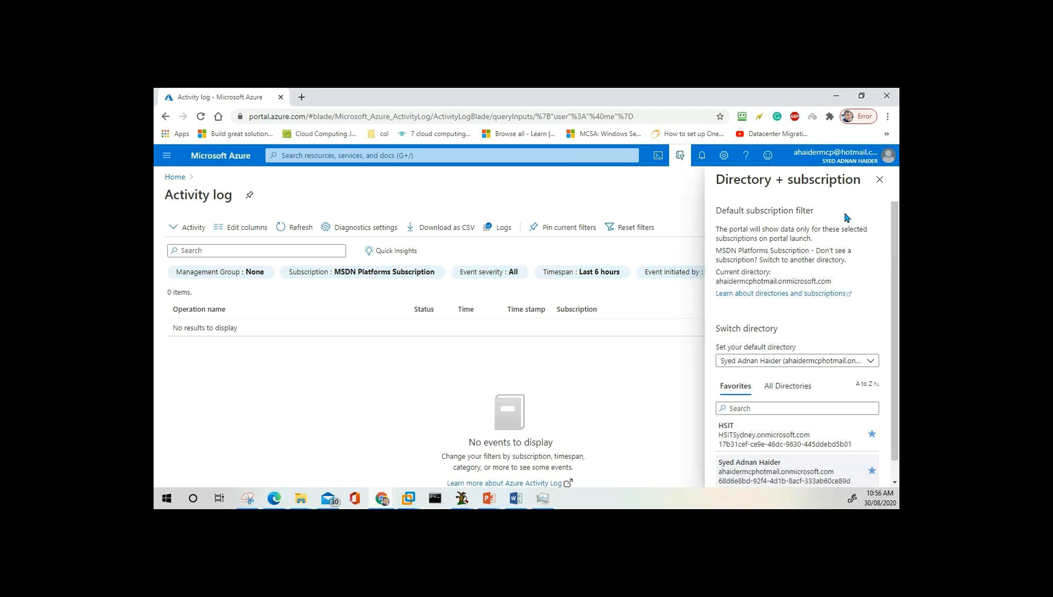
click(866, 366)
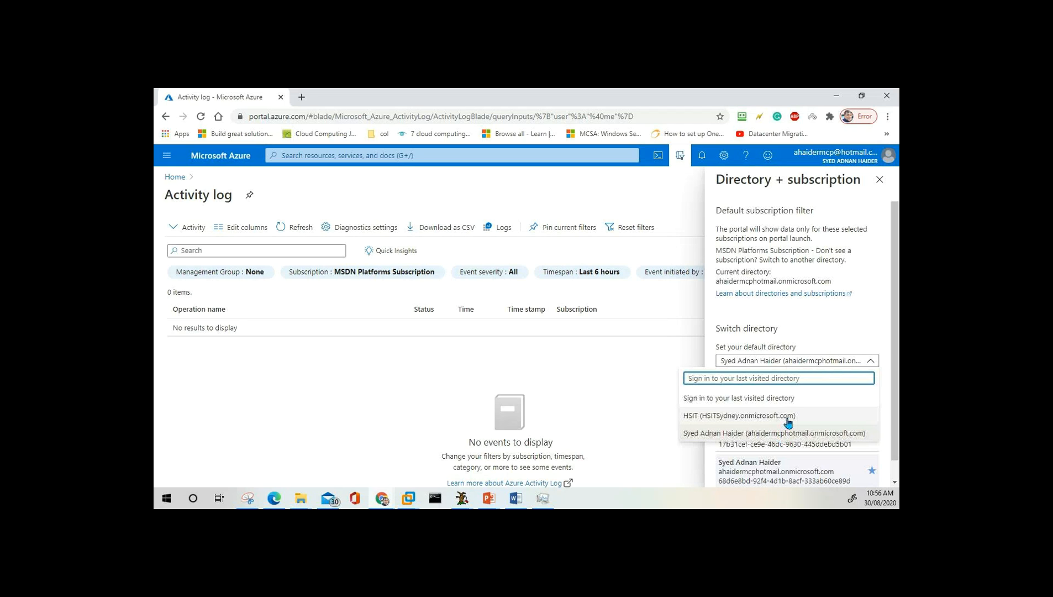
click(812, 333)
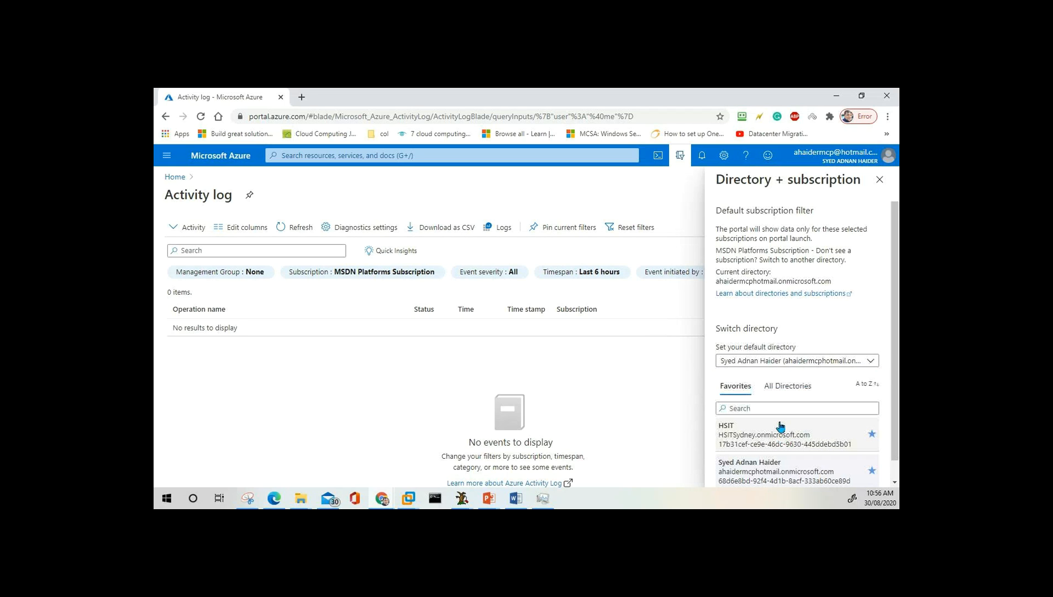
scroll(780, 426, down, 1)
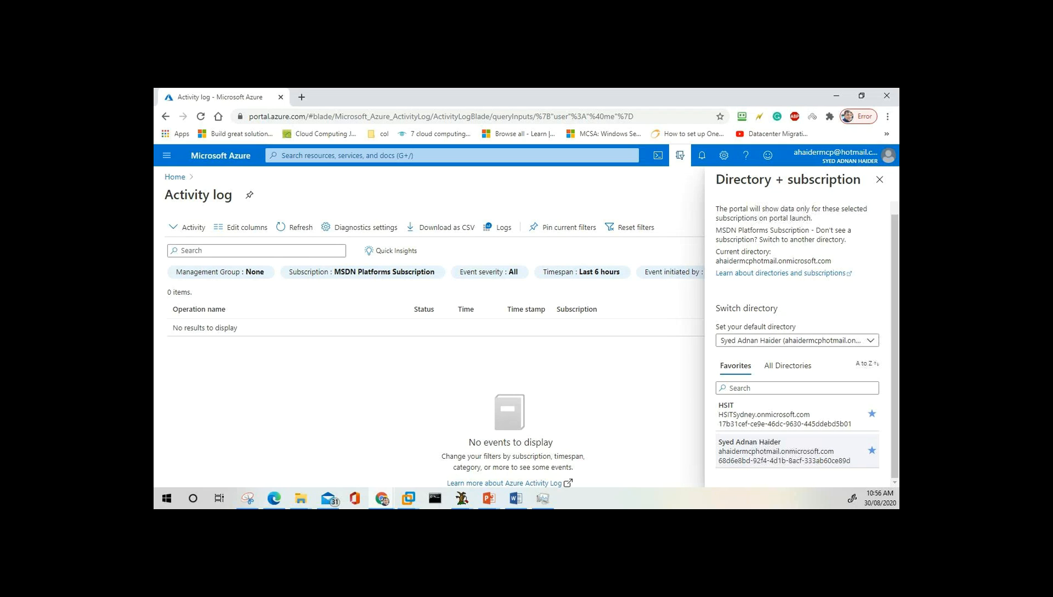
click(658, 158)
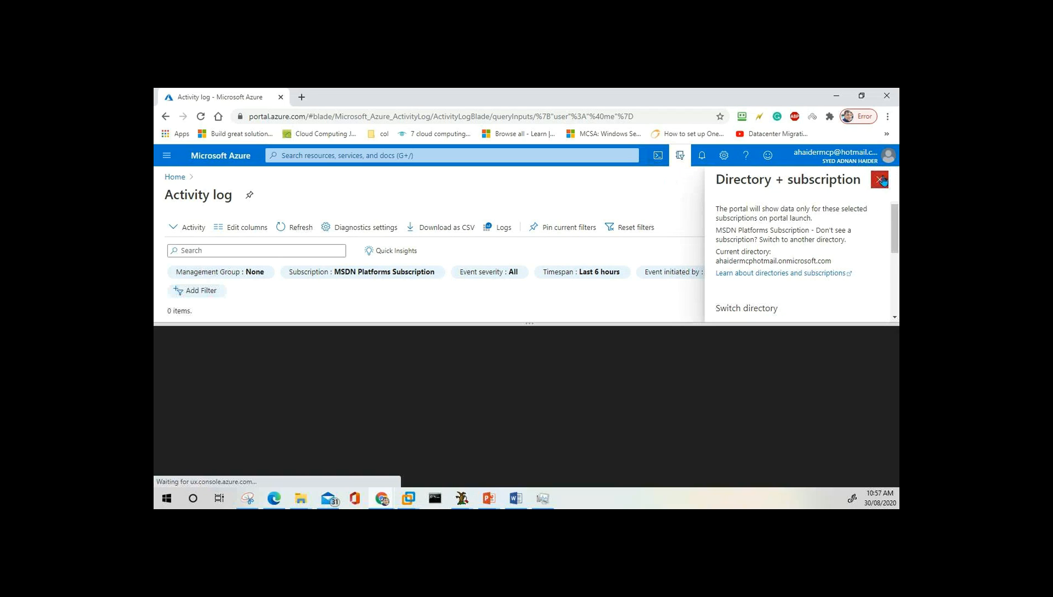
Close the Directory + subscription pane and create the file storage that PowerShell Cloud Shell requires.
click(880, 180)
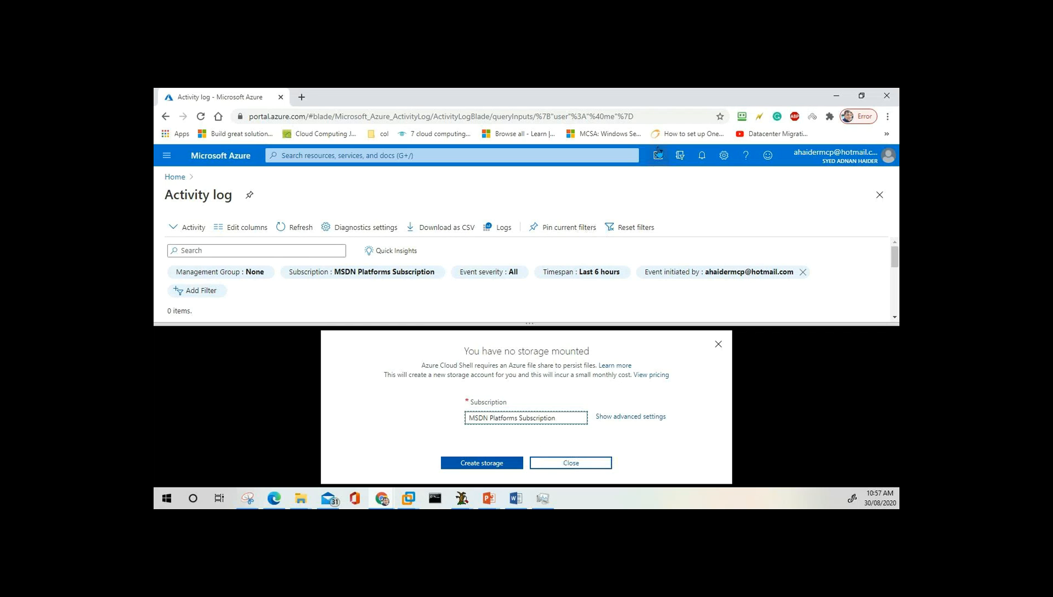
click(493, 468)
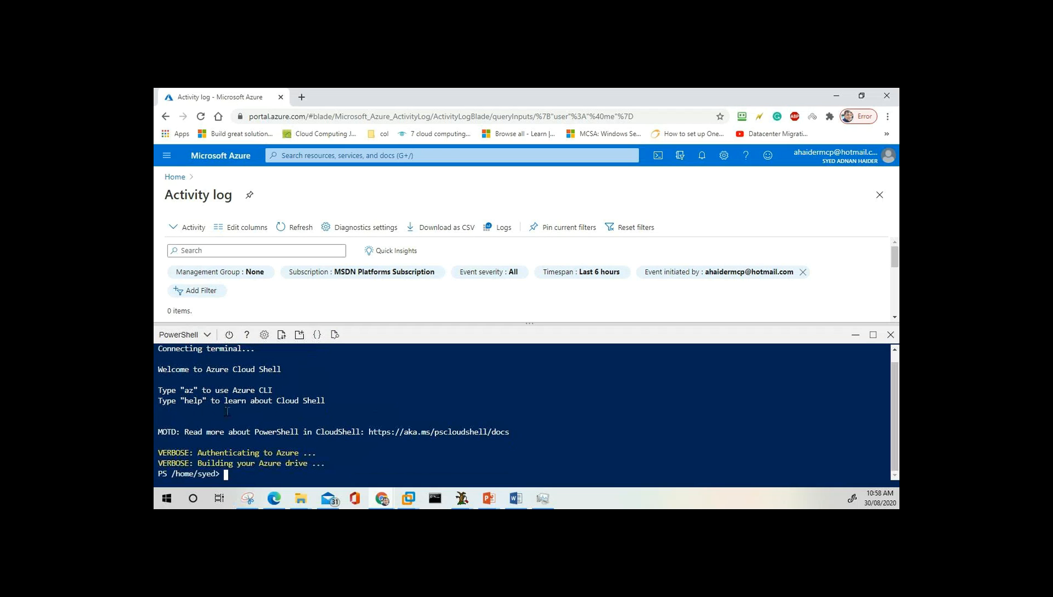
Run help in PowerShell Cloud Shell, resize the terminal, then close Cloud Shell.
text(help)
key(Return)
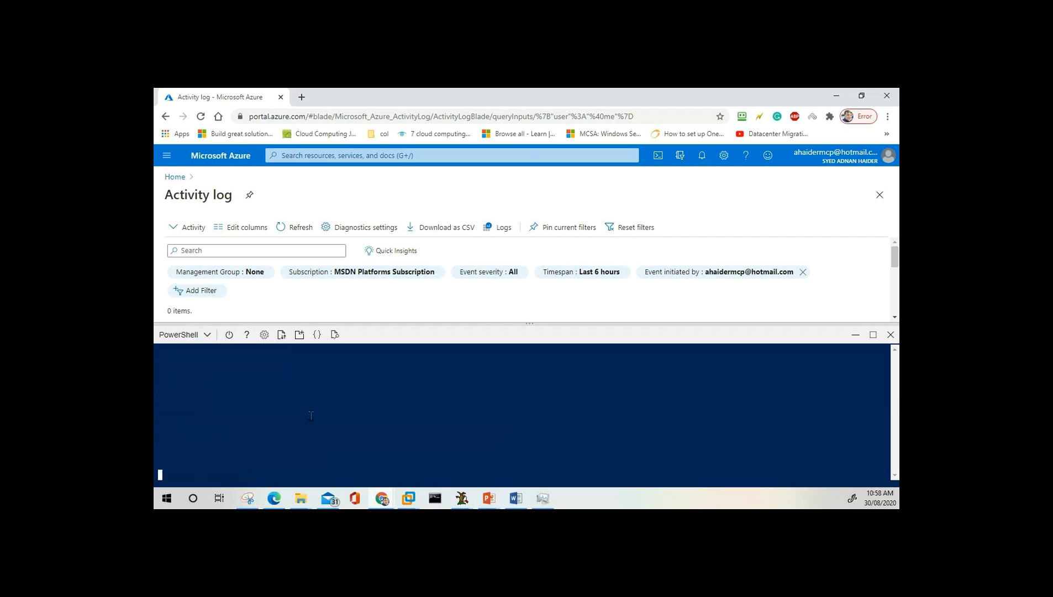
scroll(283, 402, up, 3)
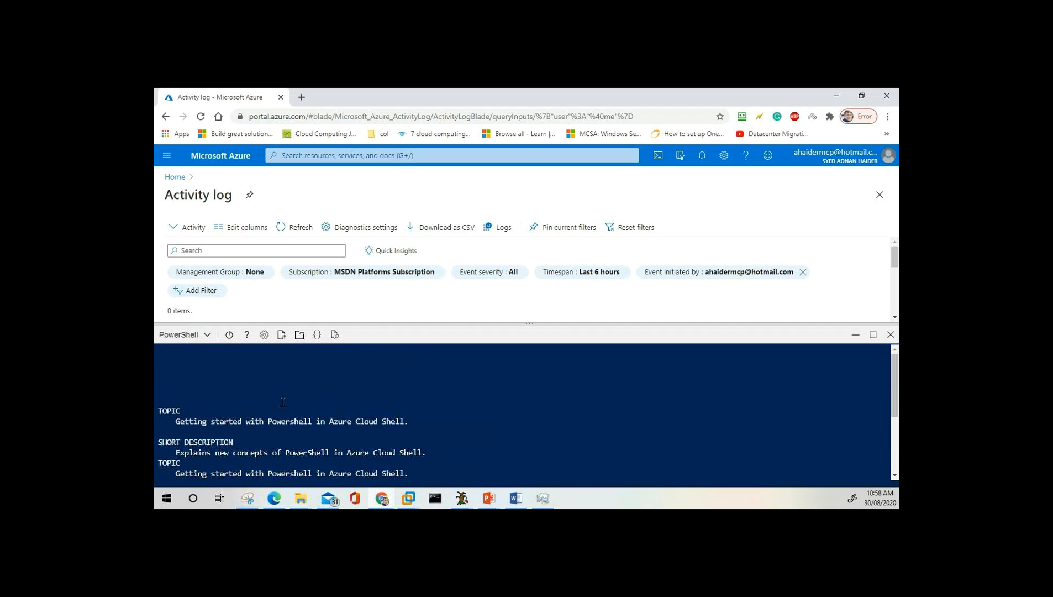
drag(348, 326, 366, 259)
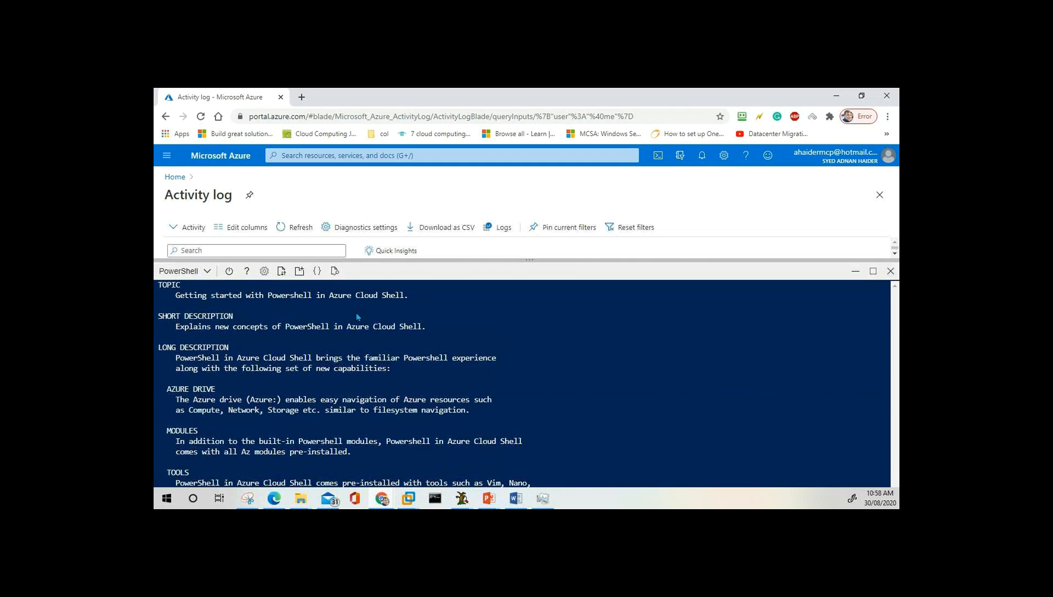
drag(368, 391, 368, 400)
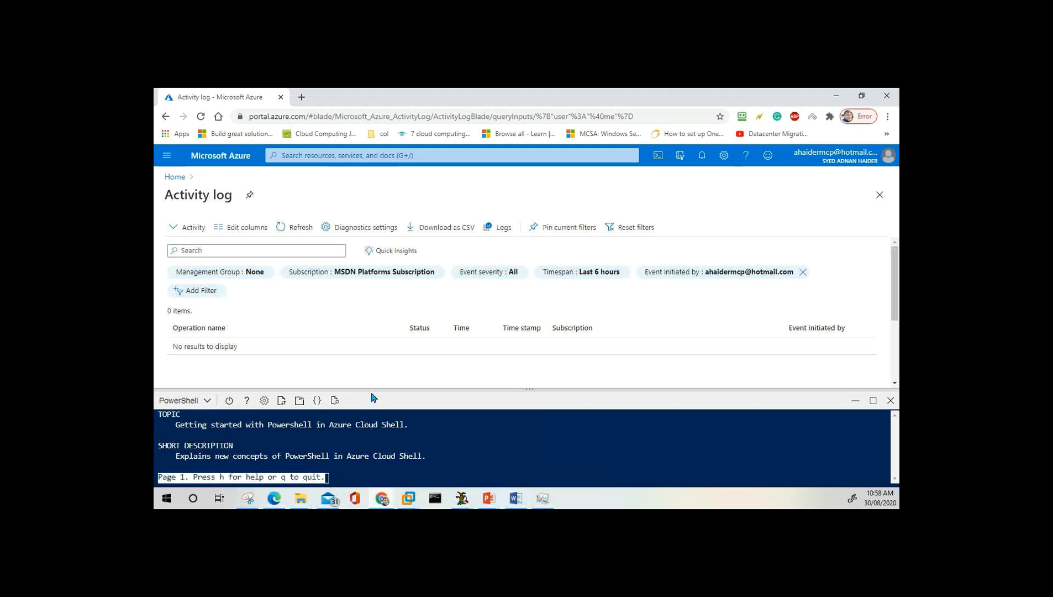
click(891, 400)
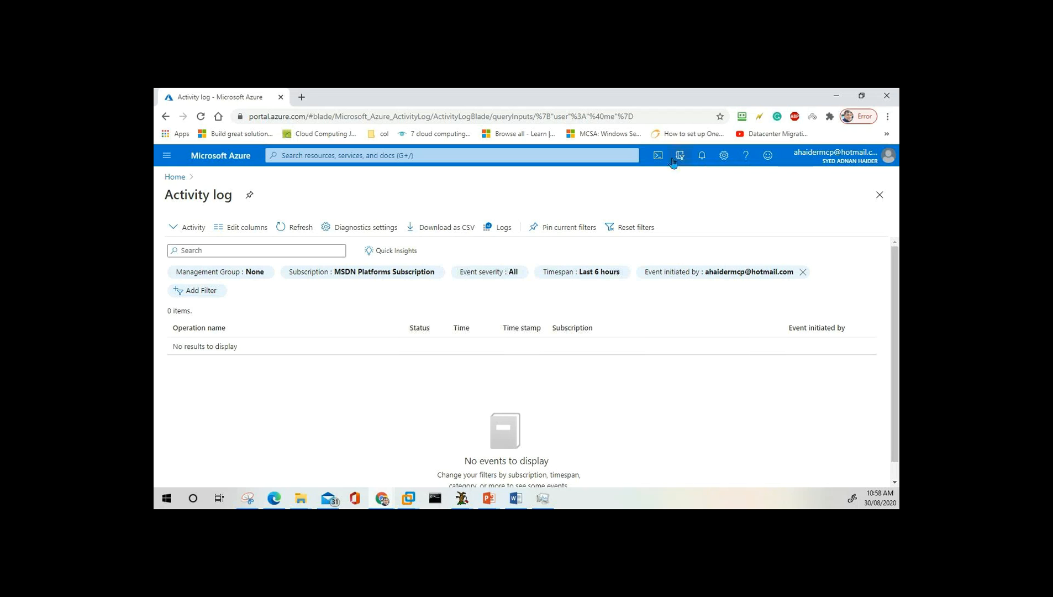
click(363, 156)
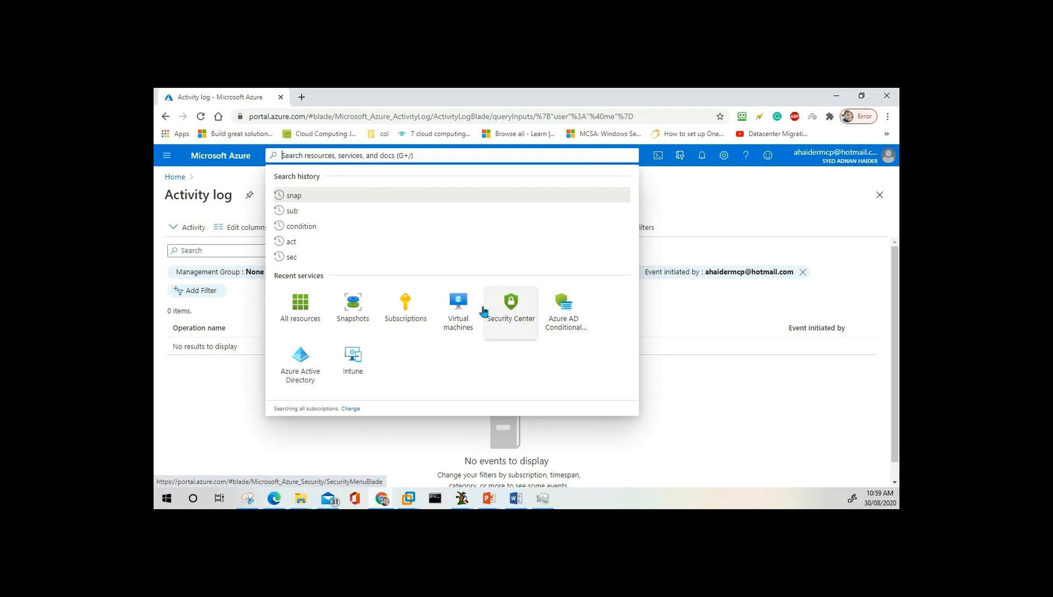
Dismiss the search dropdown to reveal the Activity log (last 6 hours, 0 items).
click(685, 205)
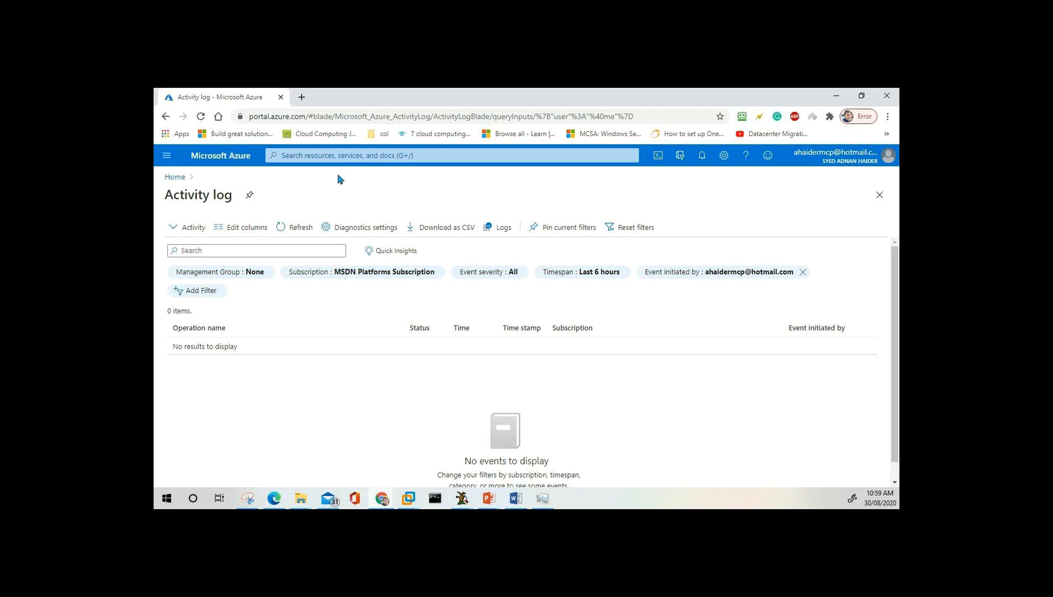
click(658, 156)
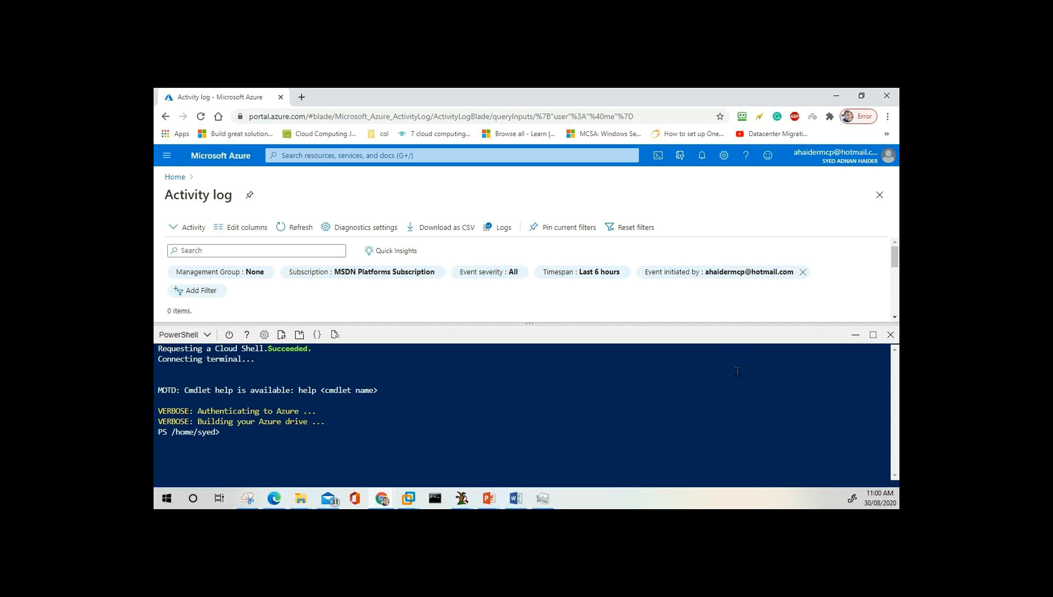
click(890, 335)
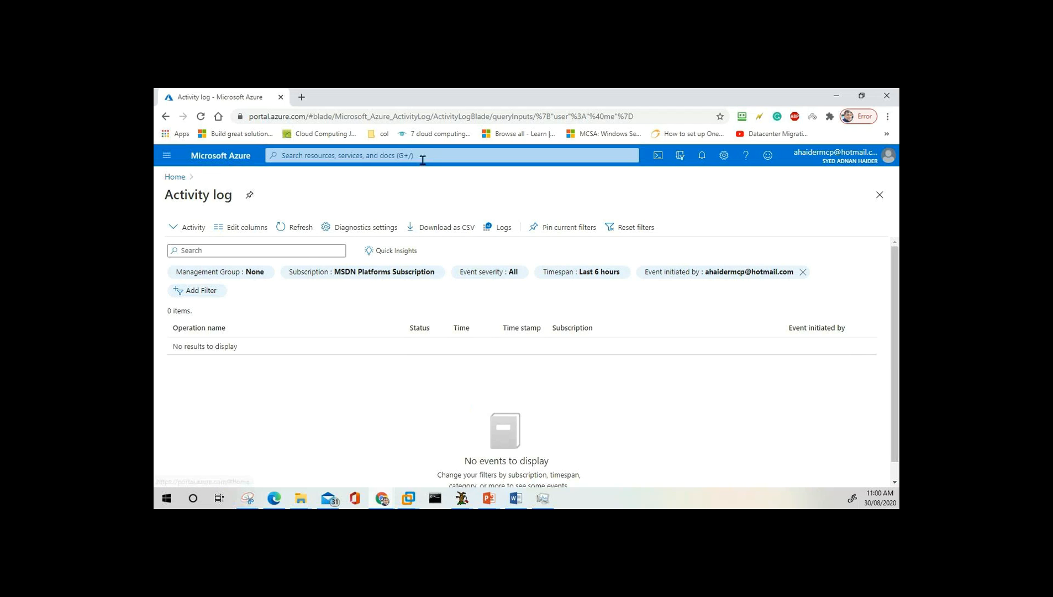
Return Home through the breadcrumb and portal menu, then open My Dashboard.
click(181, 180)
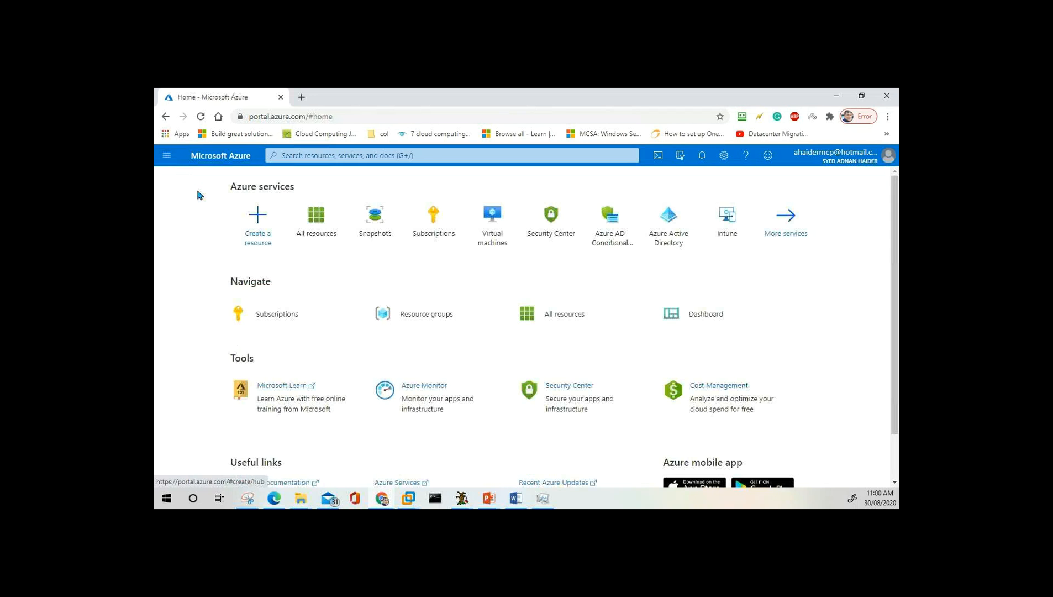
click(167, 157)
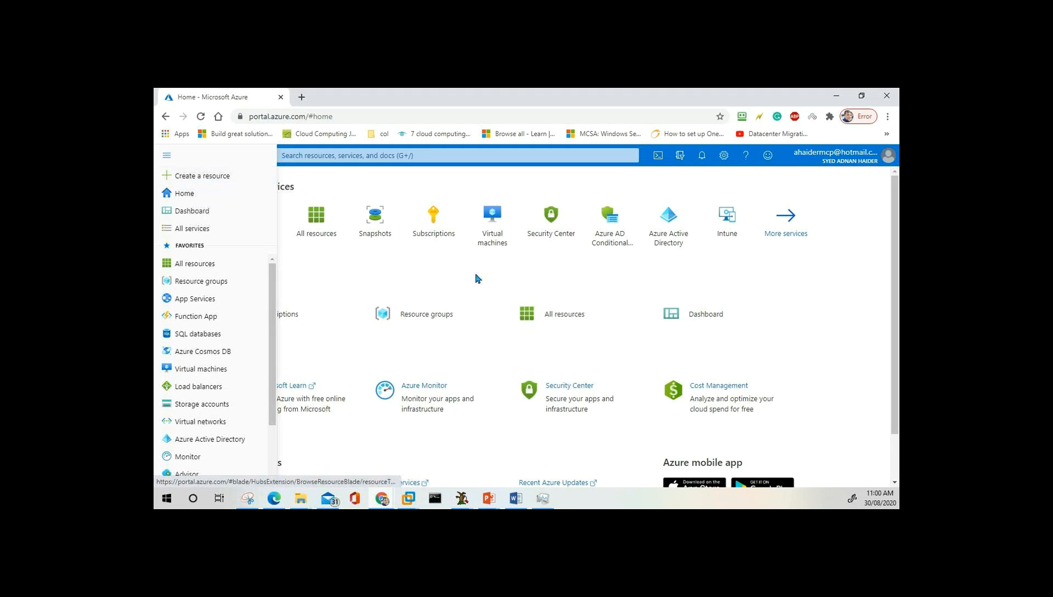
mouse_move(485, 235)
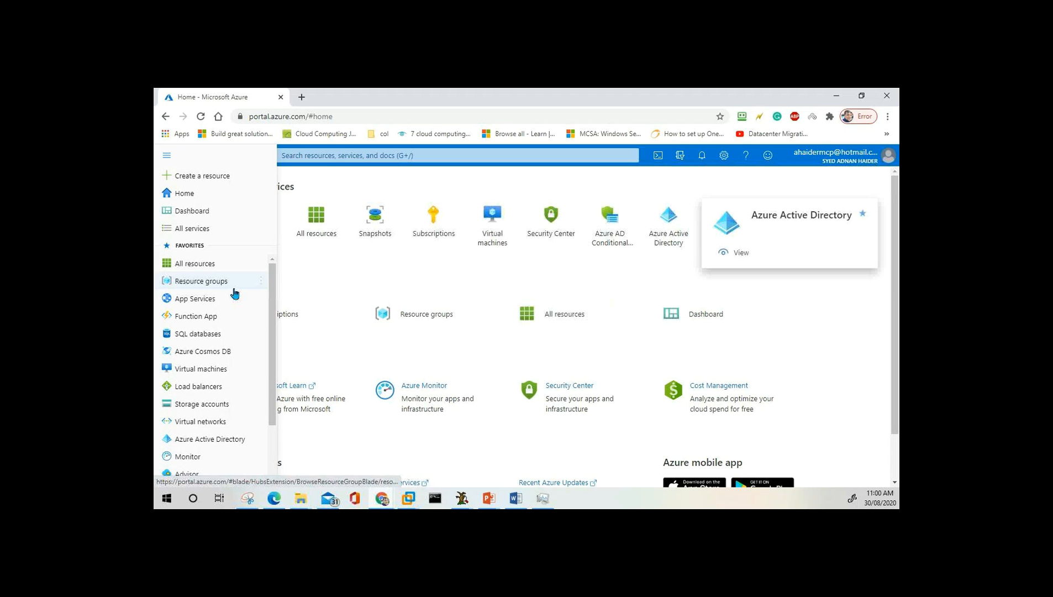
click(192, 197)
click(167, 155)
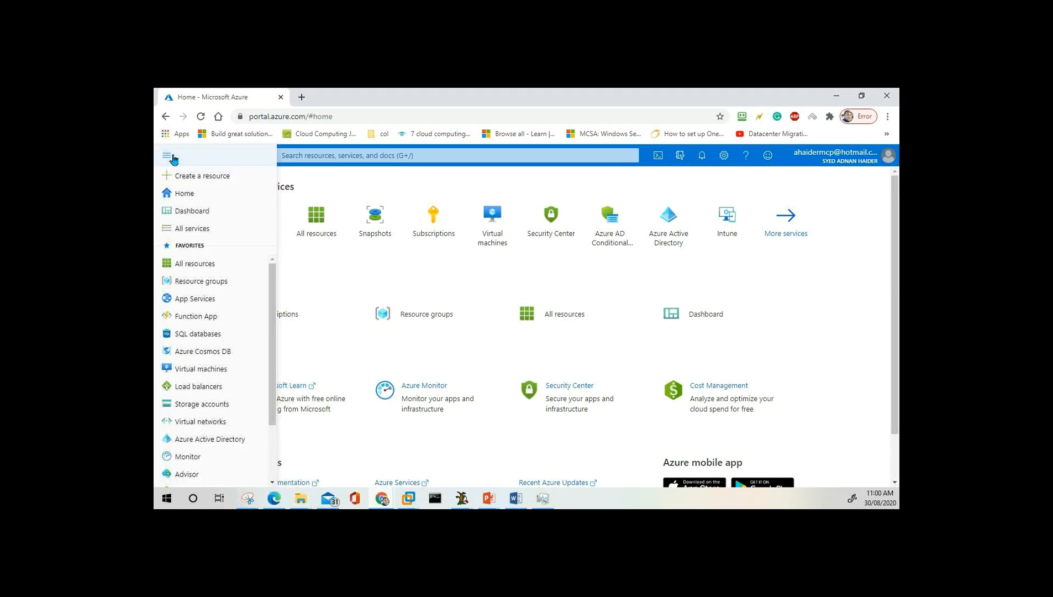
click(194, 214)
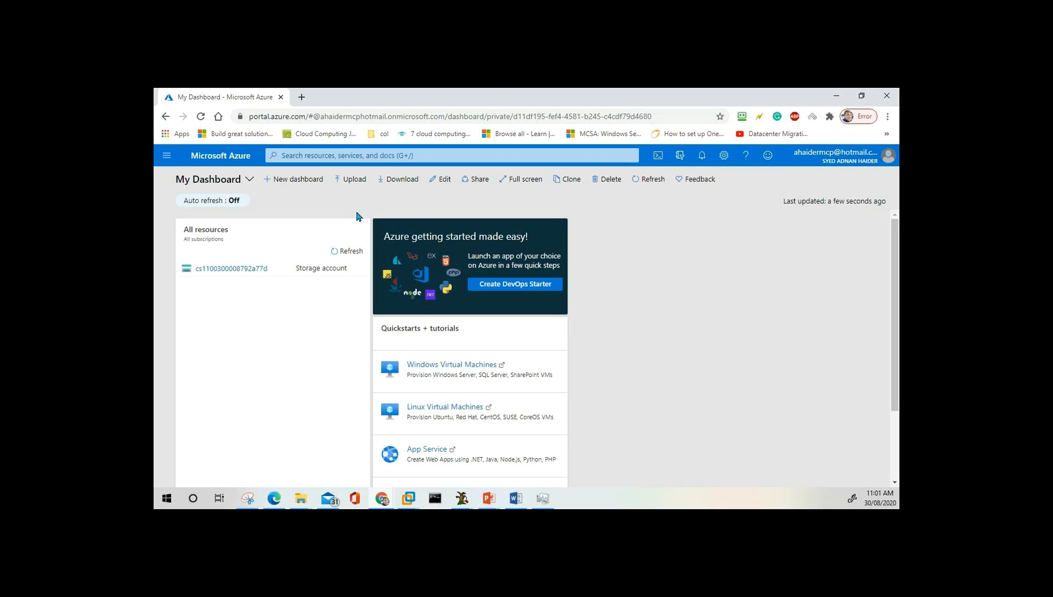
Create a new blank dashboard, My Dashboard (2), with + New dashboard.
click(293, 179)
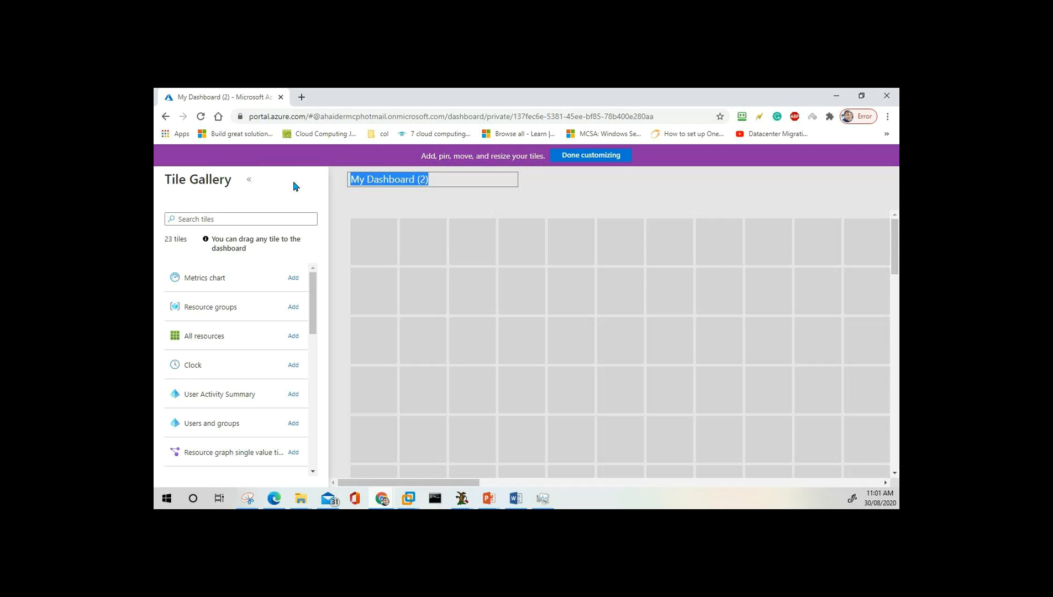
Title the dashboard 'Help Desk', then search the Tile Gallery for 'vitr' and 'rt' and clear it.
text(Help Desk)
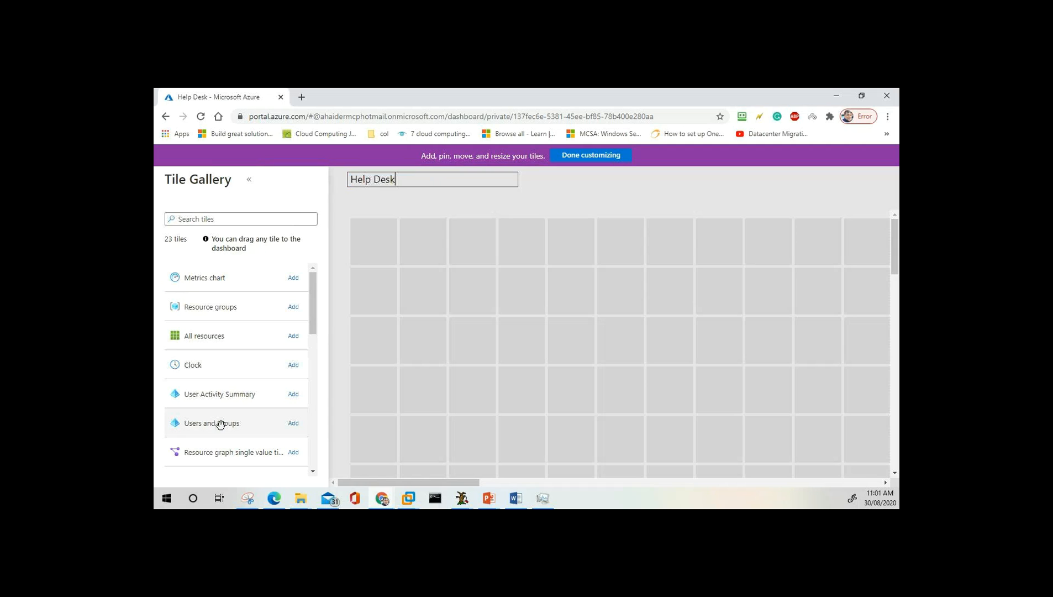
scroll(227, 425, down, 2)
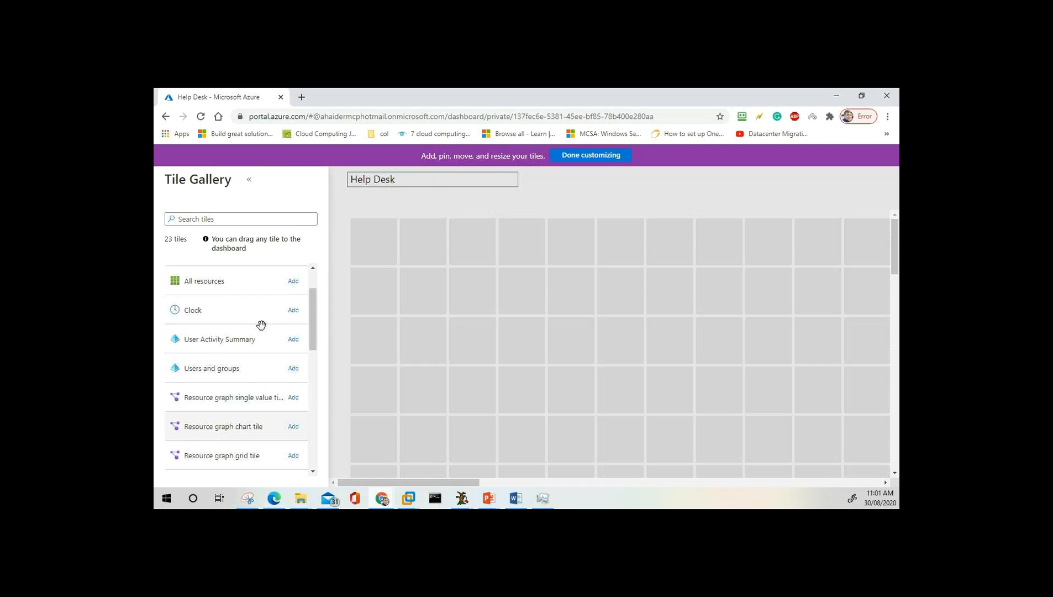
click(254, 219)
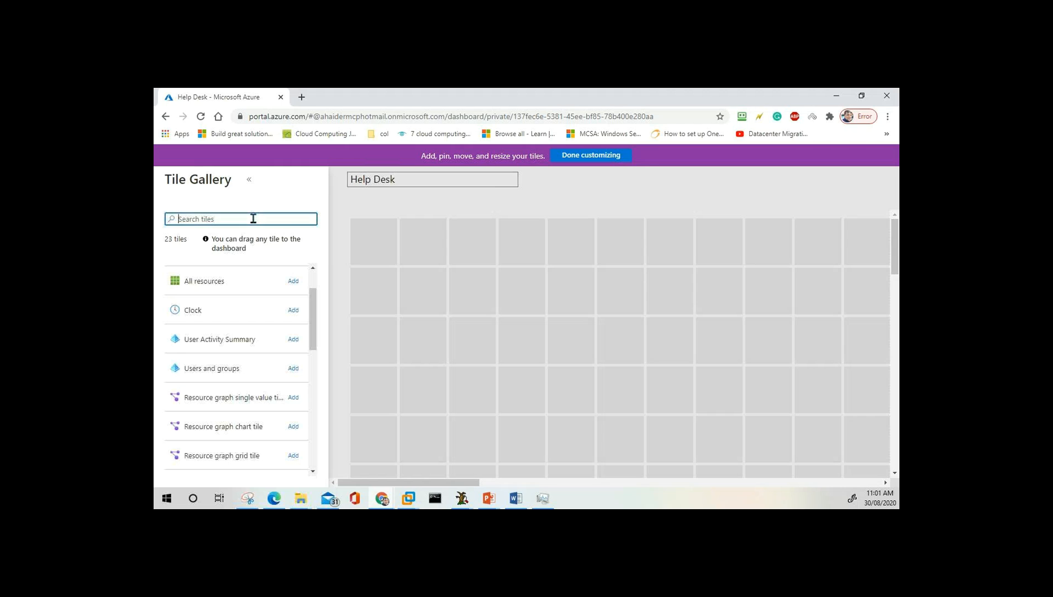
text(vitr)
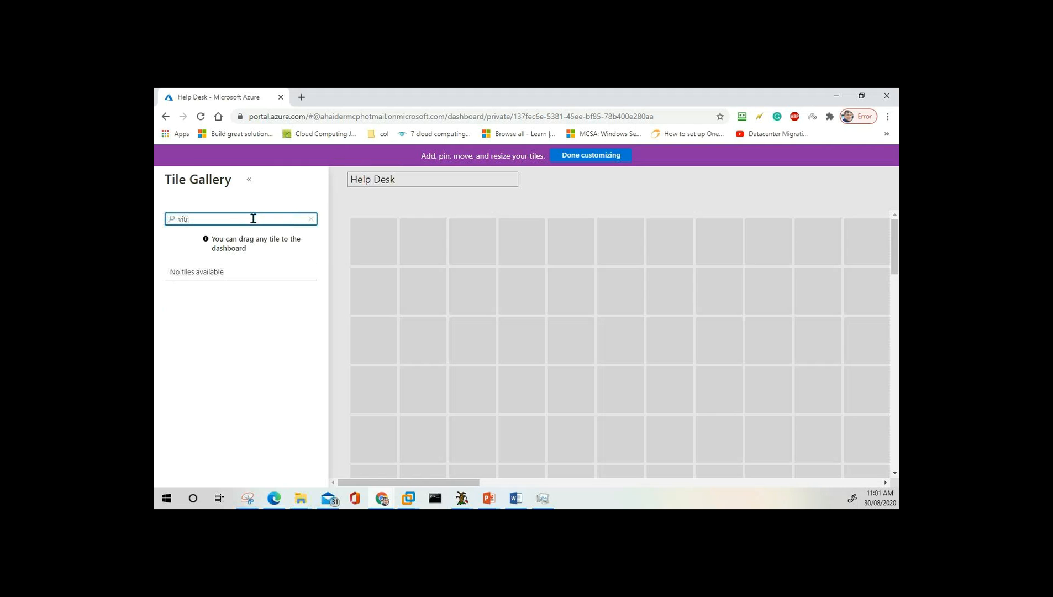
key(BackSpace)
text(rt)
key(BackSpace)
key(BackSpace)
key(BackSpace)
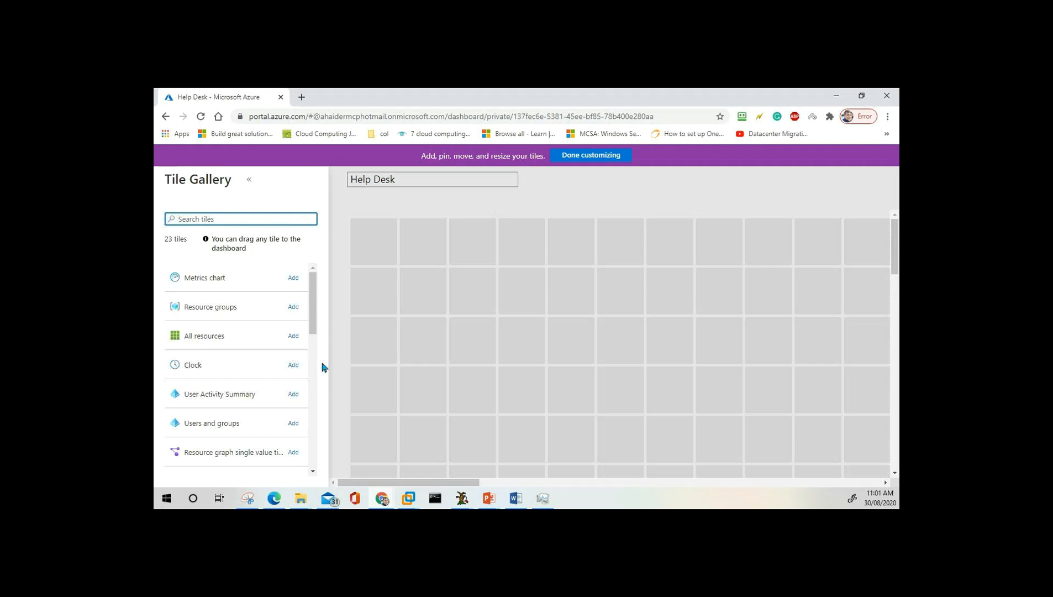
Place an All resources tile at the dashboard's top-left and drag in a Clock tile.
mouse_move(314, 317)
mouse_down()
mouse_move(311, 463)
mouse_move(310, 307)
mouse_up()
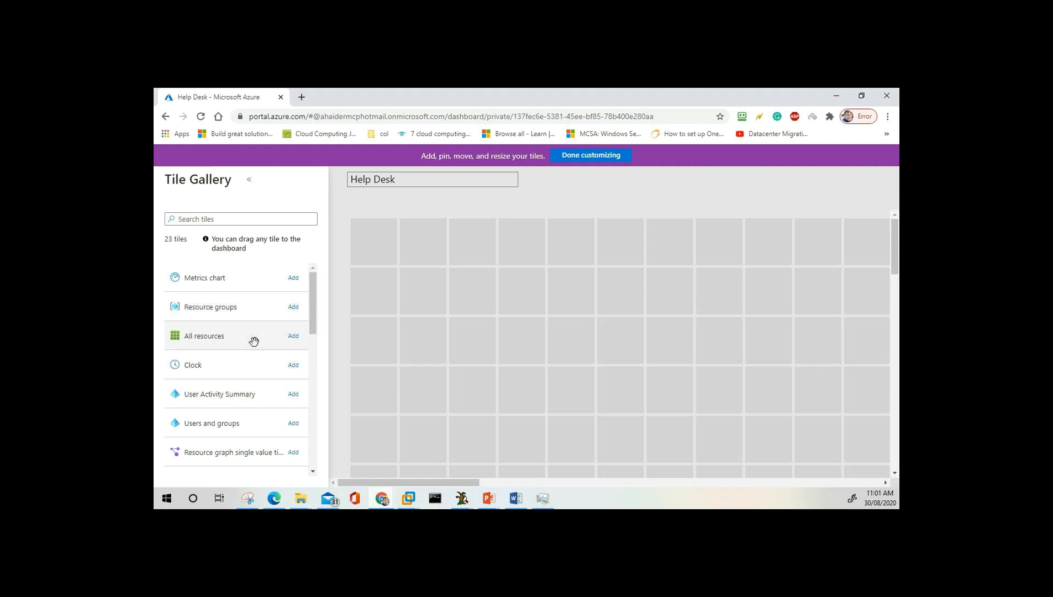
drag(230, 339, 422, 247)
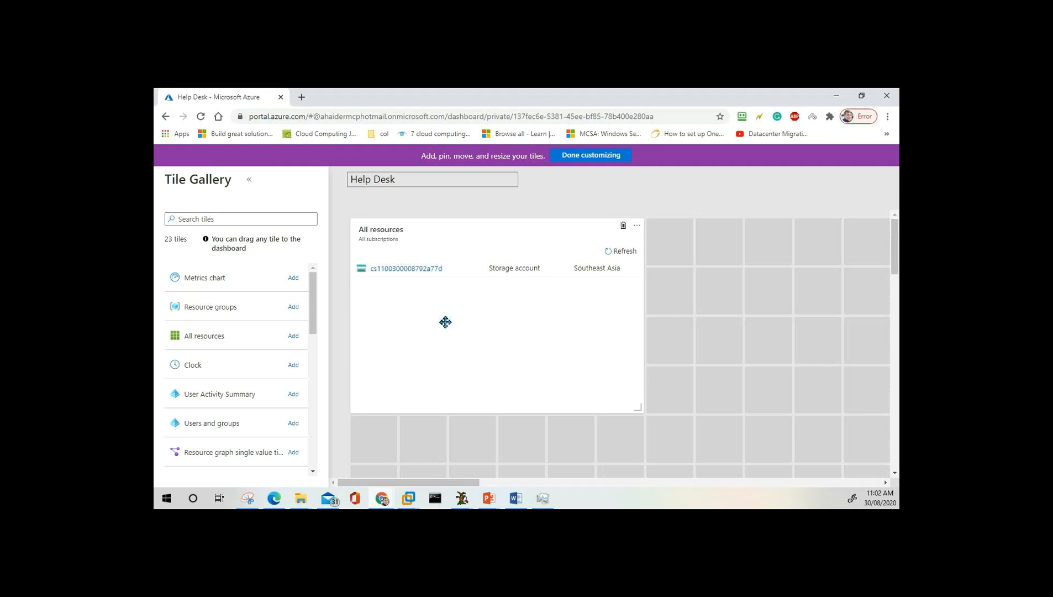
drag(195, 367, 824, 259)
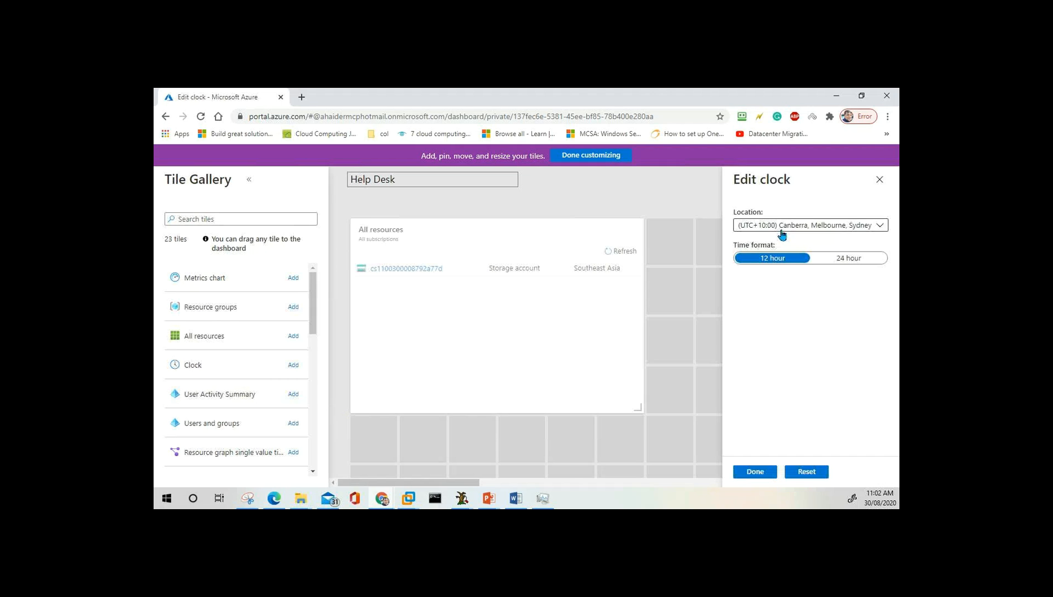
Confirm the Canberra 12-hour clock, add a Users and groups tile below it, and finish customizing.
click(753, 474)
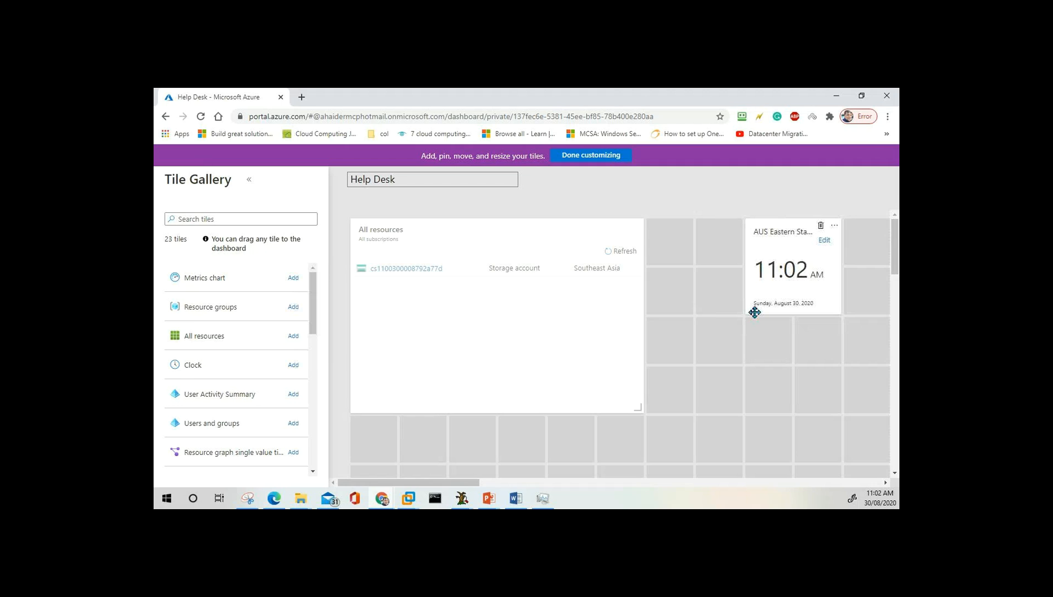
drag(216, 426, 742, 410)
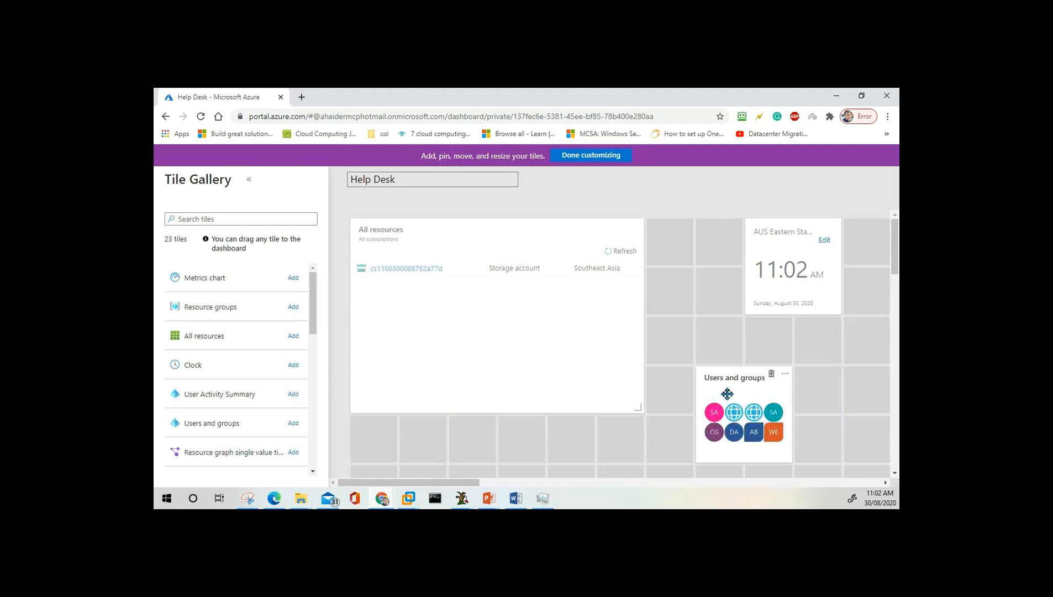
click(599, 160)
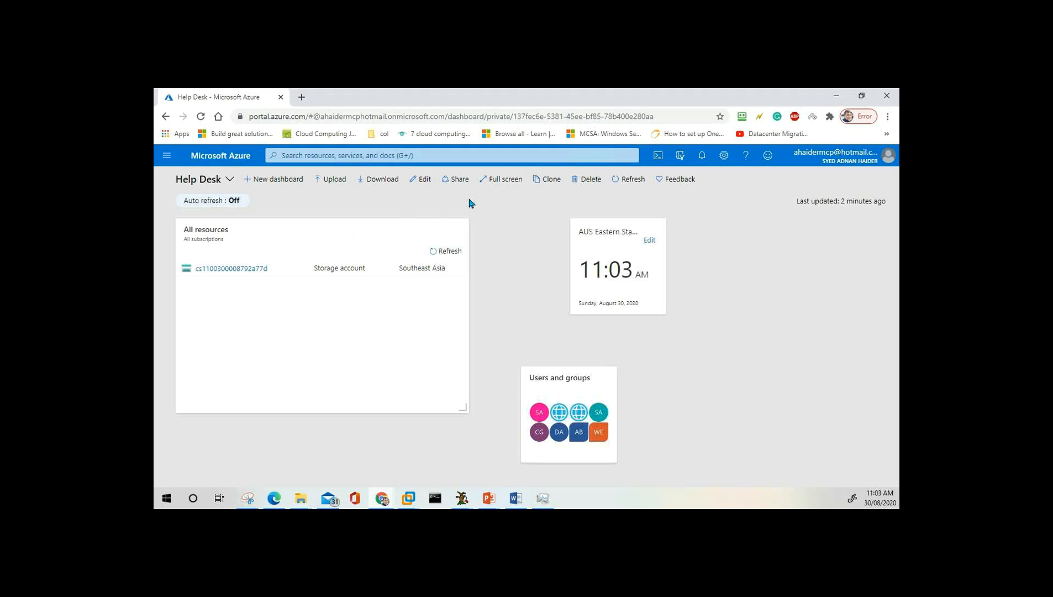
Share and publish Help Desk, dismiss the notification, and open Manage users for access control.
click(459, 182)
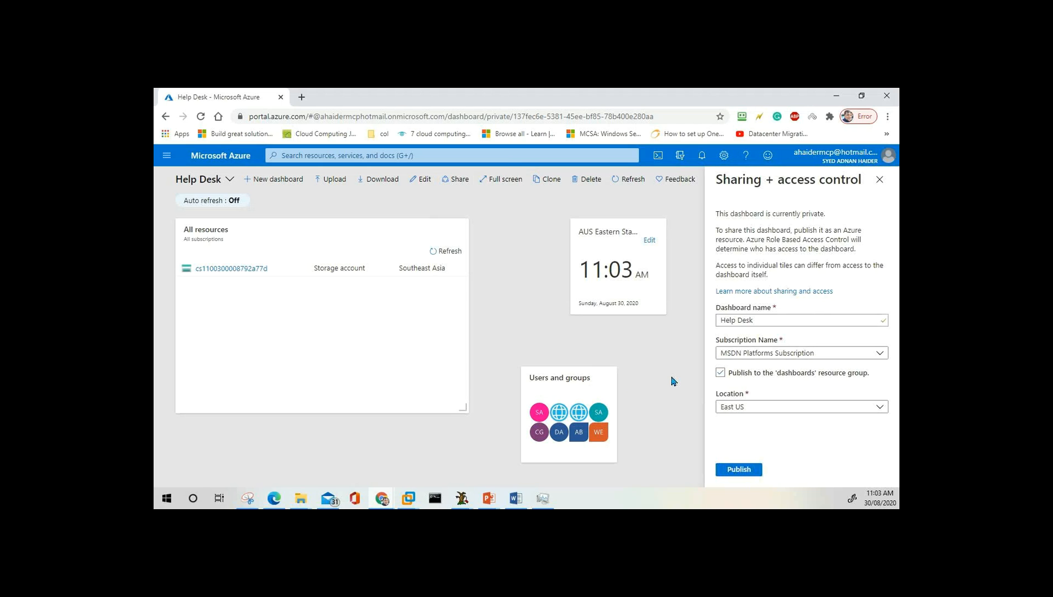
click(740, 470)
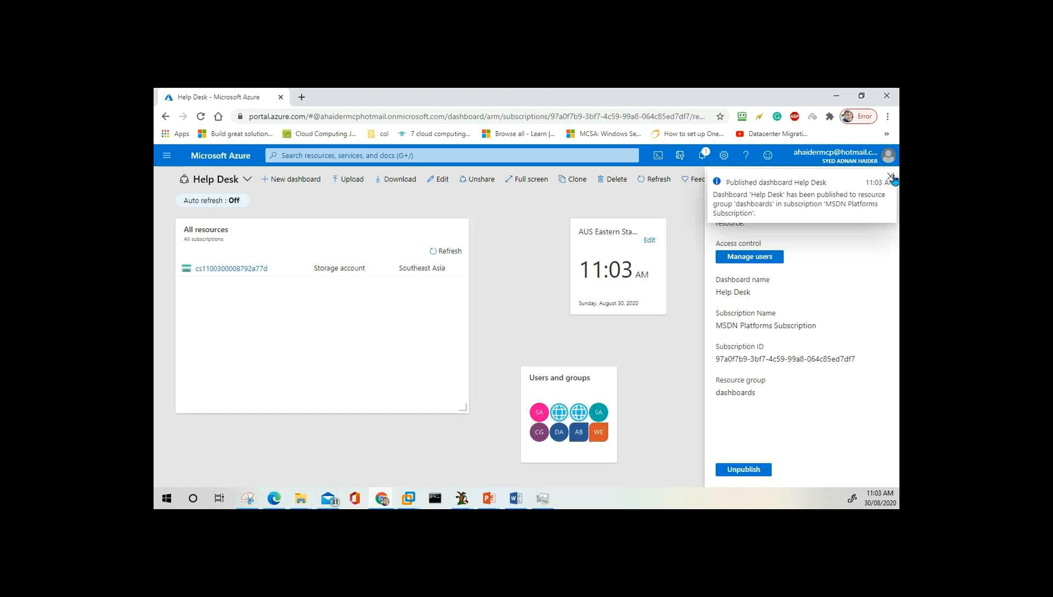
click(891, 177)
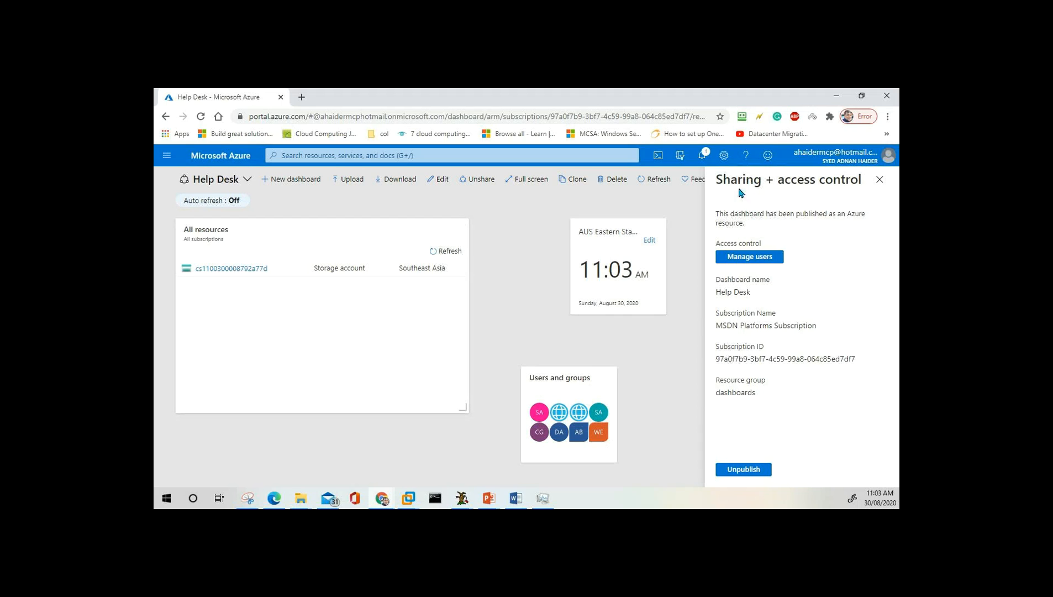
click(745, 262)
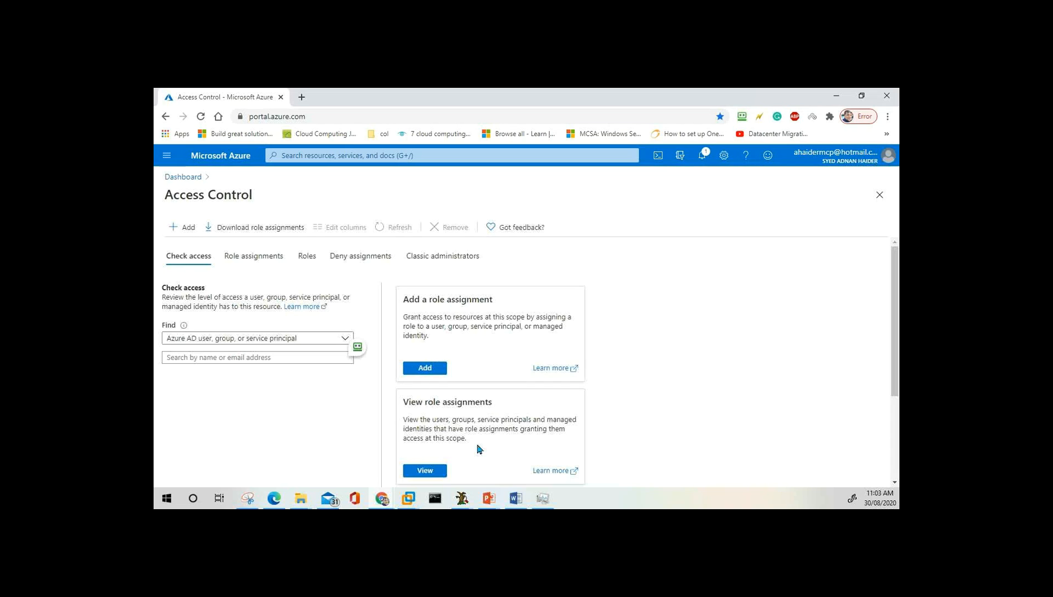
scroll(479, 447, down, 3)
Check access for the first guest user matching 'ah': 0 role and 0 deny assignments.
scroll(478, 447, up, 3)
click(289, 358)
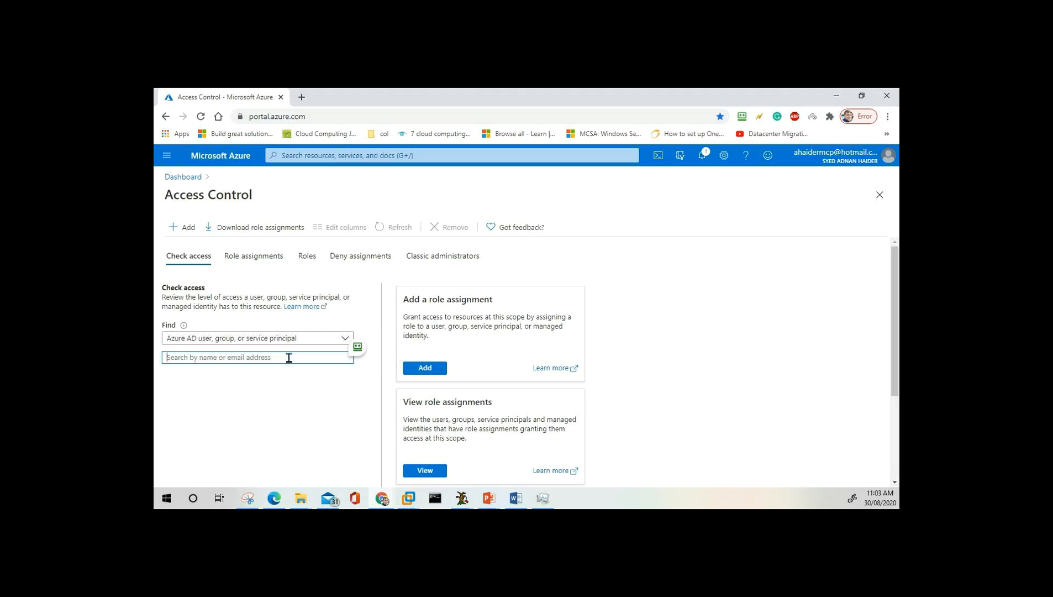
text(a)
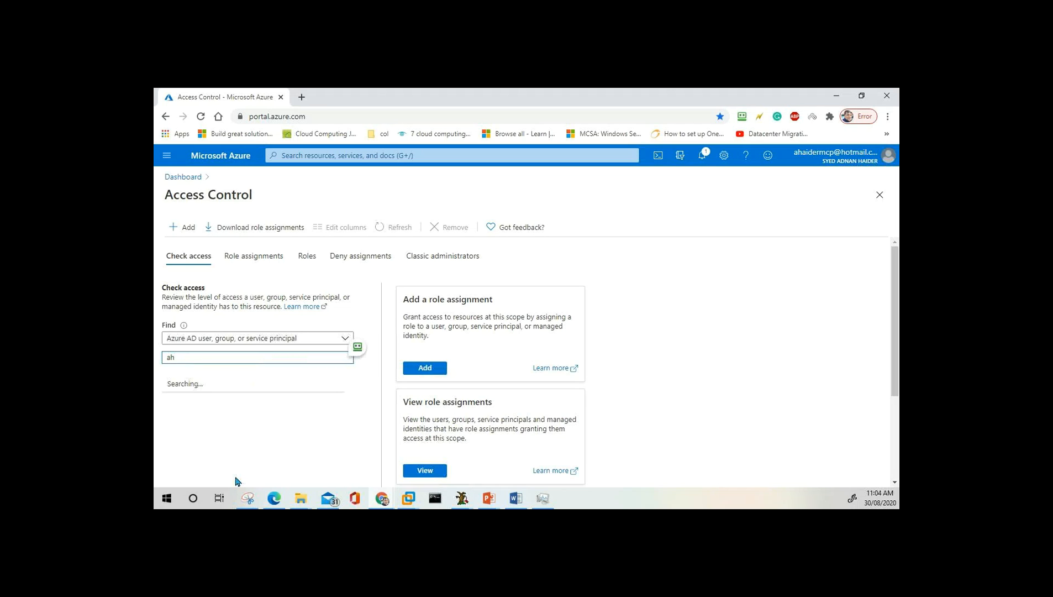
text(h)
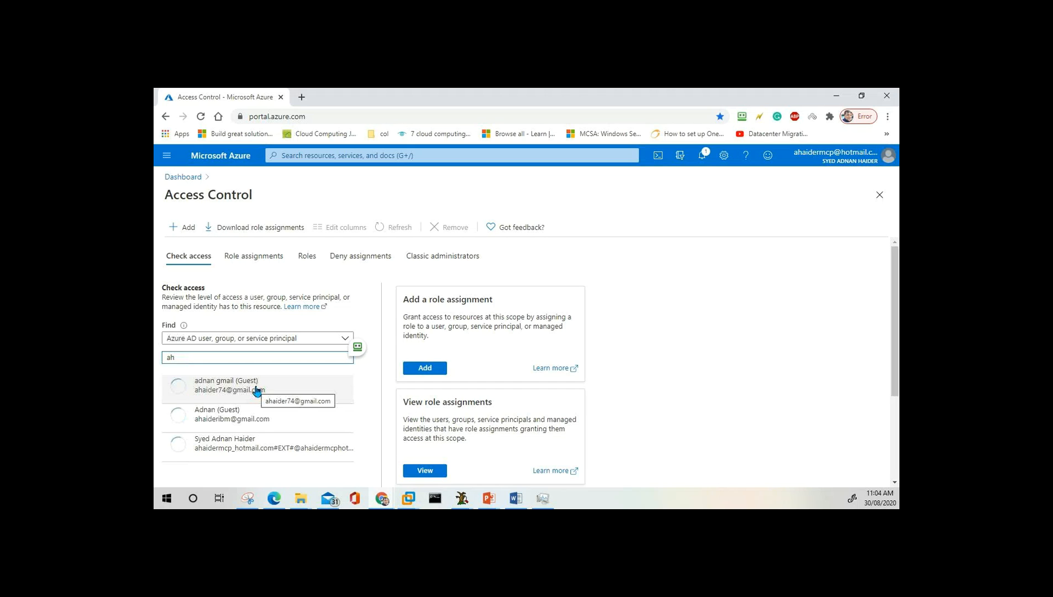
click(257, 391)
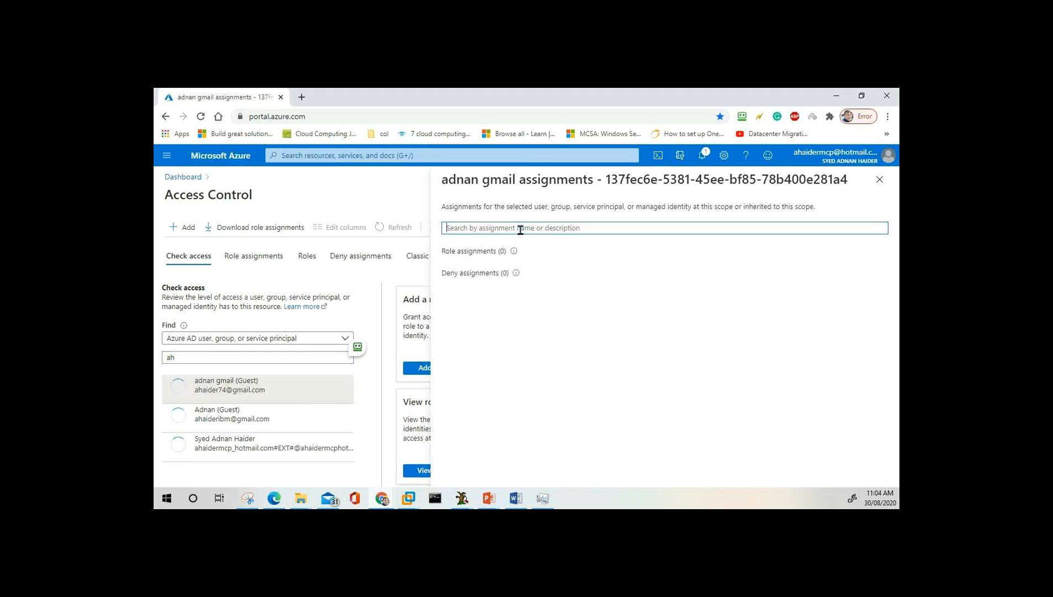
click(880, 183)
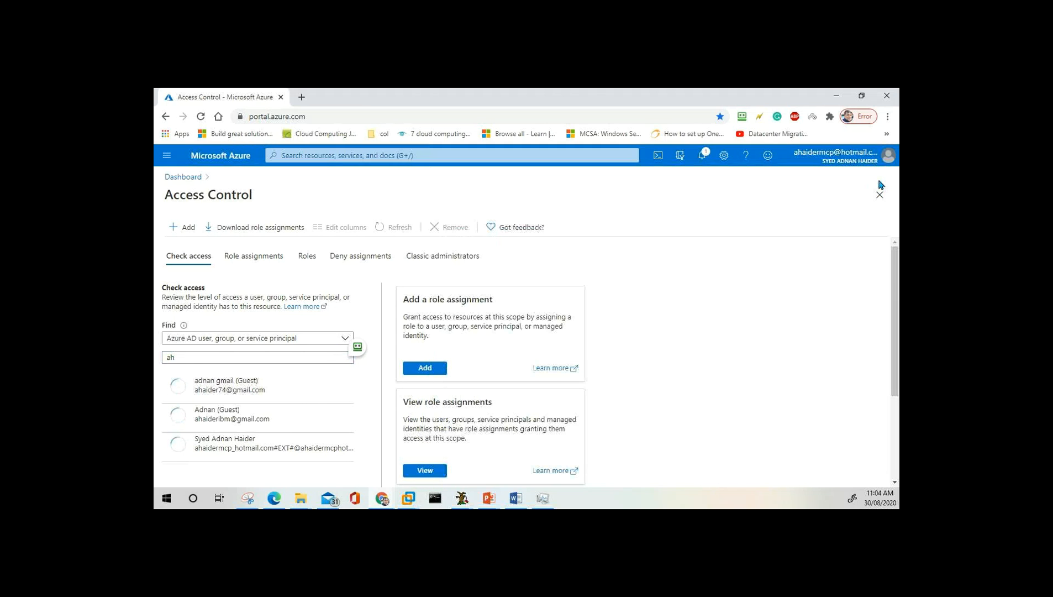
click(168, 156)
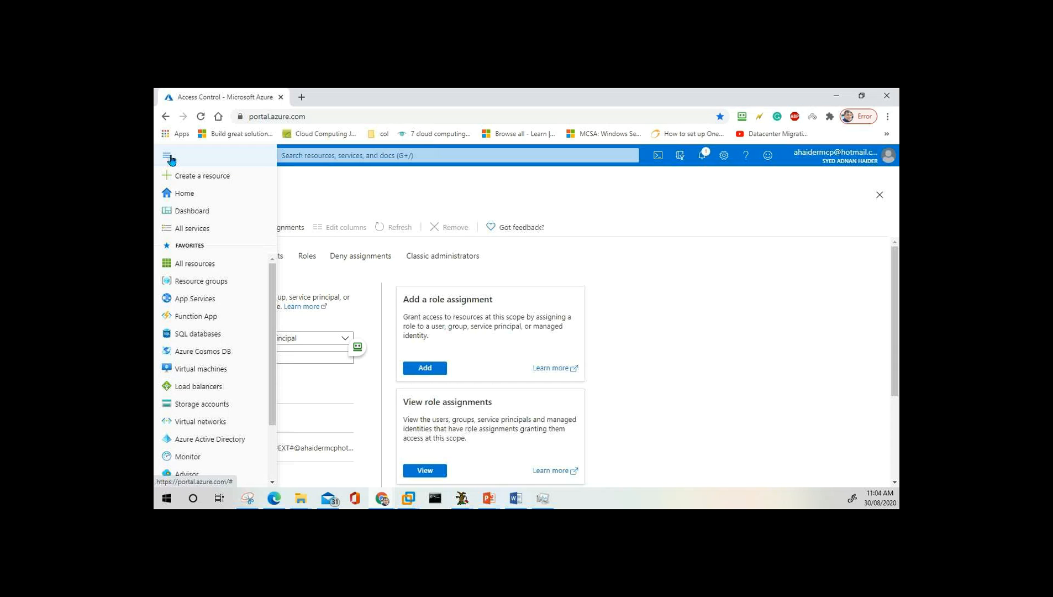
Visit the dashboard, then go to the Azure Home page.
click(205, 213)
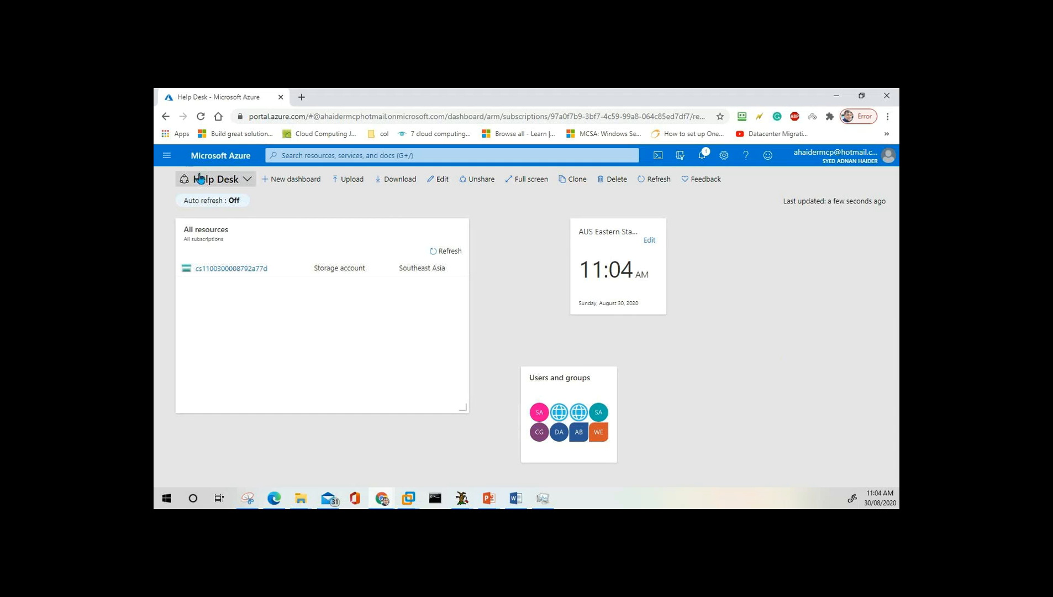
click(167, 155)
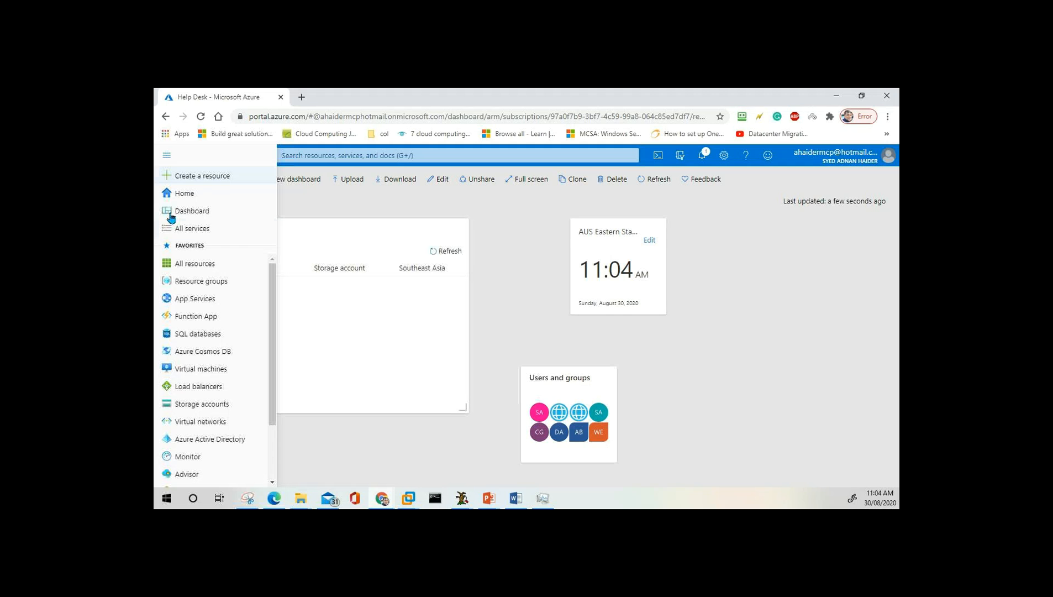
click(185, 195)
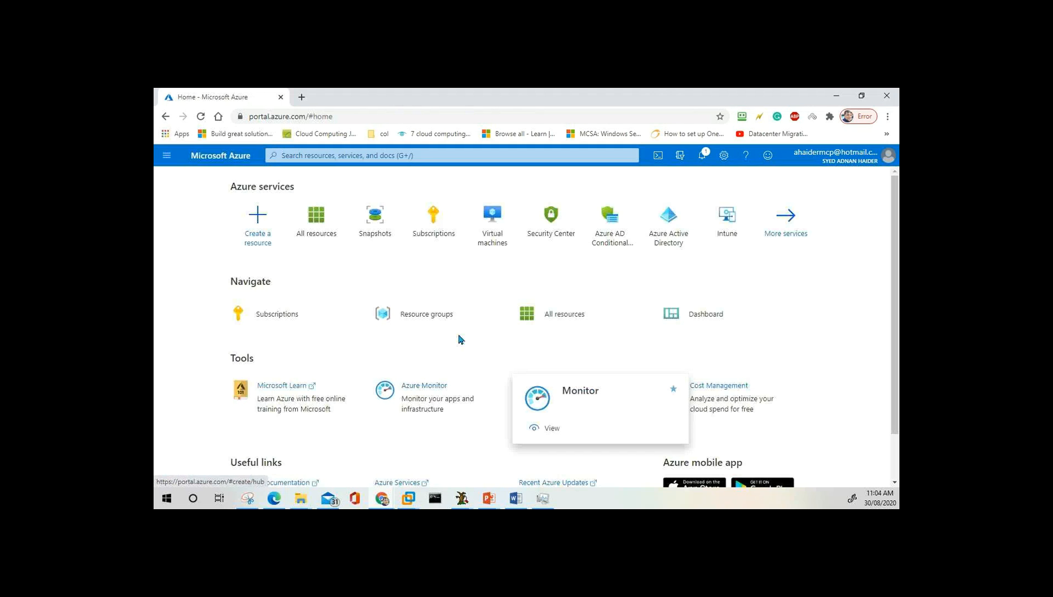
Show All services as the full categorized list and scroll down to the Compute section.
click(167, 157)
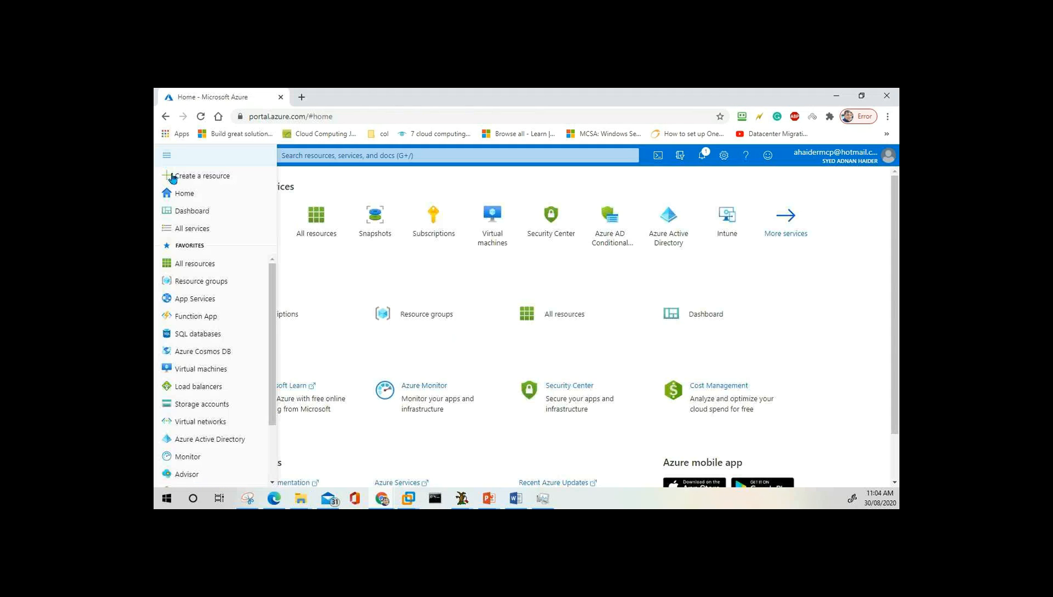
click(198, 233)
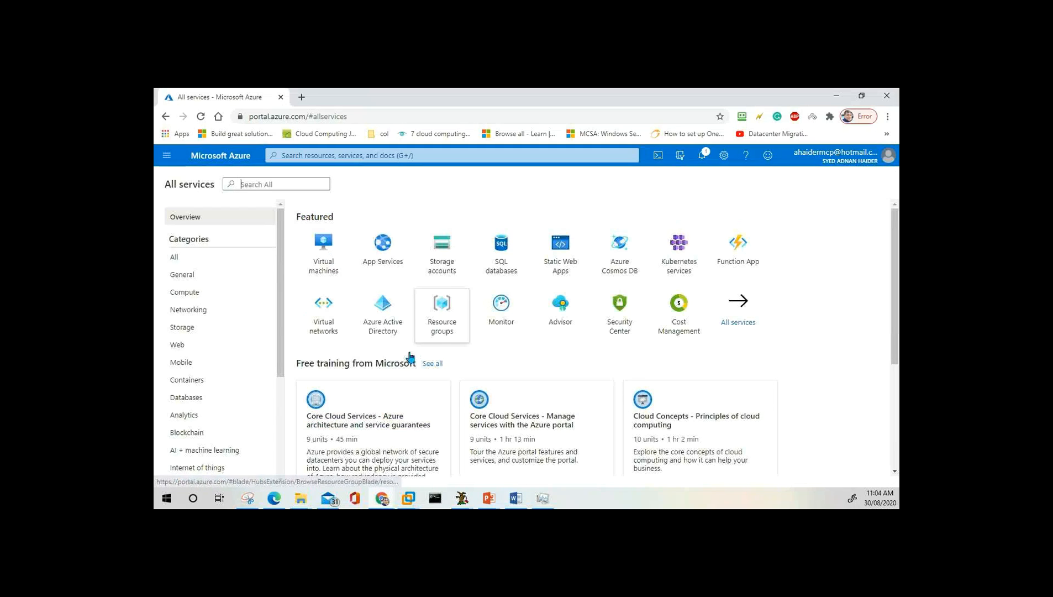
click(748, 318)
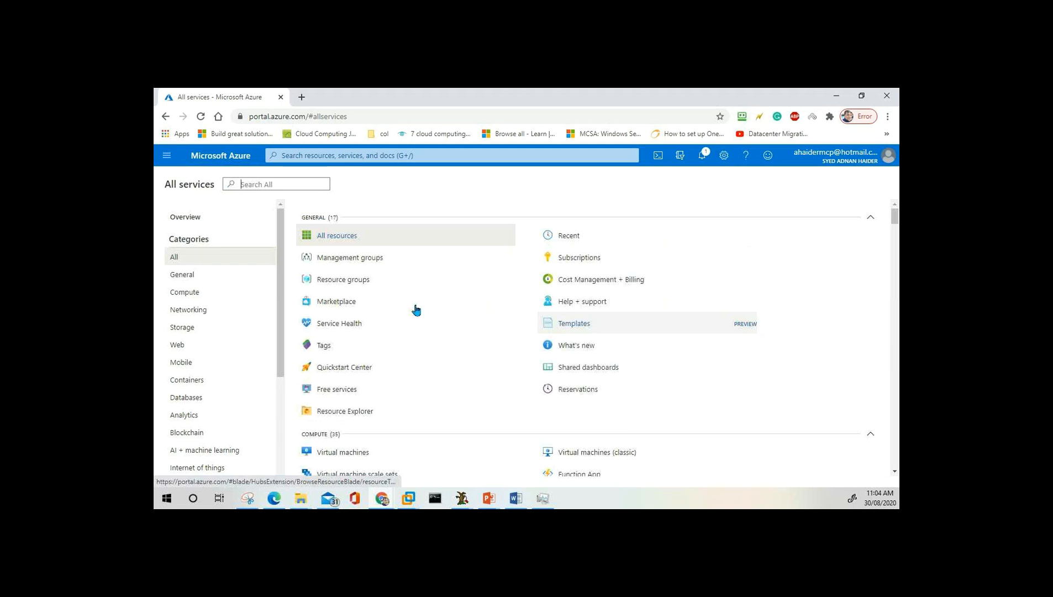
mouse_move(416, 310)
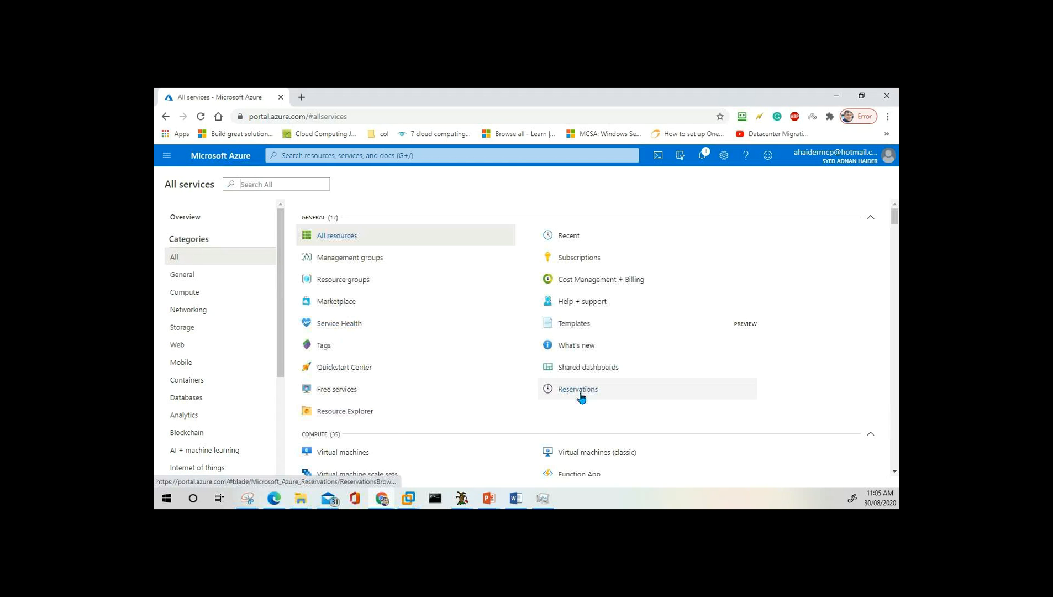
mouse_move(581, 395)
scroll(581, 397, down, 4)
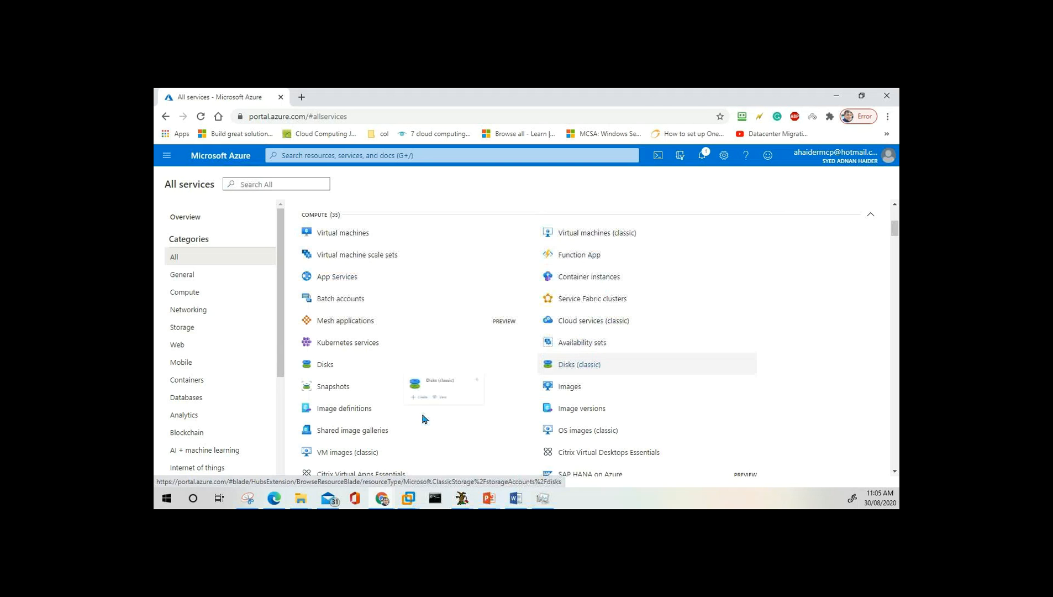
scroll(330, 414, down, 3)
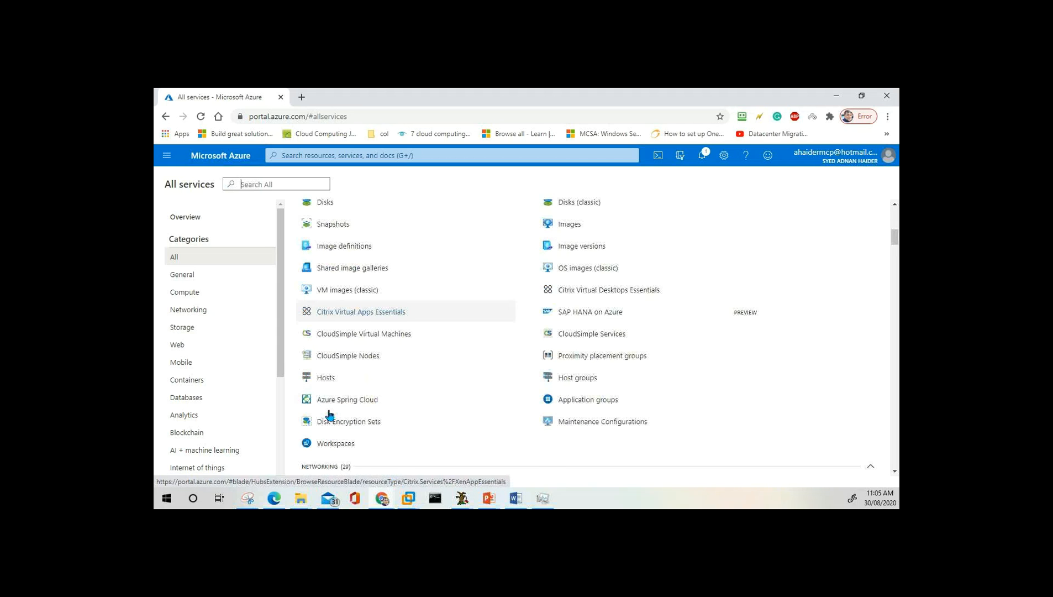
scroll(329, 414, down, 3)
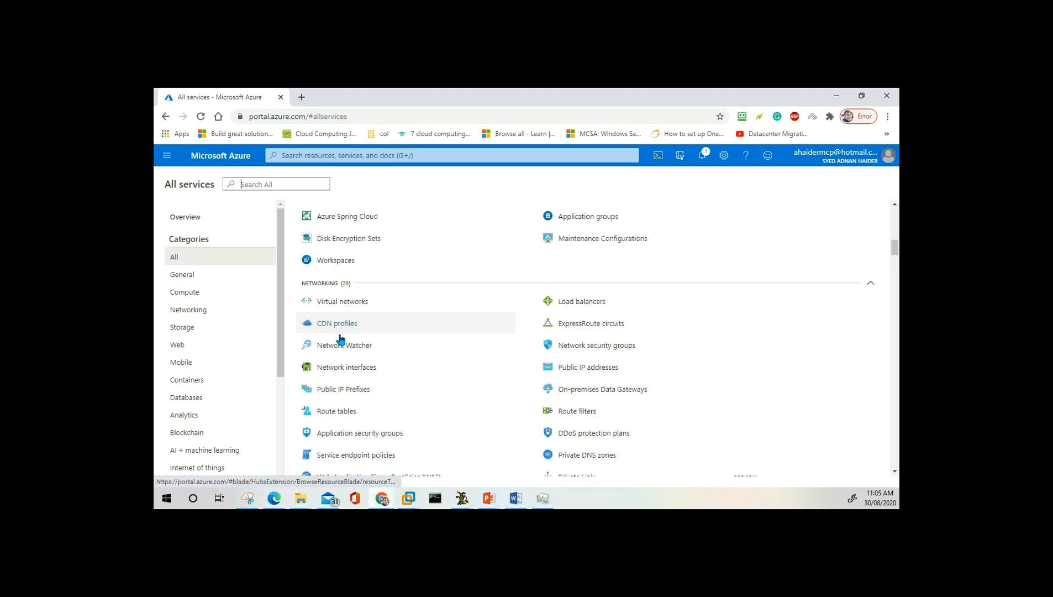
scroll(341, 339, down, 2)
scroll(369, 358, down, 7)
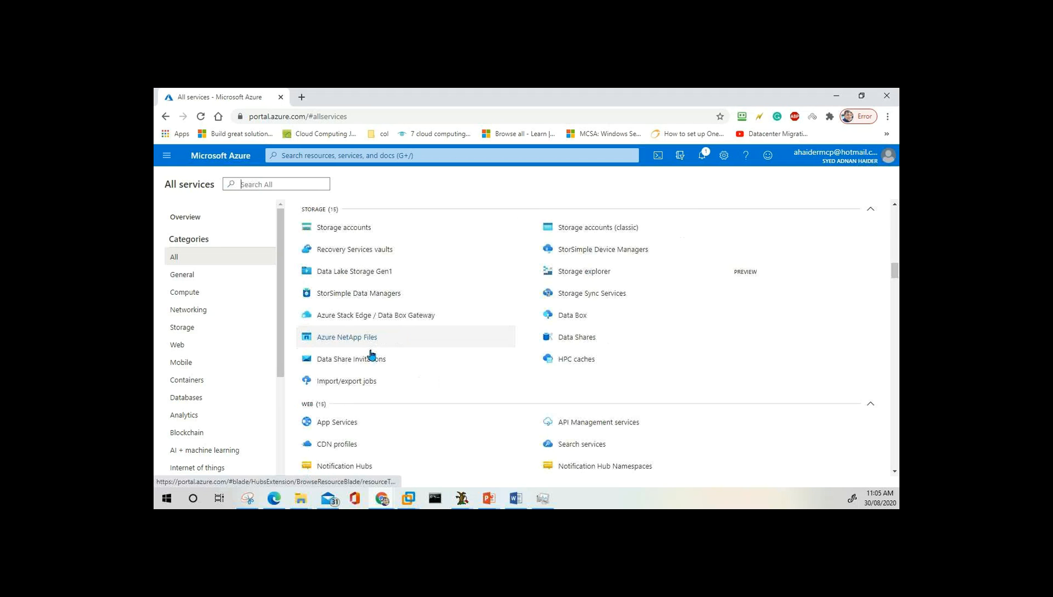
scroll(369, 456, down, 3)
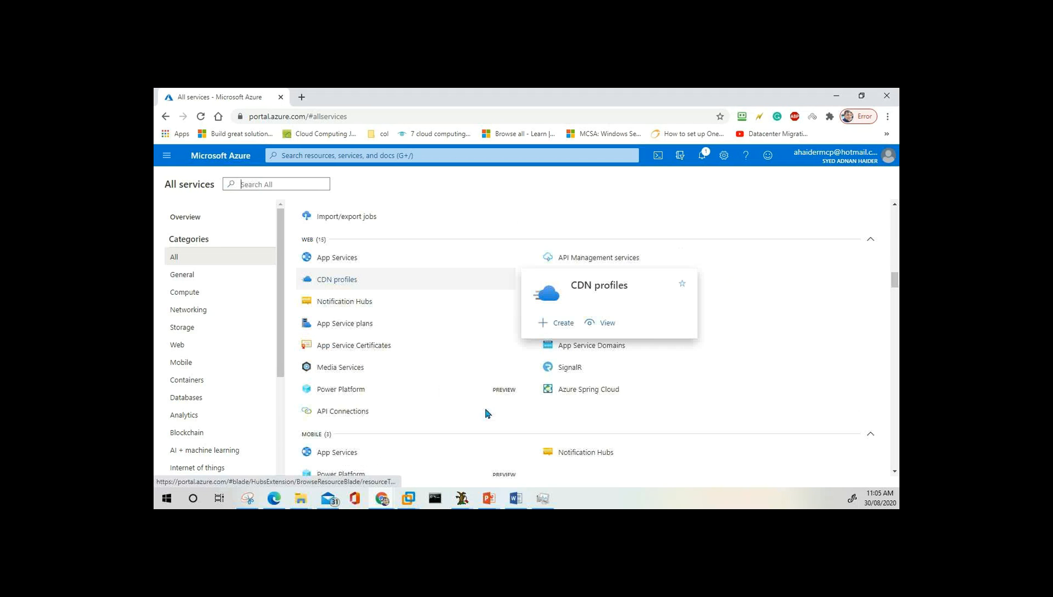
scroll(428, 392, up, 5)
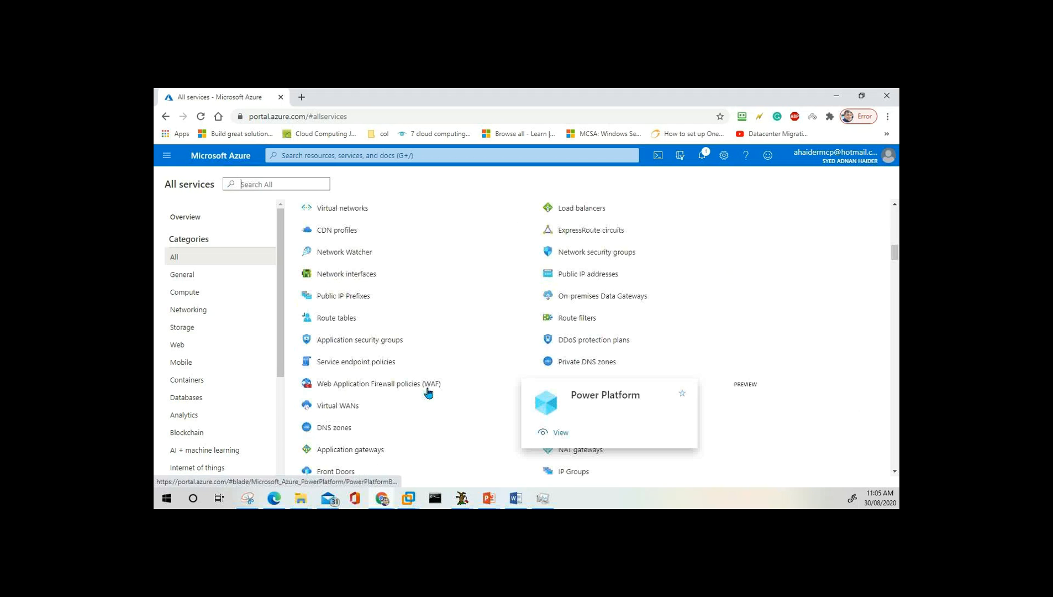
scroll(429, 392, up, 15)
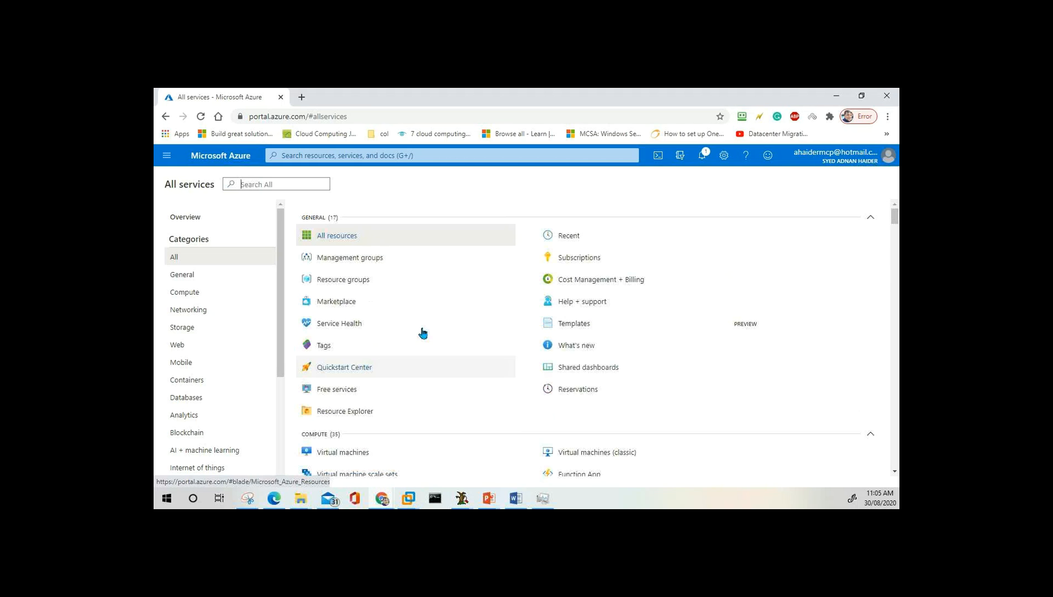
Open Availability sets from the Compute services.
click(265, 183)
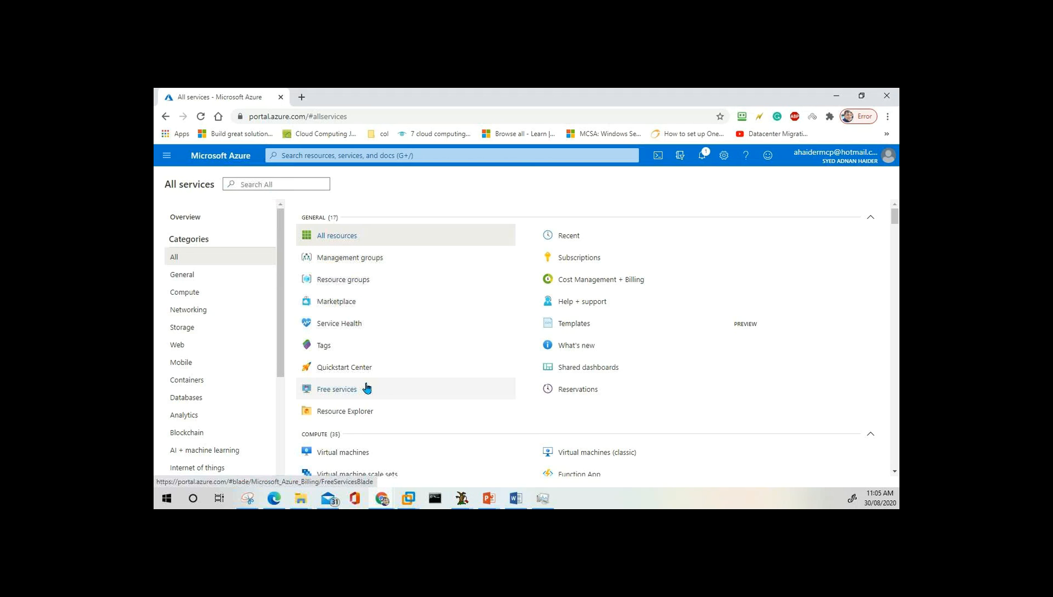
scroll(367, 389, down, 4)
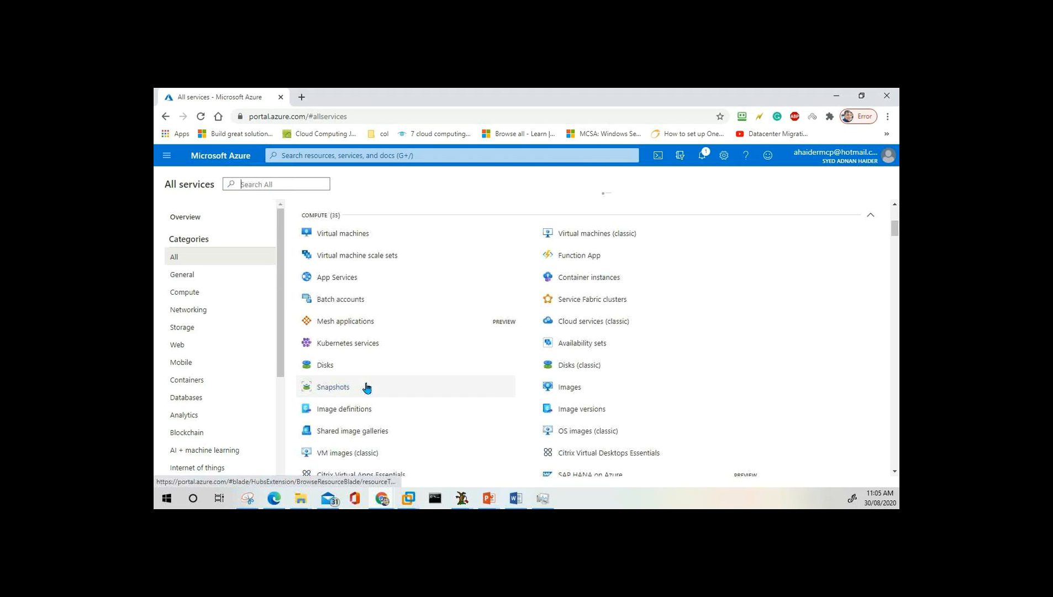
click(592, 346)
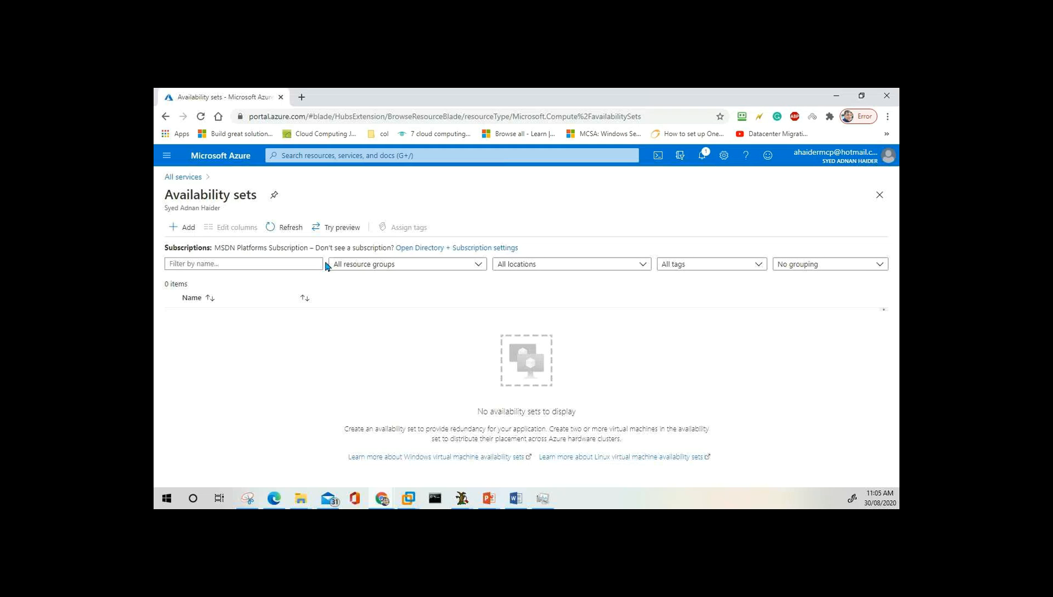
Start pinning Availability sets to a dashboard and browse the available dashboards list.
click(274, 197)
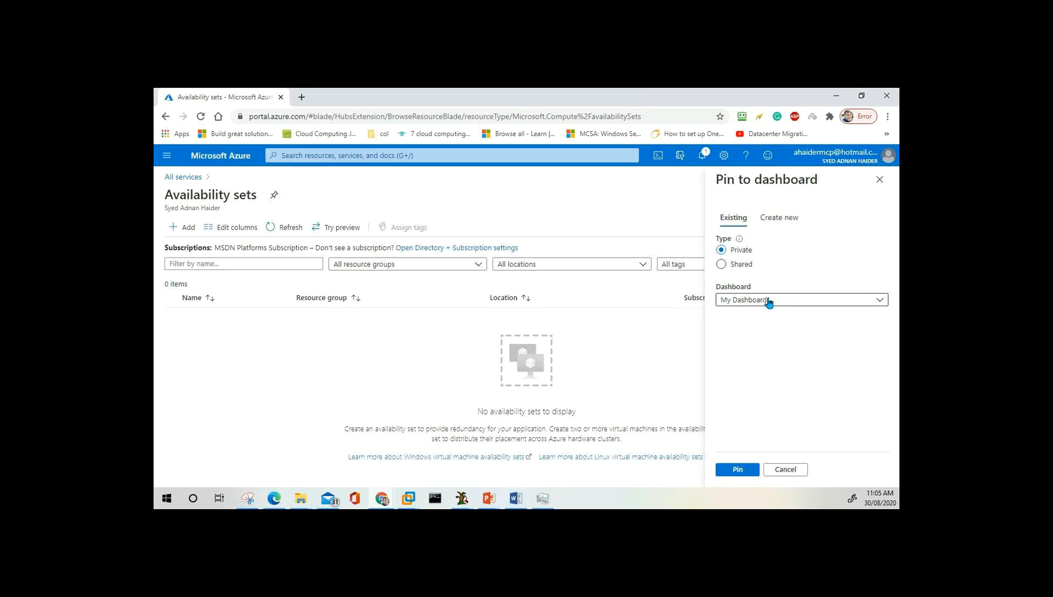
click(785, 305)
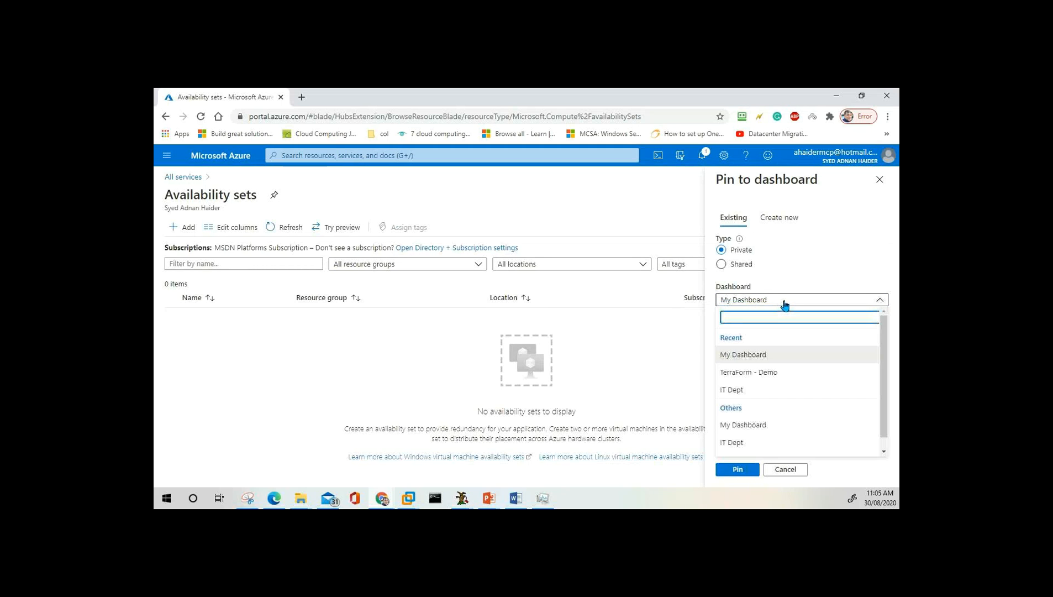
click(786, 304)
click(766, 304)
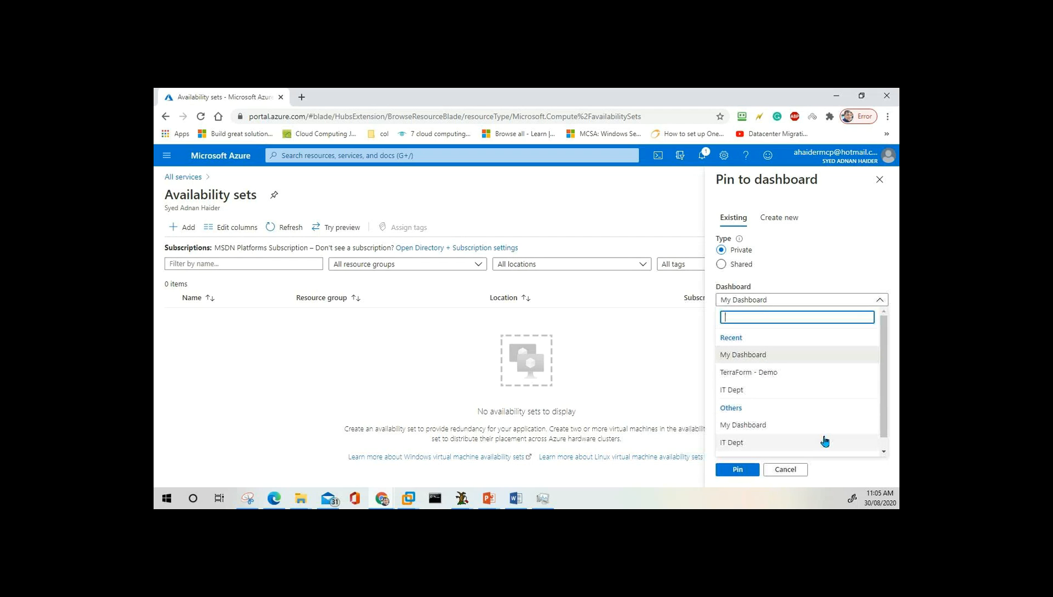
scroll(881, 406, down, 1)
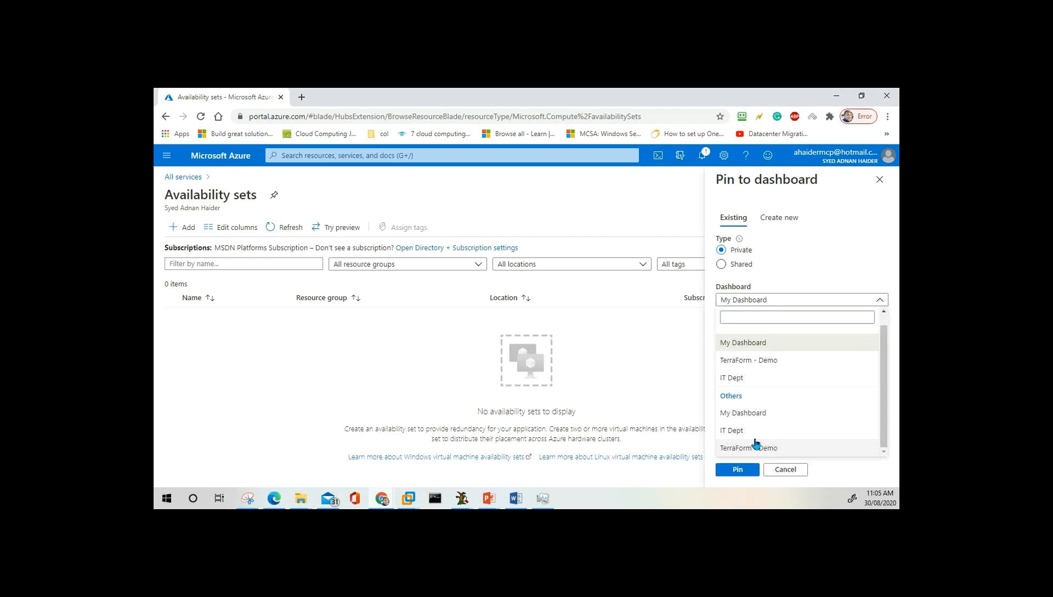
scroll(885, 411, up, 1)
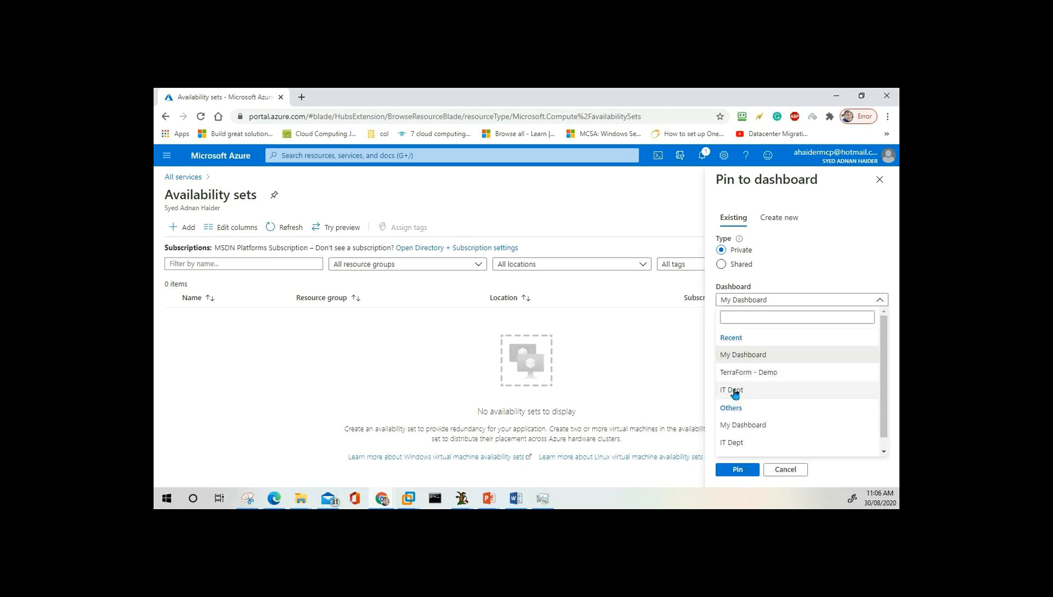
click(806, 303)
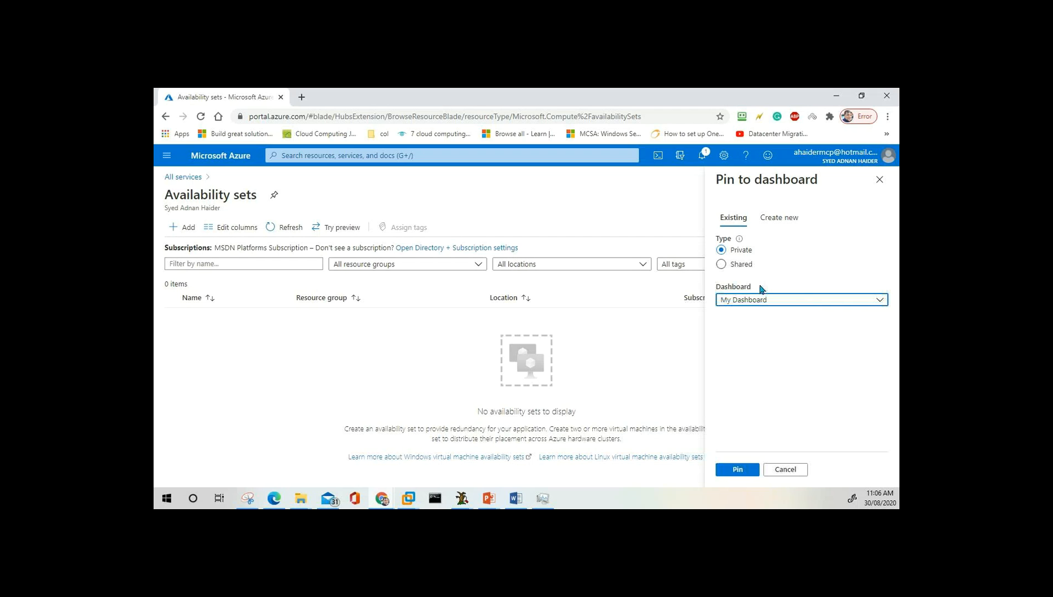
Try a Shared pin target, switch back to Private, and close the pin pane without pinning.
click(722, 264)
click(782, 342)
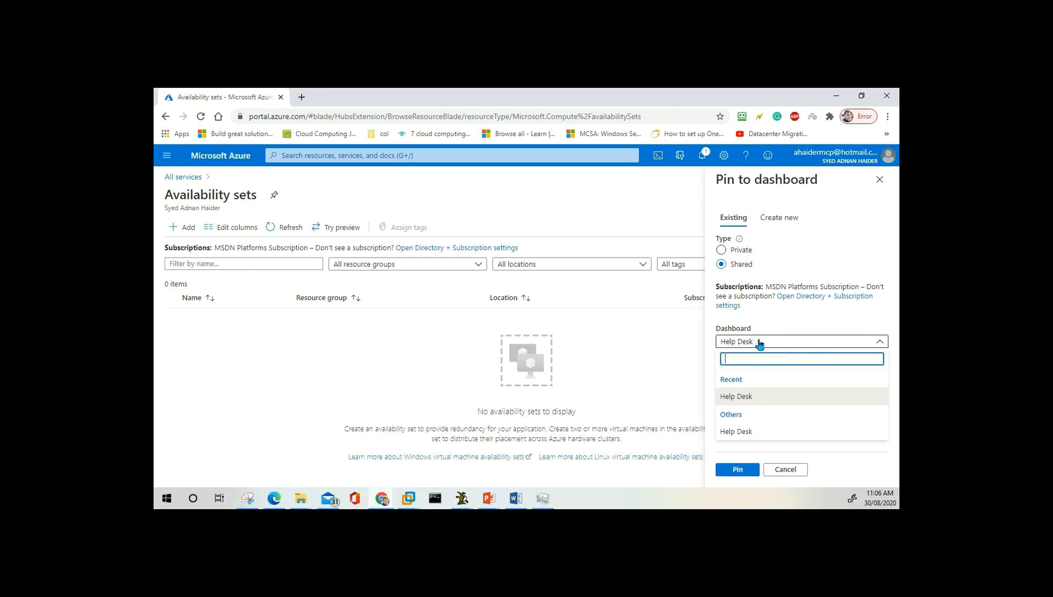
click(740, 256)
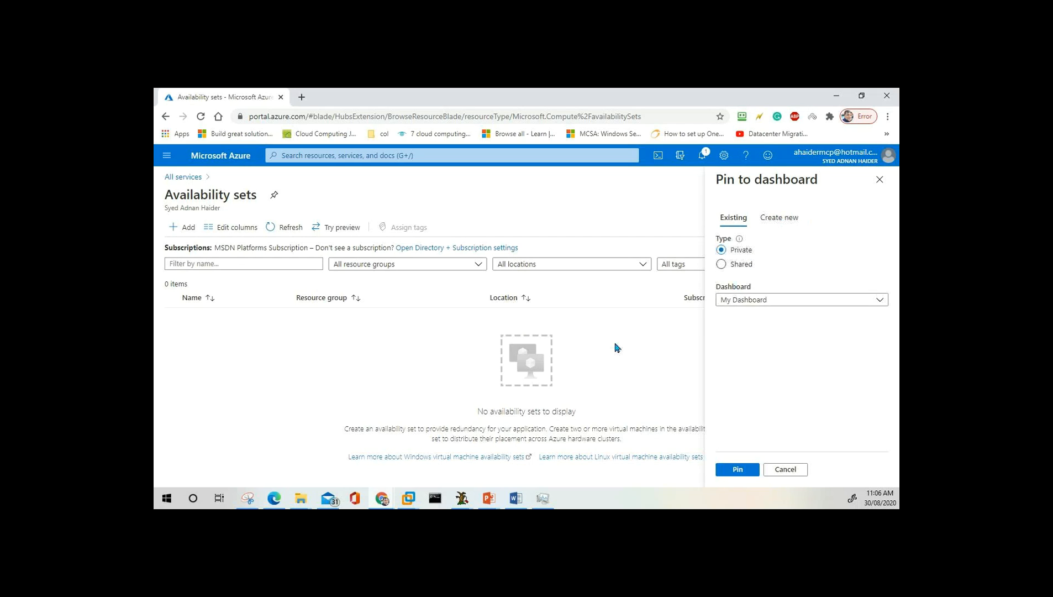
click(167, 157)
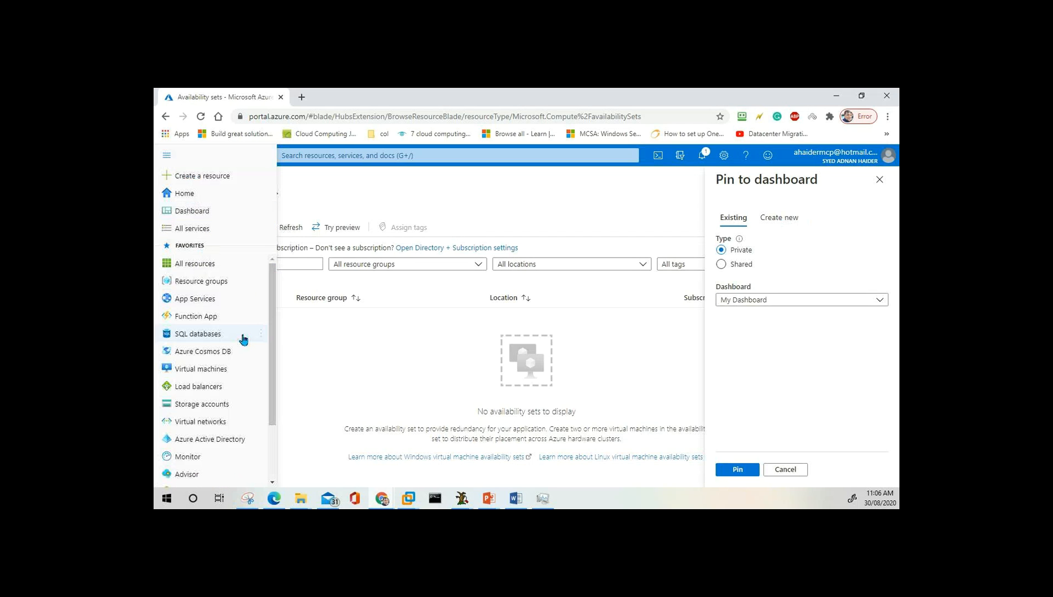
click(460, 348)
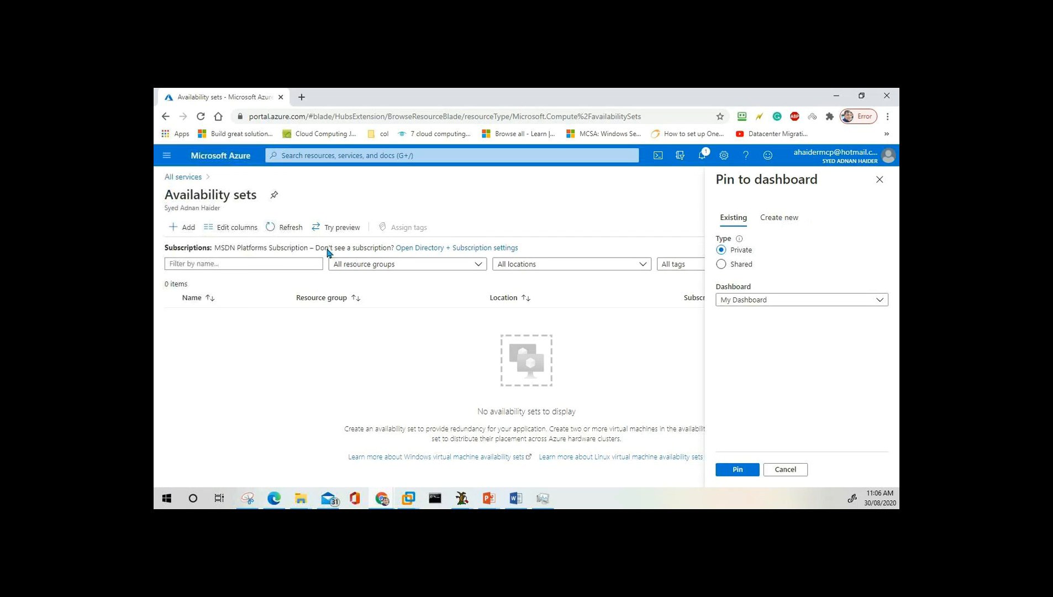
click(167, 157)
click(879, 180)
click(879, 180)
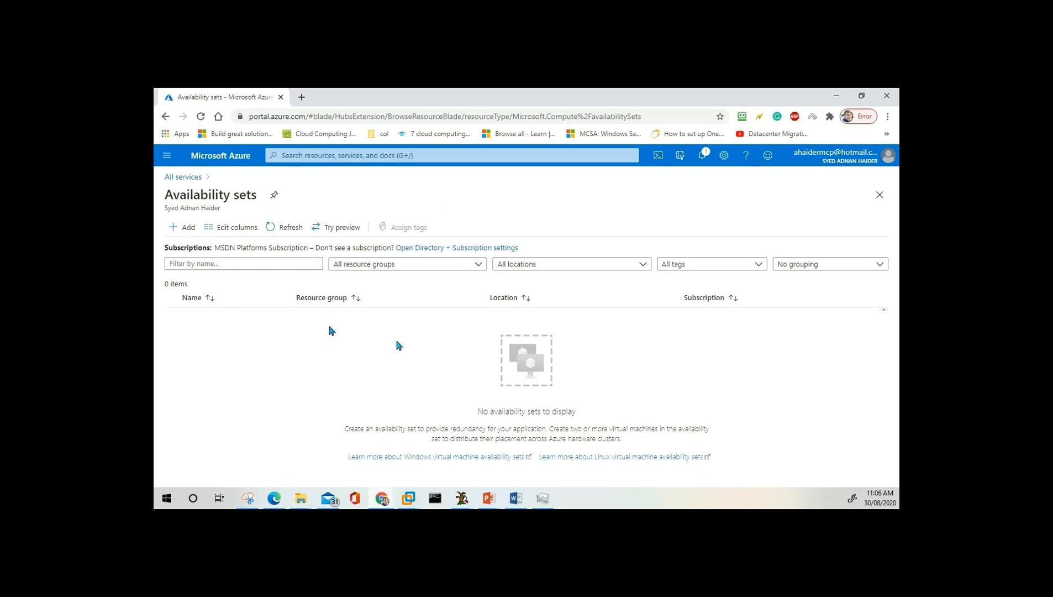
Choose Home from the portal menu to return to the Azure Home page.
click(167, 156)
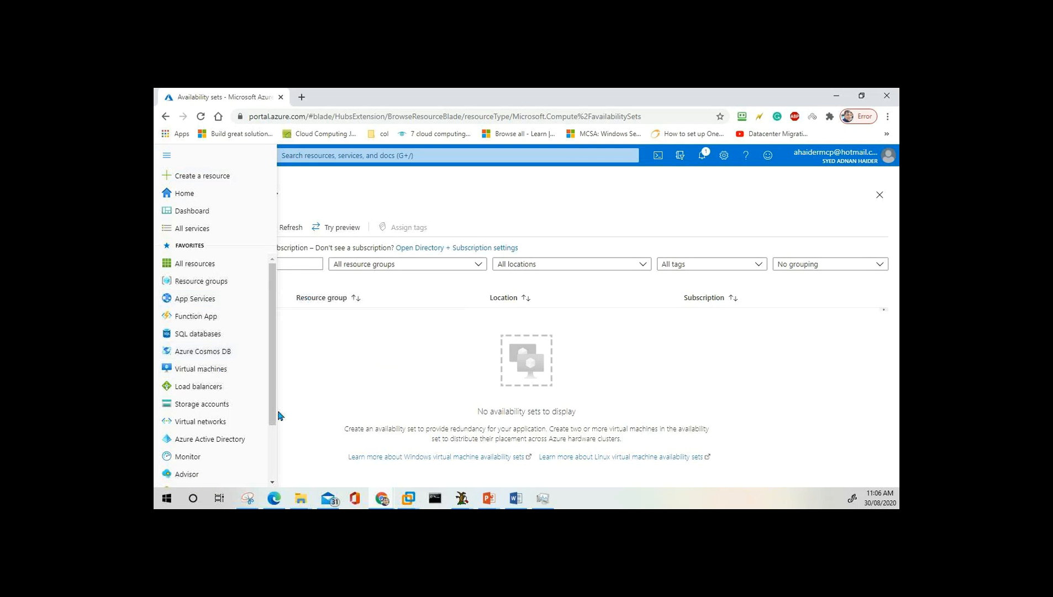
mouse_move(272, 413)
mouse_down()
mouse_move(272, 423)
mouse_move(272, 391)
mouse_up()
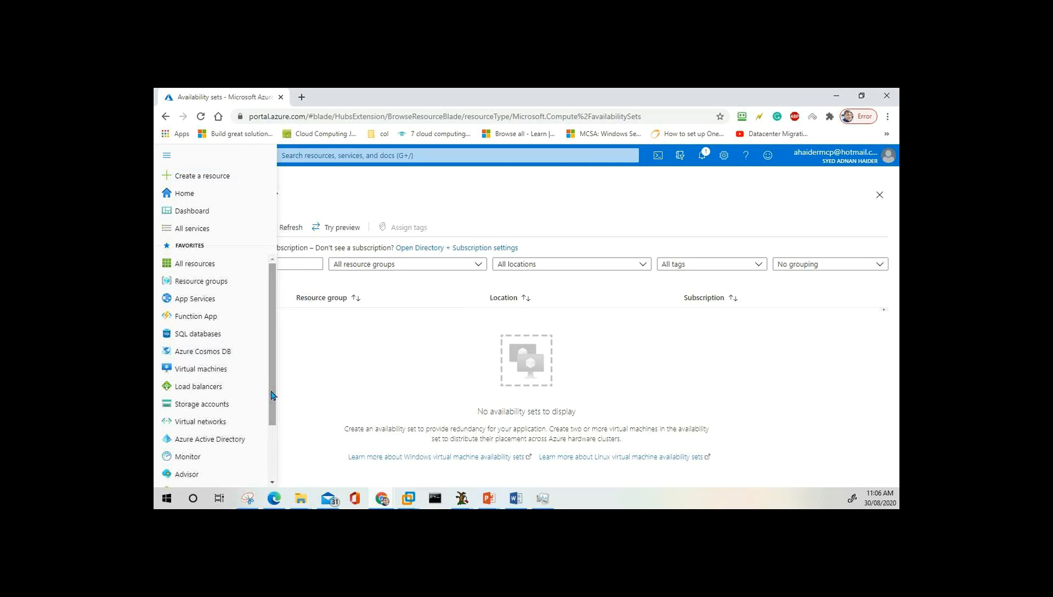
click(391, 341)
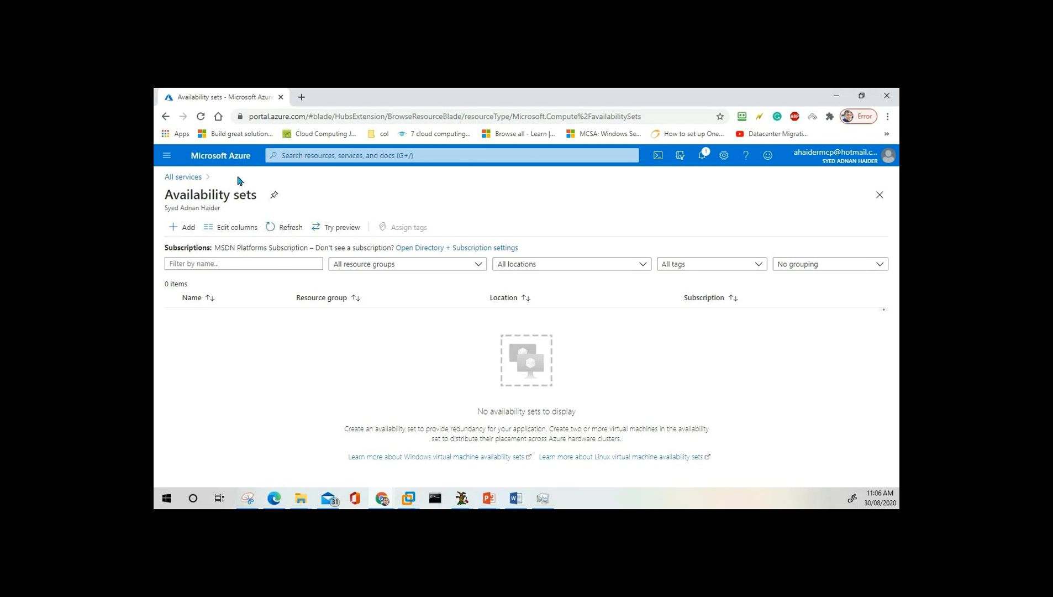
click(166, 157)
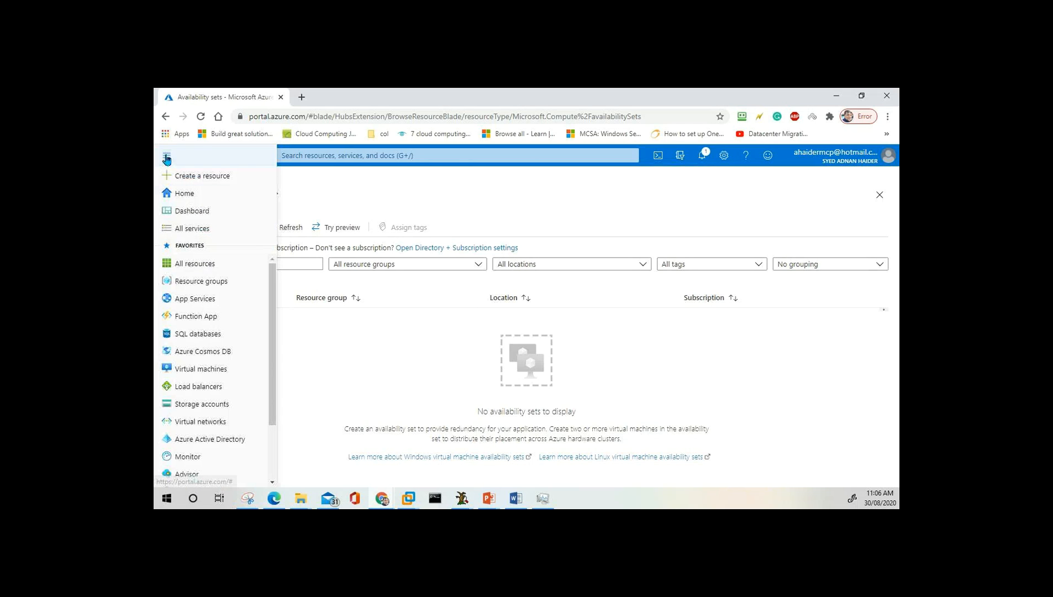
click(185, 193)
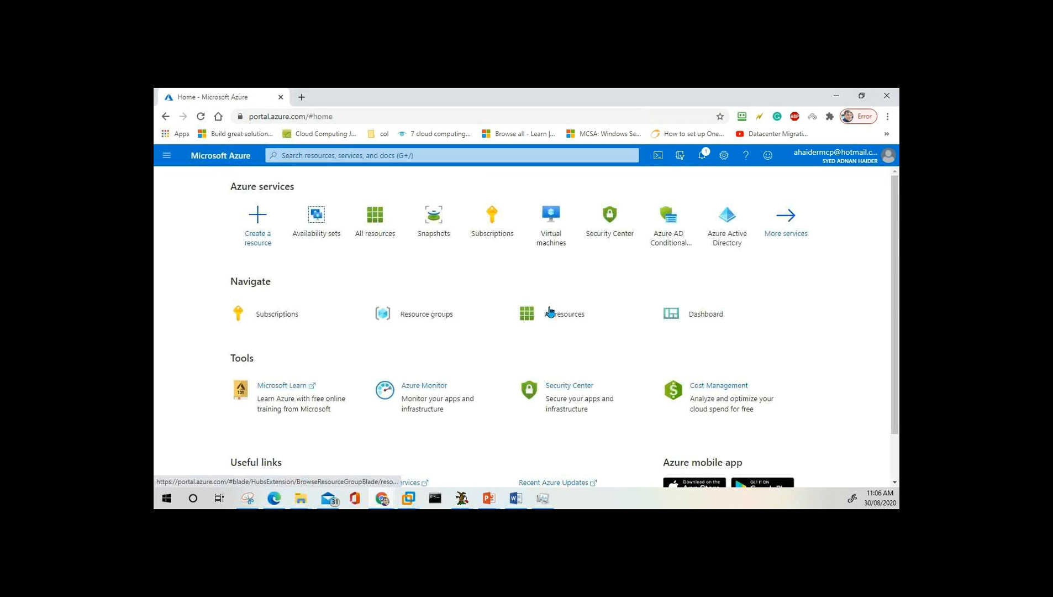
Open All resources, showing the Help Desk shared dashboard and the Southeast Asia storage account.
click(567, 324)
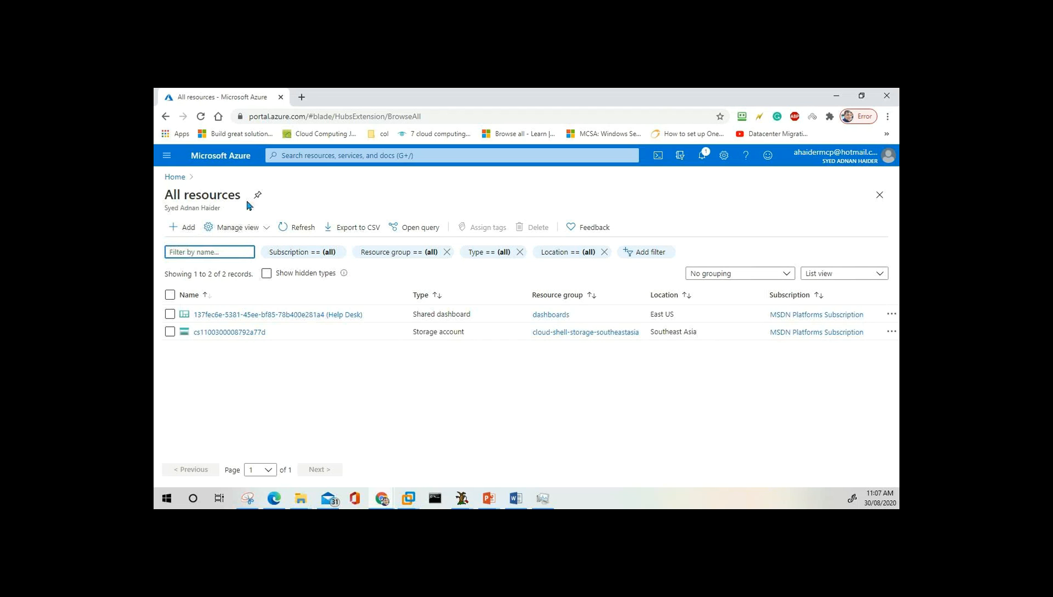
click(168, 159)
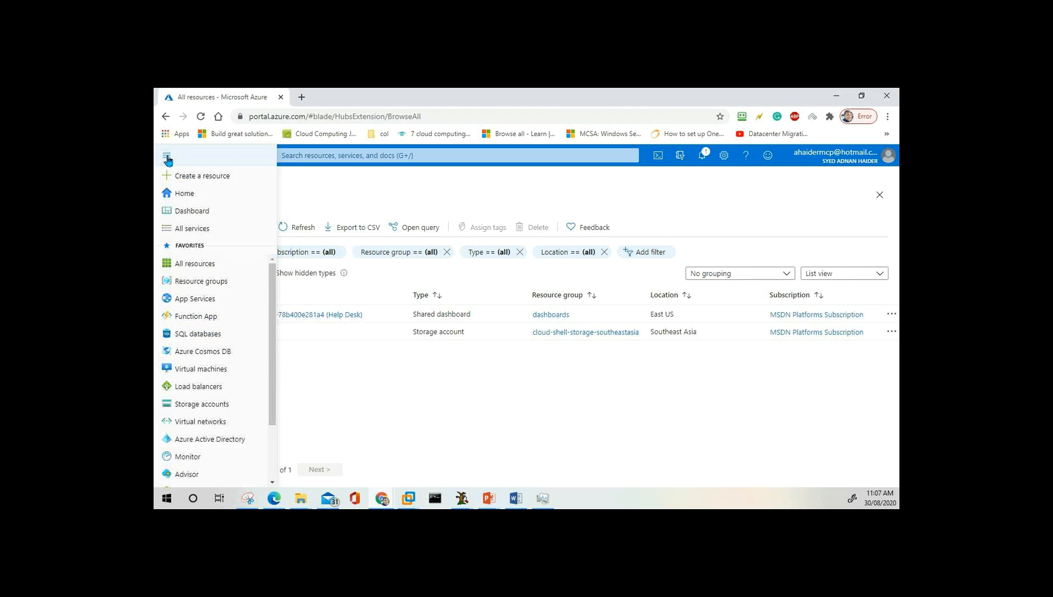
mouse_move(200, 376)
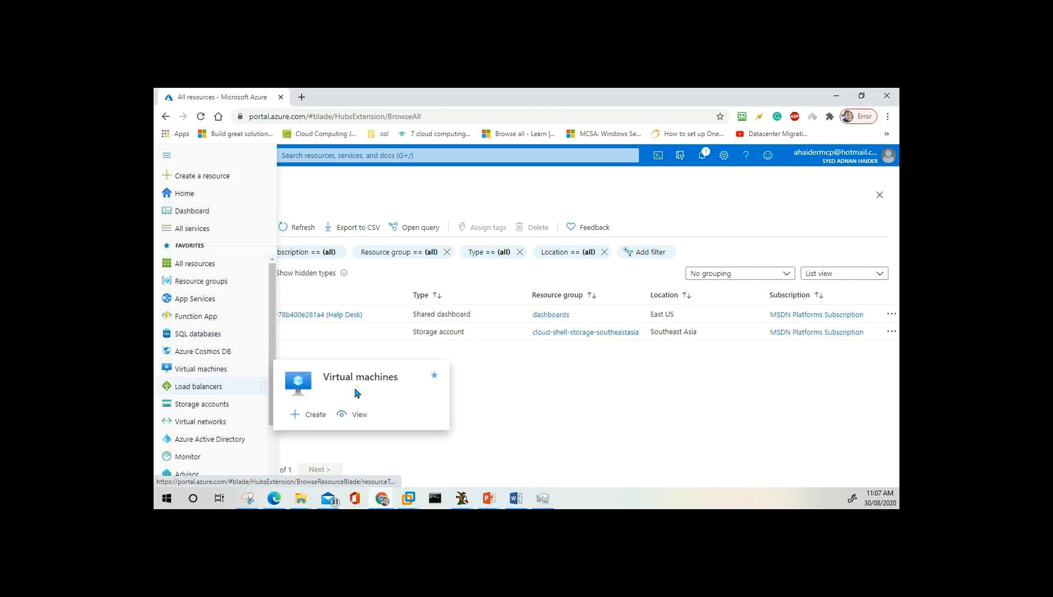
click(516, 391)
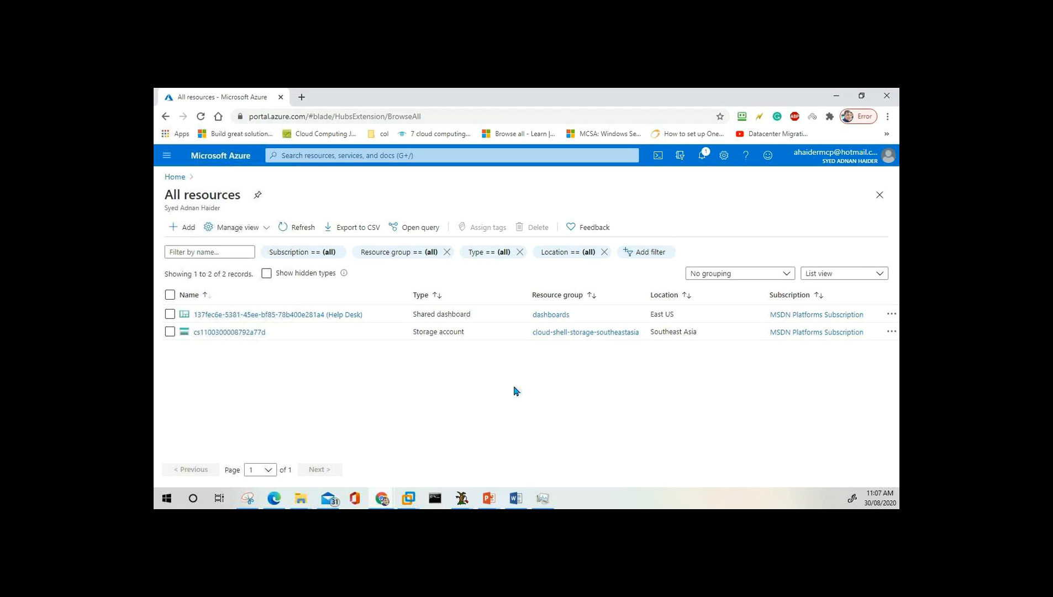
click(315, 151)
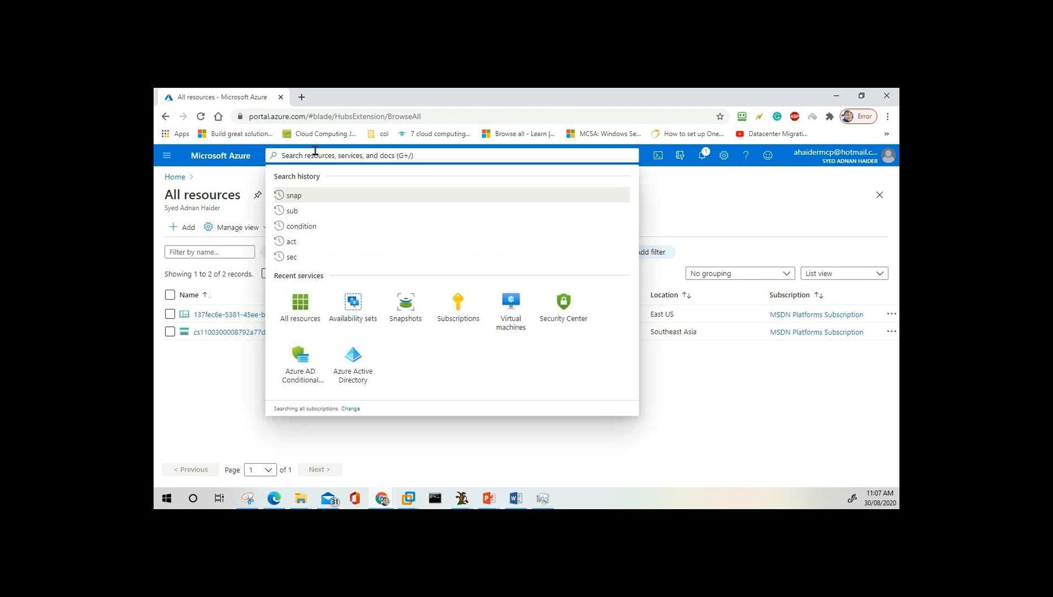
text(vir)
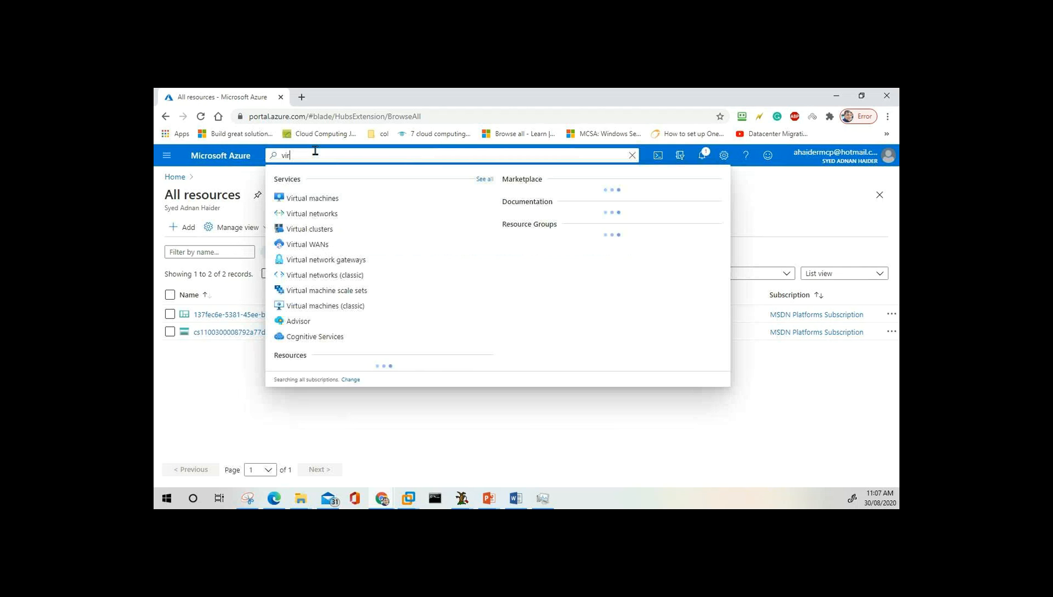
click(210, 405)
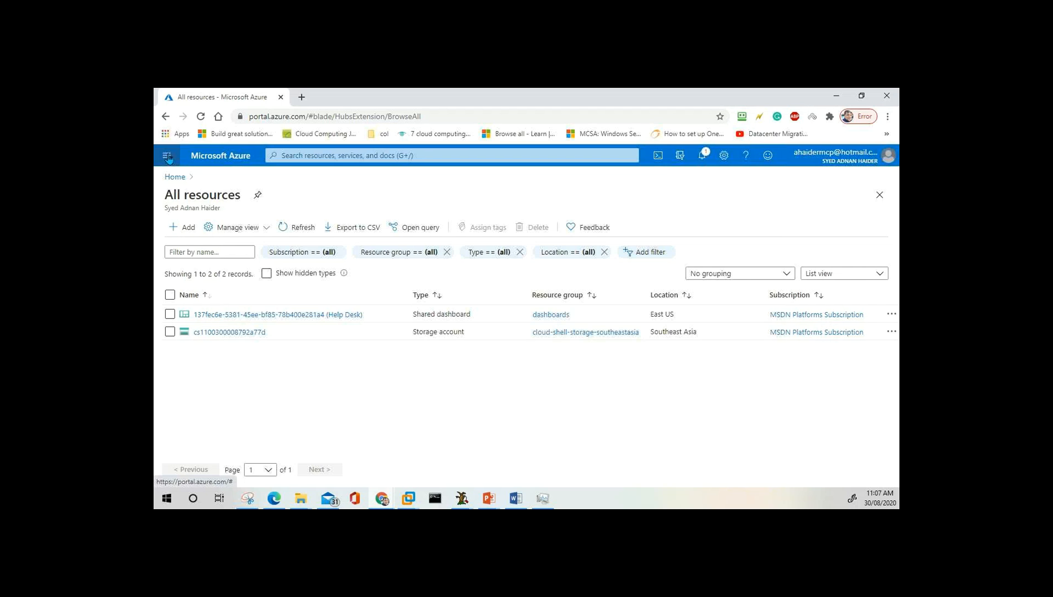
click(168, 157)
mouse_move(224, 376)
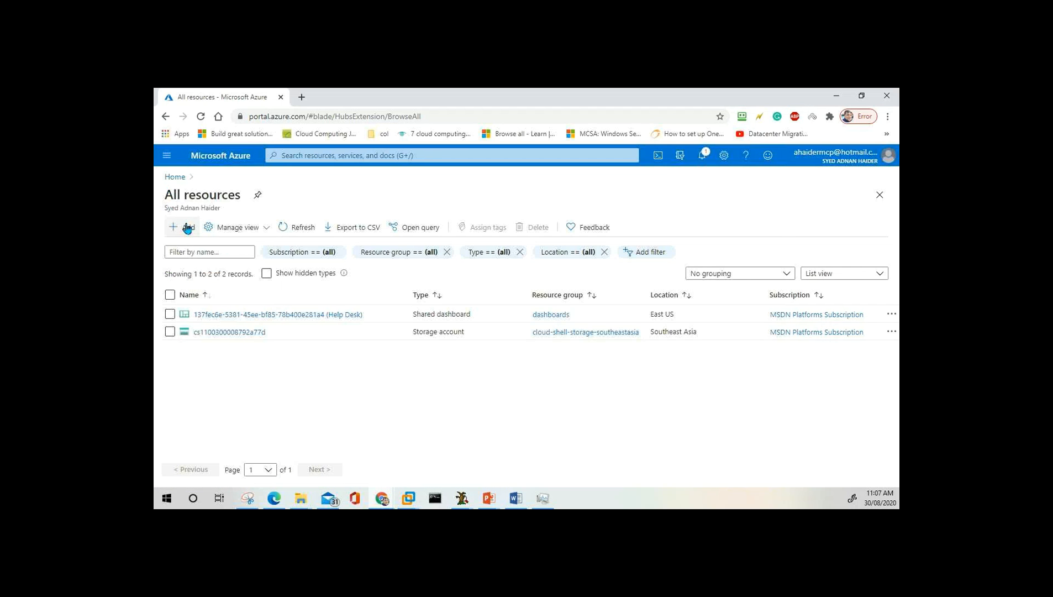
click(183, 228)
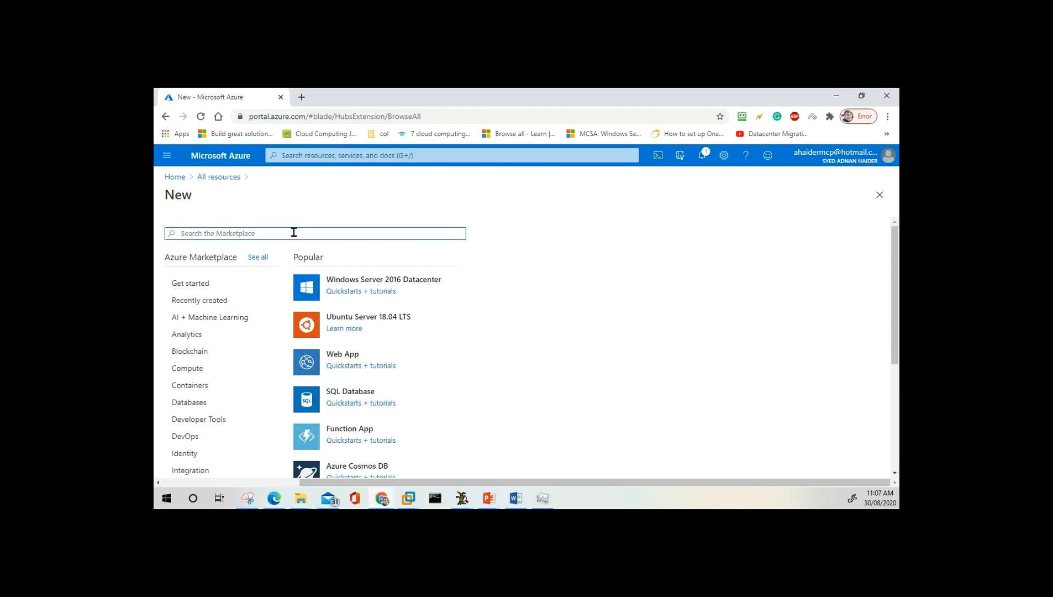
Search the Marketplace for 'vir', dismiss the suggestions, and go back via the Home breadcrumb.
text(vi)
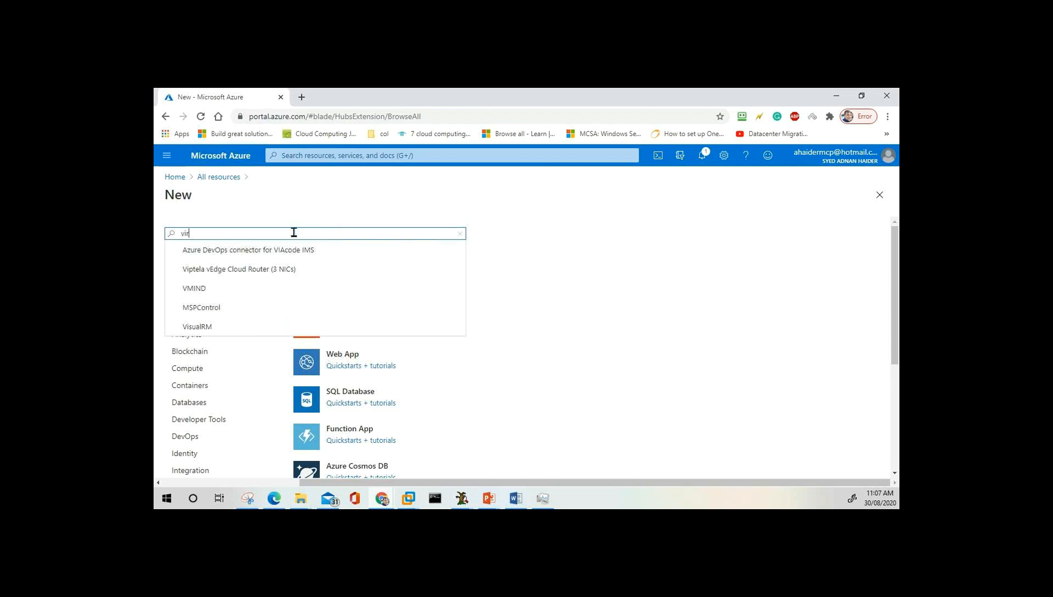
text(r)
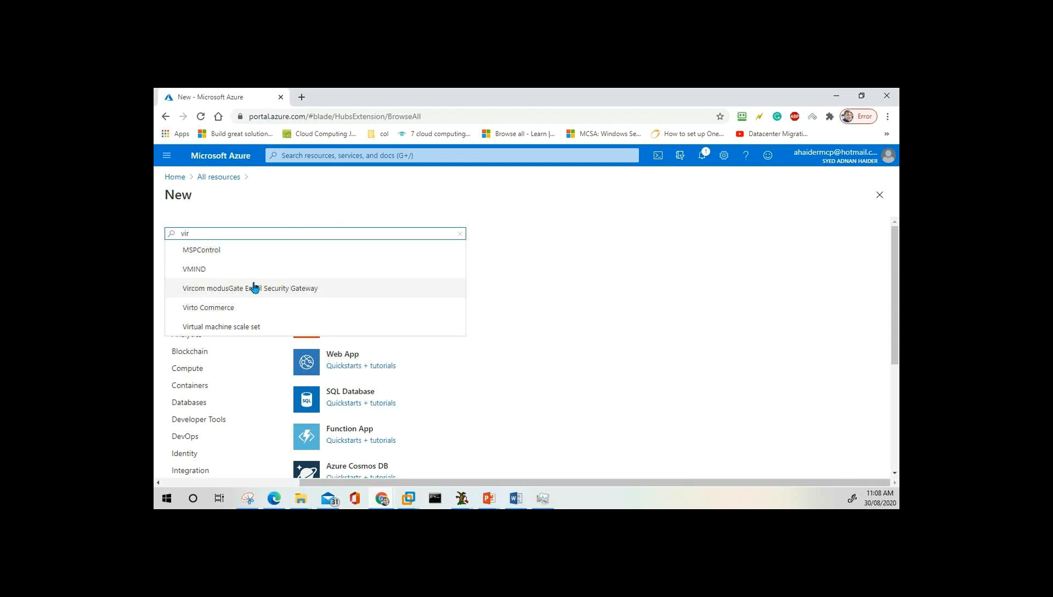
scroll(253, 287, down, 4)
scroll(253, 286, up, 4)
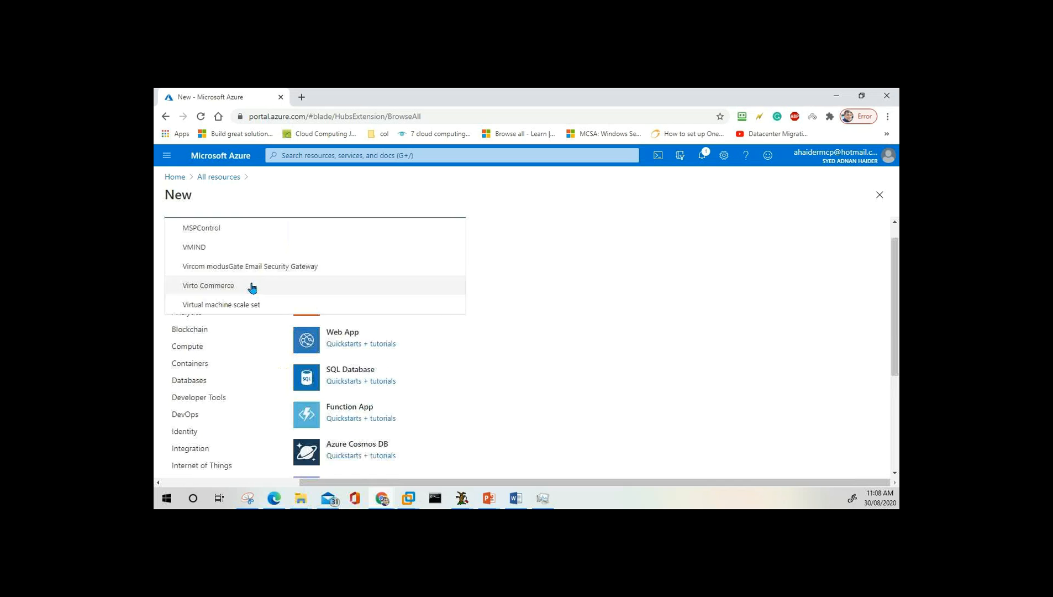
click(338, 341)
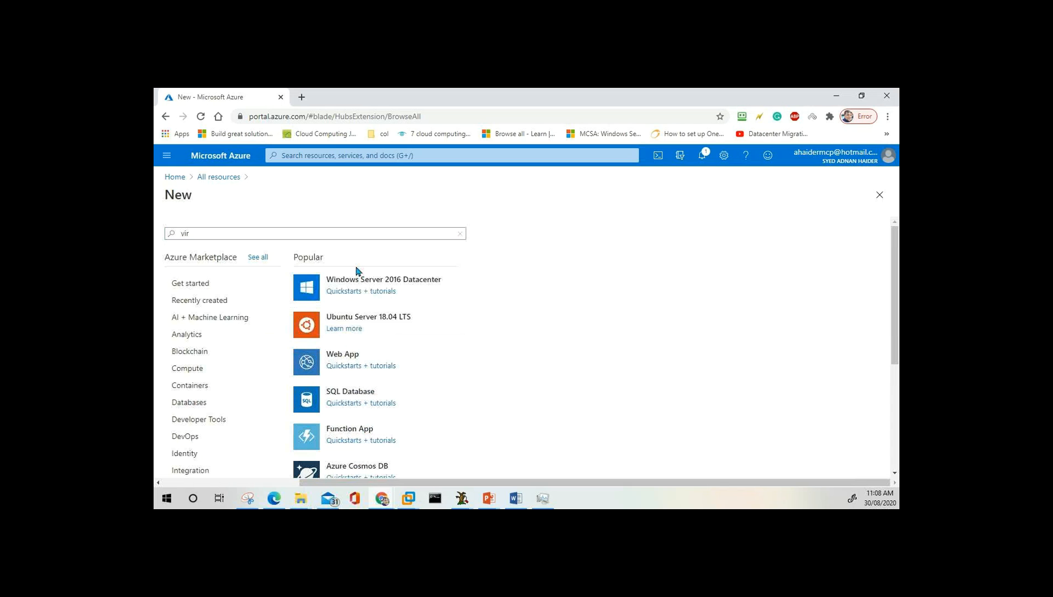
click(174, 179)
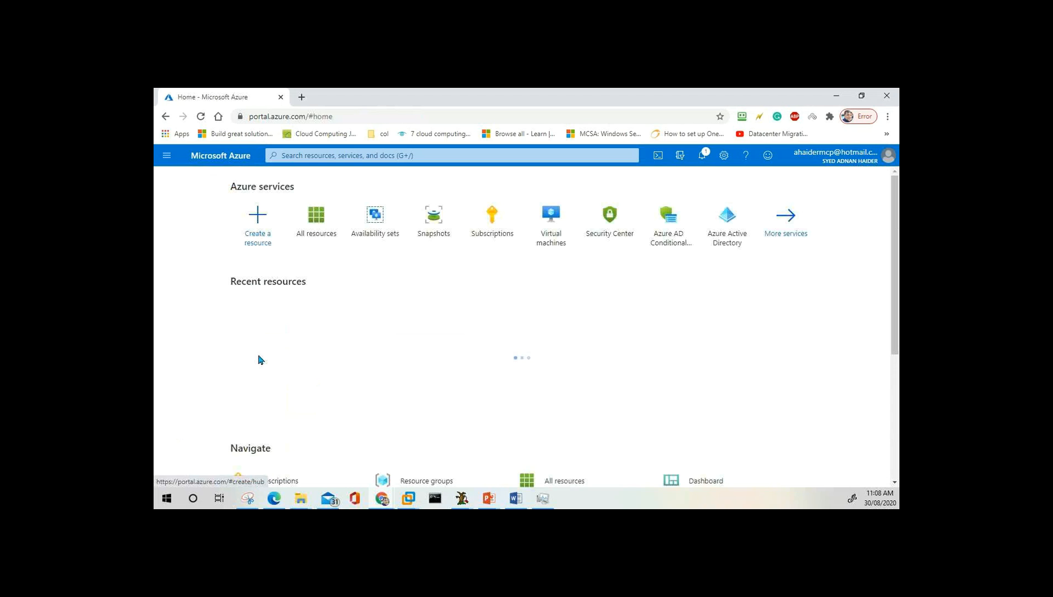
Go to the Virtual machines page, which shows 0 items.
click(553, 233)
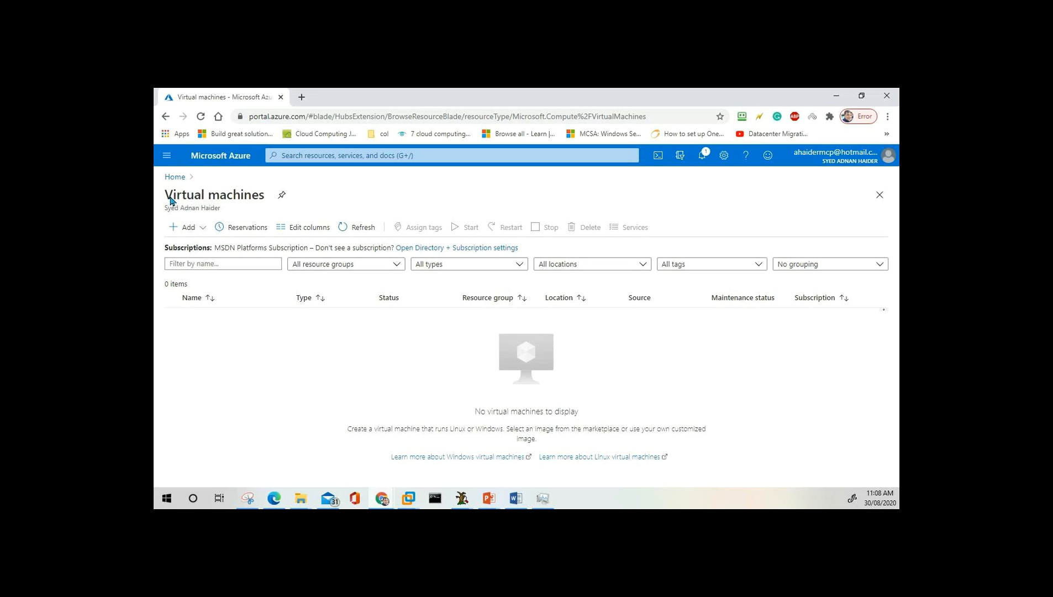
Add a new virtual machine and review its Basics defaults: Canada Central, Ubuntu Server 18.04 LTS.
click(188, 228)
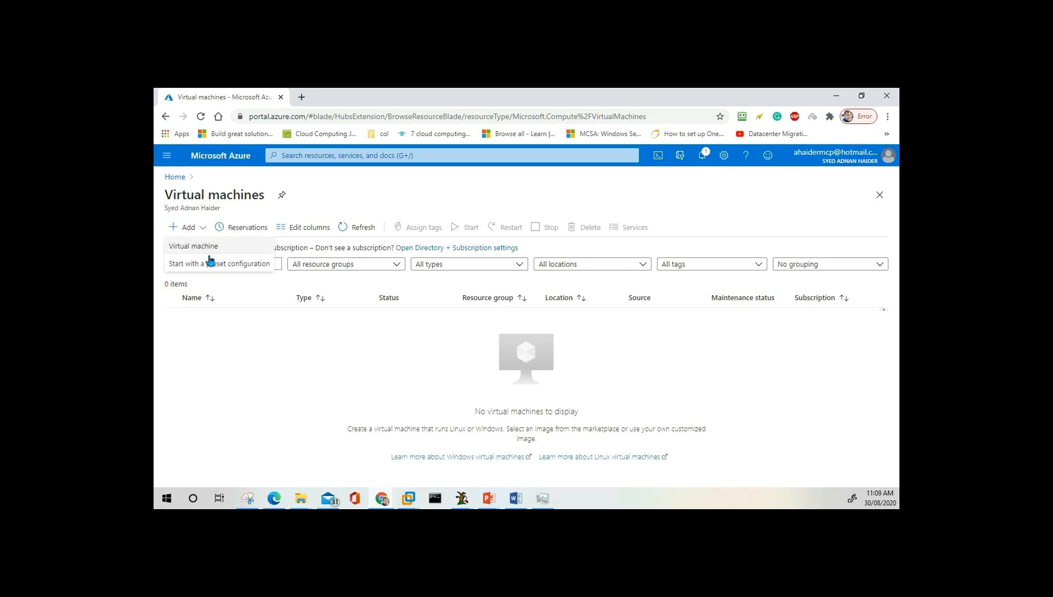
click(210, 246)
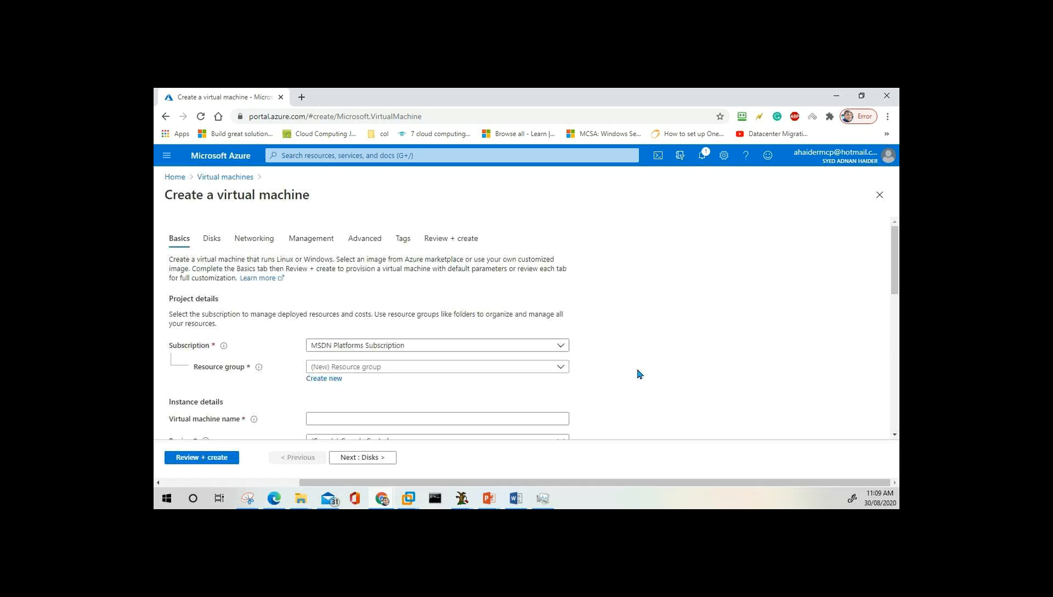
scroll(394, 307, down, 1)
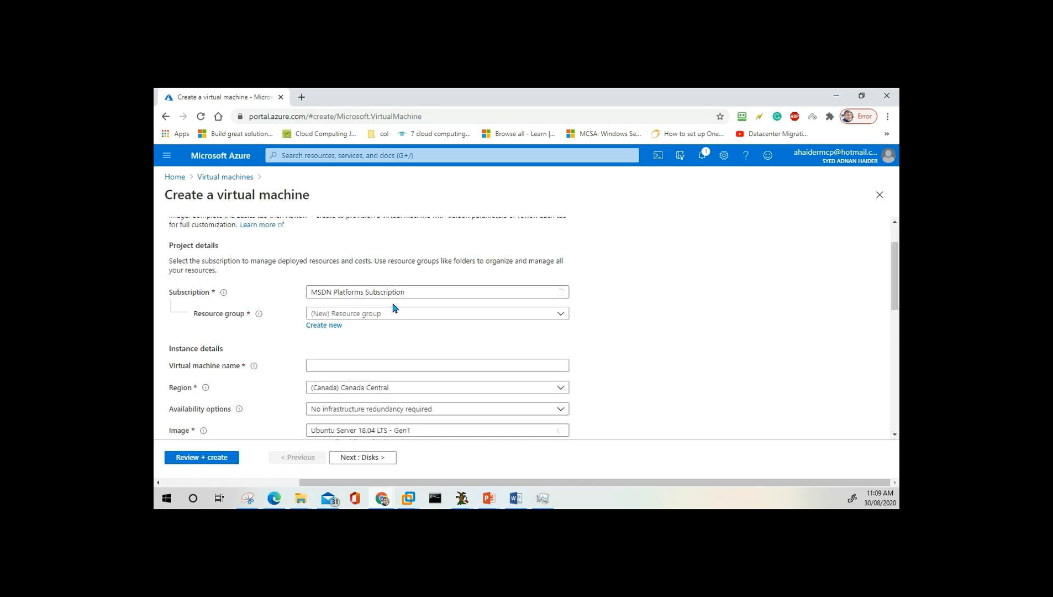
scroll(394, 308, up, 1)
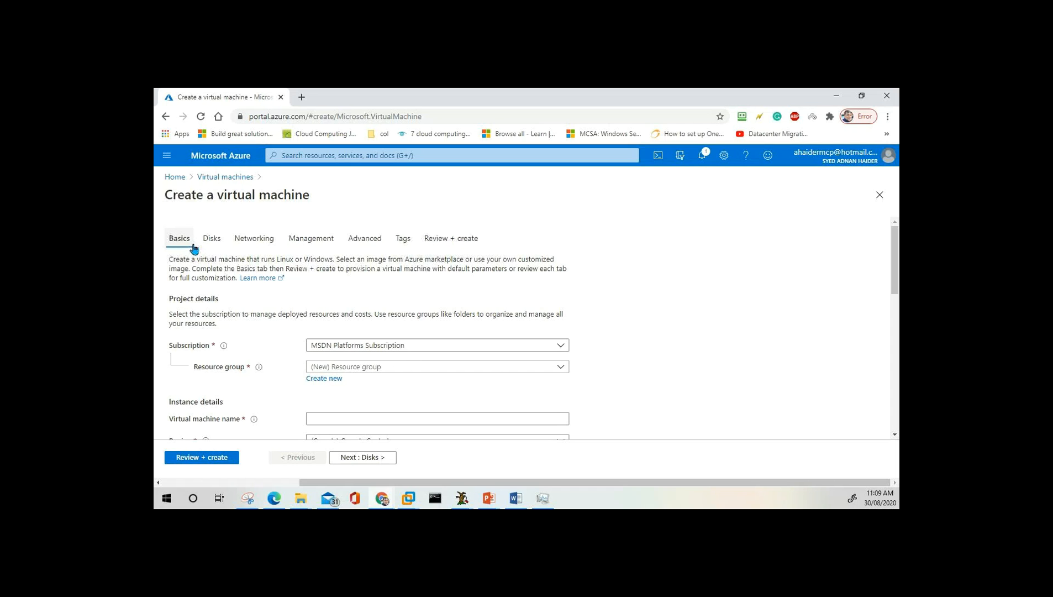
scroll(341, 299, down, 1)
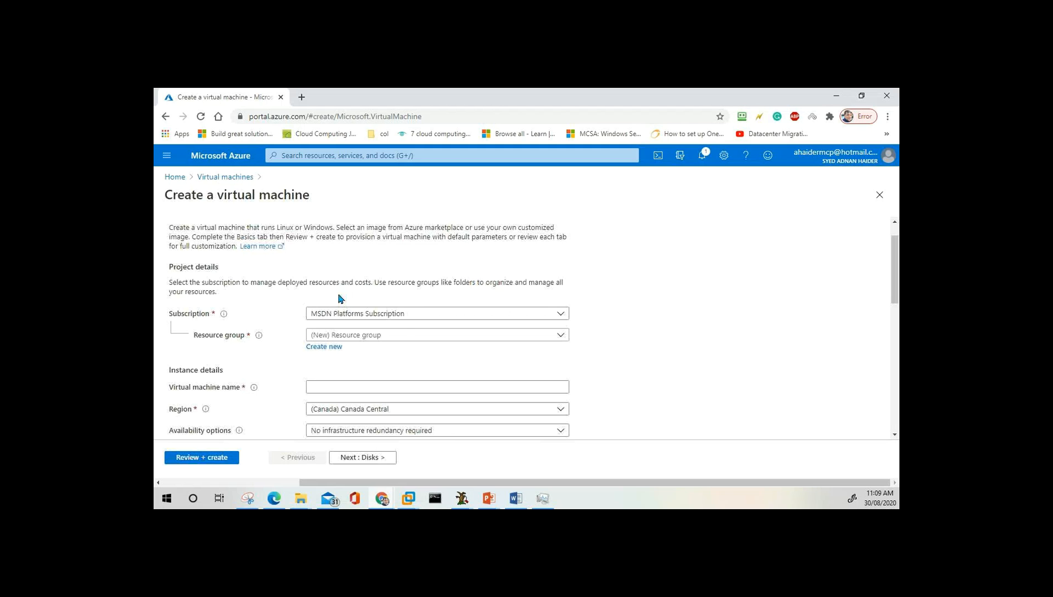
scroll(341, 299, down, 10)
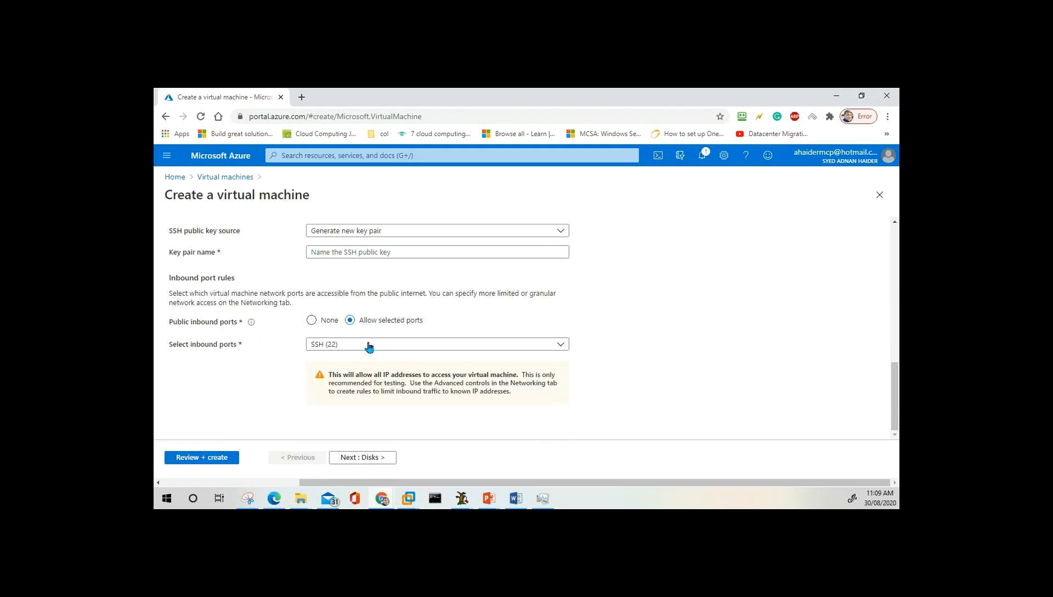
scroll(369, 346, up, 10)
scroll(368, 340, down, 1)
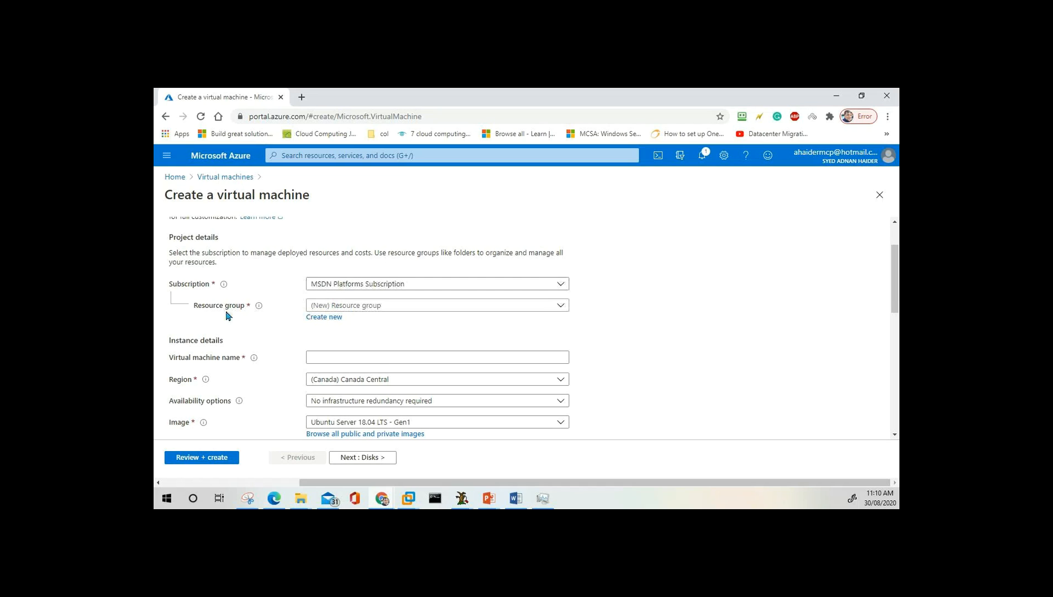
Create a new resource group named ITDept for the virtual machine.
click(415, 307)
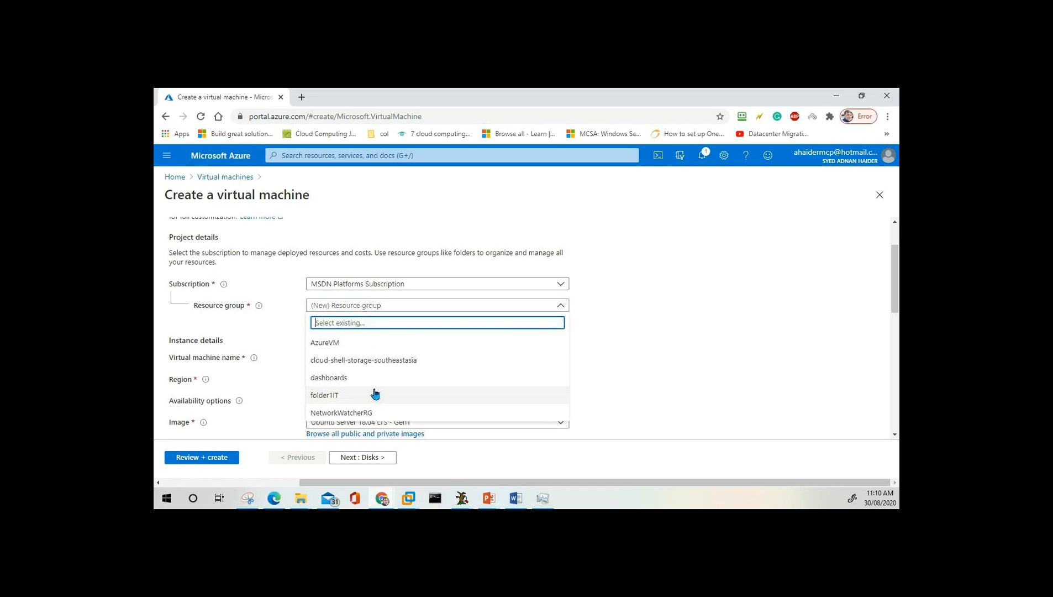
click(644, 359)
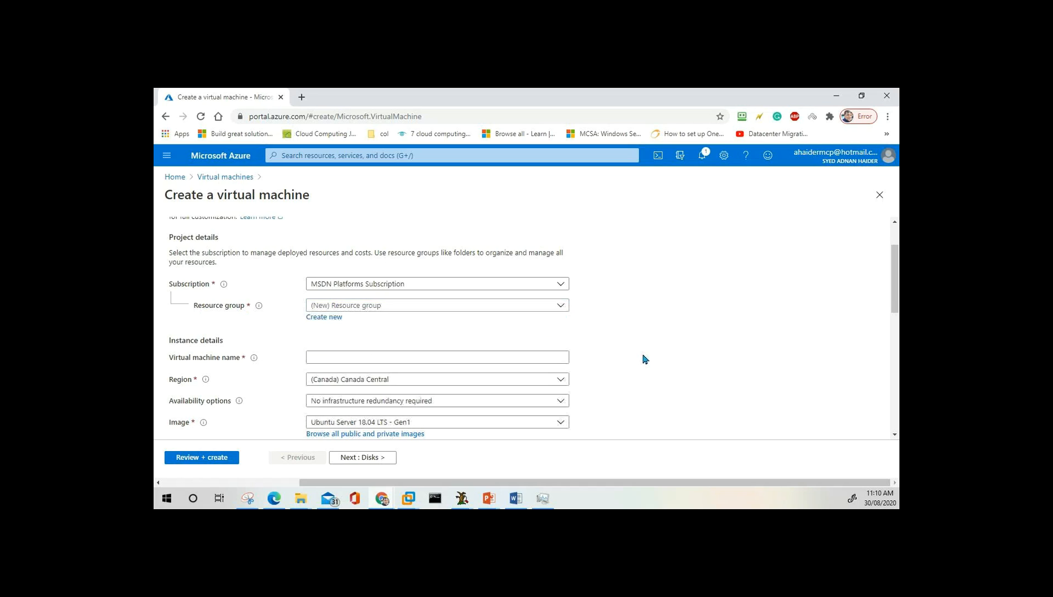
click(328, 318)
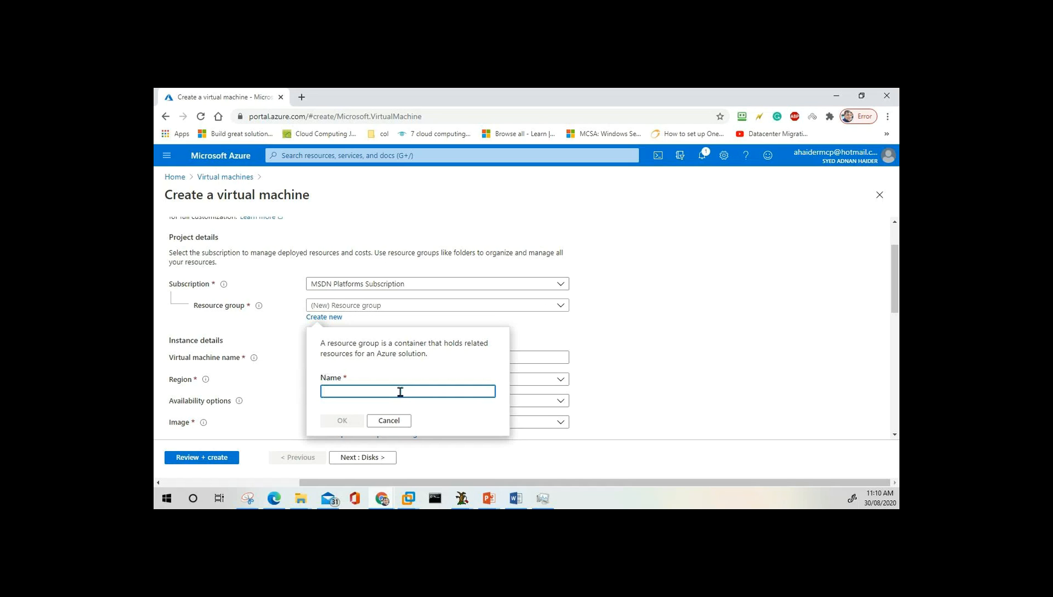
text(ITDept)
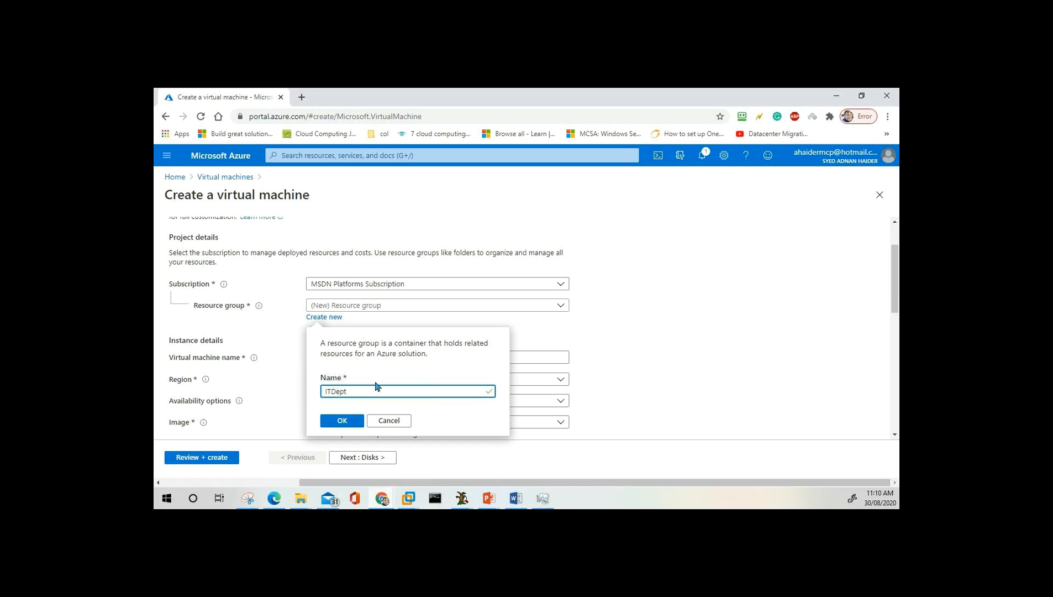
click(342, 421)
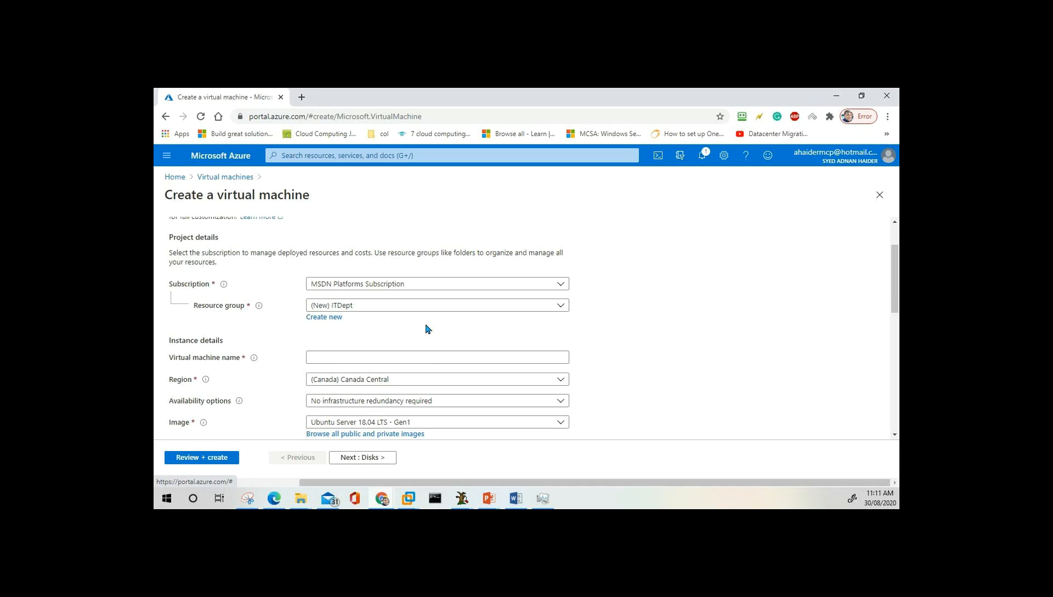
scroll(427, 329, down, 1)
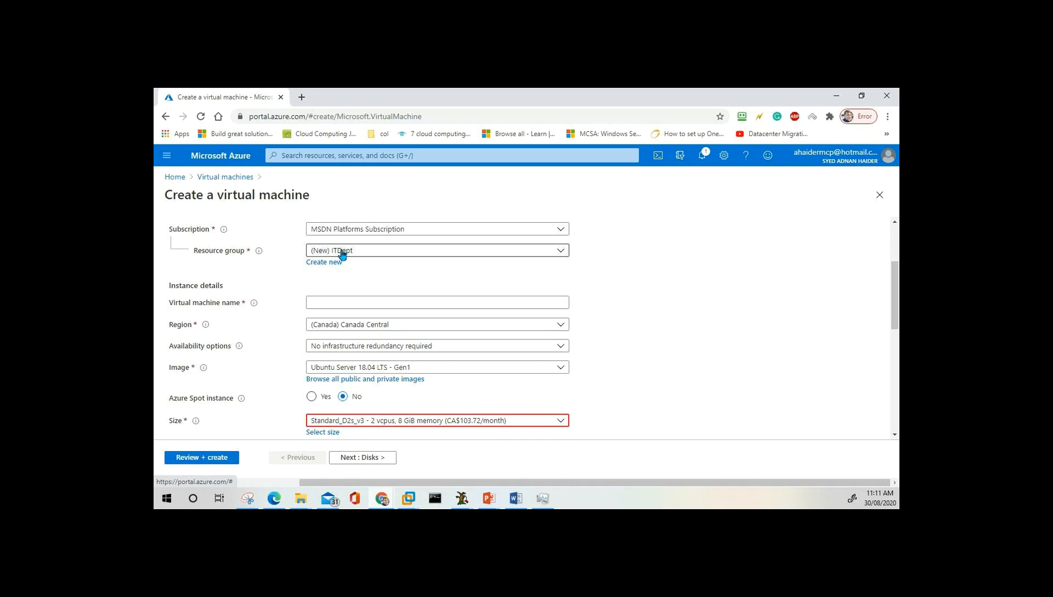
Enter netplussrv01 as the virtual machine name.
scroll(342, 255, down, 1)
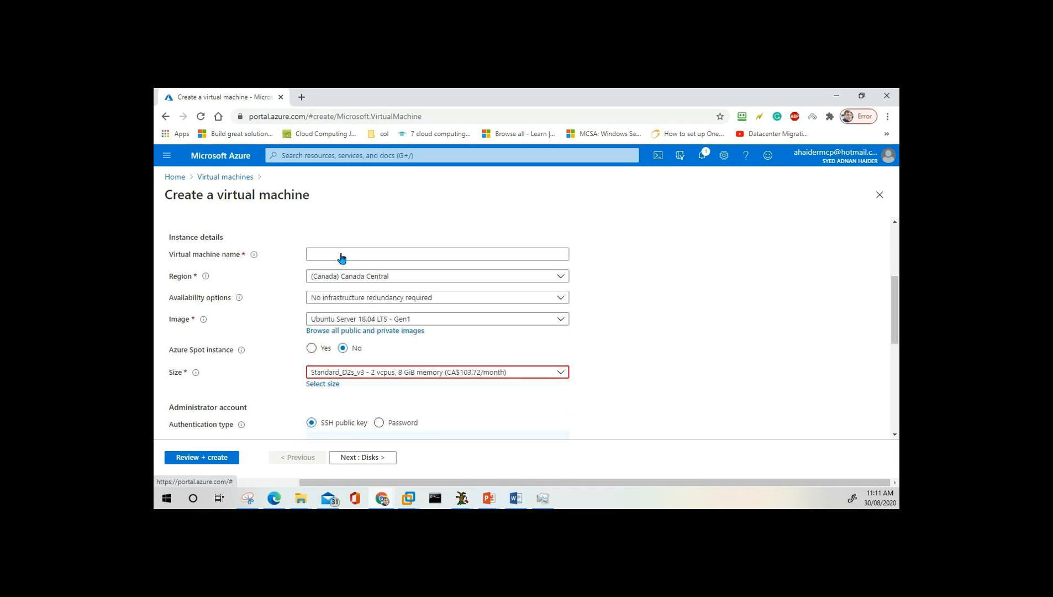
click(332, 247)
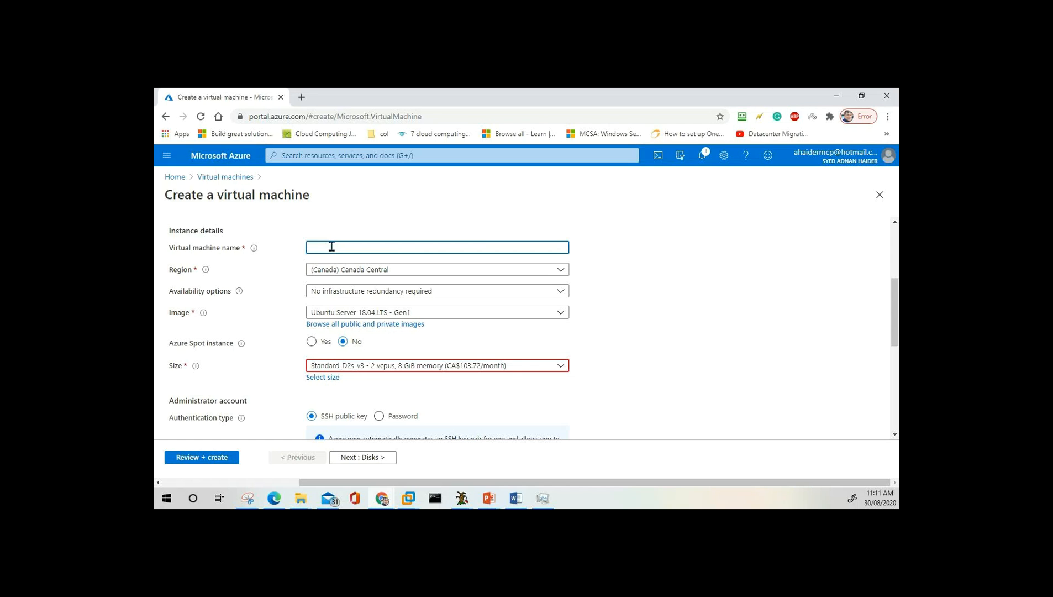
text(netplussrv01)
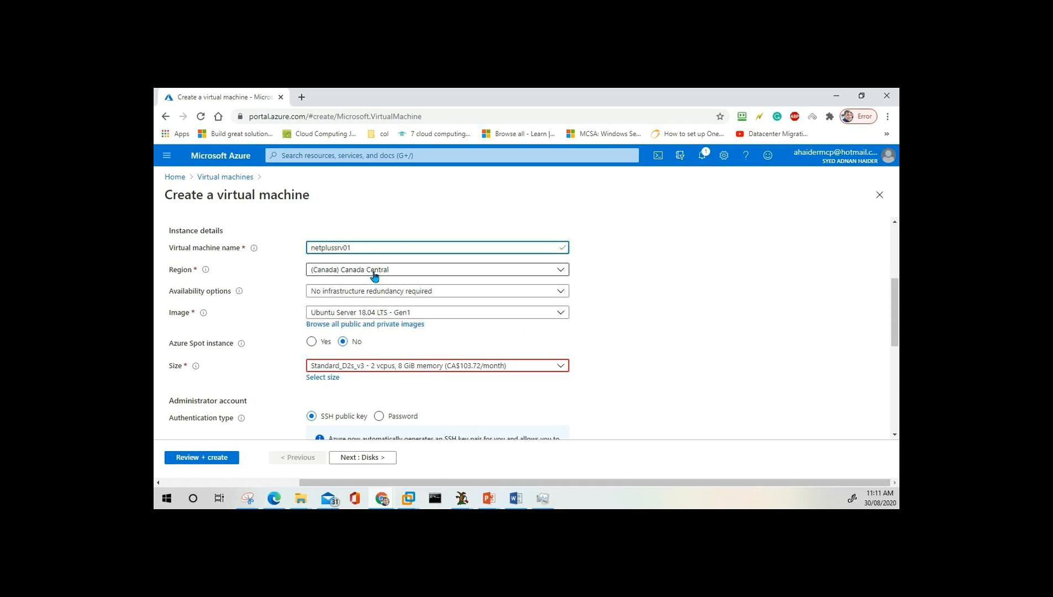
scroll(374, 276, down, 2)
scroll(374, 277, up, 3)
scroll(374, 276, up, 1)
scroll(373, 276, down, 2)
scroll(348, 274, down, 2)
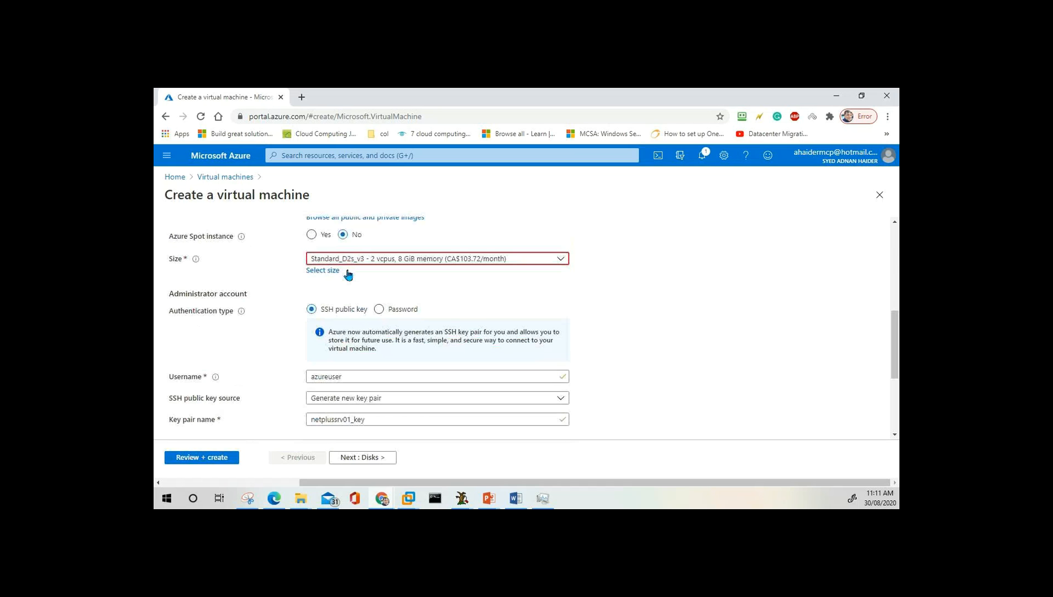
scroll(349, 274, up, 4)
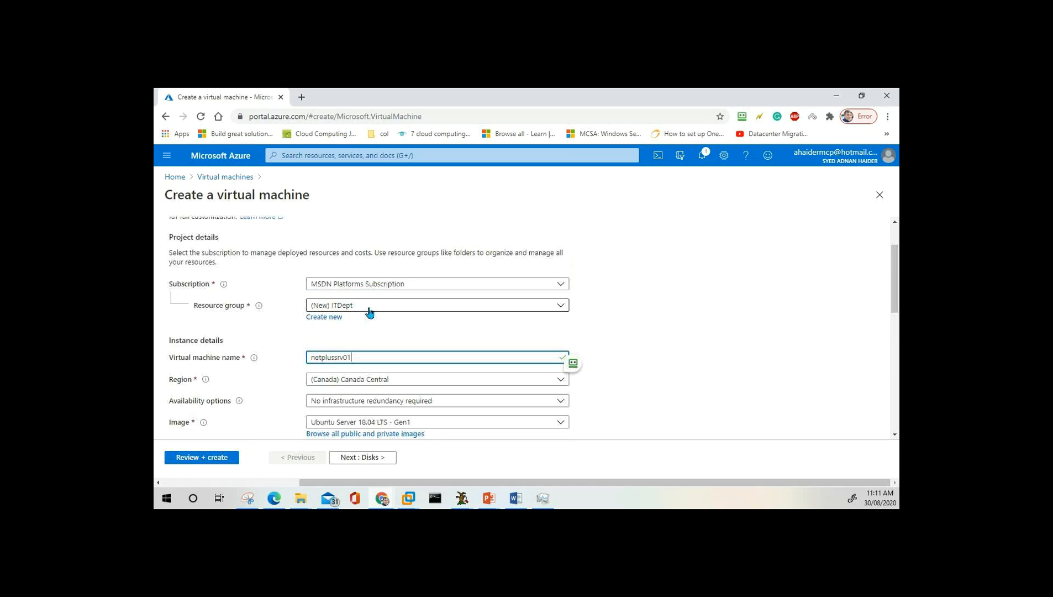
scroll(342, 312, down, 2)
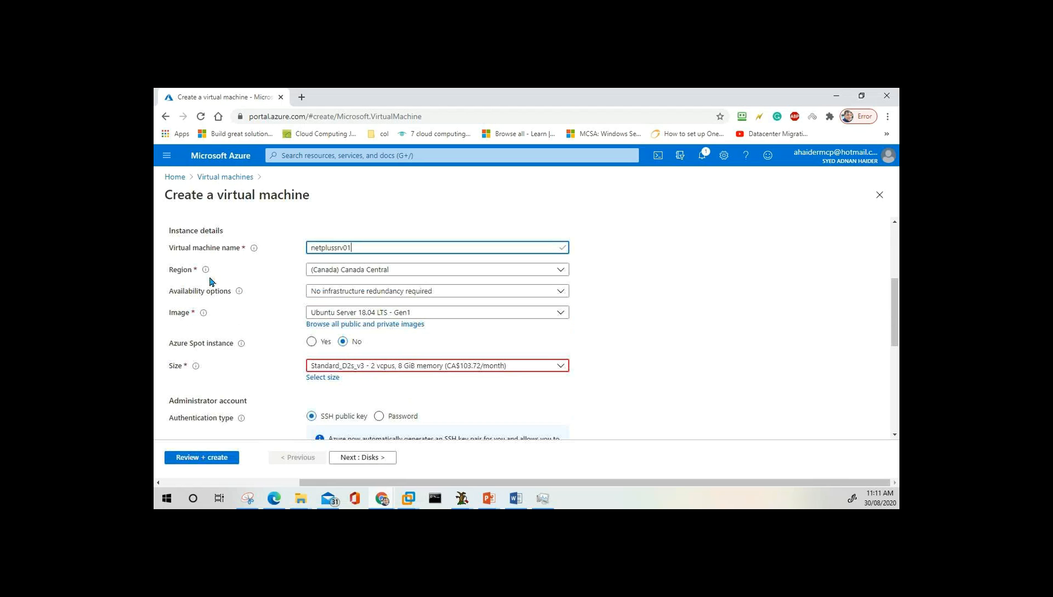
Change the region to (Asia Pacific) Australia Central, producing Standard_D2s_v3 unavailable errors.
click(437, 274)
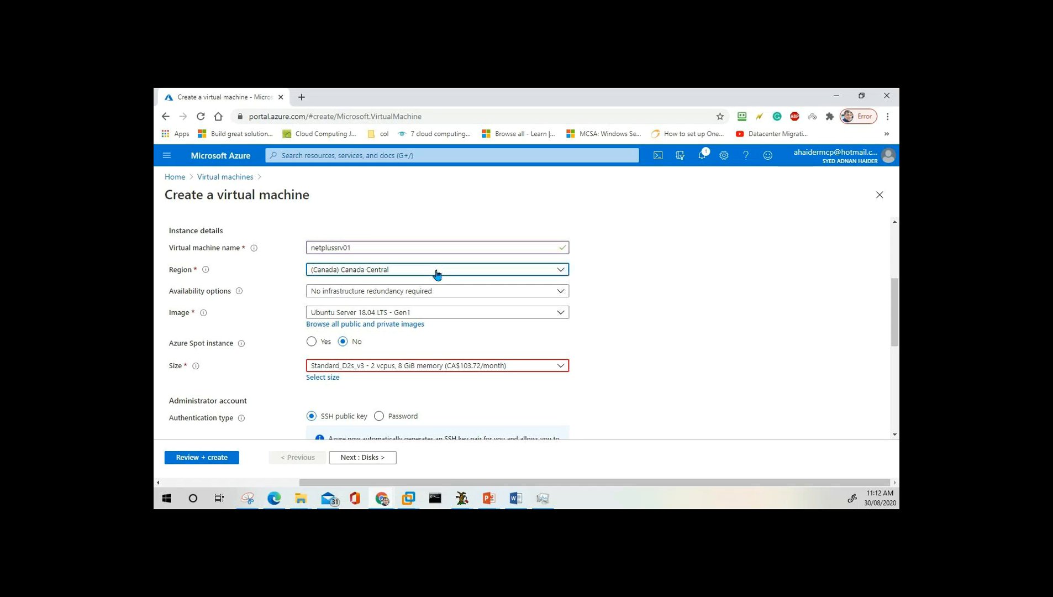
click(437, 274)
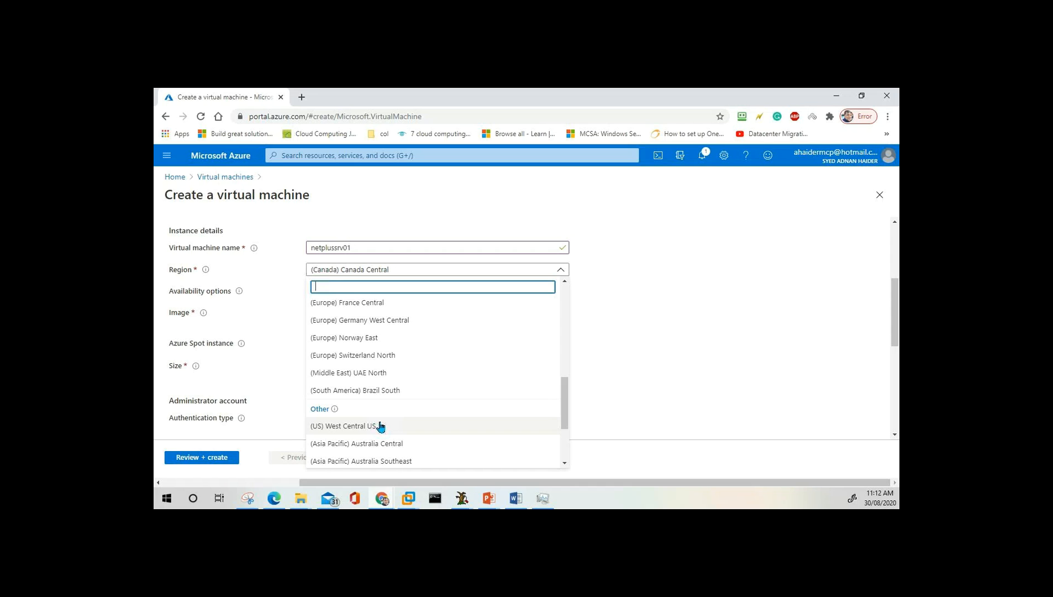
click(607, 292)
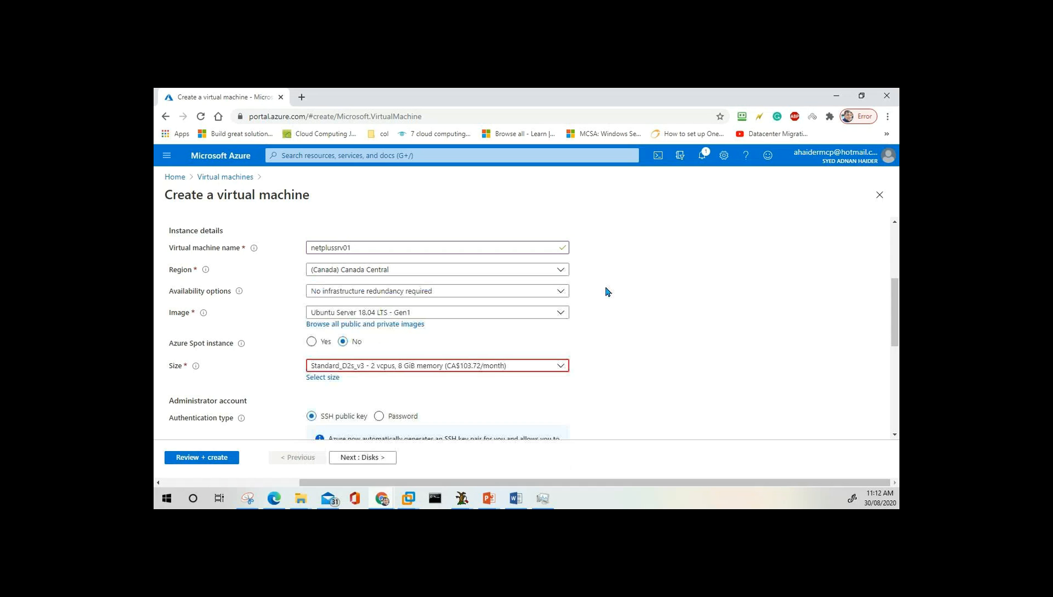
click(402, 271)
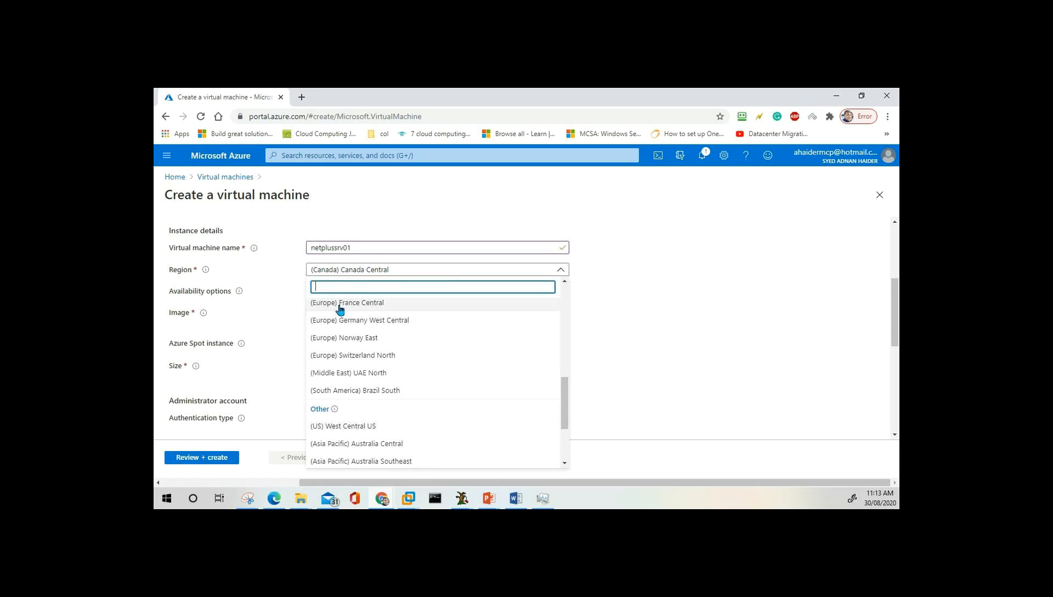
drag(565, 399, 566, 433)
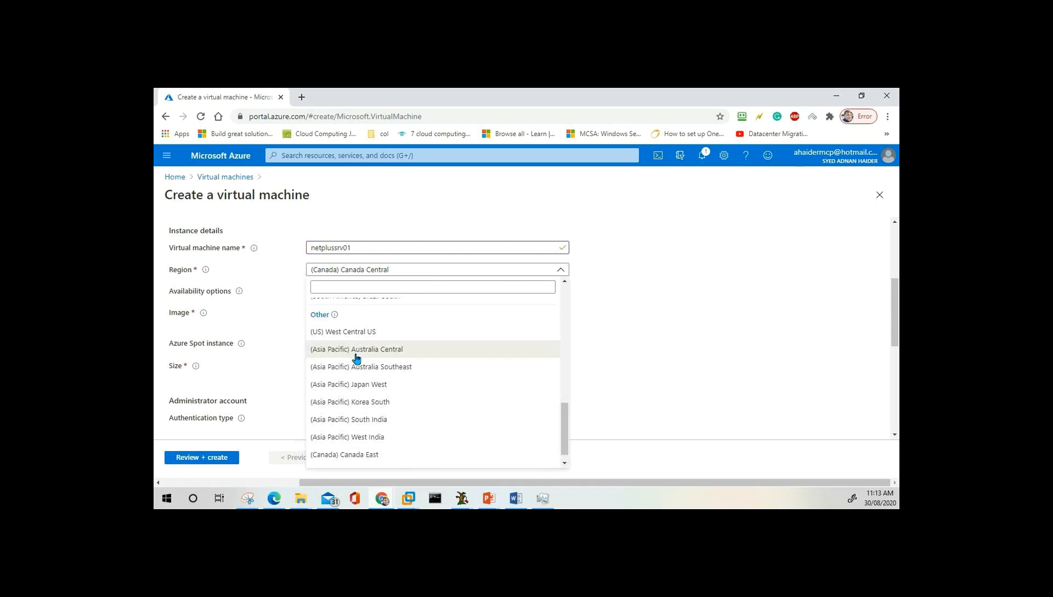
key(Escape)
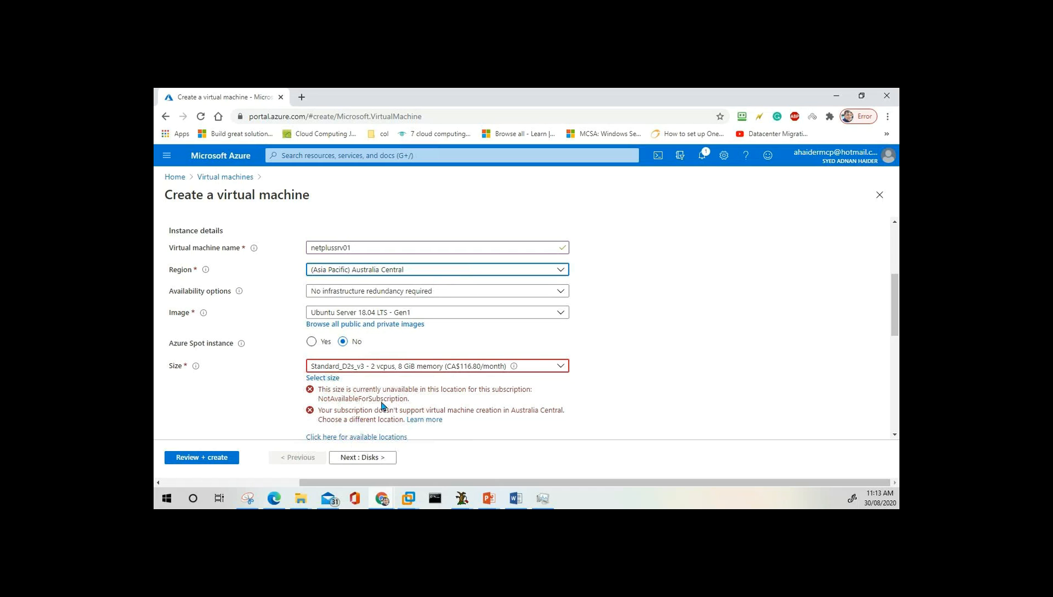
click(450, 270)
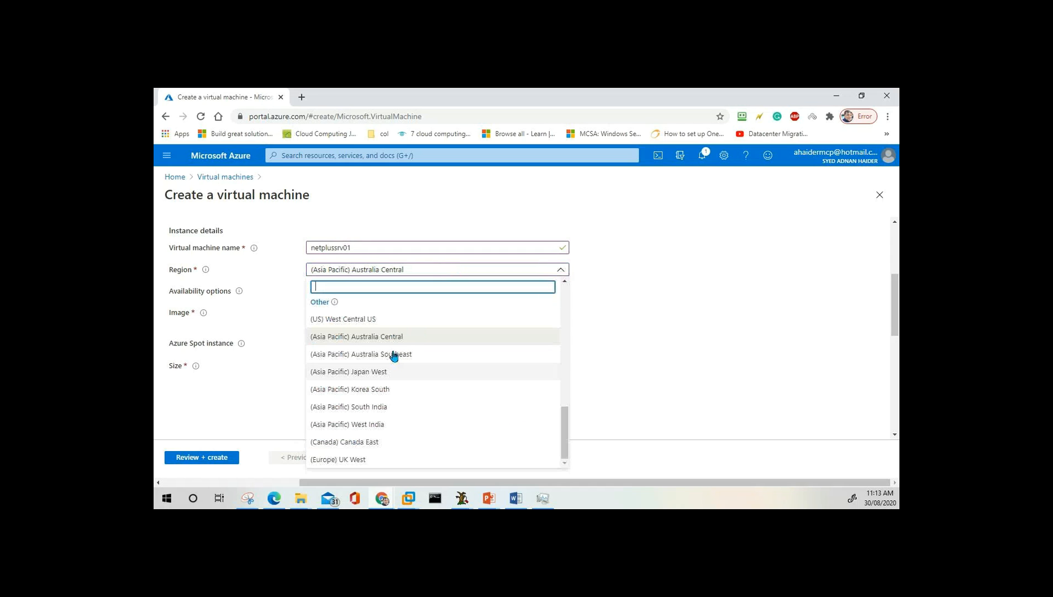
Switch the region to (US) West Central US, which still flags Standard_D2s_v3 as unavailable.
click(378, 319)
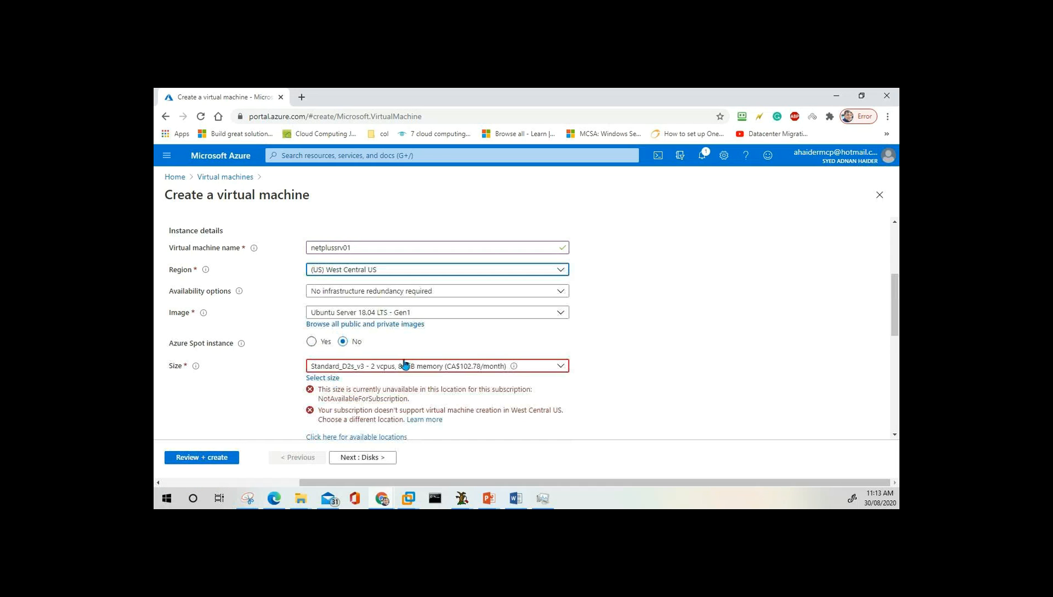
scroll(405, 370, down, 4)
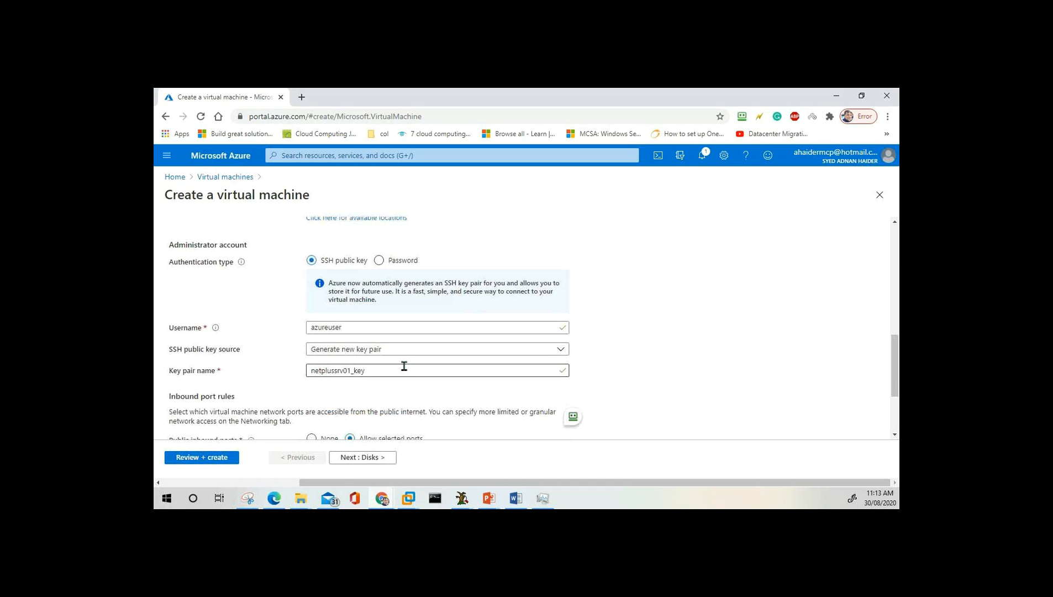
scroll(404, 365, up, 5)
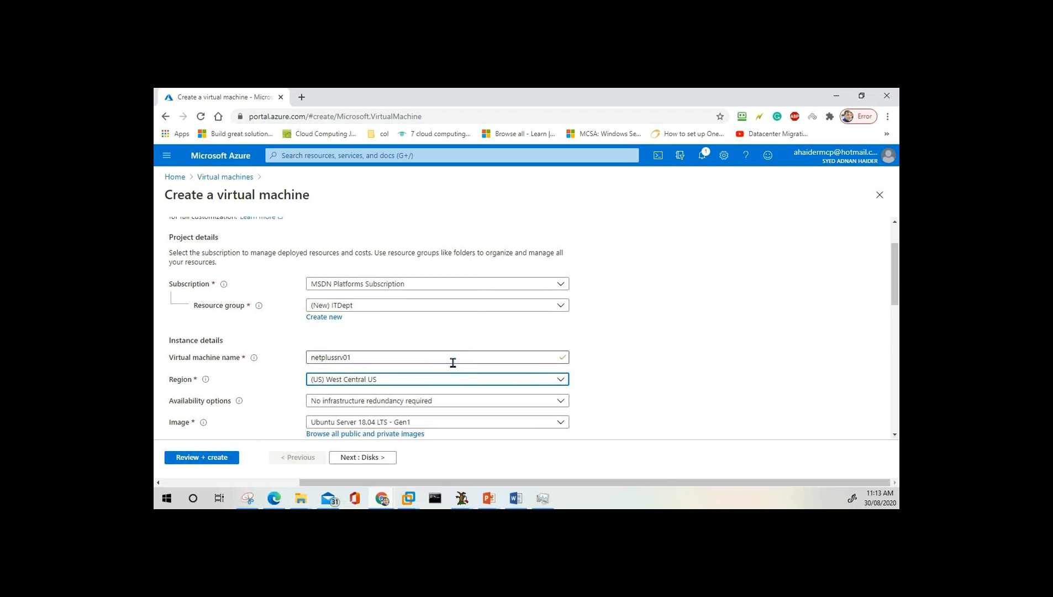
scroll(454, 364, down, 2)
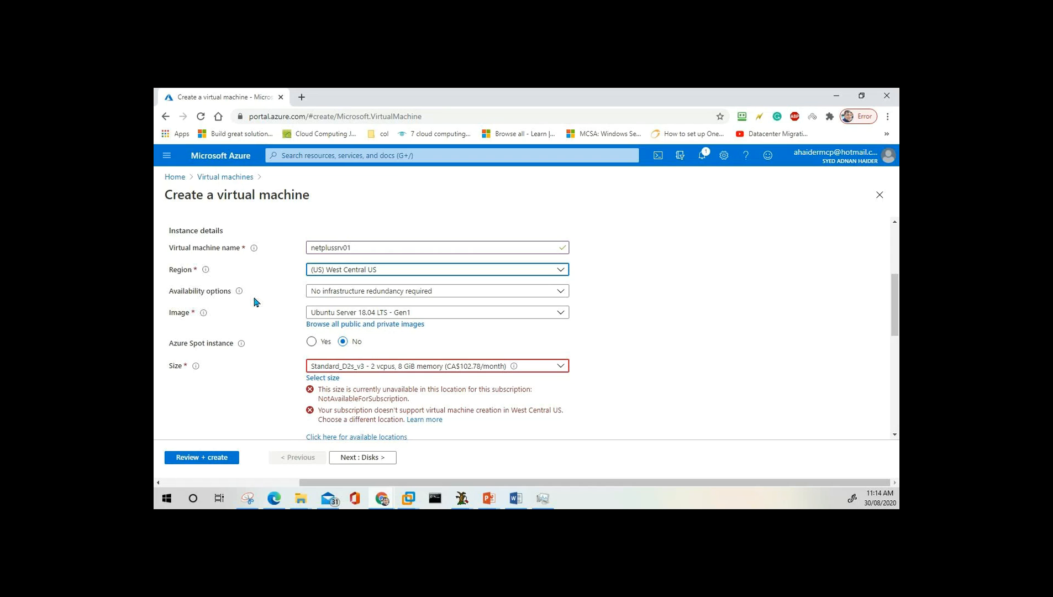
click(369, 293)
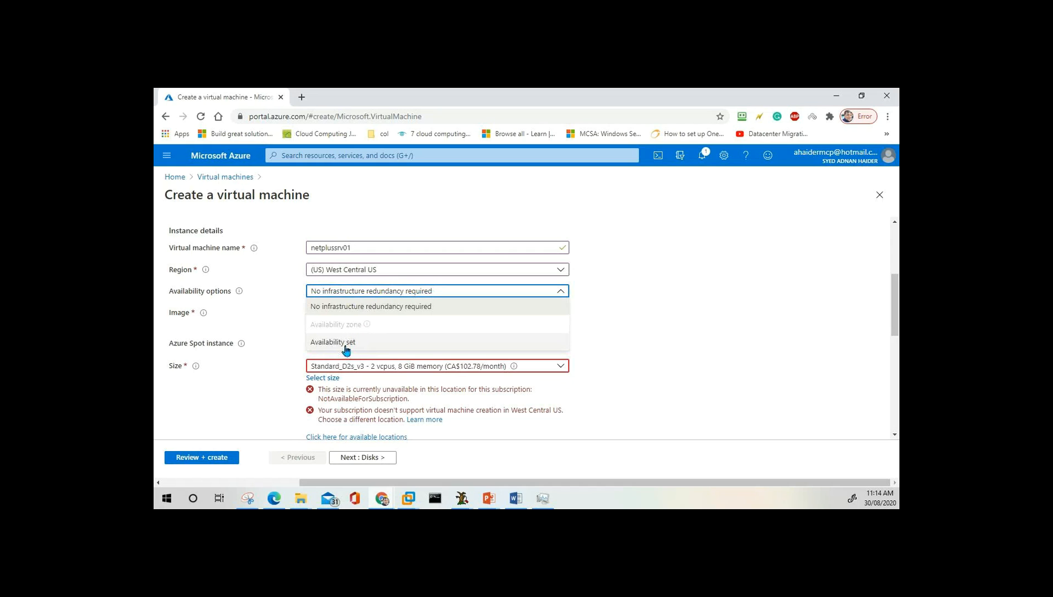
Switch the region back to (Asia Pacific) Australia Central.
click(399, 274)
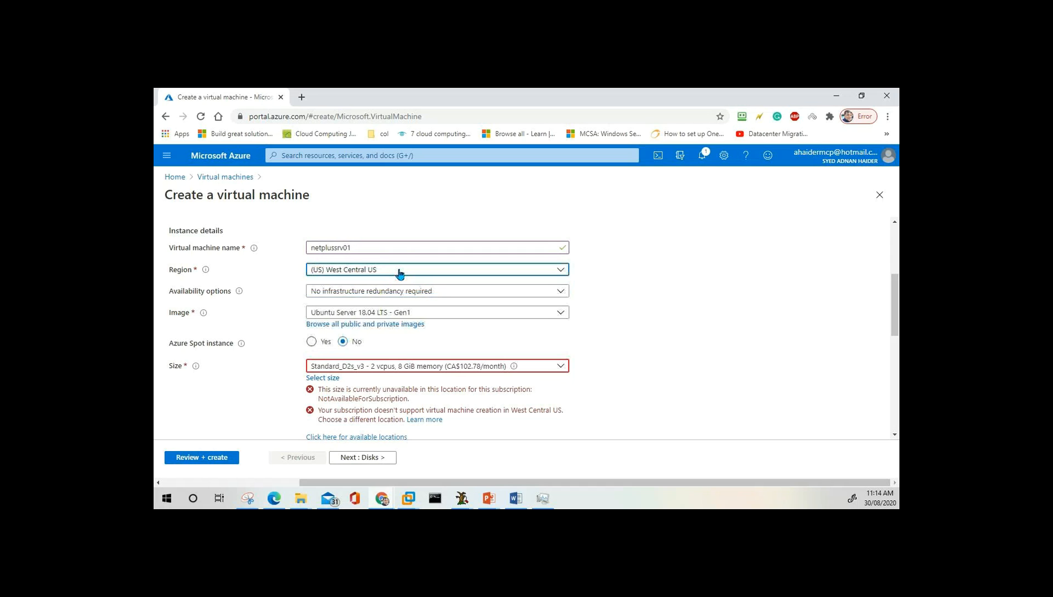
click(400, 273)
click(399, 273)
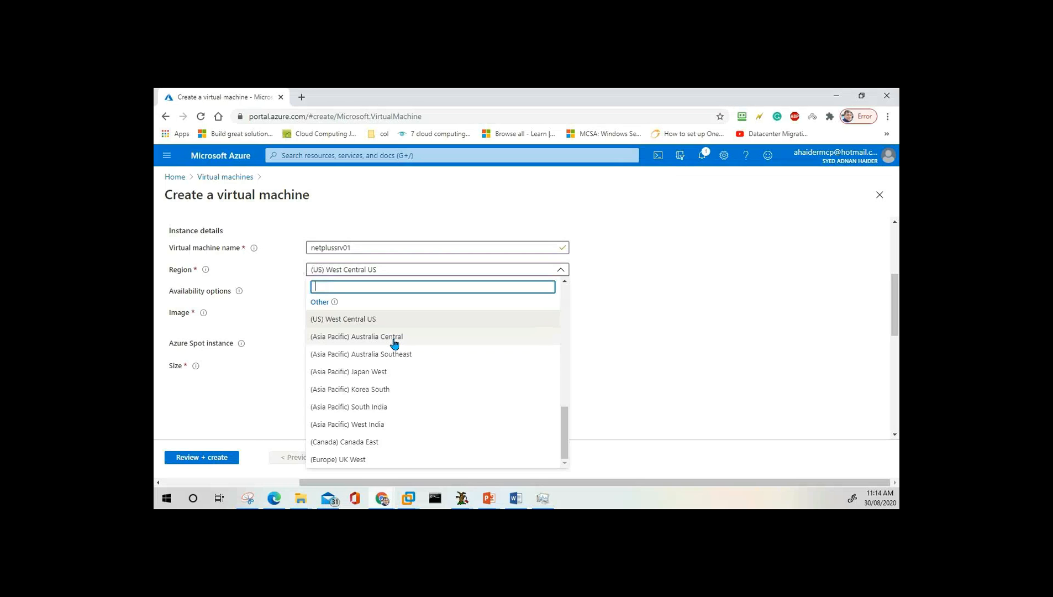
click(448, 275)
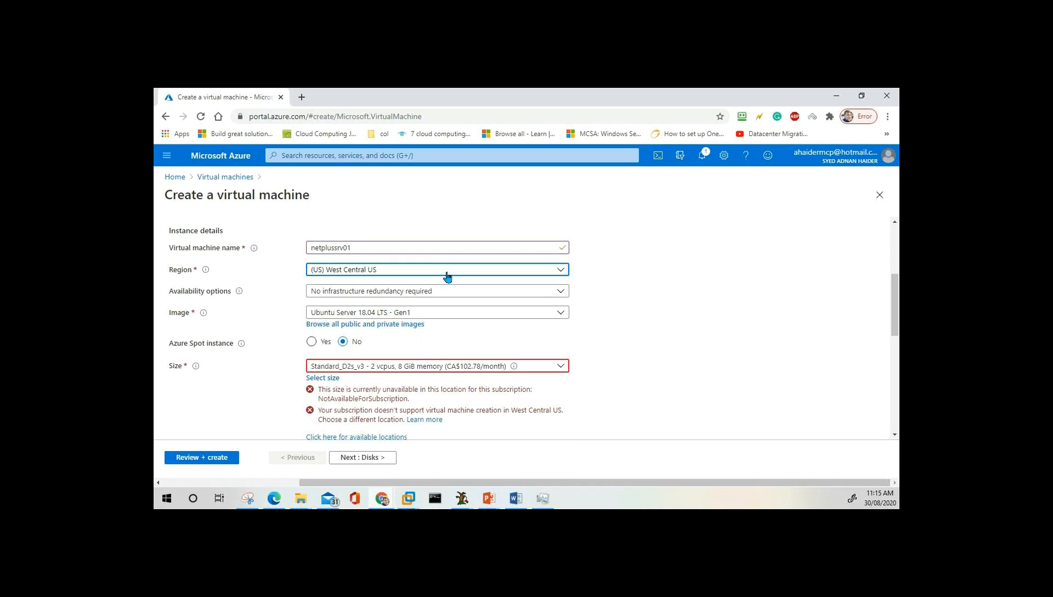
click(448, 275)
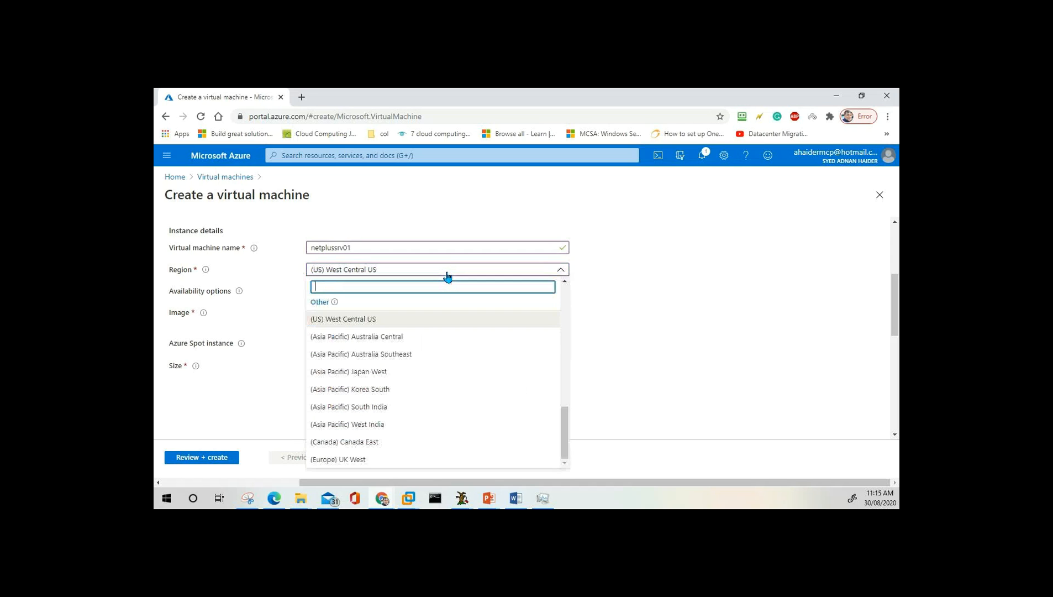
click(418, 340)
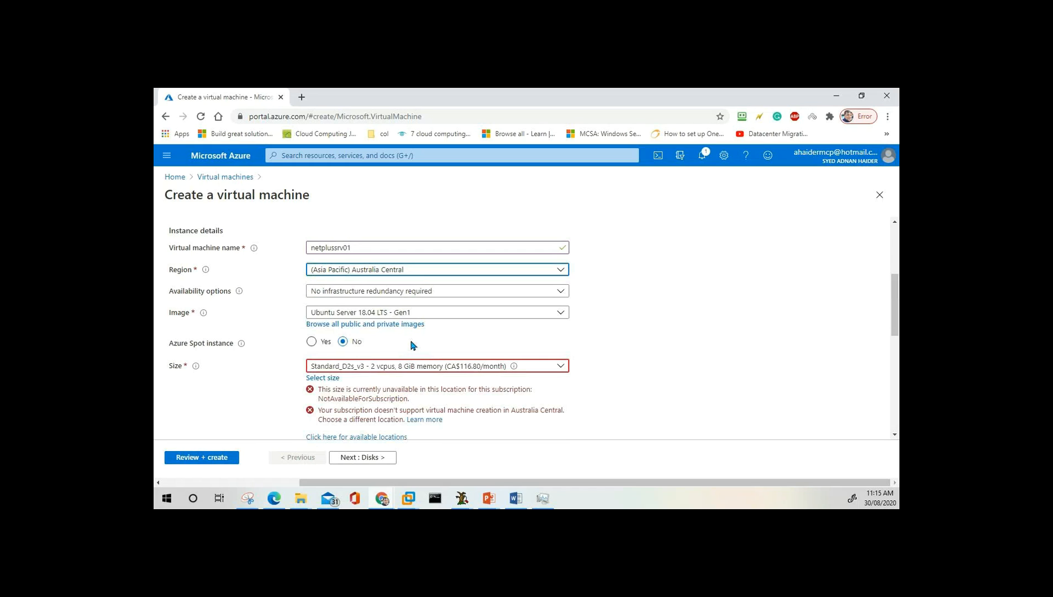
Leave Availability options at No infrastructure redundancy required.
click(349, 293)
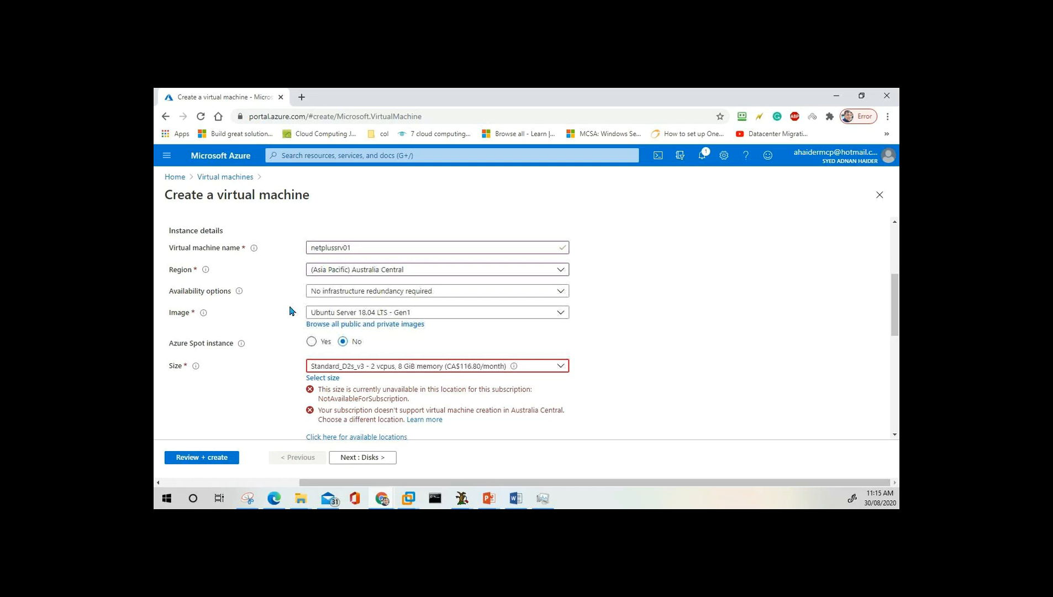
click(369, 293)
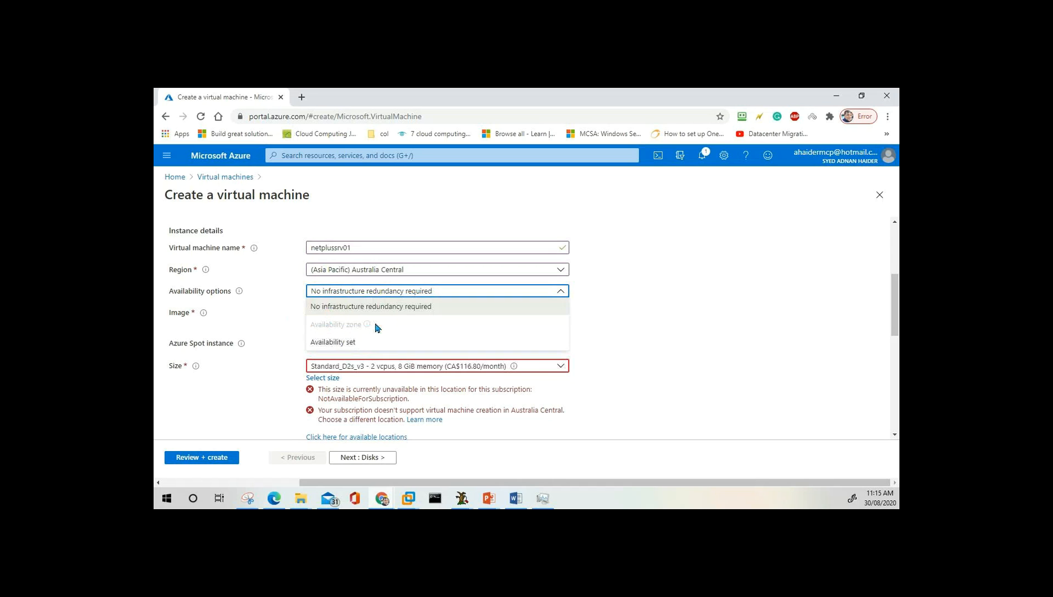
click(619, 317)
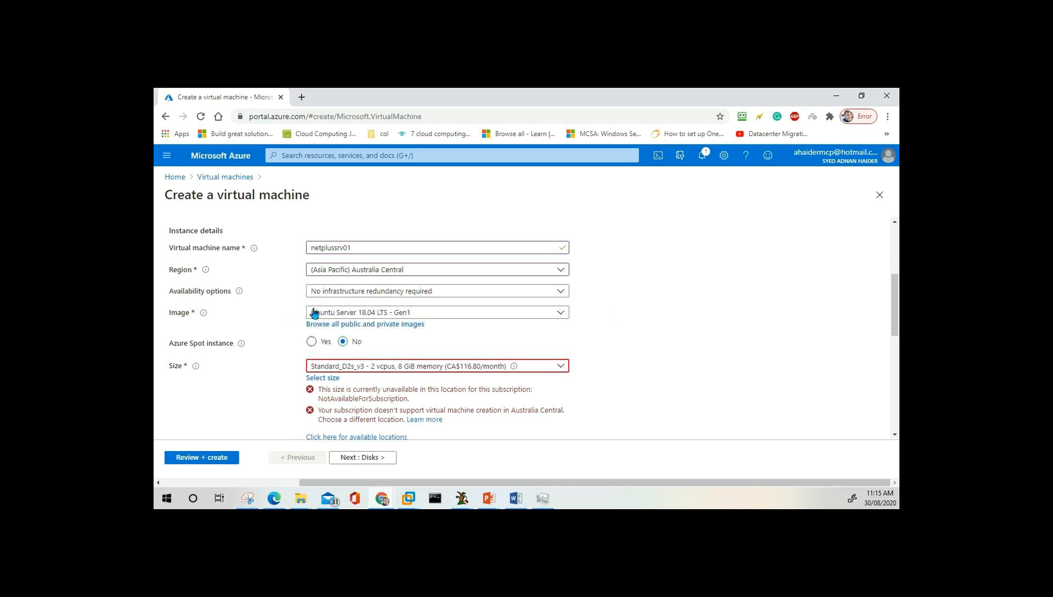
Set the image to Windows Server 2016 Datacenter - Gen1, then bring up the compute building blocks slide.
click(436, 313)
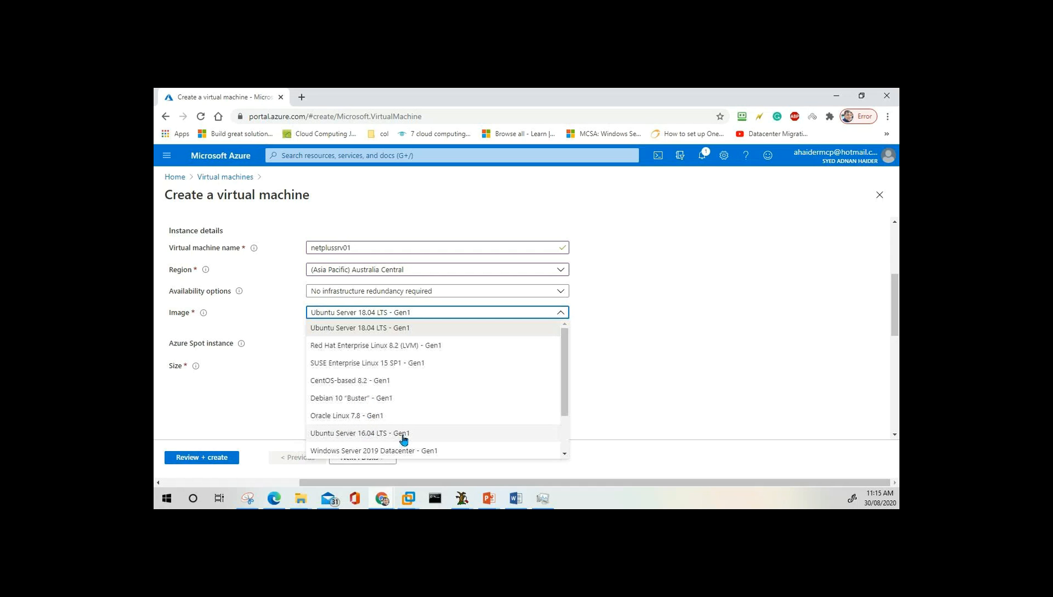
scroll(368, 427, down, 2)
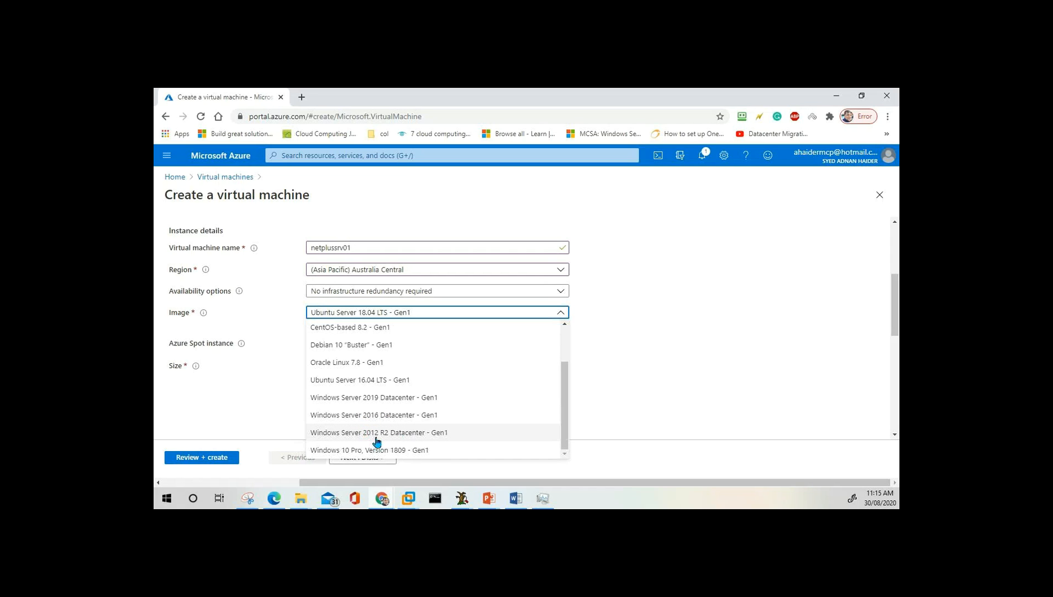
click(404, 422)
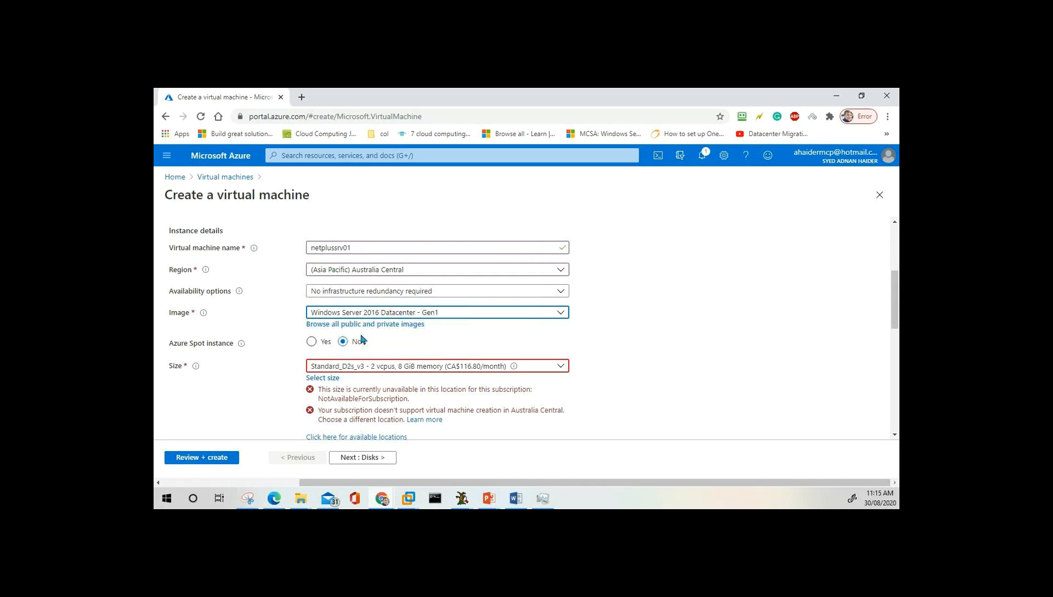
scroll(362, 339, down, 1)
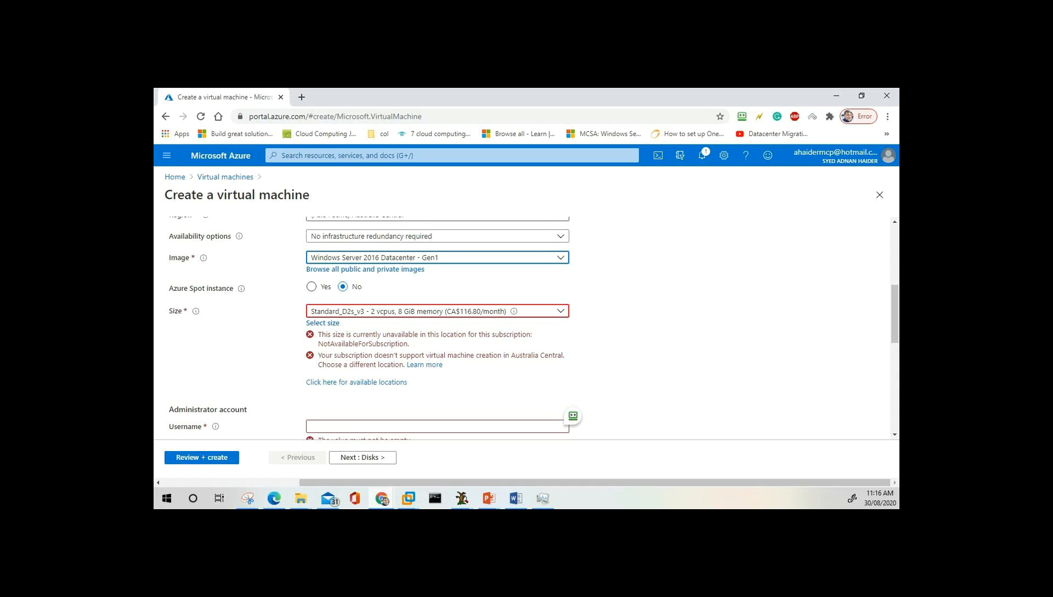
key(alt+Tab)
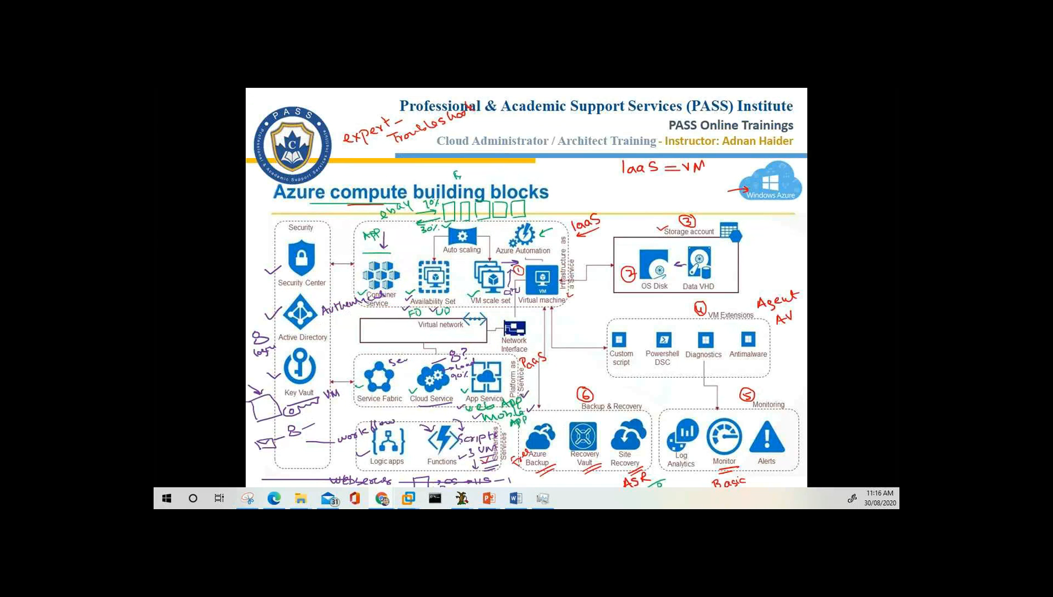
Exit the slideshow and go to the blank White Board slide 31.
key(alt+Tab)
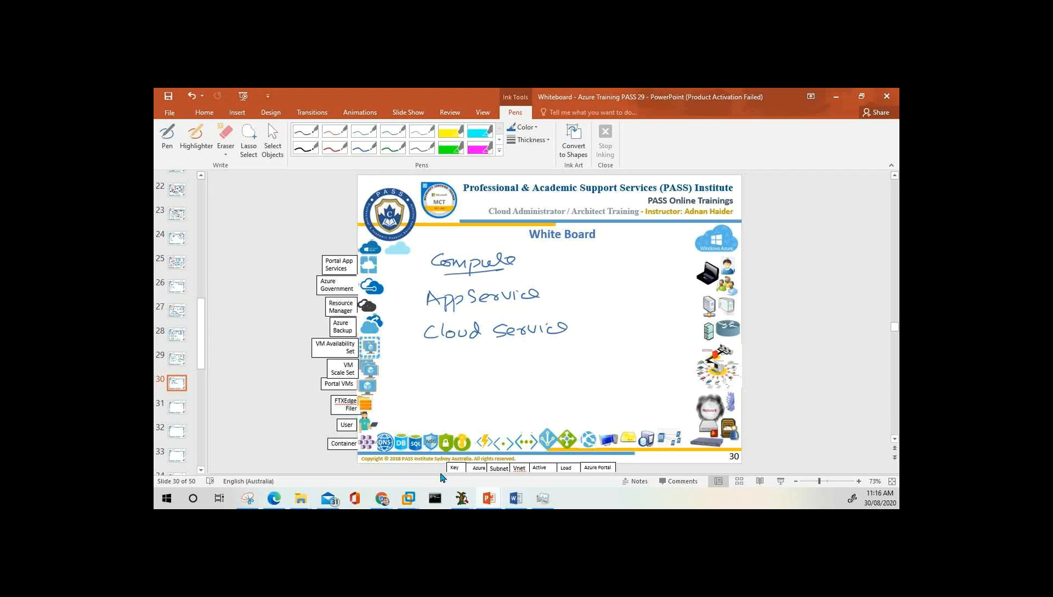
key(alt+Tab)
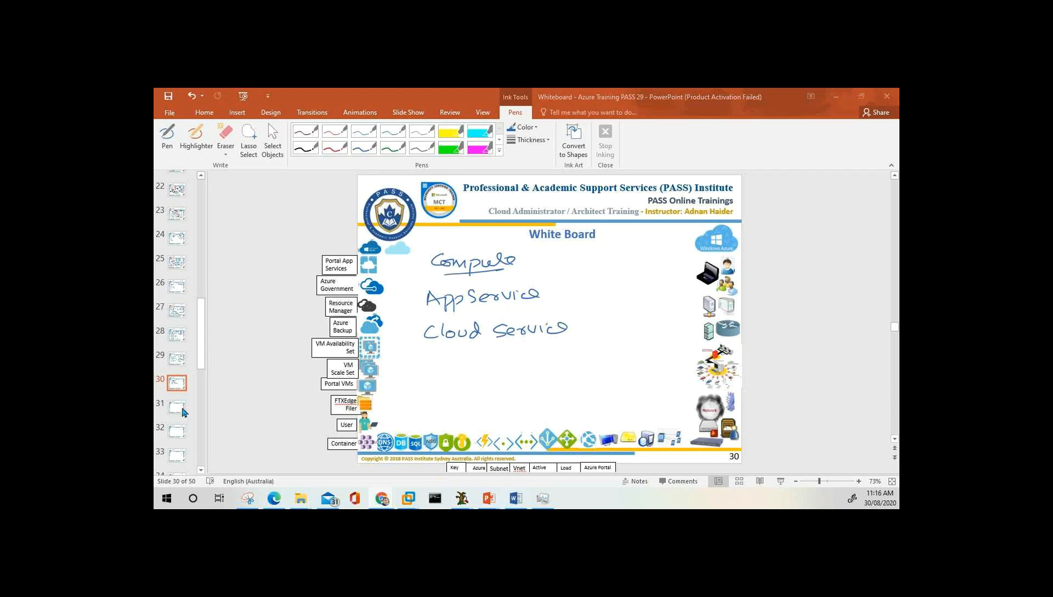
click(182, 410)
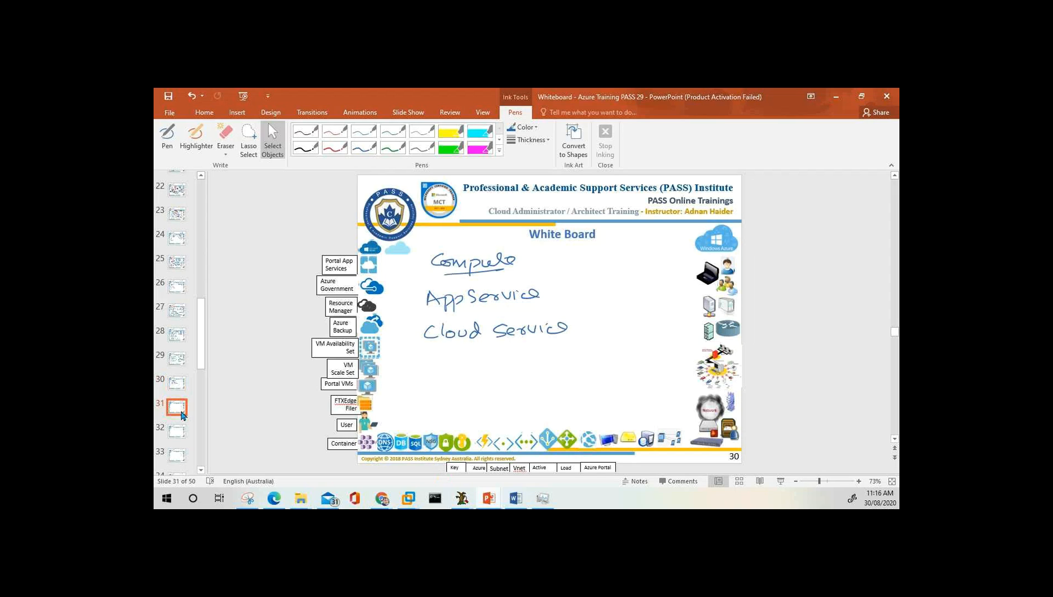
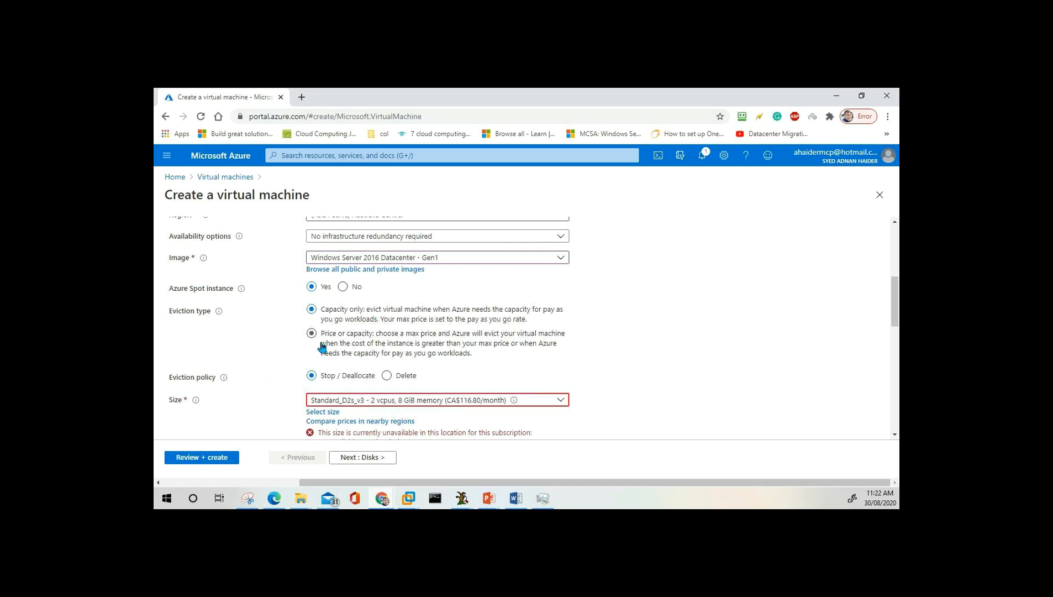
Set Azure Spot instance to No, after briefly showing the eviction options with Yes.
click(344, 286)
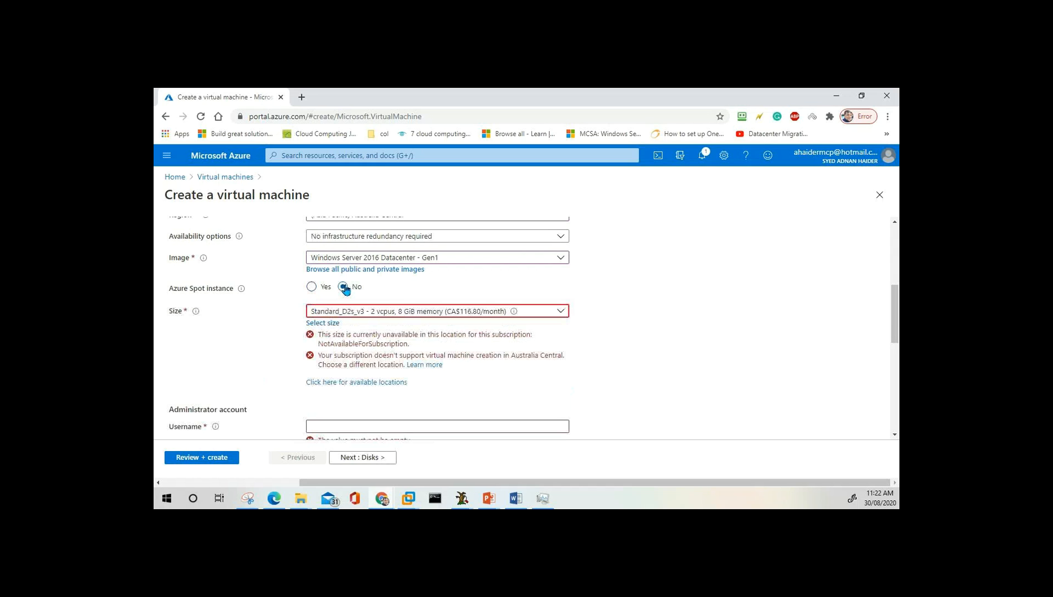
click(312, 286)
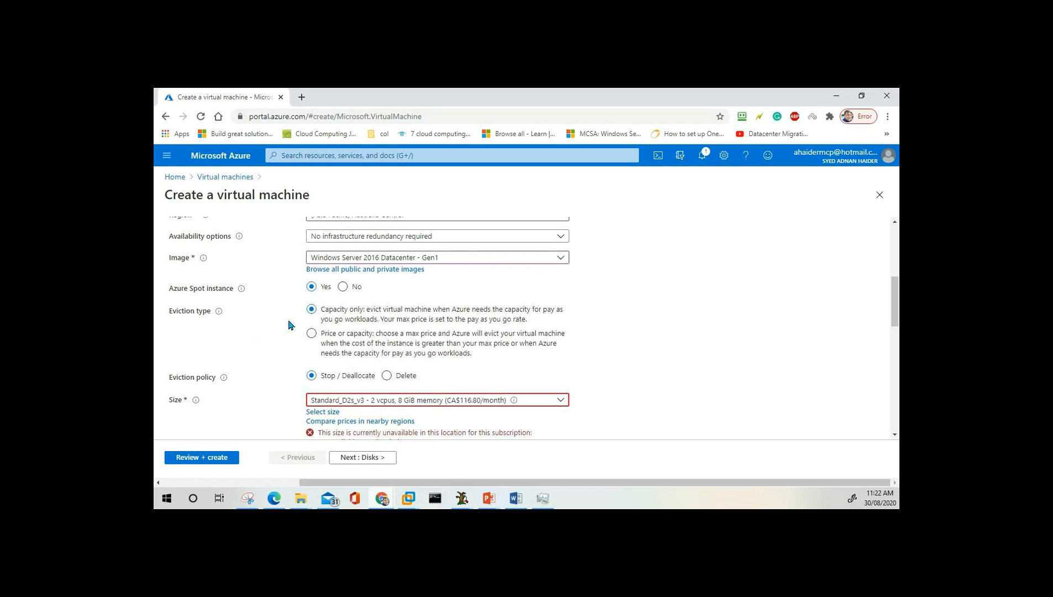
click(344, 287)
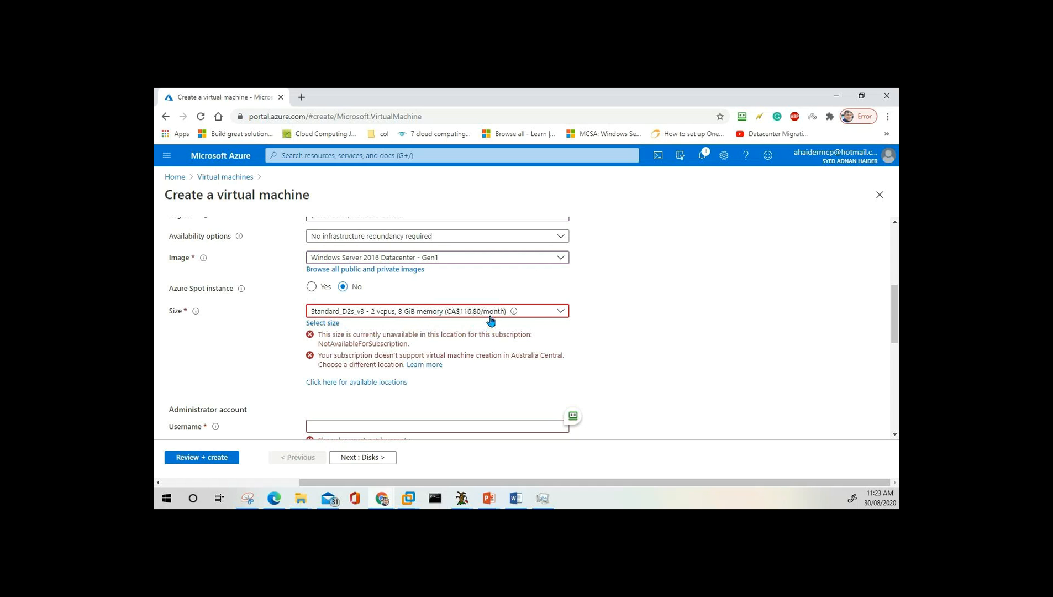
scroll(390, 238, up, 2)
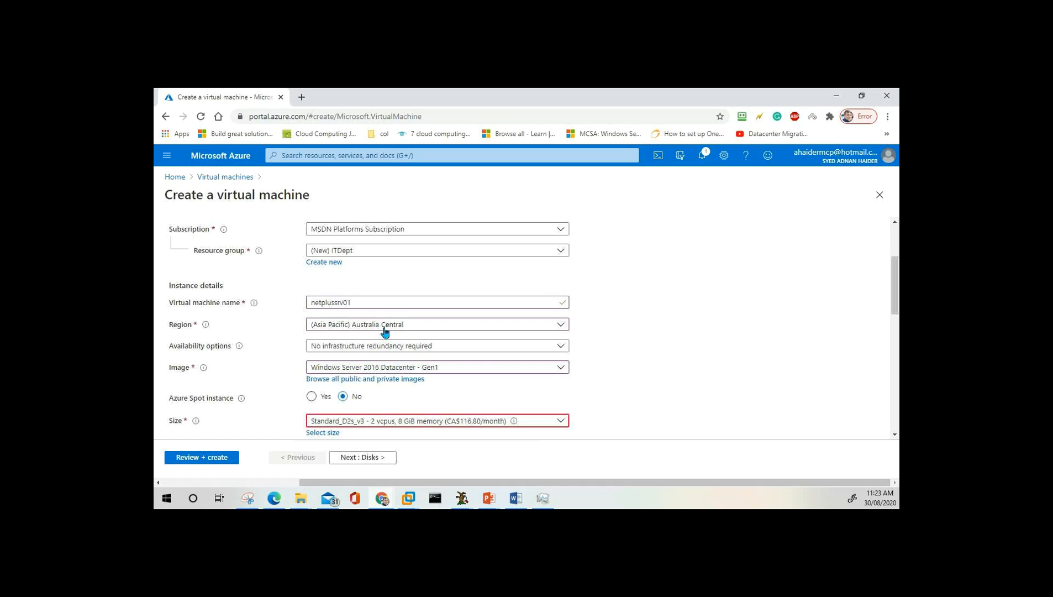
scroll(446, 280, down, 4)
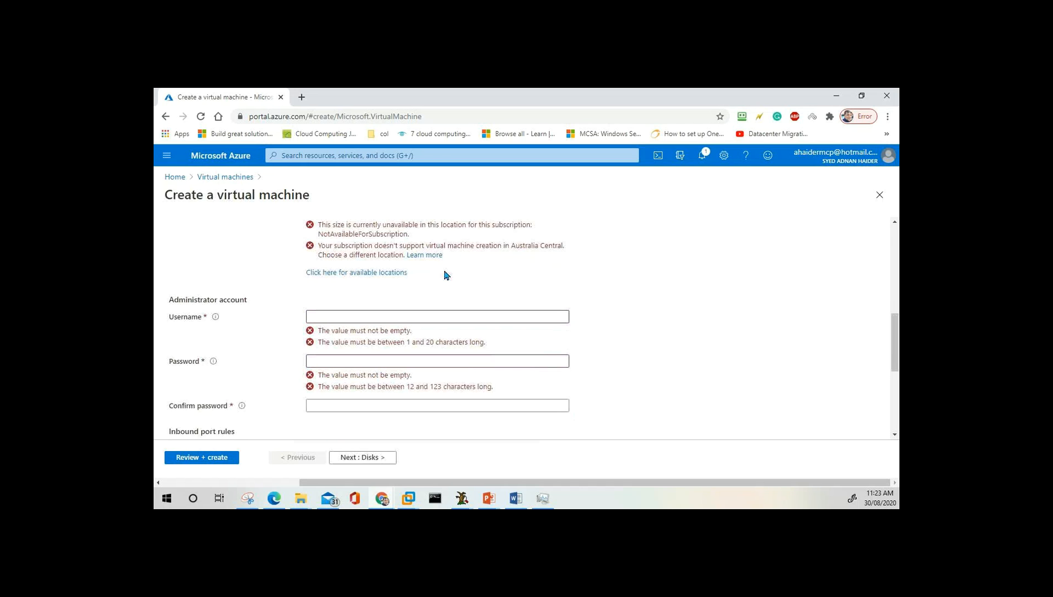
scroll(446, 275, up, 2)
scroll(446, 275, up, 2)
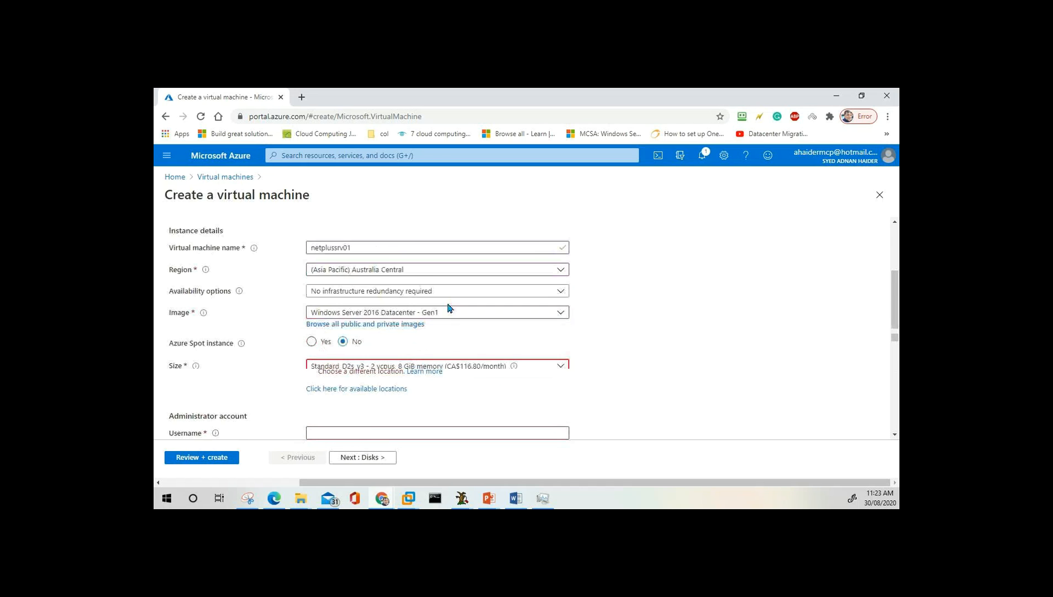
scroll(446, 305, down, 1)
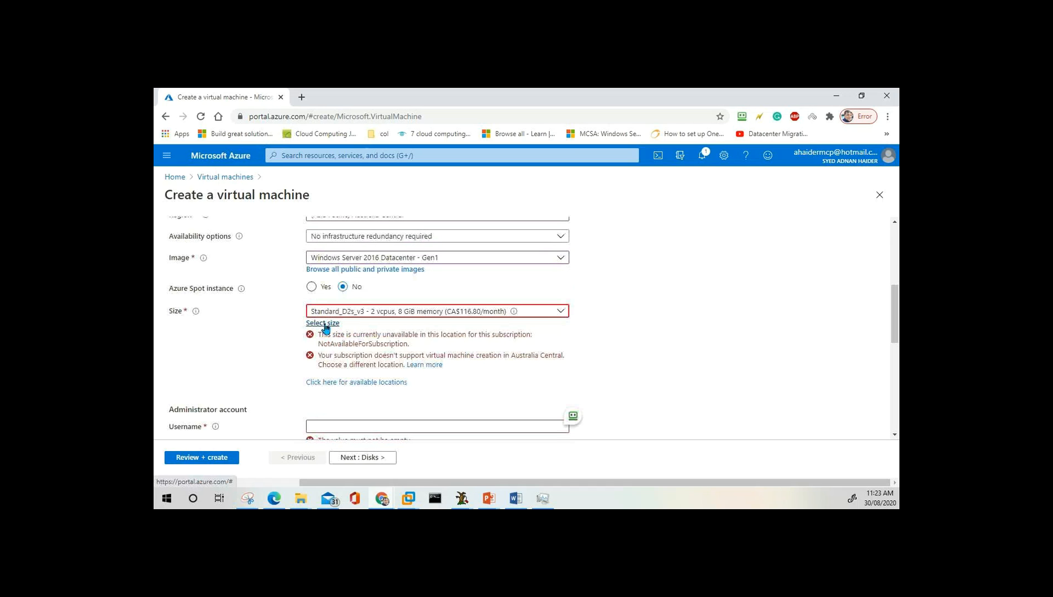
Open the VM size list and sort it by Cost/month, cheapest first.
click(326, 326)
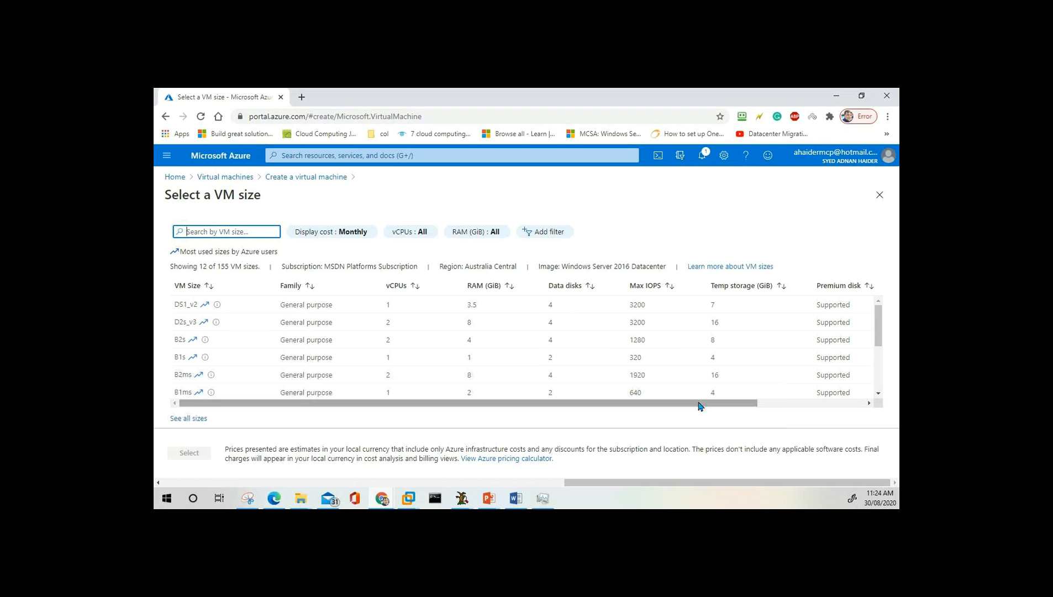
drag(699, 405, 804, 409)
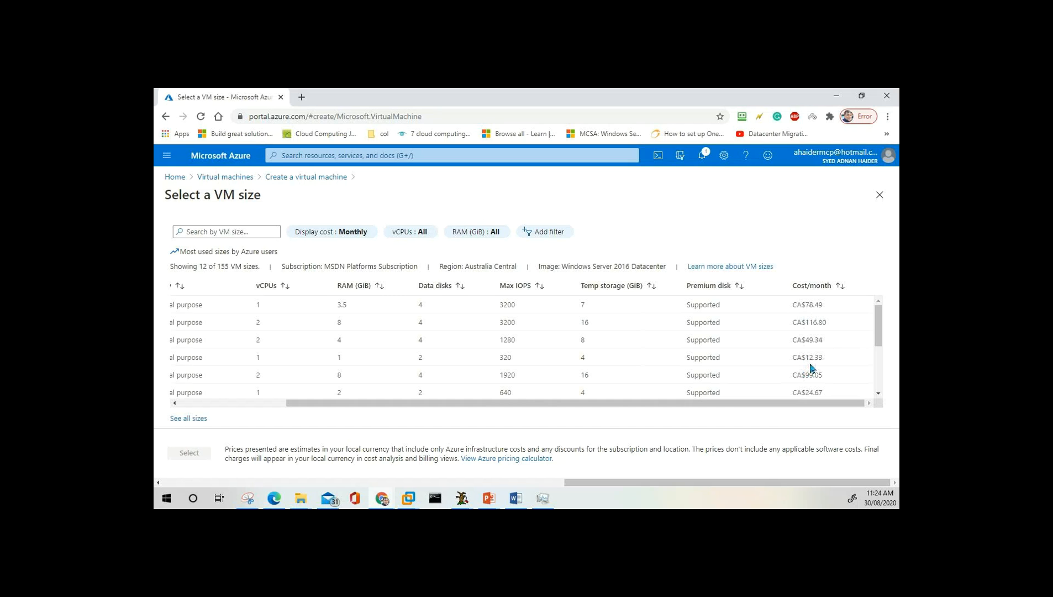
click(819, 287)
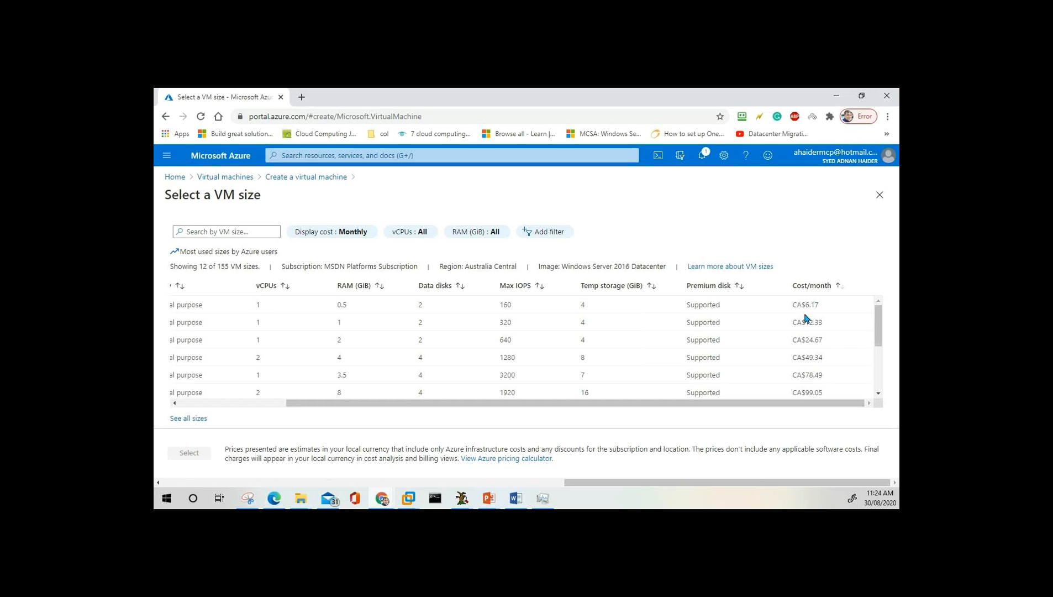
drag(799, 407, 625, 406)
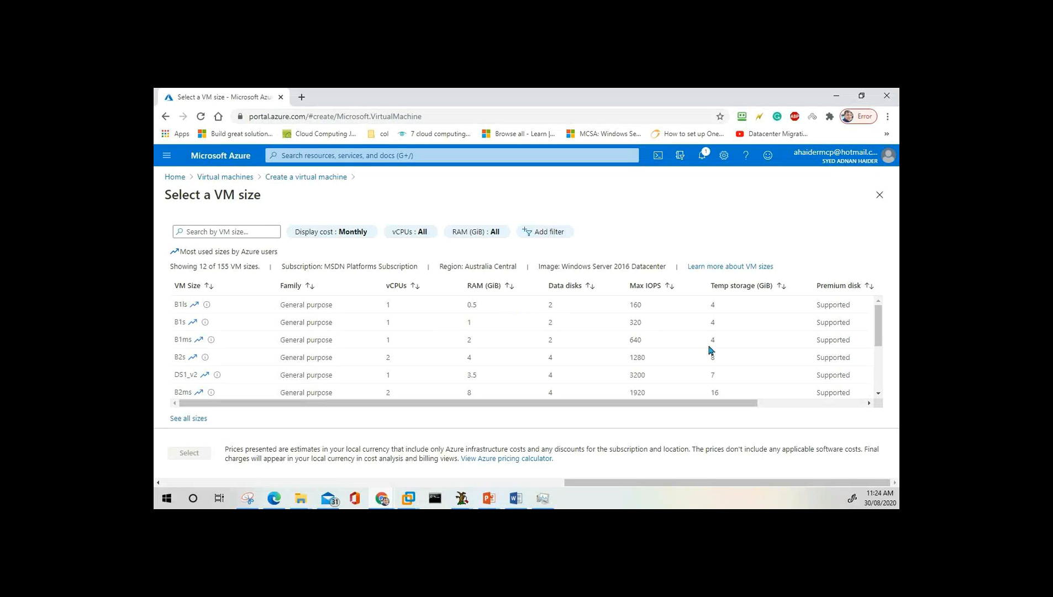
drag(748, 403, 644, 399)
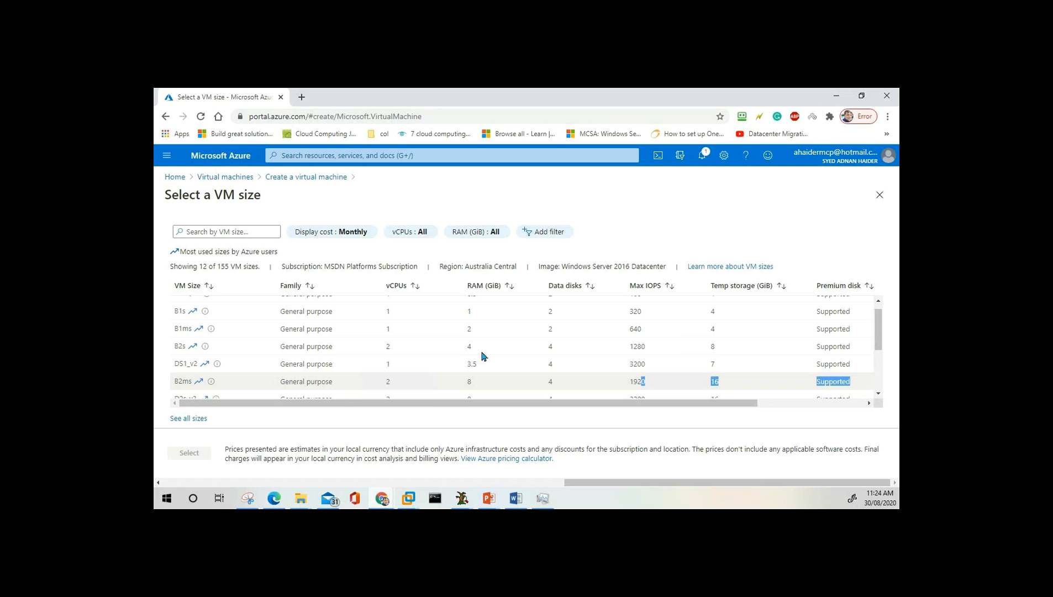
scroll(489, 358, up, 1)
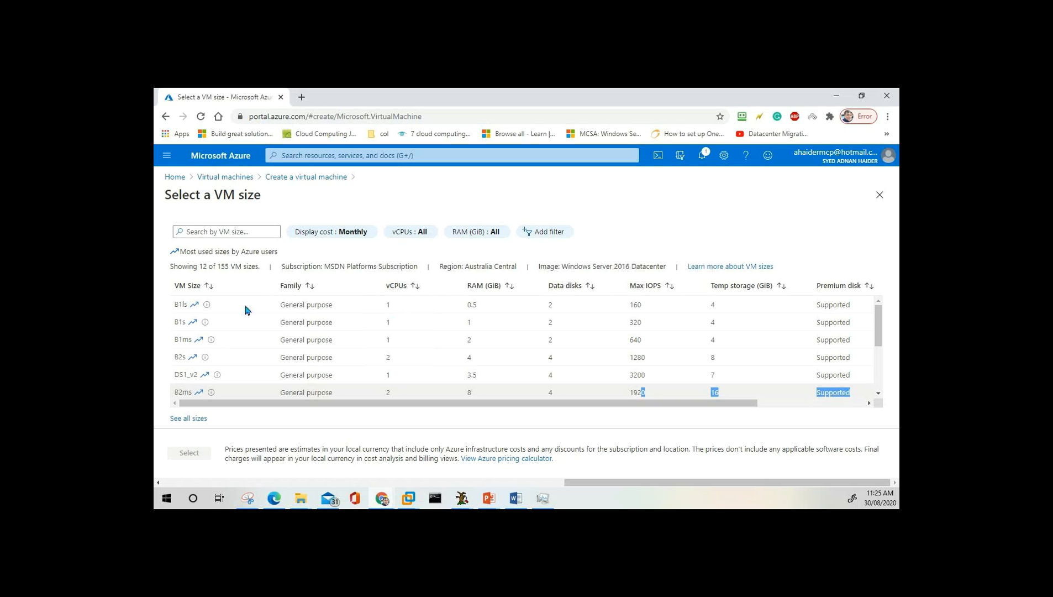
Pick the B2s size and browse its specs across the list columns.
click(326, 358)
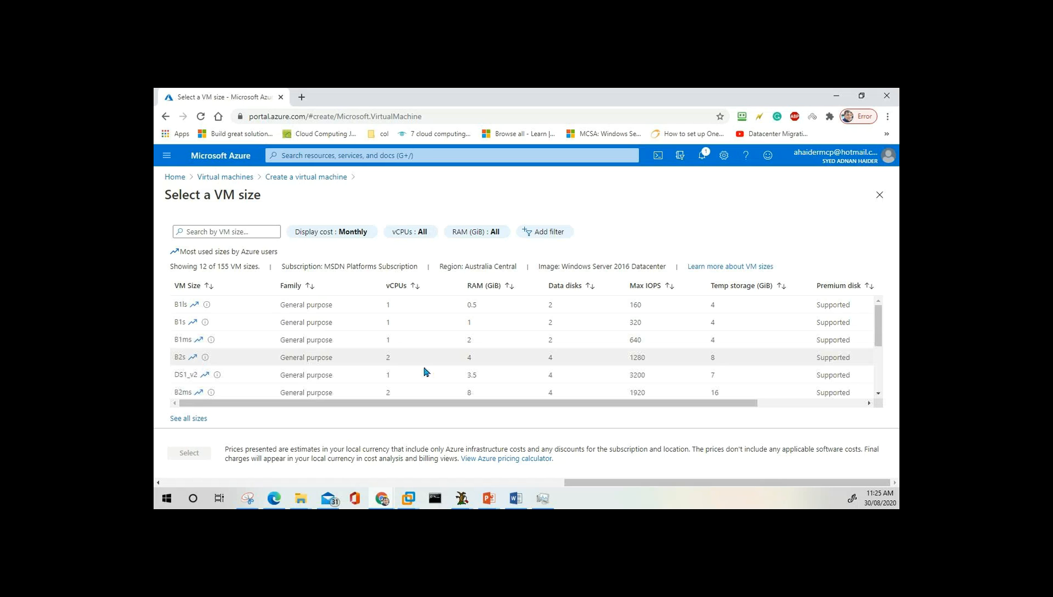
drag(620, 404, 732, 409)
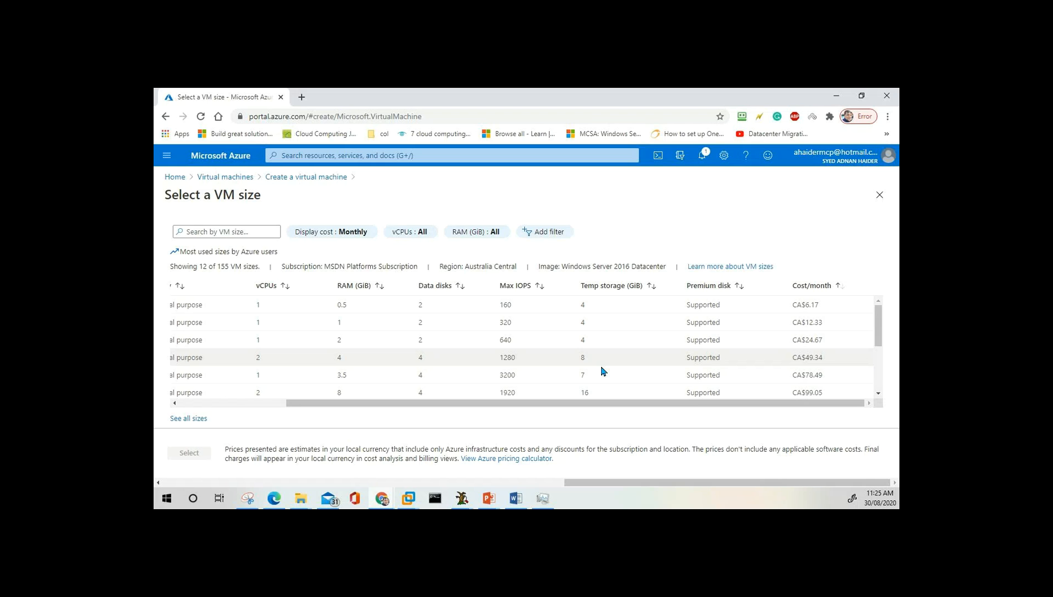
drag(522, 409, 451, 409)
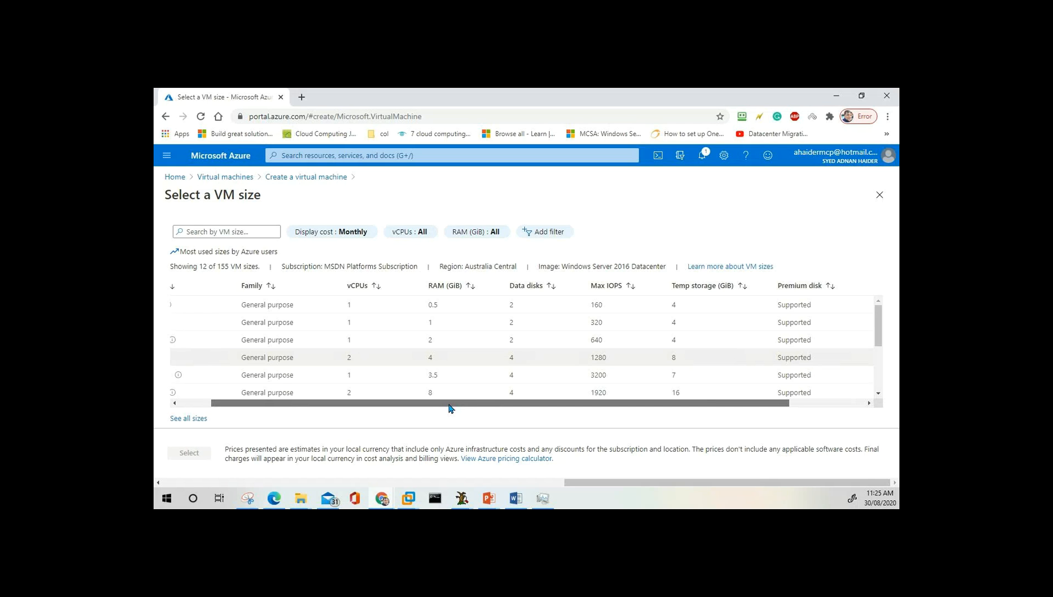
drag(450, 409, 356, 405)
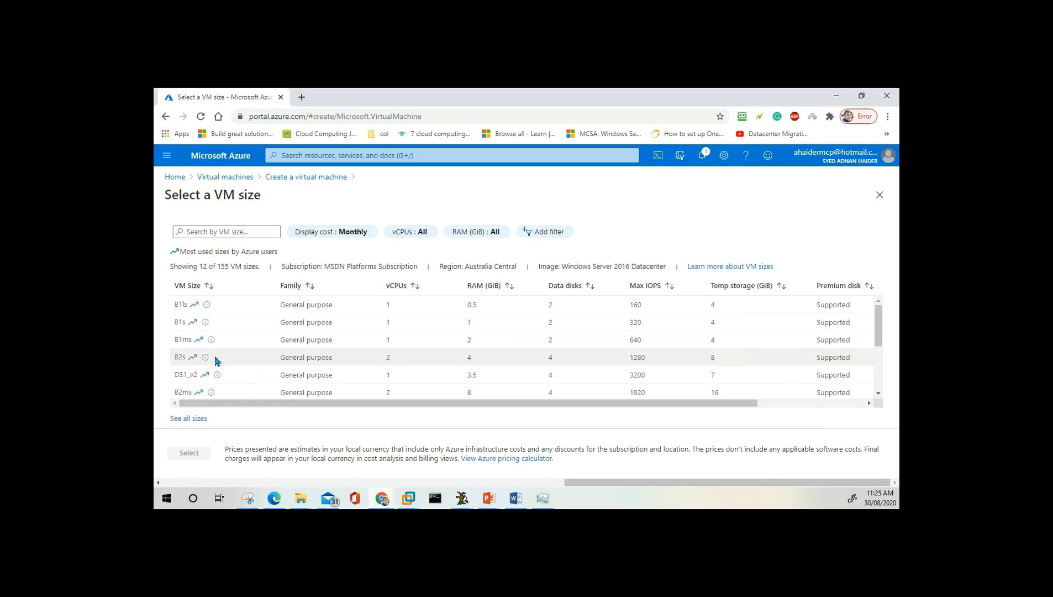
double_click(216, 357)
double_click(176, 359)
click(295, 358)
scroll(229, 390, down, 2)
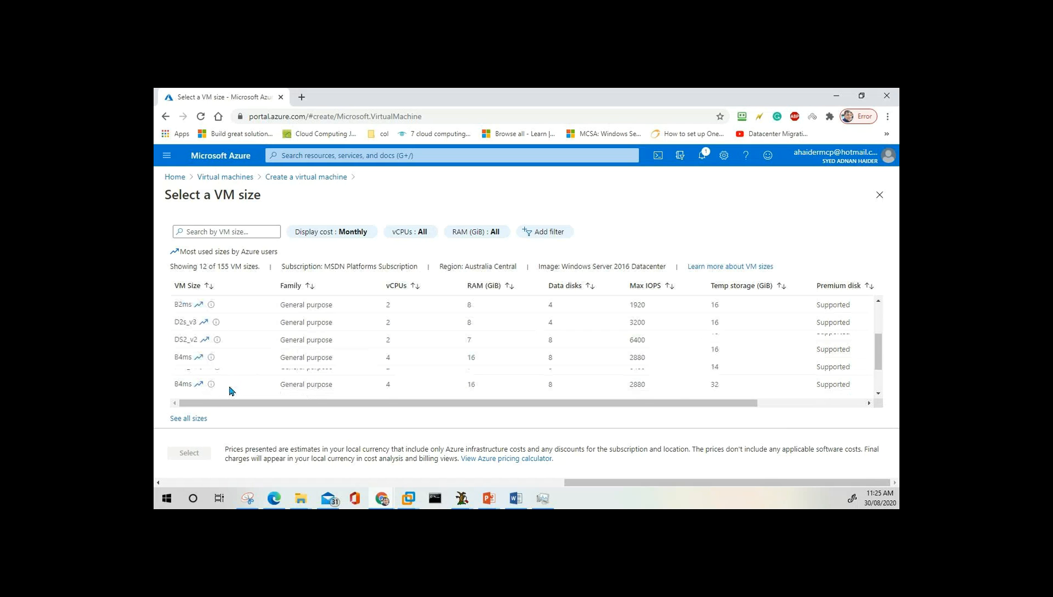
scroll(231, 391, up, 2)
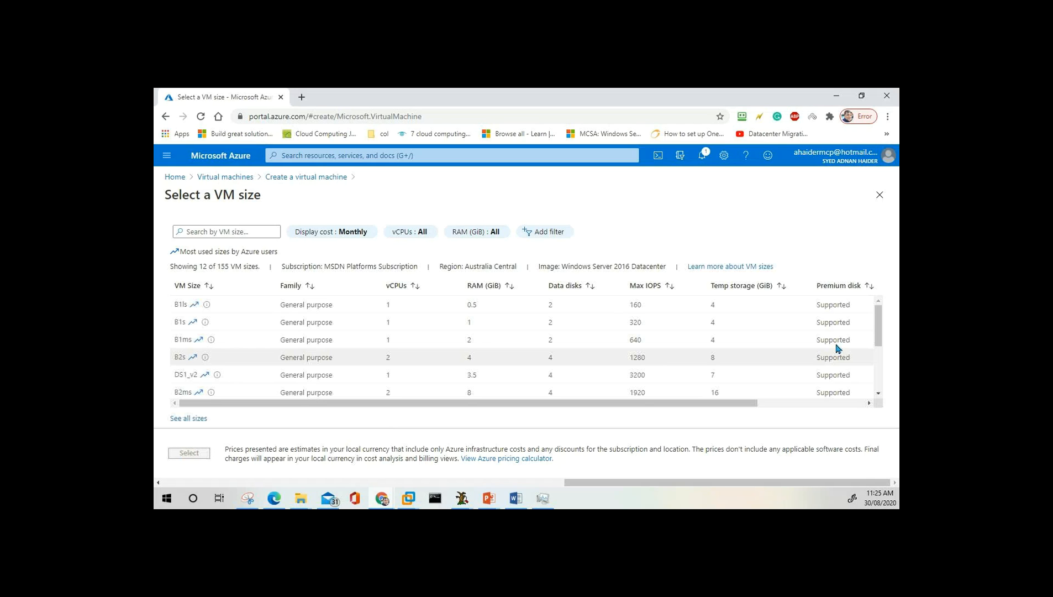
drag(882, 320, 873, 399)
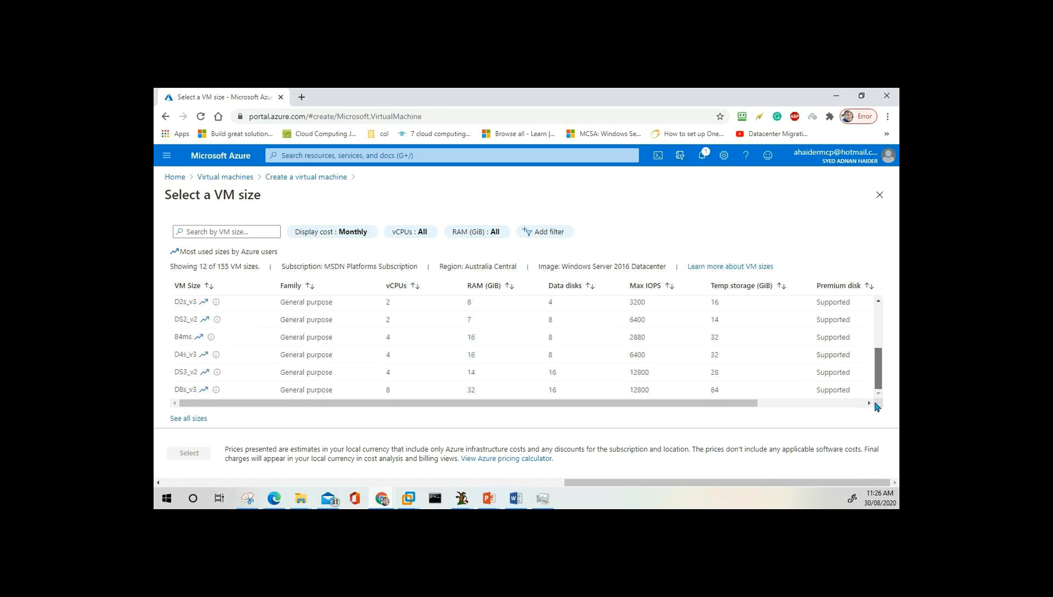
click(225, 233)
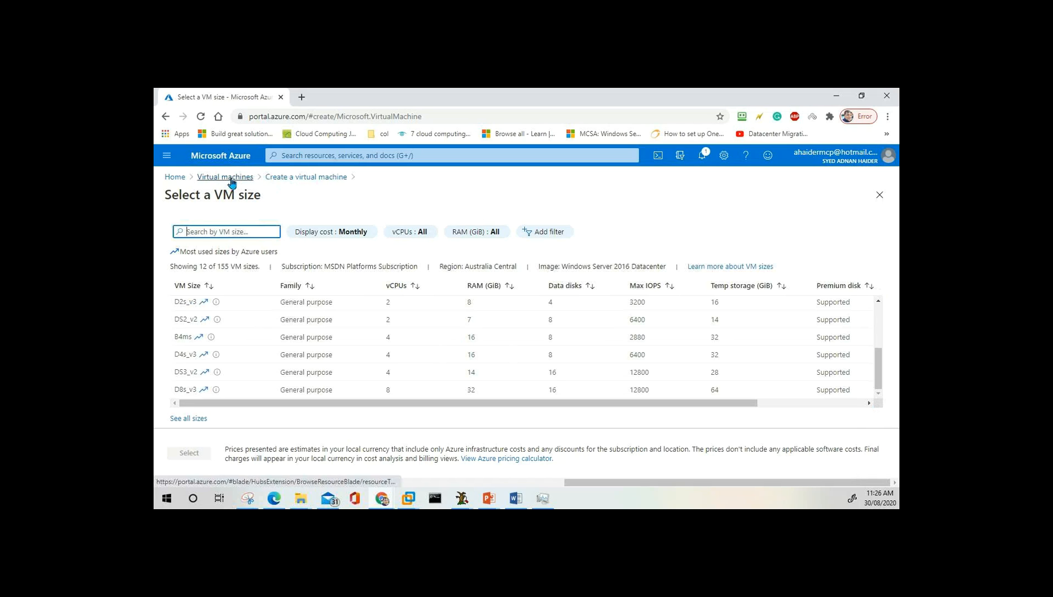
Discard the unsaved VM from Home, then start a new virtual machine from Virtual machines.
click(175, 178)
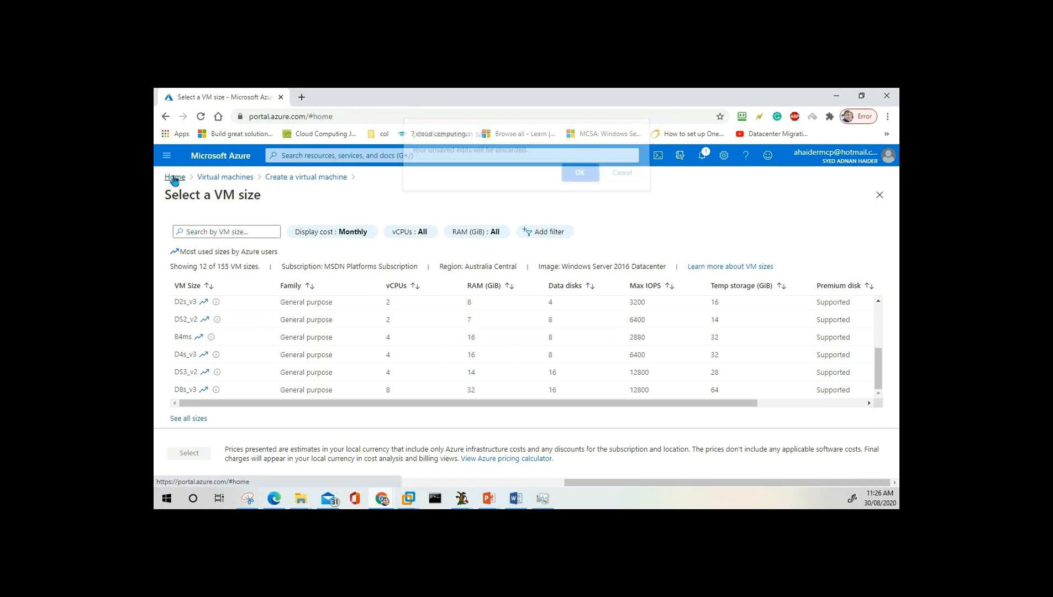
click(591, 182)
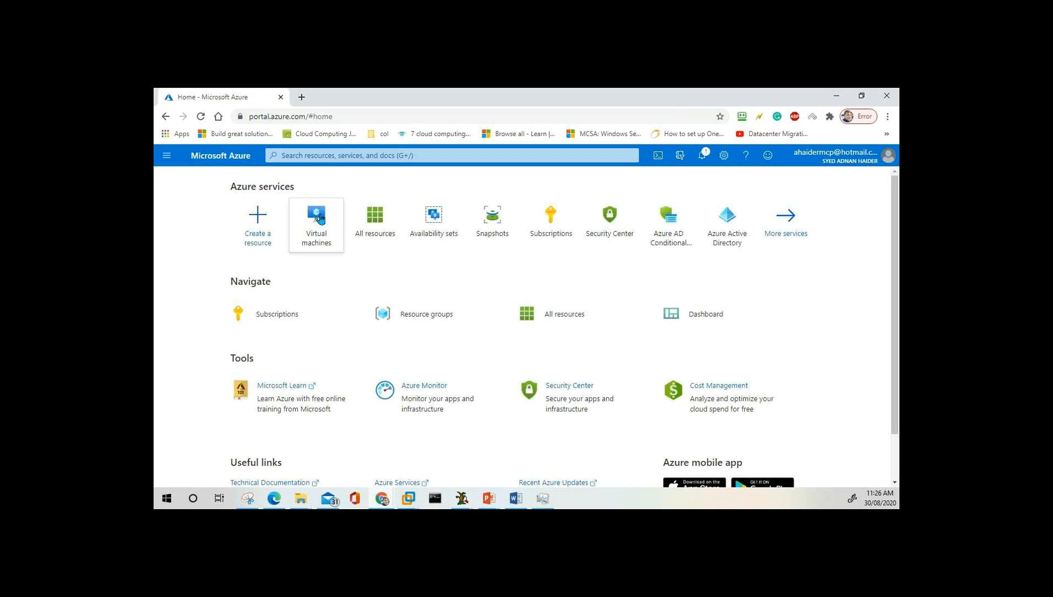
click(321, 219)
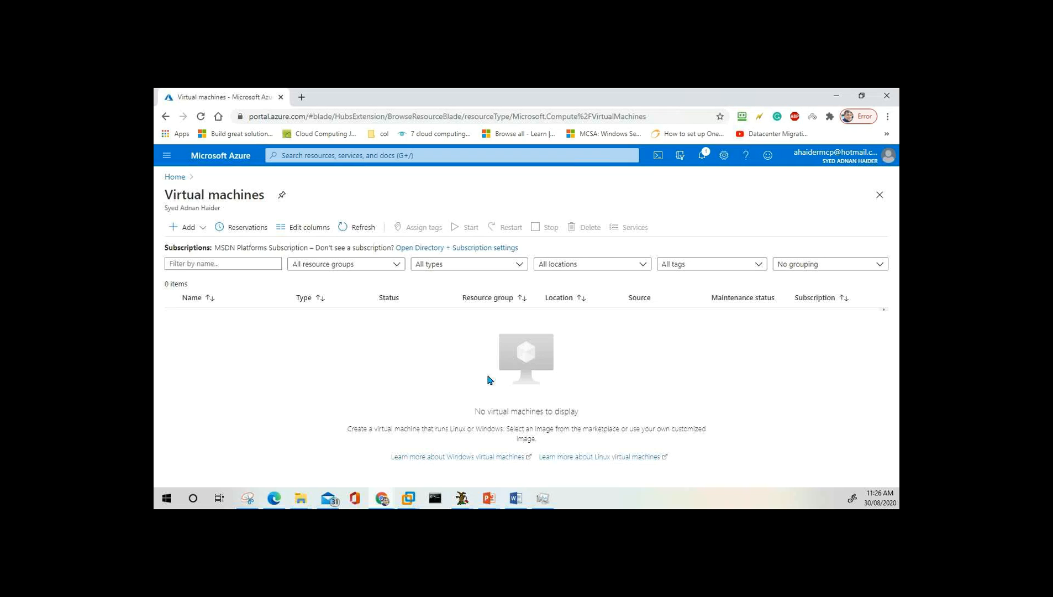
click(189, 231)
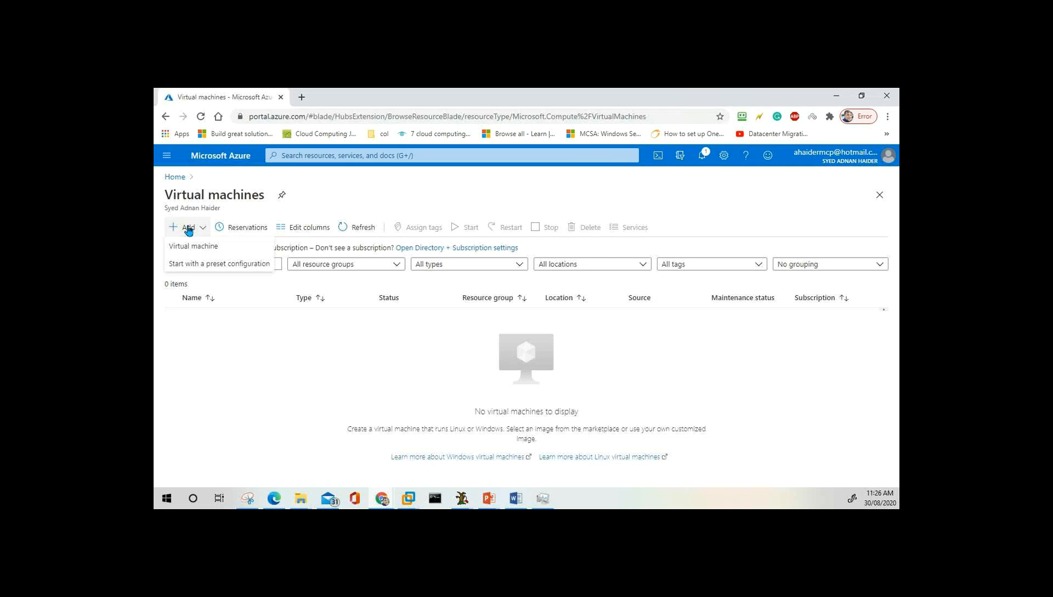
click(204, 247)
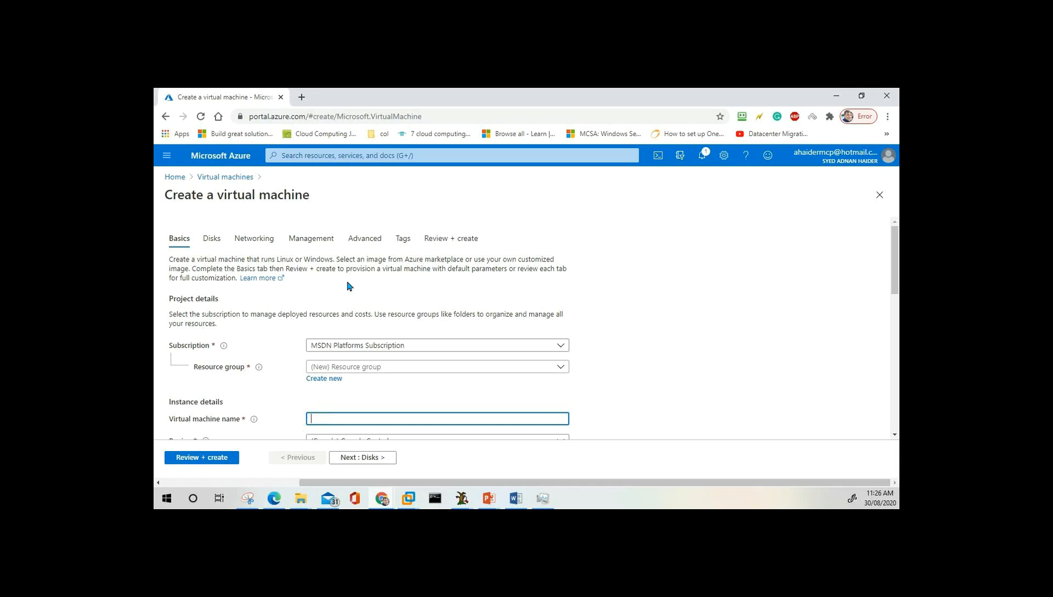
Create a new resource group named ITDEPT for the virtual machine.
click(387, 371)
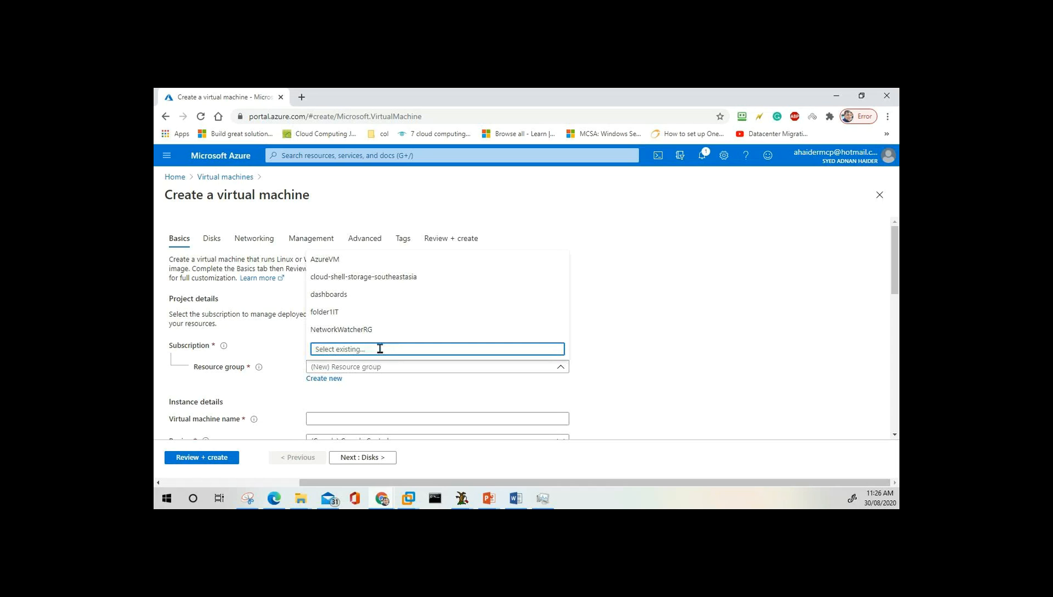
click(268, 338)
click(332, 383)
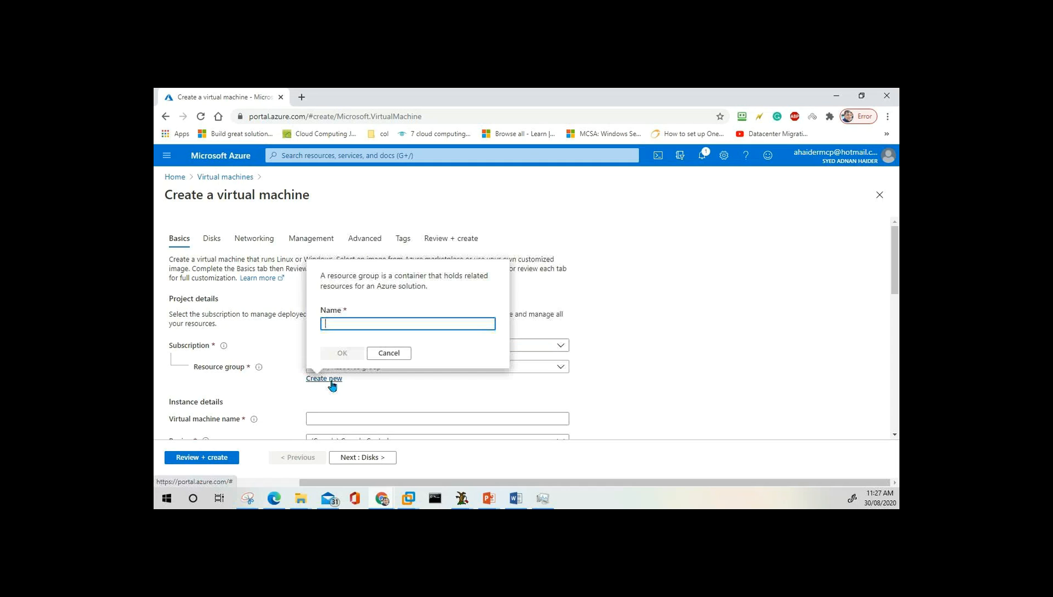
text(ITDEPT)
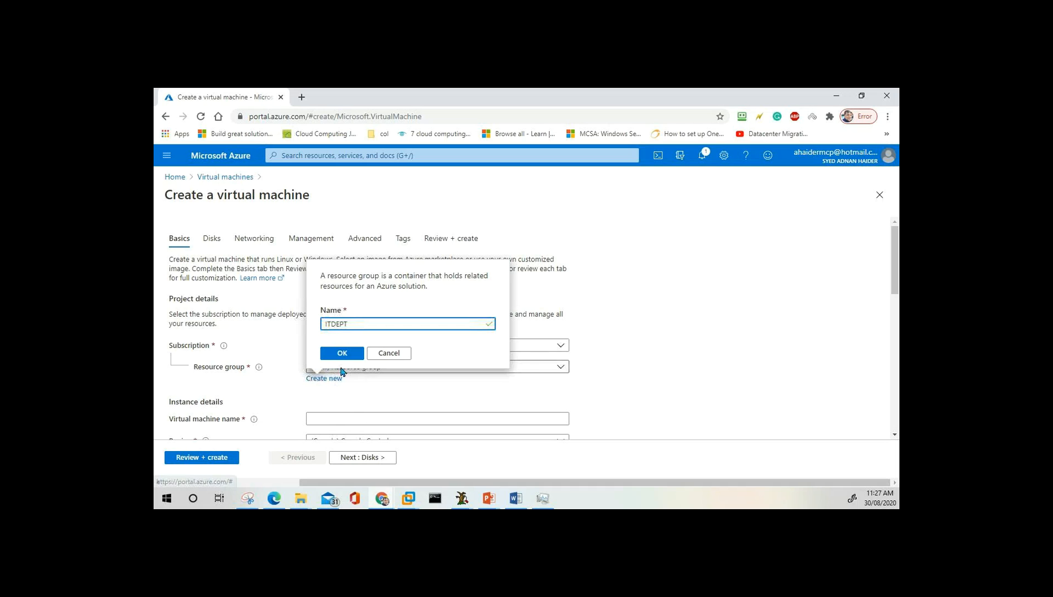
click(345, 353)
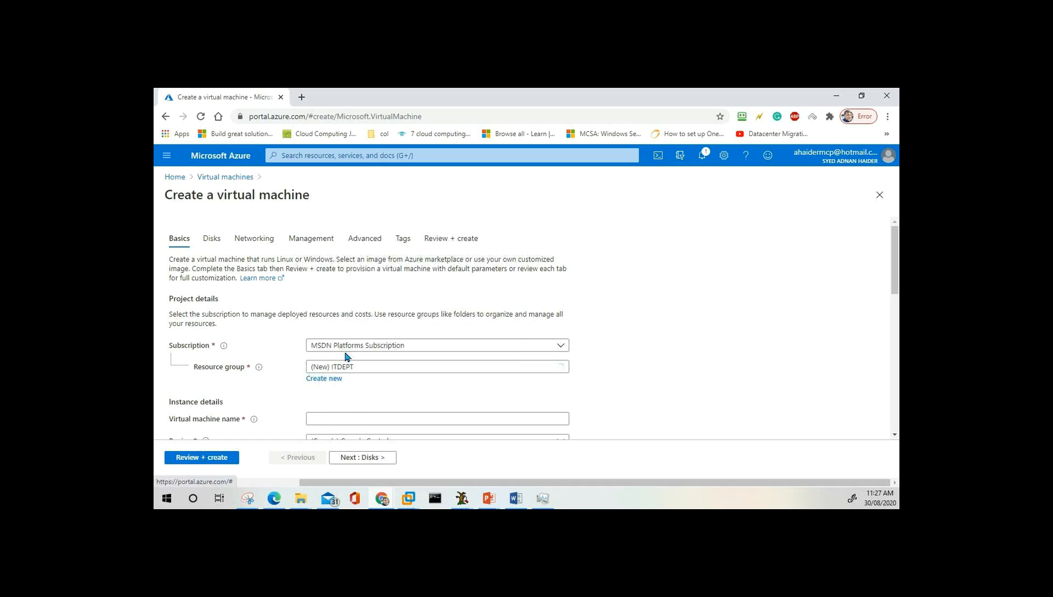
scroll(390, 373, down, 3)
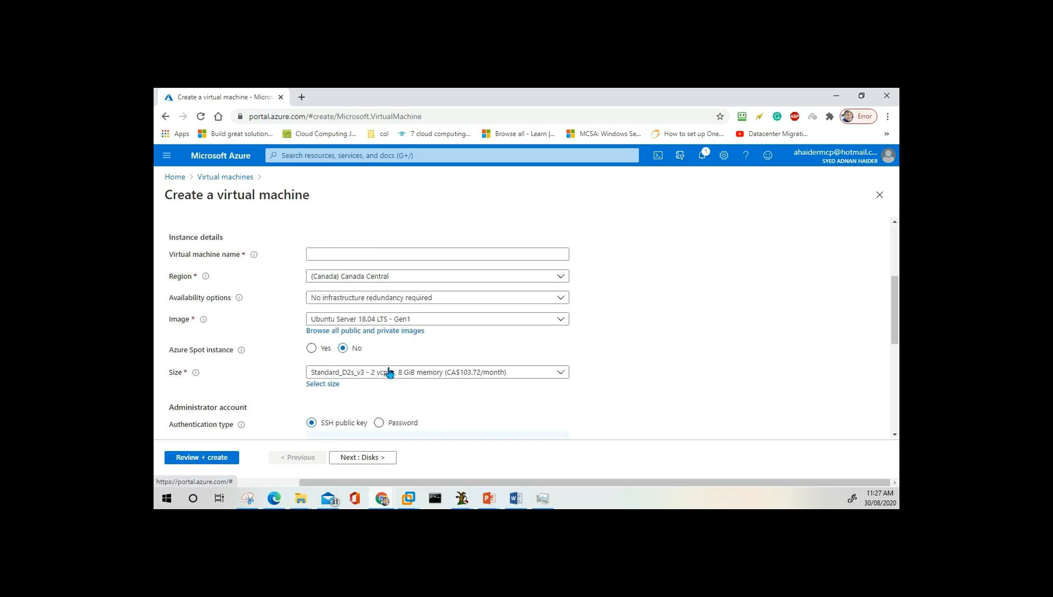
Name the VM netplussrv01 and choose the Windows Server 2016 Datacenter - Gen1 image.
click(377, 253)
text(net)
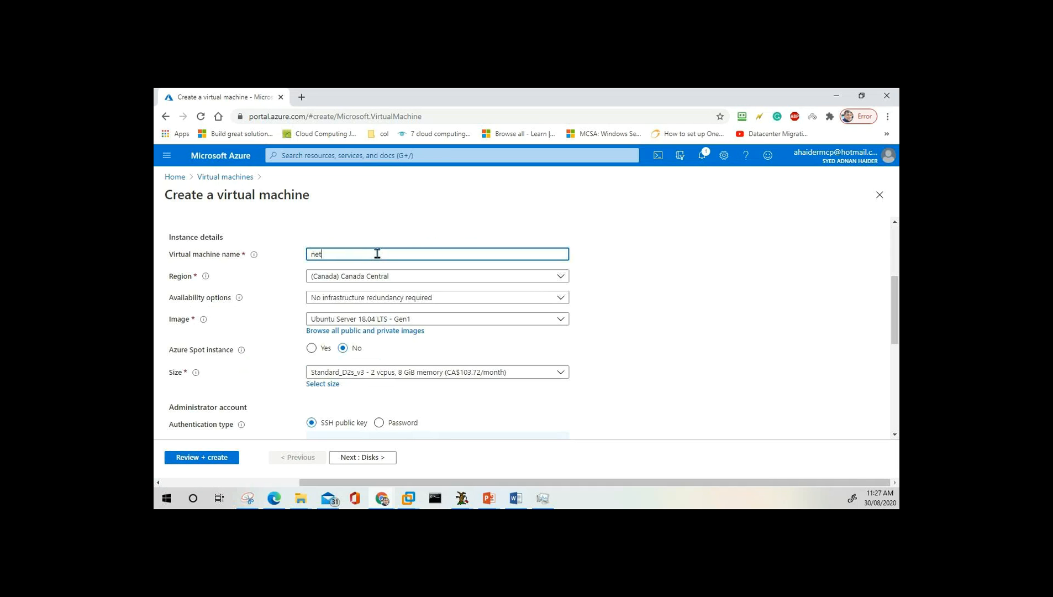
text(plussrv01)
click(419, 320)
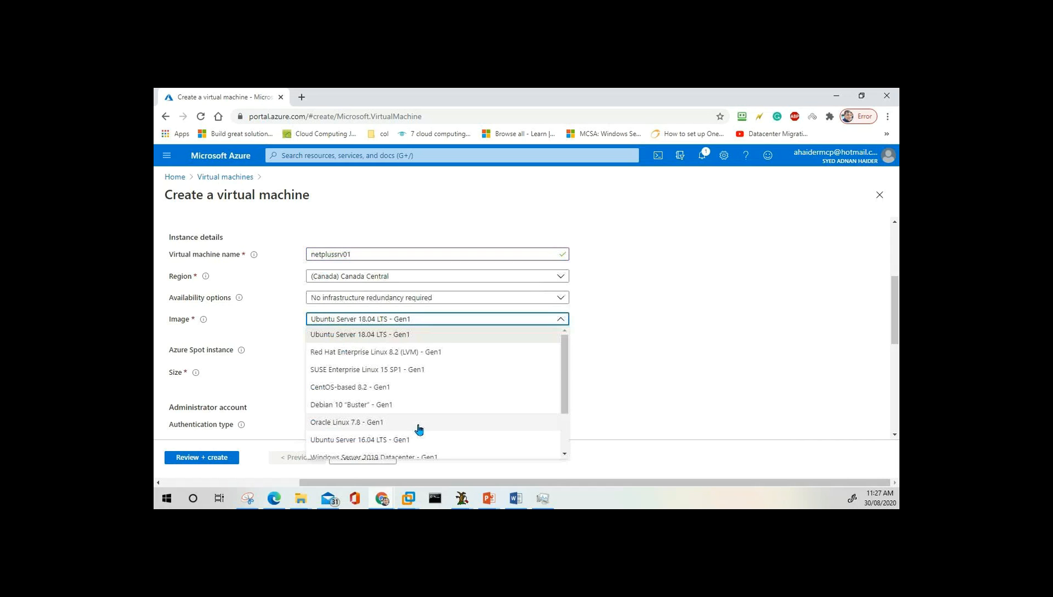
scroll(419, 428, down, 1)
click(392, 416)
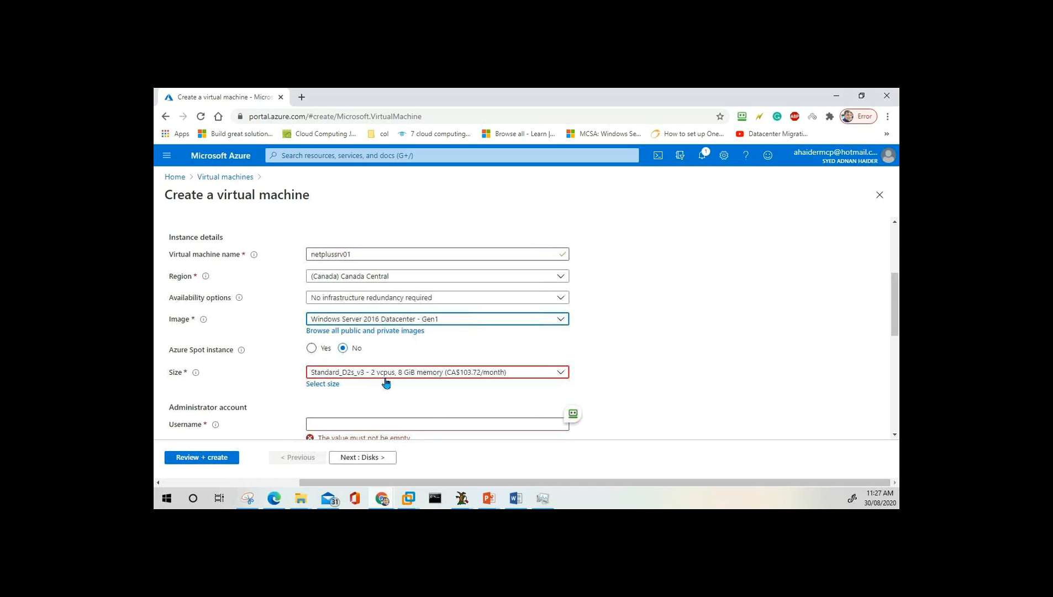
Choose Standard_B2s from the VM size list, priced at CA$43.36/month.
click(330, 385)
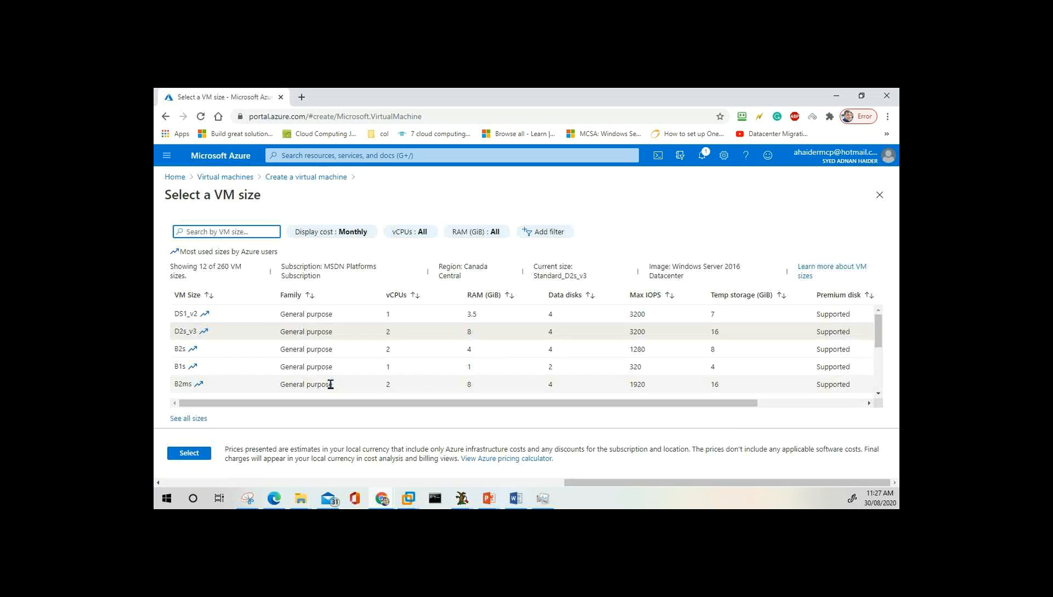
click(216, 350)
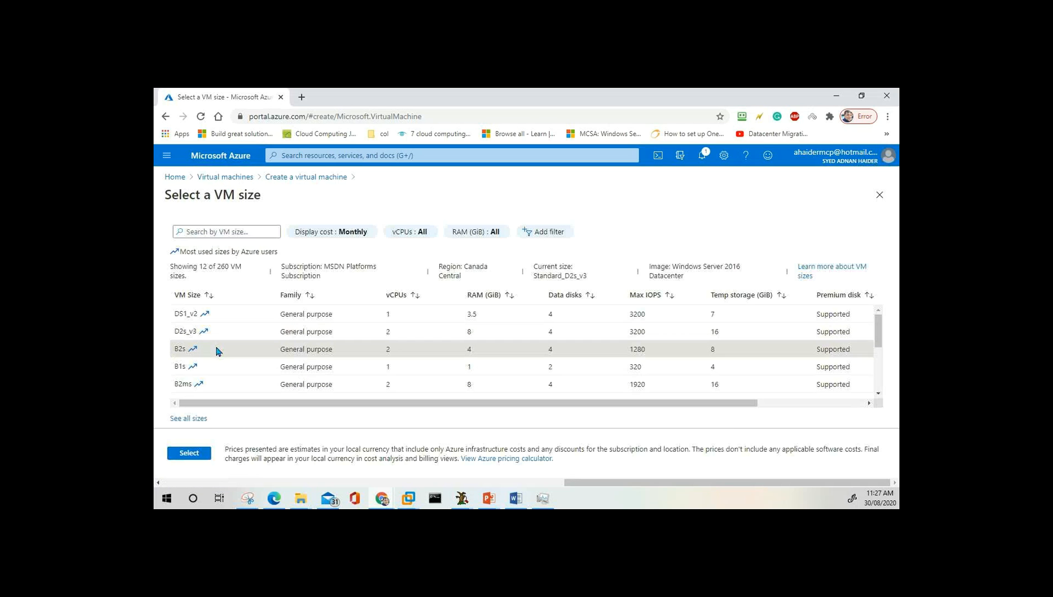
click(188, 457)
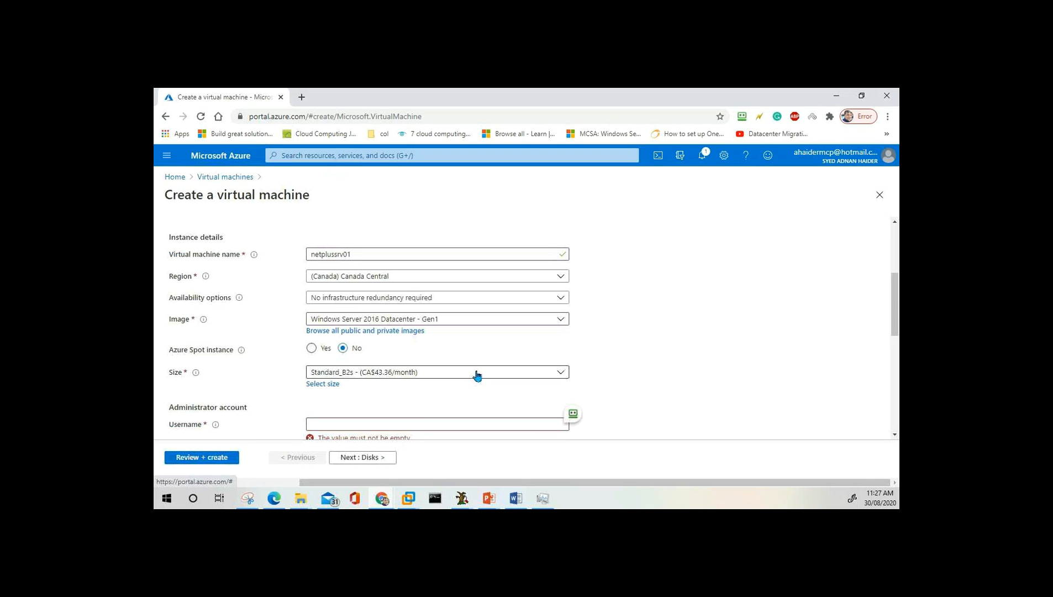
Fill in the administrator username, then enter and confirm the account password.
scroll(431, 332, down, 2)
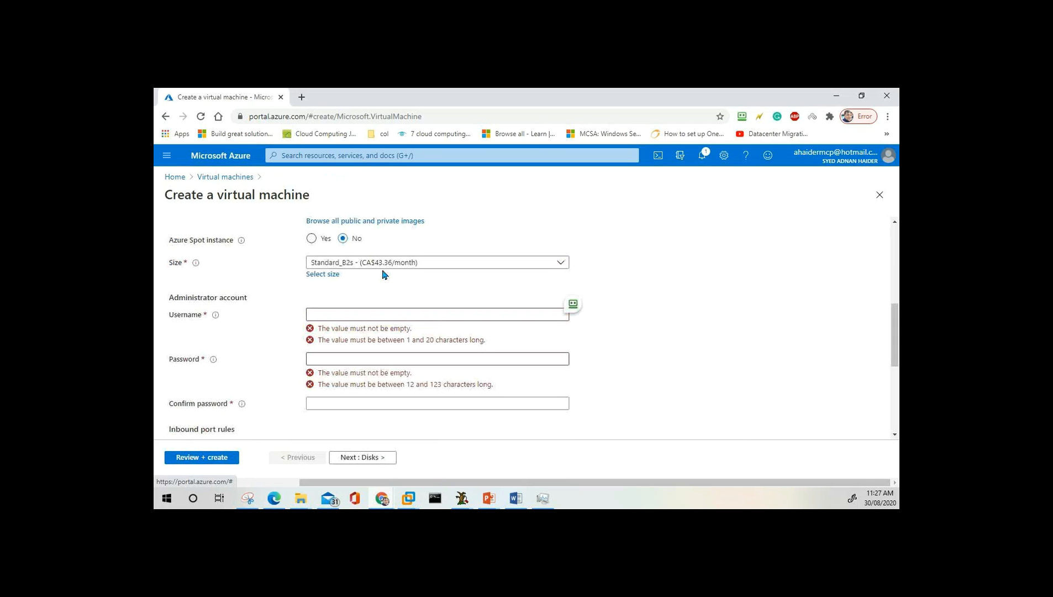
click(332, 314)
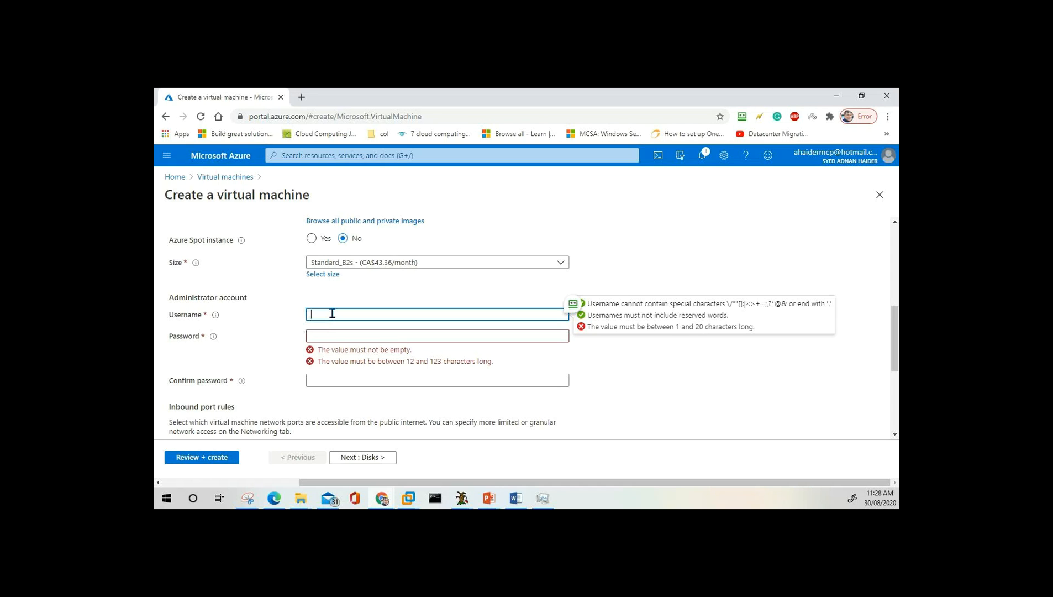
text(Passadmin)
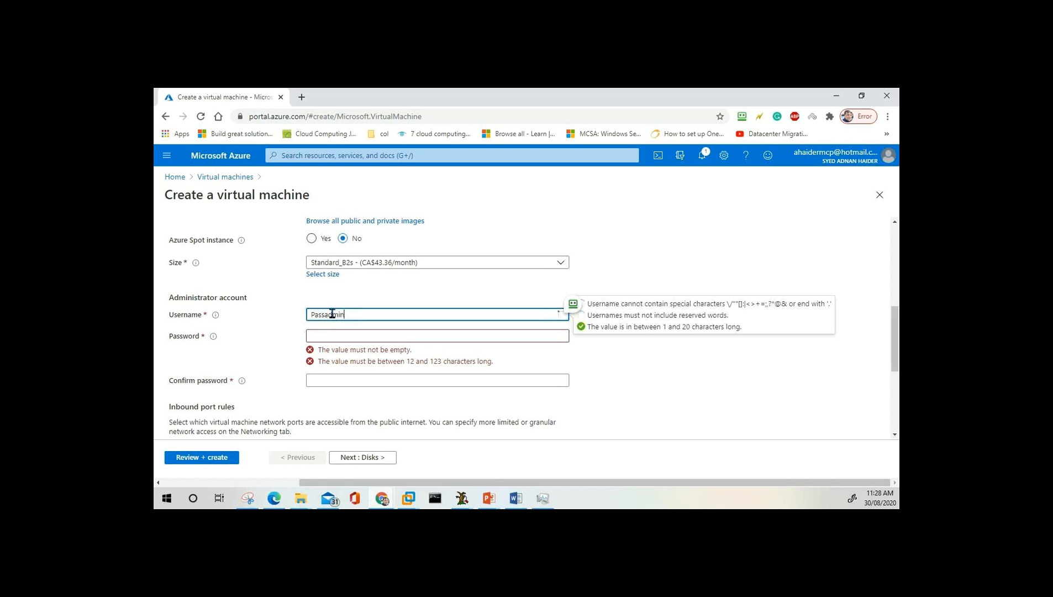
key(Tab)
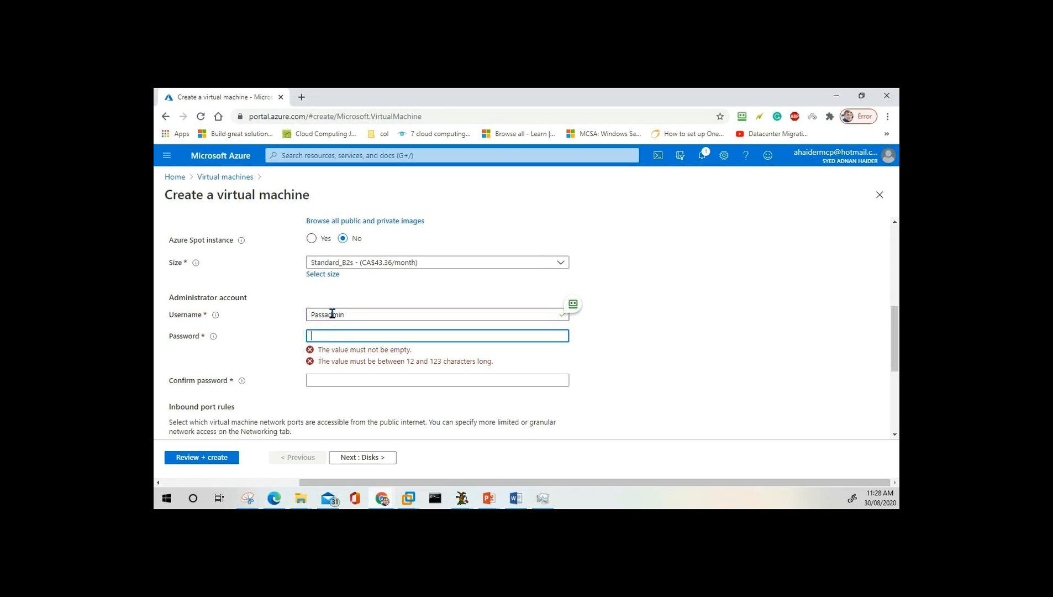
text(••••••••••••)
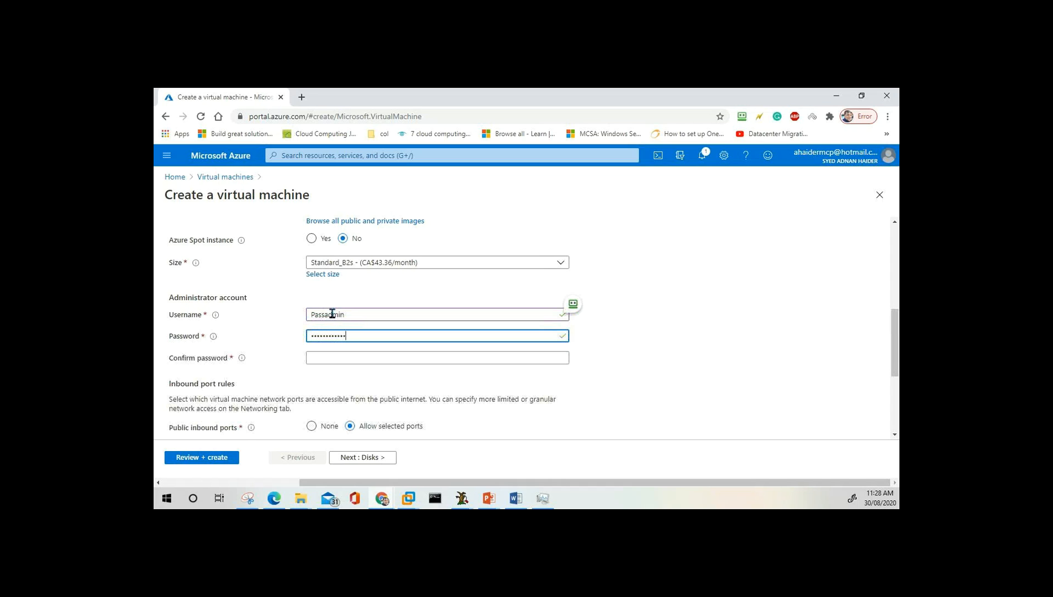
key(Tab)
text(•••)
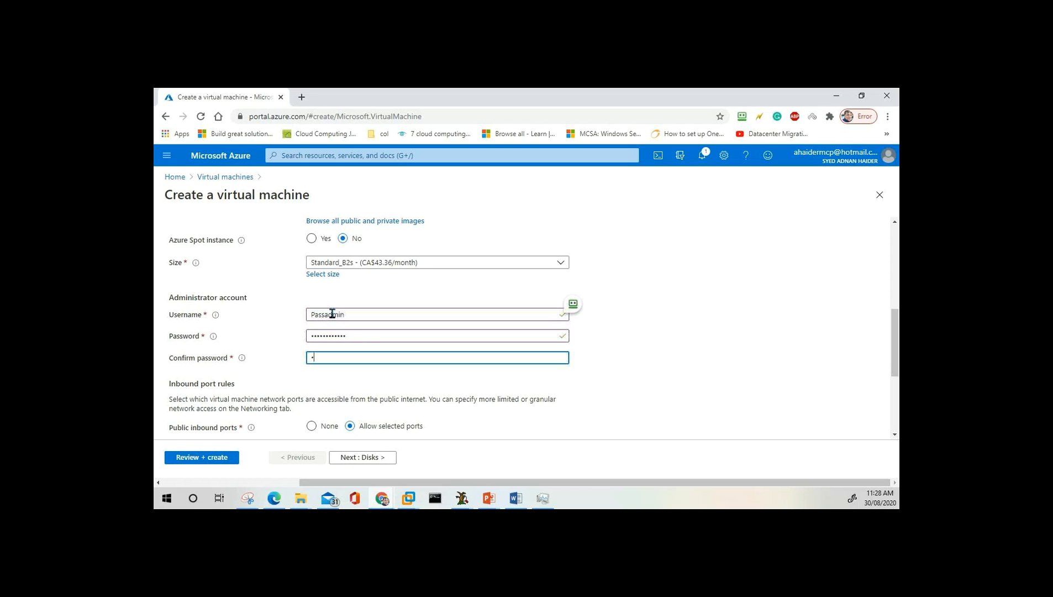
text(•••••••••)
Allow public inbound traffic only on RDP (3389), leaving existing Windows Server license at No.
scroll(302, 385, down, 3)
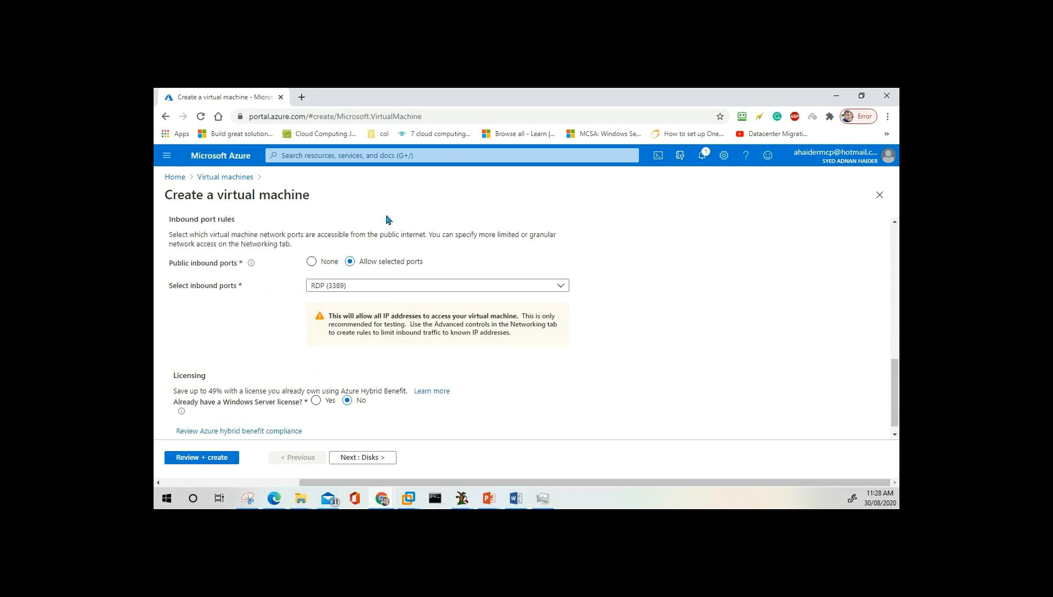
scroll(452, 322, up, 3)
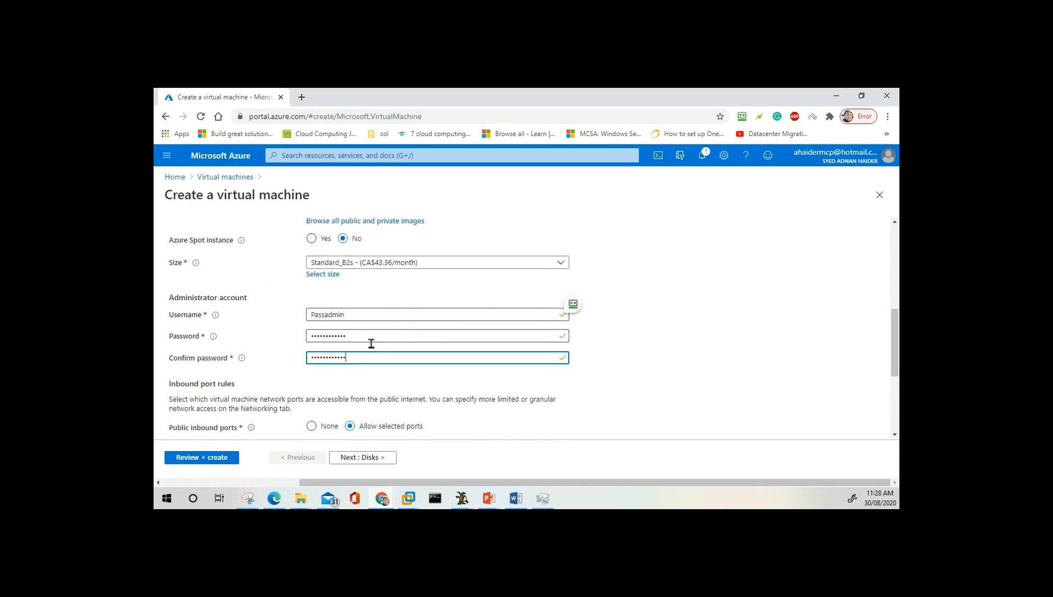
scroll(370, 343, down, 3)
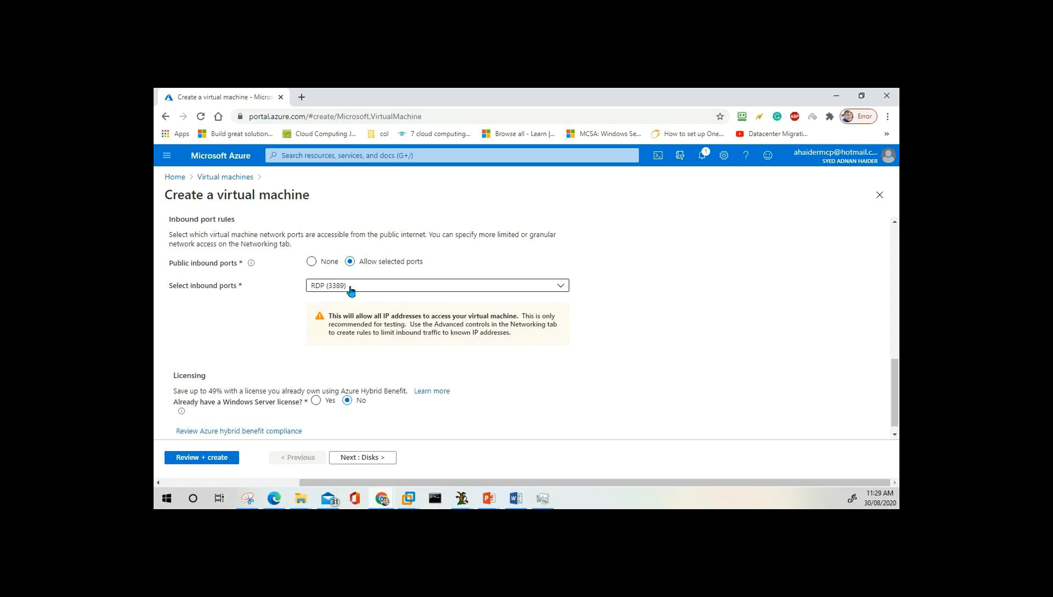
click(312, 262)
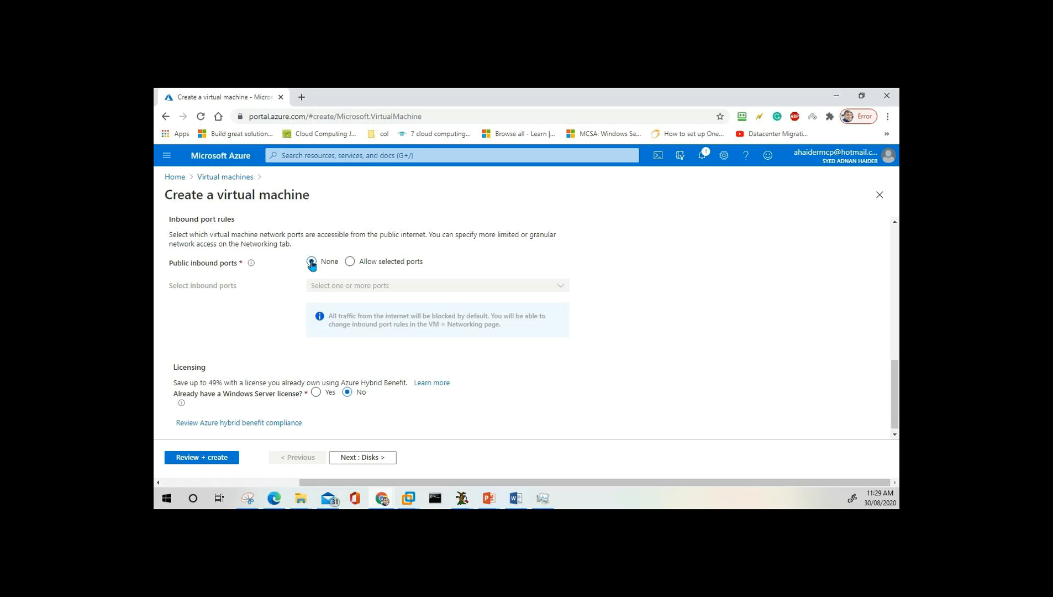
click(350, 261)
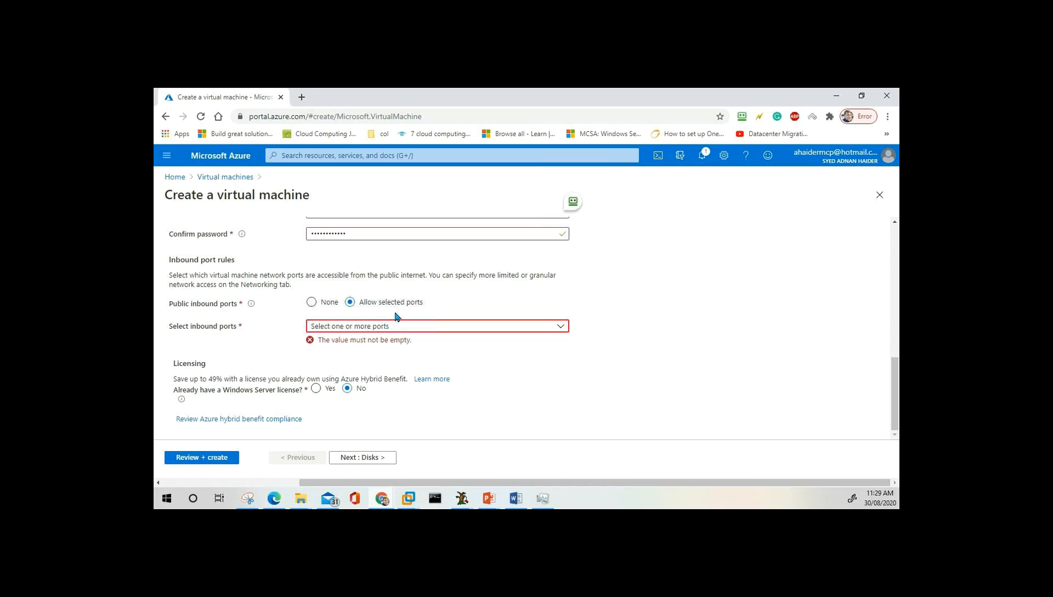
click(418, 328)
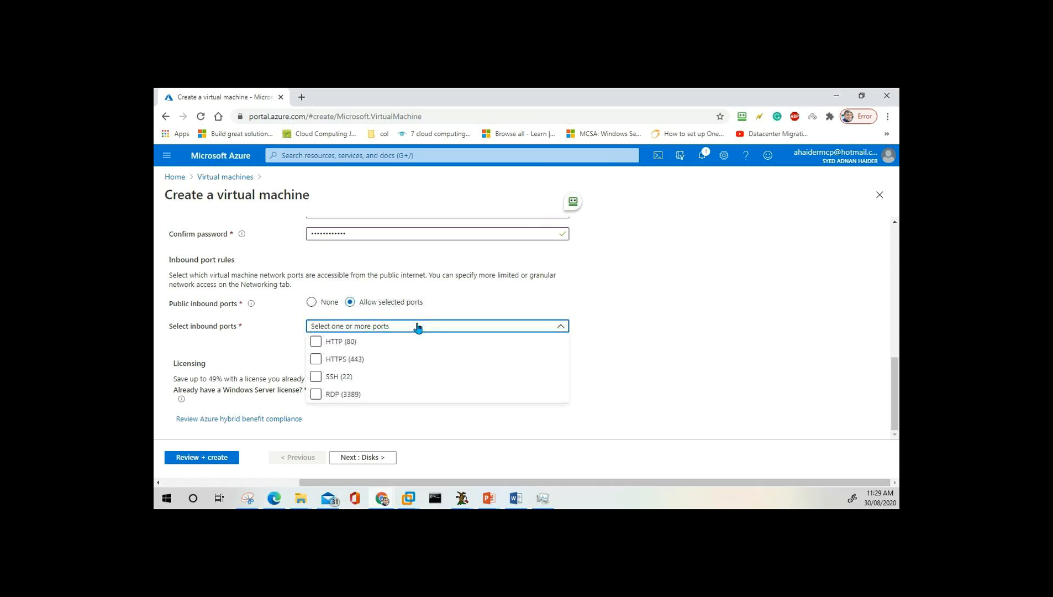
click(319, 396)
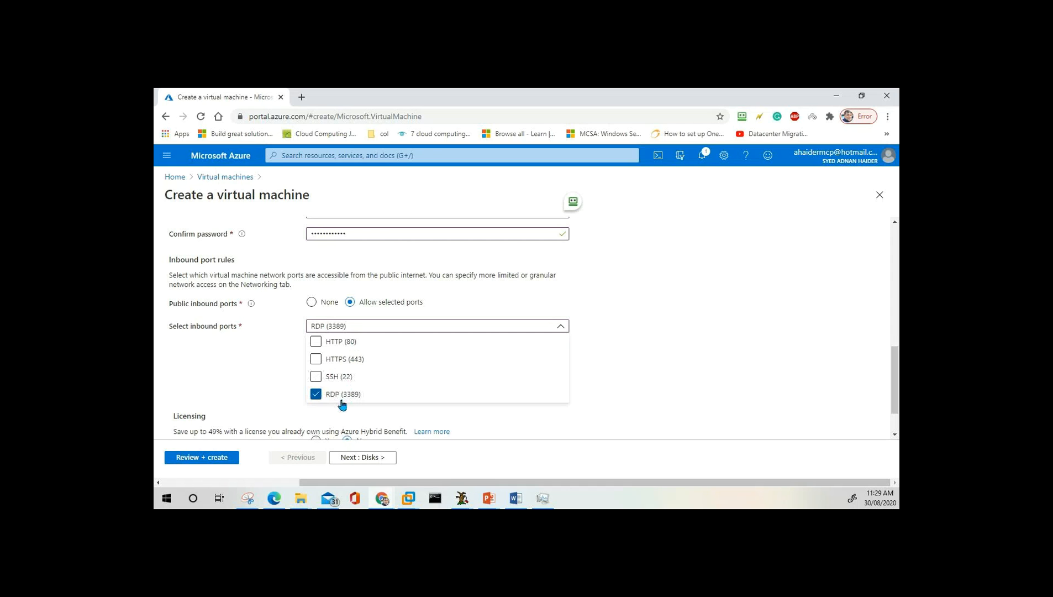
click(282, 390)
scroll(282, 391, down, 1)
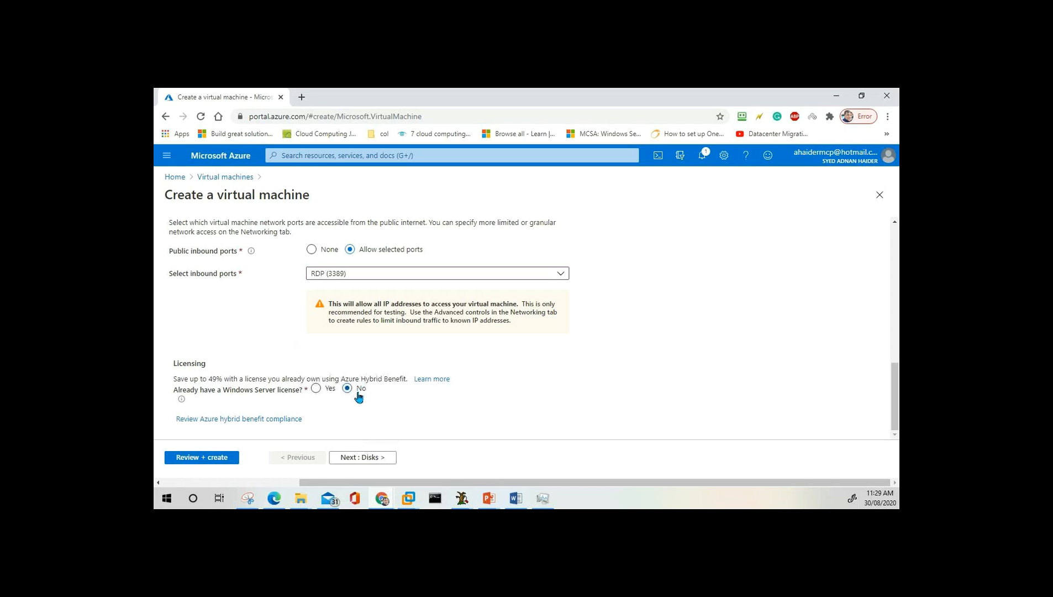
scroll(410, 314, up, 1)
scroll(410, 315, up, 5)
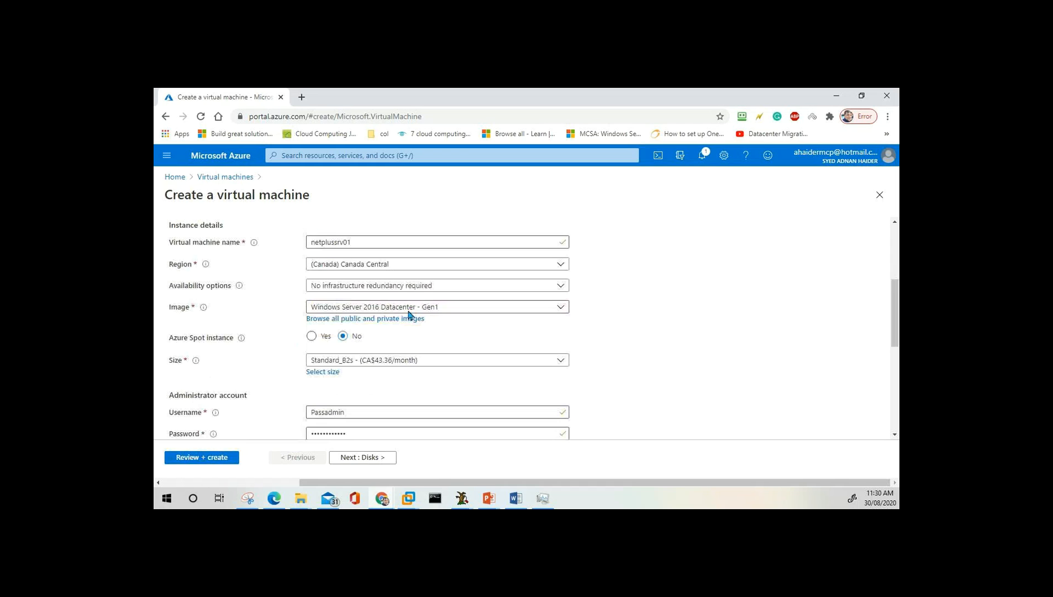
scroll(410, 315, down, 3)
scroll(410, 315, down, 3)
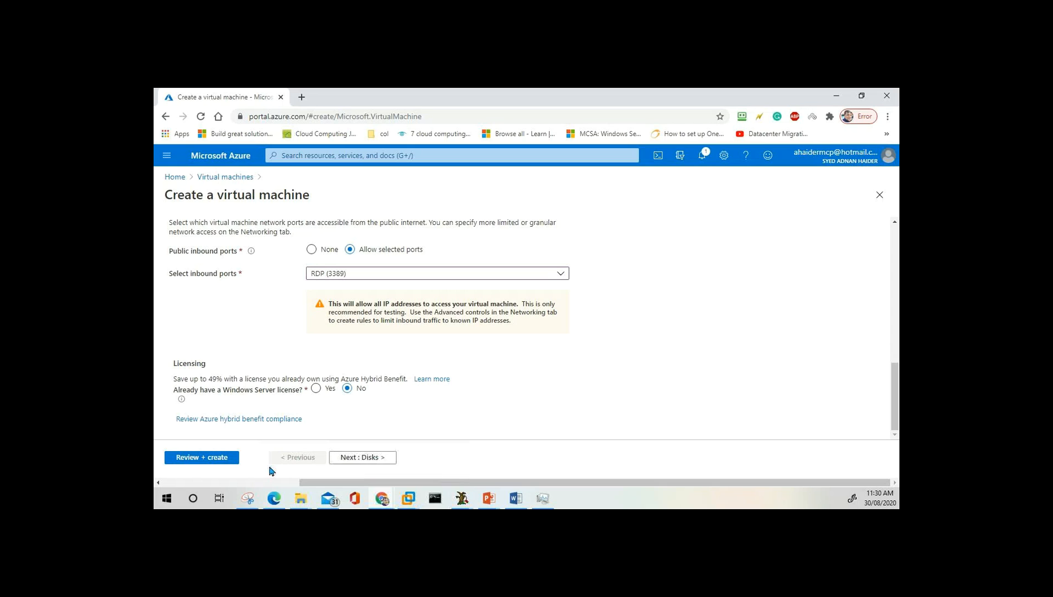
Validate the B2s VM configuration, dismiss the RoboForm prompt, and submit it with Create.
click(203, 461)
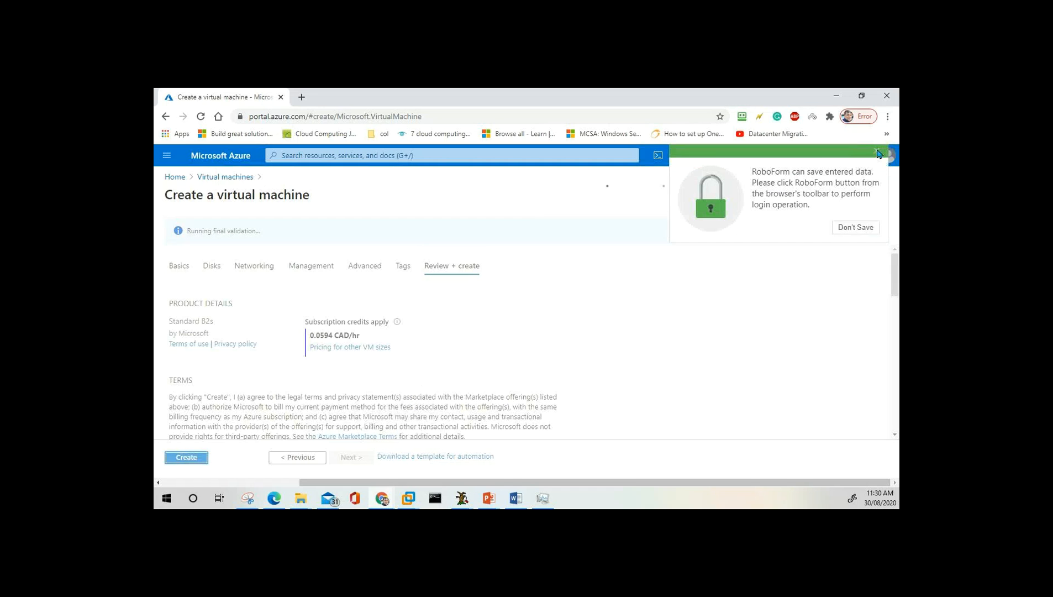
click(877, 151)
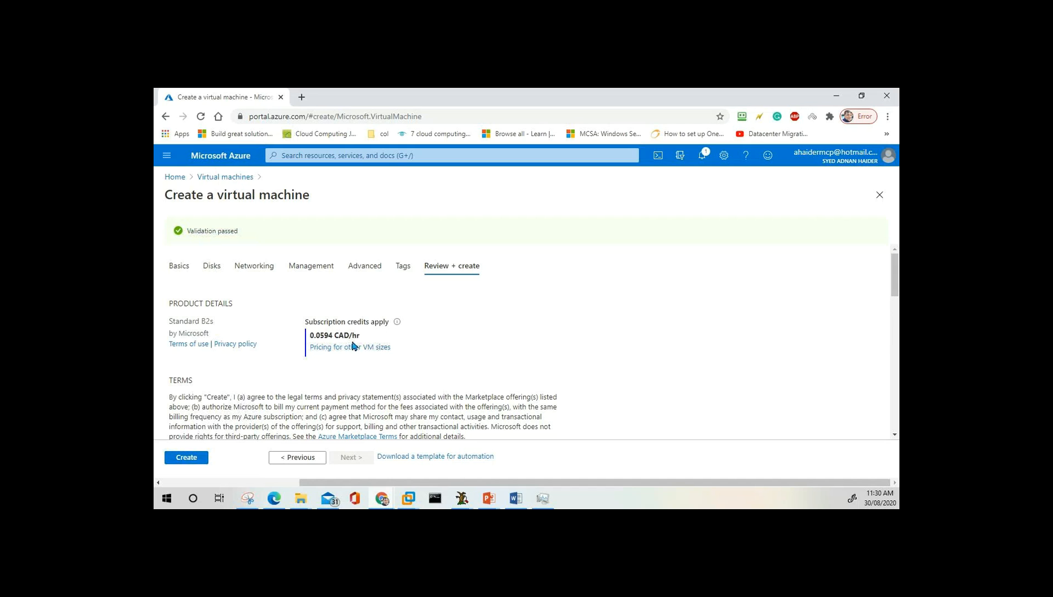
click(182, 460)
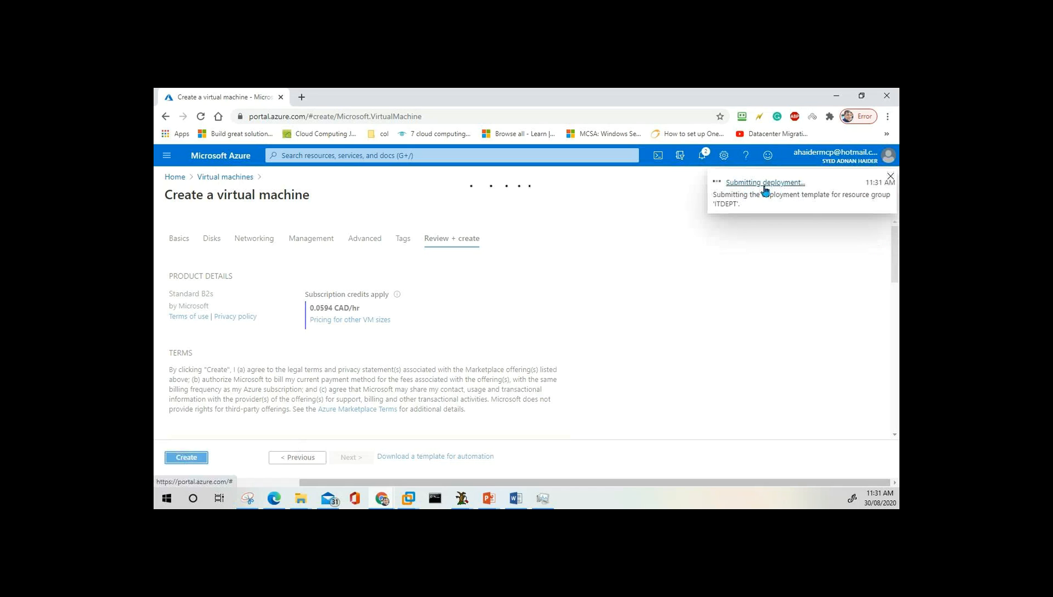
Open the Submitting deployment notification's details, then recheck notifications for deployment status.
click(703, 160)
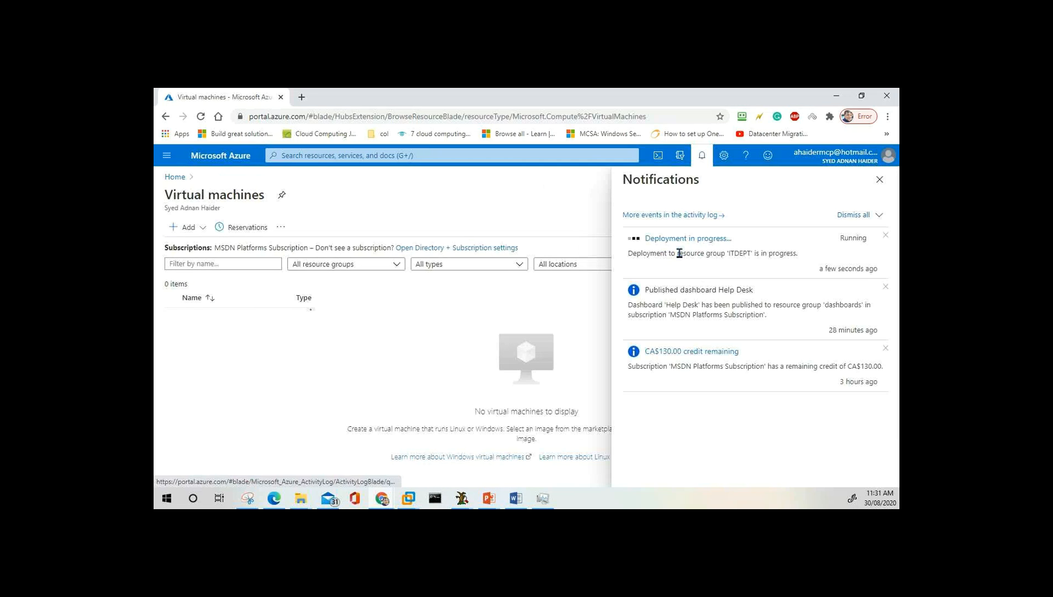
click(679, 253)
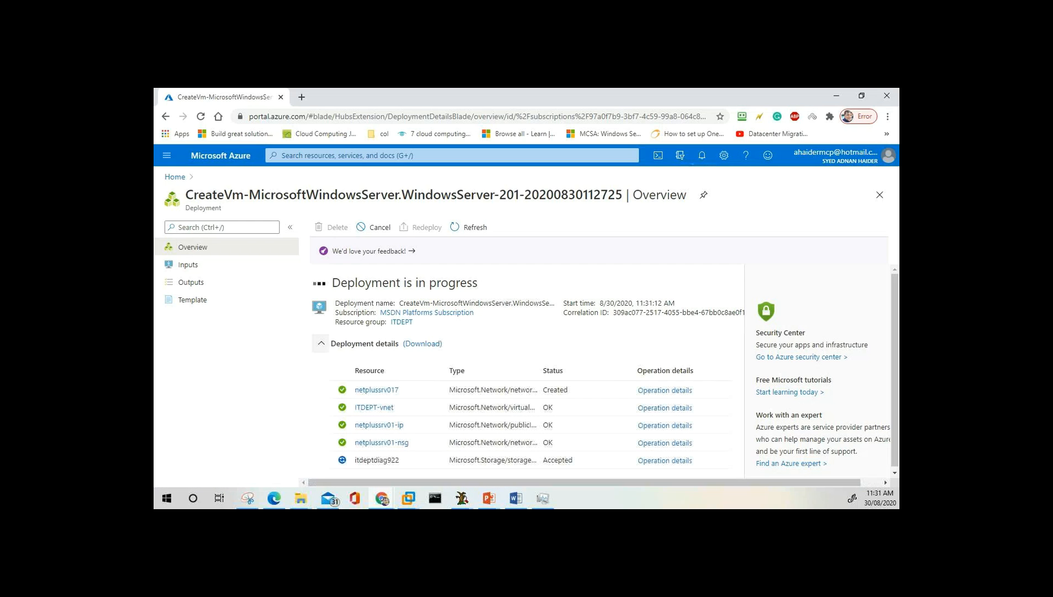
click(702, 155)
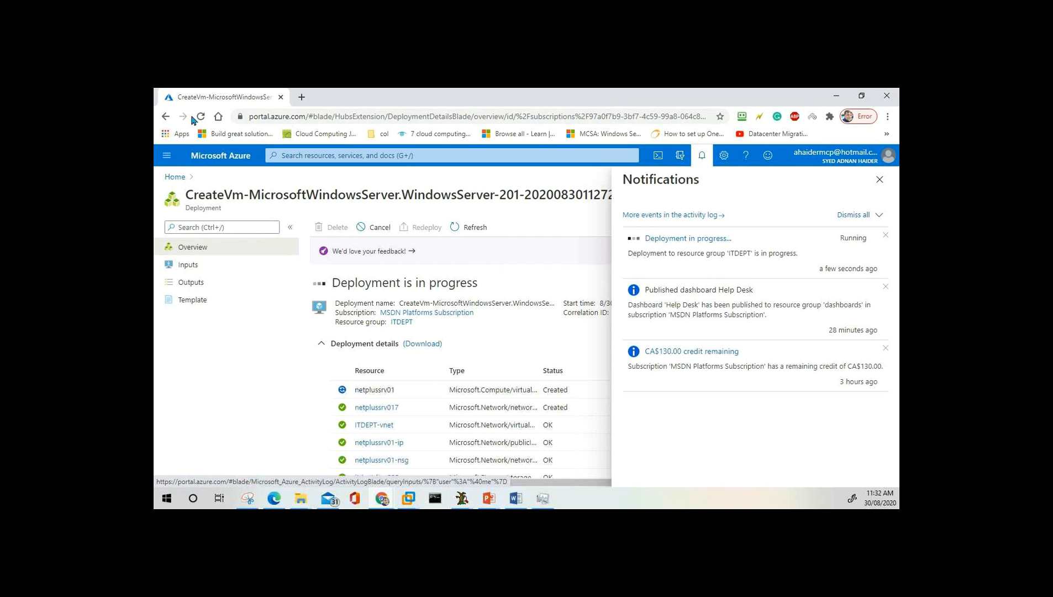
Visit Virtual machines, then list All resources showing netplussrv01 and its vnet, IP, NSG and NIC.
click(167, 158)
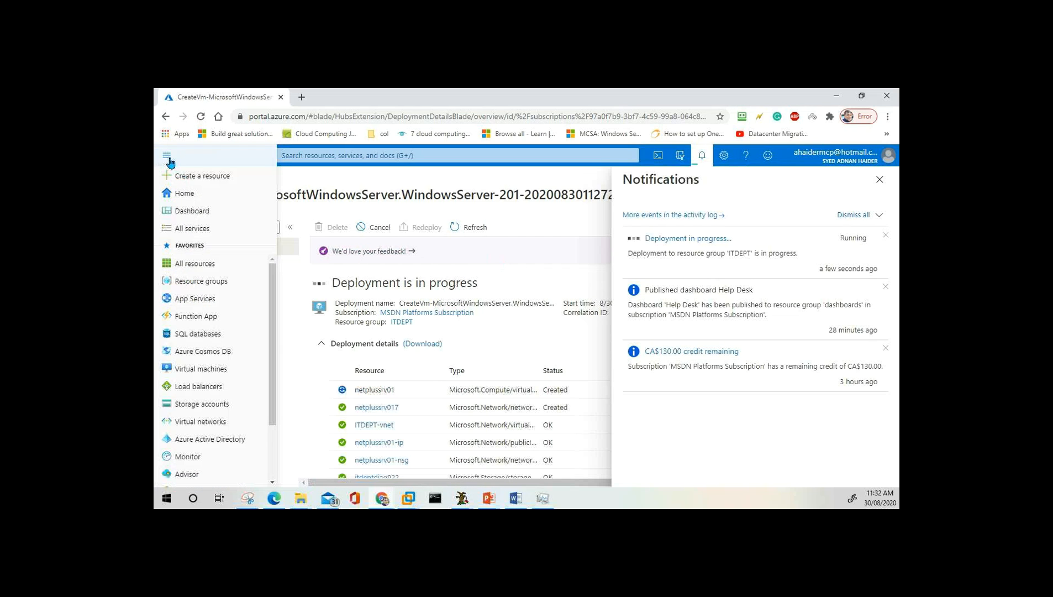
click(203, 369)
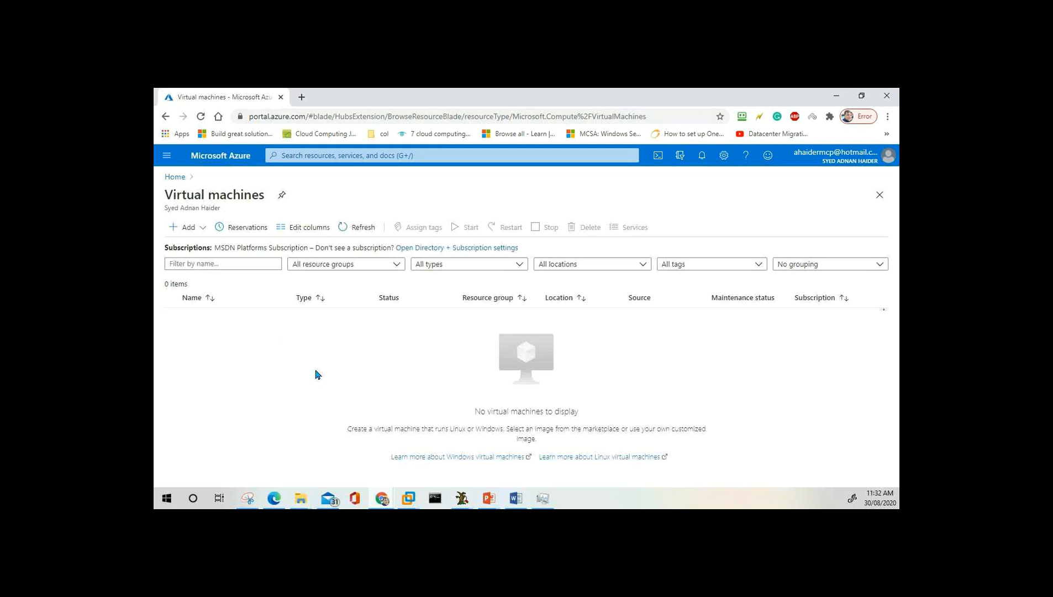
click(169, 155)
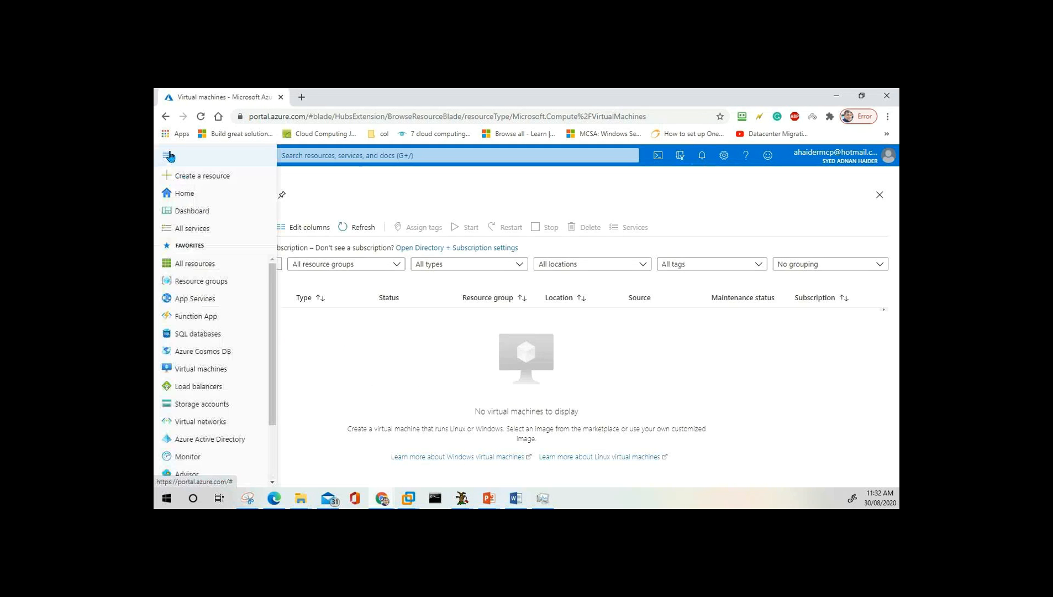
click(193, 265)
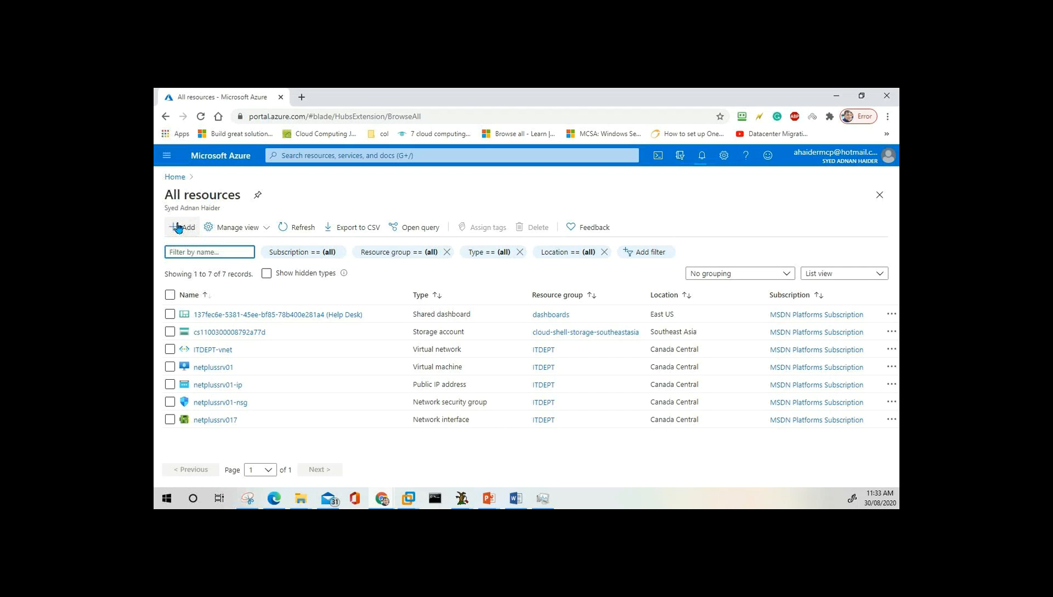
Open the Virtual machines list, where netplussrv01 in ITDEPT is still Creating.
click(167, 156)
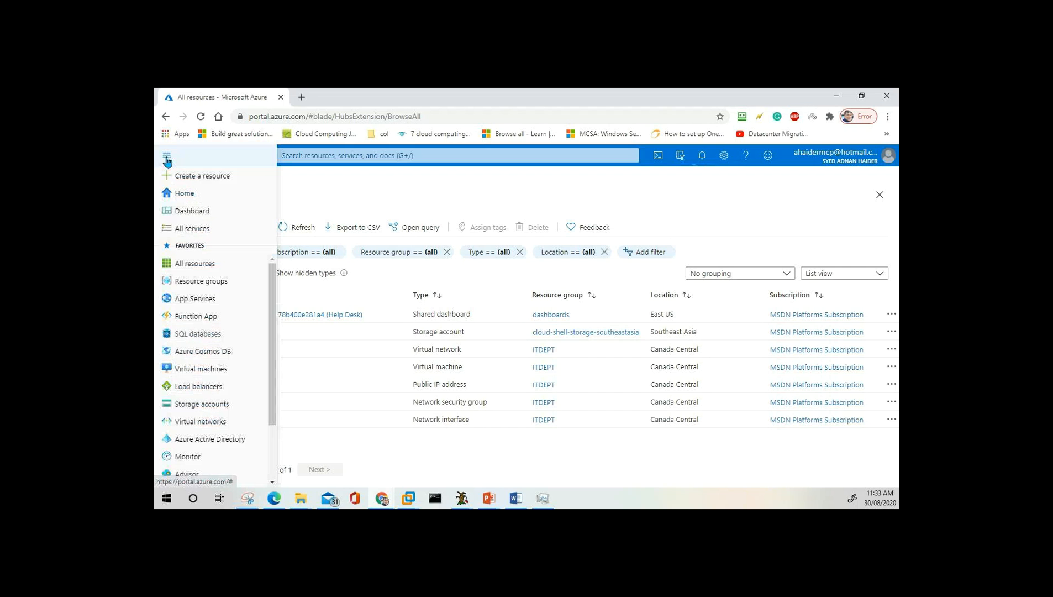
click(214, 372)
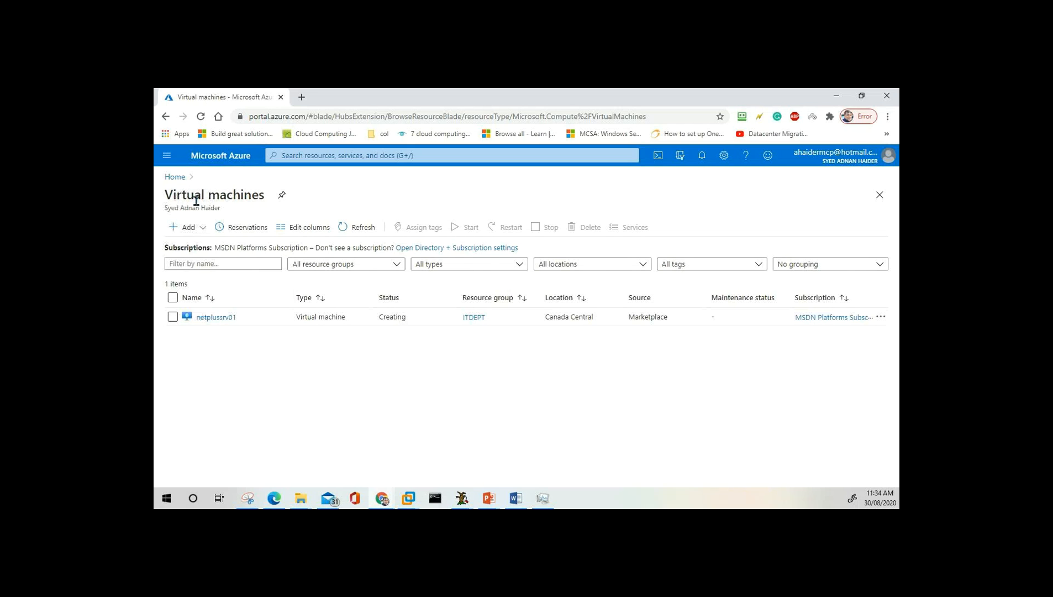
click(167, 156)
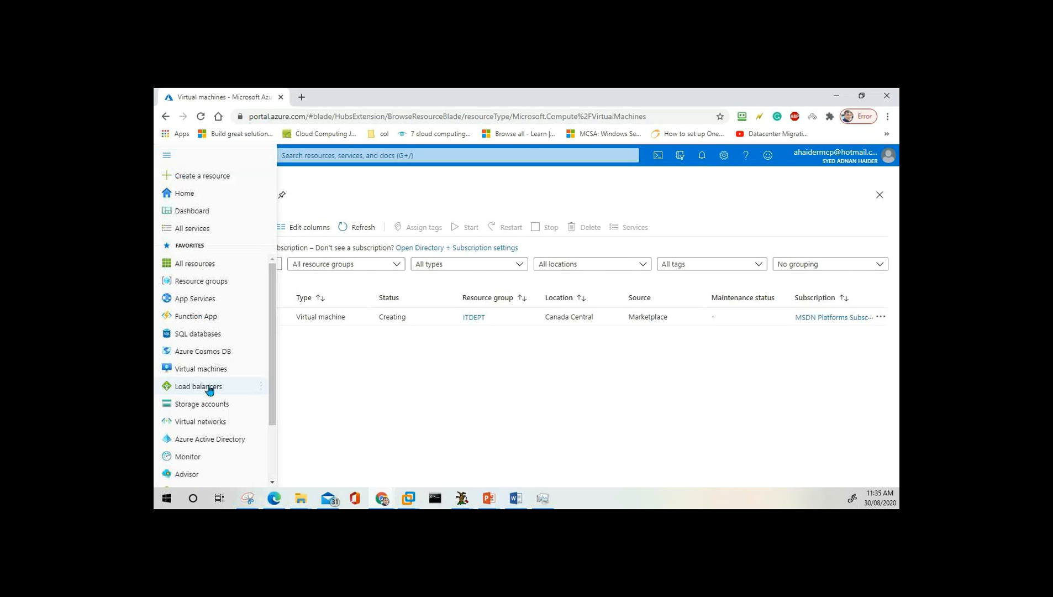
Start a new VM with Add > Virtual machine on the Virtual machines blade.
click(390, 396)
click(187, 231)
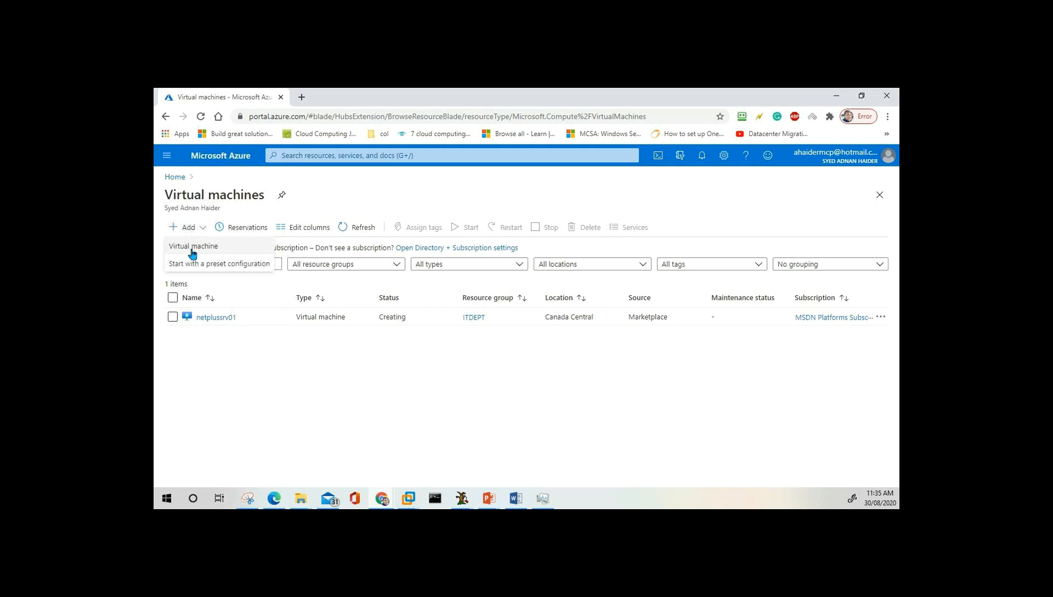
click(193, 250)
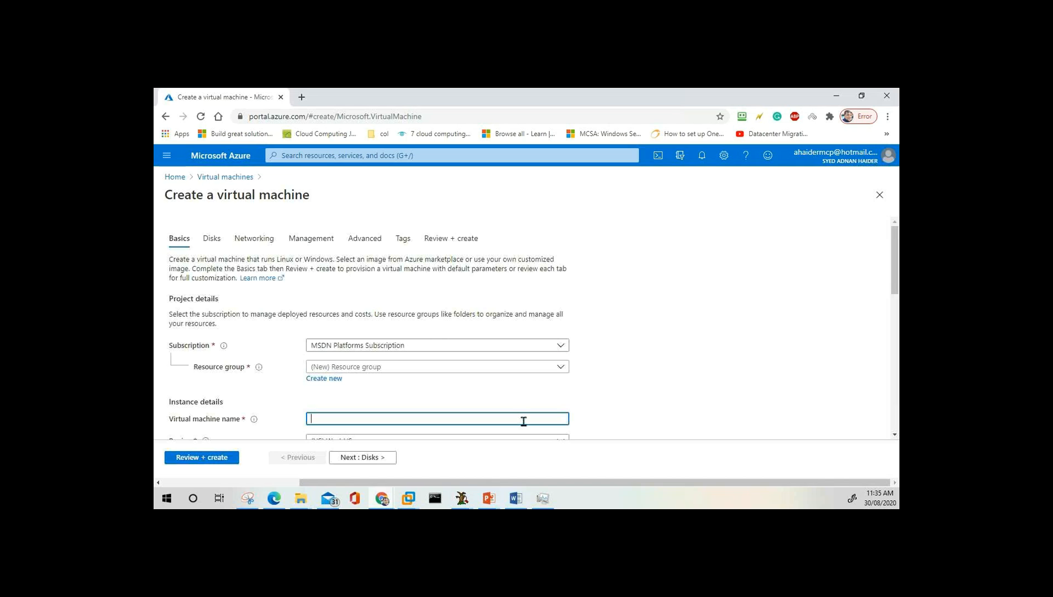
click(171, 157)
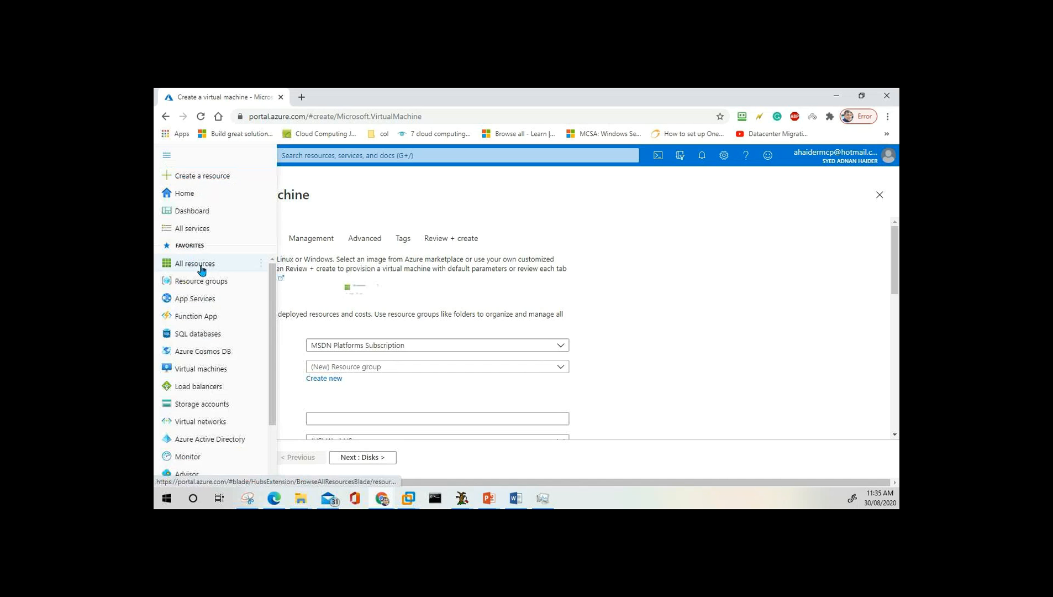
Show All resources and scroll through the nine records, including netplussrv01's OS disk.
click(200, 267)
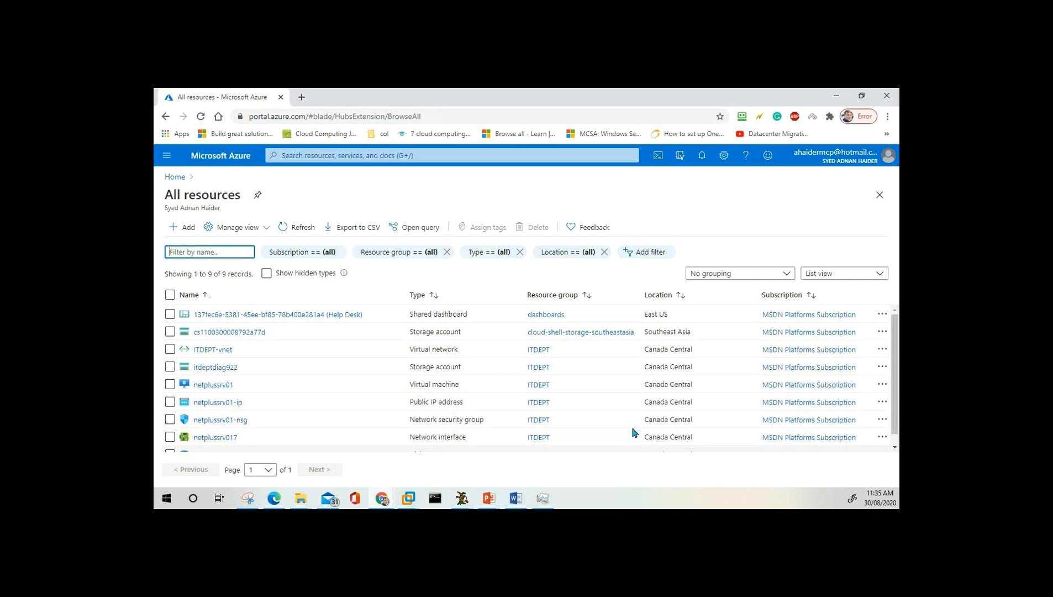
scroll(288, 387, down, 1)
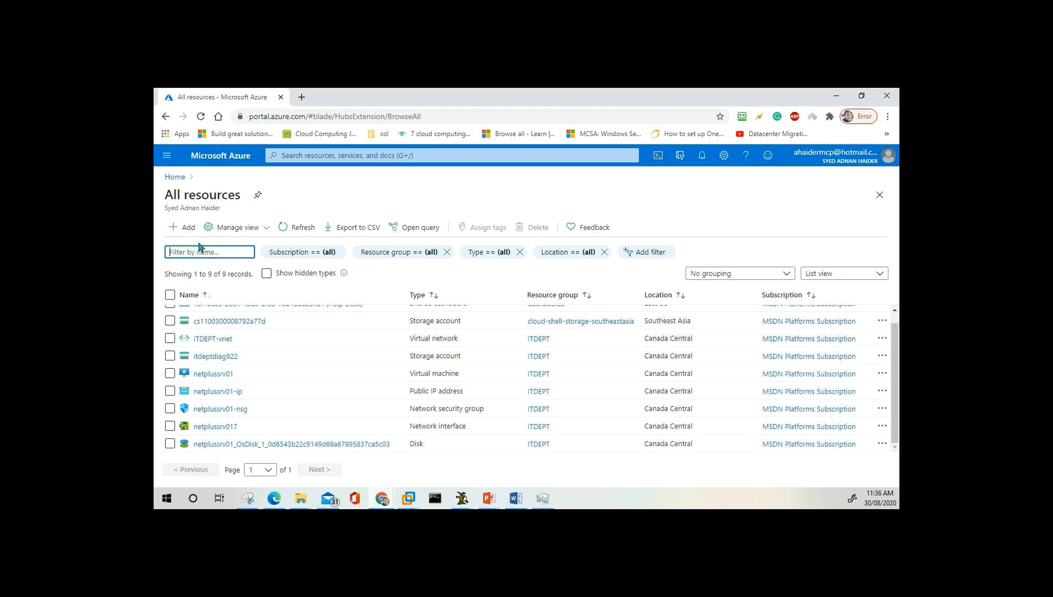
Go to Virtual machines, where netplussrv01 is Running, and start Add > Virtual machine.
click(166, 158)
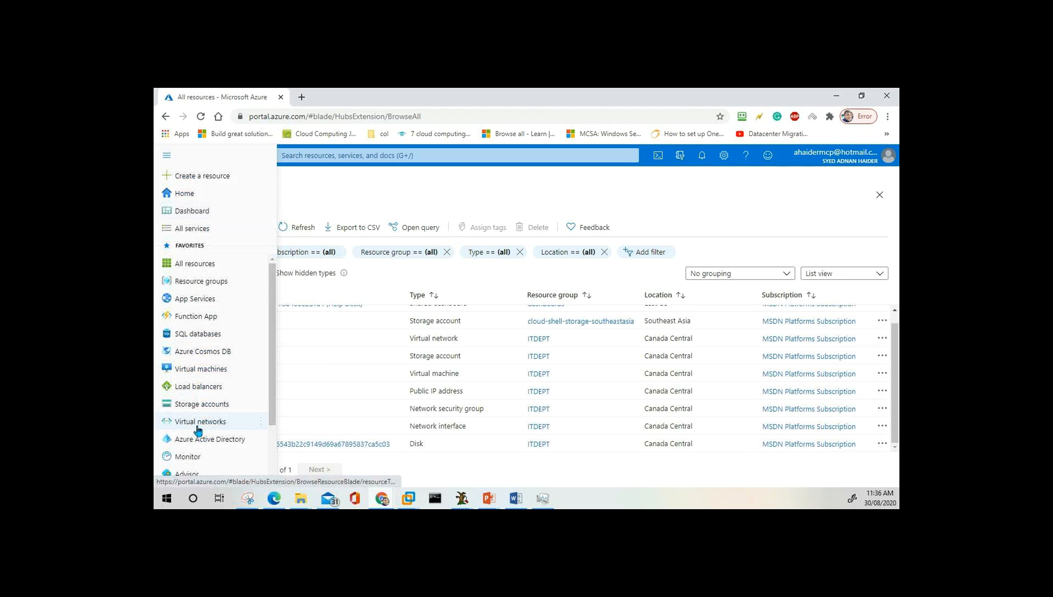
click(206, 375)
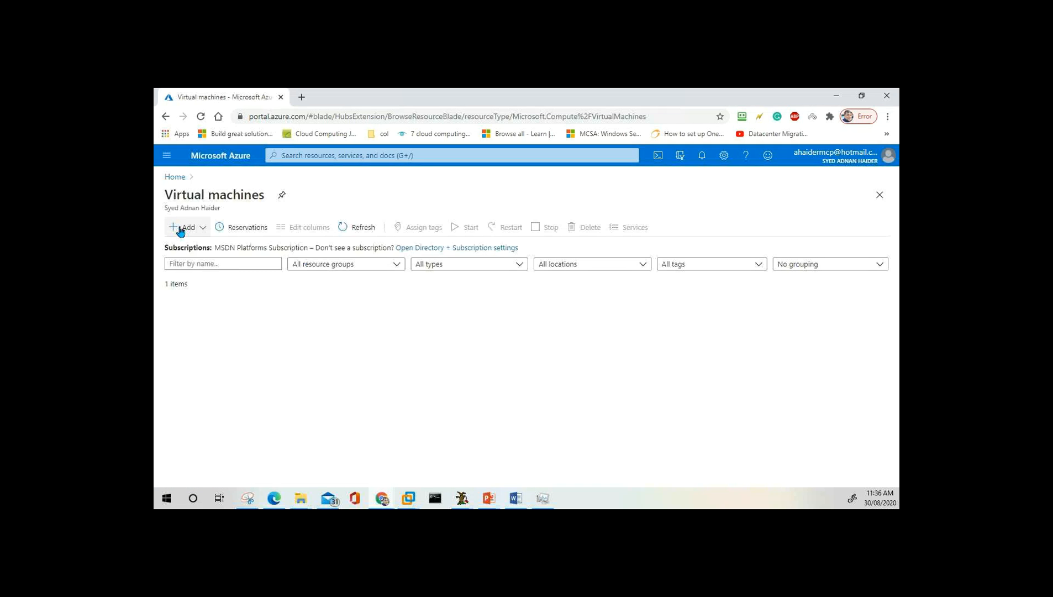
click(180, 231)
click(206, 249)
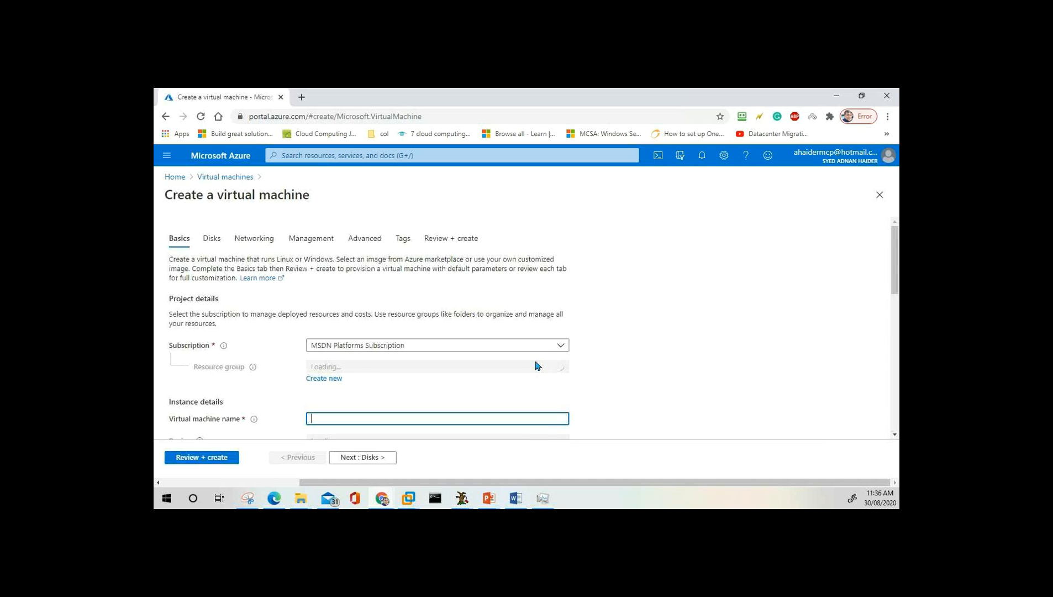
Choose resource group ITDEPT and enter Netplussrv02 as the virtual machine name.
scroll(401, 361, down, 2)
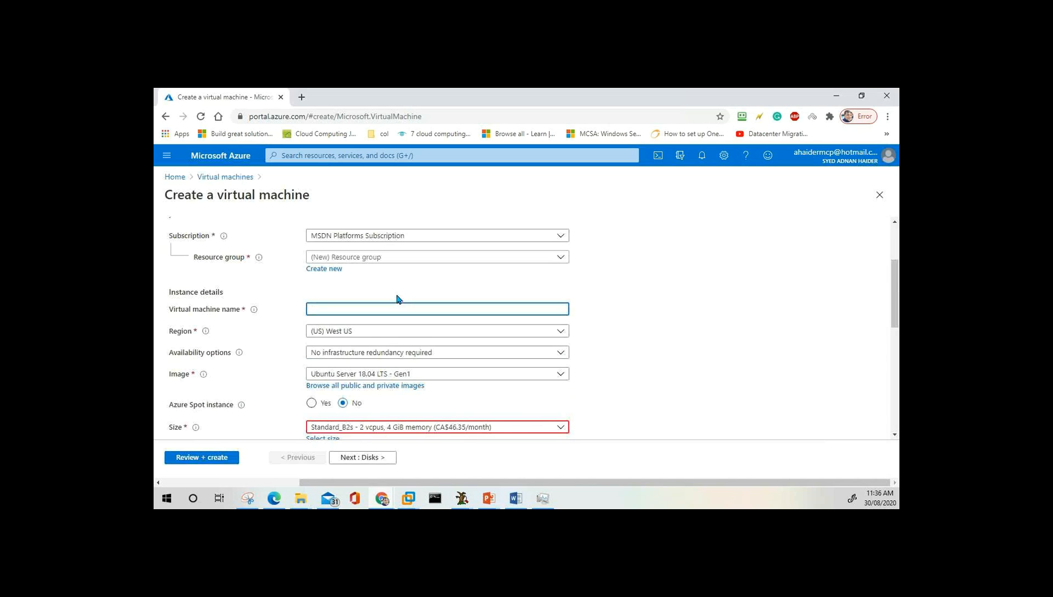
click(406, 258)
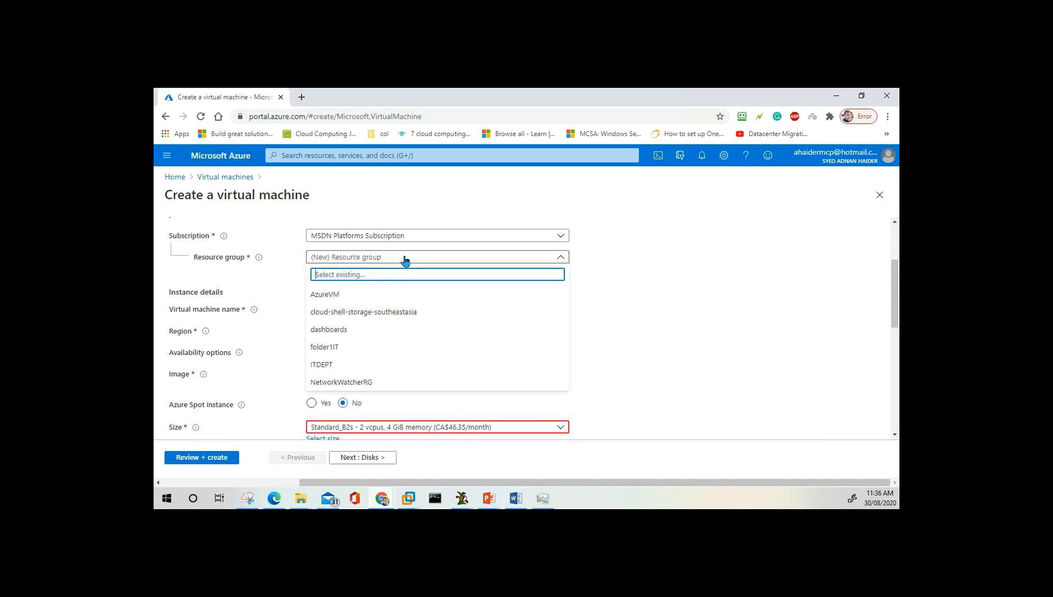
click(332, 366)
click(386, 310)
text(Netplus)
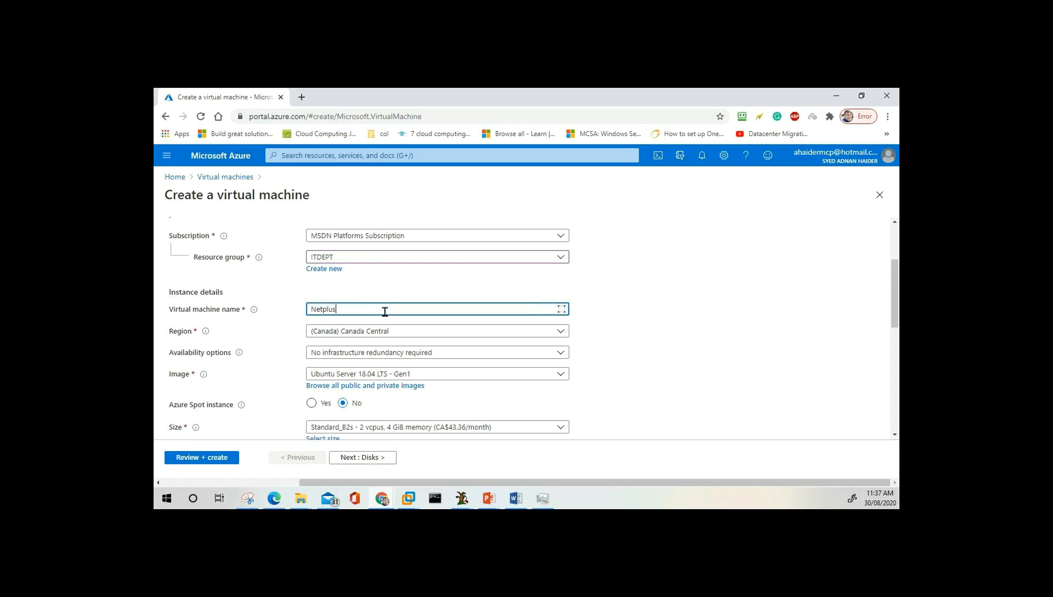
text(srv02)
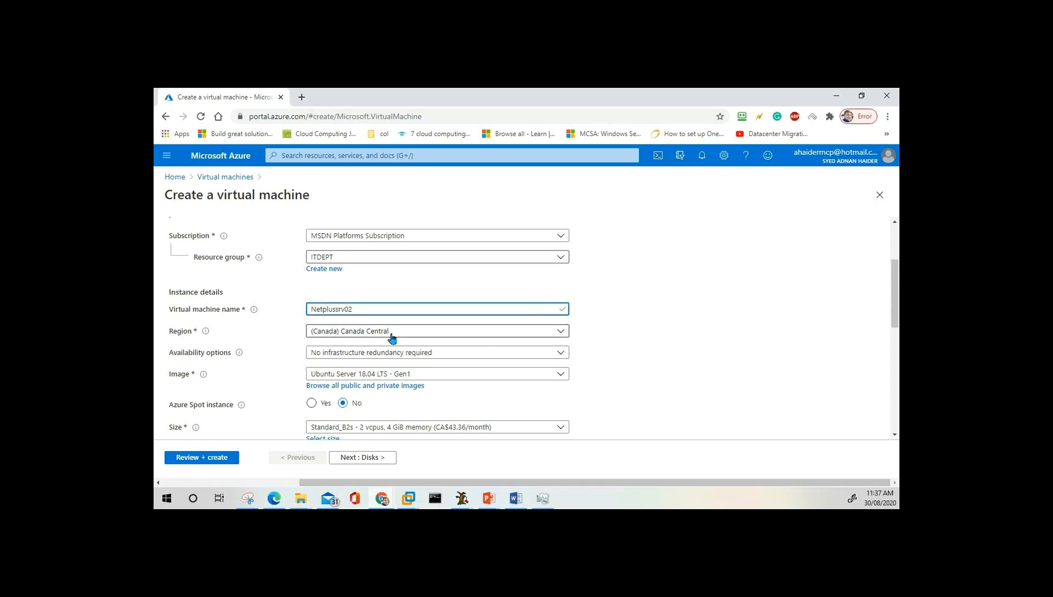
scroll(392, 338, down, 2)
Change the VM image from Ubuntu Server to a Windows Server Datacenter image.
scroll(391, 340, up, 1)
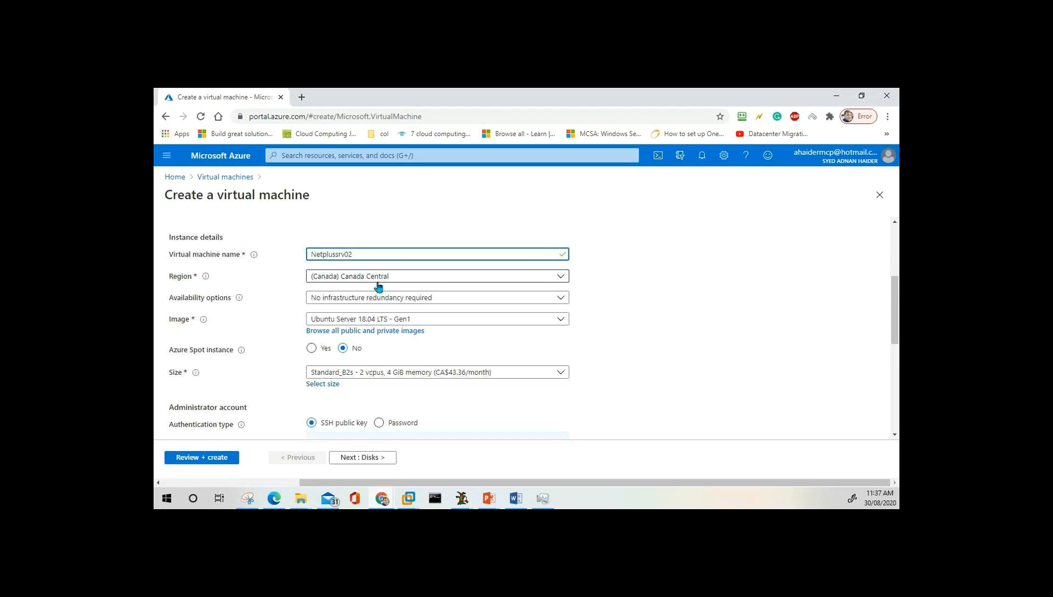
click(438, 321)
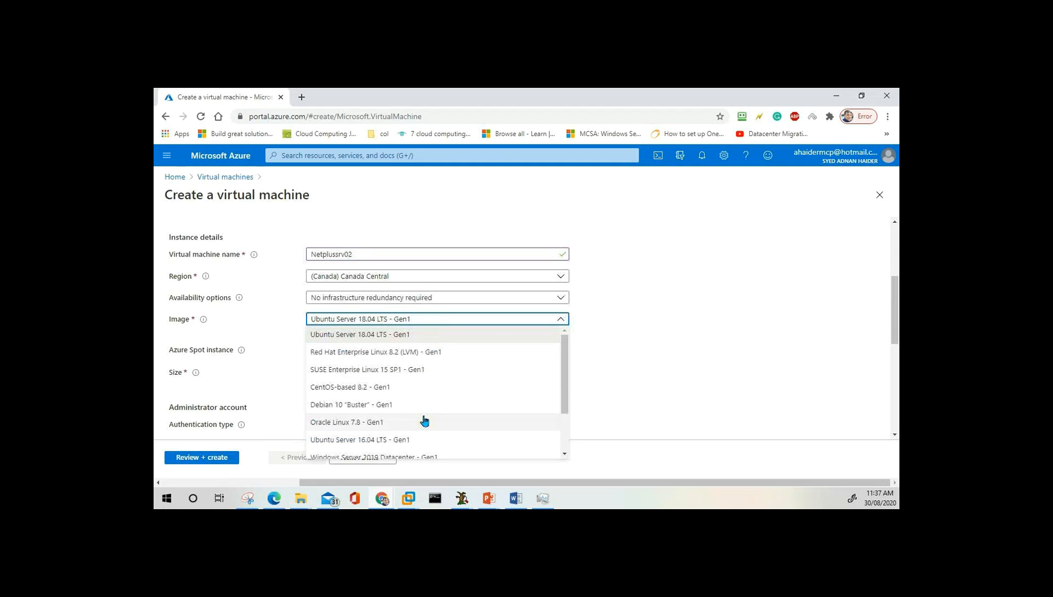
click(391, 460)
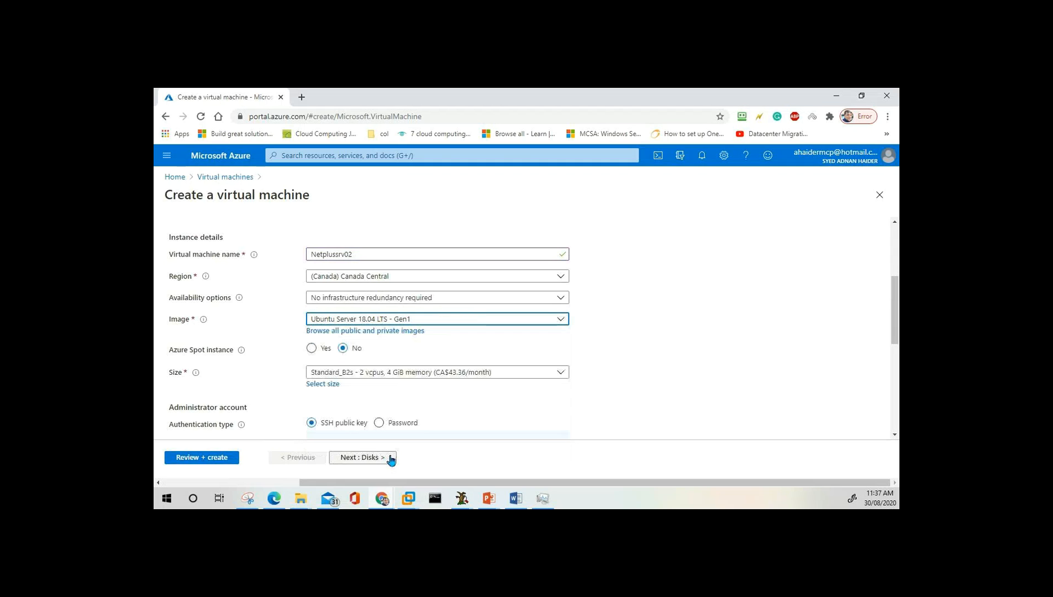
click(437, 323)
scroll(439, 394, down, 2)
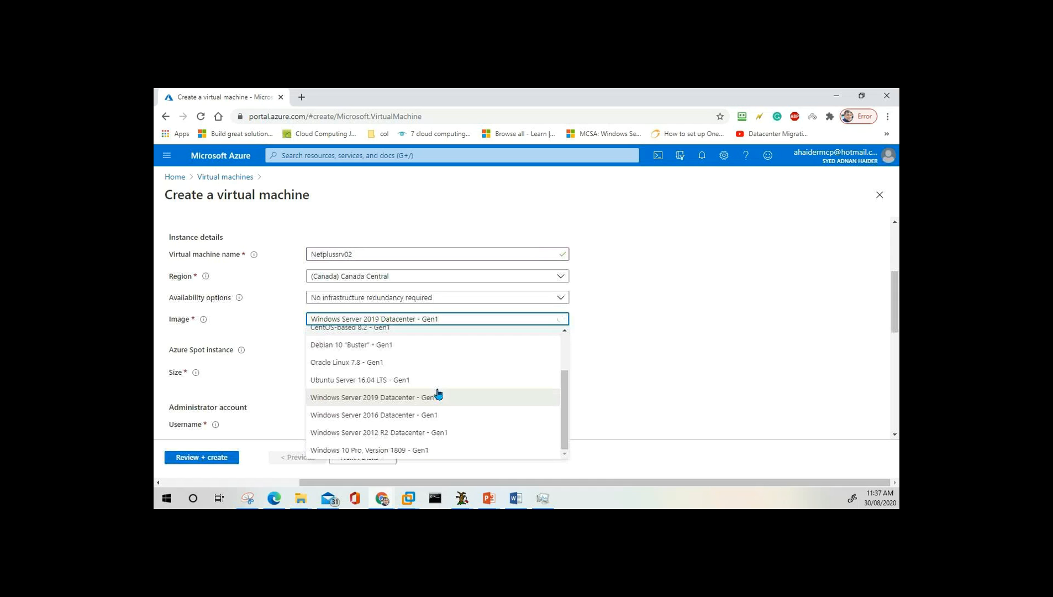
click(415, 434)
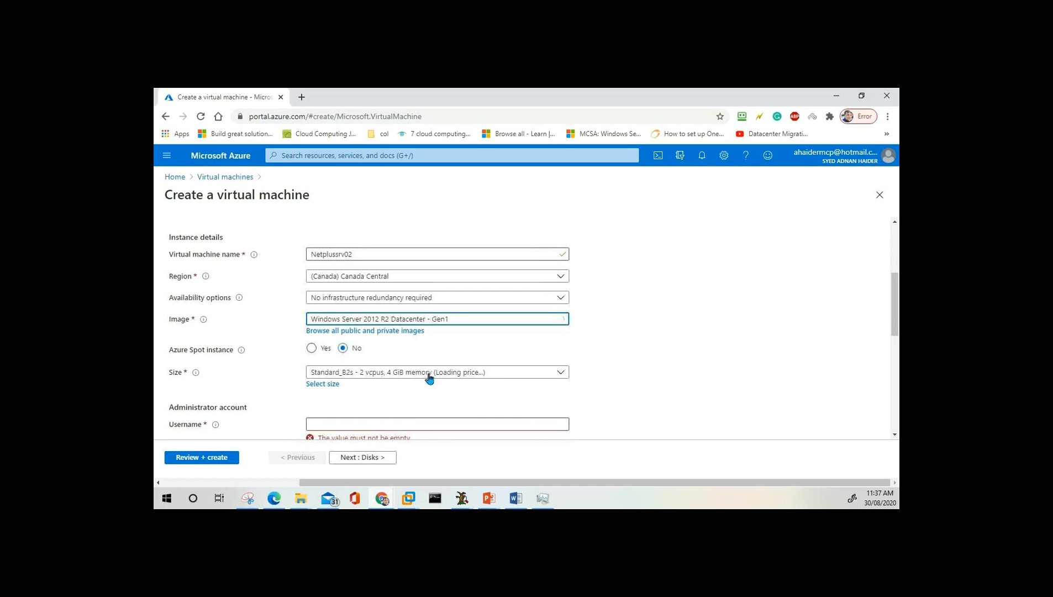
Set the VM size to Standard_DS1_v2.
scroll(439, 379, down, 1)
click(416, 318)
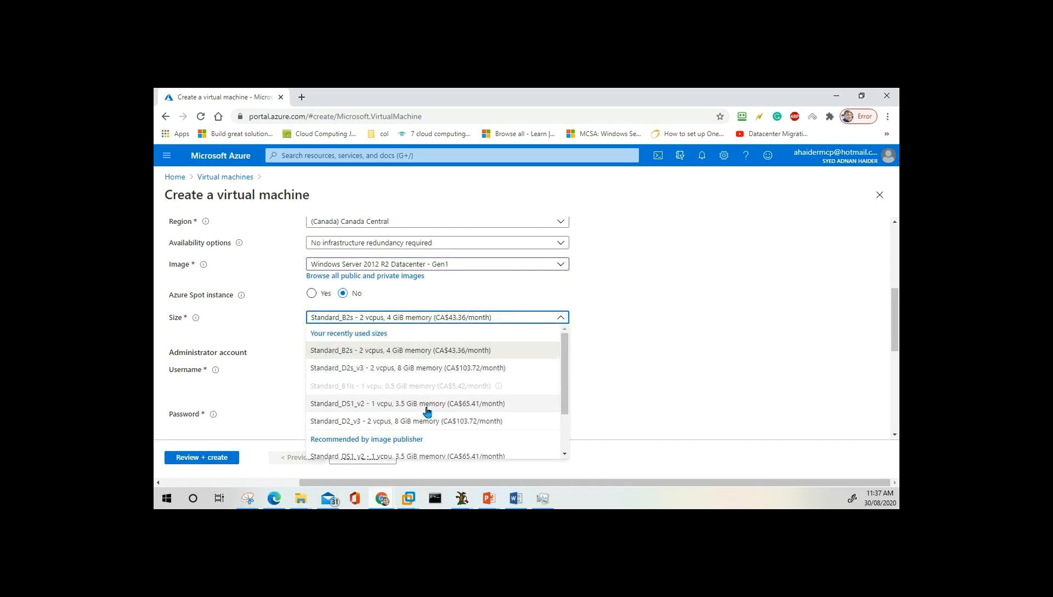
click(375, 405)
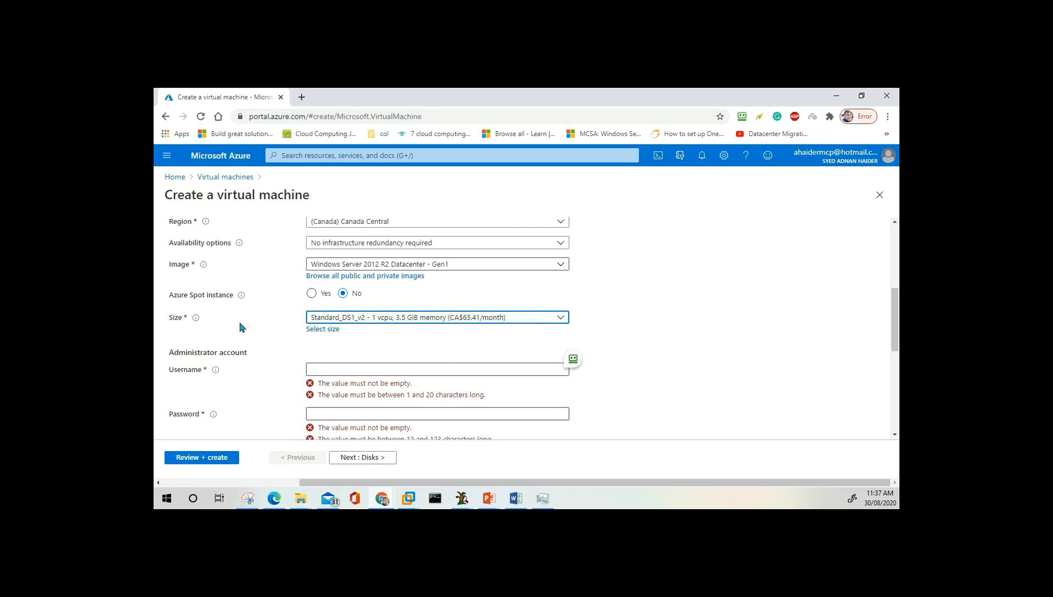
click(328, 330)
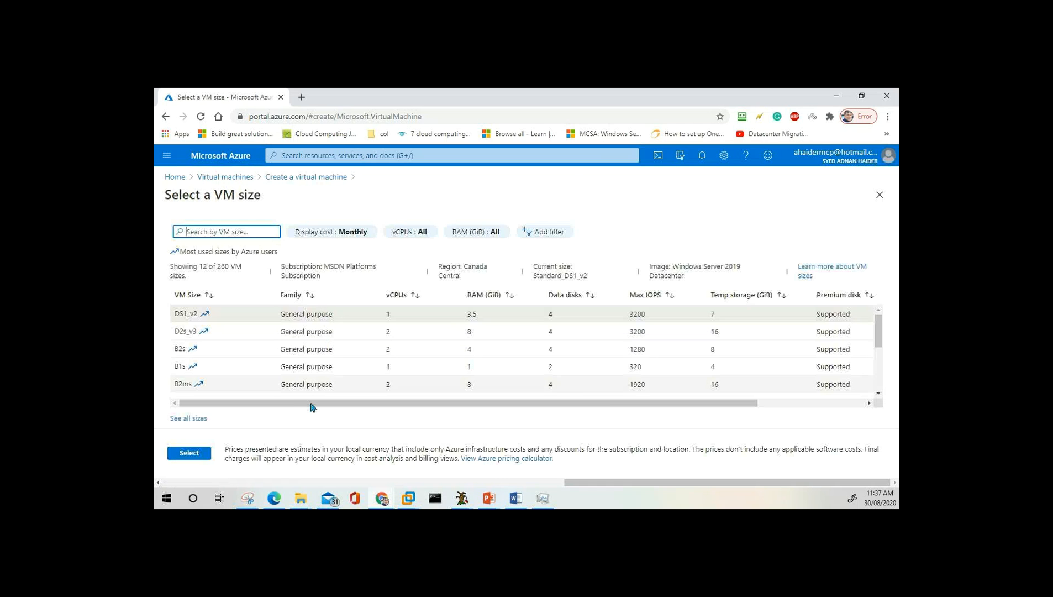
List all 260 VM sizes and browse the table, highlighting D12_v2.
scroll(319, 330, down, 3)
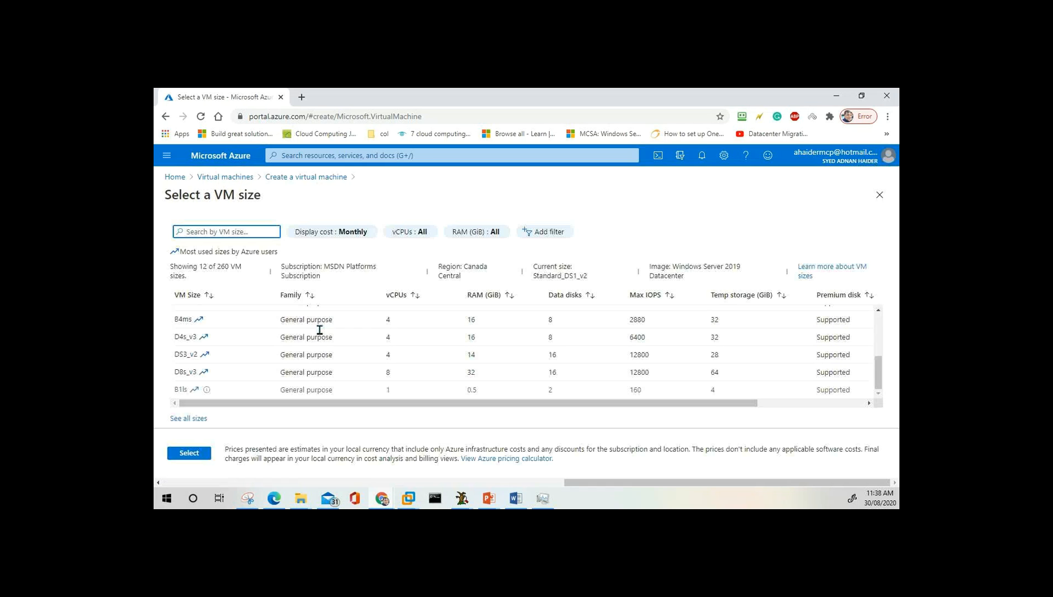
click(185, 421)
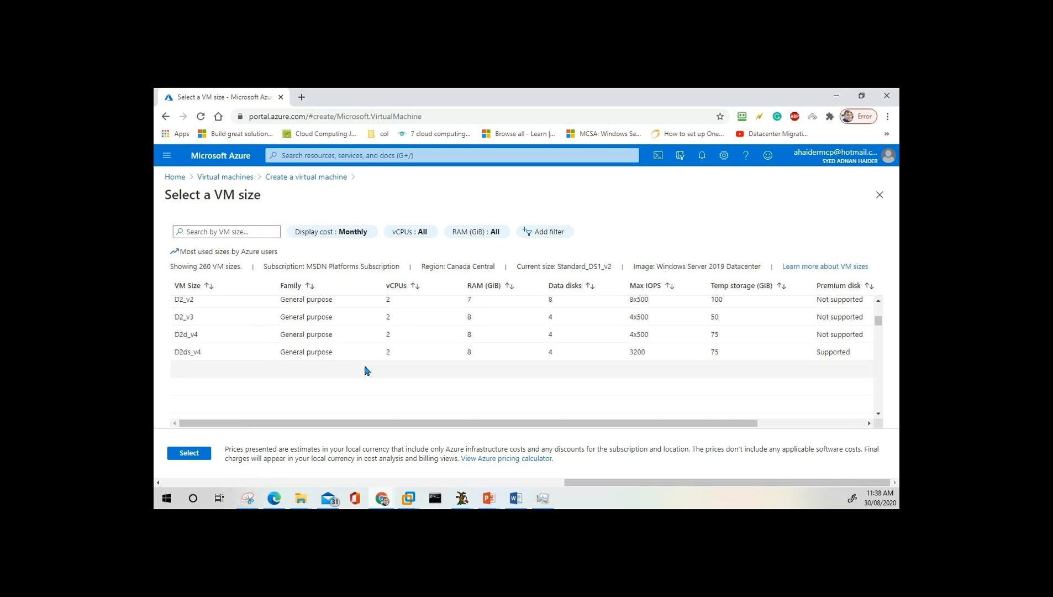
scroll(365, 370, down, 5)
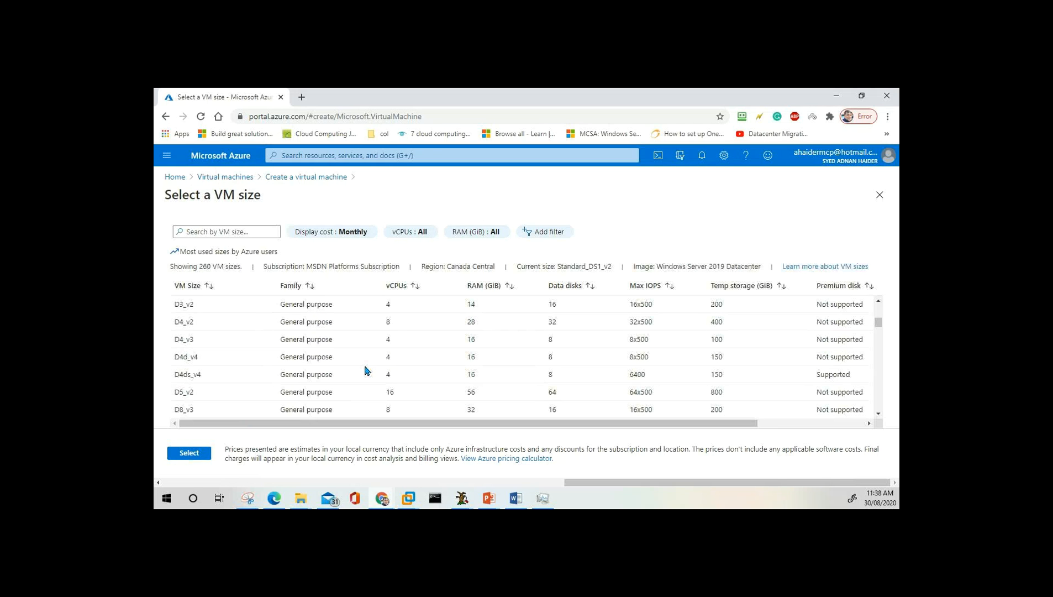
scroll(365, 370, up, 5)
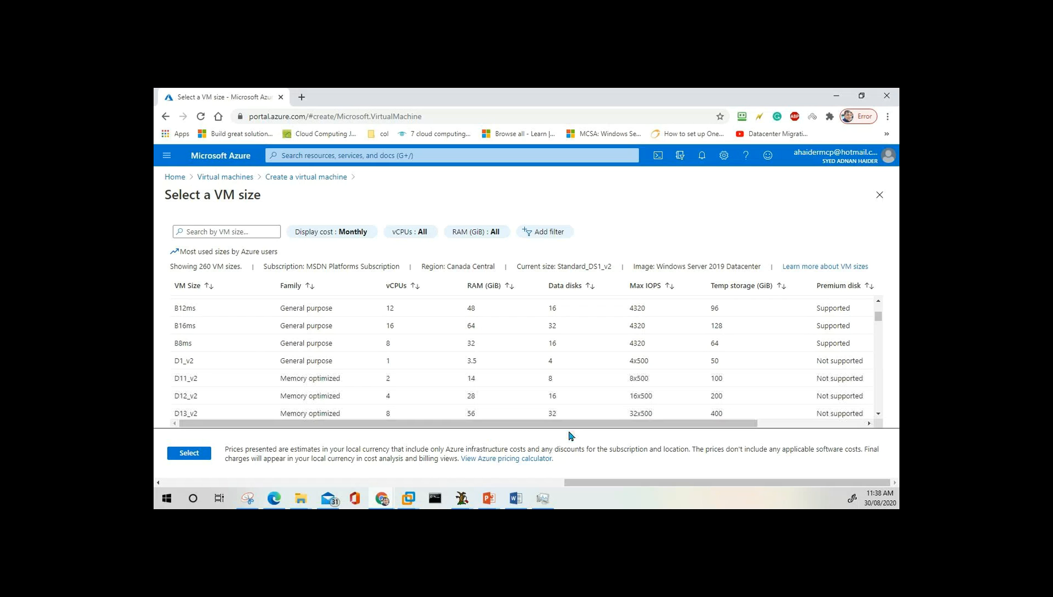
mouse_move(603, 423)
mouse_down()
mouse_move(710, 433)
mouse_move(587, 429)
mouse_up()
click(320, 397)
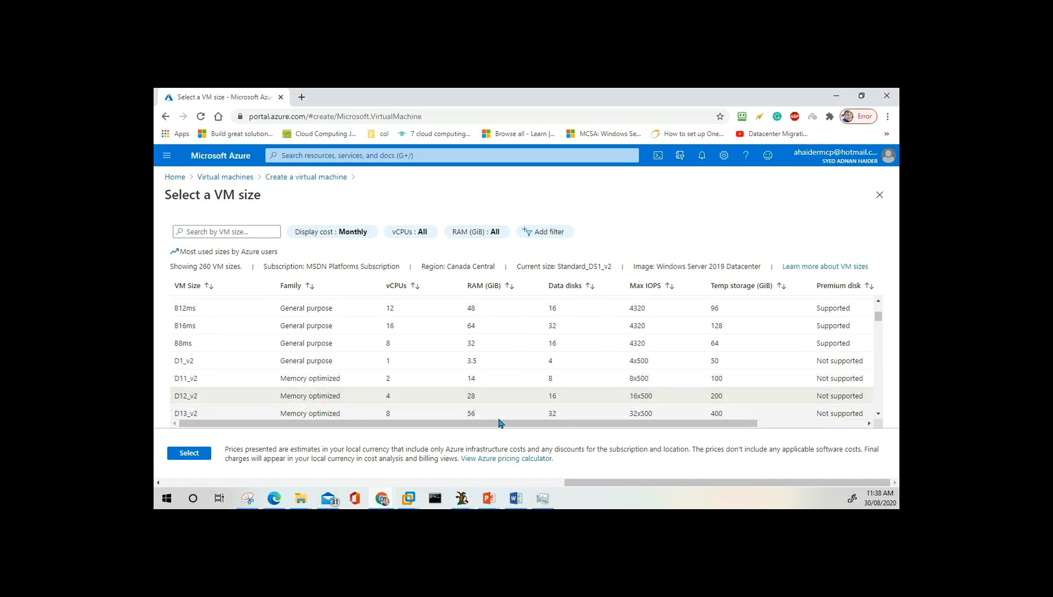
drag(505, 425, 652, 429)
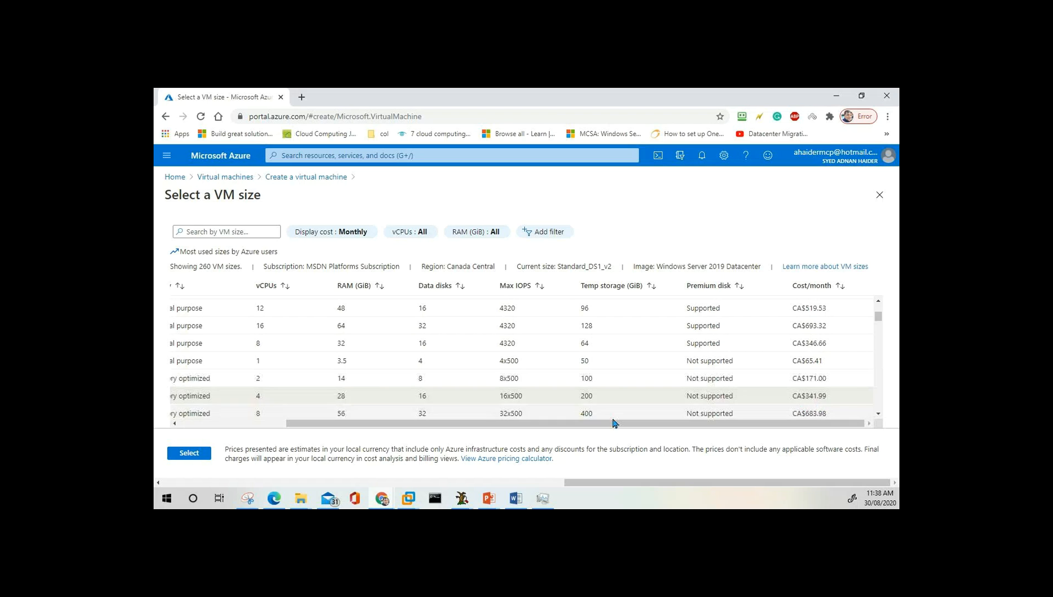
drag(499, 423, 392, 427)
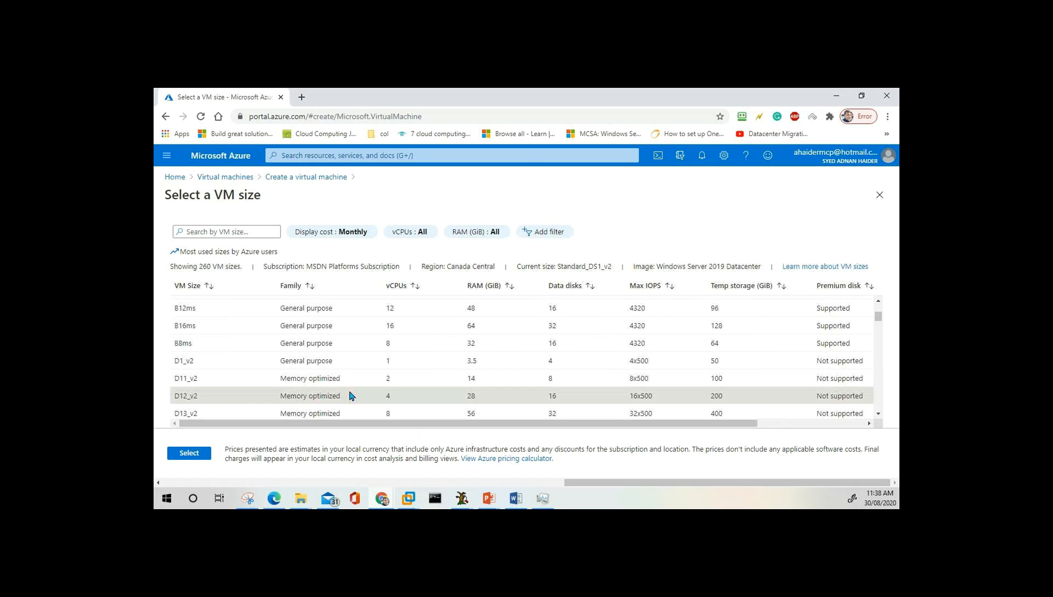
Mark F8s in the size list, then cancel leaving the page to keep the unsaved form.
scroll(349, 396, down, 10)
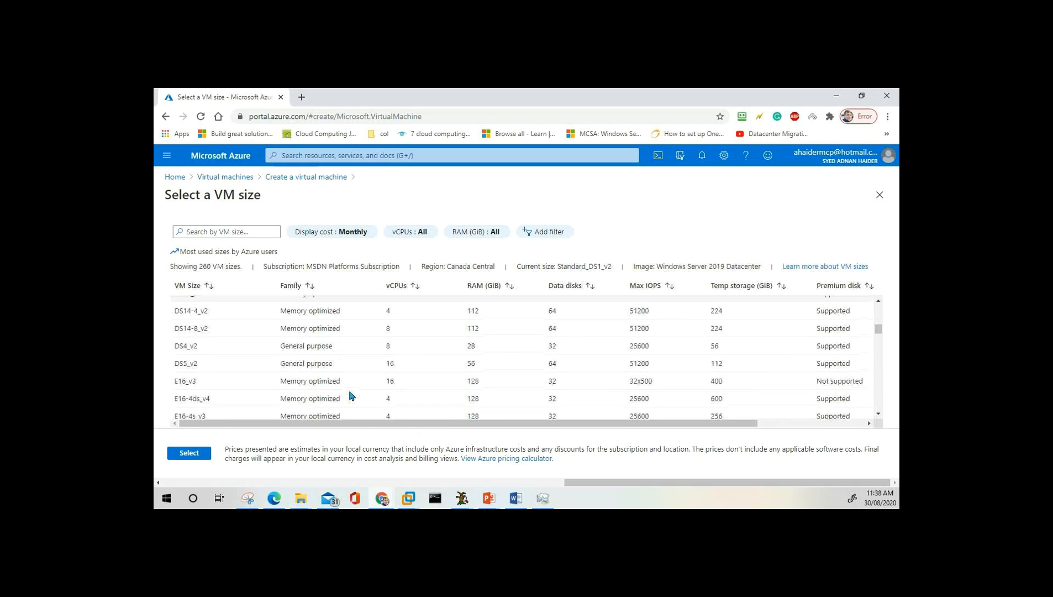
scroll(350, 396, down, 10)
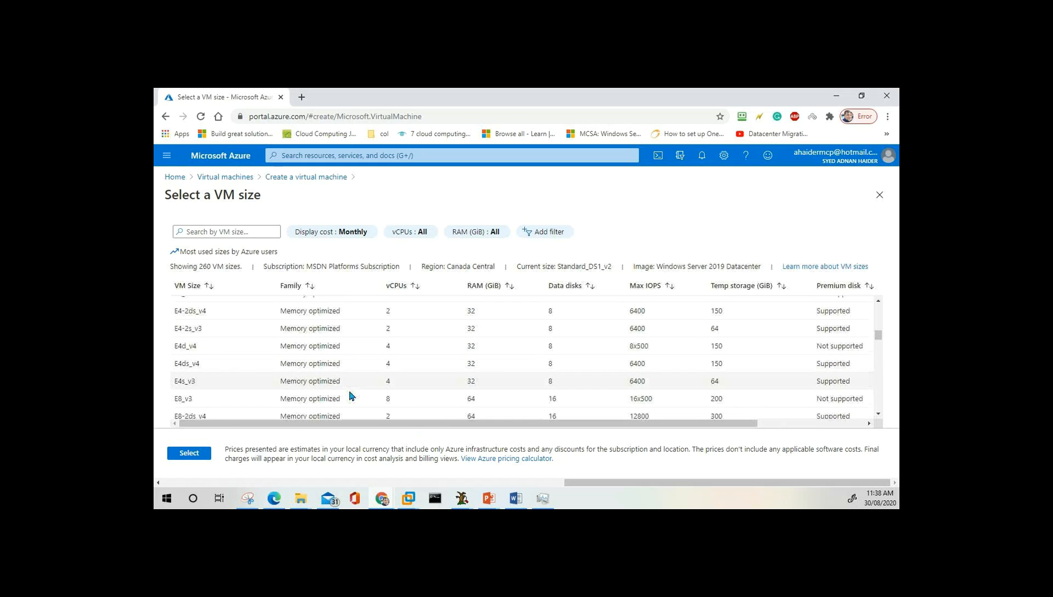
scroll(350, 396, down, 6)
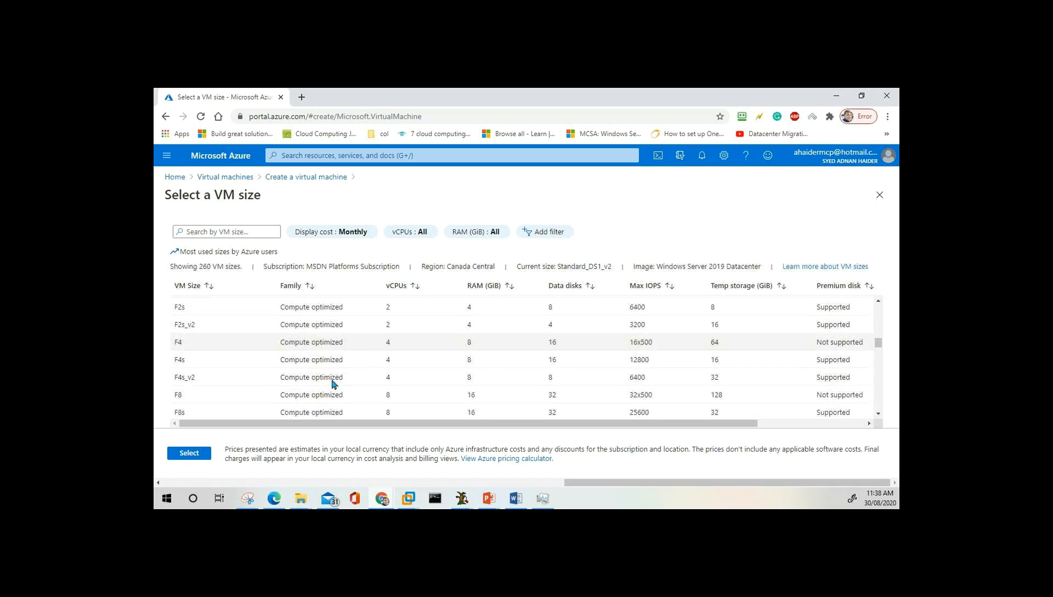
click(326, 322)
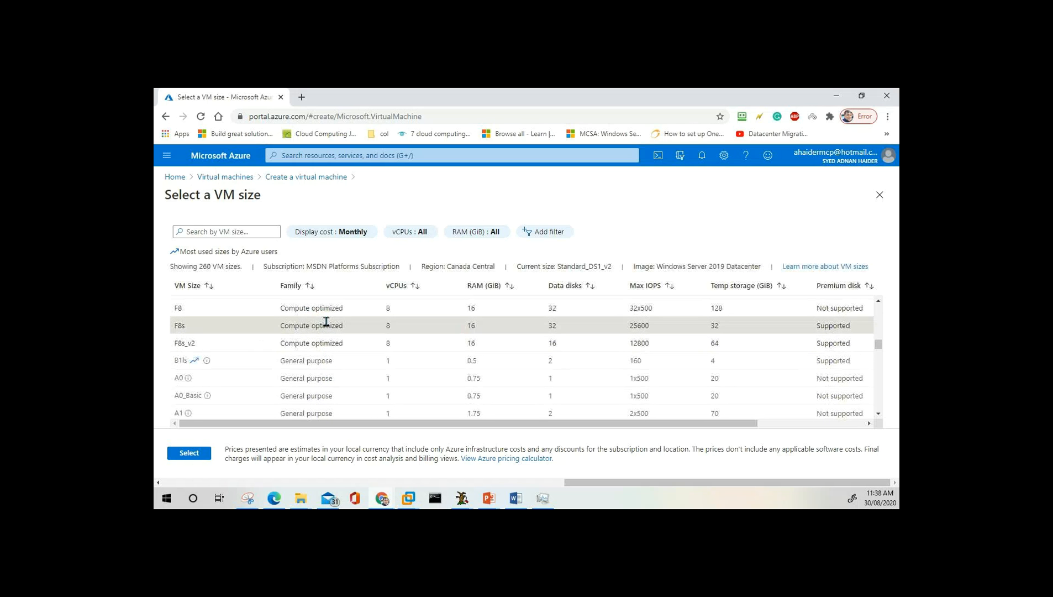
drag(607, 424, 521, 416)
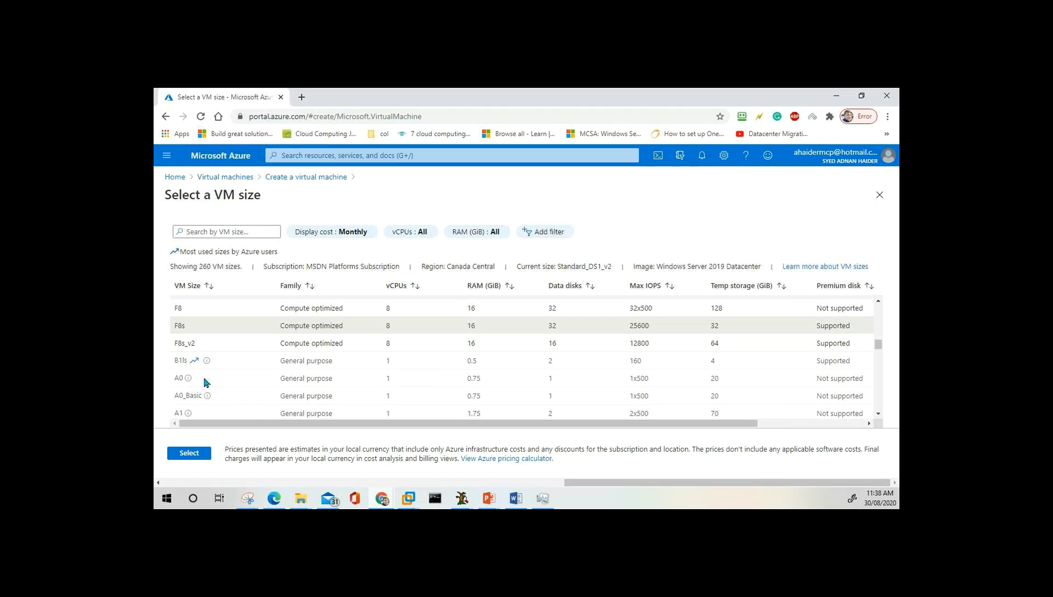
click(175, 177)
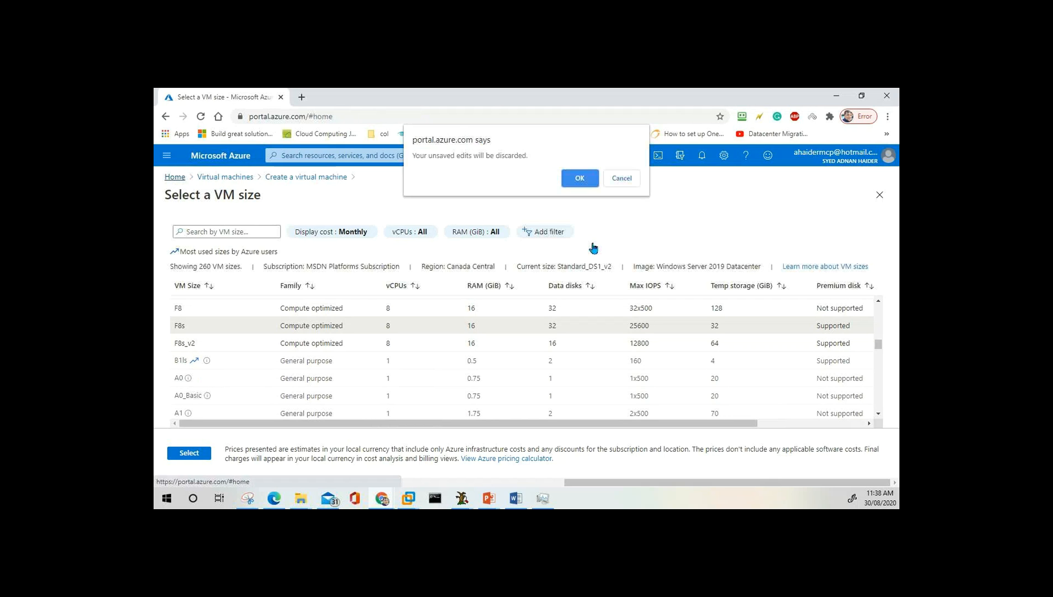
click(630, 177)
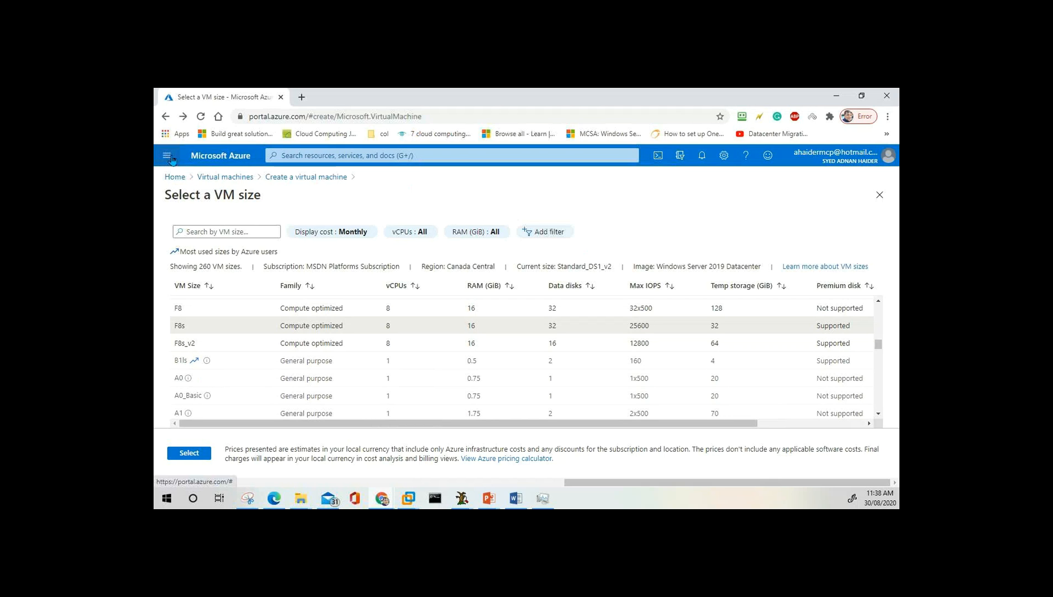
click(167, 156)
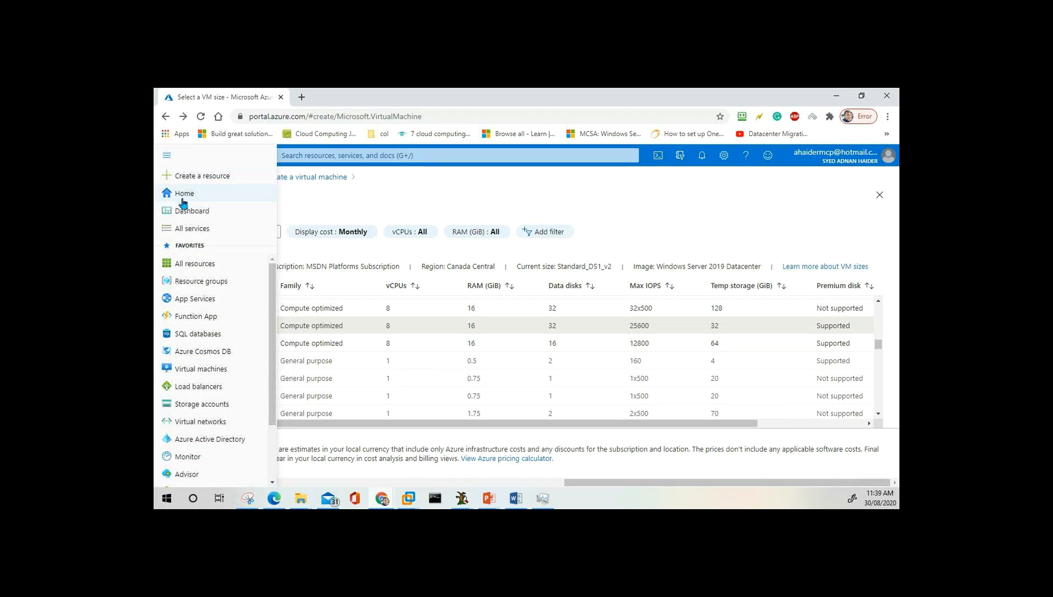
click(455, 200)
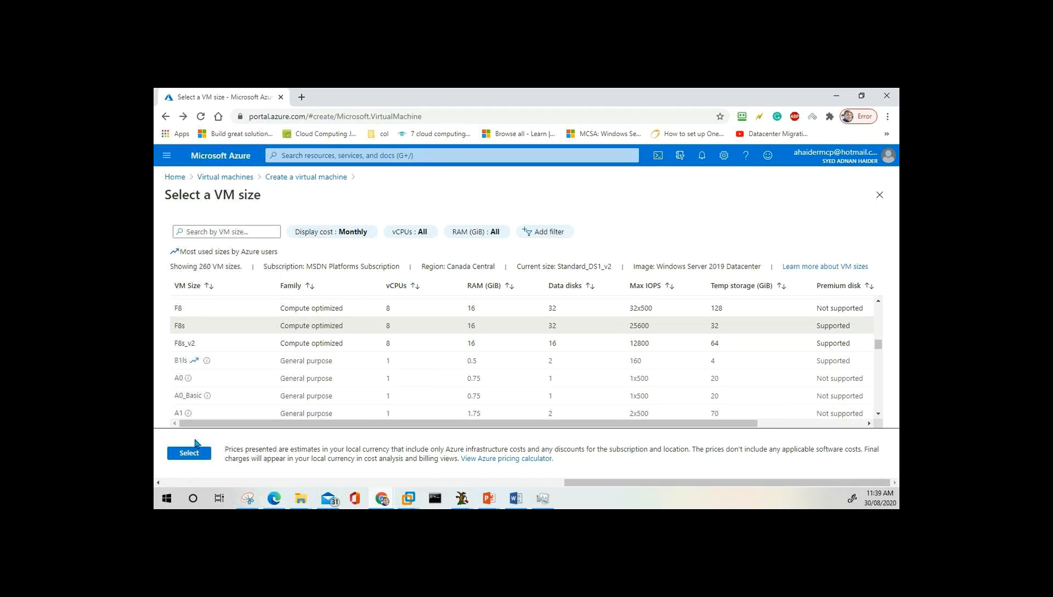
Return to the Create a virtual machine form and enter the administrator username.
click(308, 176)
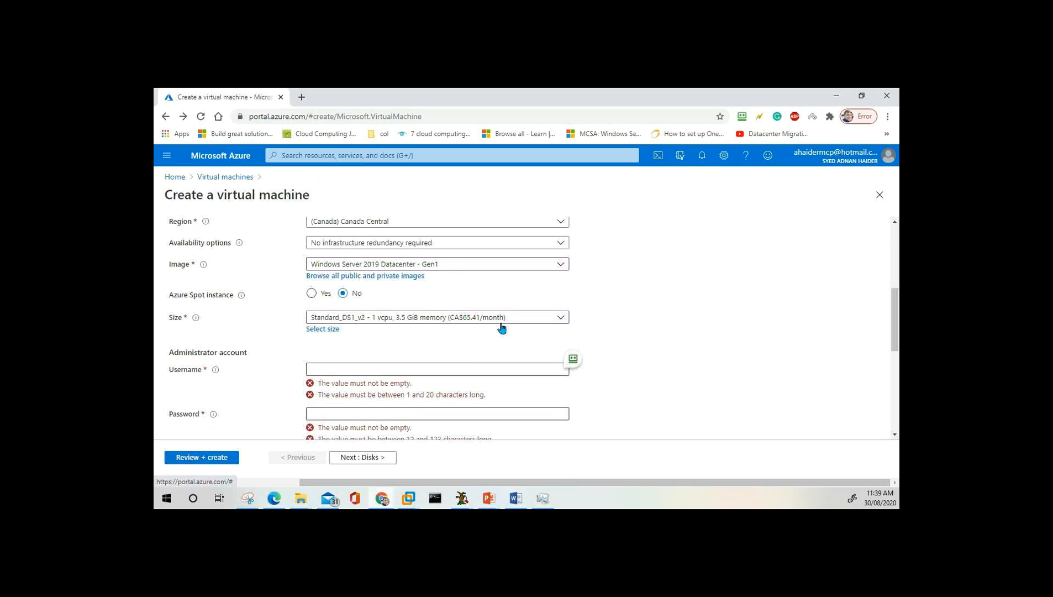
click(442, 369)
text(Pass)
key(BackSpace)
key(BackSpace)
key(BackSpace)
key(BackSpace)
text(P)
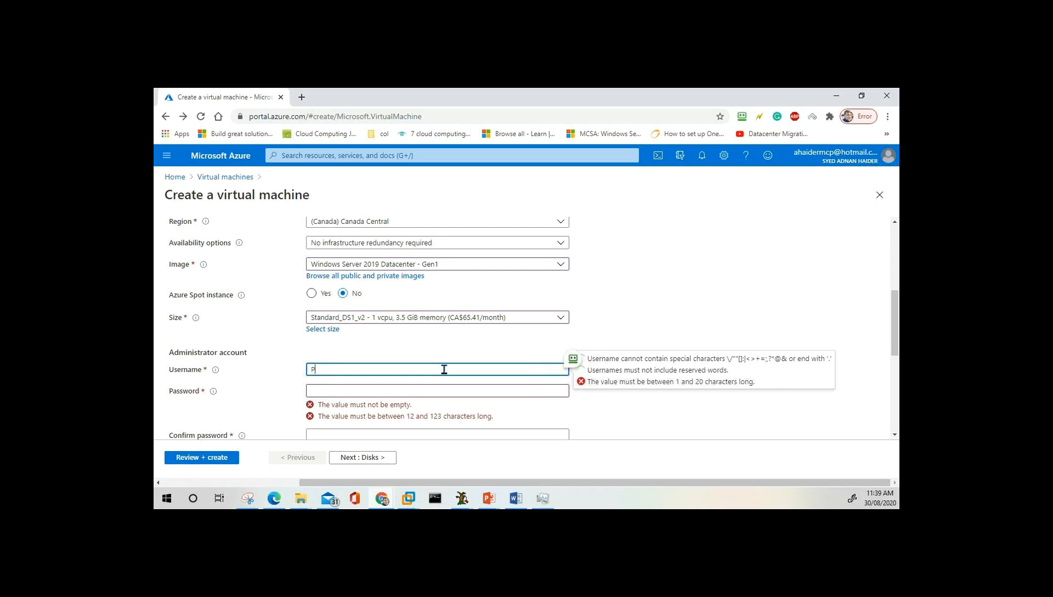
text(assadmin)
Enter the administrator password and its matching confirmation until both are accepted.
key(Tab)
key(Tab)
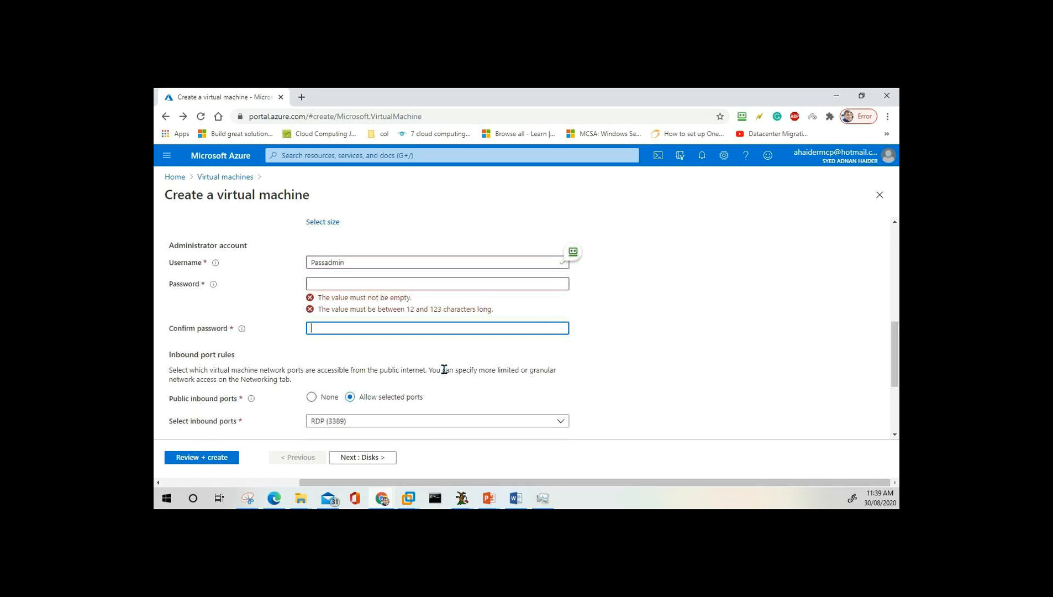
key(shift+Tab)
key(Tab)
key(BackSpace)
key(BackSpace)
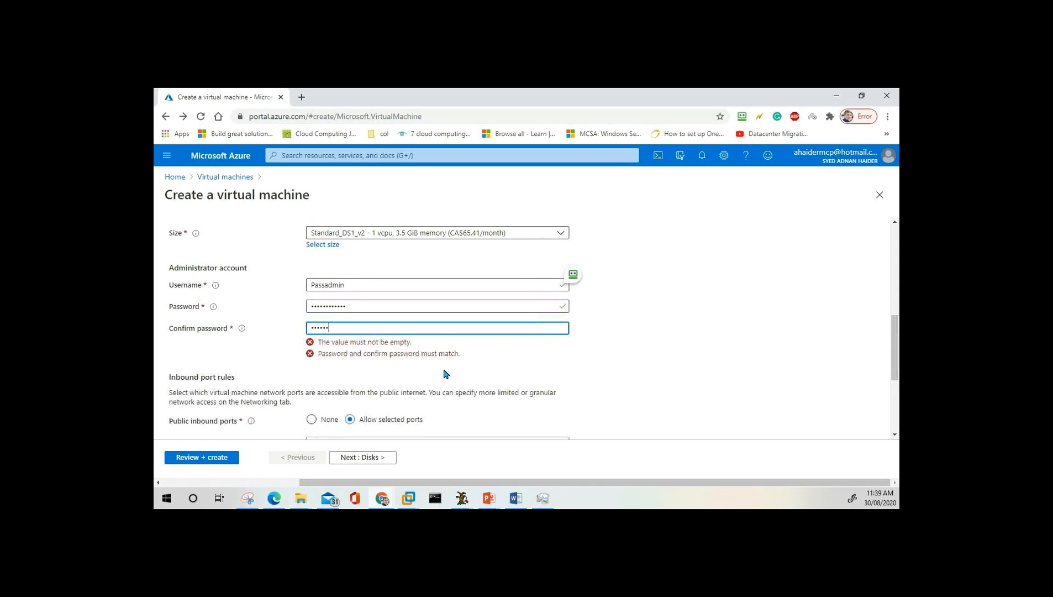
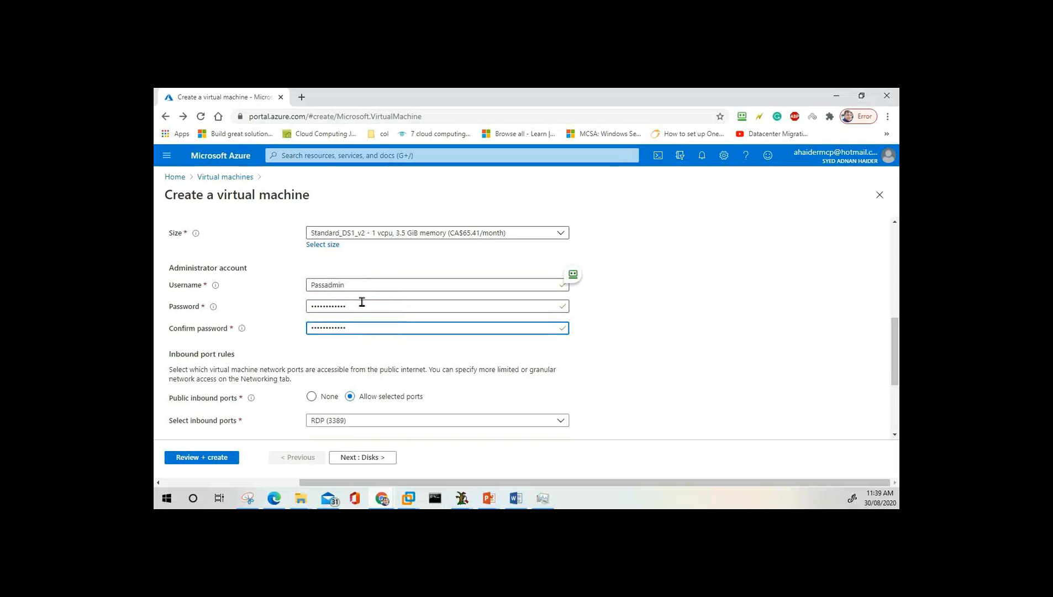
key(shift+Tab)
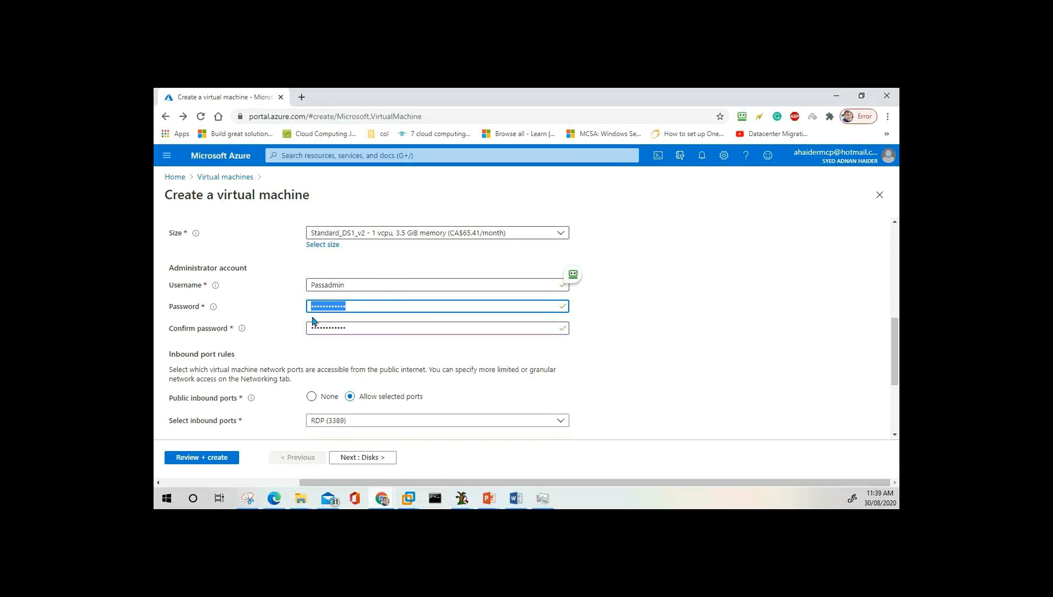
mouse_move(213, 310)
click(320, 352)
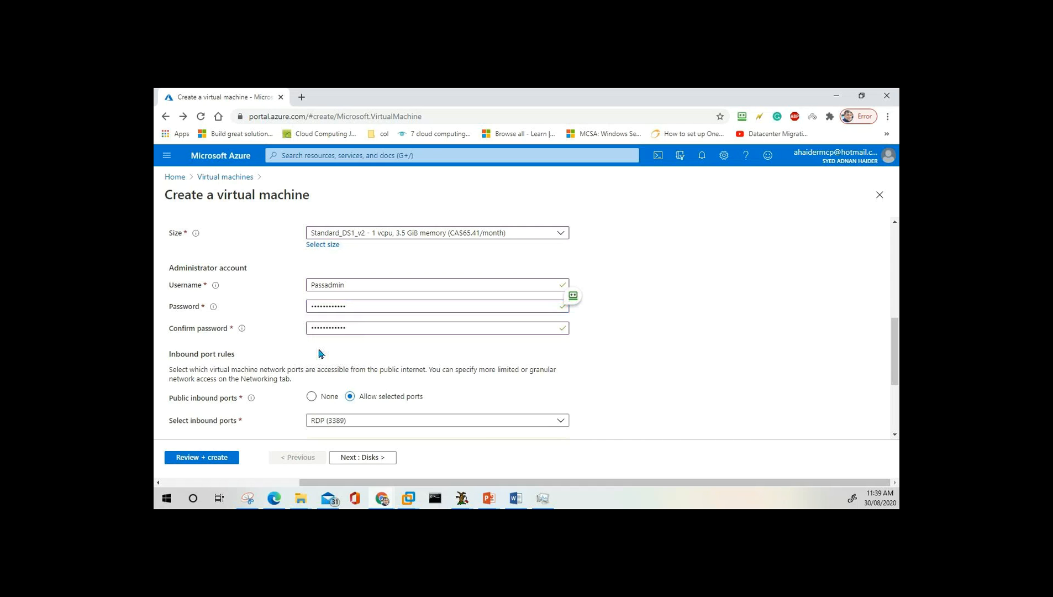
scroll(321, 343, down, 3)
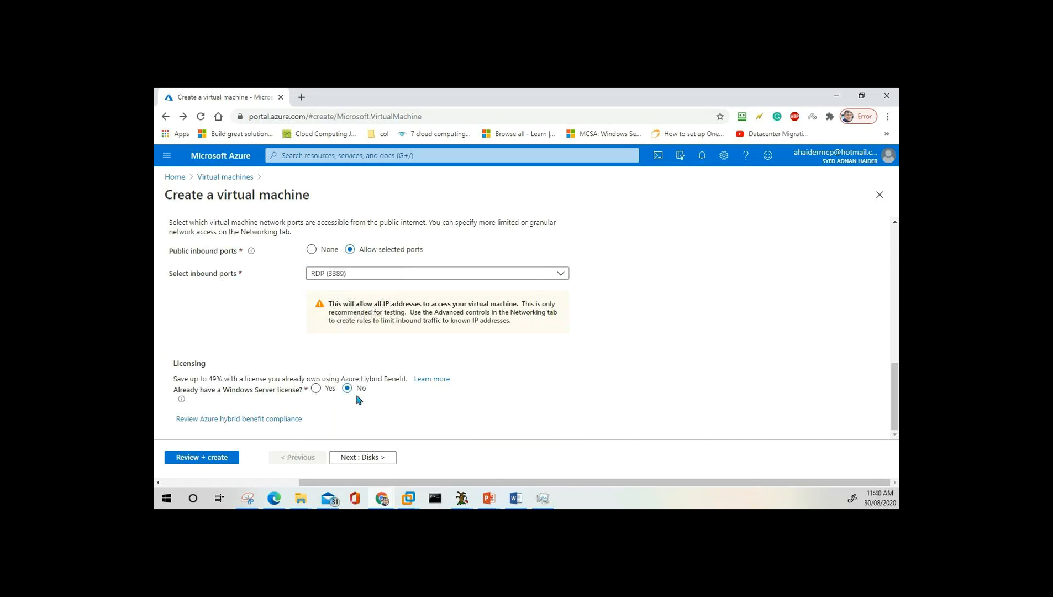
Set the OS disk type to Standard HDD on the Disks step, then go back to Basics.
click(369, 462)
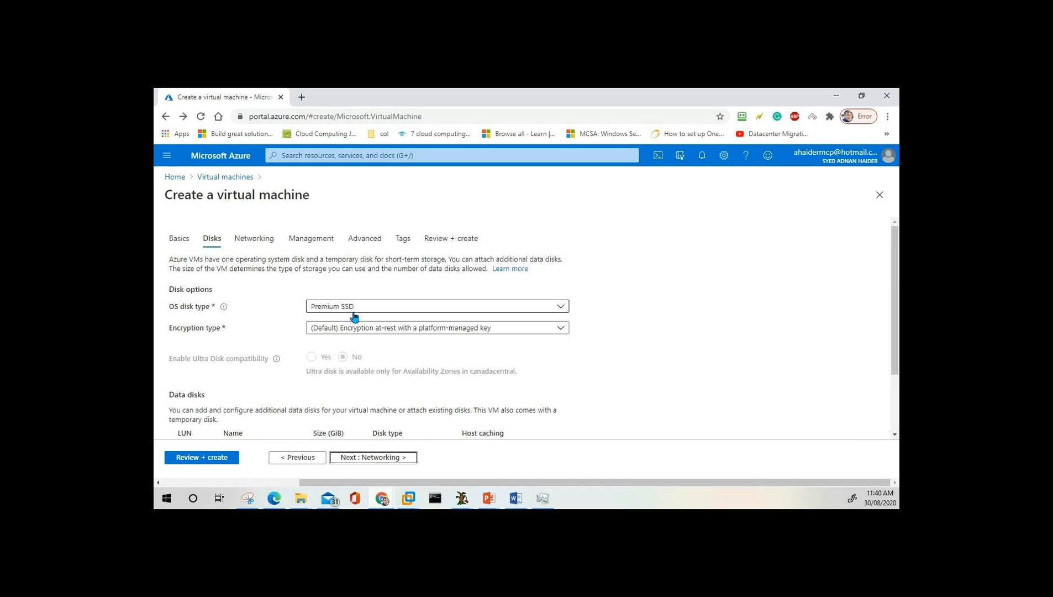
click(382, 307)
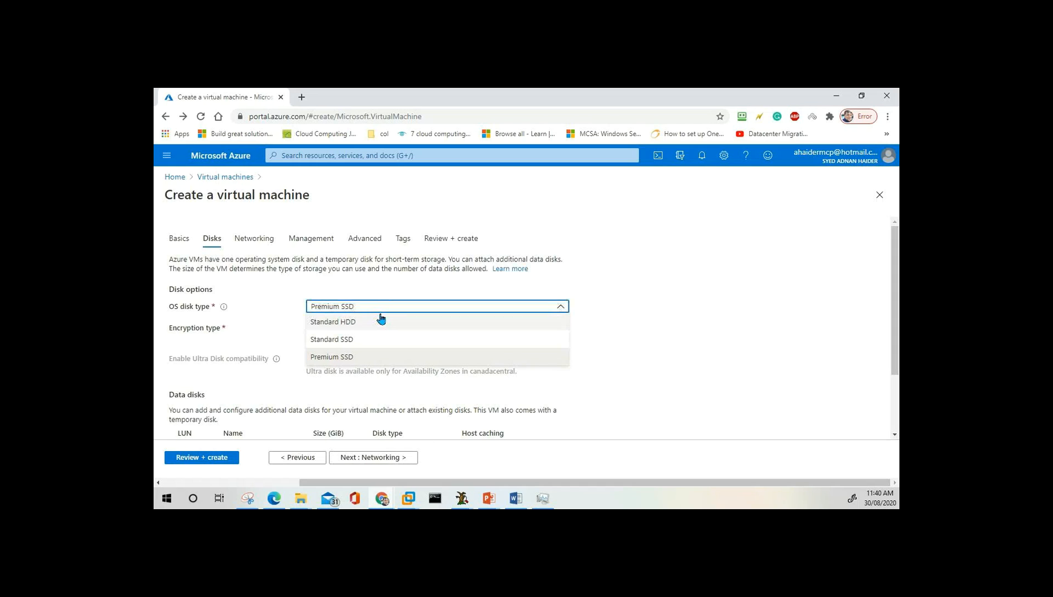
click(342, 326)
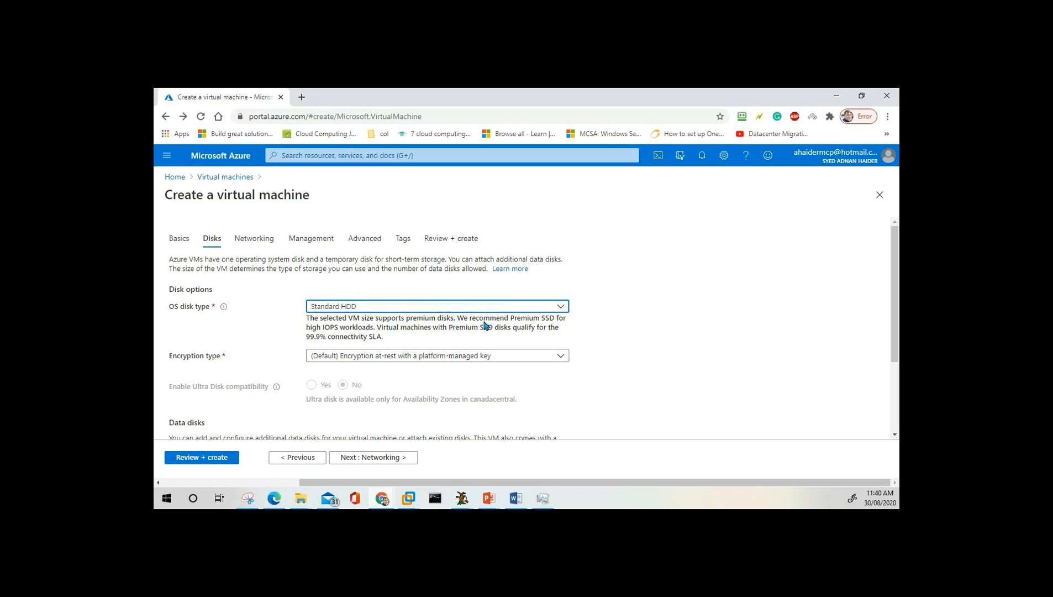
click(352, 307)
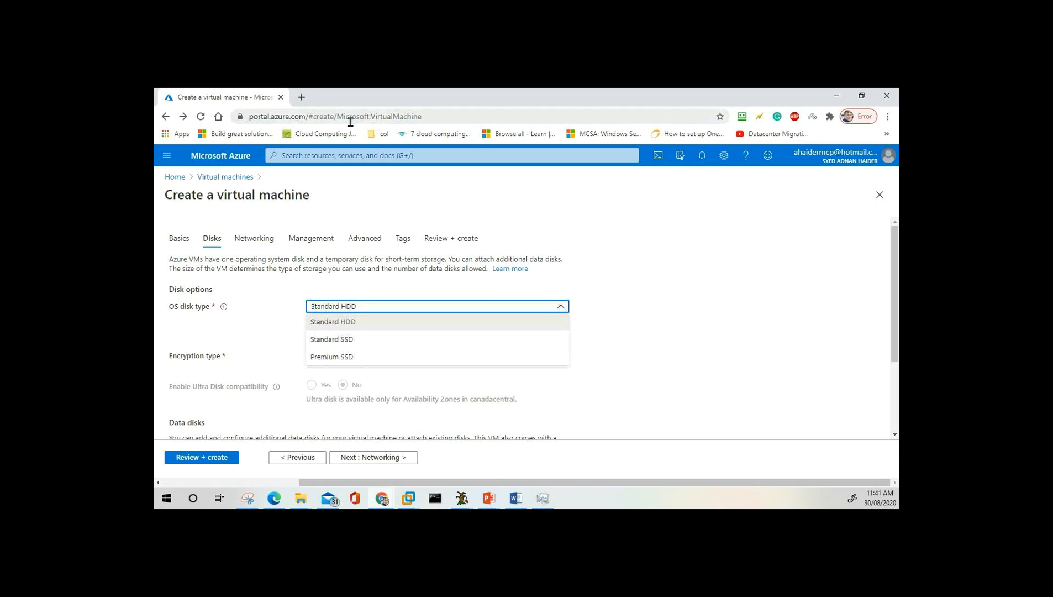
click(347, 325)
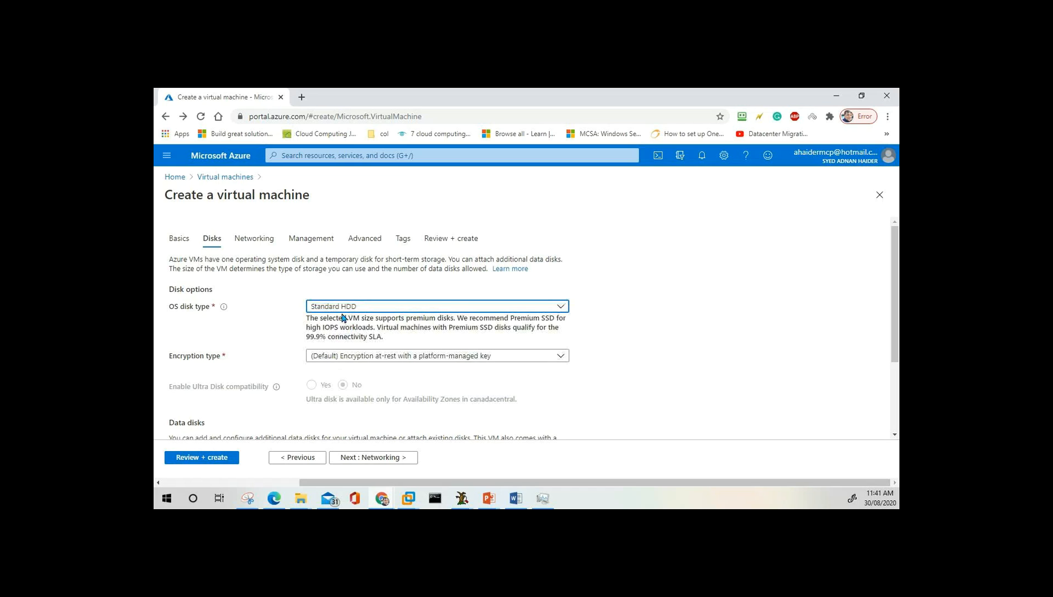
click(379, 309)
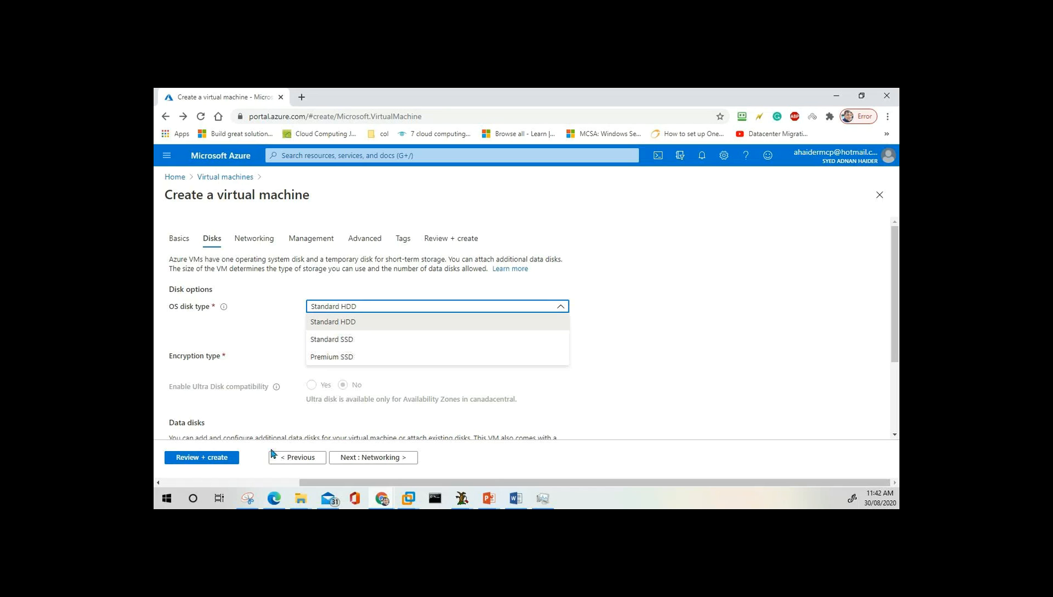
click(297, 458)
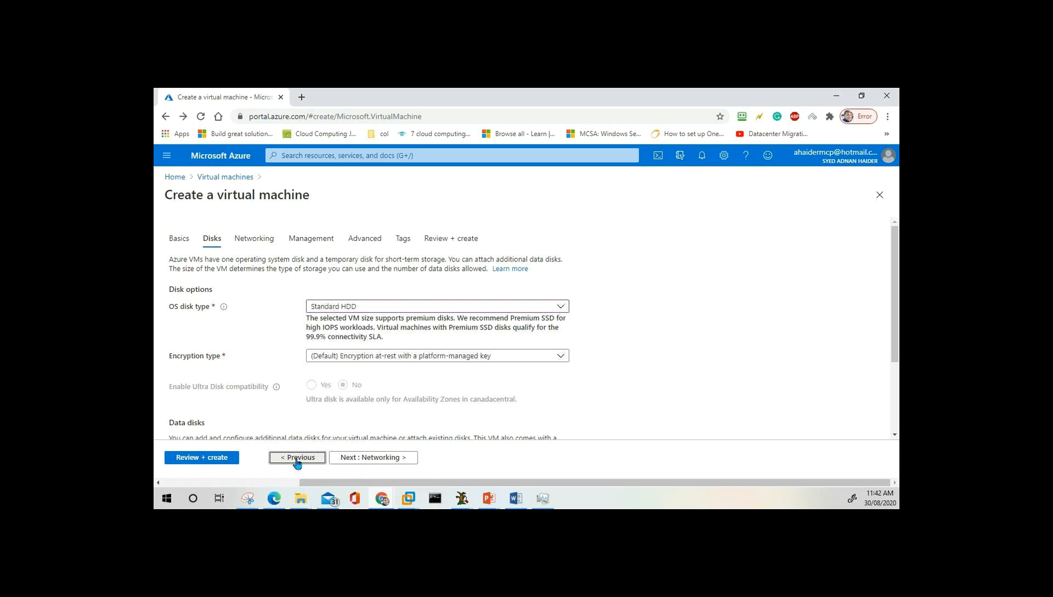
Review Basics, return to Disks keeping Standard HDD, and scroll to the Data disks section.
scroll(386, 389, down, 5)
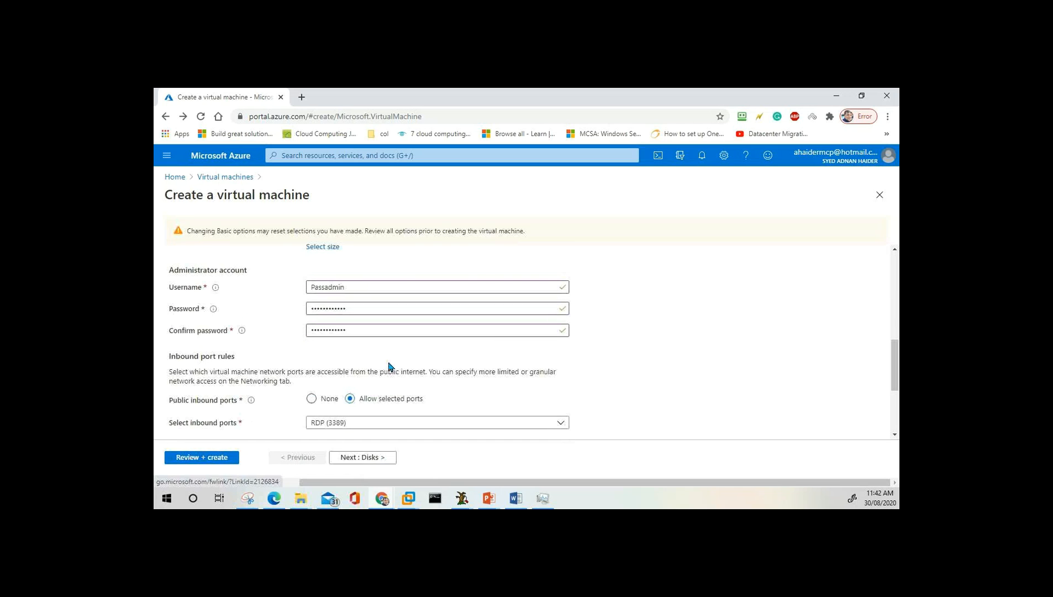
scroll(390, 364, up, 3)
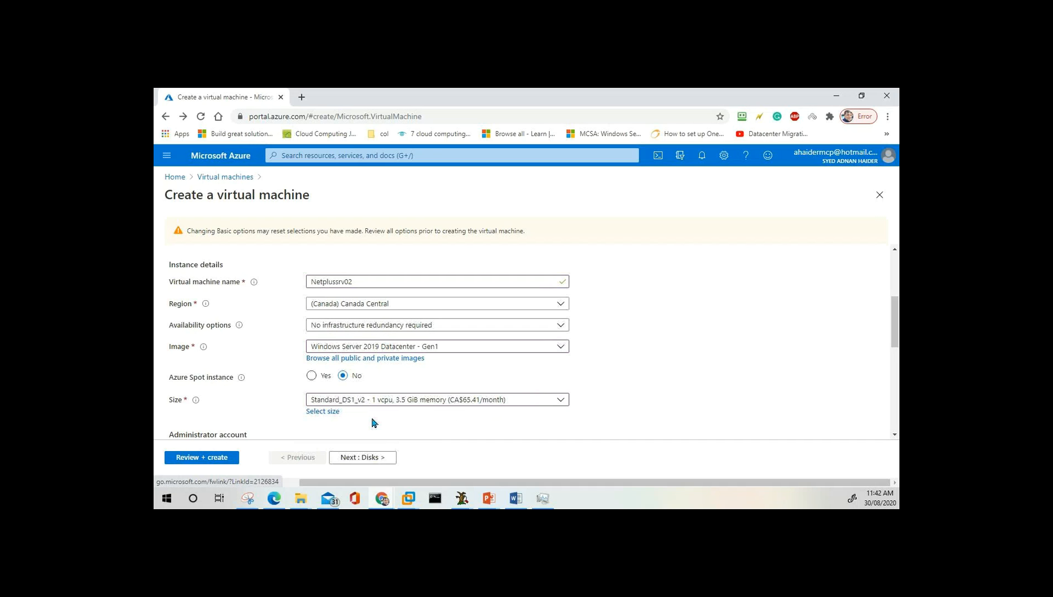
click(380, 456)
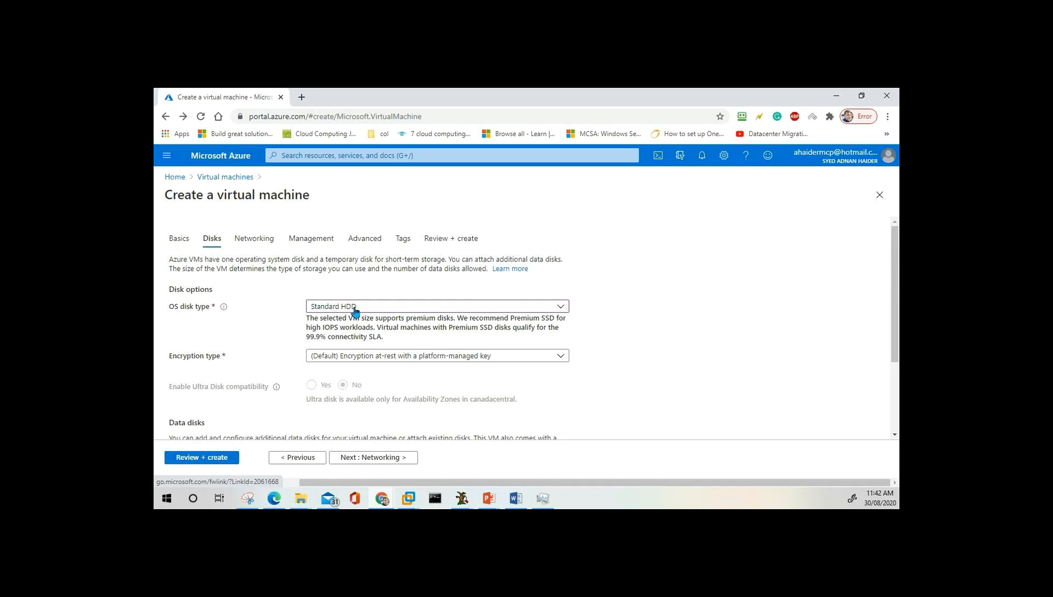
click(355, 312)
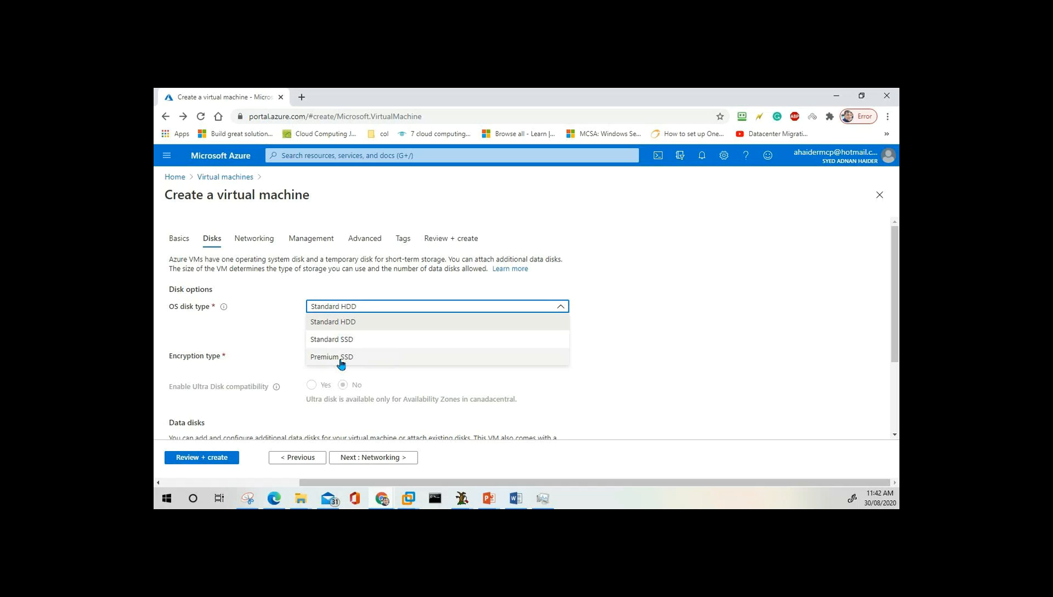
click(283, 332)
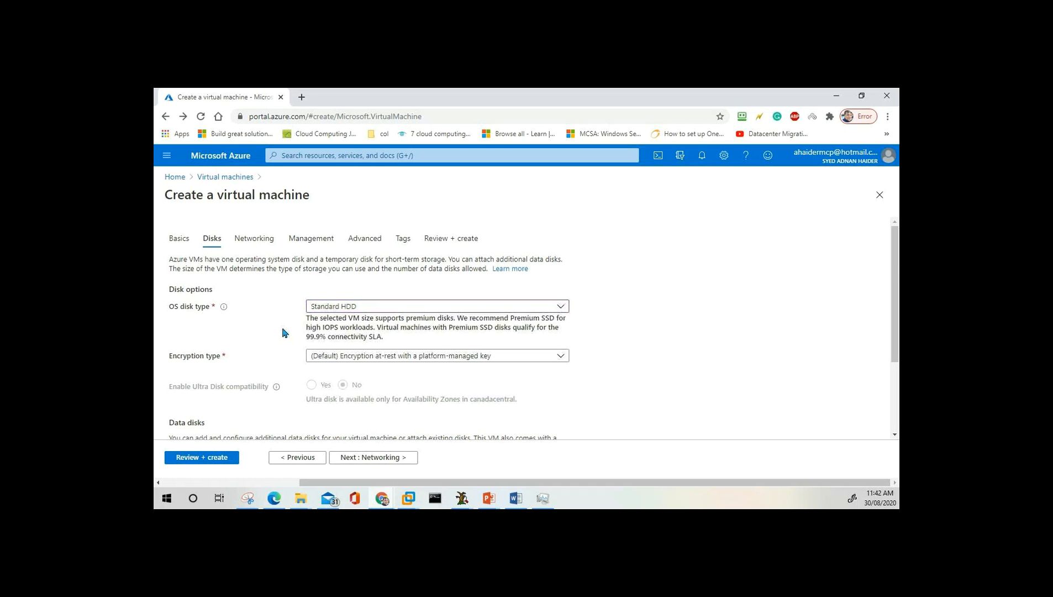
scroll(283, 332, down, 2)
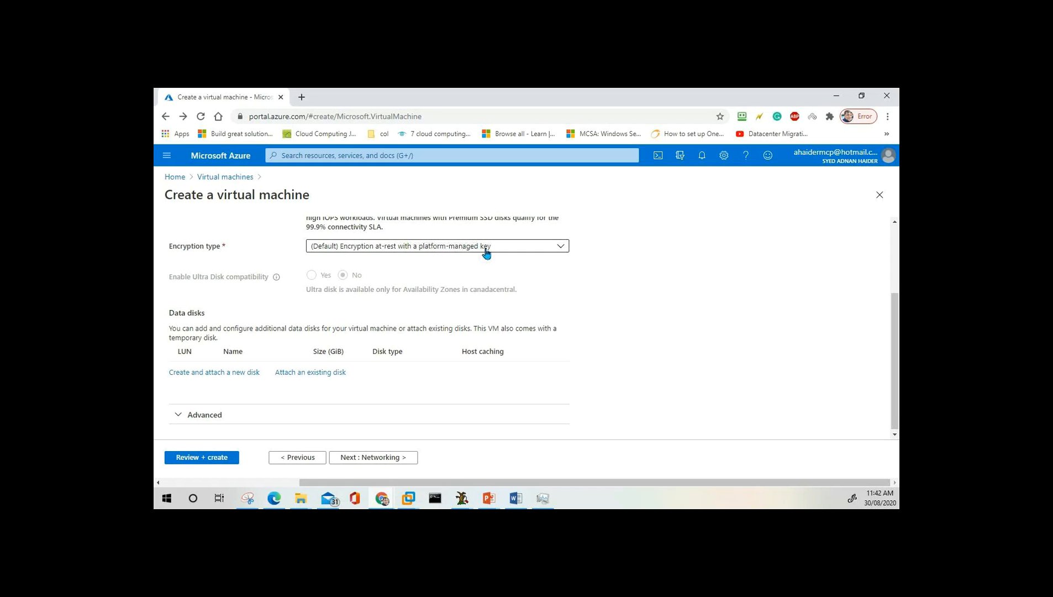
click(440, 252)
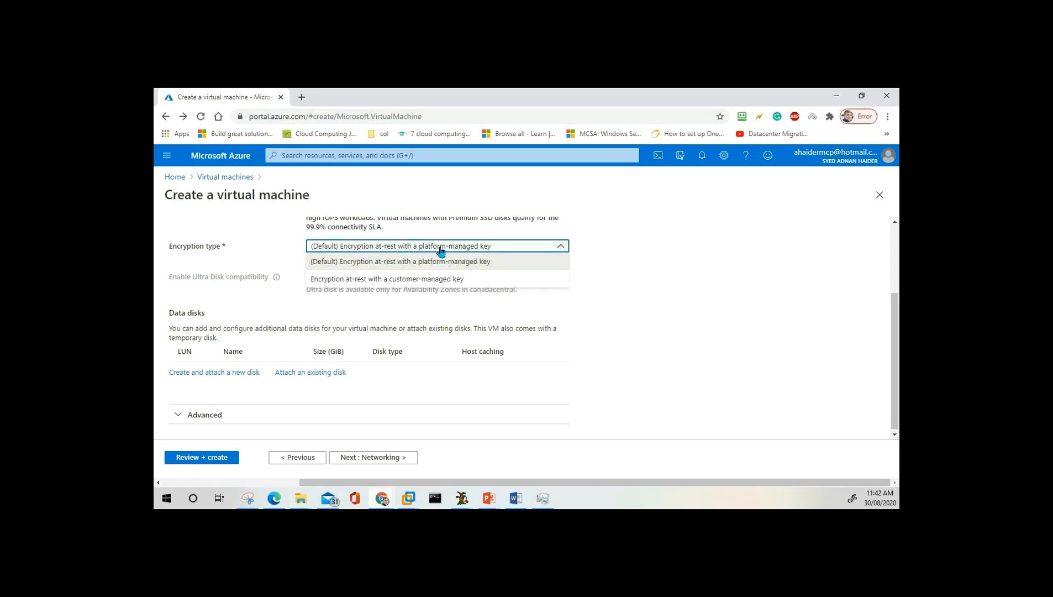
click(385, 284)
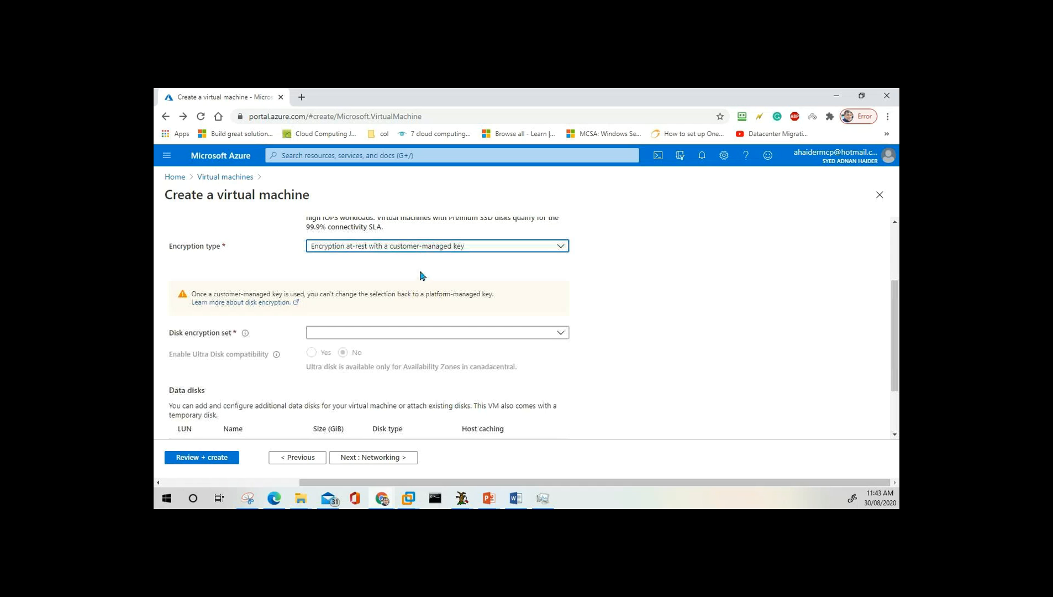
click(468, 250)
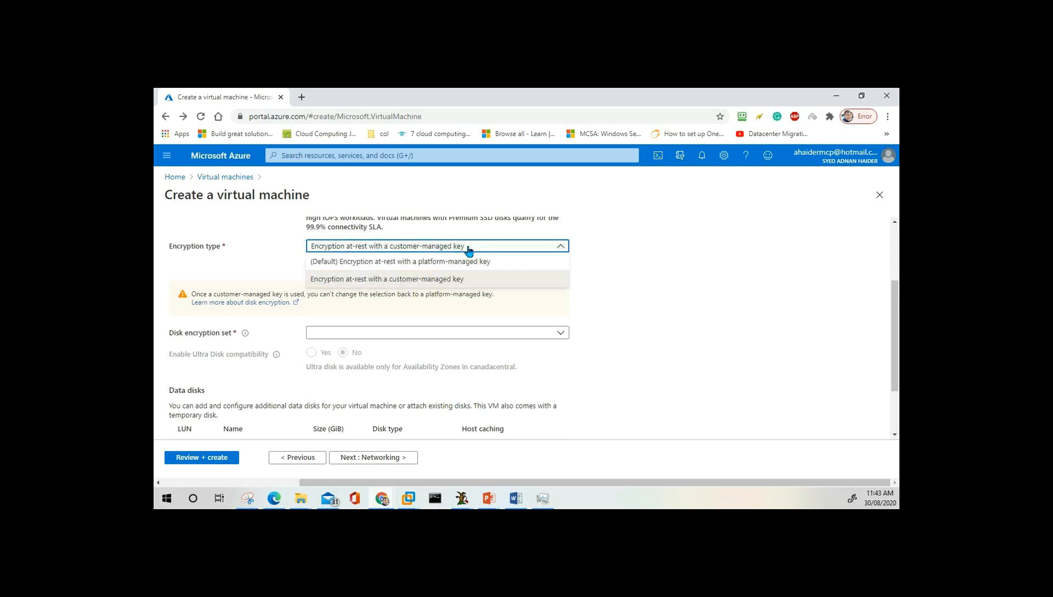
click(448, 264)
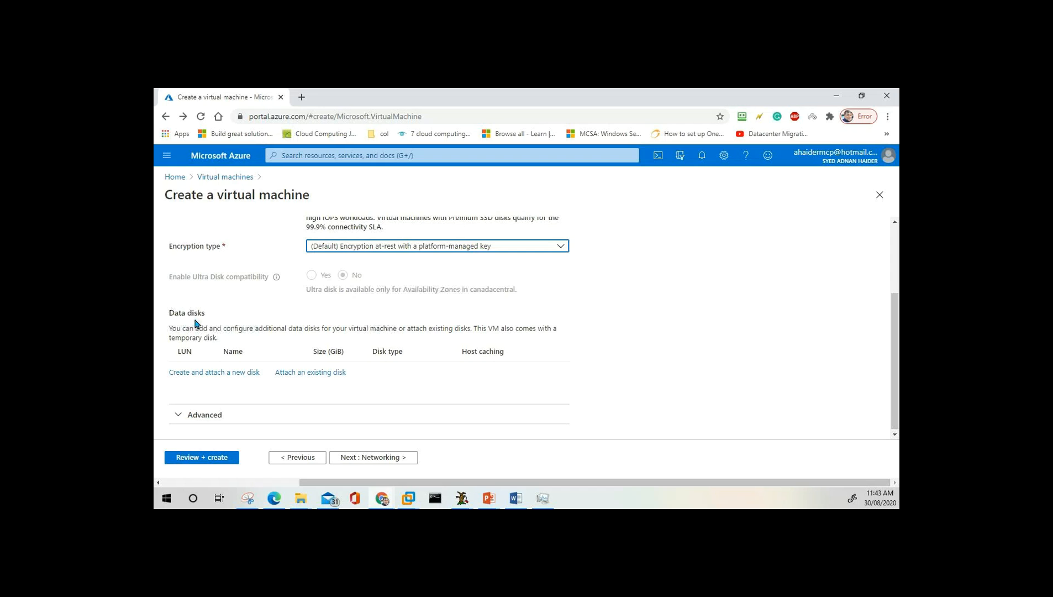
click(217, 317)
scroll(216, 317, down, 1)
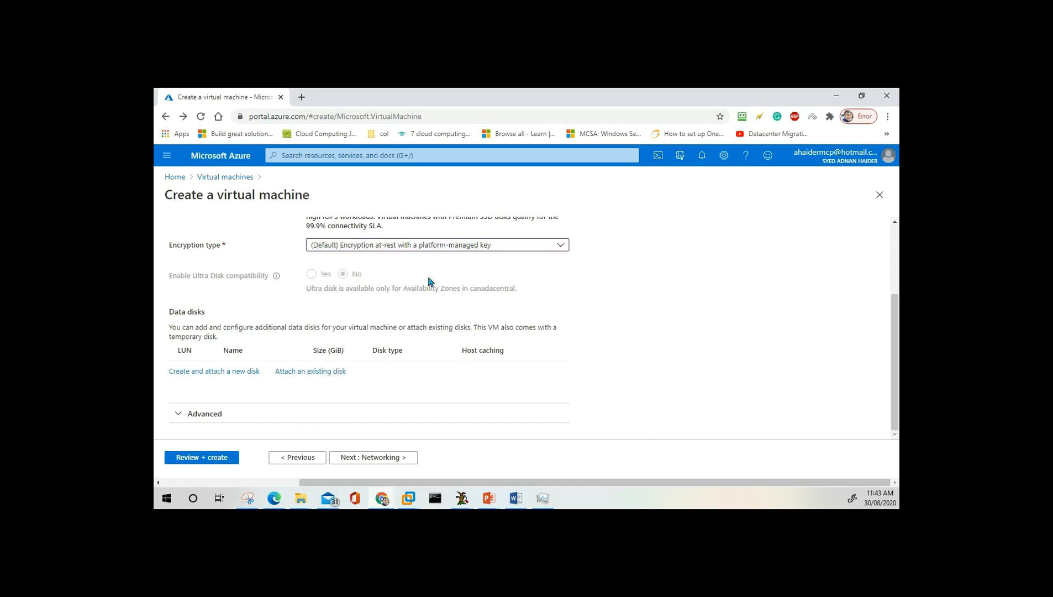
mouse_move(492, 500)
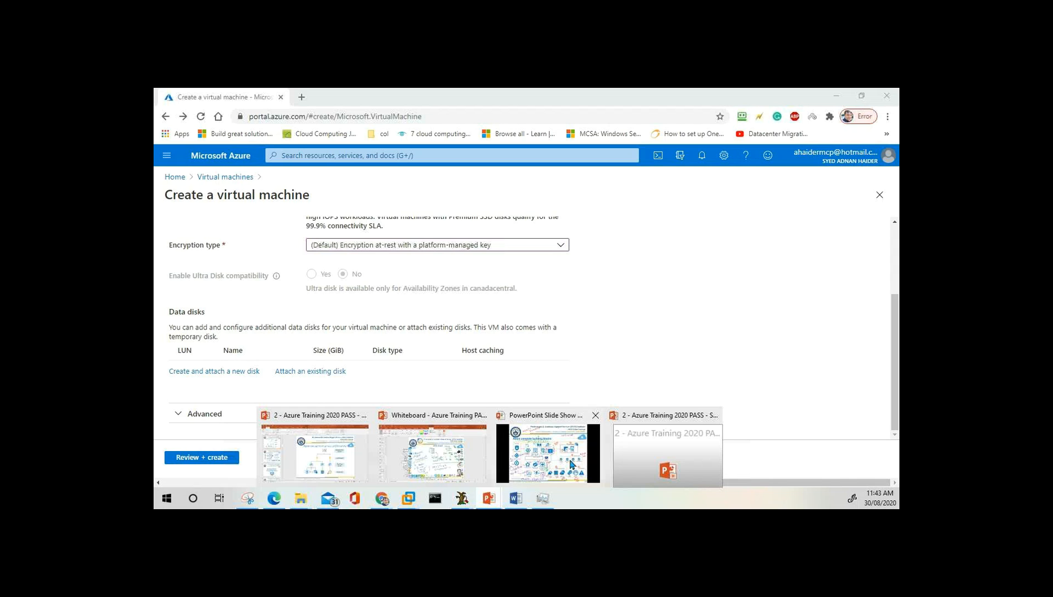
On the compute building blocks slide, ink 'HDD' above OS Disk and 'SDD' beside Storage account.
click(572, 463)
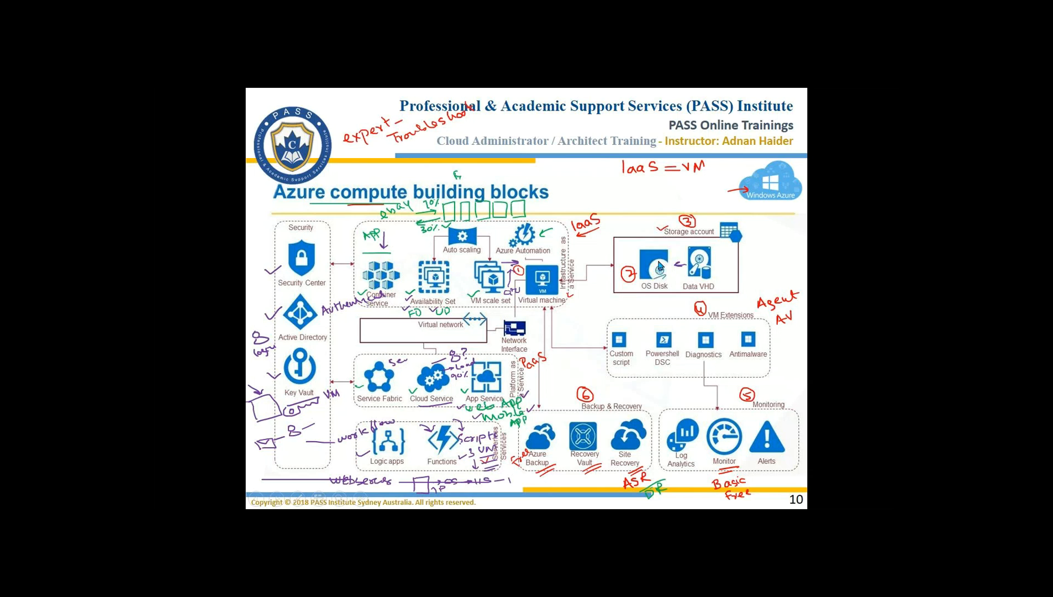
mouse_move(628, 242)
mouse_down()
mouse_move(627, 254)
mouse_move(645, 249)
mouse_up()
drag(627, 226, 640, 228)
click(623, 250)
Review Networking (ITDEPT-vnet, default subnet, Netplussrv02-ip, RDP 3389), then continue to Management.
key(Escape)
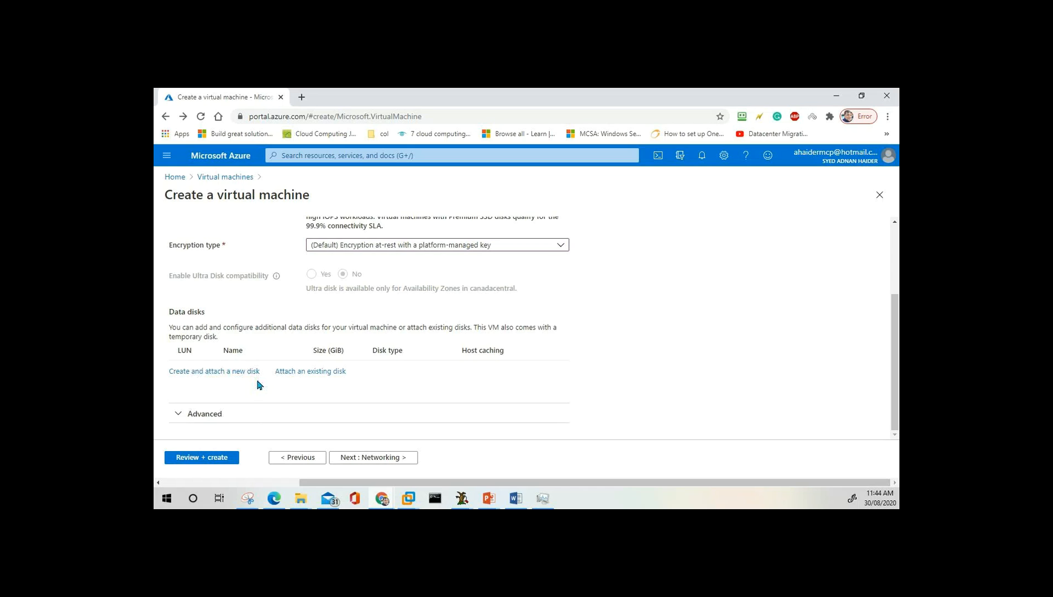
click(384, 458)
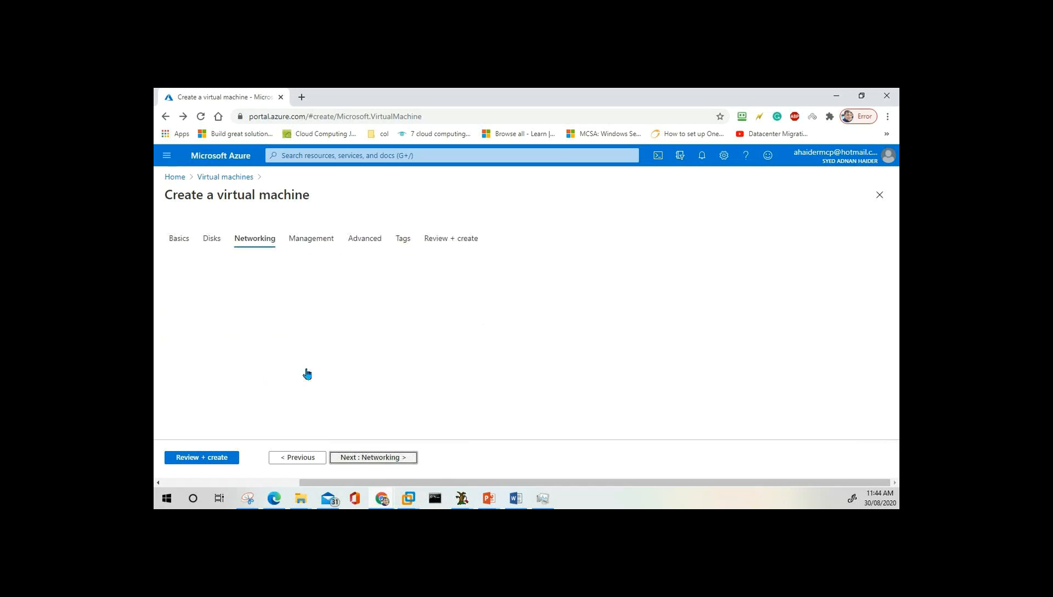
scroll(399, 288, down, 2)
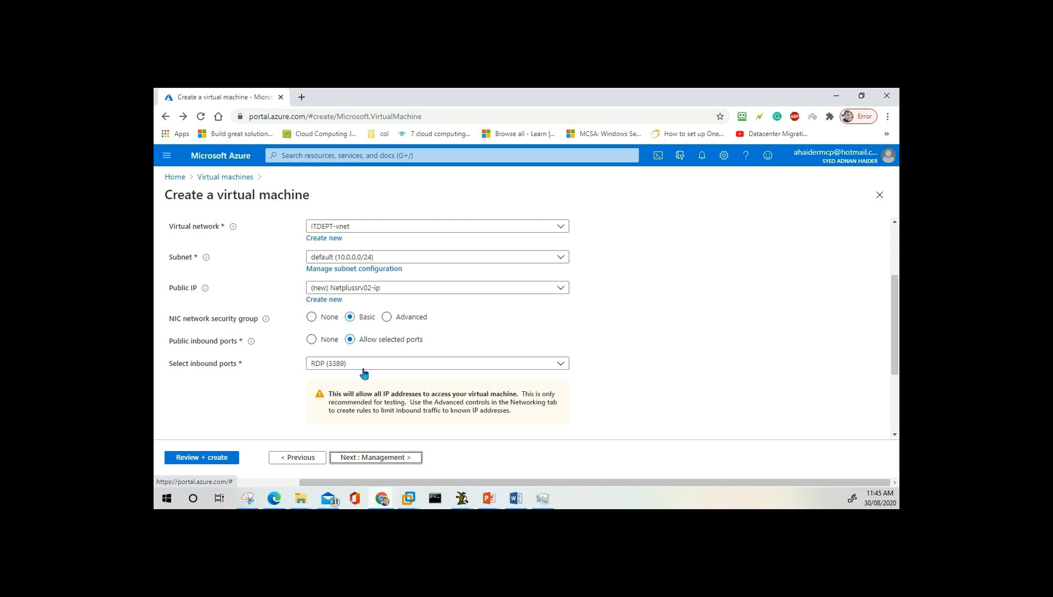
click(389, 461)
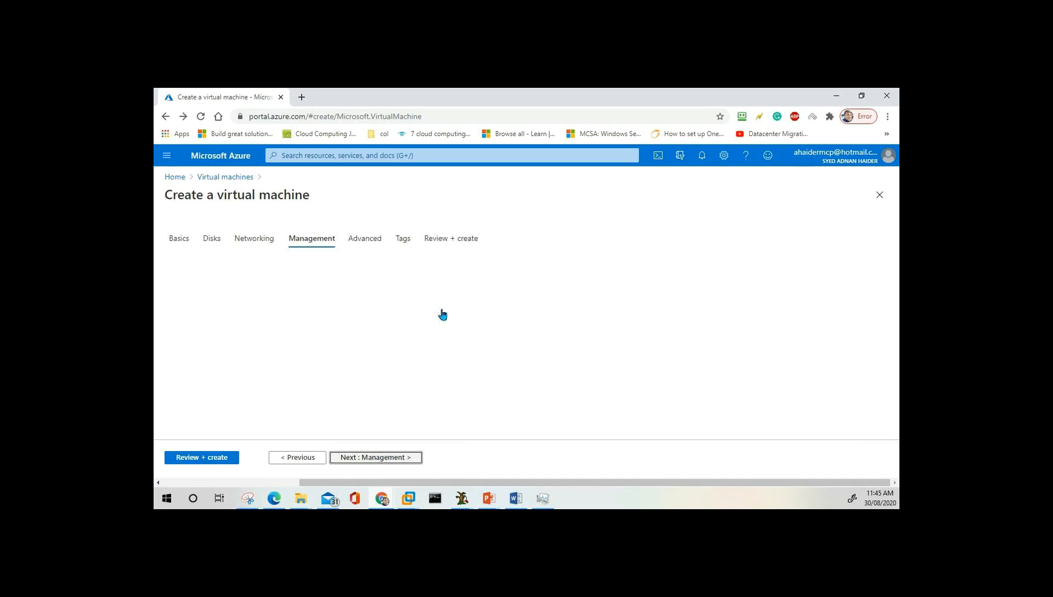
Scroll through Management's boot diagnostics (itdeptdiag922) and 7:00:00 PM auto-shutdown settings.
scroll(436, 312, down, 1)
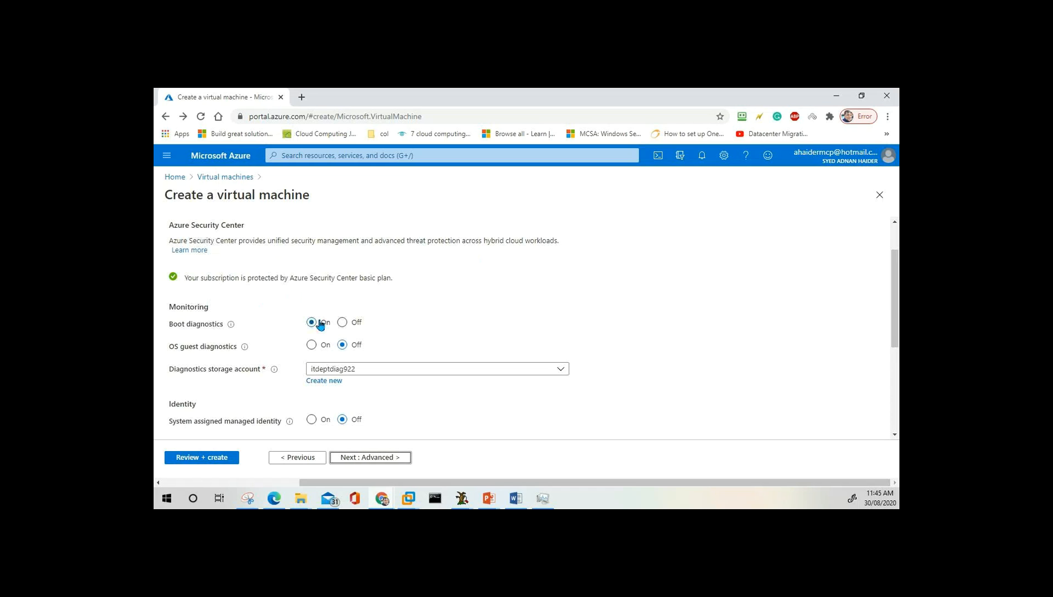
scroll(389, 330, down, 2)
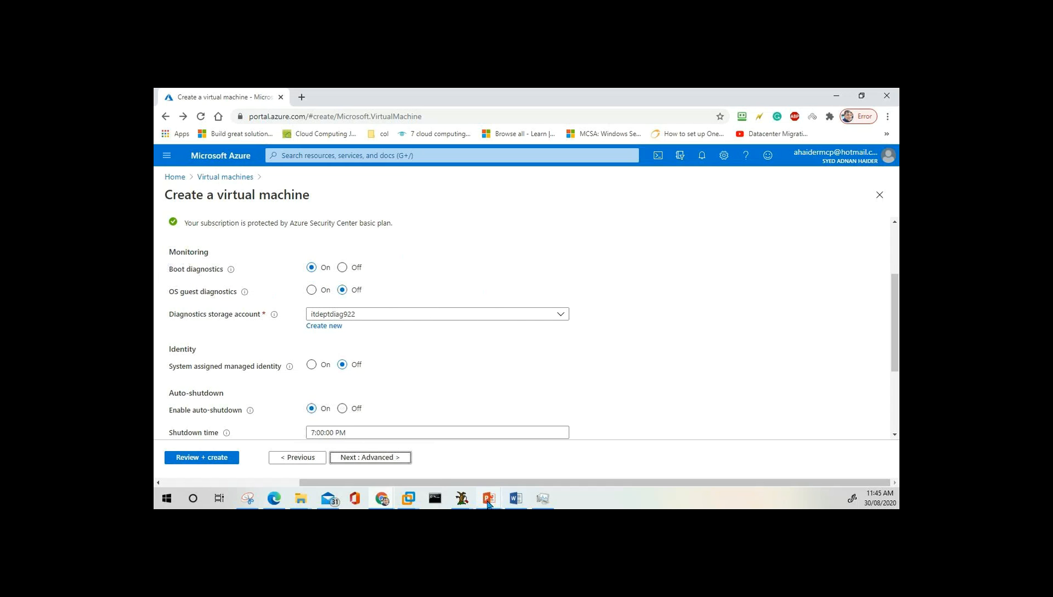
mouse_move(489, 500)
click(549, 451)
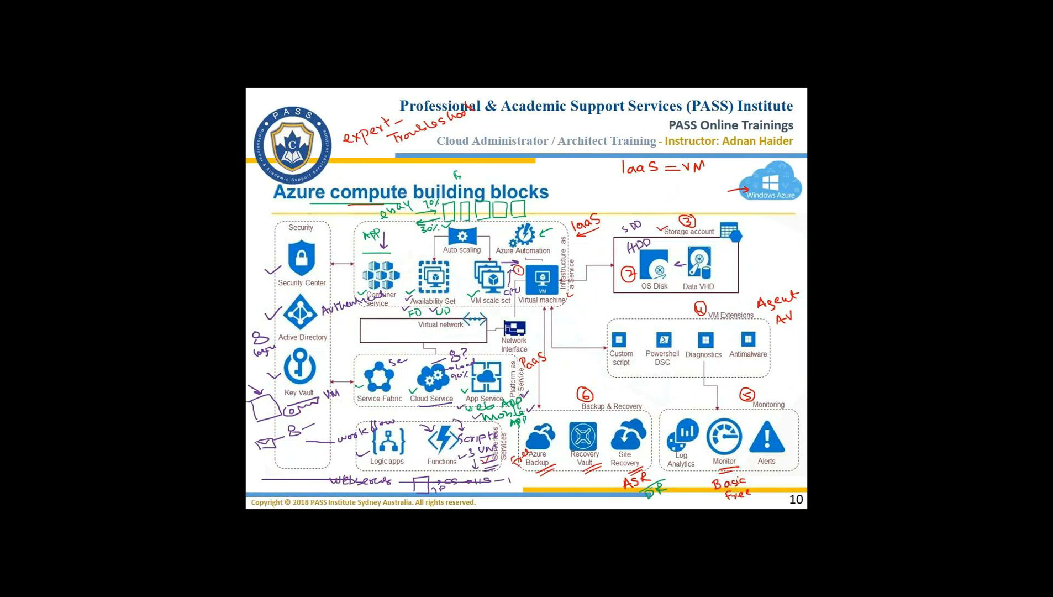
key(alt+Tab)
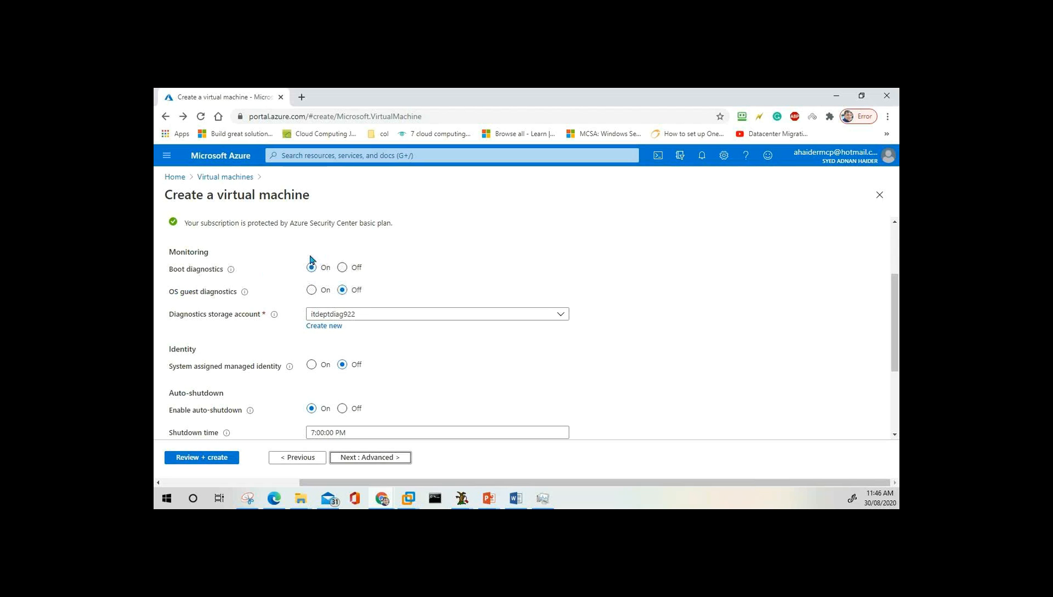
click(311, 291)
click(361, 316)
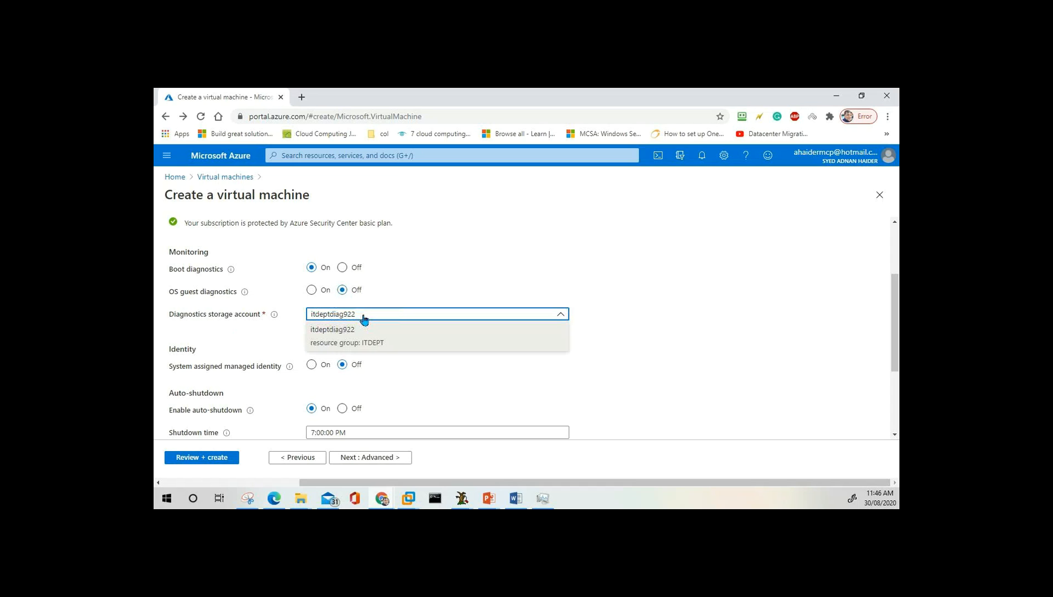
click(380, 304)
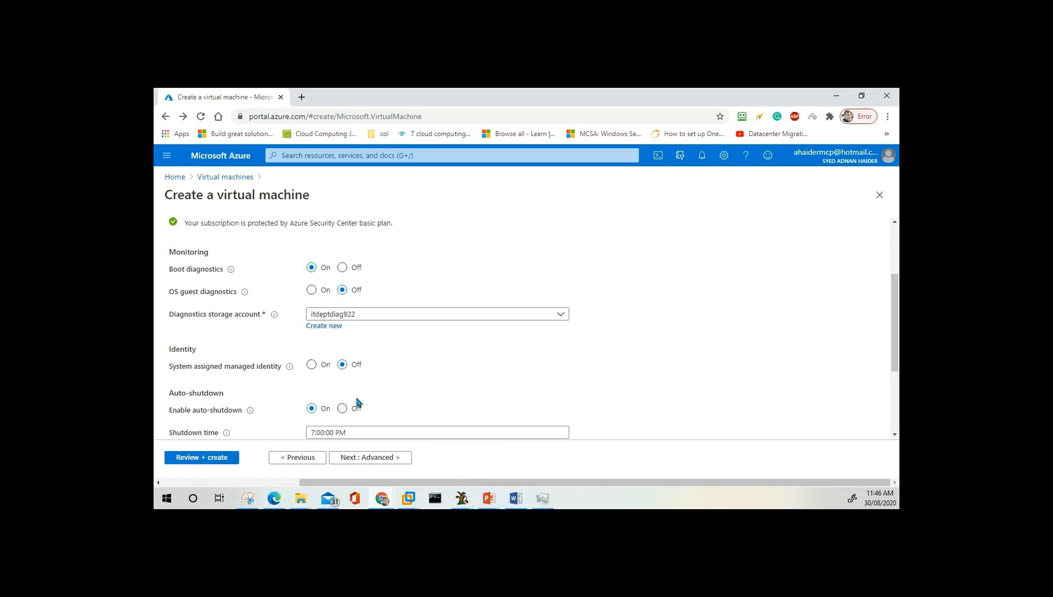
scroll(412, 349, down, 2)
scroll(413, 348, up, 1)
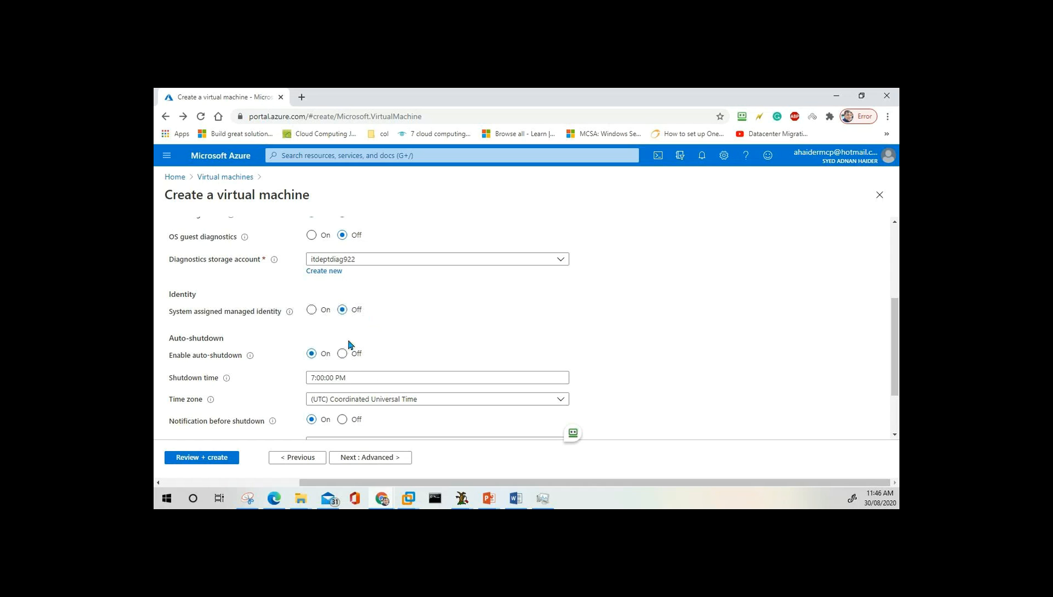
scroll(175, 374, down, 1)
scroll(175, 374, down, 1)
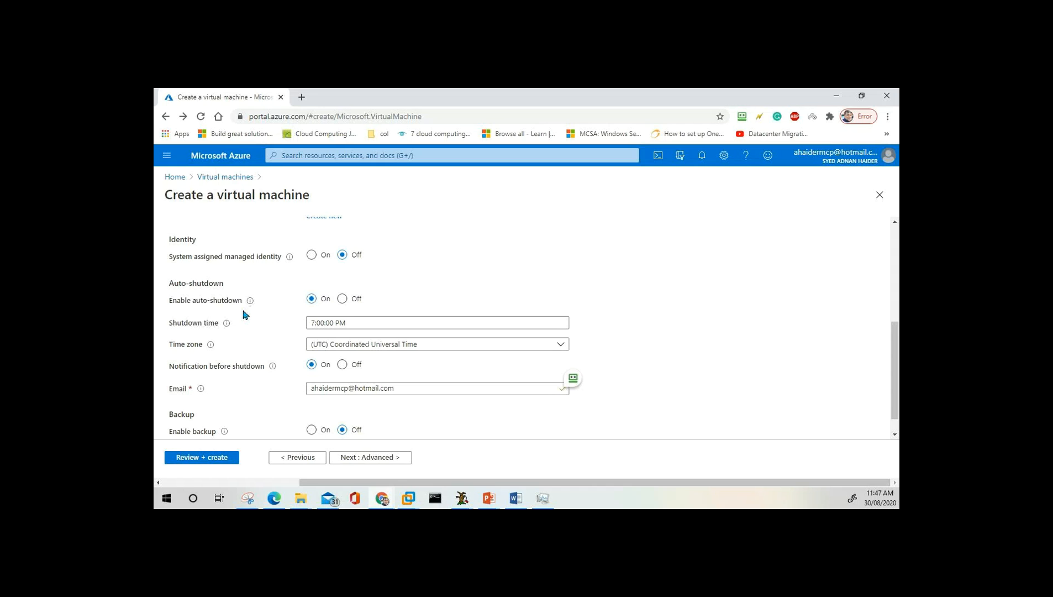
click(343, 299)
click(312, 318)
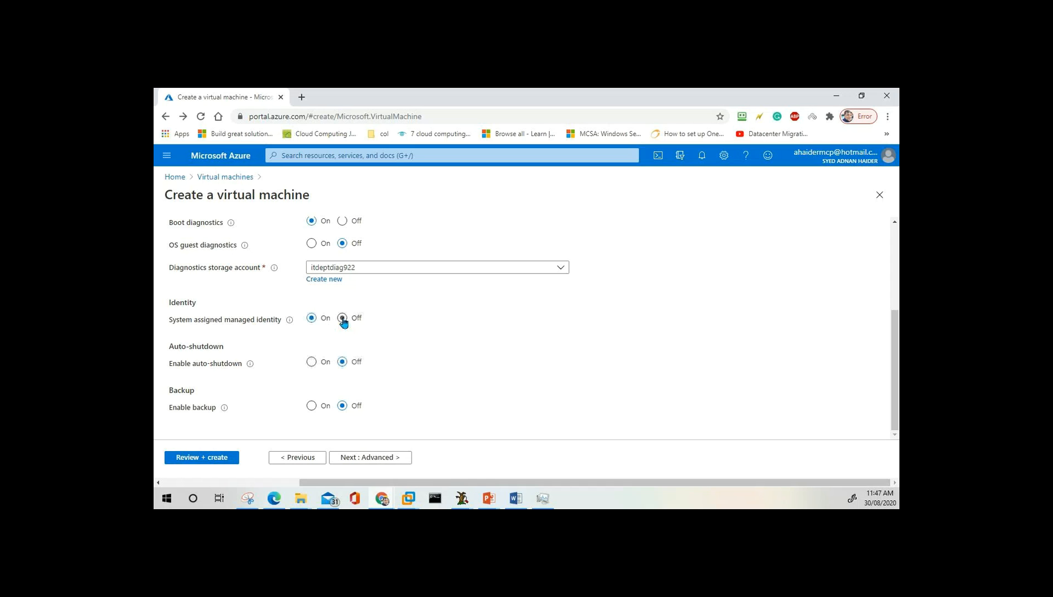
click(311, 362)
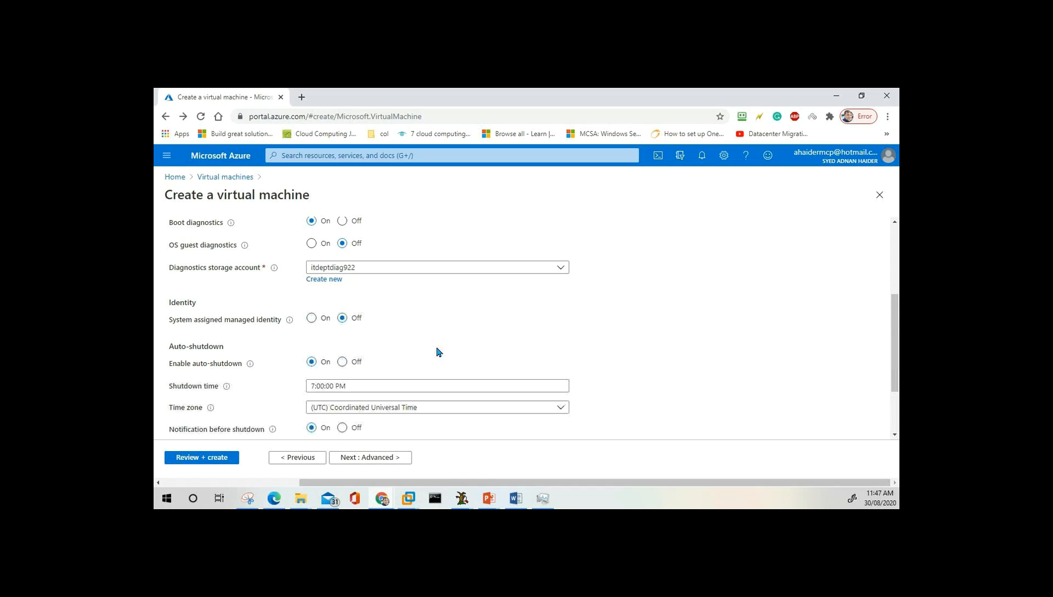
scroll(438, 352, down, 2)
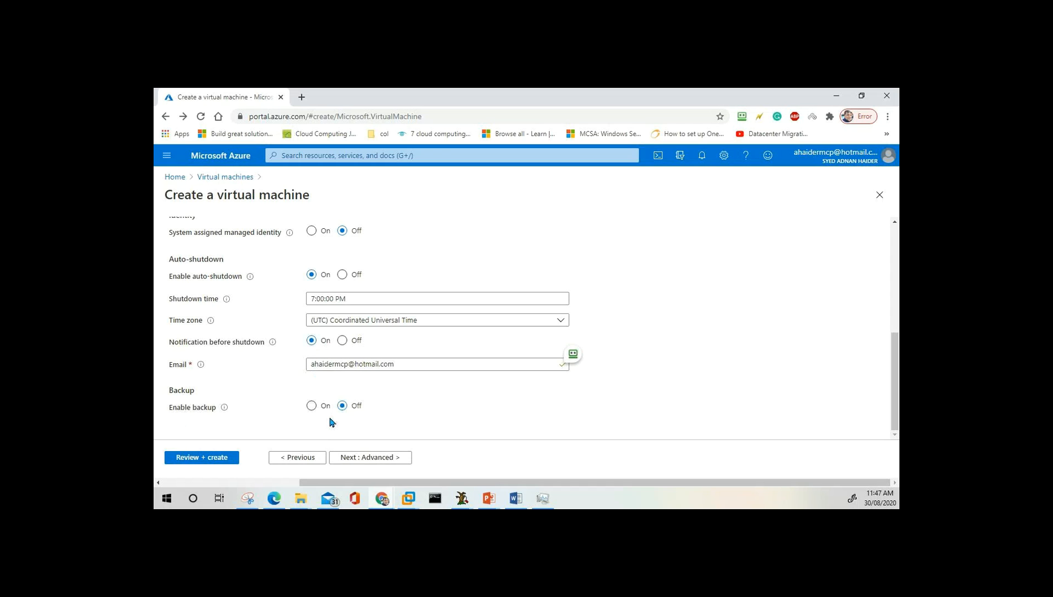
Bring the PowerPoint slide show back in front from its taskbar preview.
mouse_move(489, 498)
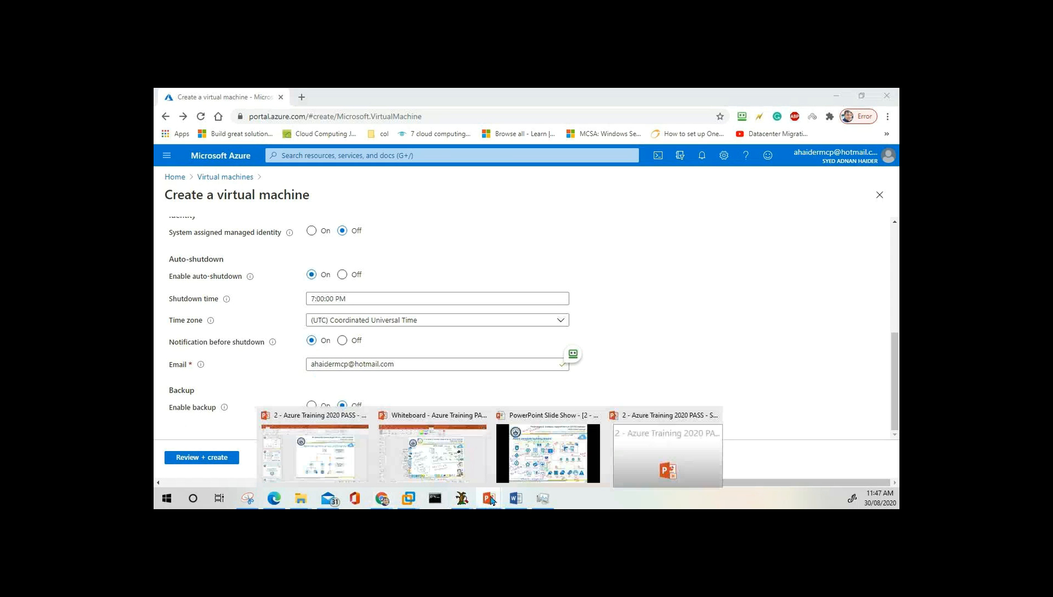
click(564, 445)
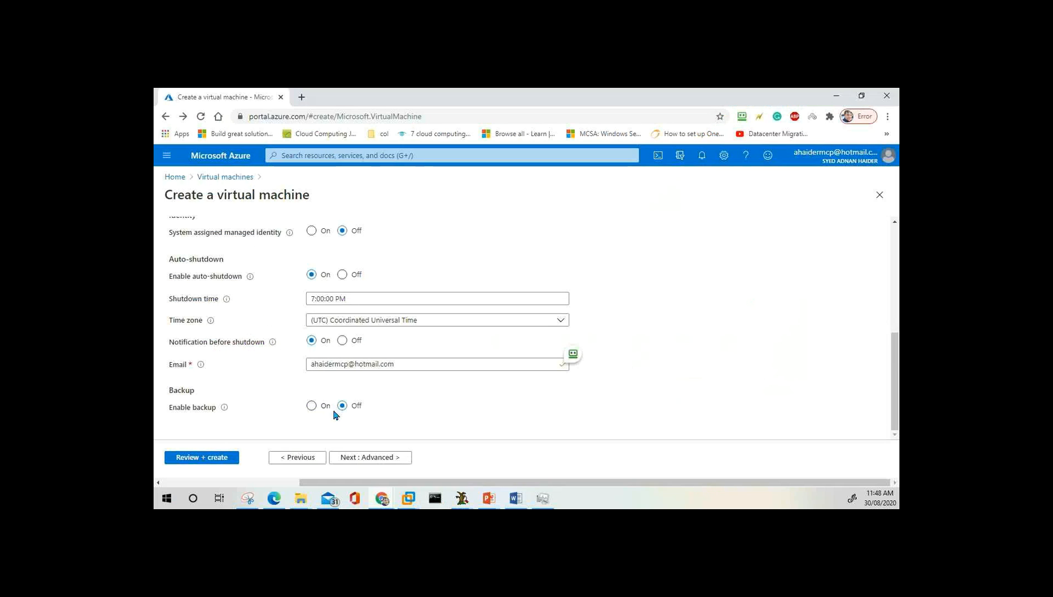
Switch Enable backup on to view the vault options, then turn it back off.
click(313, 407)
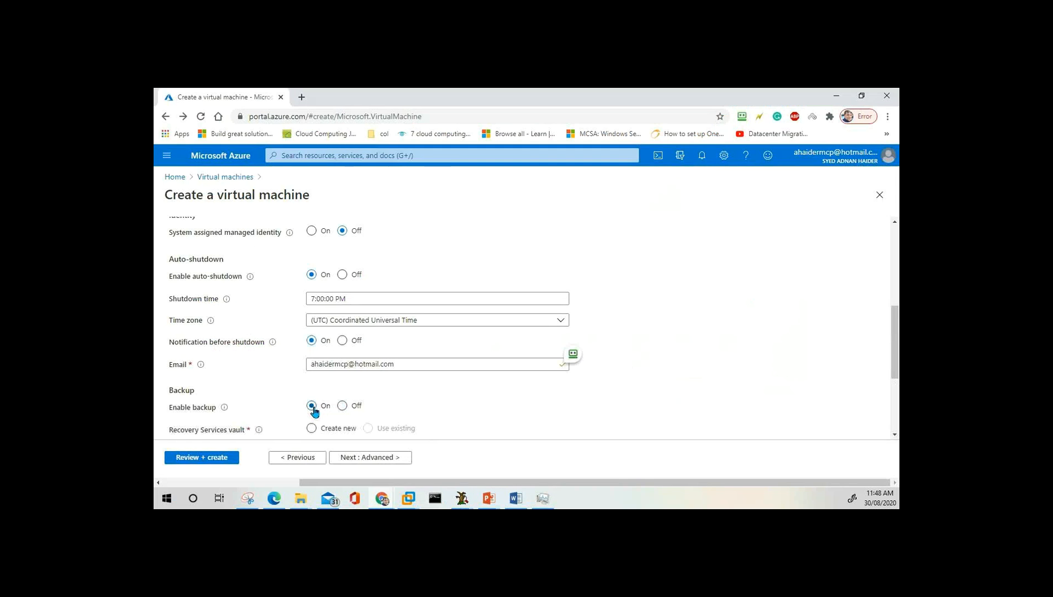
scroll(312, 409, down, 1)
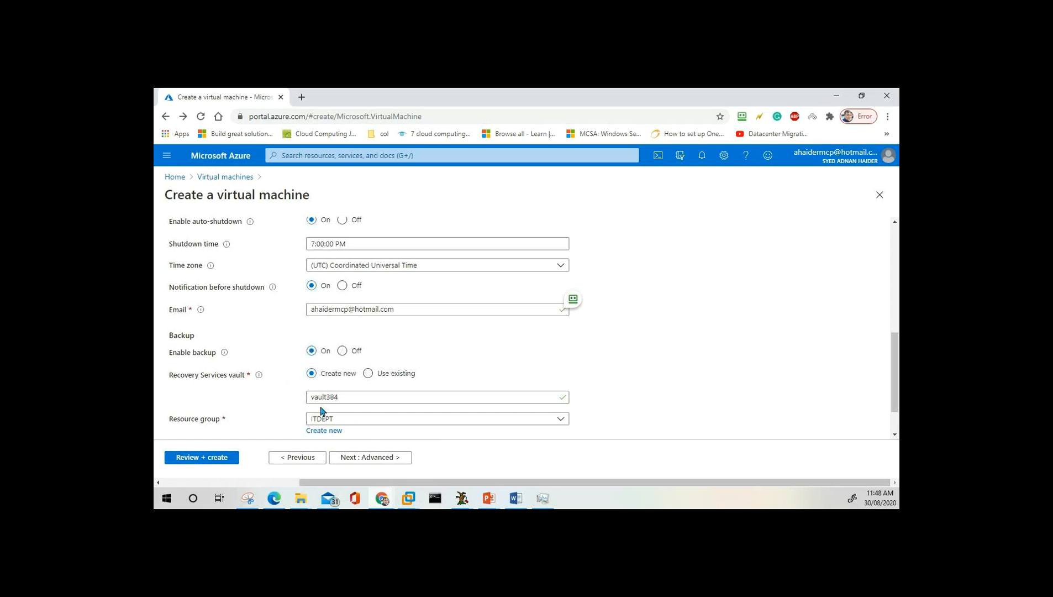
click(345, 353)
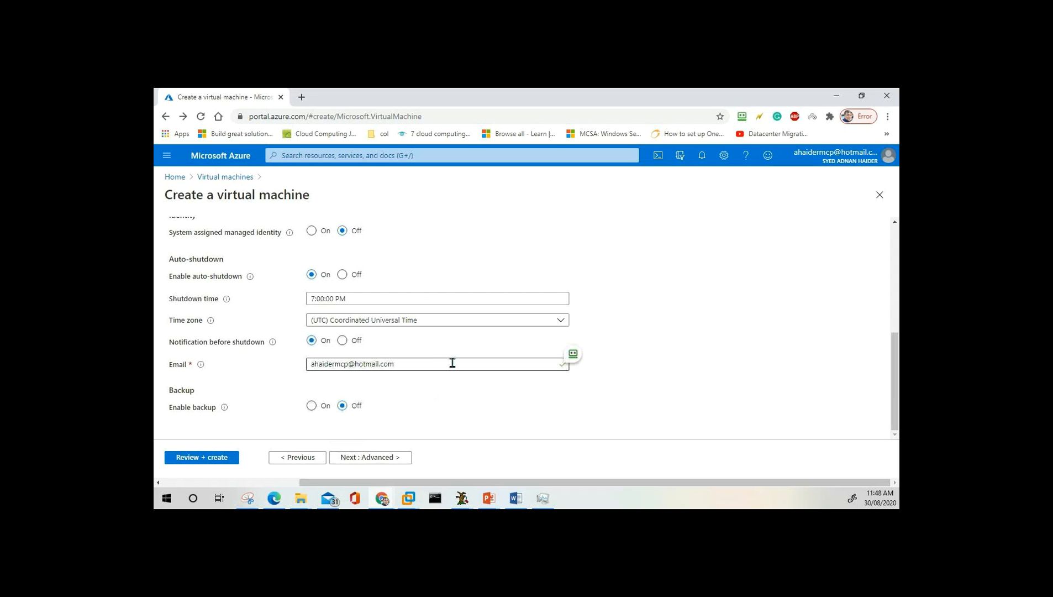
Move to the Advanced tab, briefly show the PowerPoint slide show, then return to the wizard.
click(378, 460)
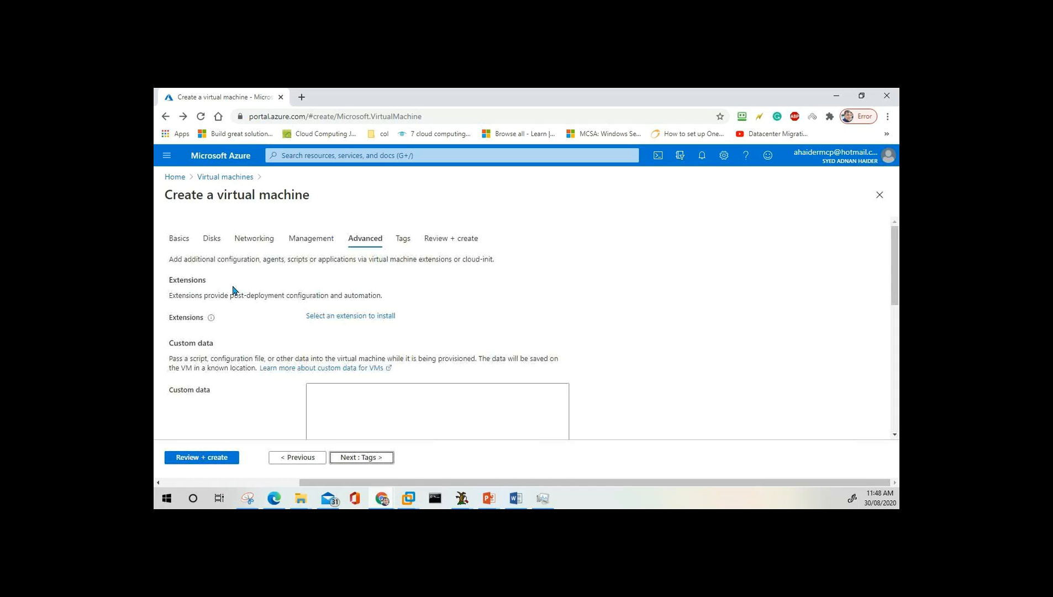
click(488, 500)
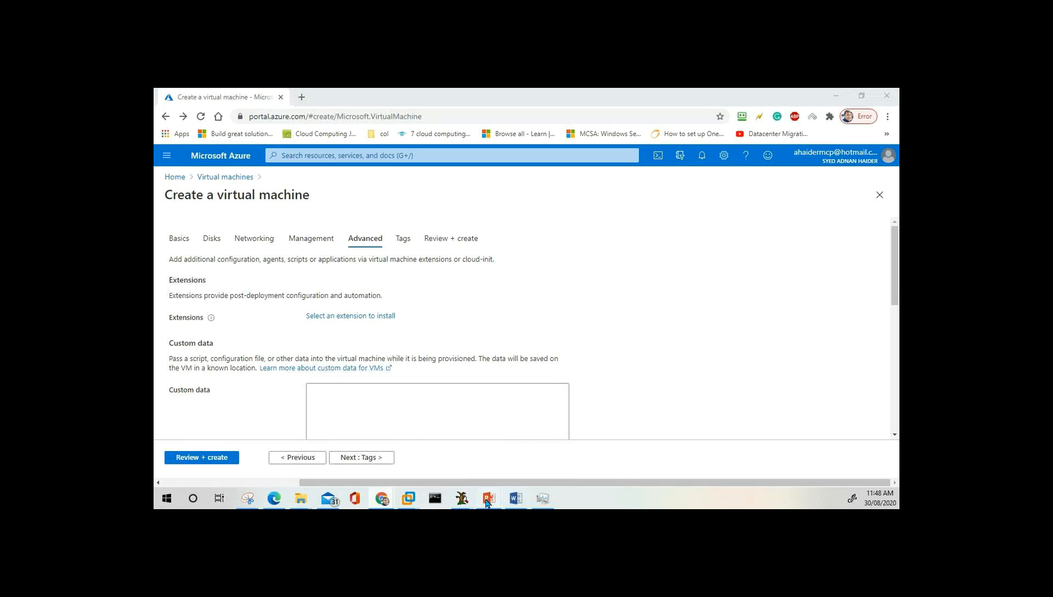
click(547, 452)
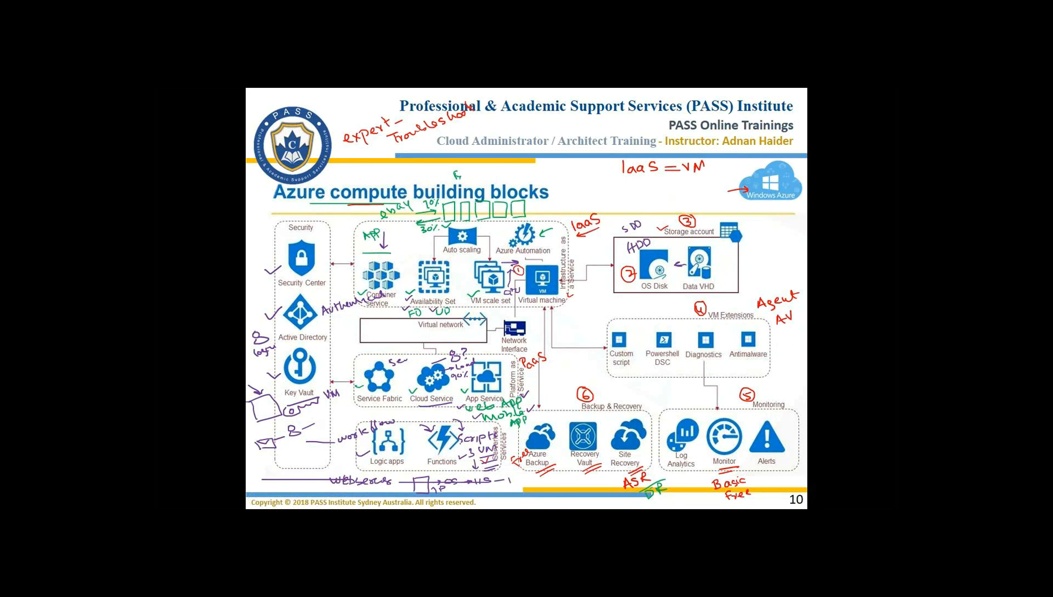
key(alt+Tab)
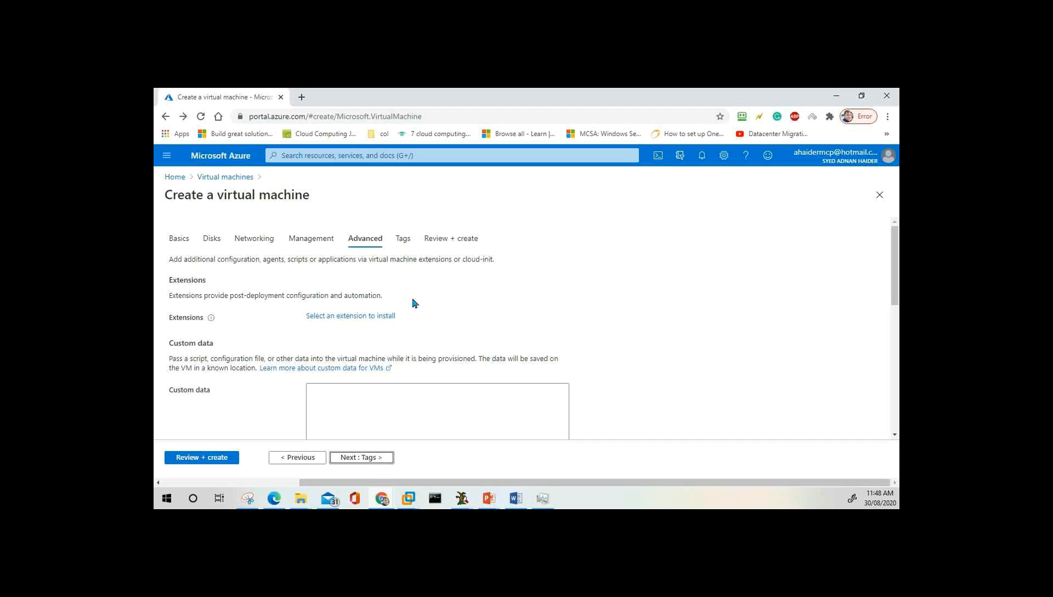
Browse the installable extensions and load more, including SentinelOne Windows Extension and Puppet Agent.
click(358, 317)
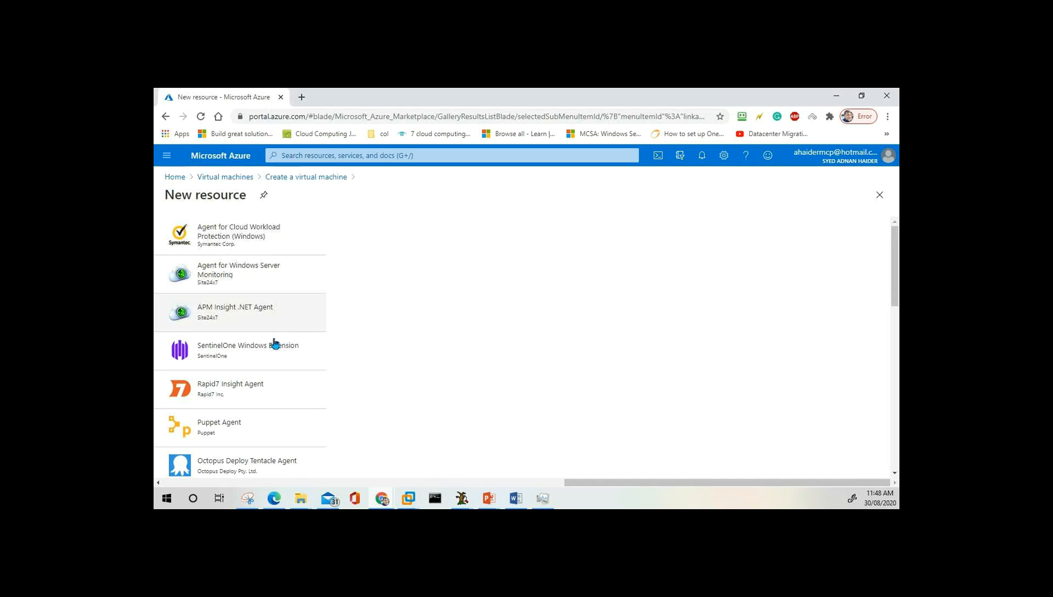
scroll(252, 419, down, 4)
scroll(252, 420, down, 4)
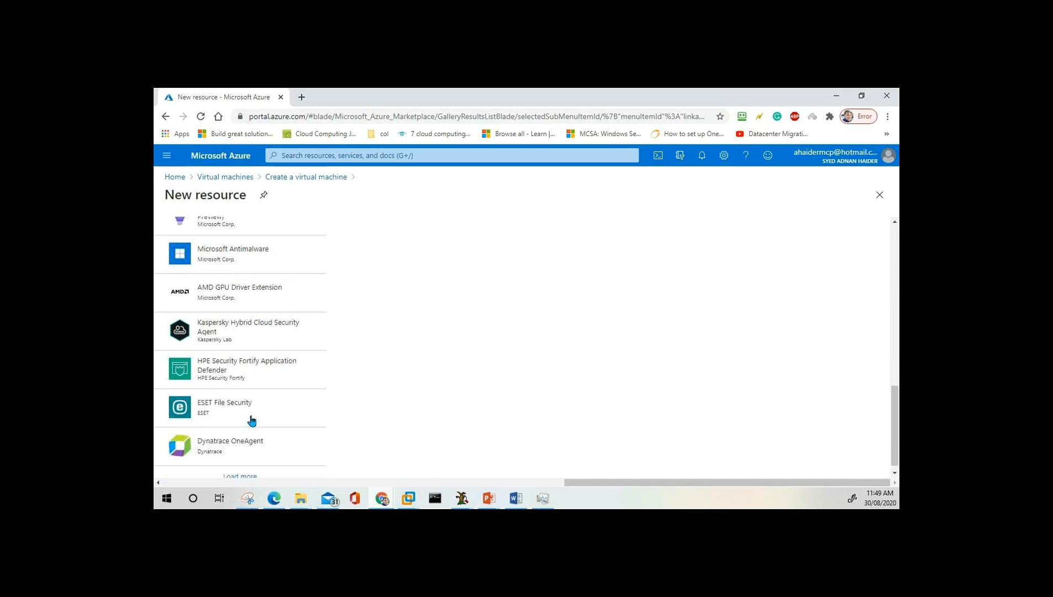
click(249, 474)
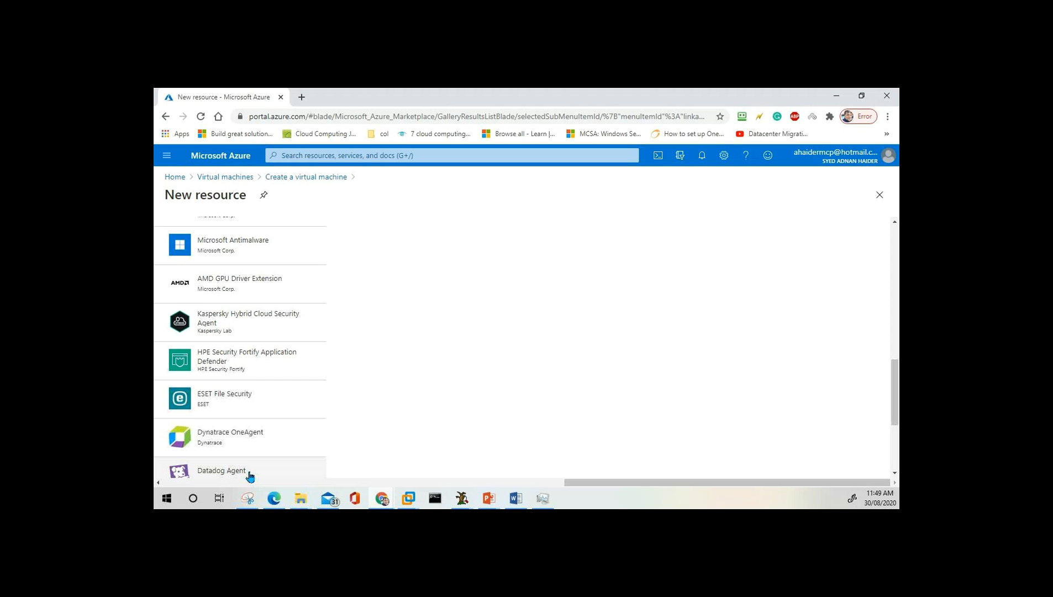
scroll(287, 370, down, 3)
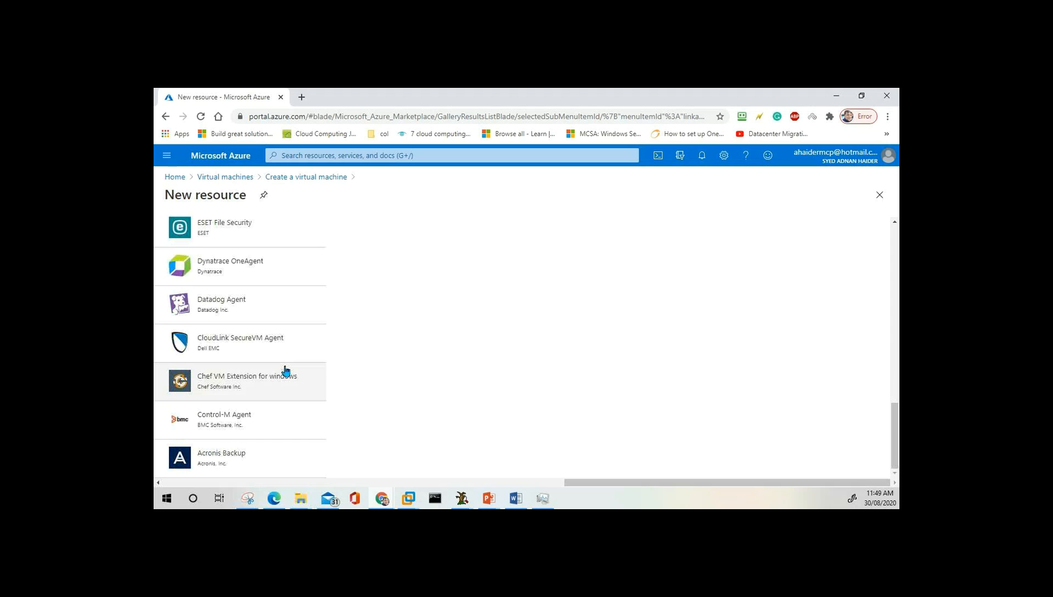
scroll(286, 370, up, 10)
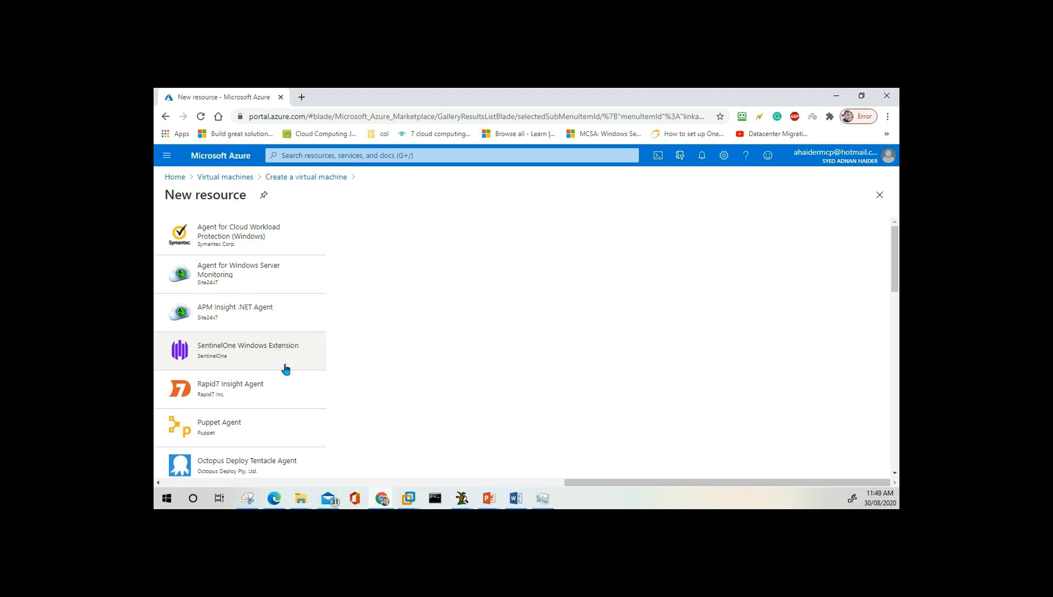
In a new tab, search Google for 'veeam backup'.
click(303, 97)
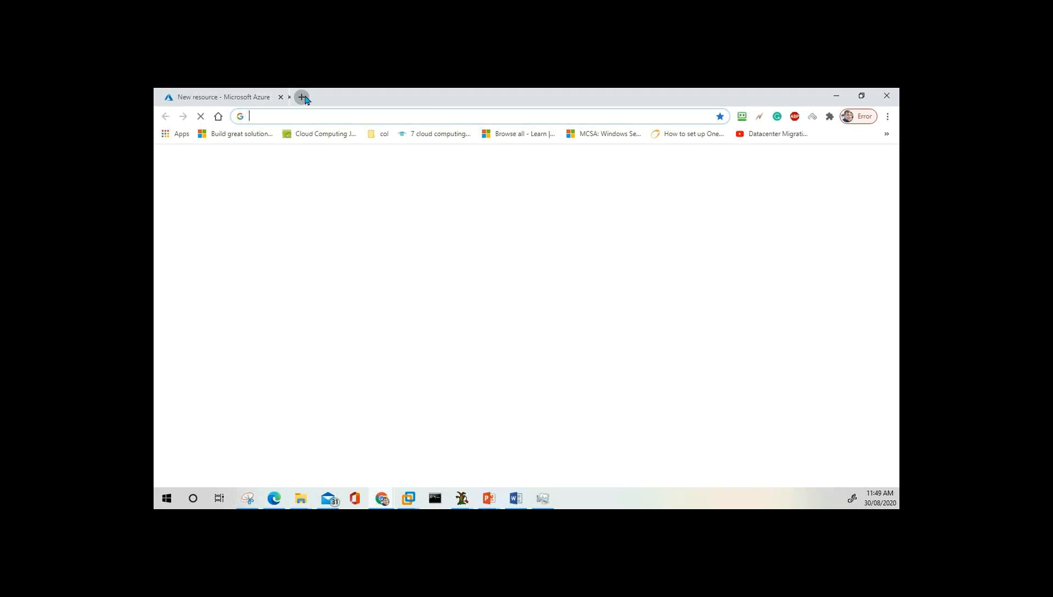
click(318, 116)
text(vaeem)
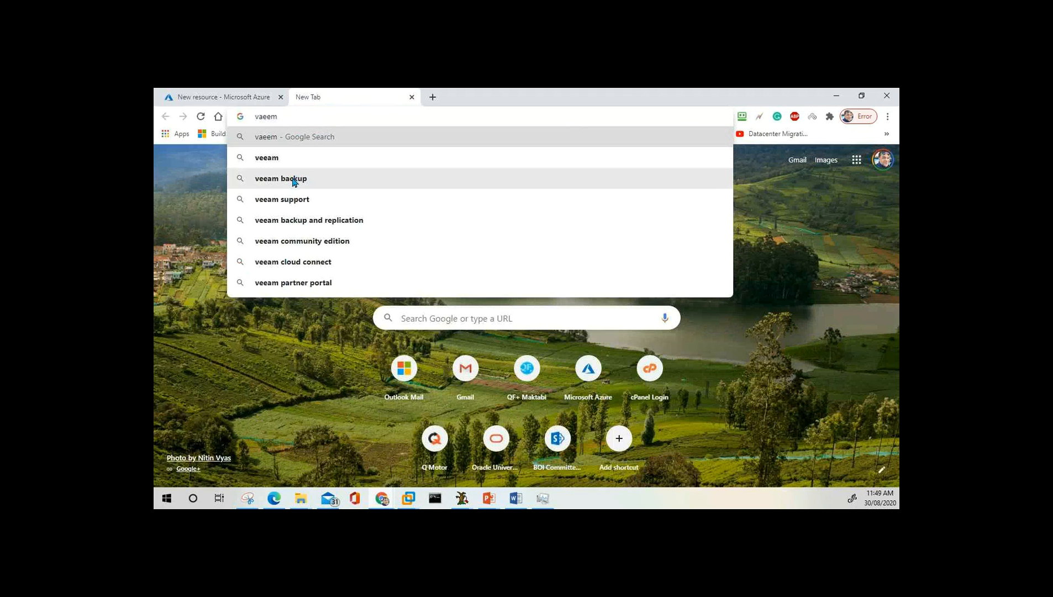
click(294, 179)
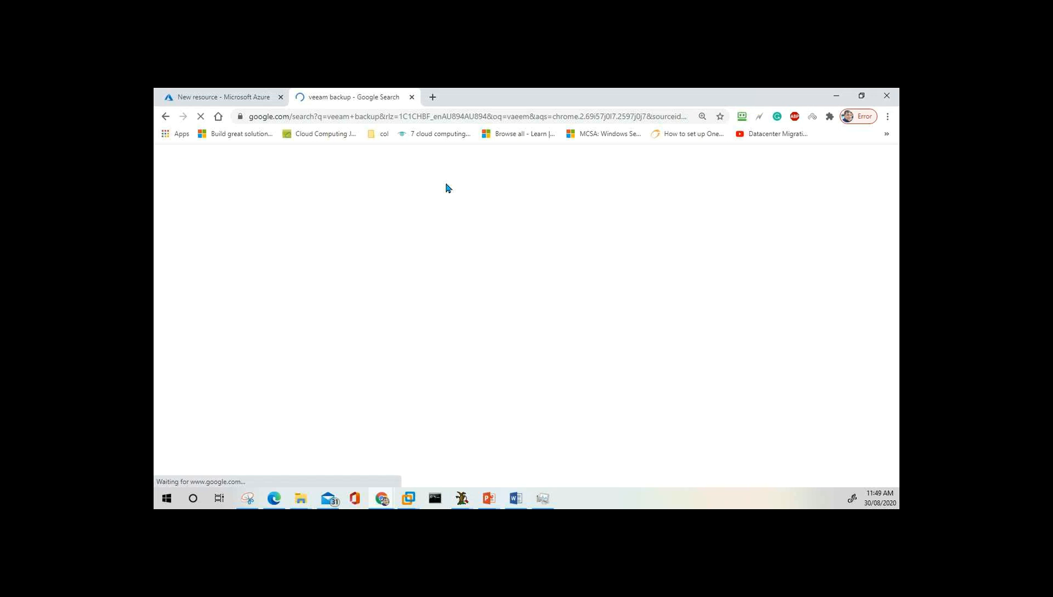
Read Veeam's VMware Backup & Replication page, then go back to the Azure tab.
scroll(367, 299, down, 5)
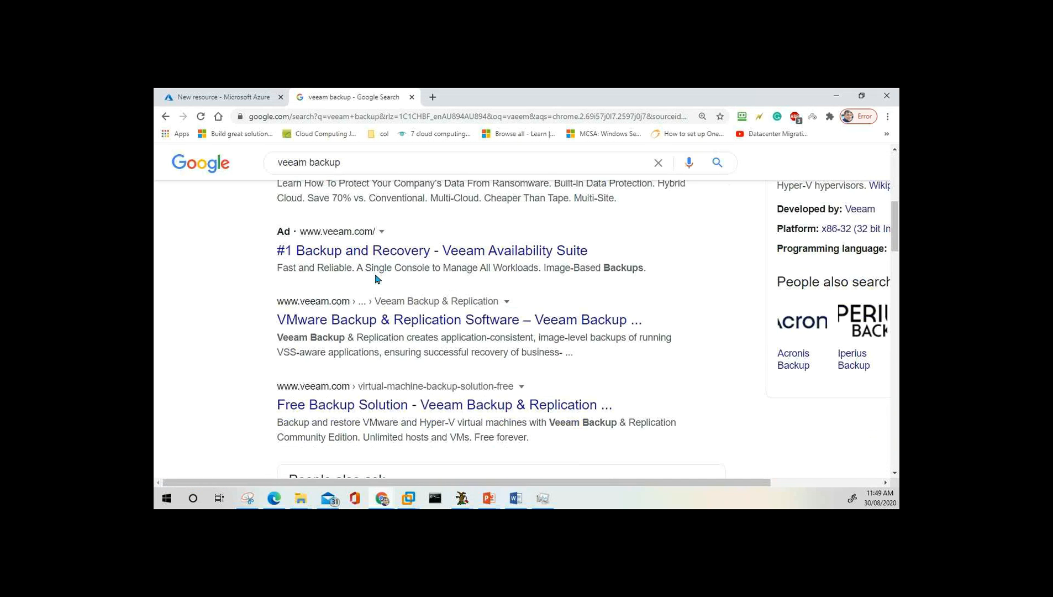
click(367, 321)
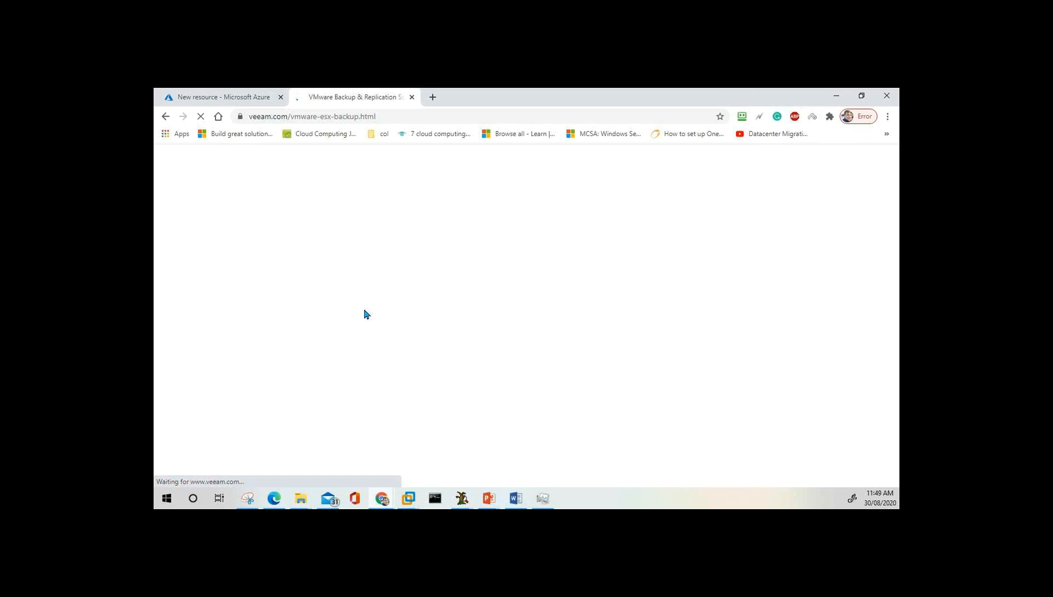
scroll(487, 317, down, 2)
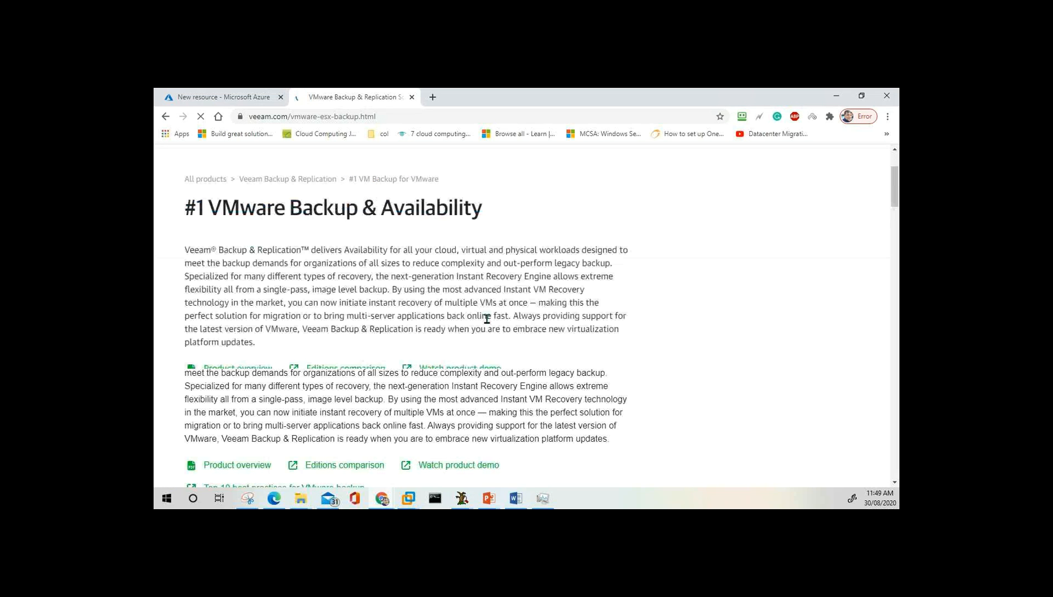
scroll(487, 319, down, 3)
scroll(489, 323, down, 3)
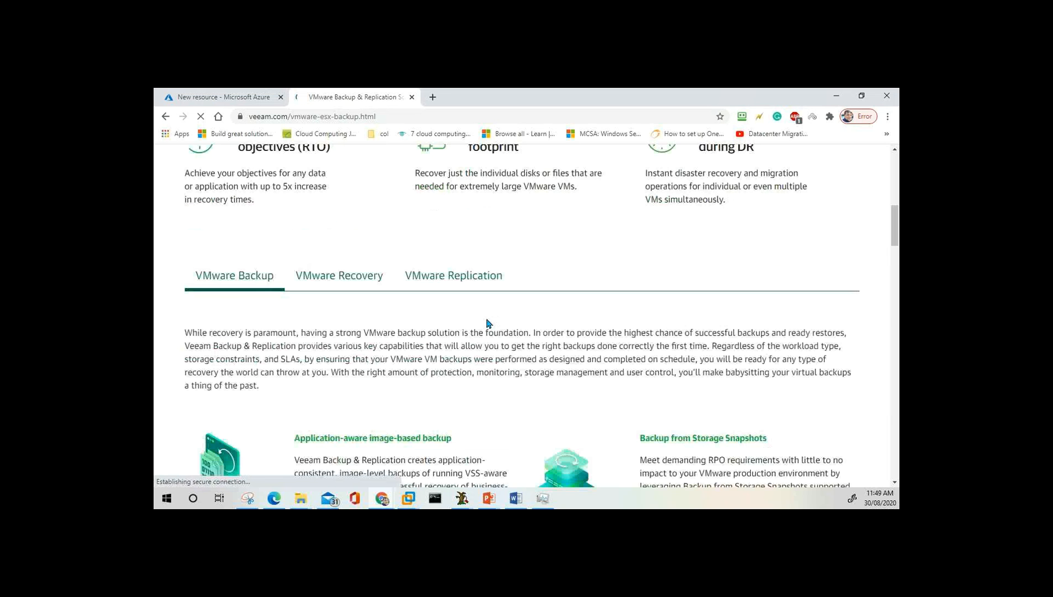
scroll(487, 323, down, 2)
click(232, 98)
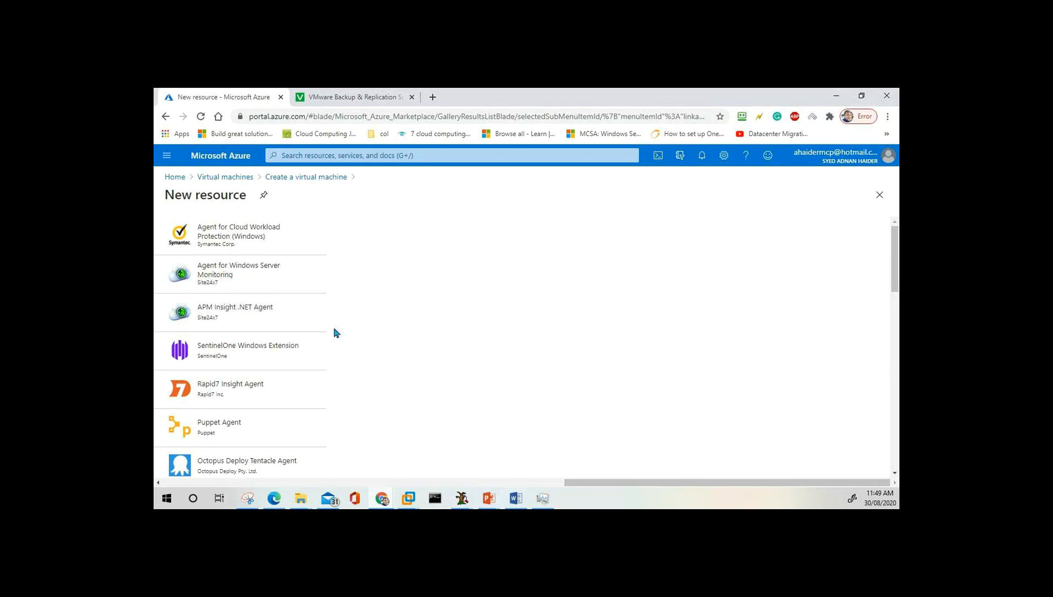
Read the Agent for Cloud Workload Protection (Windows) details and return to the wizard without adding it.
click(246, 241)
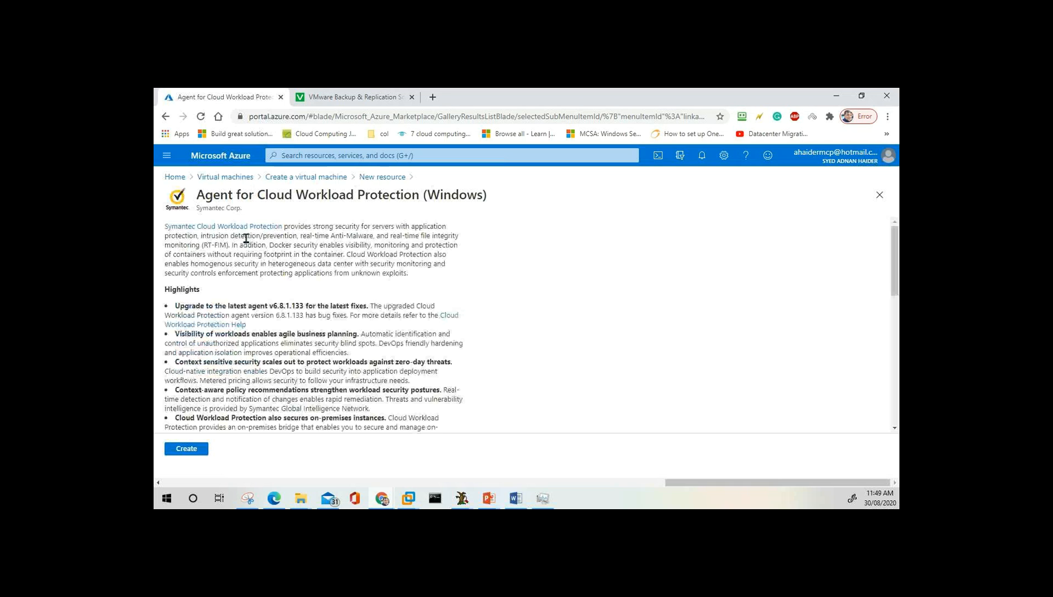
scroll(381, 304, down, 6)
scroll(381, 304, down, 2)
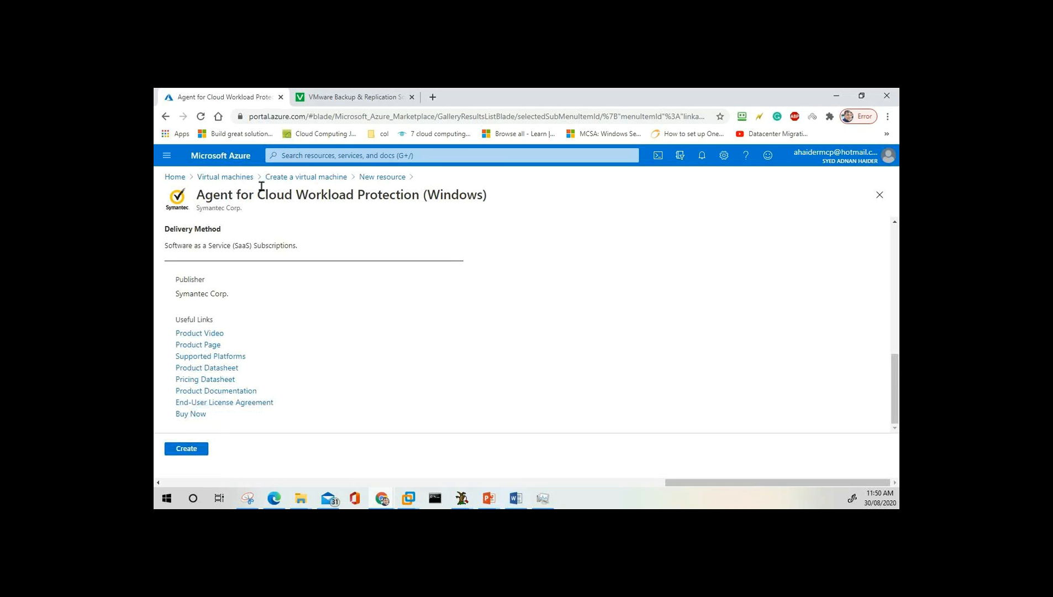
click(324, 177)
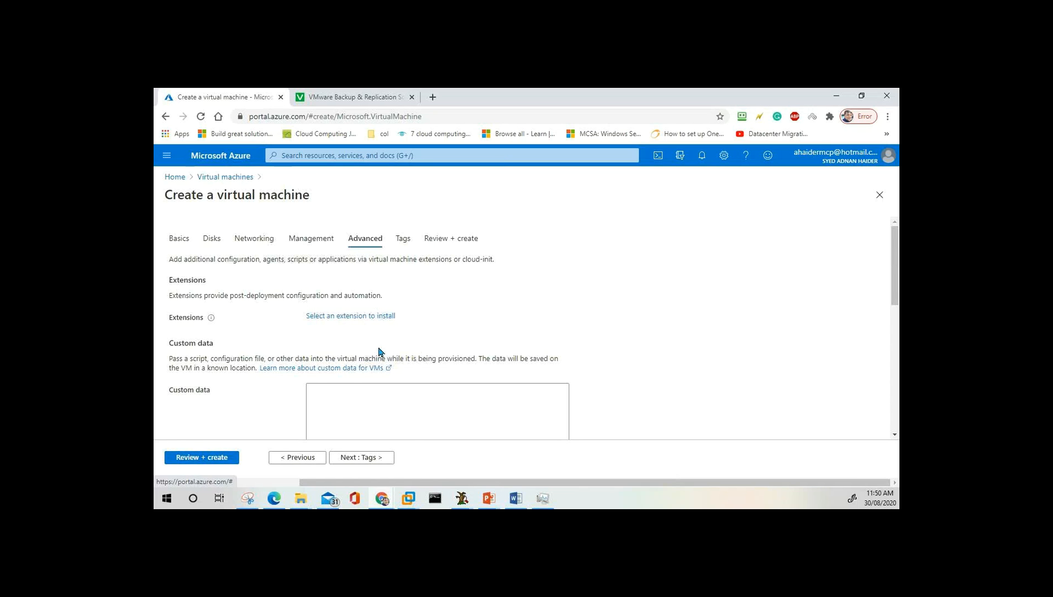
scroll(380, 351, down, 2)
click(342, 291)
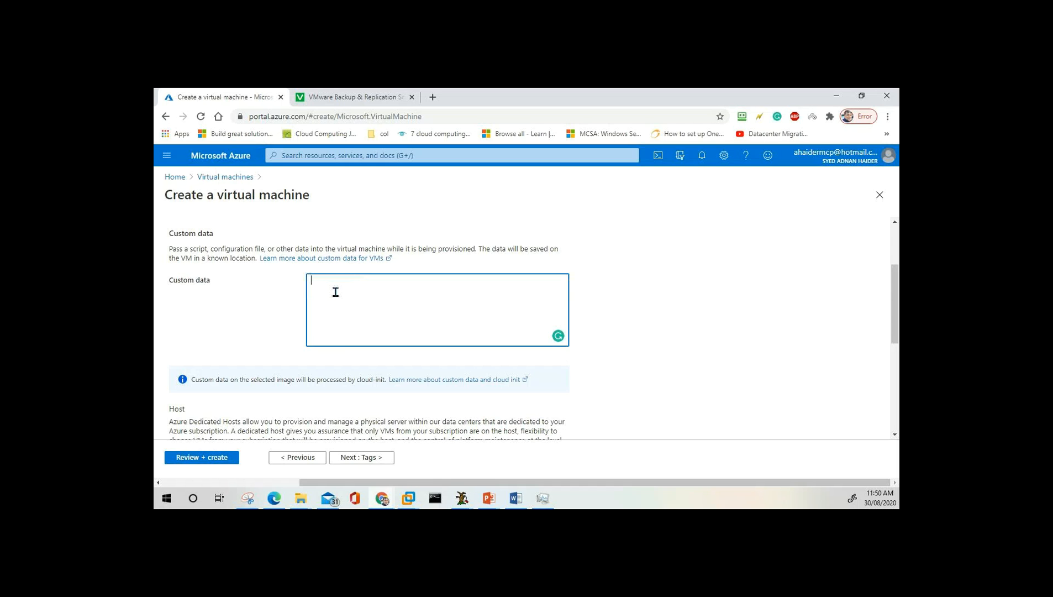
scroll(348, 313, down, 4)
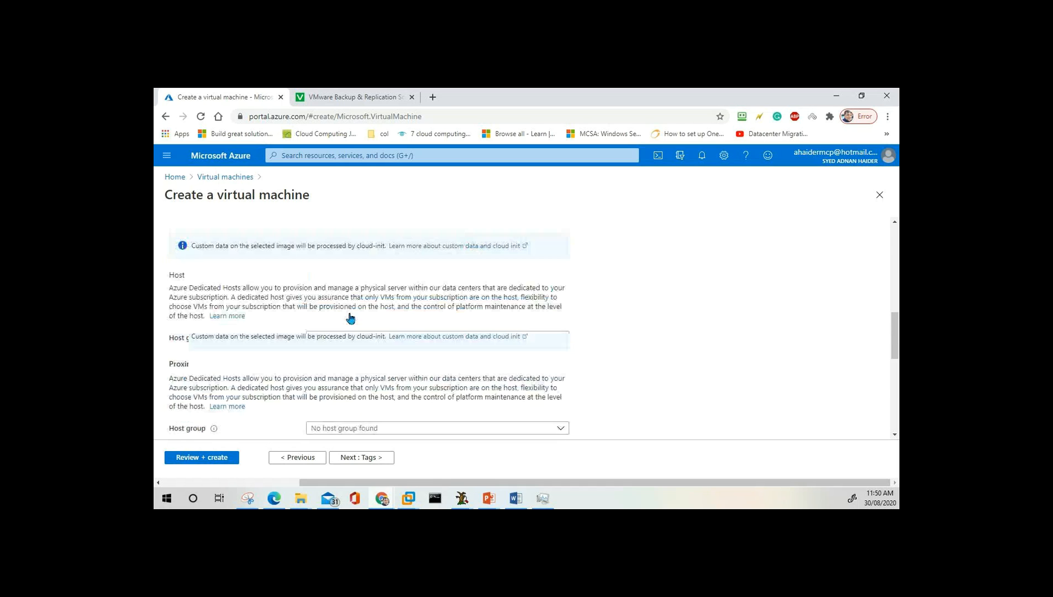
scroll(349, 318, up, 1)
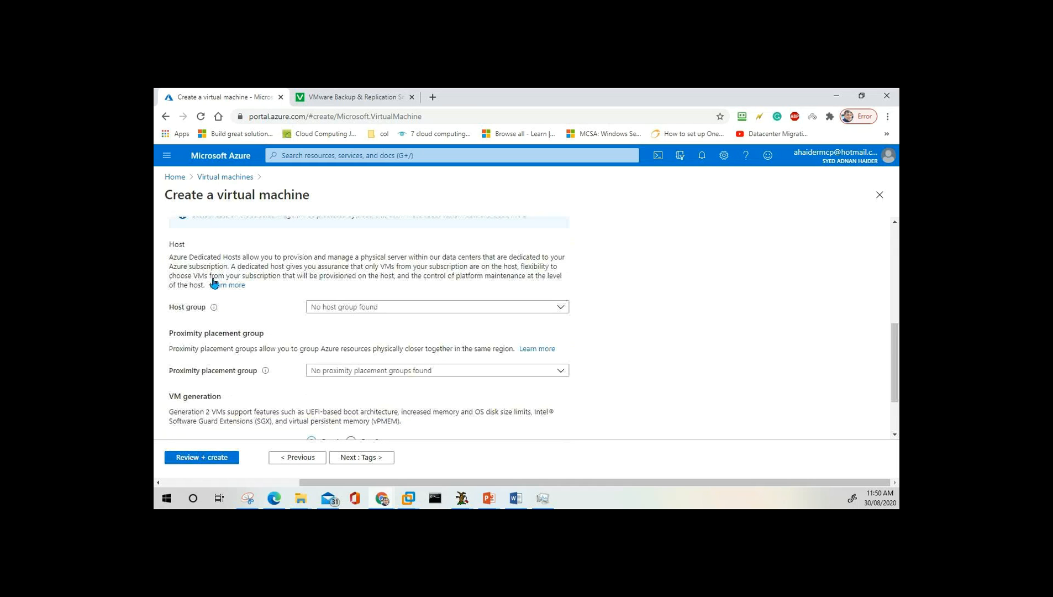
scroll(281, 338, down, 1)
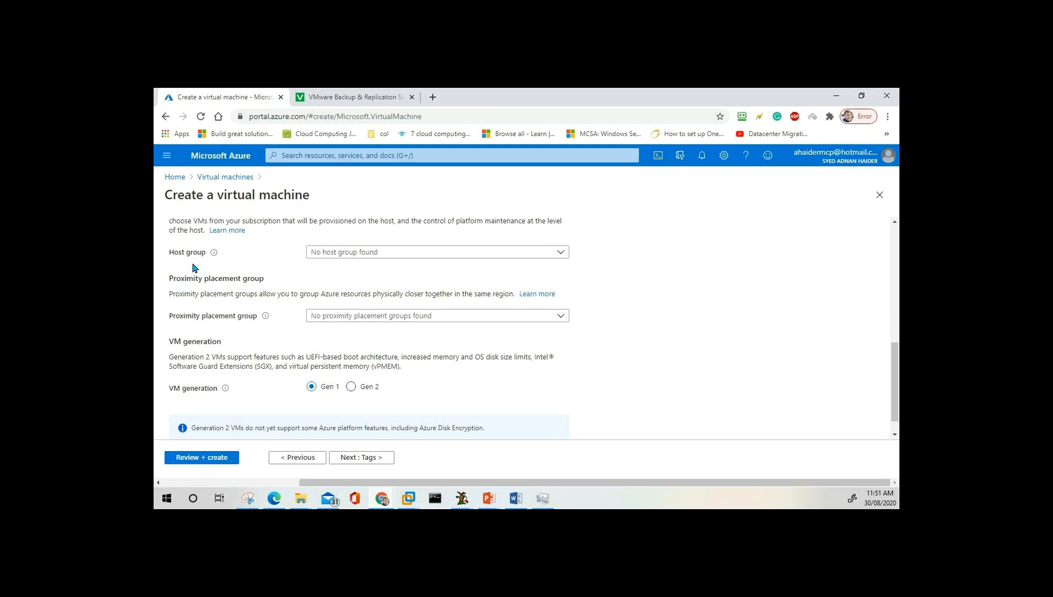
click(879, 499)
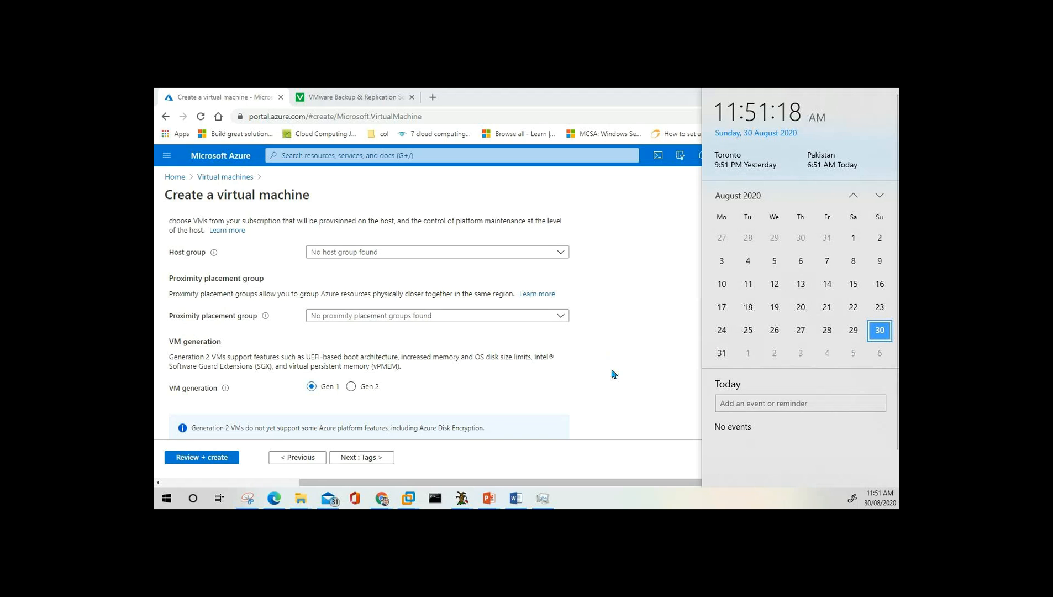
Dismiss the clock flyout and bring PowerPoint's Whiteboard slide 31 to the front.
click(630, 343)
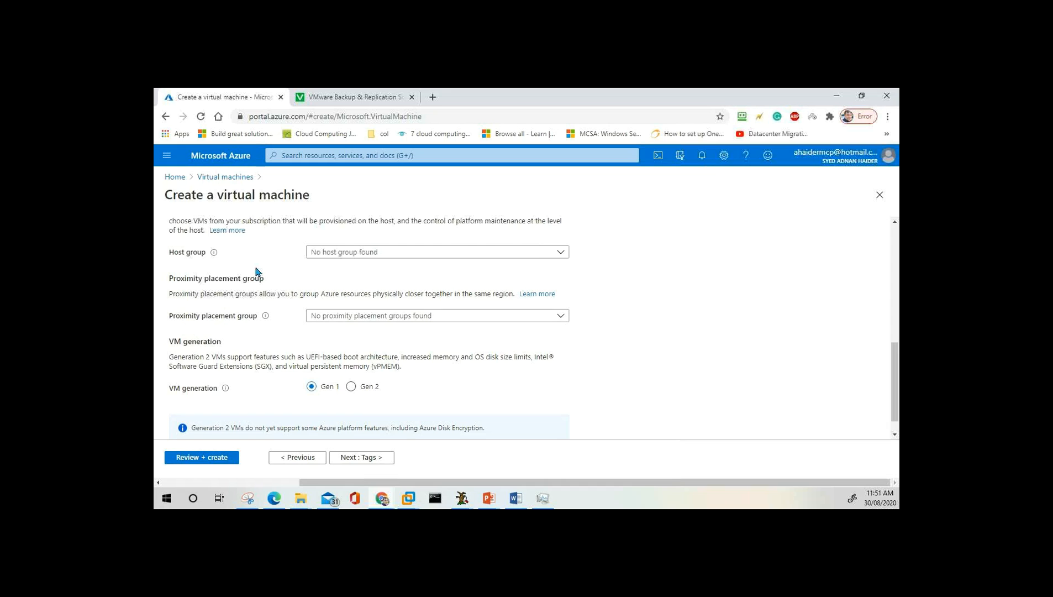
scroll(256, 271, up, 1)
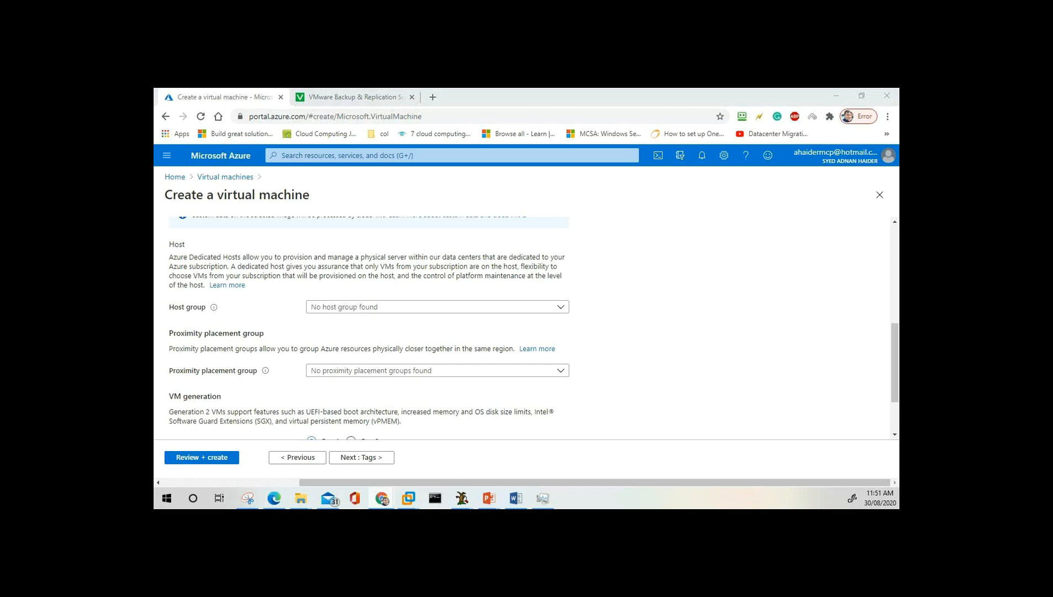
click(489, 498)
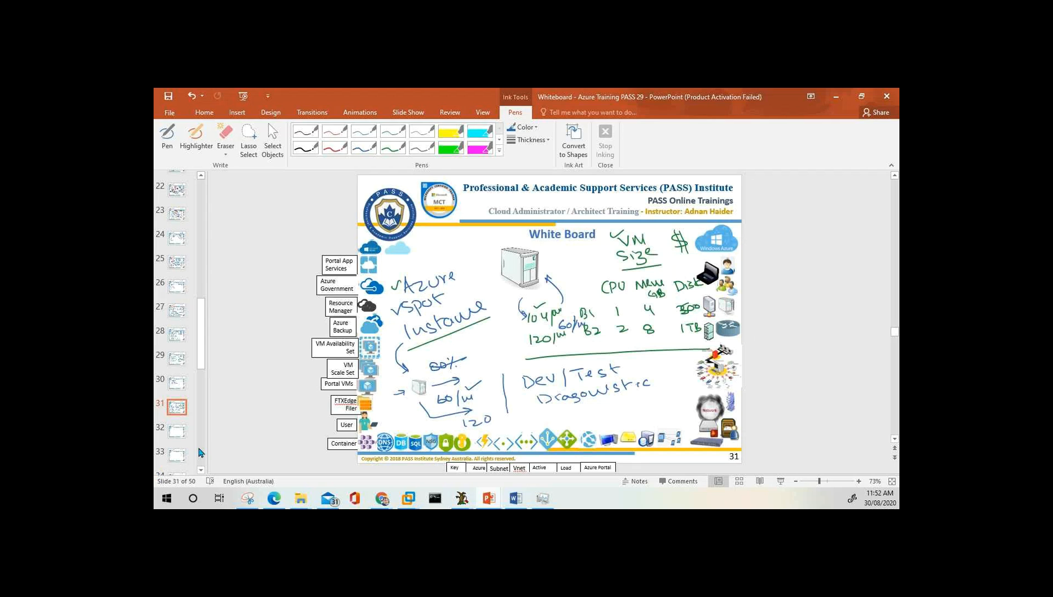
Switch to the blank Whiteboard slide 32 and pick the Pen from the Write group for fresh notes.
click(490, 354)
click(614, 338)
click(186, 431)
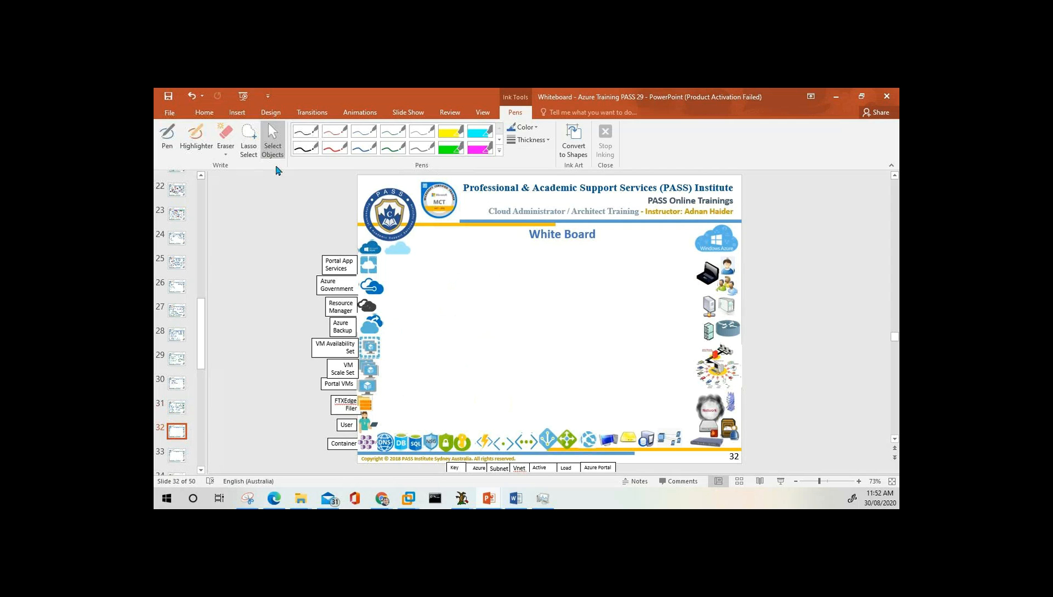
click(167, 140)
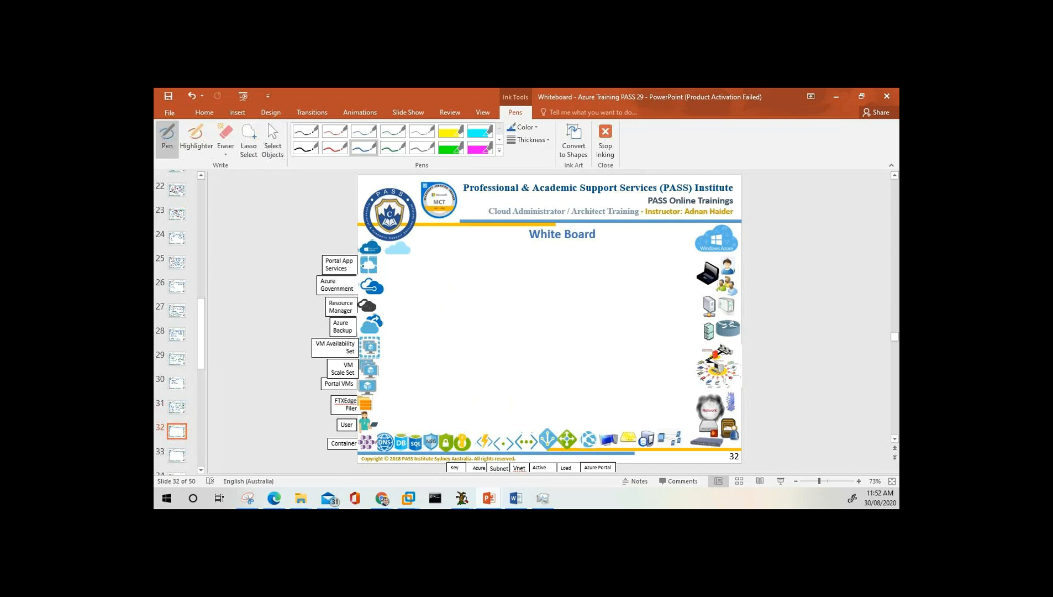
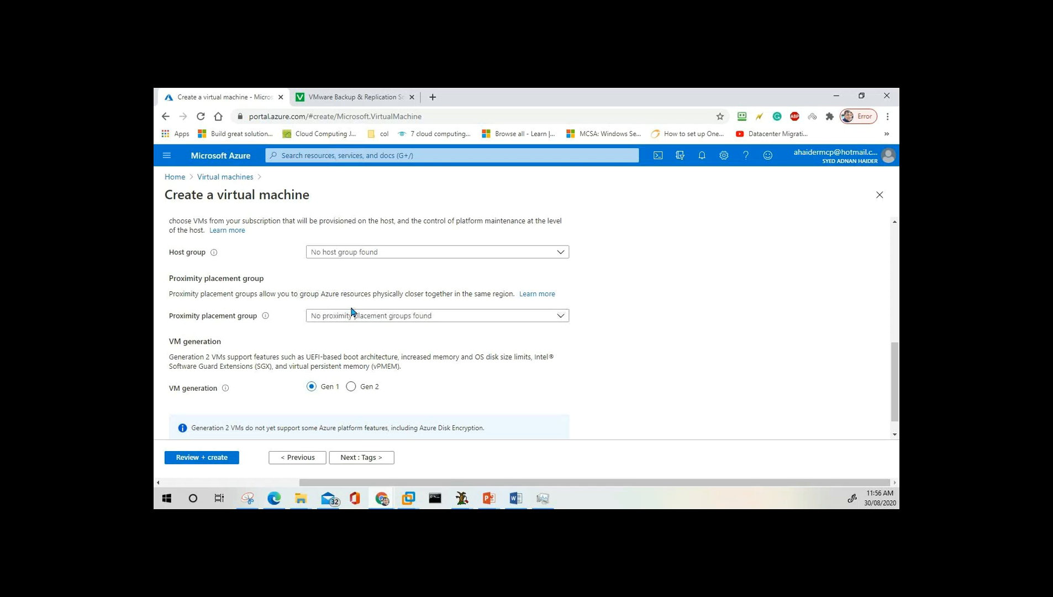
Leave the proximity placement group empty and set the VM generation to Gen 2.
click(370, 317)
click(317, 278)
scroll(318, 278, up, 10)
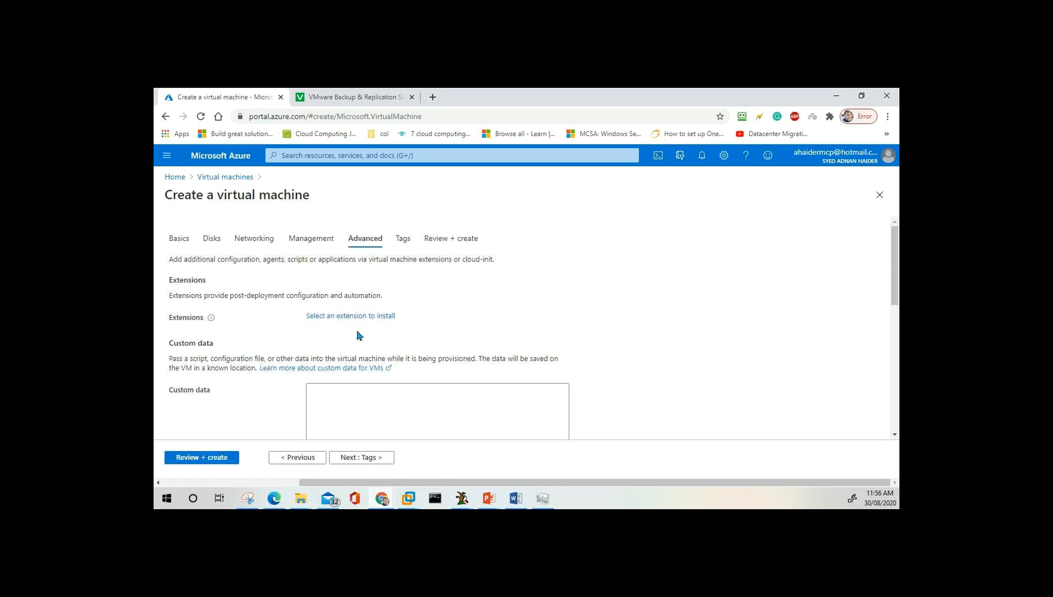
scroll(365, 365, down, 5)
scroll(364, 366, down, 1)
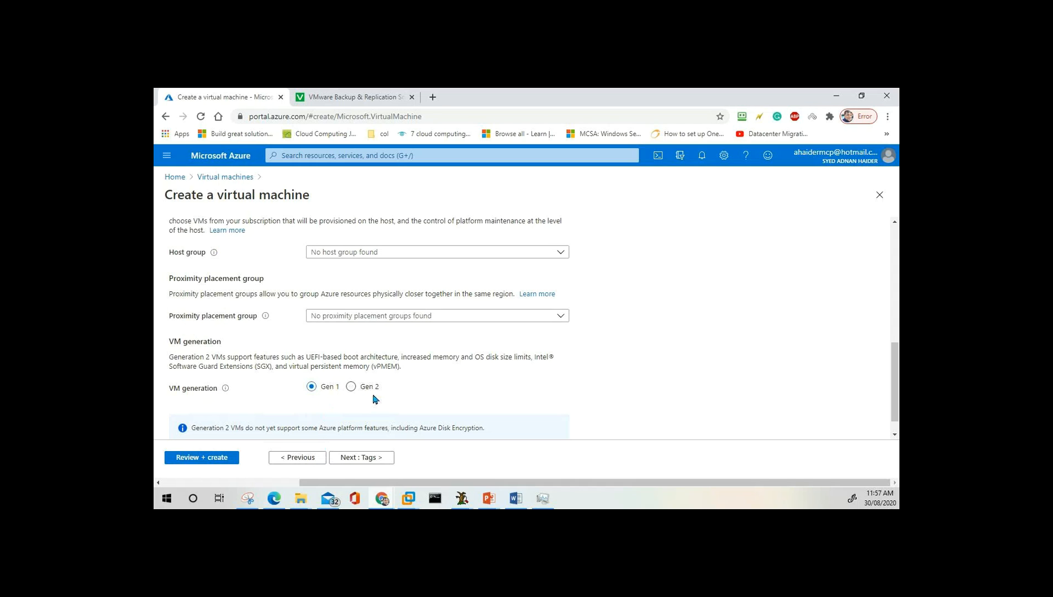
scroll(330, 420, down, 1)
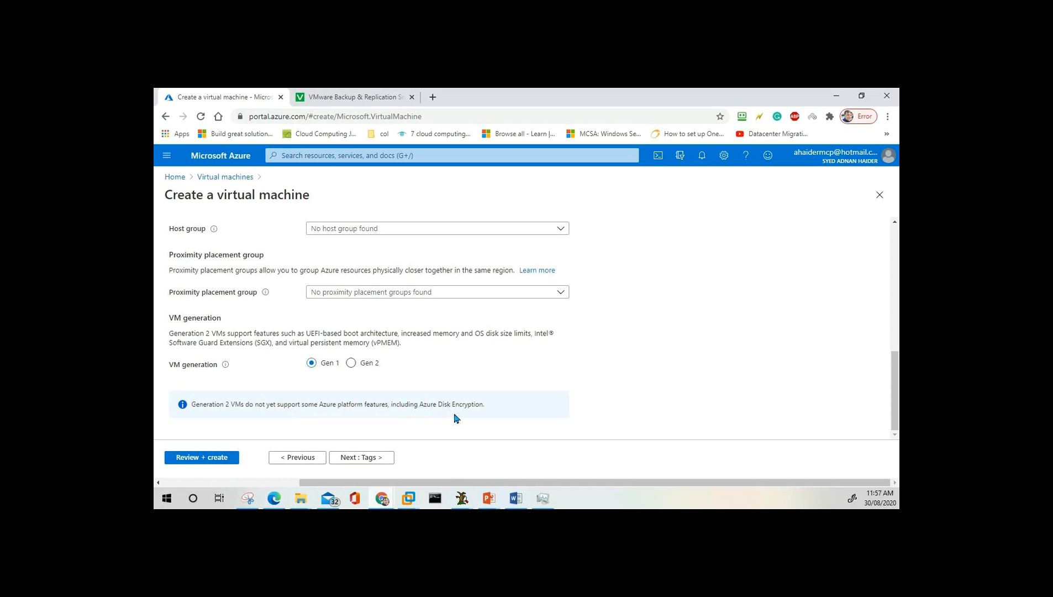
click(354, 365)
scroll(465, 408, up, 4)
scroll(465, 408, down, 4)
Add the tag Dept = IT and advance to Review + create until validation passes.
click(369, 463)
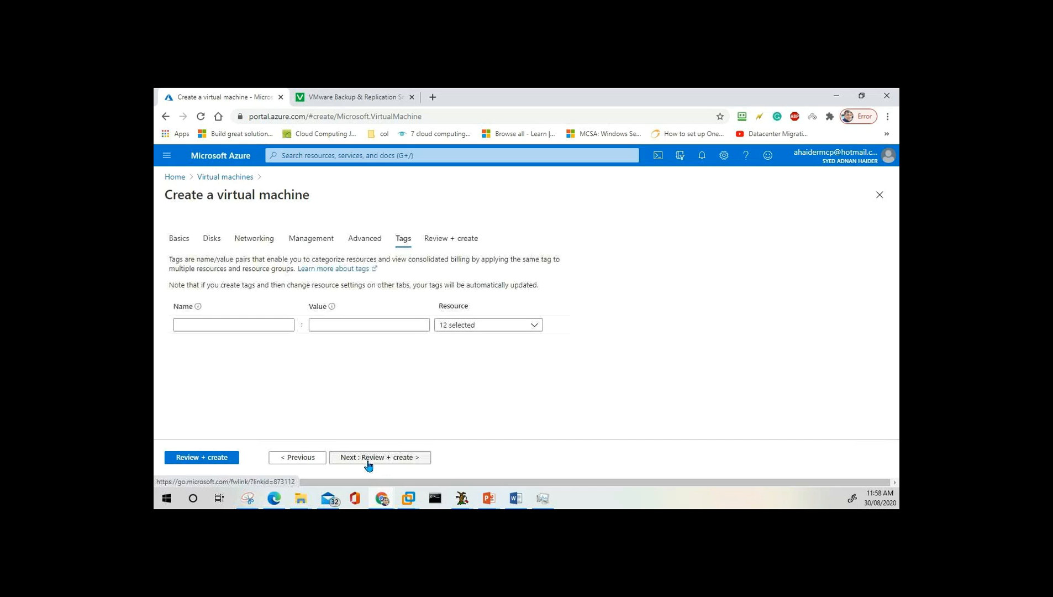
click(243, 328)
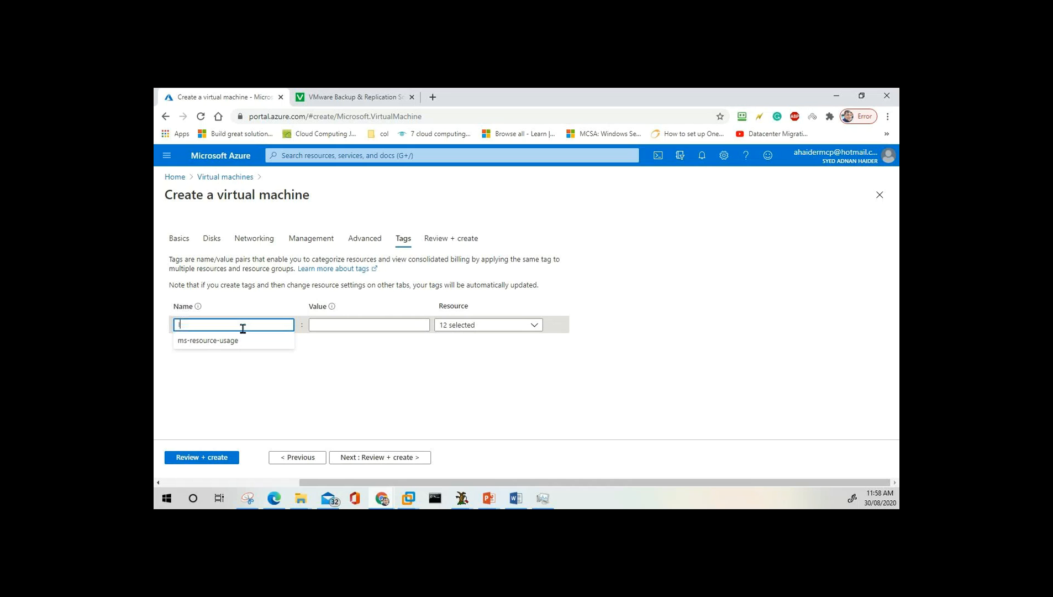
text(ITDE)
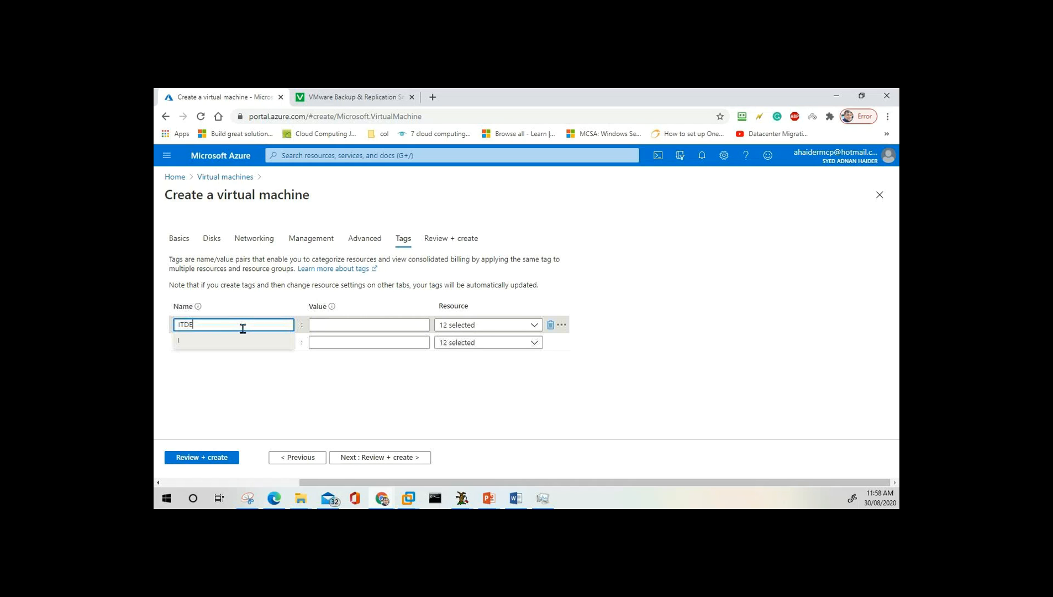
key(BackSpace)
key(BackSpace)
key(BackSpace)
key(BackSpace)
text(Dept)
click(329, 326)
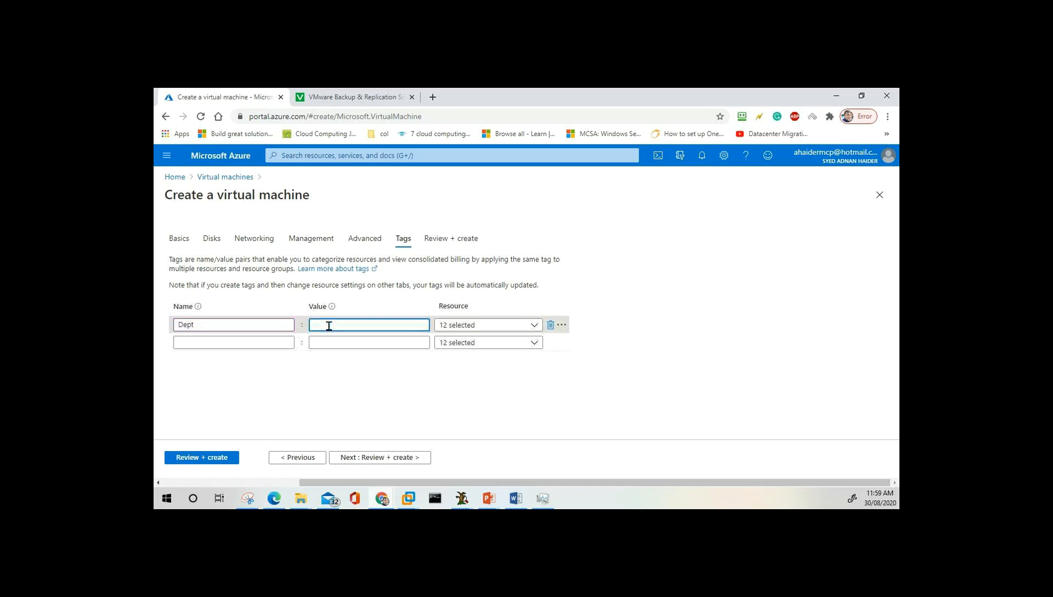
text(IT)
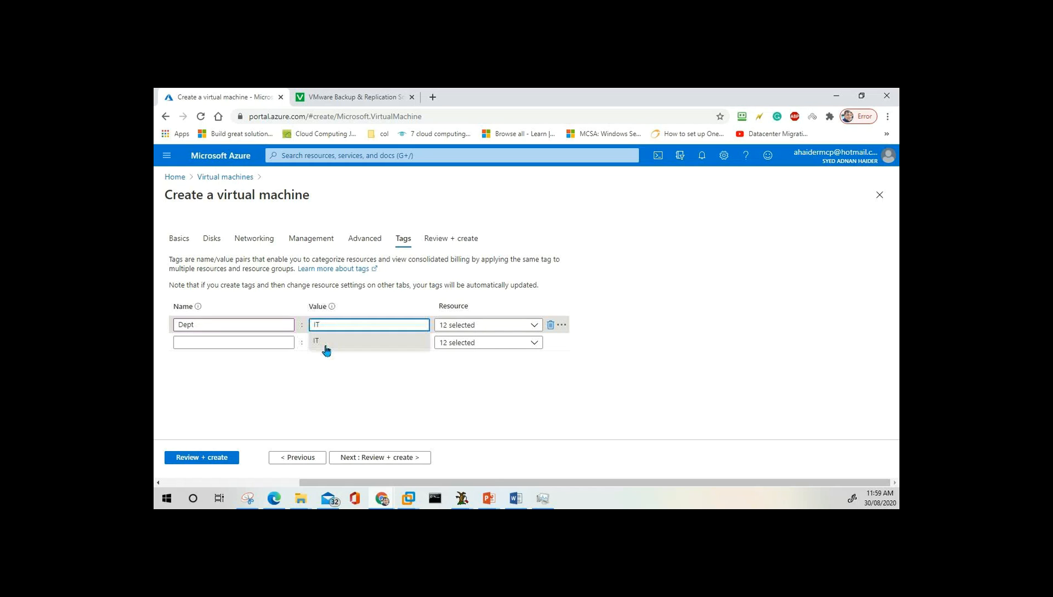
click(332, 388)
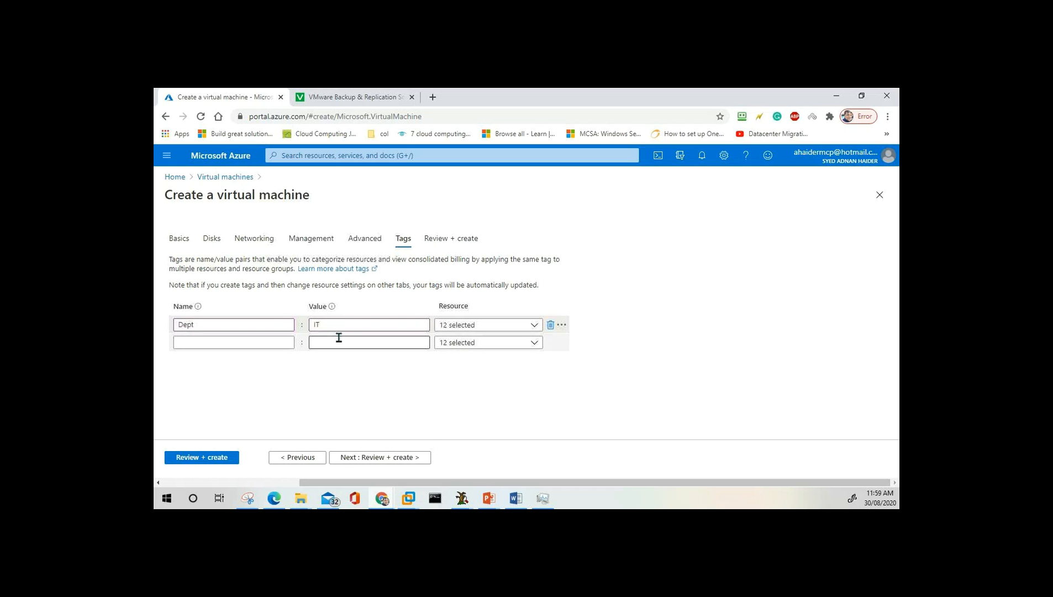
click(395, 460)
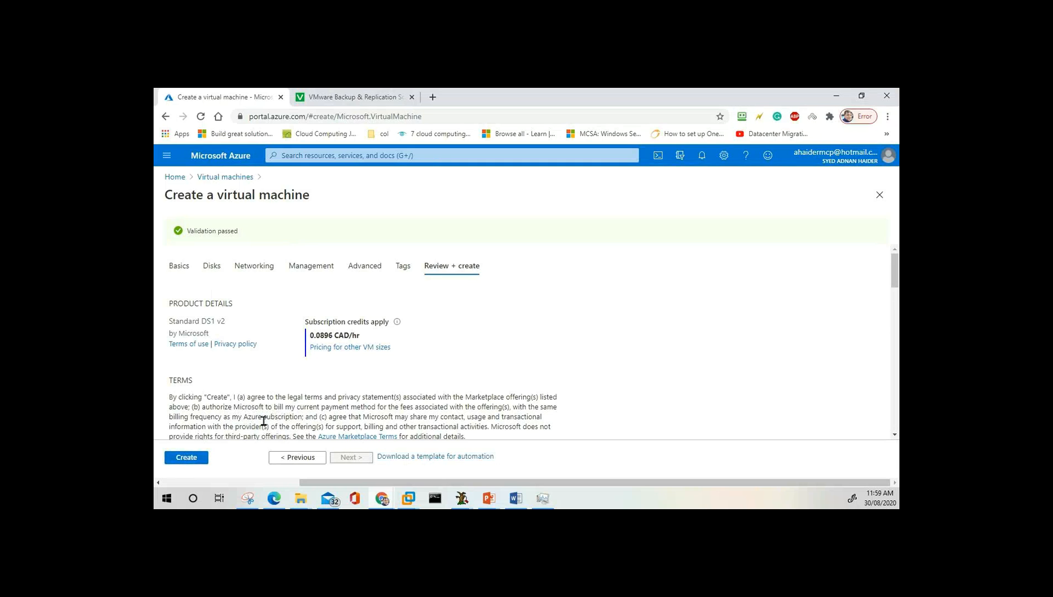
Submit the Standard DS1 v2 VM for creation from the Review + create page.
click(200, 460)
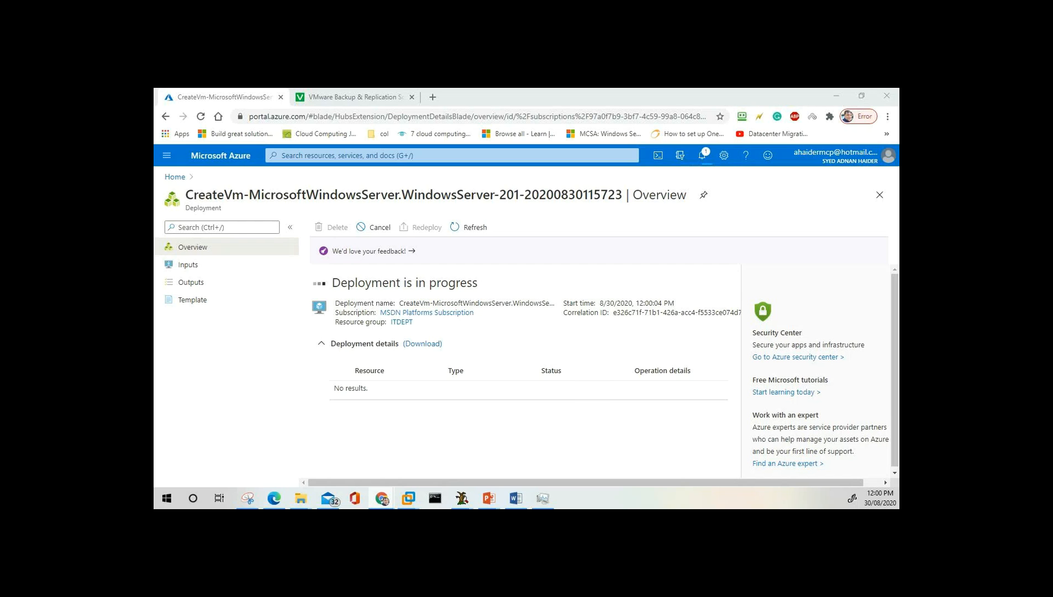
Start a 5-minute Google countdown timer and place its window beside the Azure deployment page.
drag(899, 216, 326, 88)
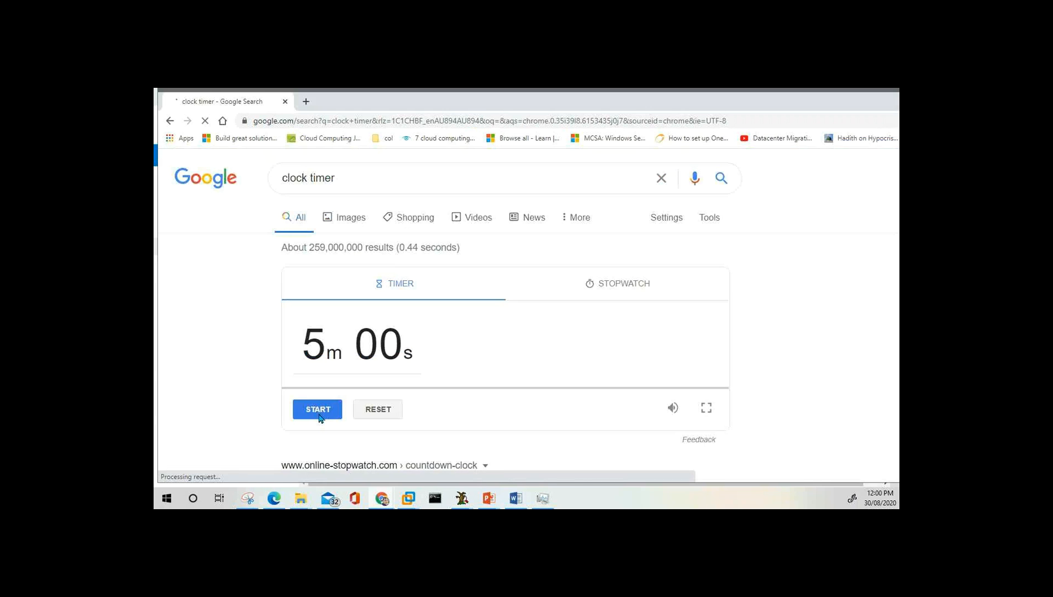
click(318, 410)
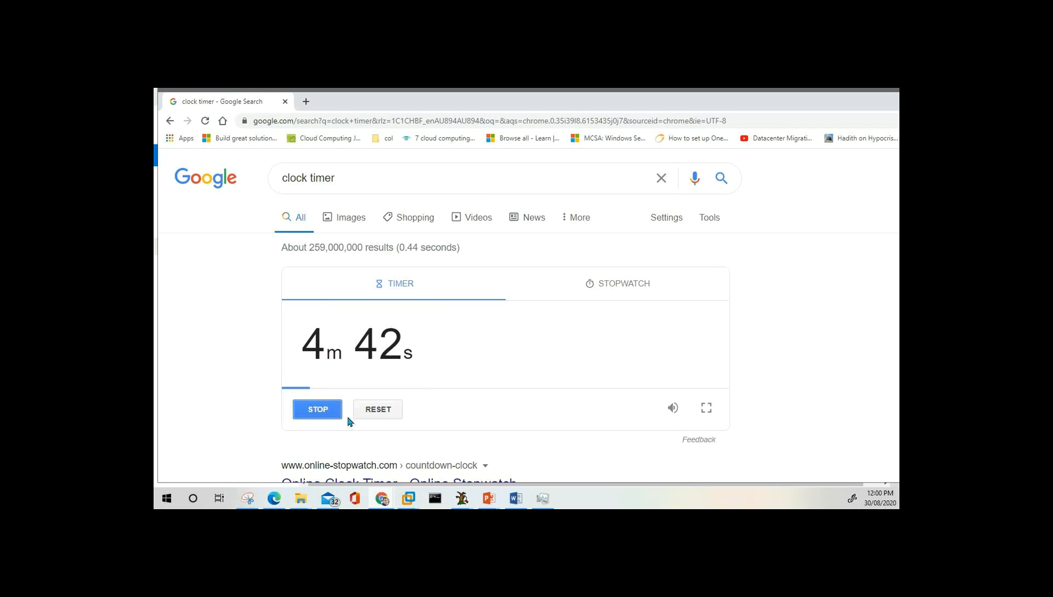
double_click(550, 101)
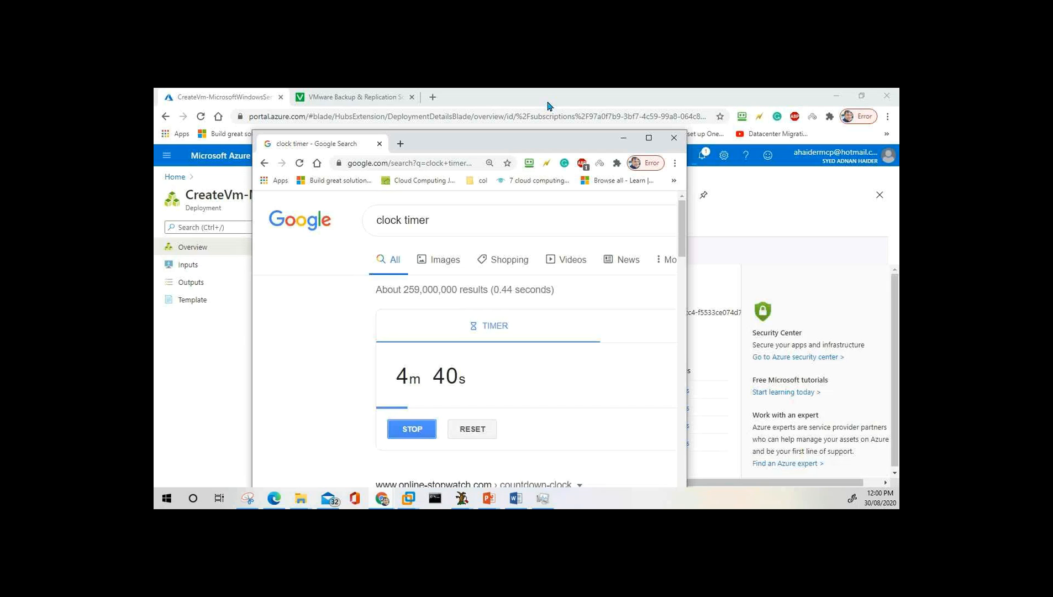
drag(479, 150, 675, 116)
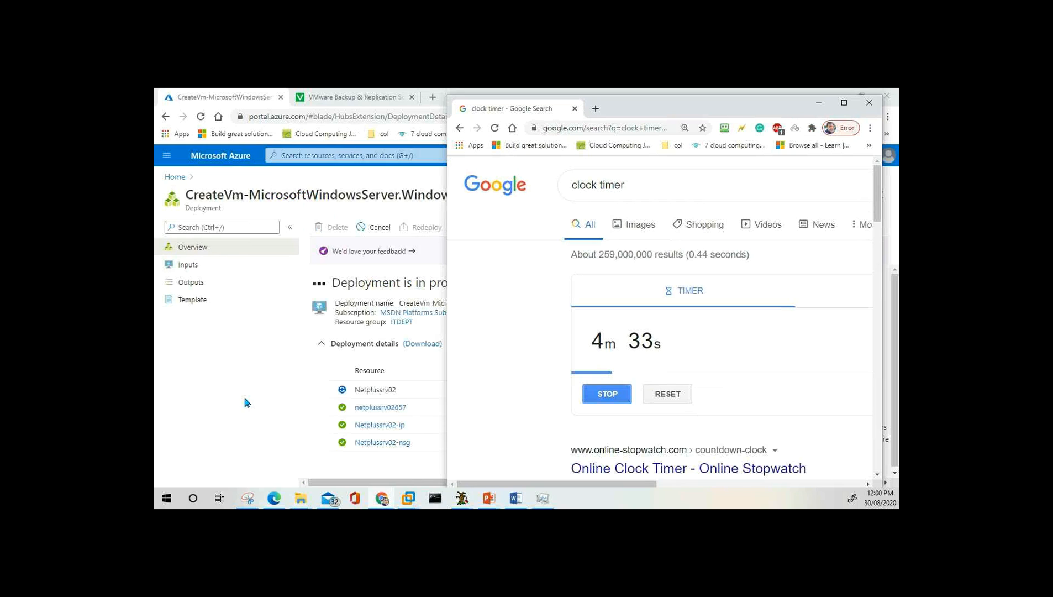
Bring the Azure deployment page forward and wait for 'Your deployment is complete'.
click(247, 402)
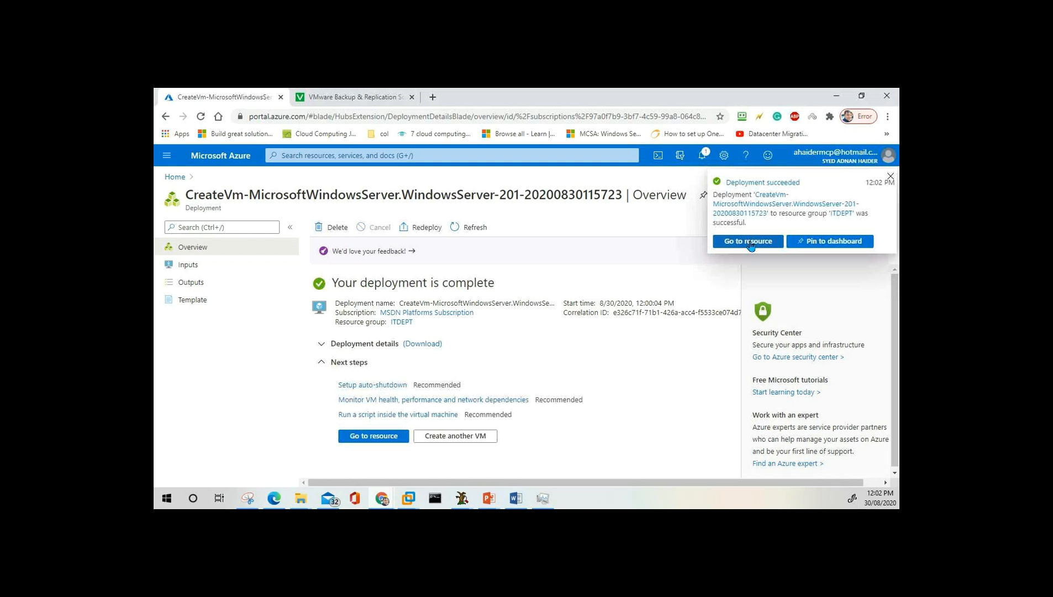
Open the Netplussrv02 resource, minimize TeamViewer, and start a new browser tab.
click(750, 242)
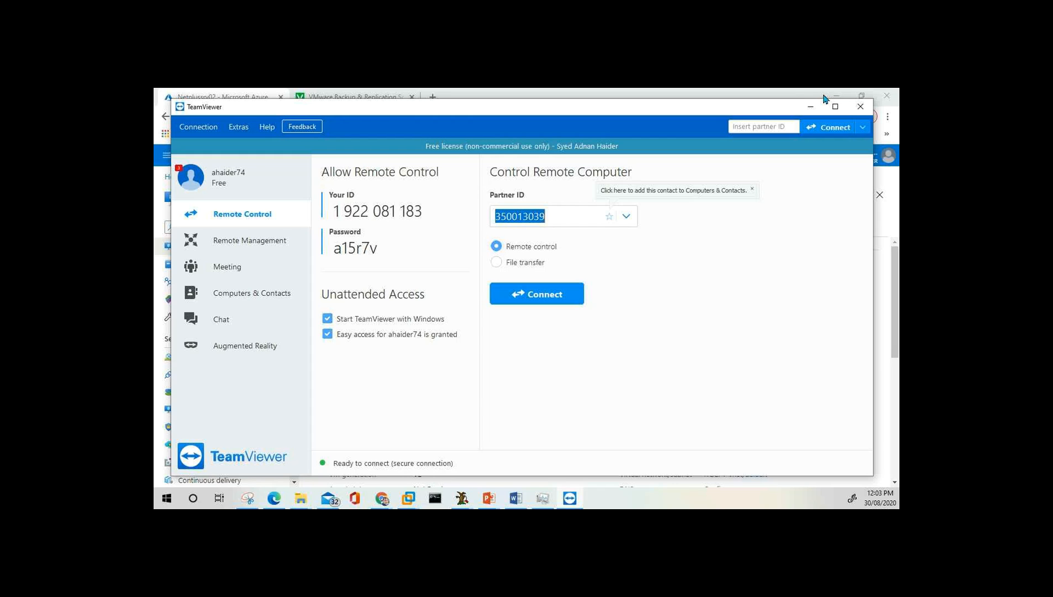
click(811, 109)
click(432, 97)
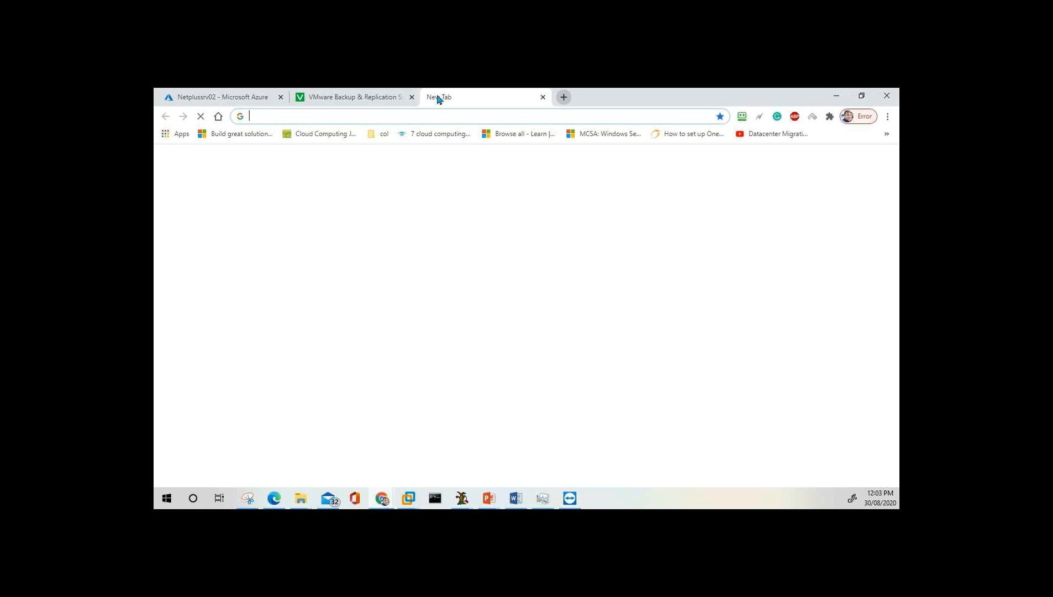
Search Google for 'subscription azure' and browse the image results.
text(subscription)
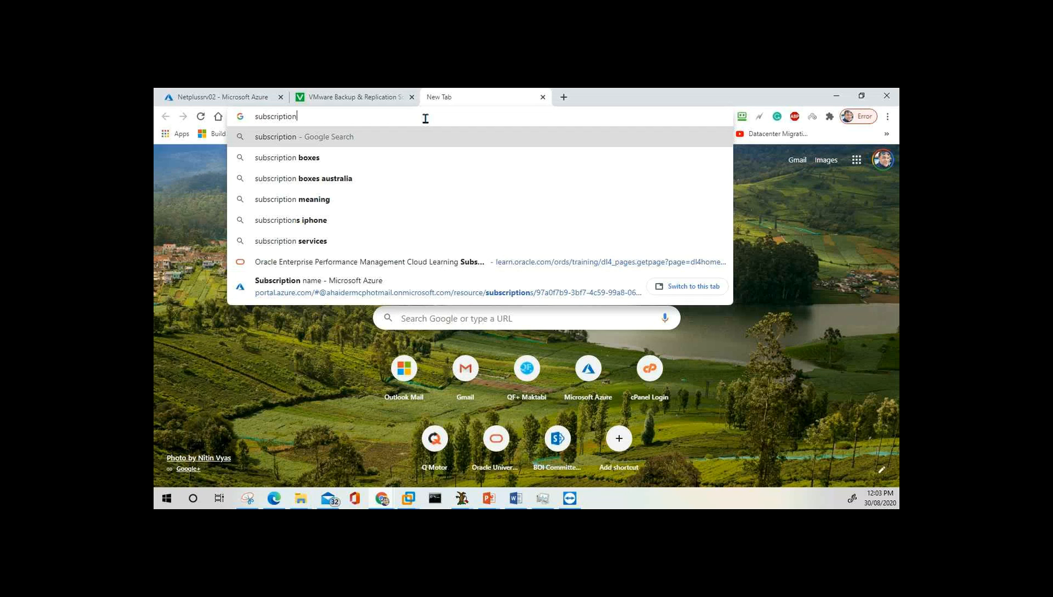
text( azure)
key(Return)
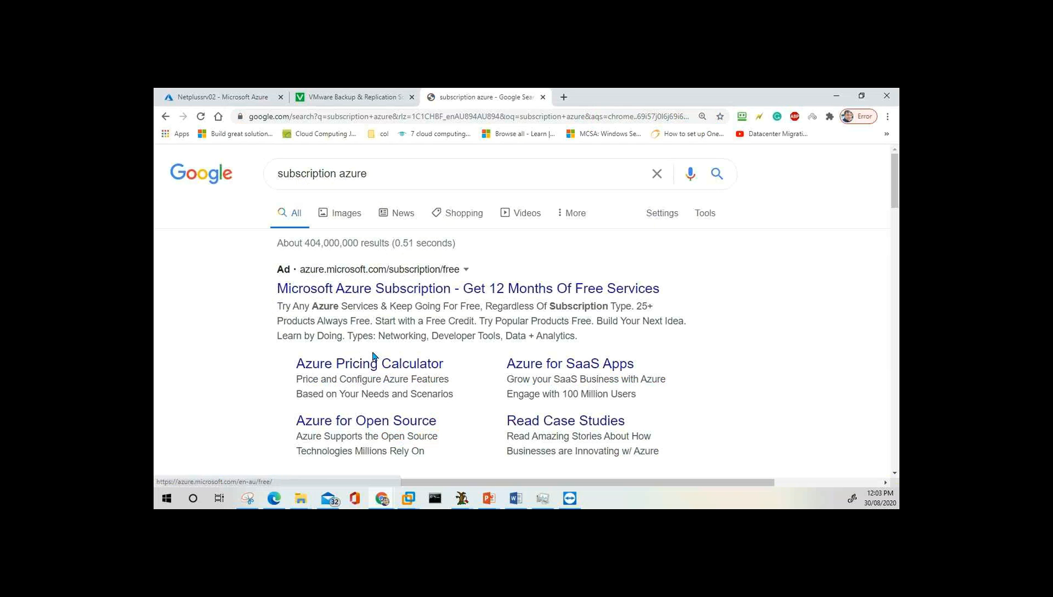
scroll(438, 362, down, 2)
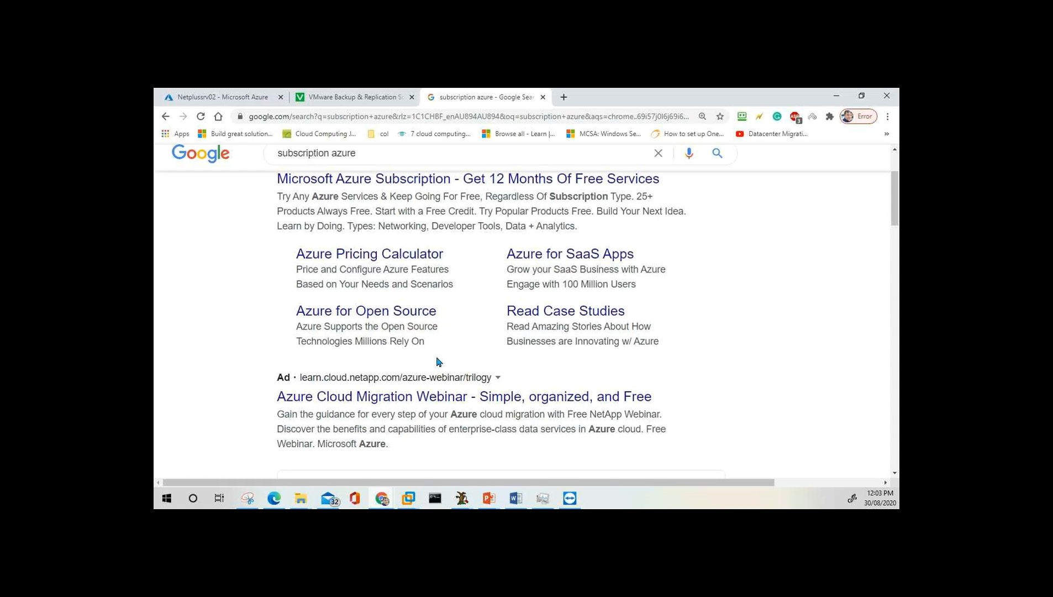
scroll(463, 334, down, 3)
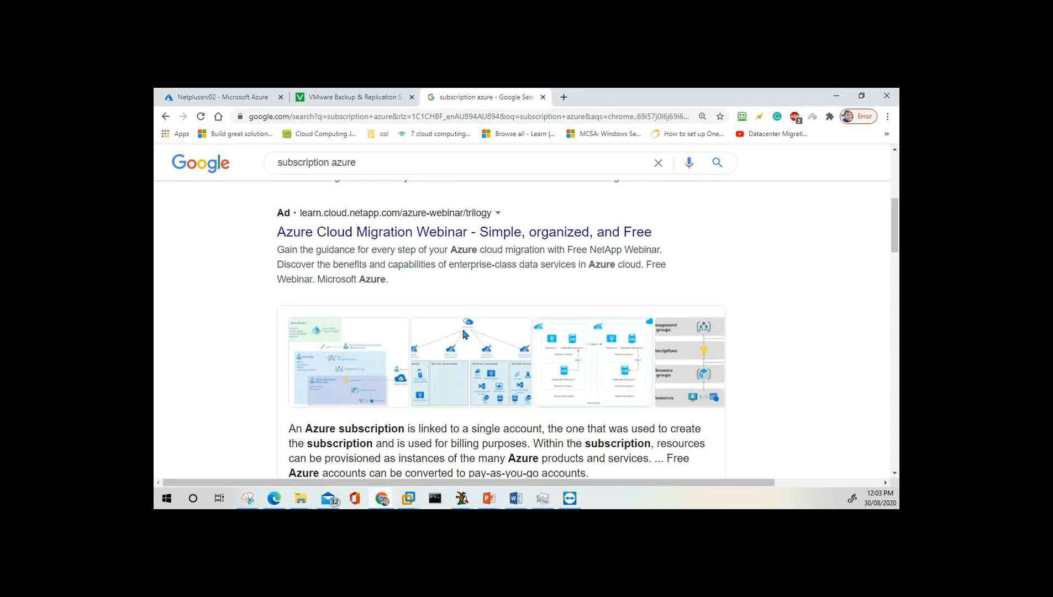
scroll(346, 205, up, 5)
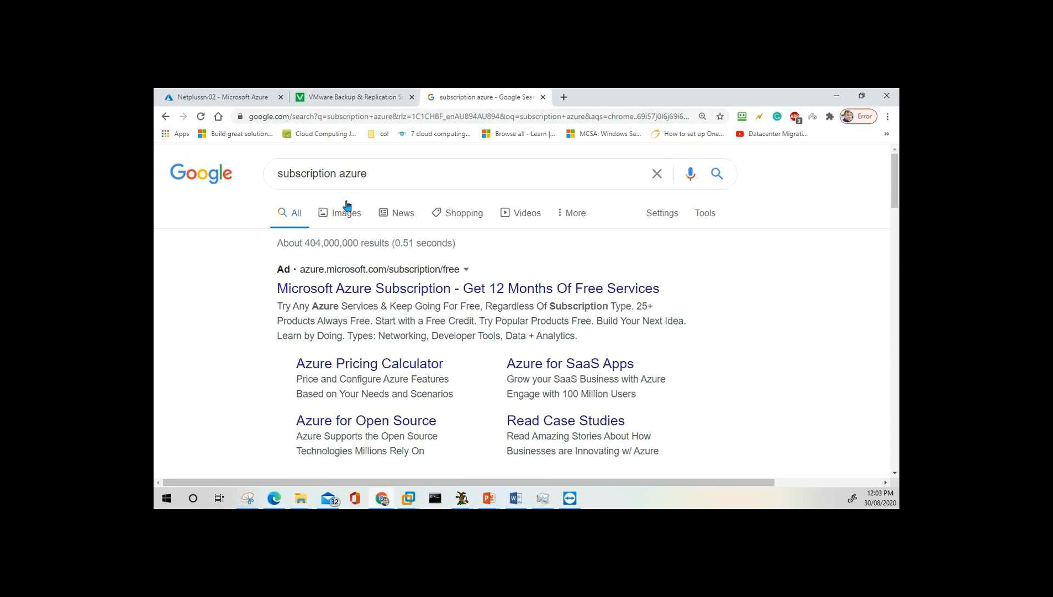
click(347, 209)
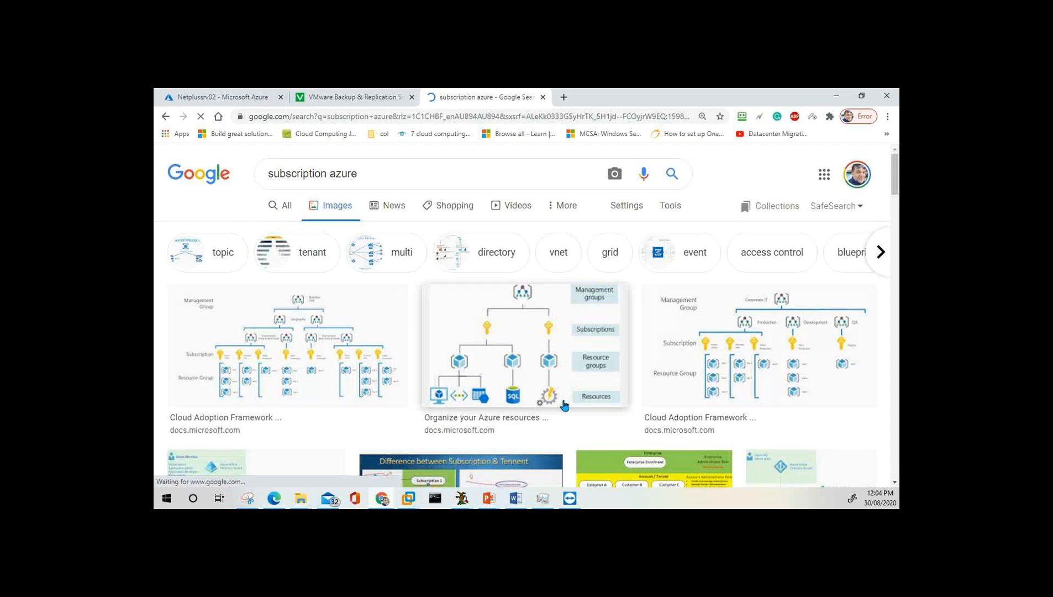
scroll(564, 407, down, 5)
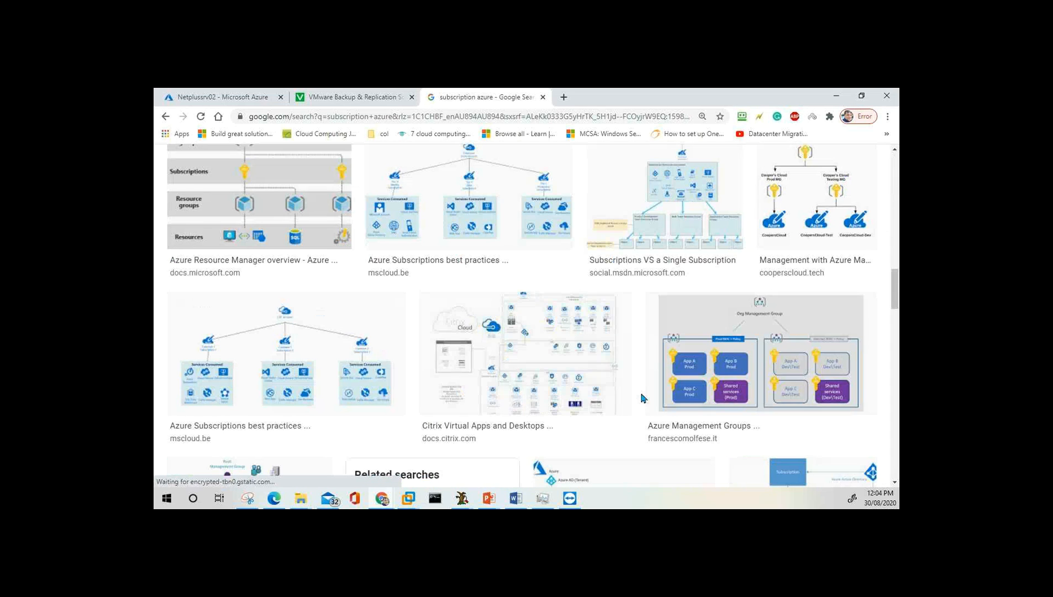
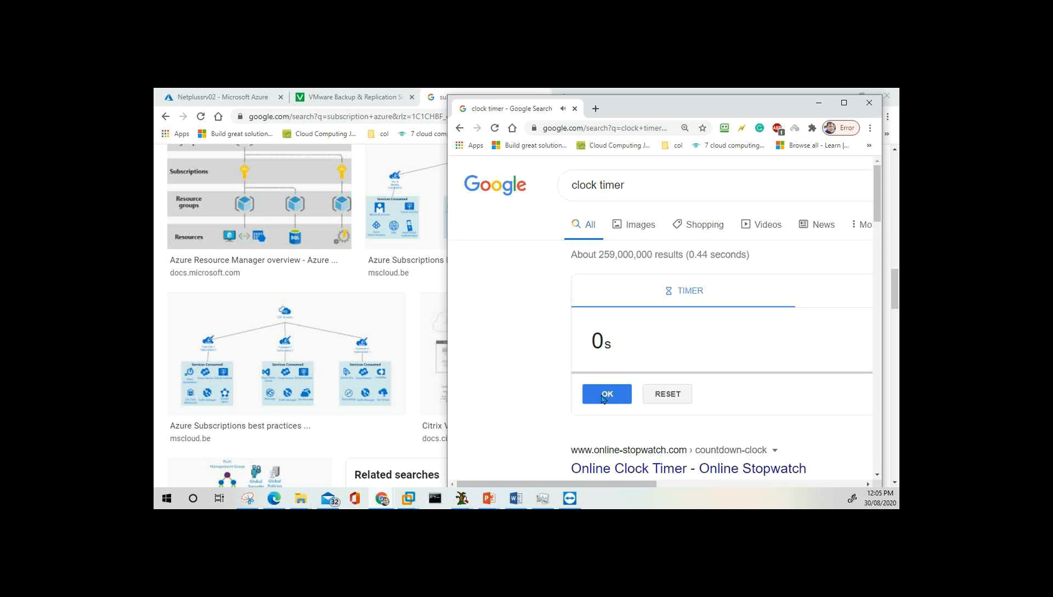
Dismiss the finished timer, minimize the clock window, and return to the 'subscription azure' image results.
click(603, 396)
click(819, 103)
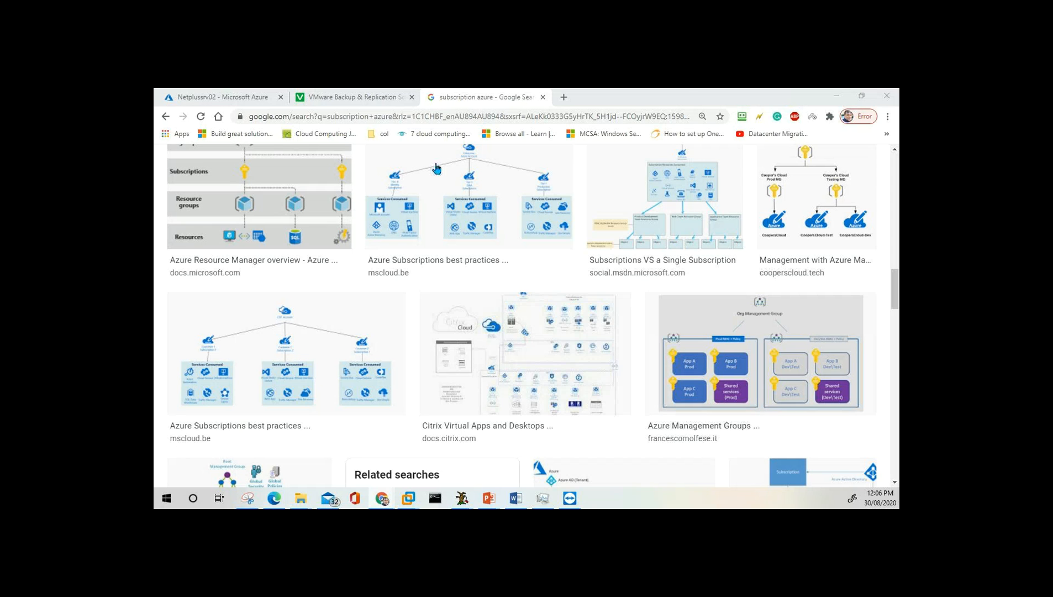
click(354, 97)
Switch to the Netplussrv02 tab to show the running VM's overview tagged Dept : IT.
click(232, 98)
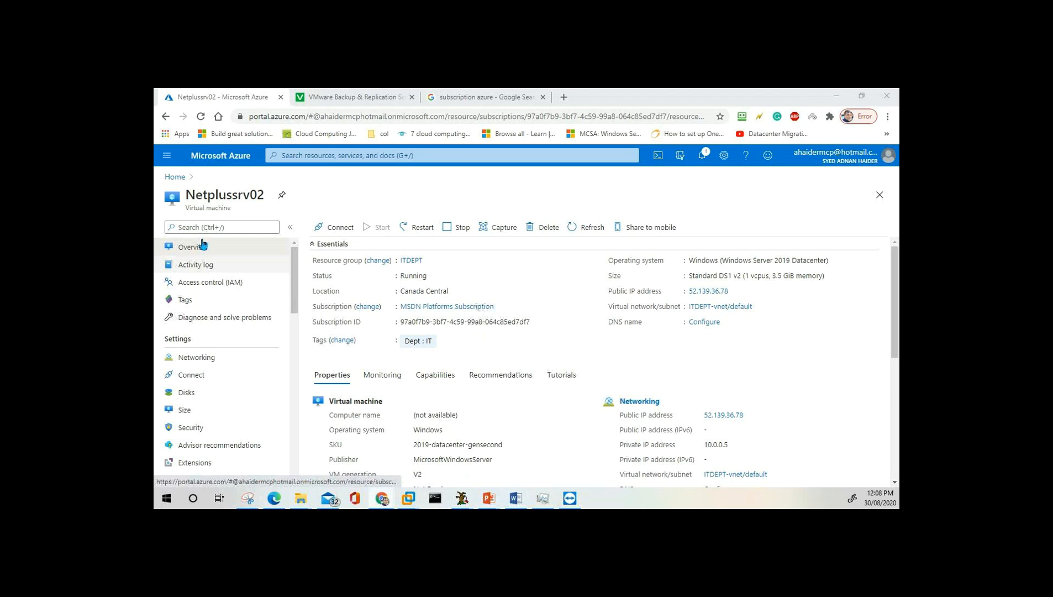
Open All resources from the portal menu and sort the 14 ITDEPT resources by Type.
click(167, 157)
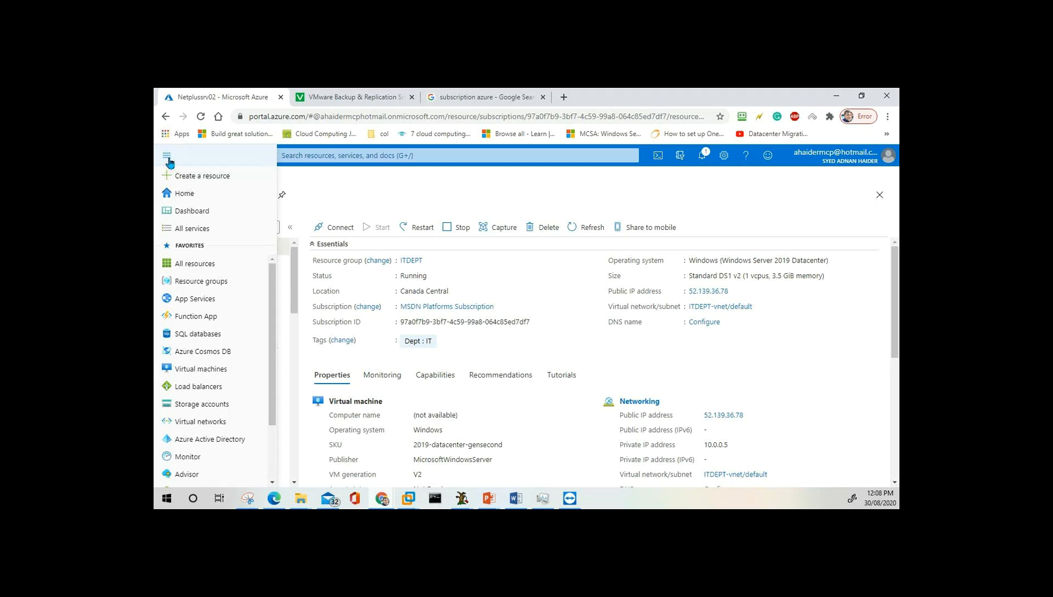
click(202, 269)
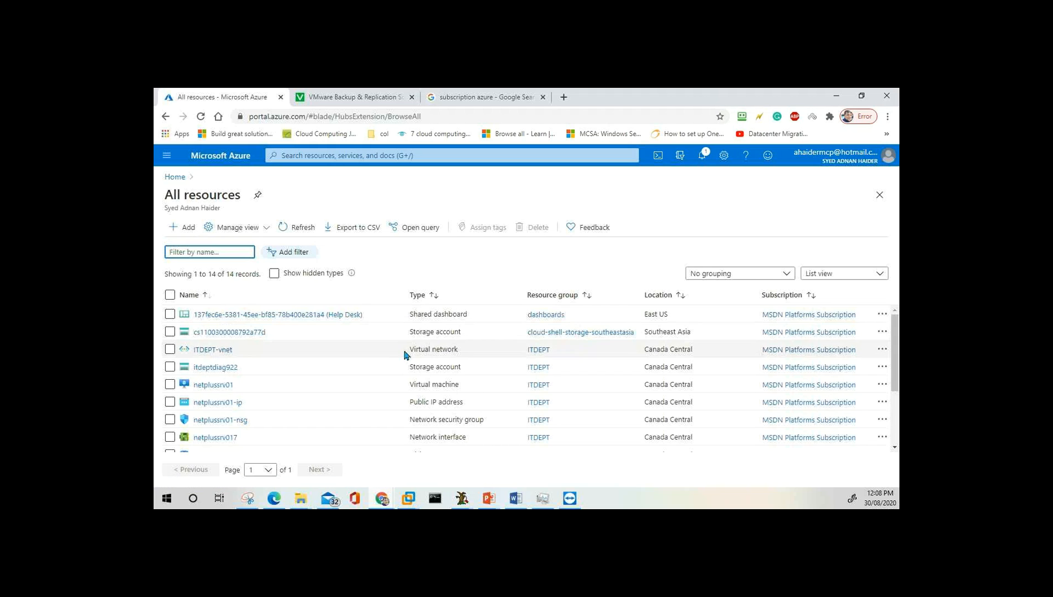
scroll(478, 372, down, 3)
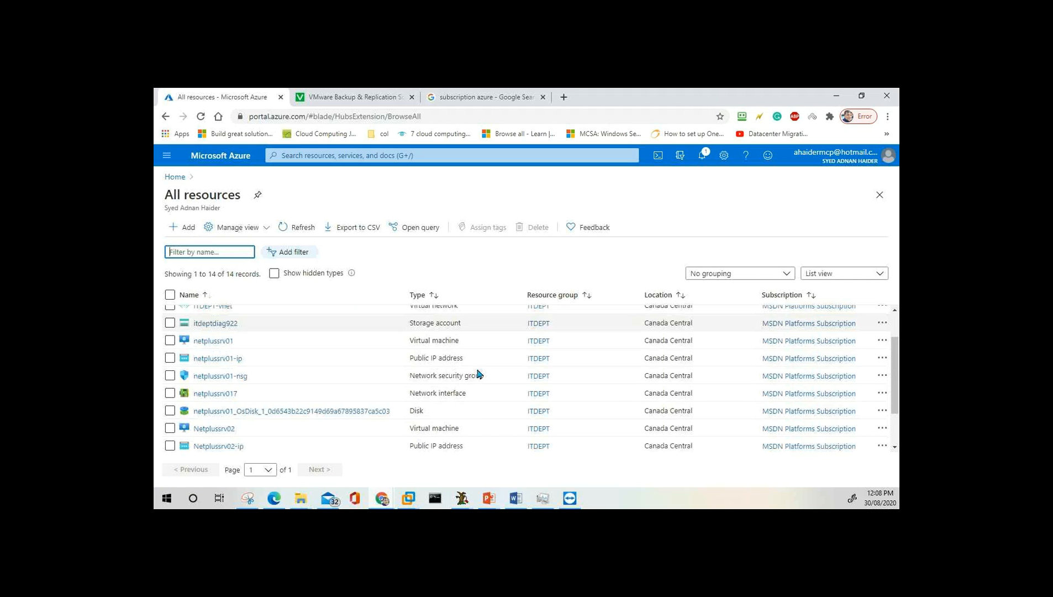
scroll(477, 371, up, 3)
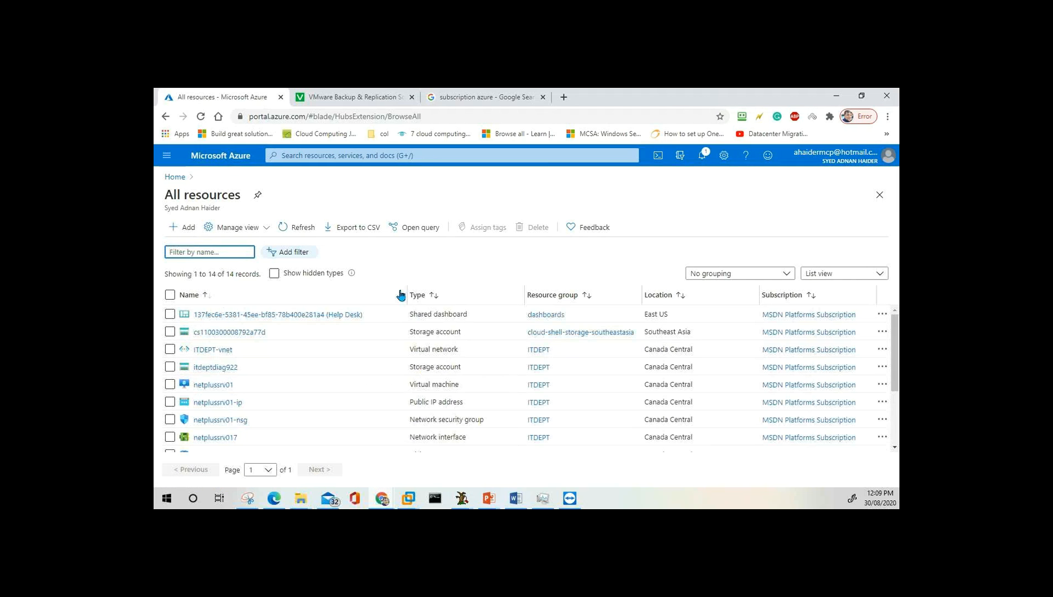
click(425, 296)
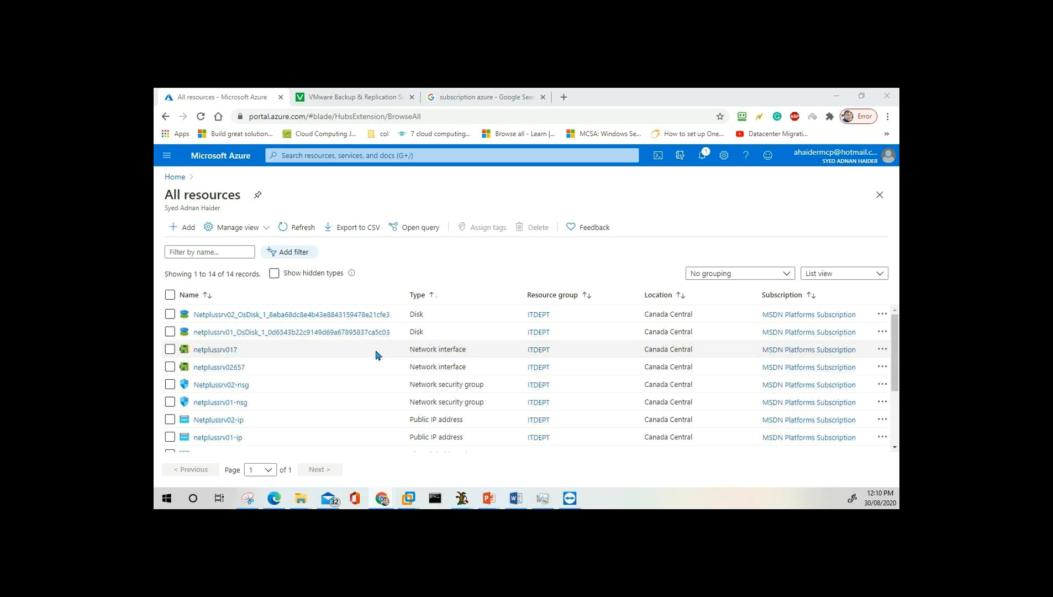
scroll(335, 367, down, 2)
scroll(334, 368, down, 3)
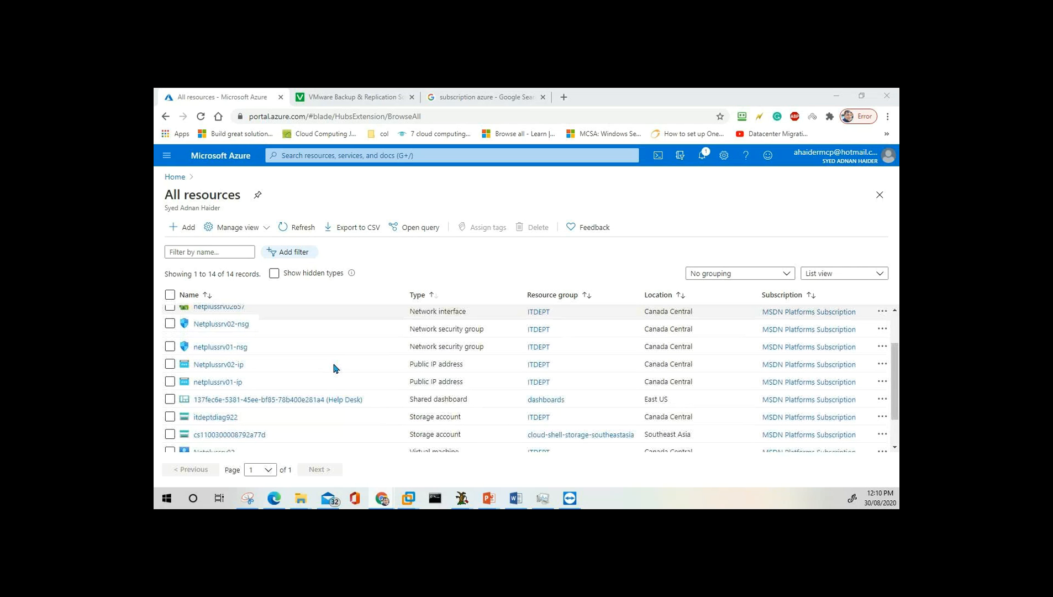
click(168, 160)
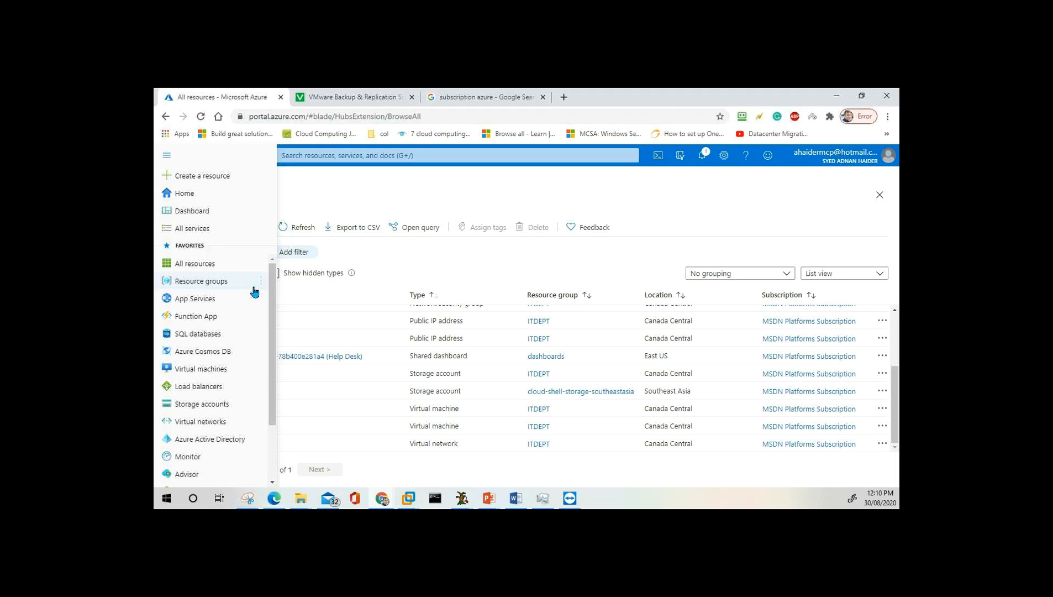
mouse_move(259, 295)
click(547, 195)
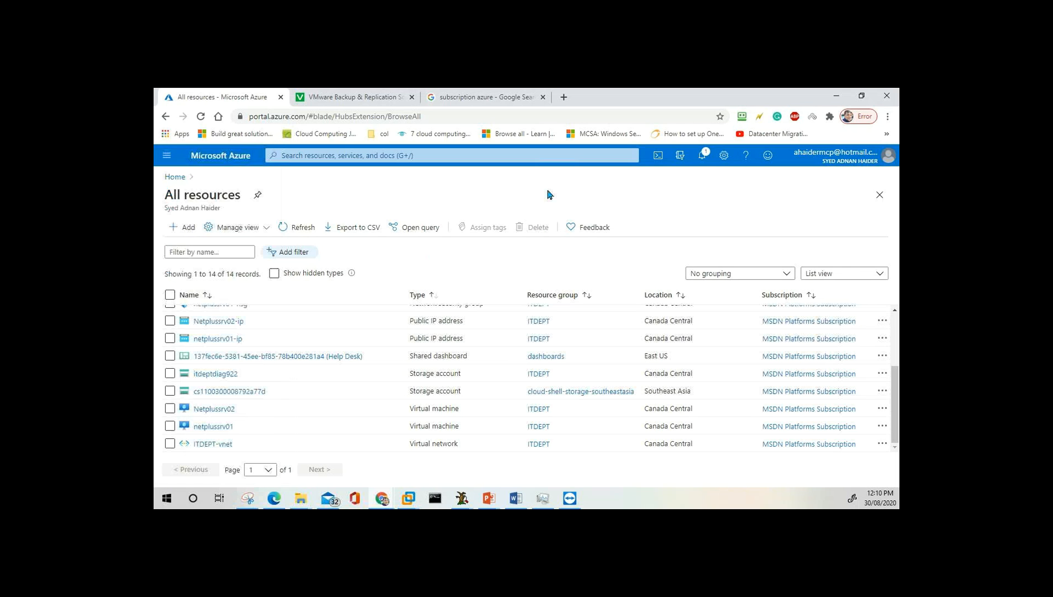
Review the two VMs, netplussrv01 and Netplussrv02, then open the Storage accounts list.
click(177, 180)
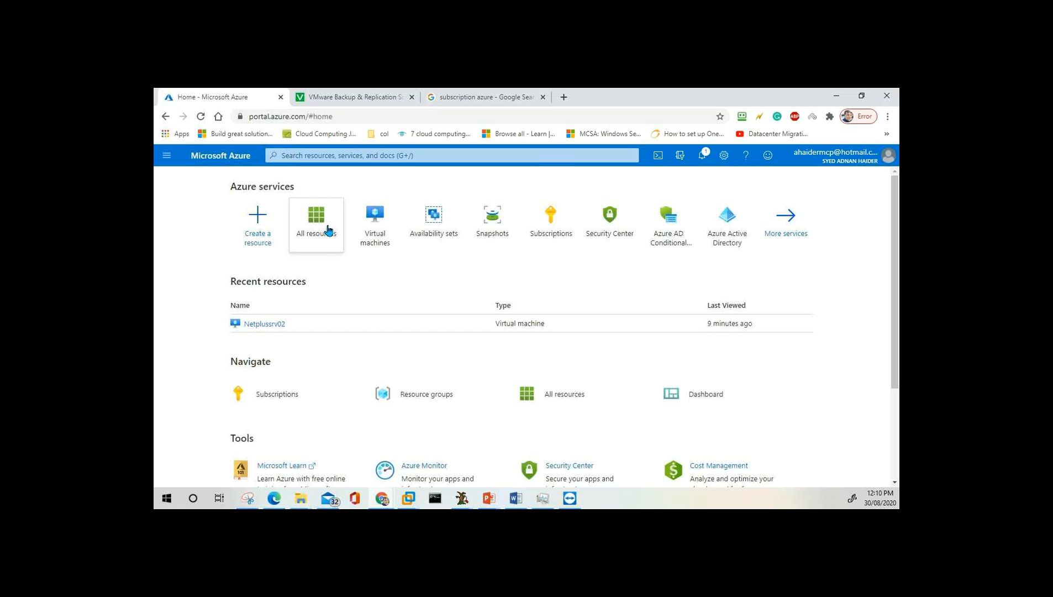
mouse_move(389, 240)
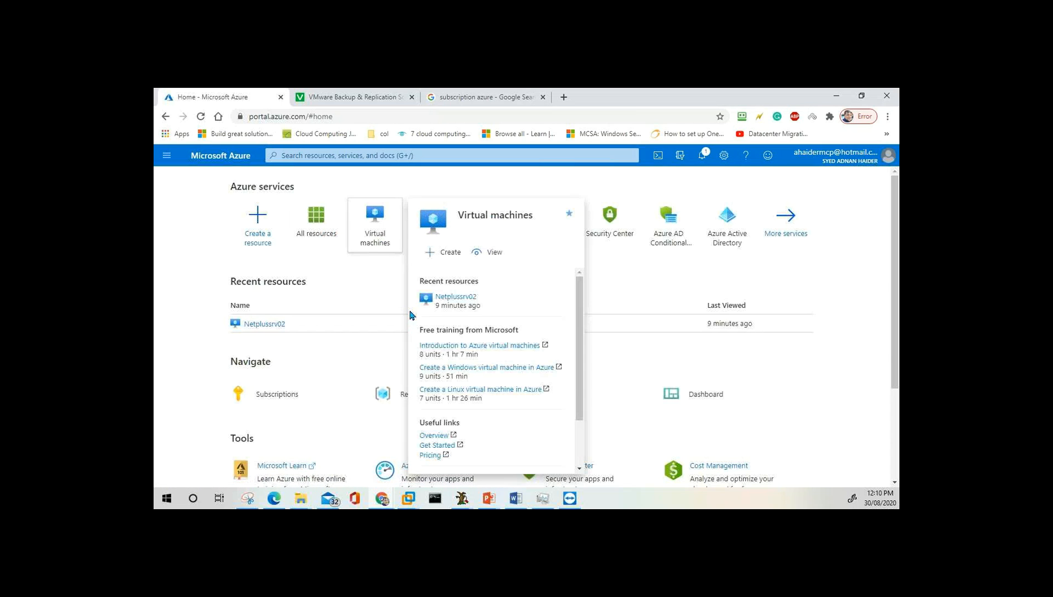
click(379, 224)
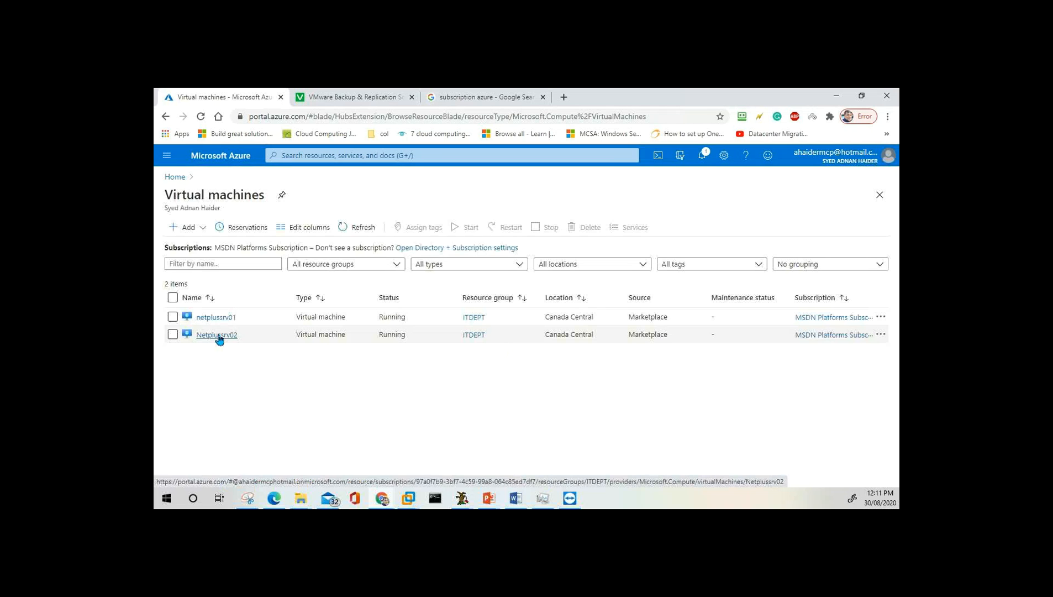
click(171, 158)
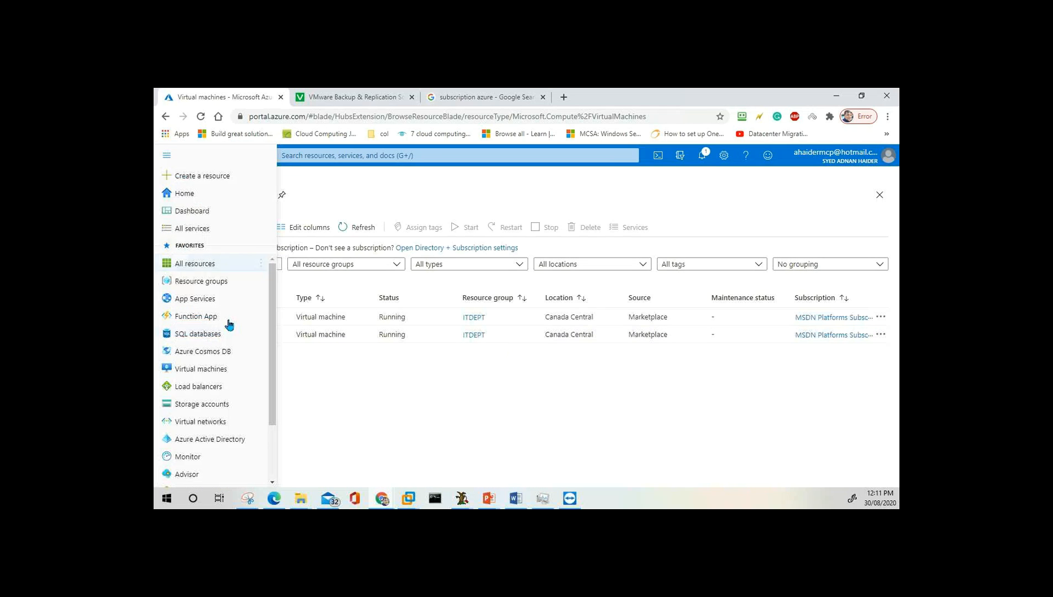
click(208, 409)
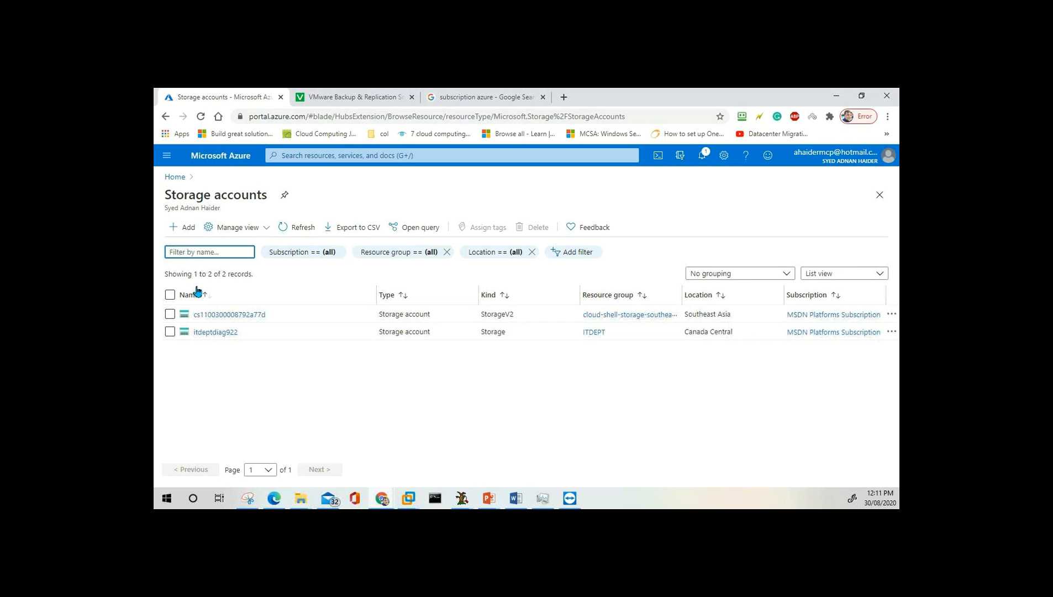
Go Home, view All resources, then return to the Virtual machines list of netplussrv01 and Netplussrv02.
click(175, 177)
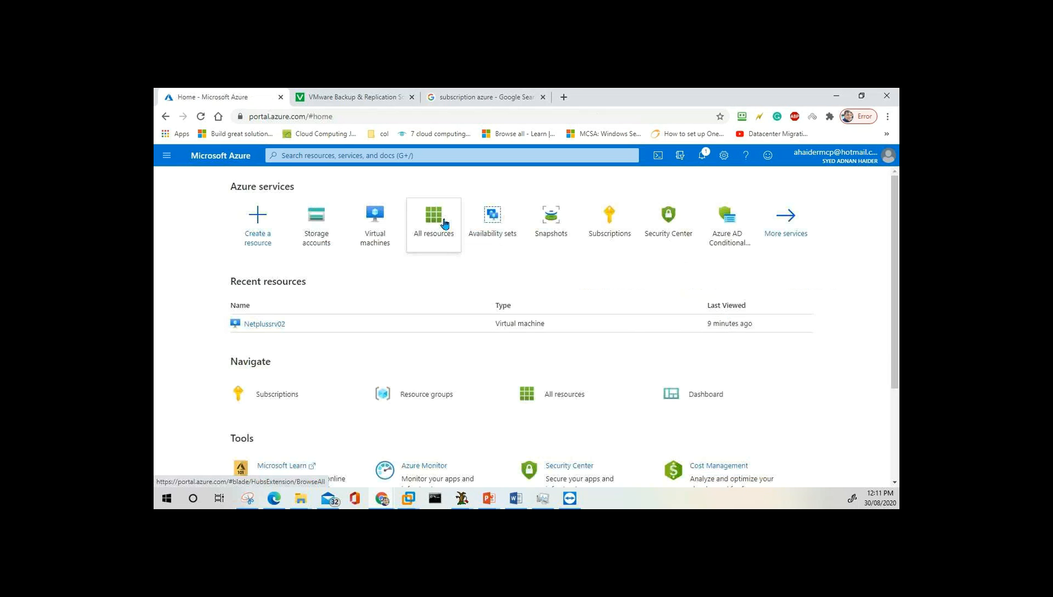
click(445, 224)
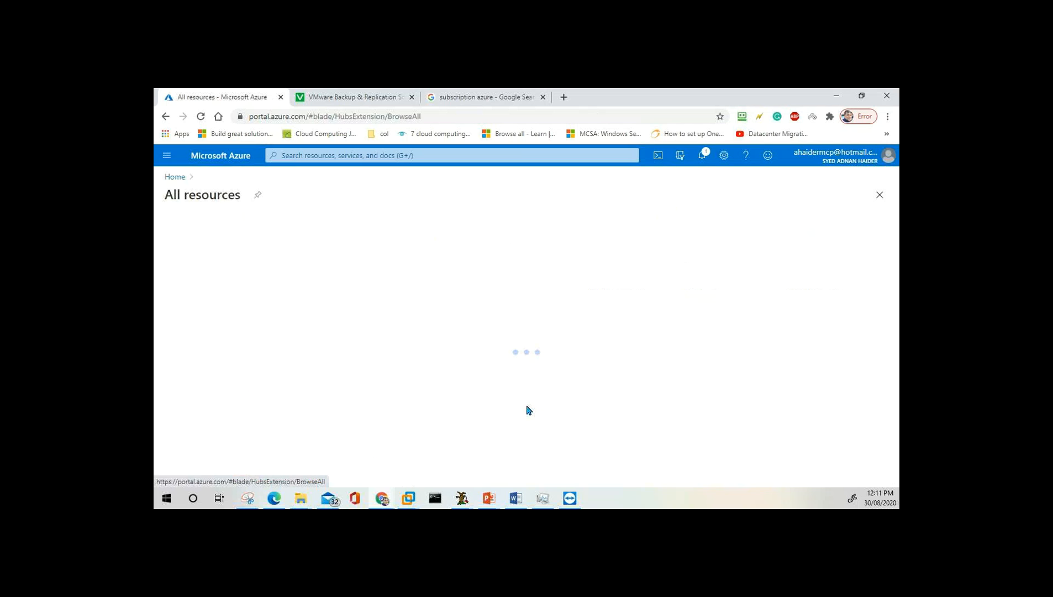
click(167, 158)
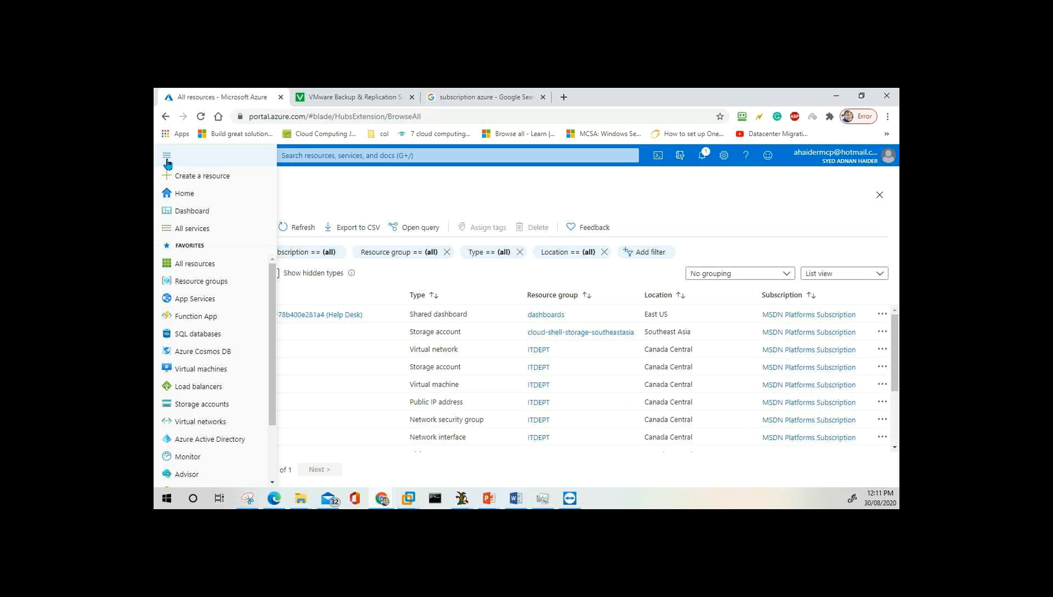
mouse_move(210, 372)
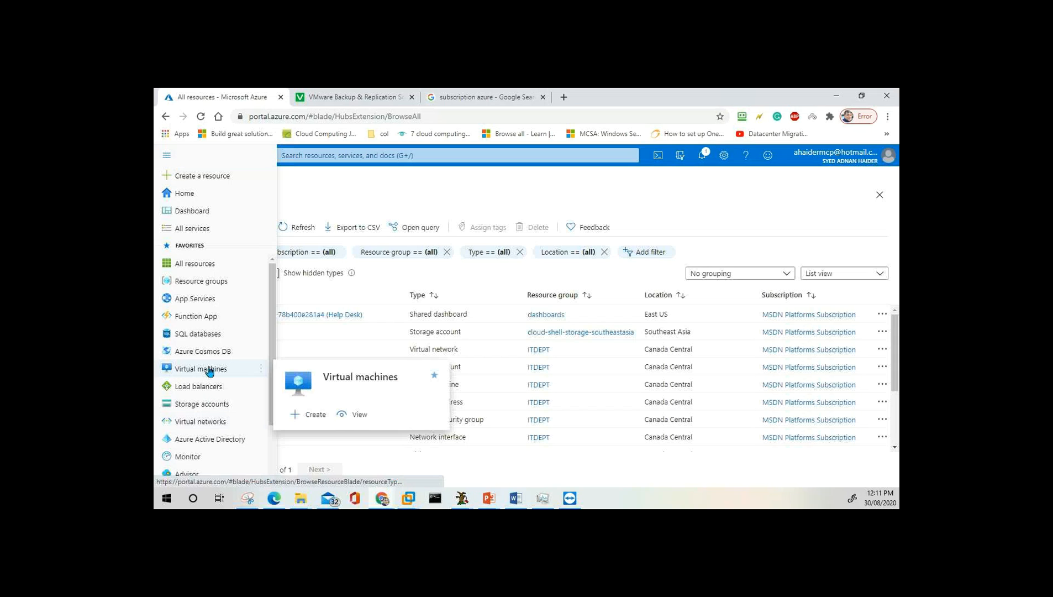
click(209, 371)
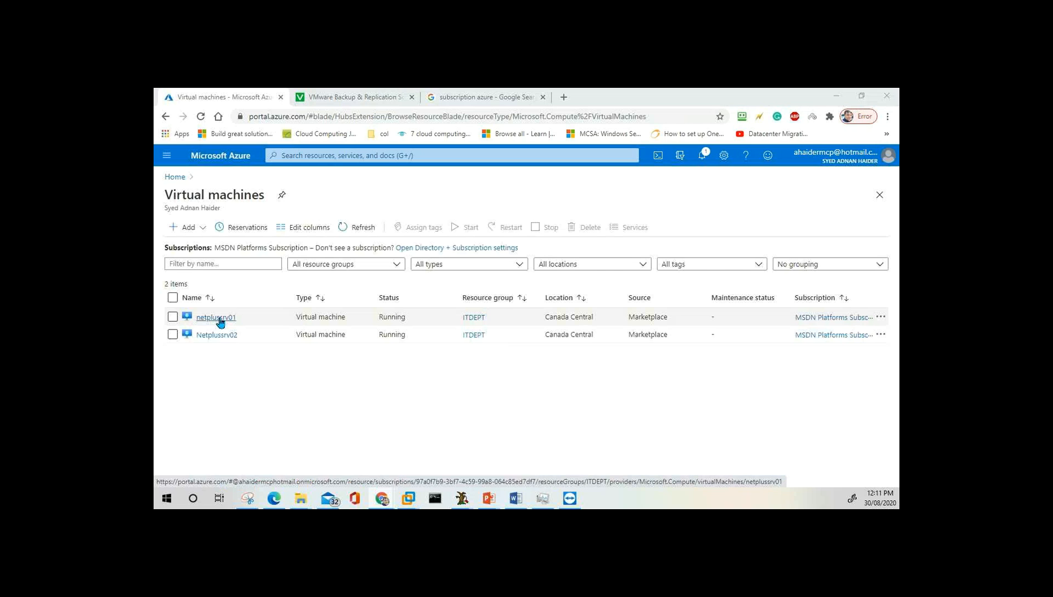
Open netplussrv01's overview: running, Standard B2s, Windows Server 2016 Datacenter, public IP 52.139.30.197.
click(221, 320)
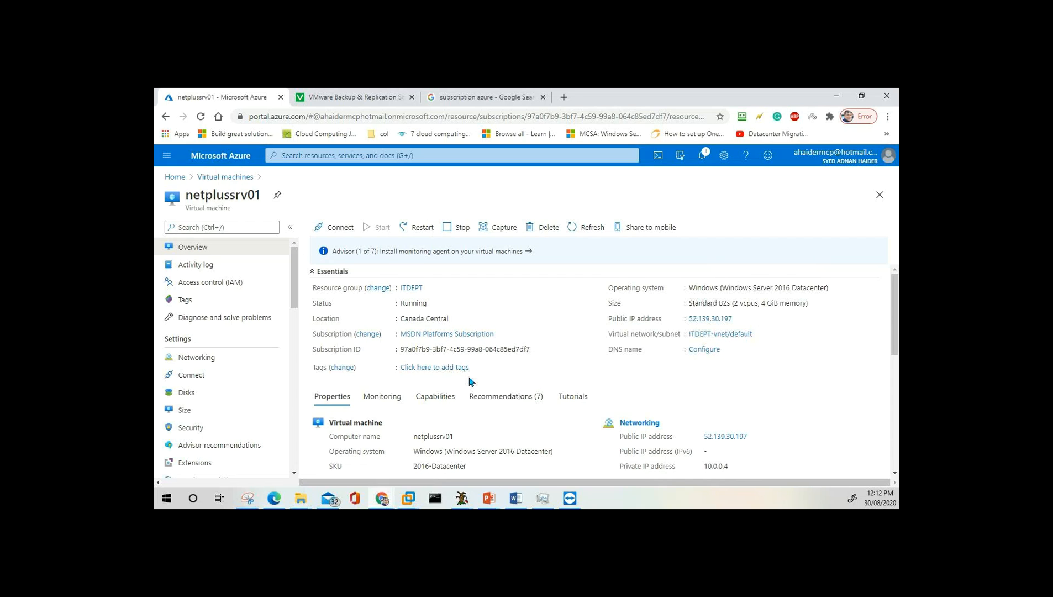
scroll(469, 381, down, 3)
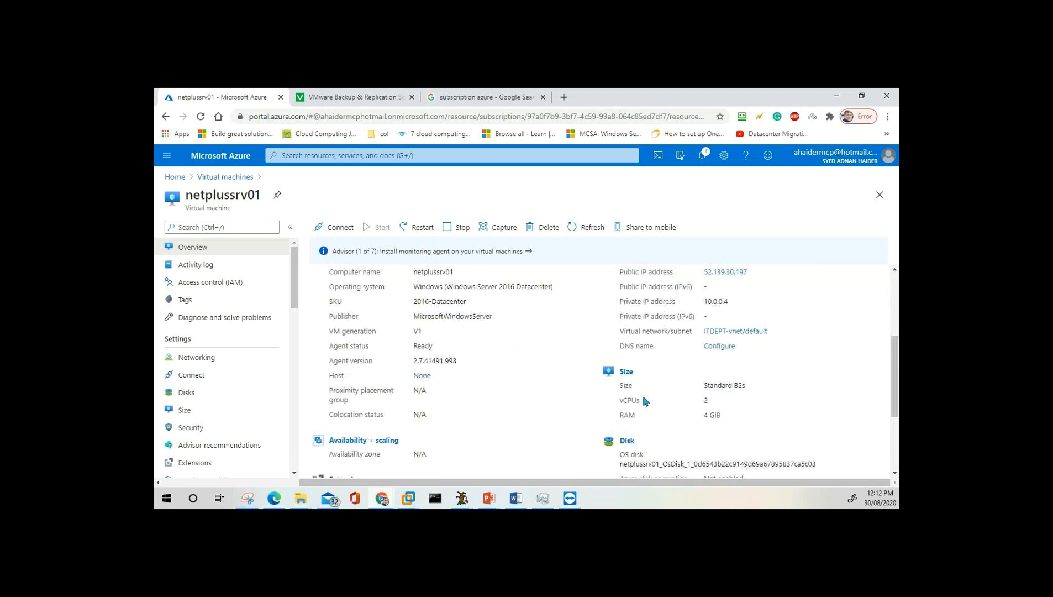
scroll(476, 364, down, 3)
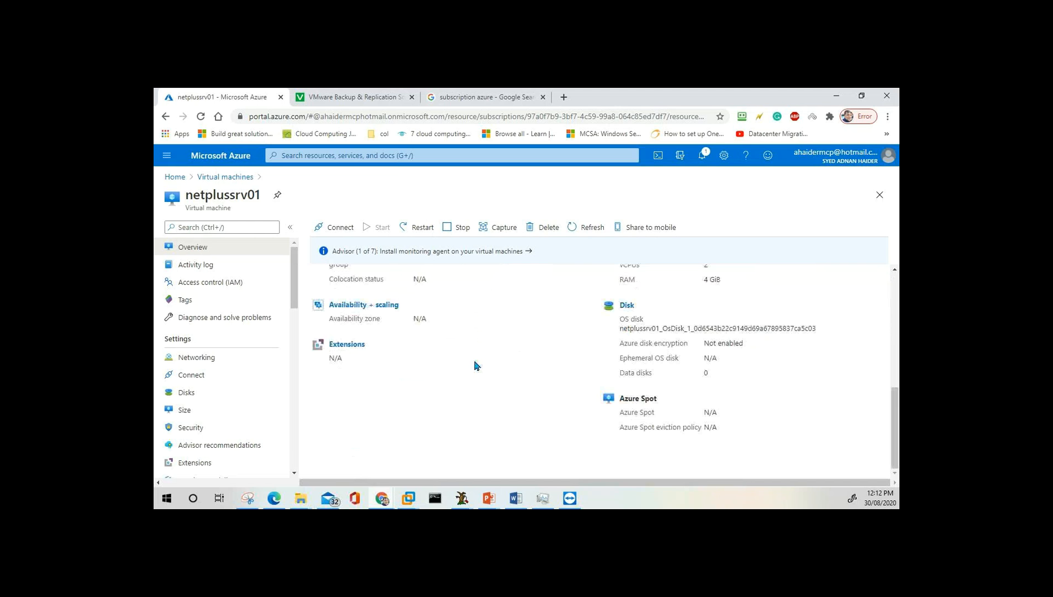
scroll(477, 366, up, 6)
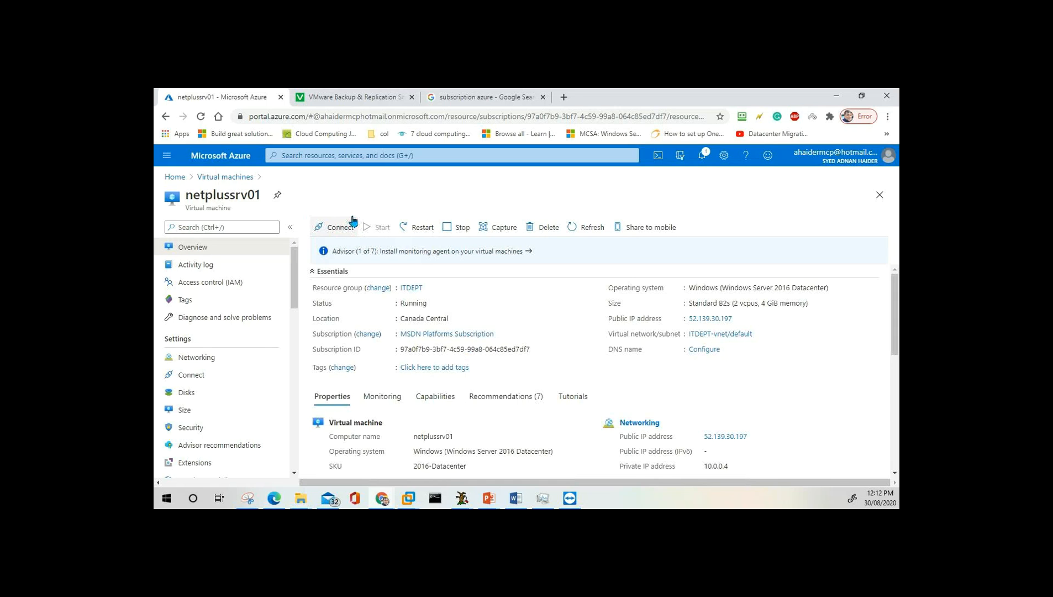
Choose Connect > RDP for netplussrv01, showing IP 52.139.30.197 on port 3389.
click(341, 231)
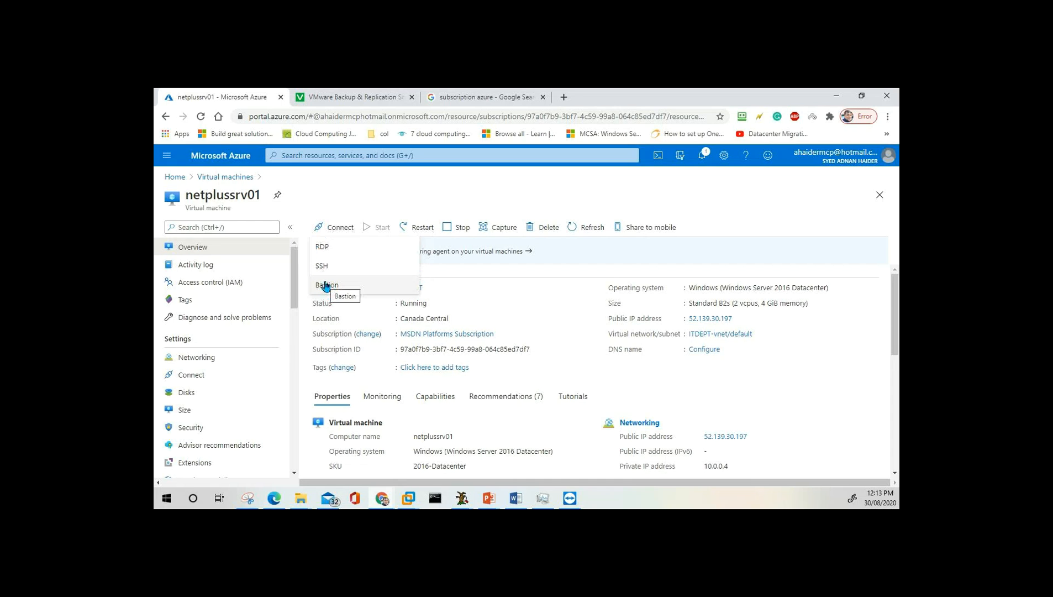
click(330, 253)
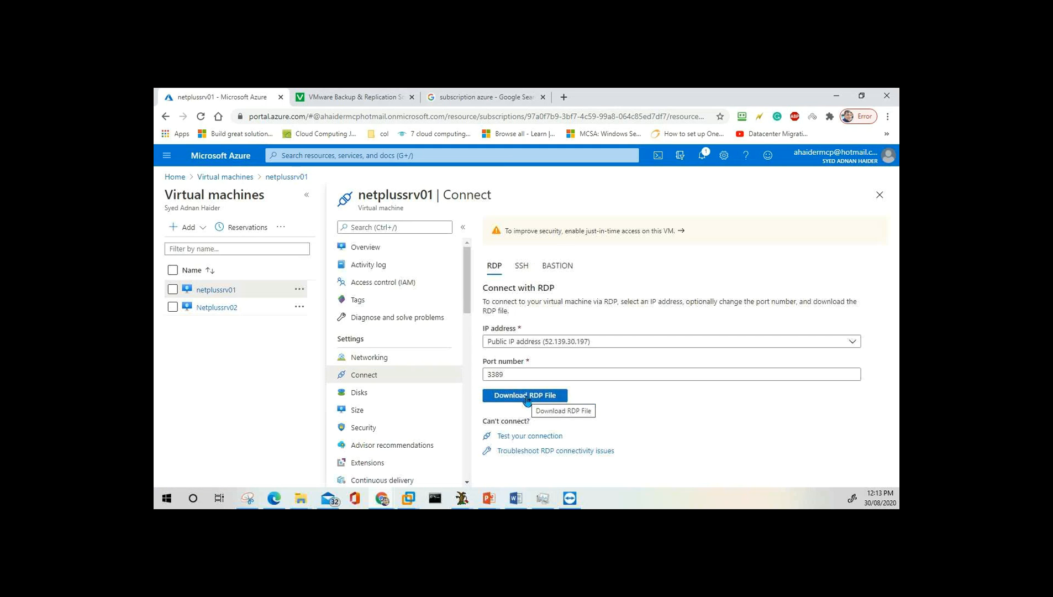
Download netplussrv01.rdp and save it to the _Day 2 folder.
click(526, 398)
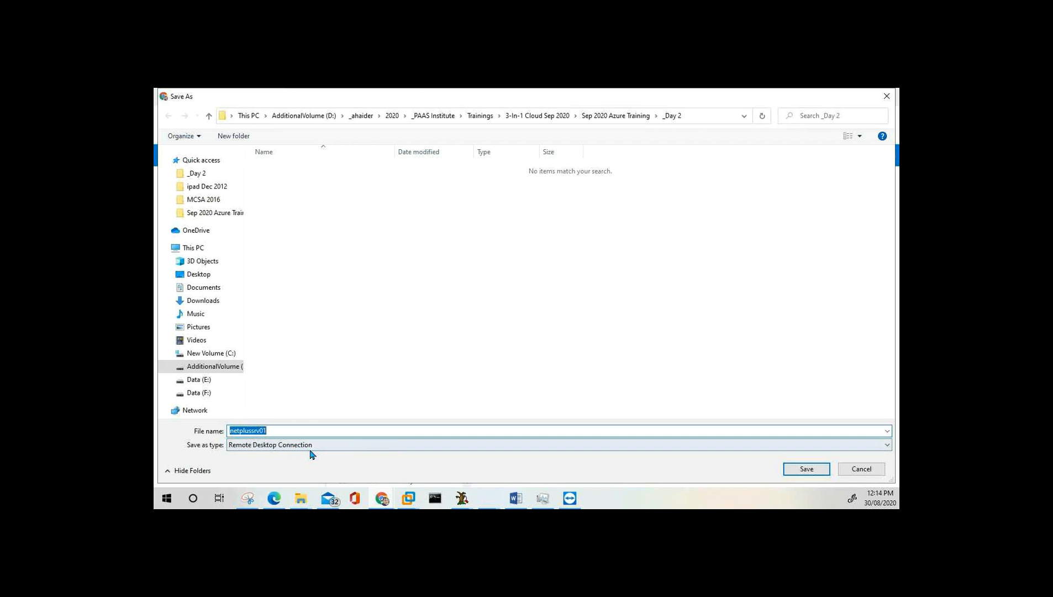
click(811, 470)
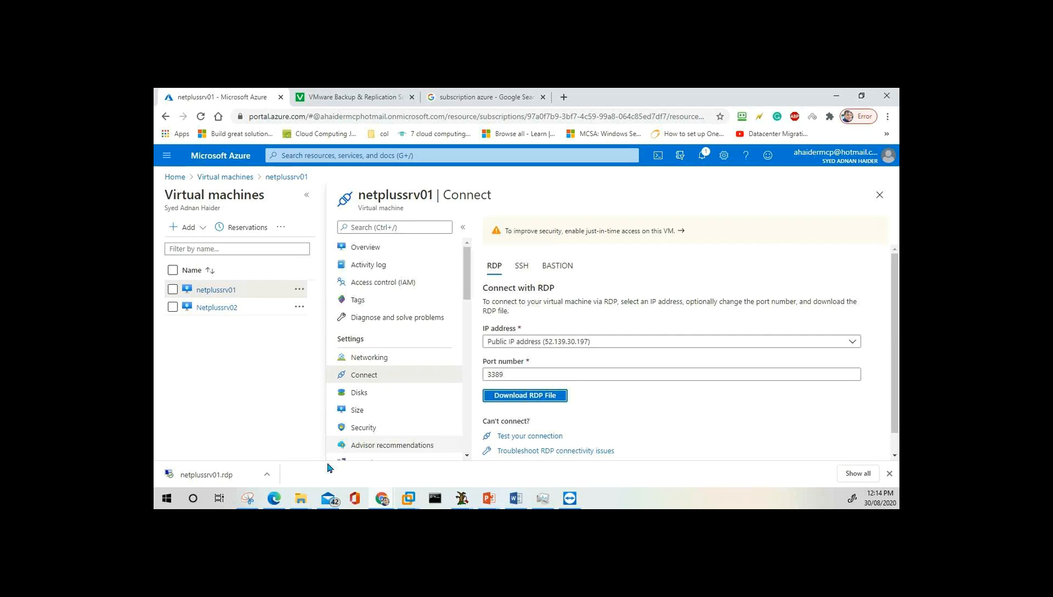
click(217, 478)
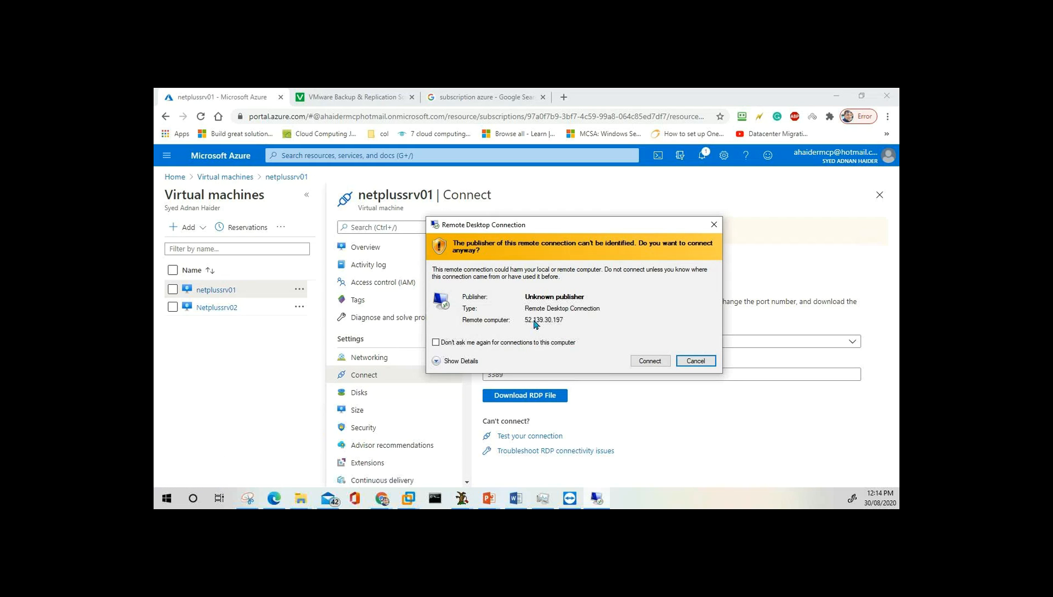
click(660, 362)
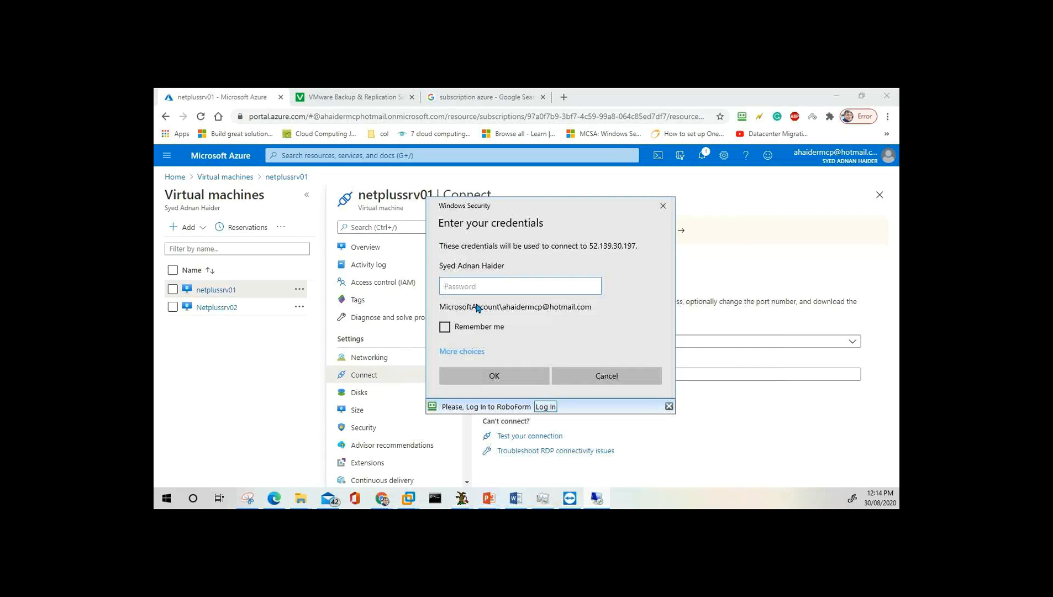
click(467, 356)
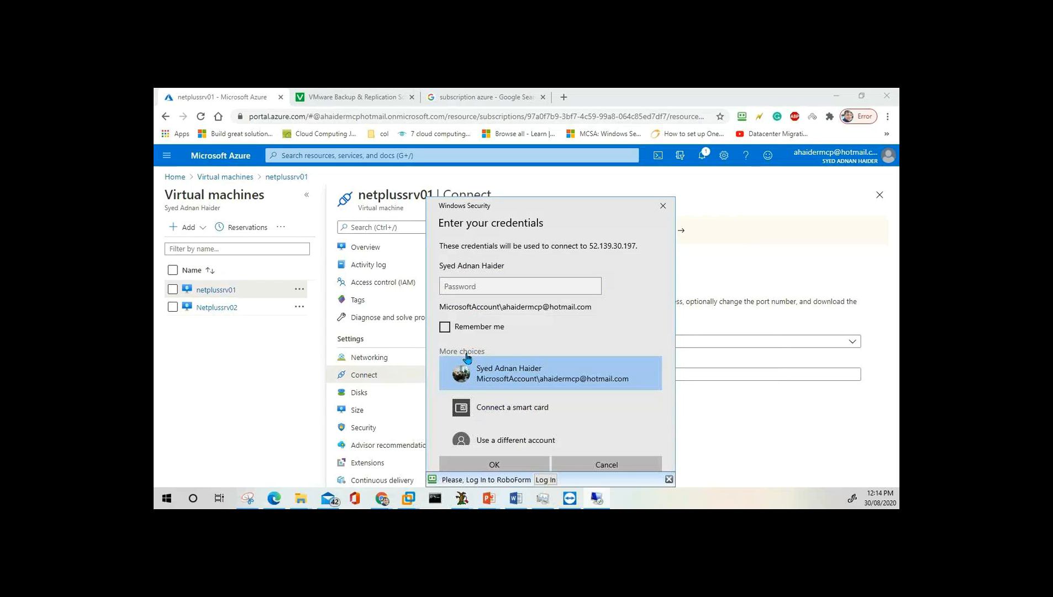
scroll(575, 413, down, 1)
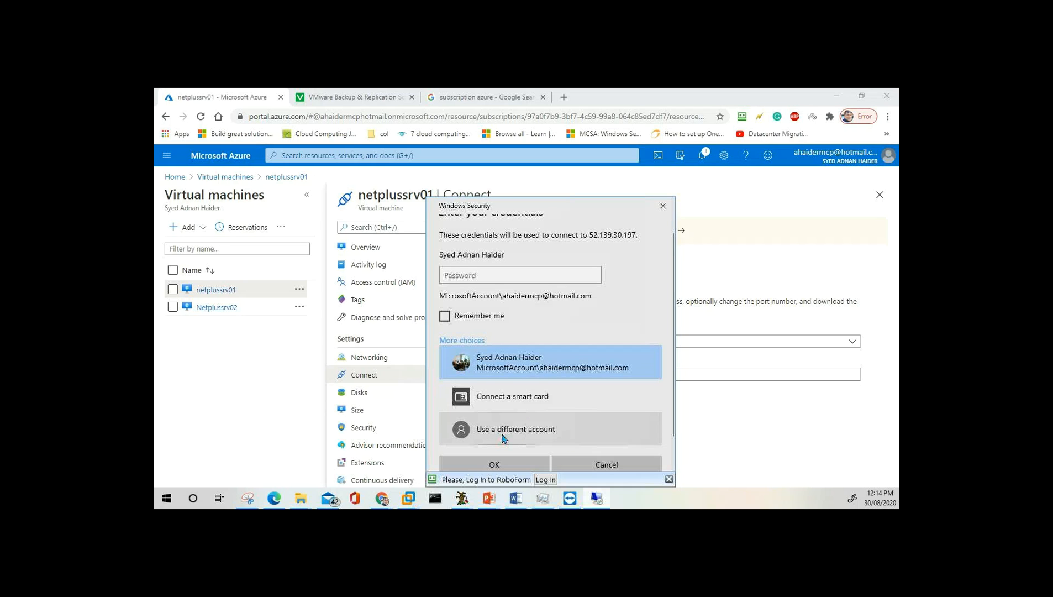
click(534, 442)
click(603, 465)
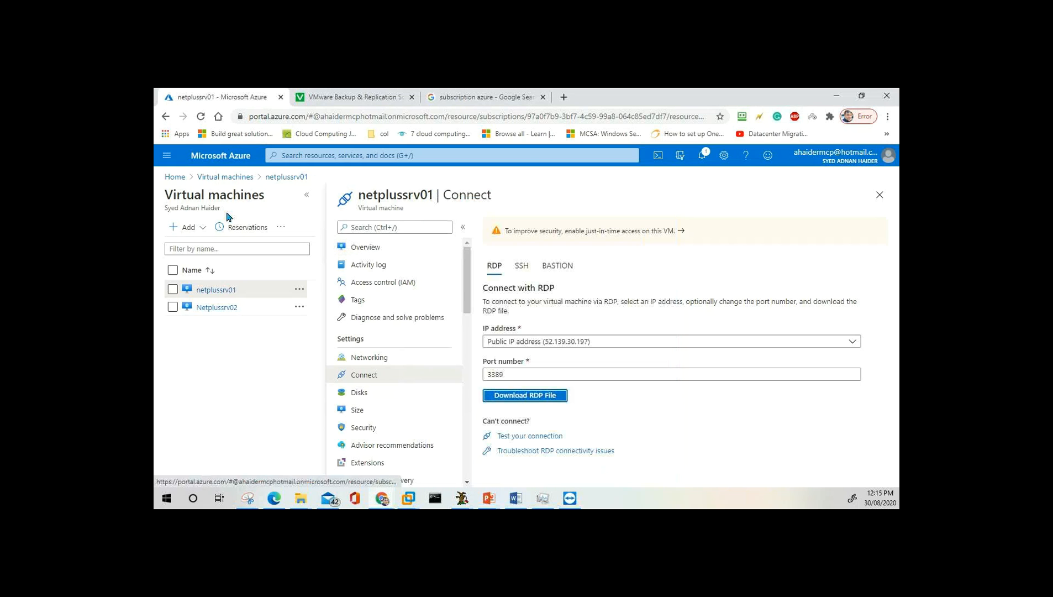
Download netplussrv01's RDP file again as netplussrv01 (1).rdp, save it, and launch it.
click(285, 179)
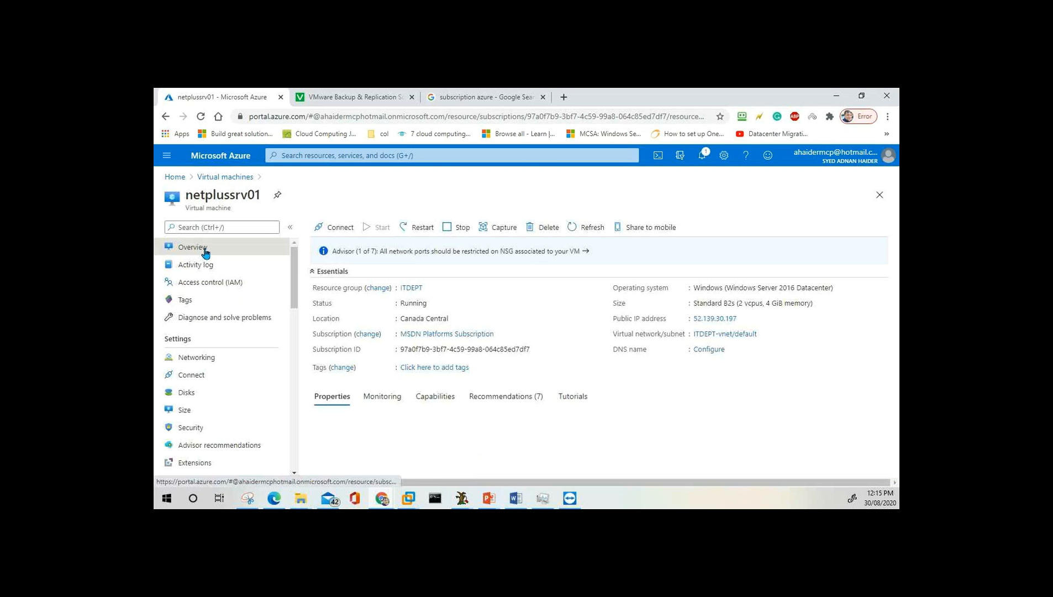
click(345, 227)
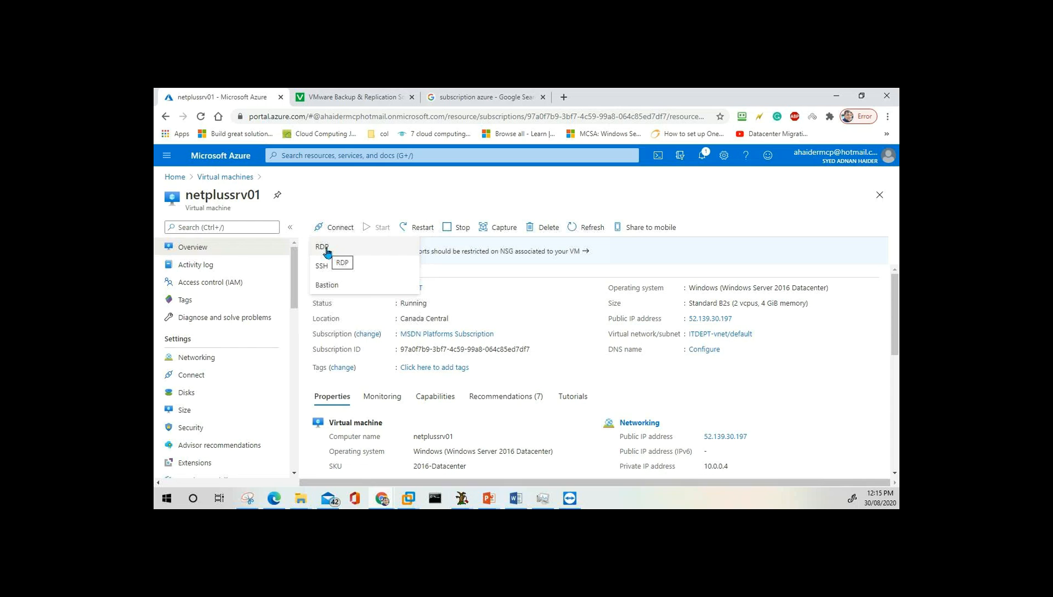
click(323, 247)
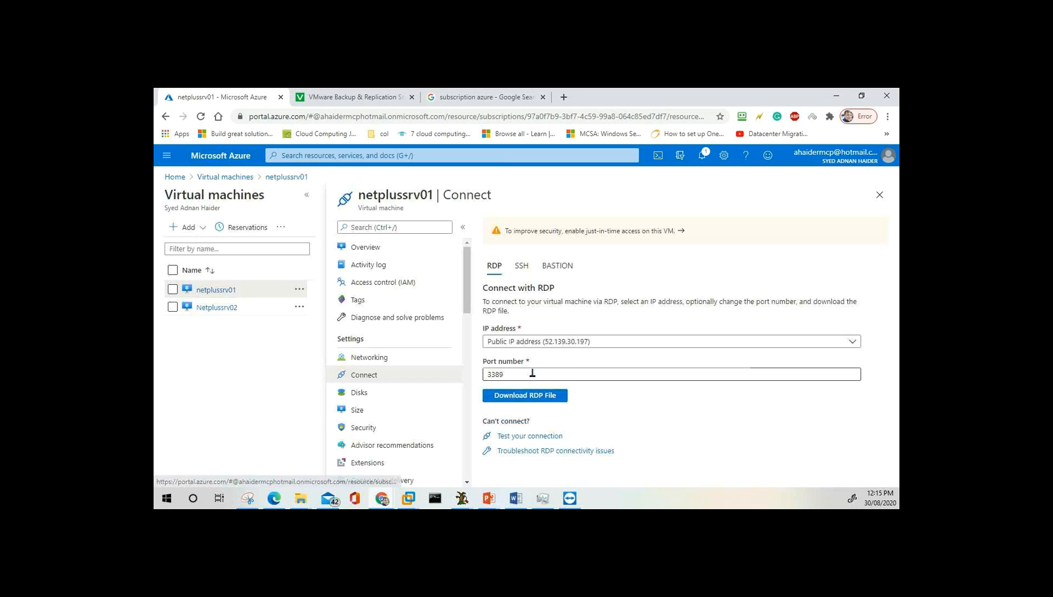
click(533, 398)
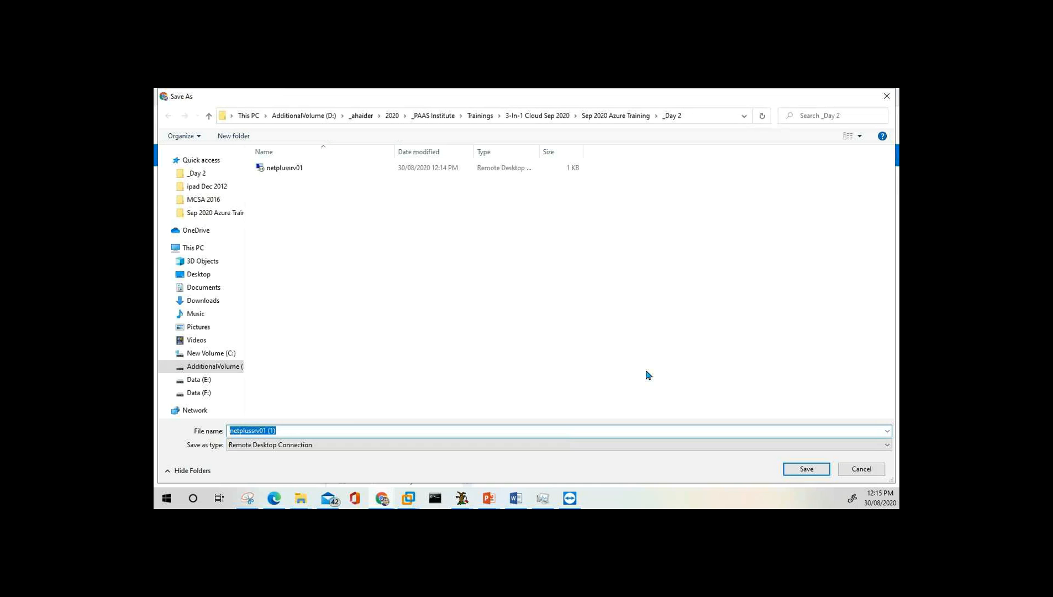
click(808, 469)
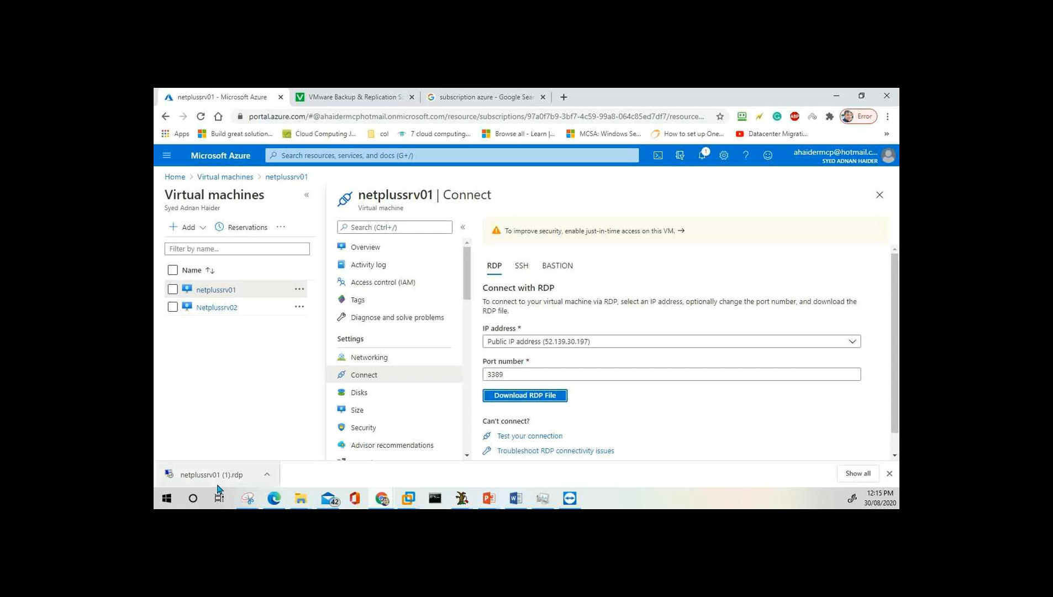
click(218, 475)
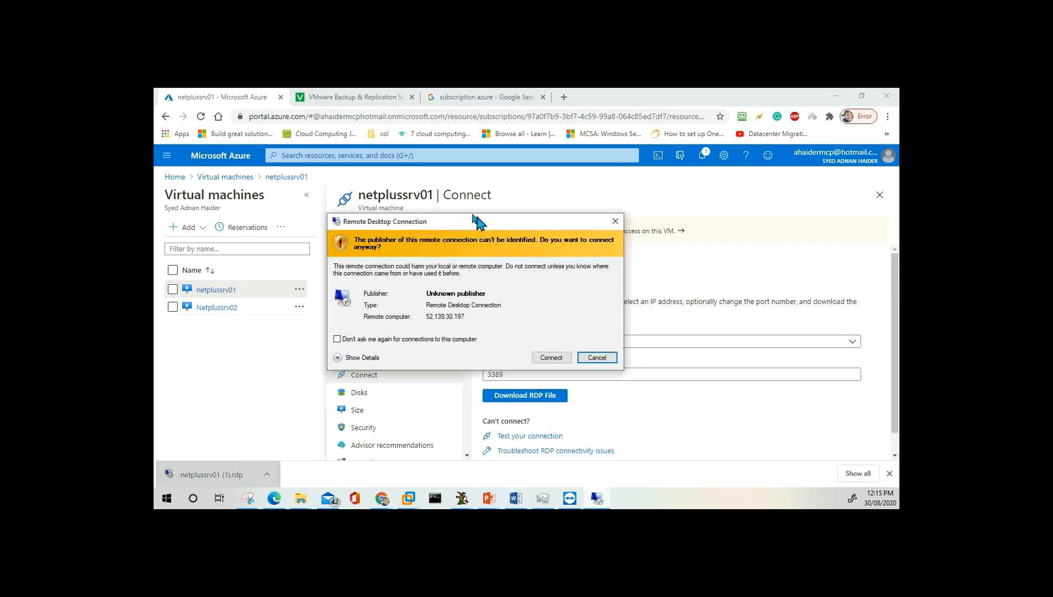
Connect past the unknown-publisher warning and choose to sign in with a different account.
drag(473, 216, 523, 209)
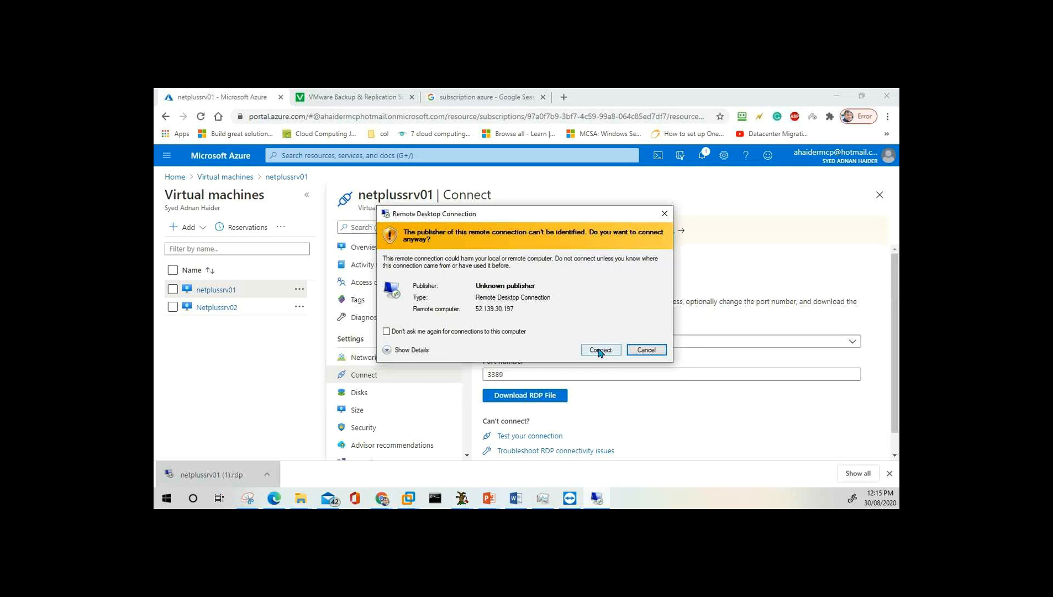
click(600, 350)
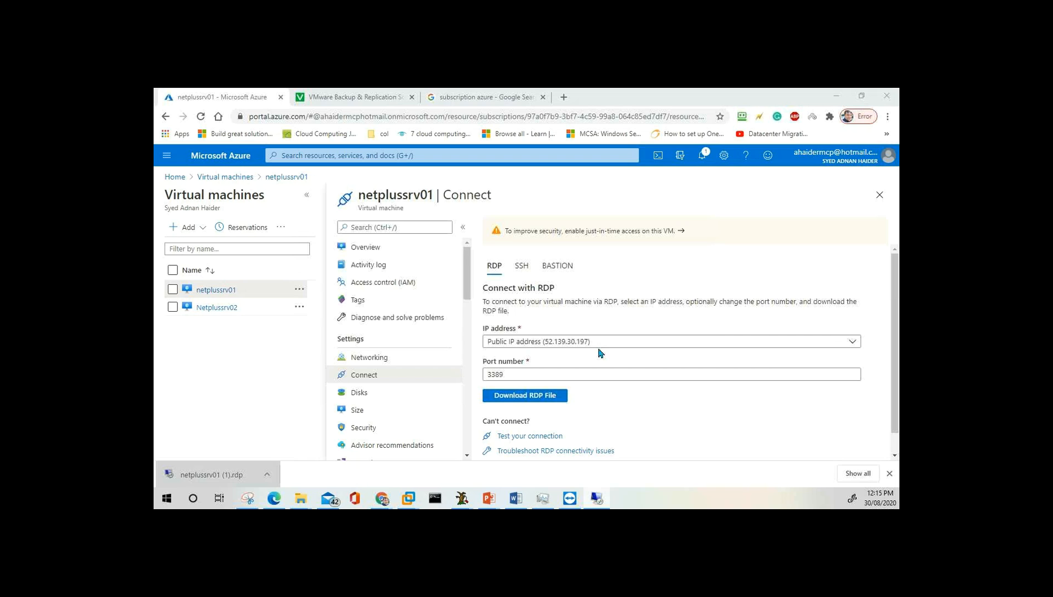
drag(790, 320, 489, 184)
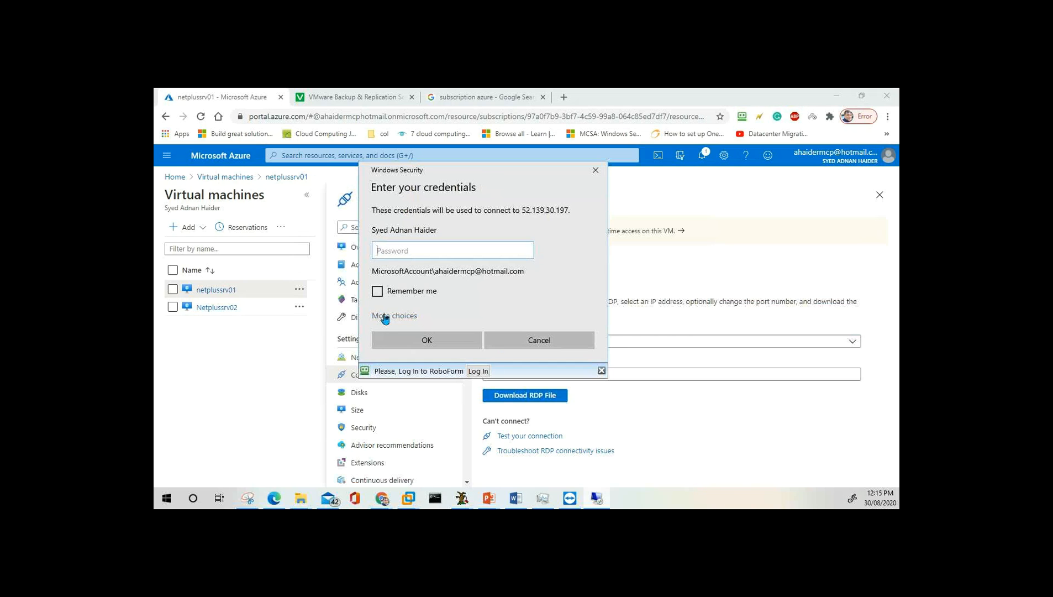
click(385, 317)
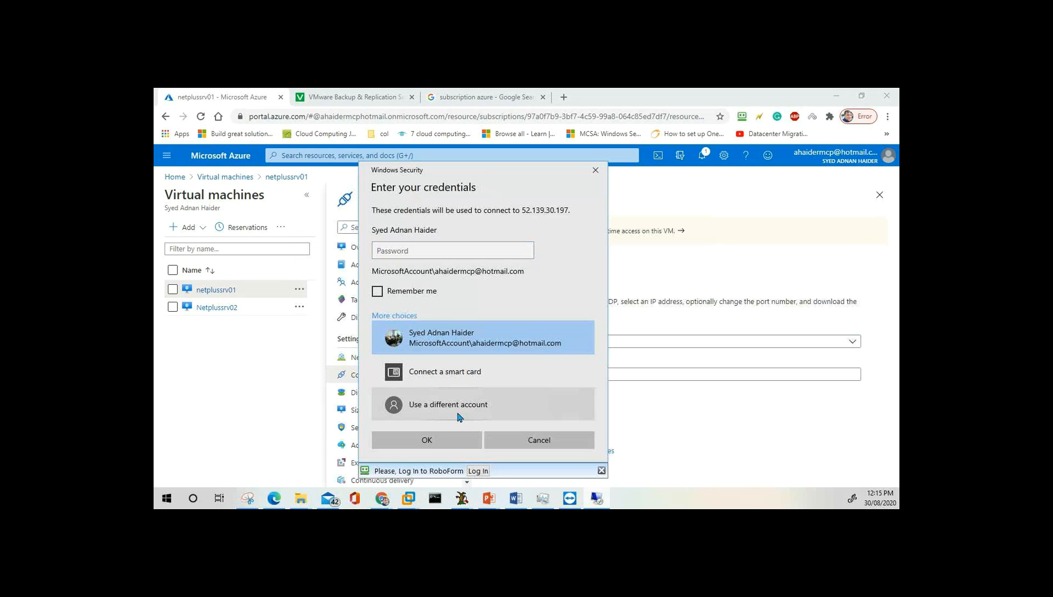
click(431, 414)
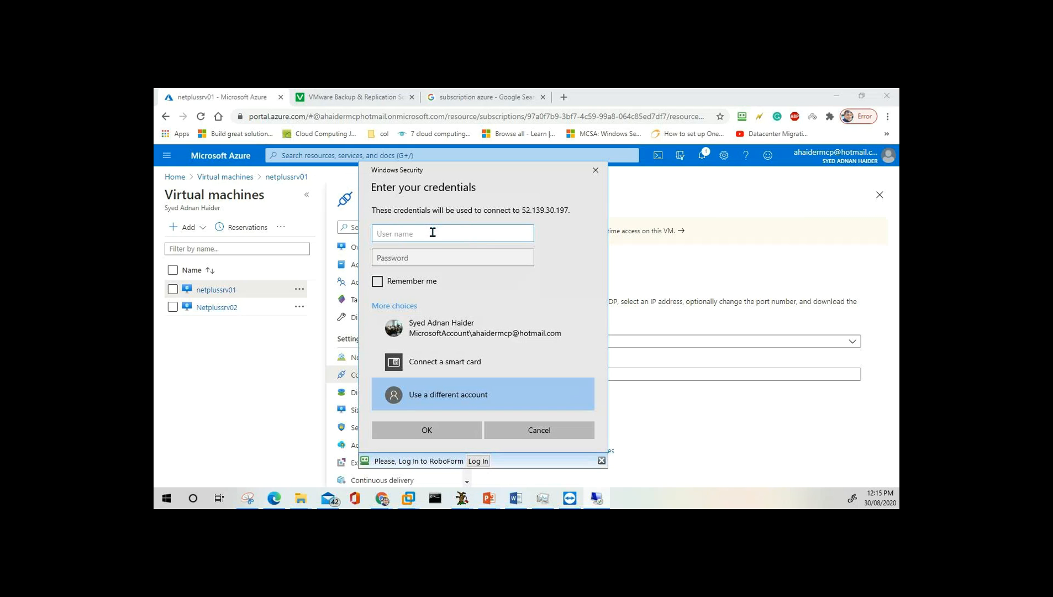
Enter the admin user name and password, check the password, and submit the sign-in.
text(passadmin)
key(Tab)
text(***)
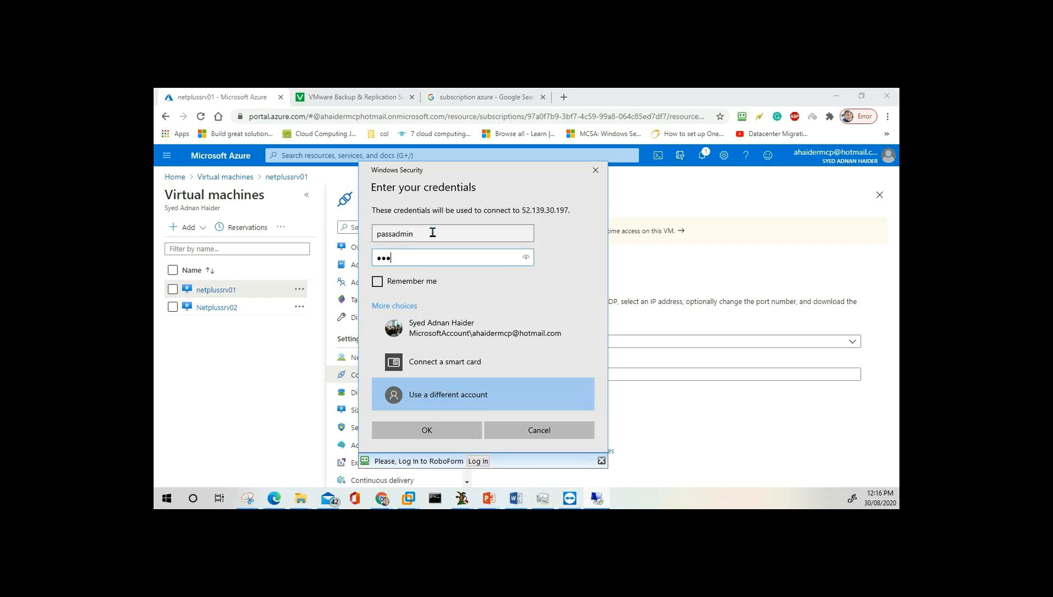
text(*********)
click(525, 258)
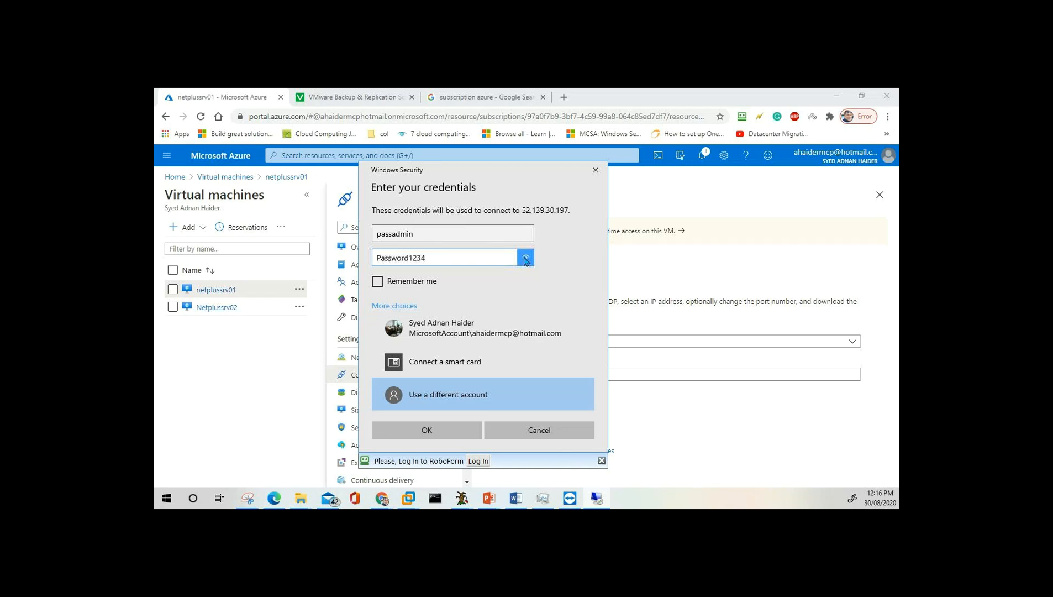
click(451, 434)
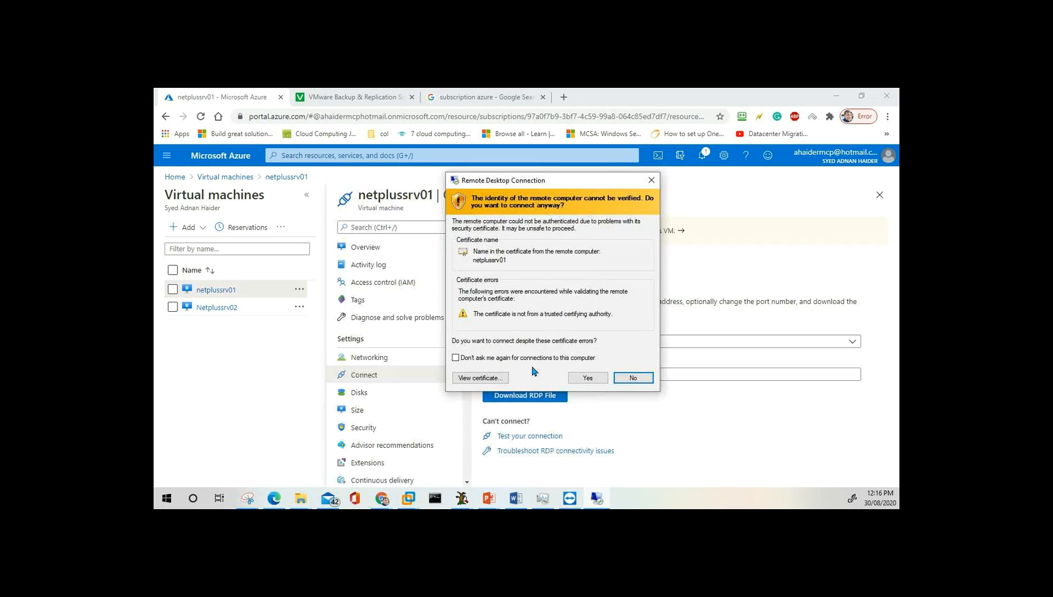
Accept the certificate, check the netplussrv01 remote desktop in full screen, then return to the portal.
click(587, 376)
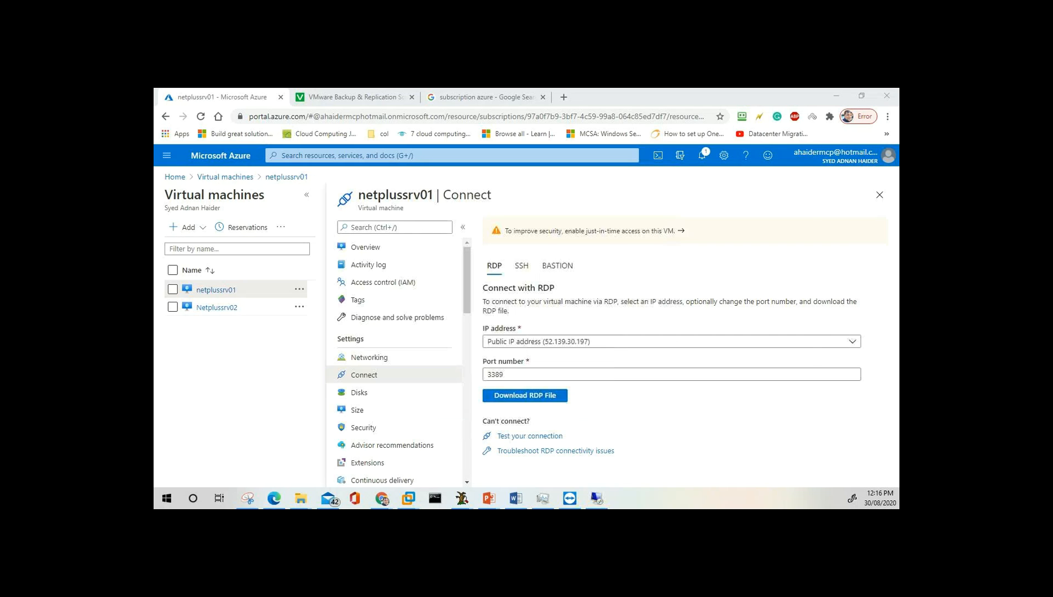
drag(589, 111, 556, 120)
double_click(556, 119)
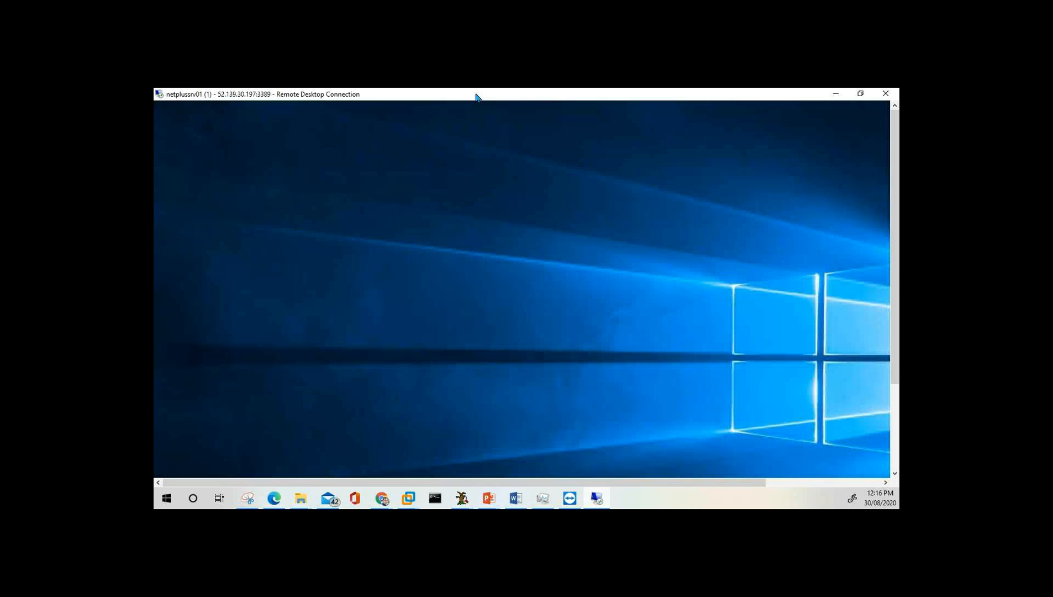
double_click(476, 98)
double_click(501, 118)
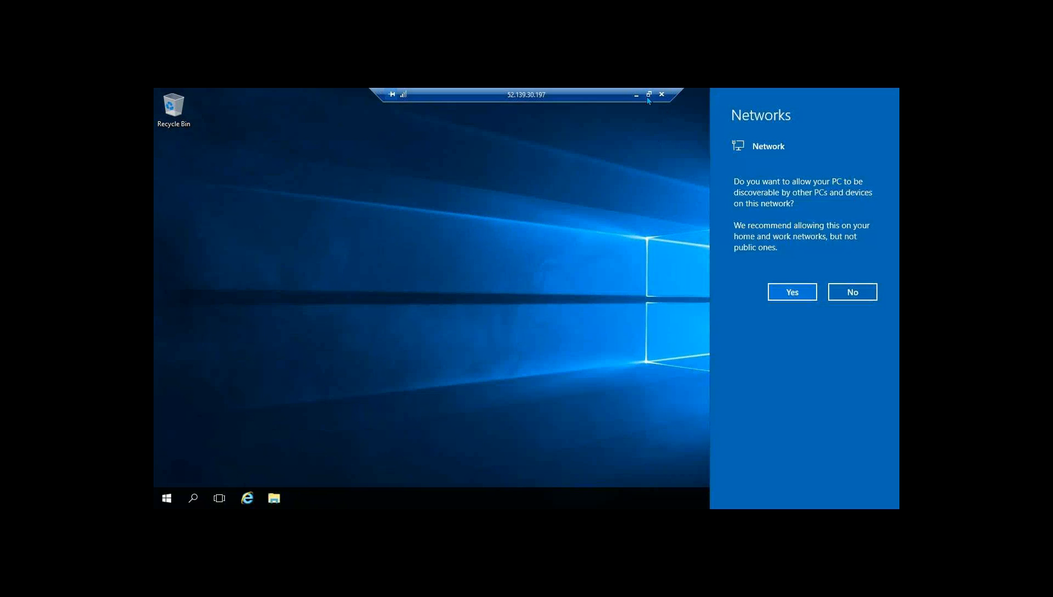
double_click(542, 93)
drag(550, 123, 734, 110)
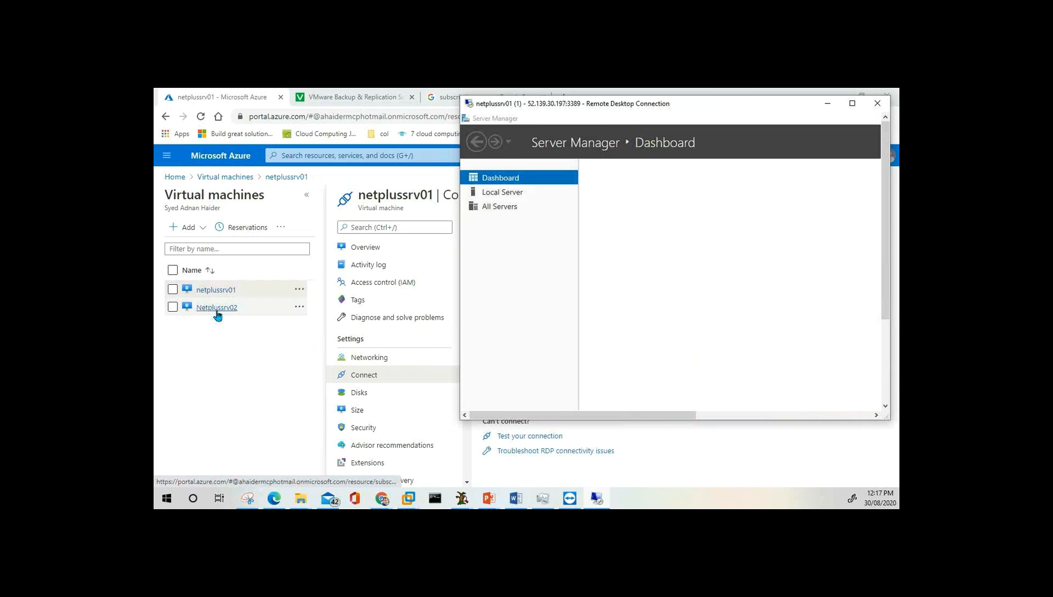
click(228, 370)
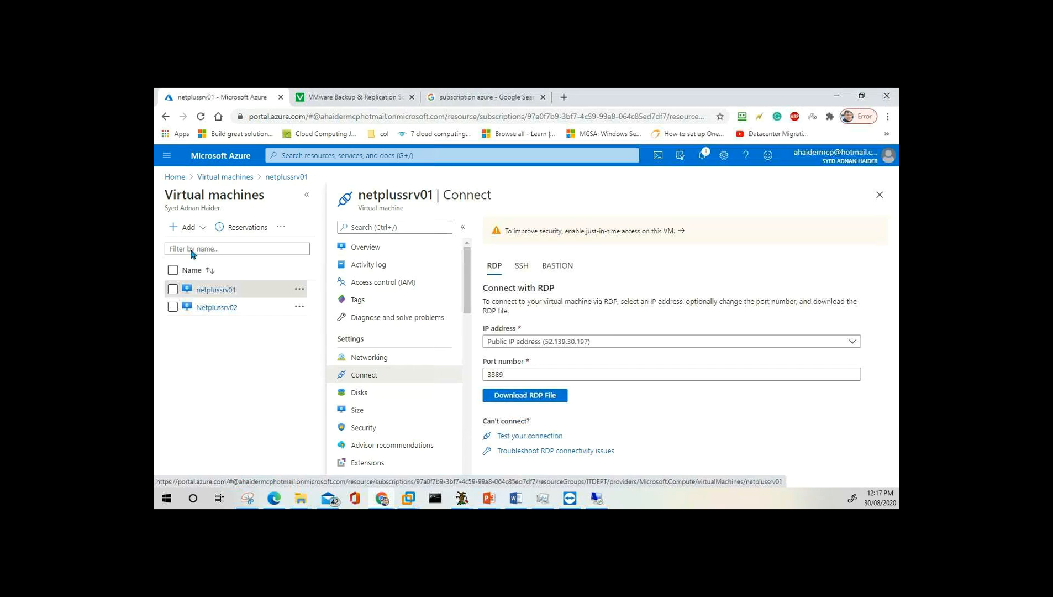
Close the netplussrv01 Connect blade and go via Home to the Virtual machines list.
click(227, 177)
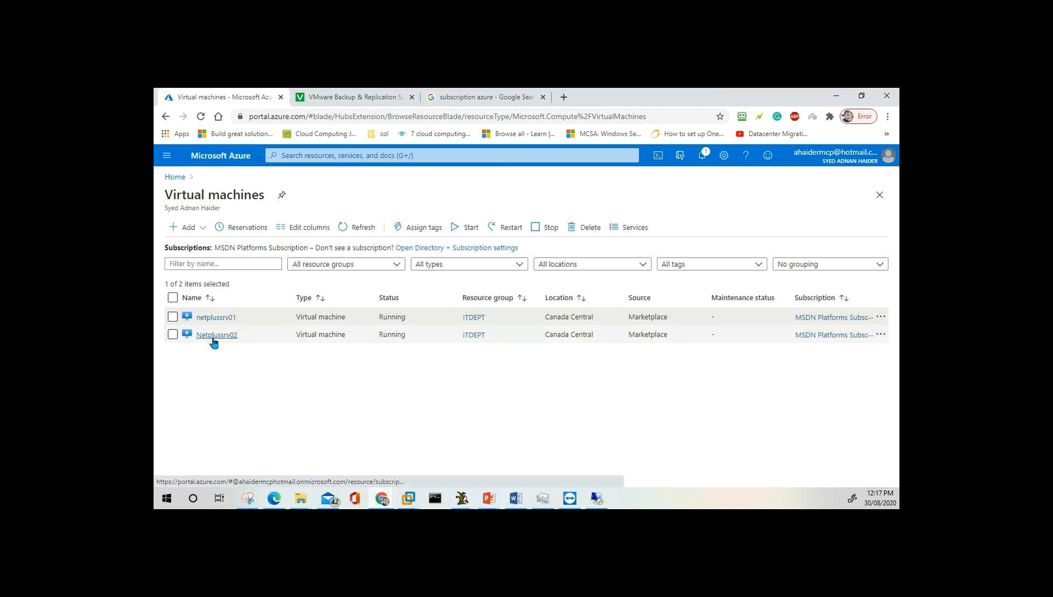
click(177, 178)
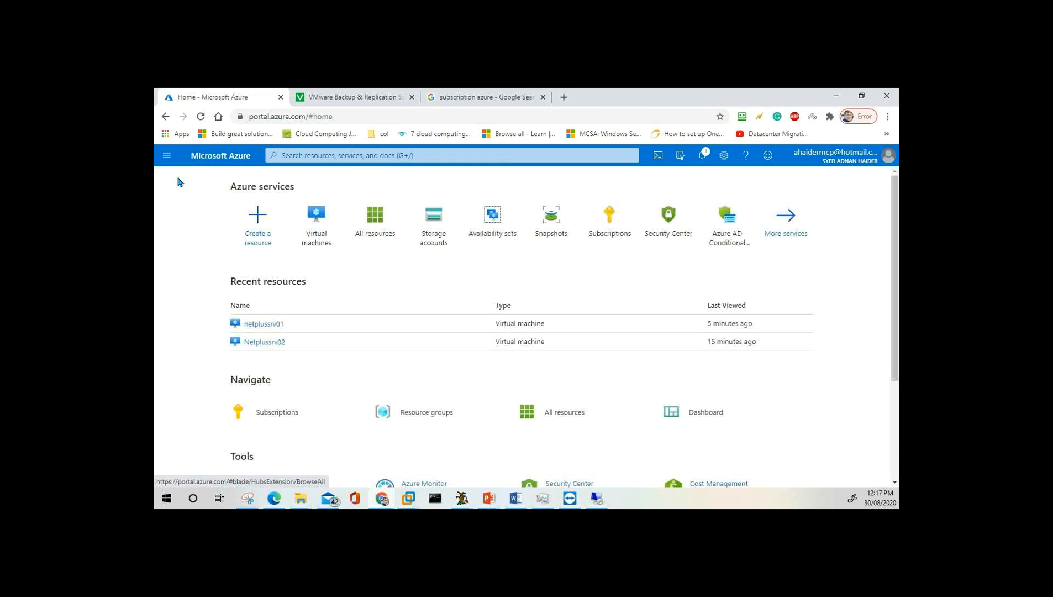
click(314, 233)
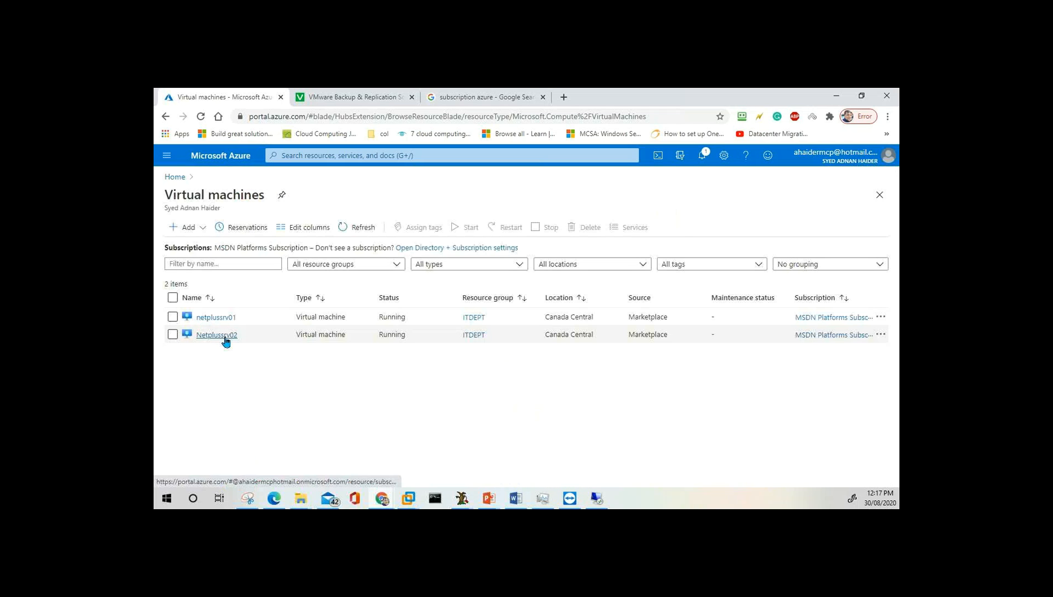
Download and save Netplussrv02.rdp from Netplussrv02's RDP Connect page (52.139.36.78, port 3389).
click(217, 335)
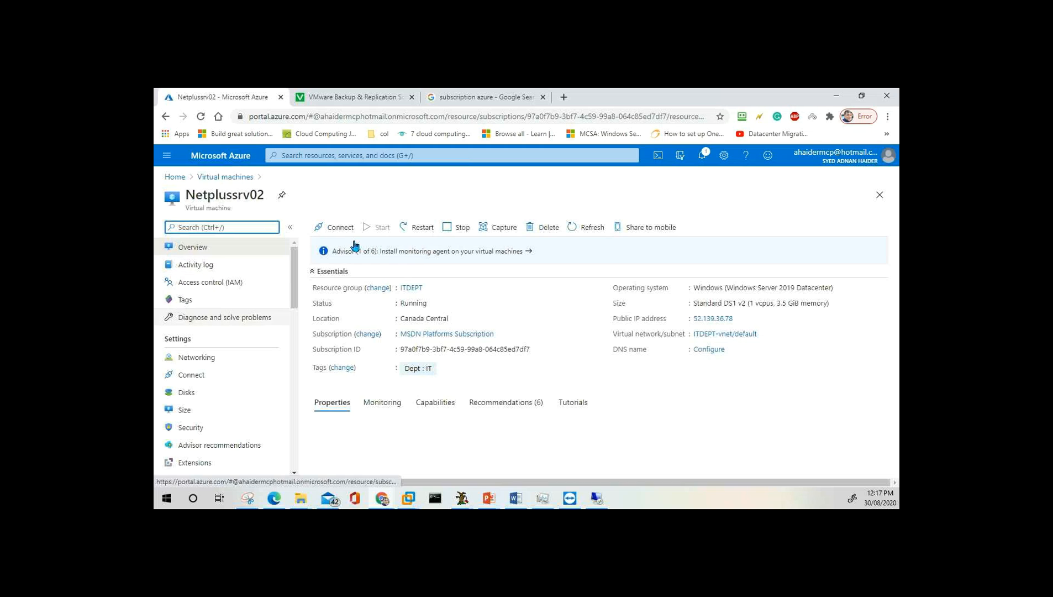
click(341, 228)
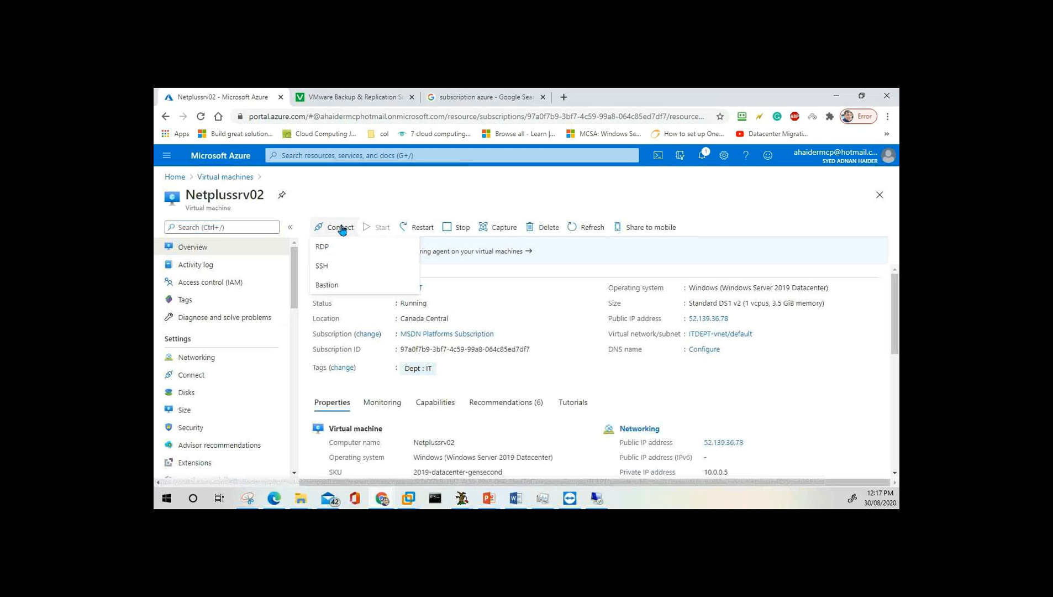
click(333, 248)
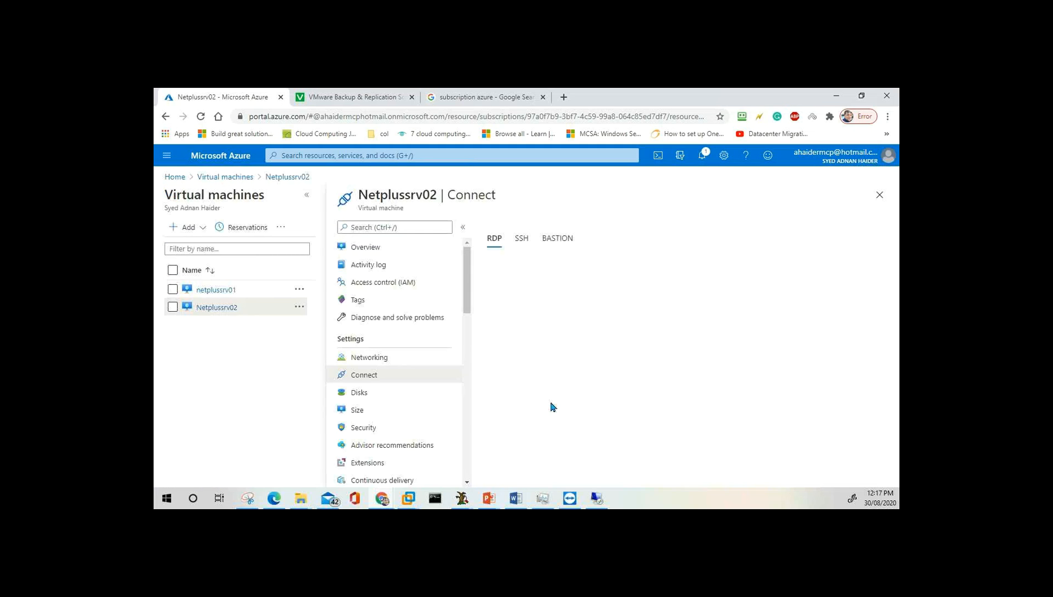
click(520, 367)
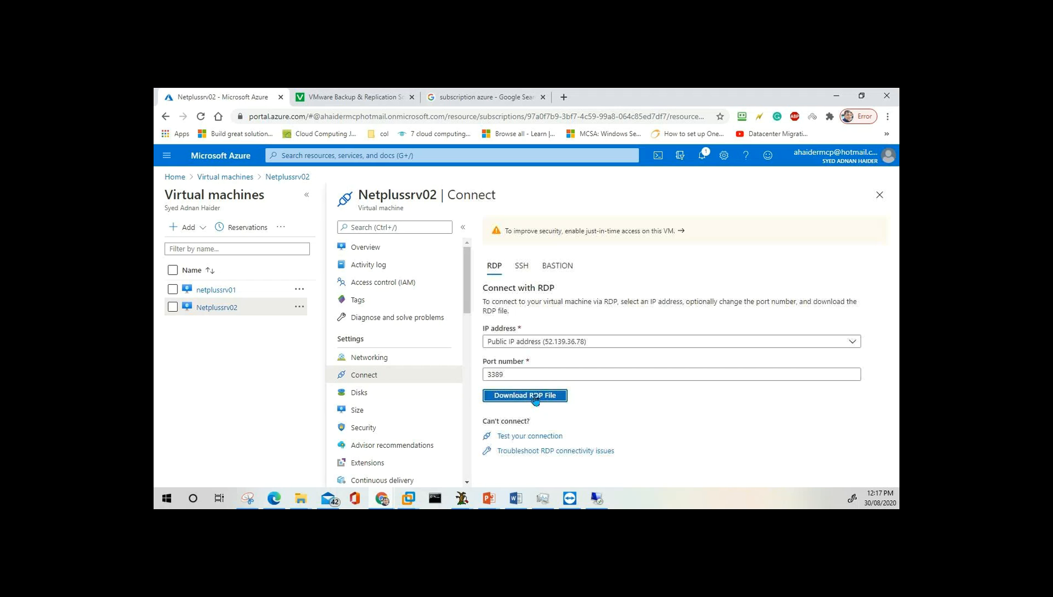
click(525, 395)
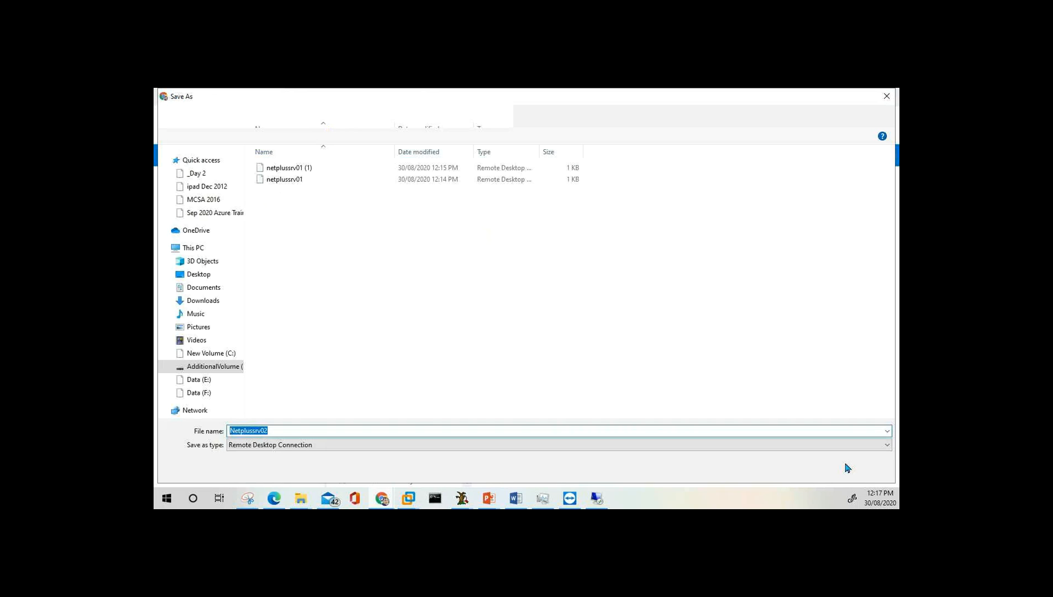
click(848, 467)
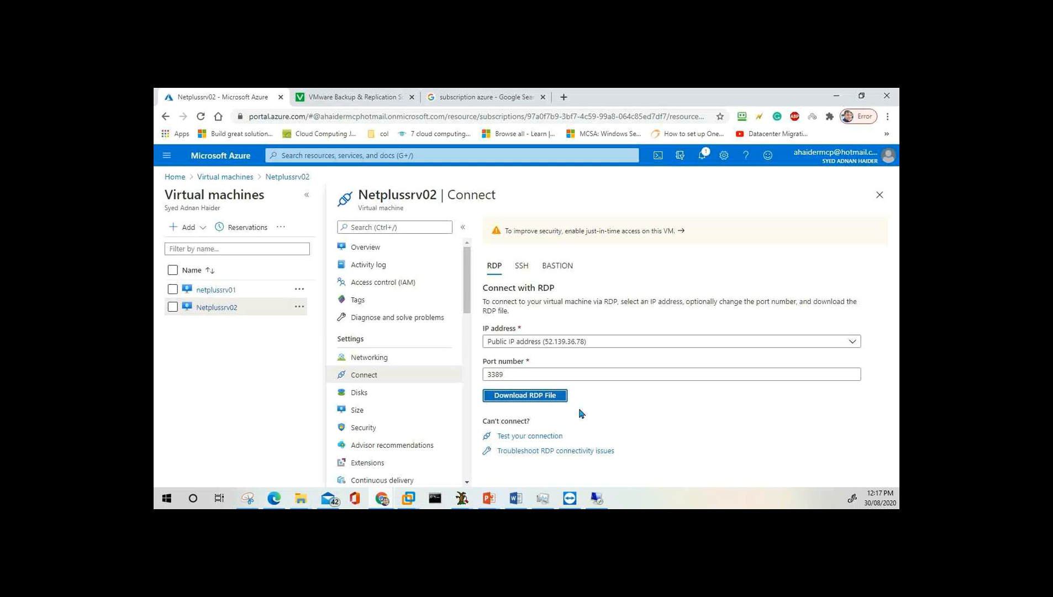
Open the downloaded Netplussrv02.rdp and connect past the publisher warning.
click(200, 474)
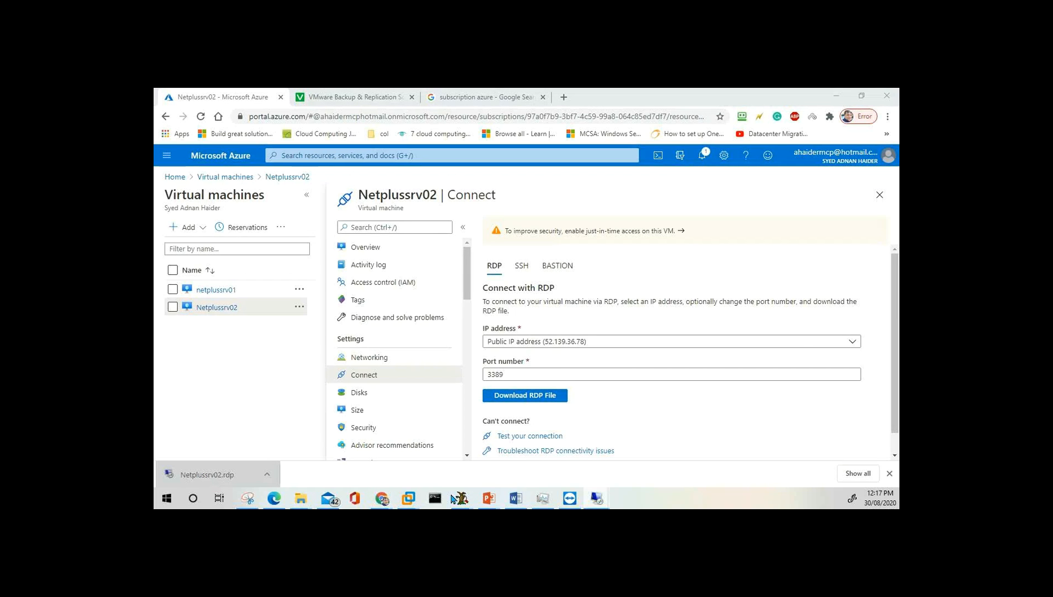
drag(351, 229, 526, 230)
click(631, 364)
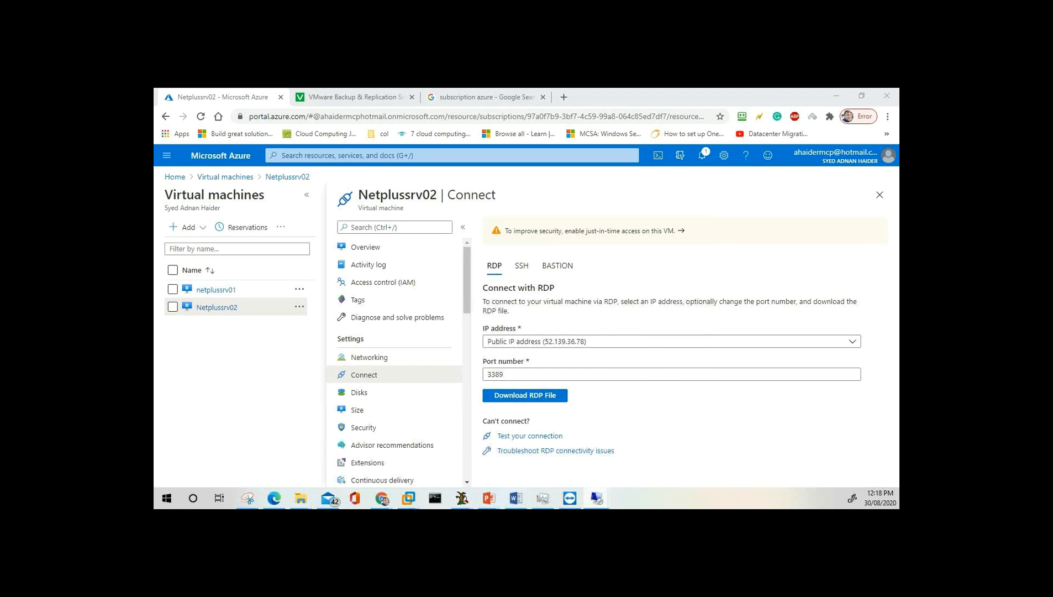
Enter the admin user name and password under 'Use a different account', then accept the certificate.
drag(527, 300, 534, 181)
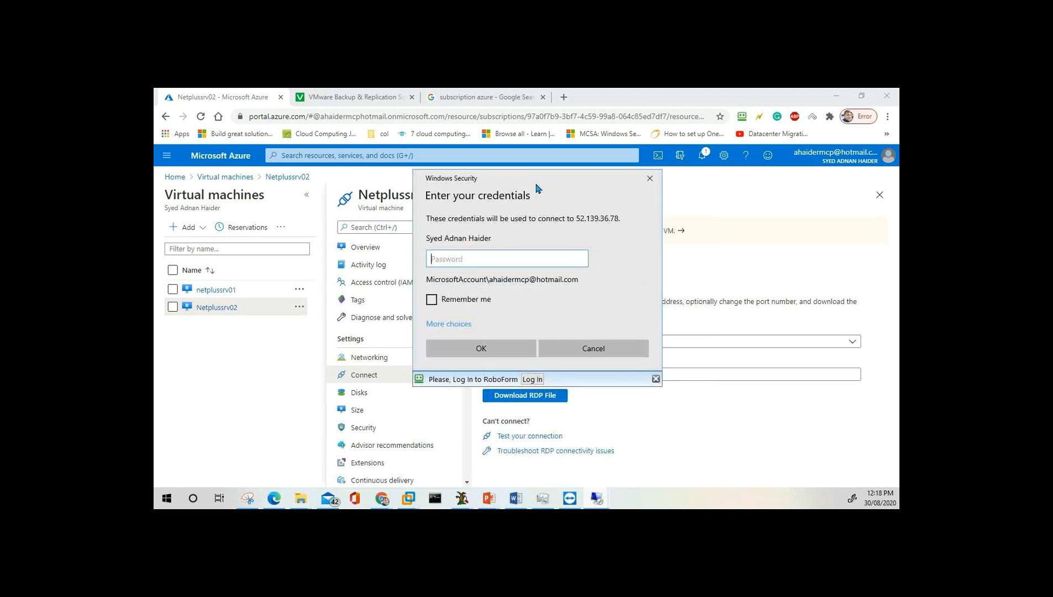
click(447, 324)
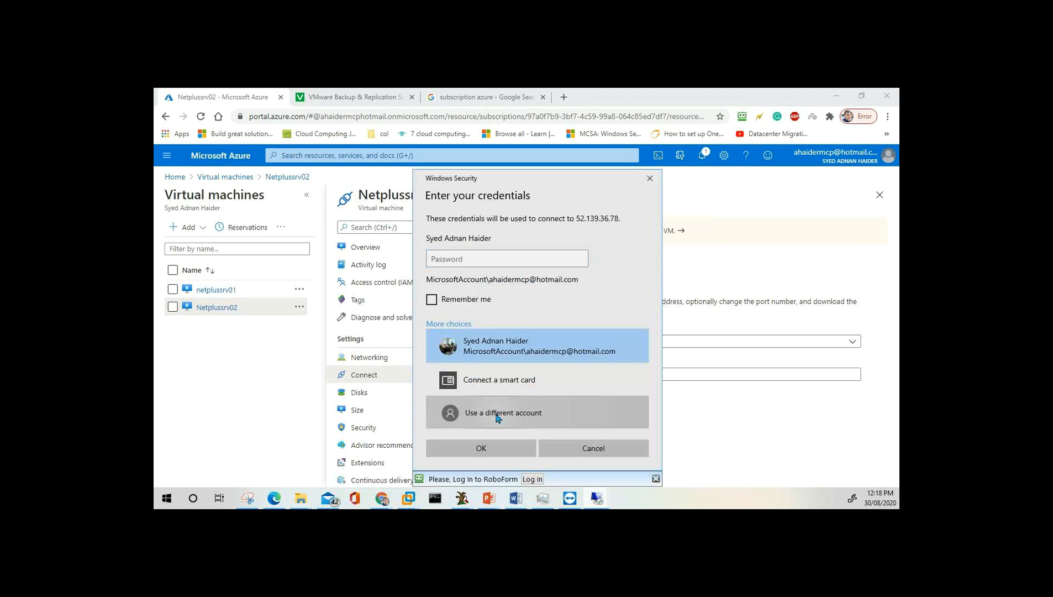
click(498, 417)
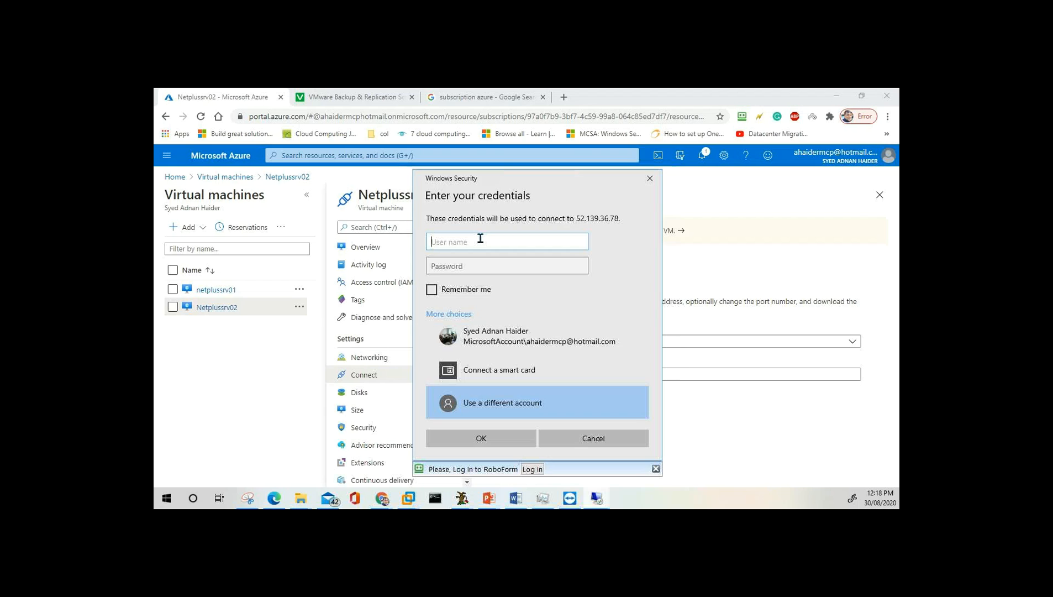
text(passadmin)
key(Tab)
text(••)
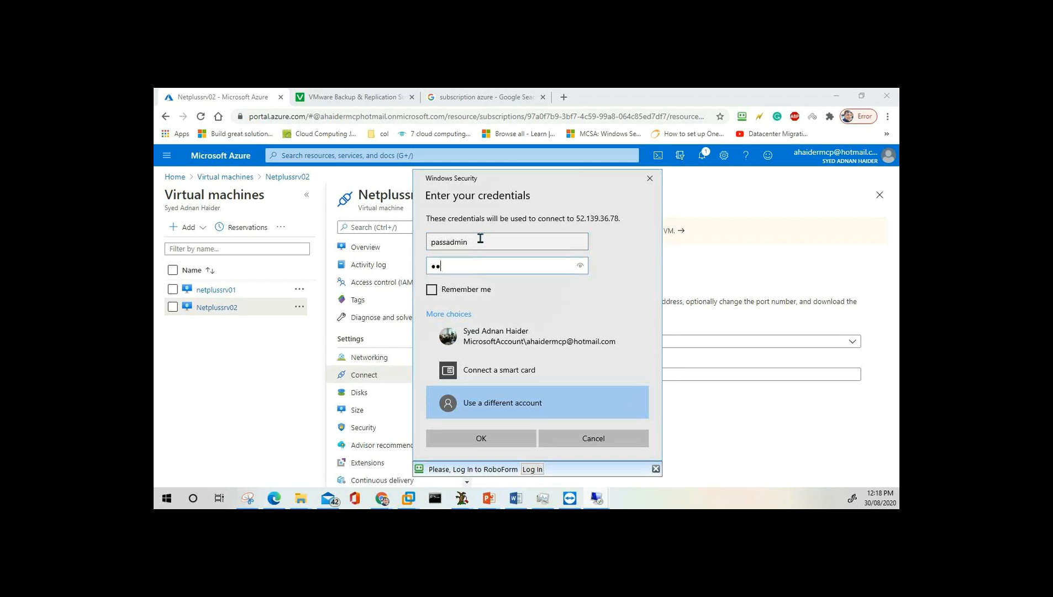
key(Return)
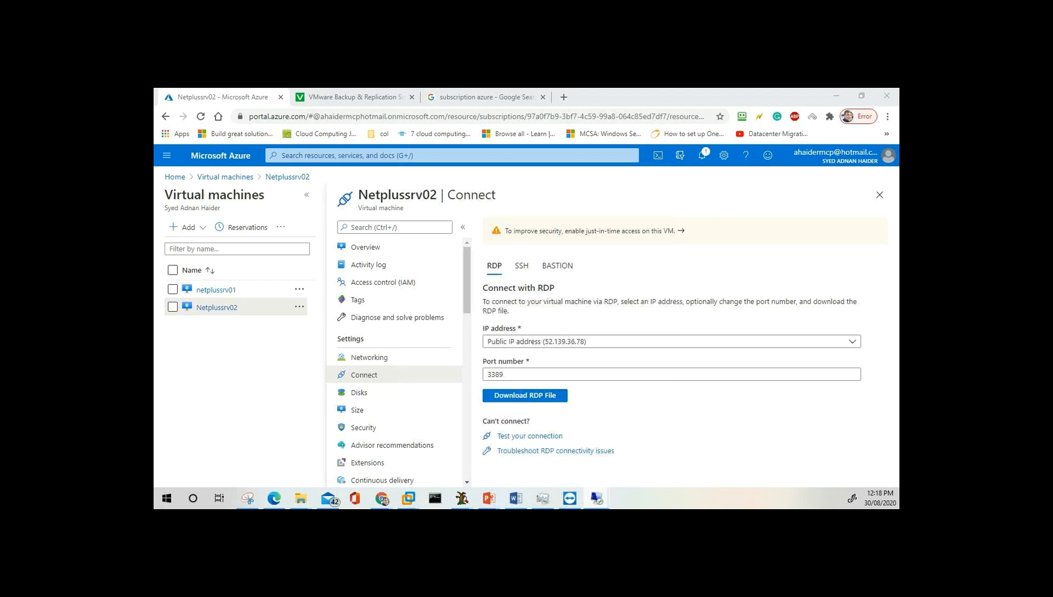
drag(867, 281, 560, 189)
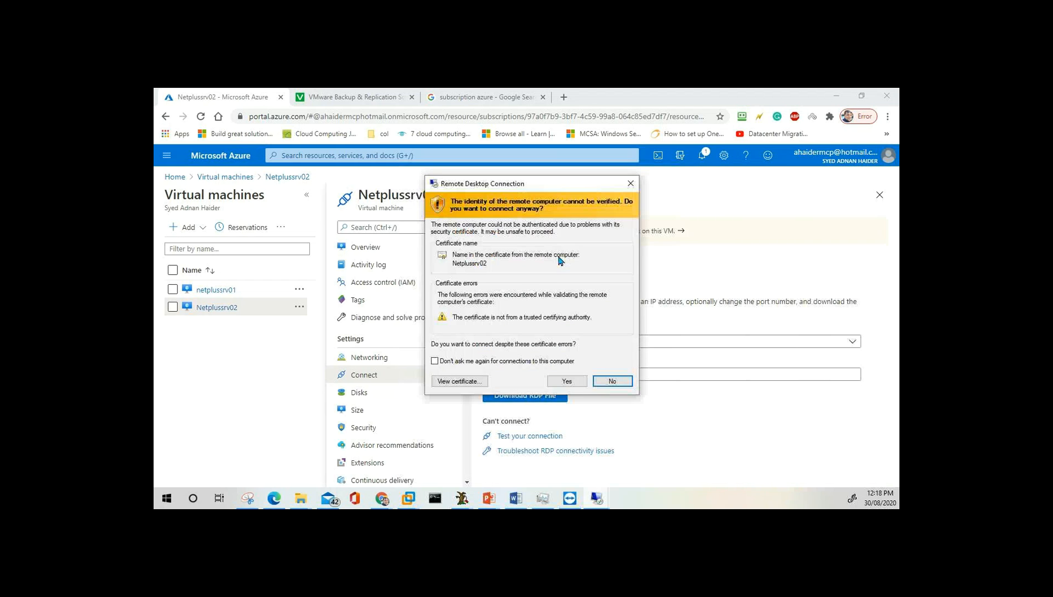
click(566, 381)
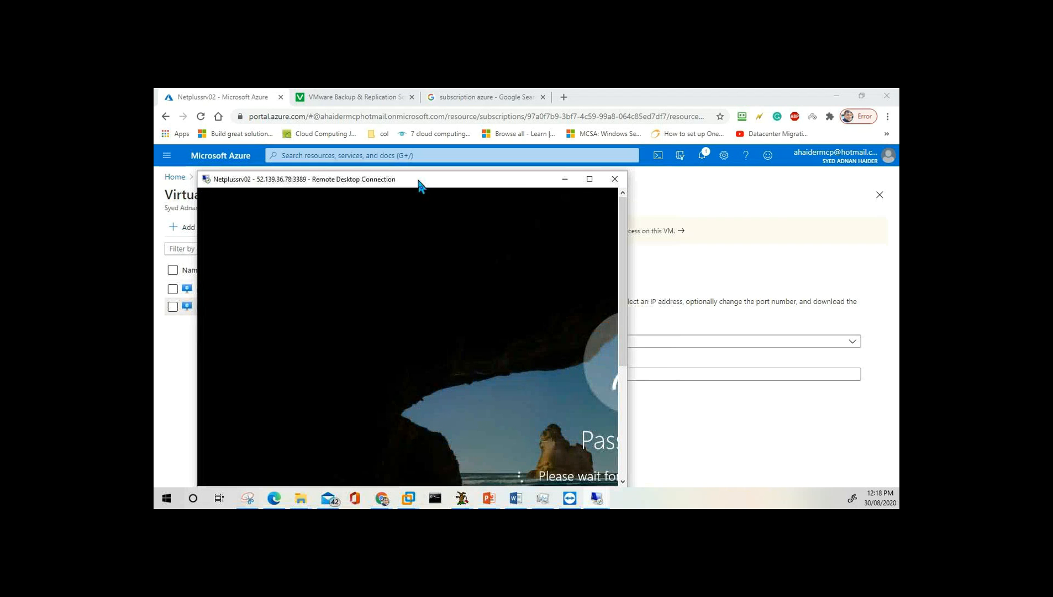
Check the netplussrv01 session, then bring Netplussrv02 forward and close its Windows Admin Center prompt.
click(596, 498)
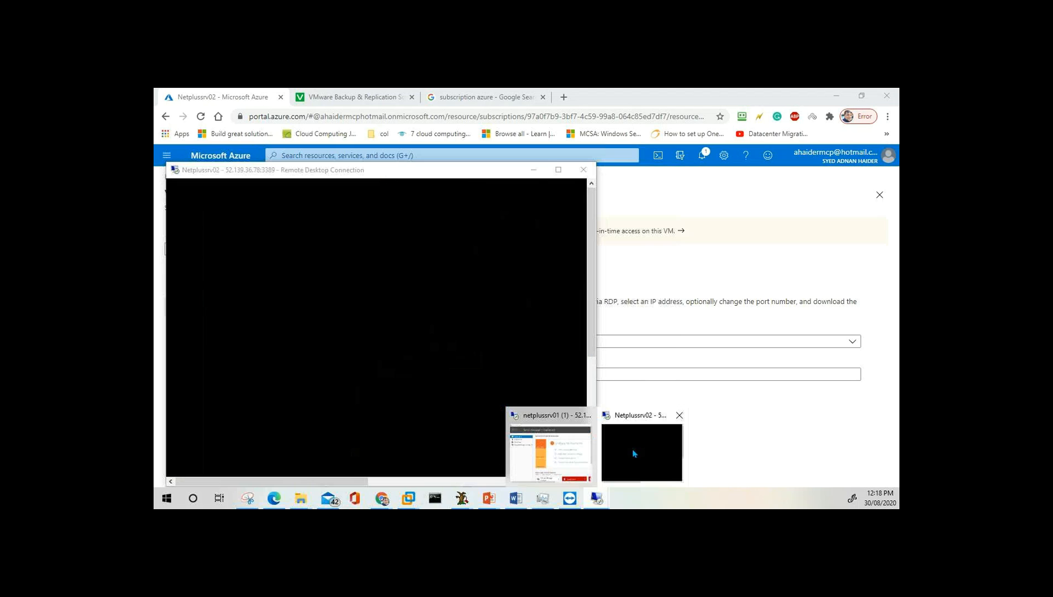
click(597, 498)
click(550, 447)
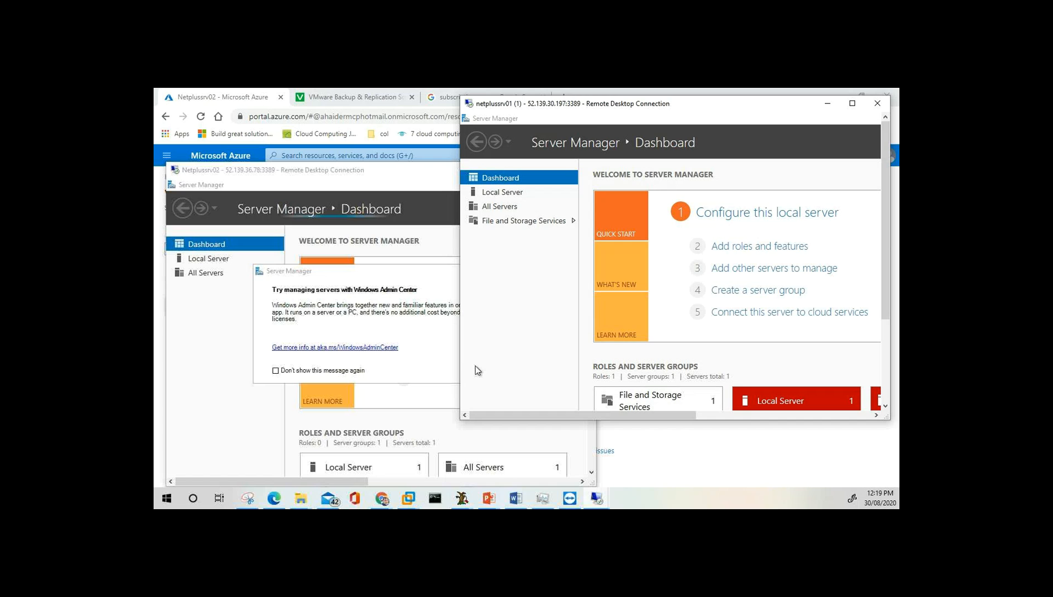
click(417, 271)
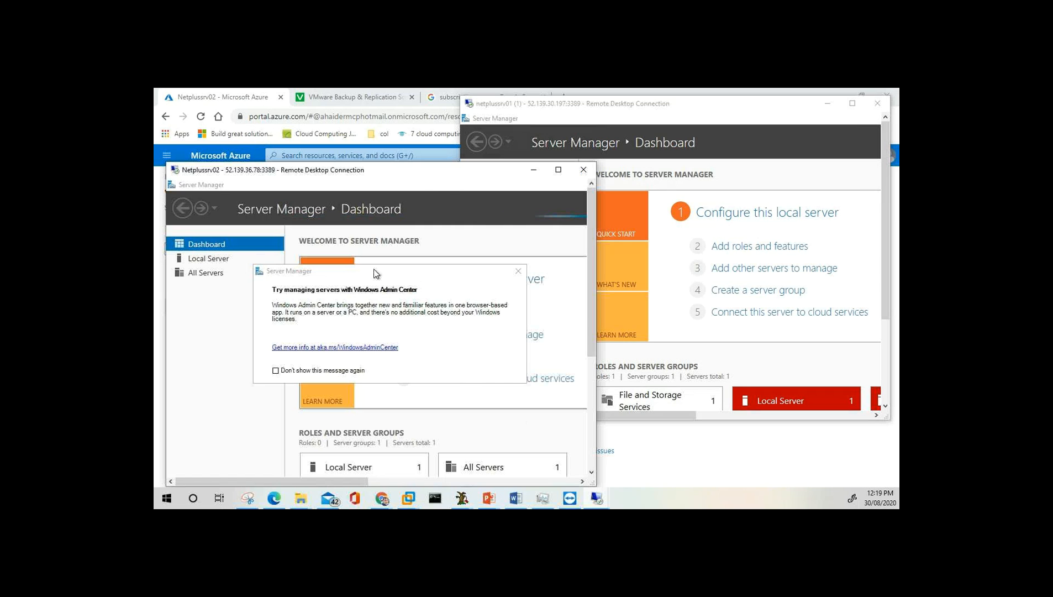
click(523, 272)
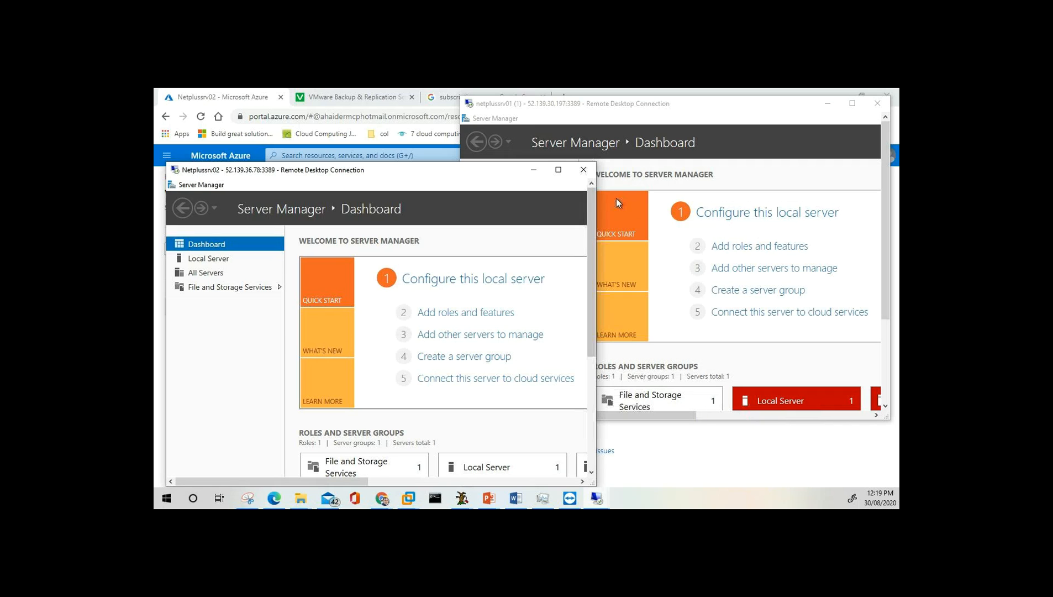
Disconnect the Netplussrv02 and netplussrv01 sessions, confirming each, and return to Virtual machines.
click(586, 171)
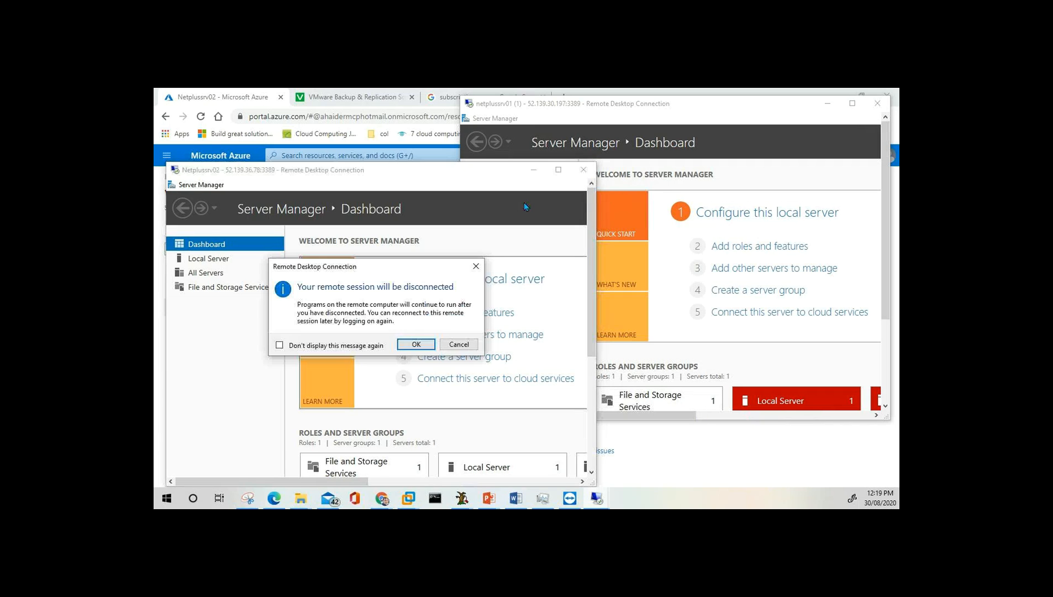
click(416, 345)
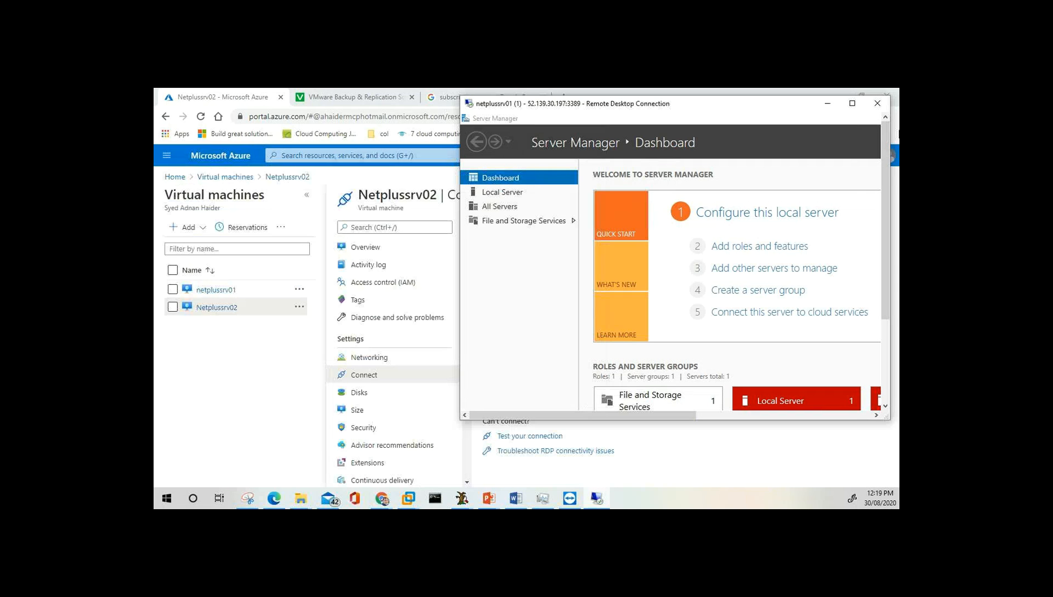
click(877, 103)
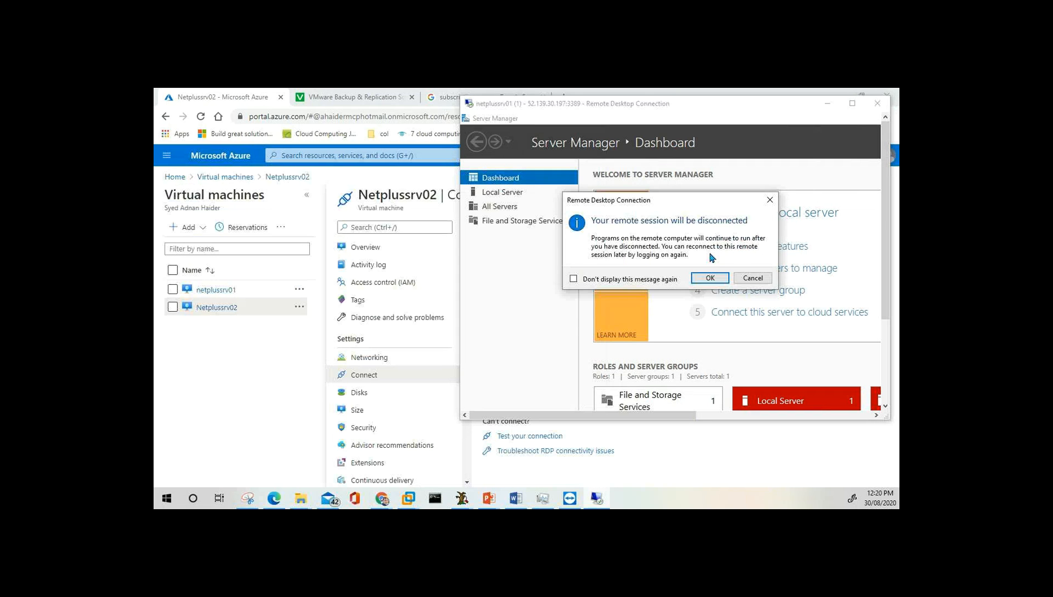
click(711, 278)
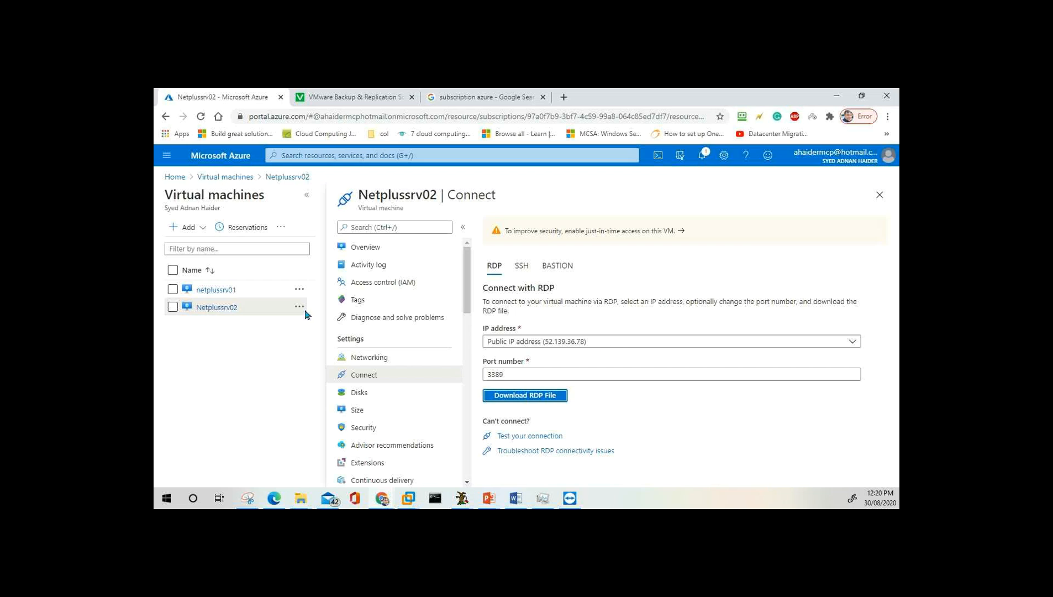
click(224, 177)
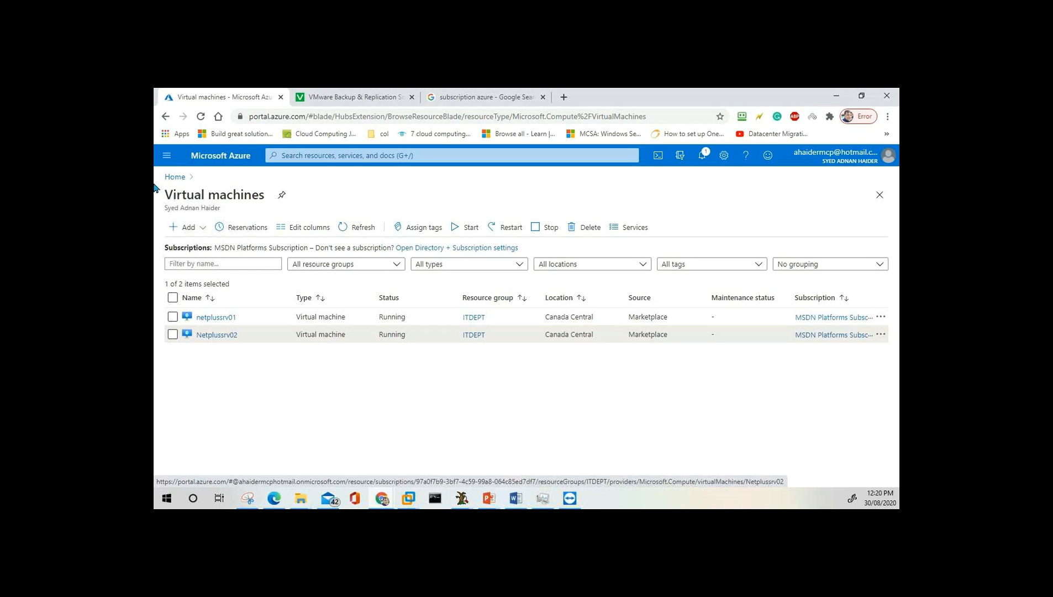
Open All resources from the portal menu and select all 14 resources.
click(167, 157)
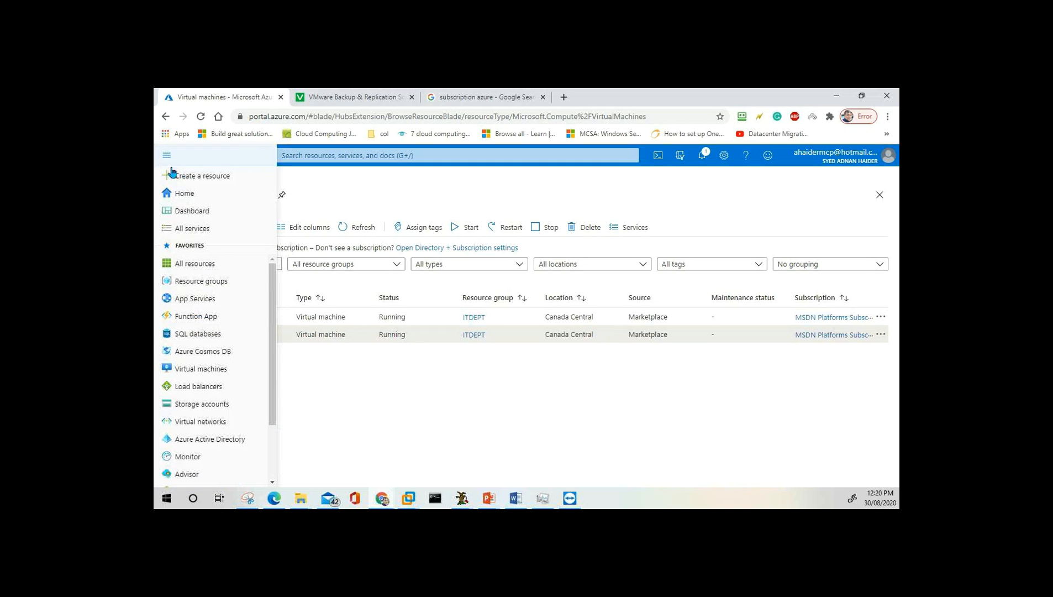
click(201, 273)
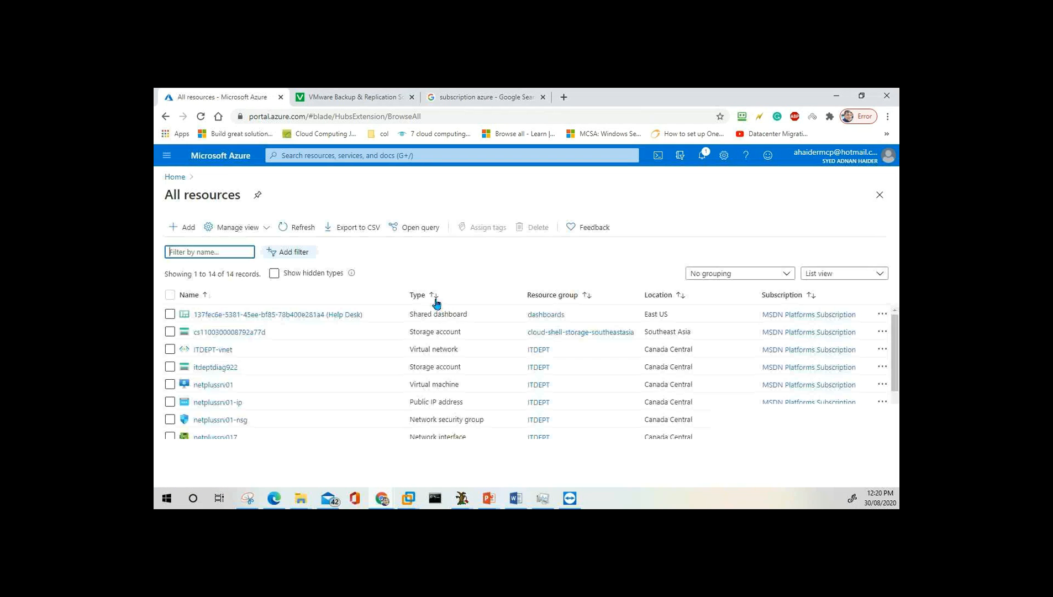
click(171, 296)
click(170, 295)
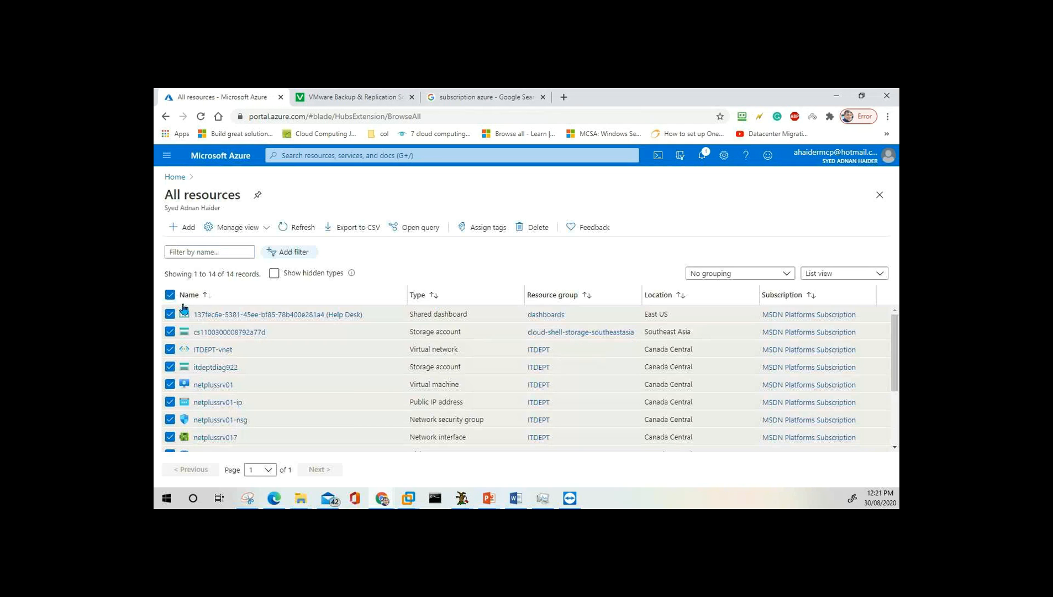
scroll(232, 411, down, 2)
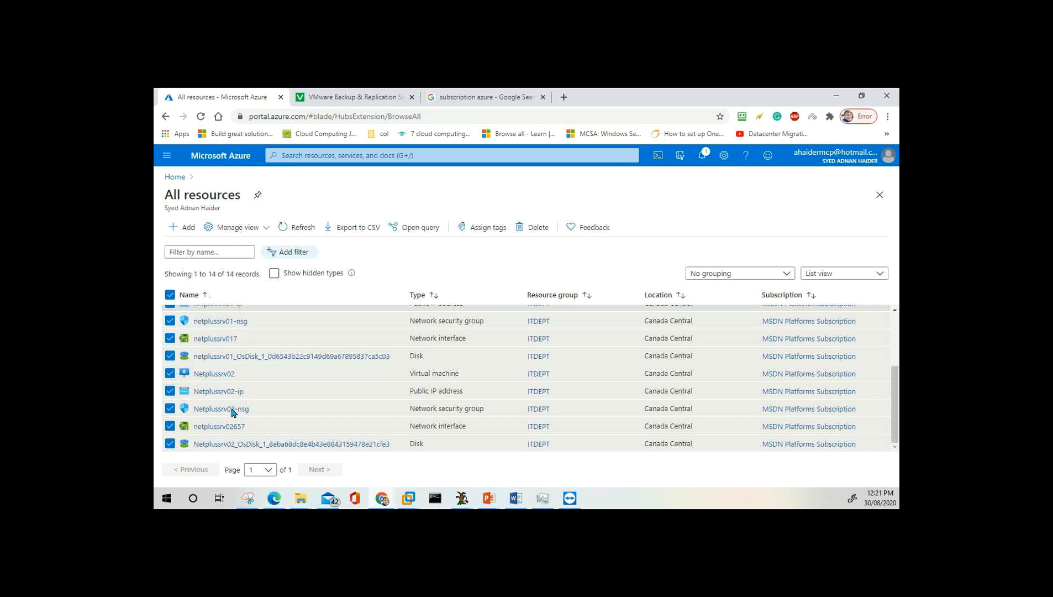
scroll(233, 414, up, 3)
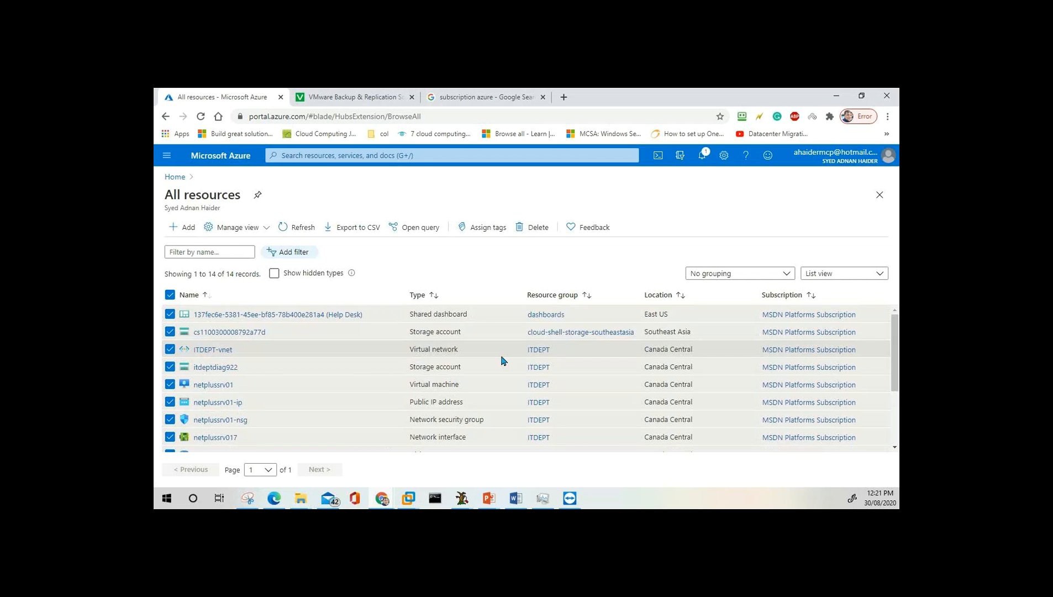
Clear the selection, reload All resources, reselect all 14 and choose Delete.
click(171, 295)
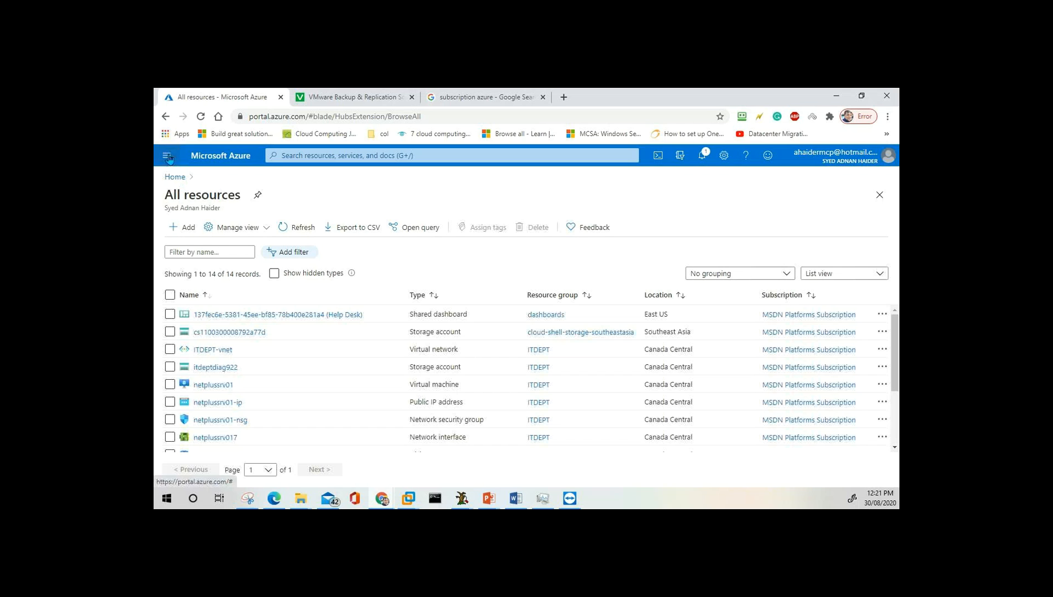
click(167, 155)
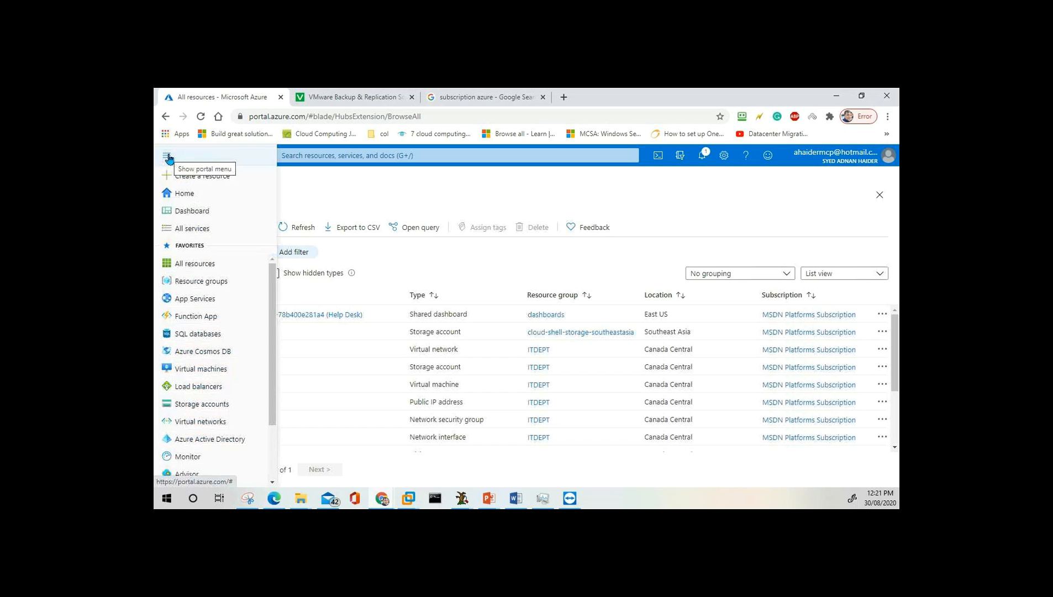
click(196, 264)
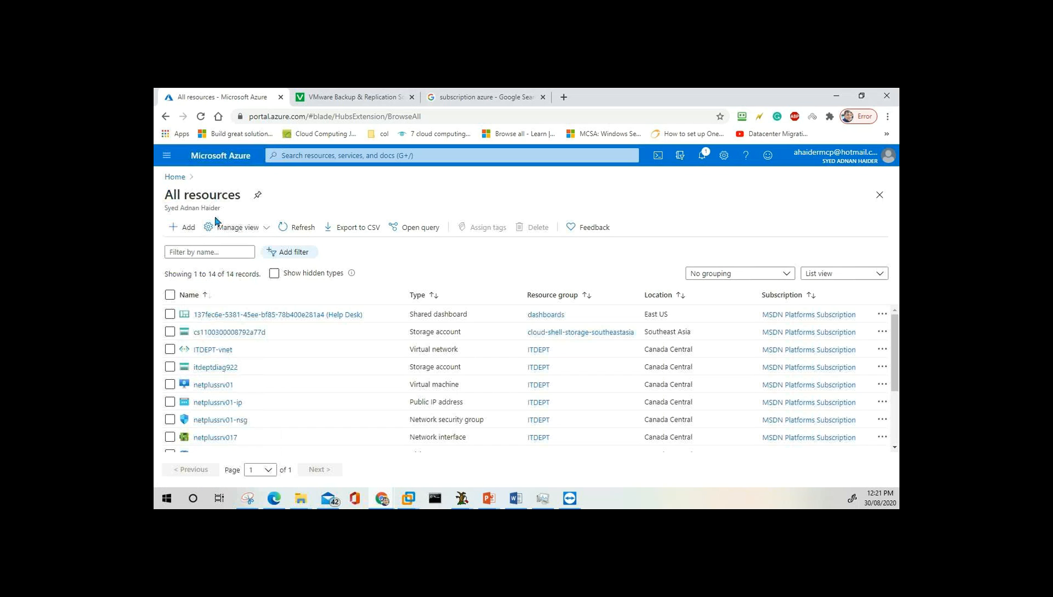
click(170, 294)
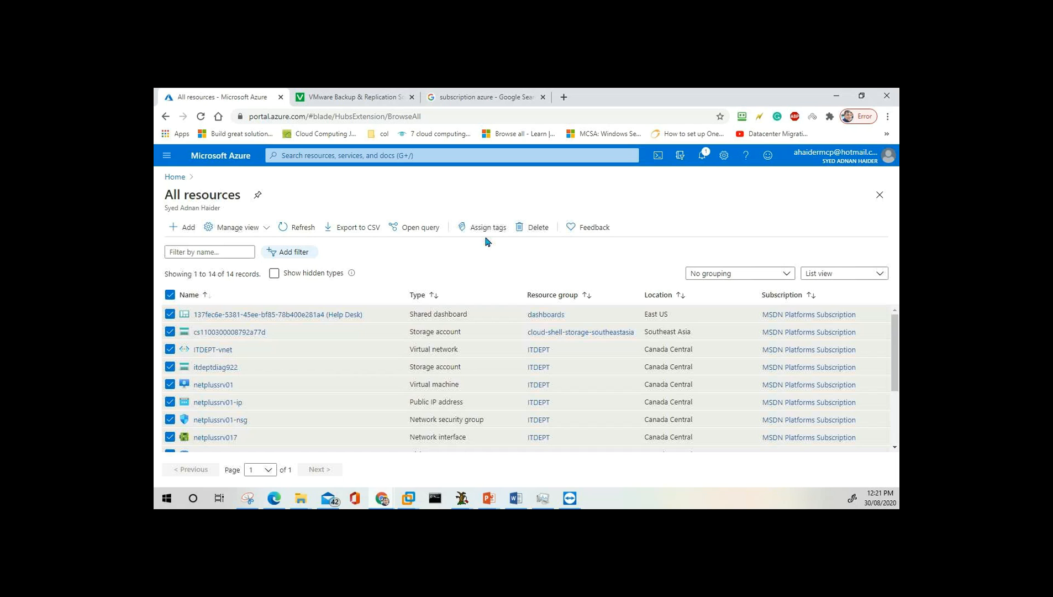
click(537, 232)
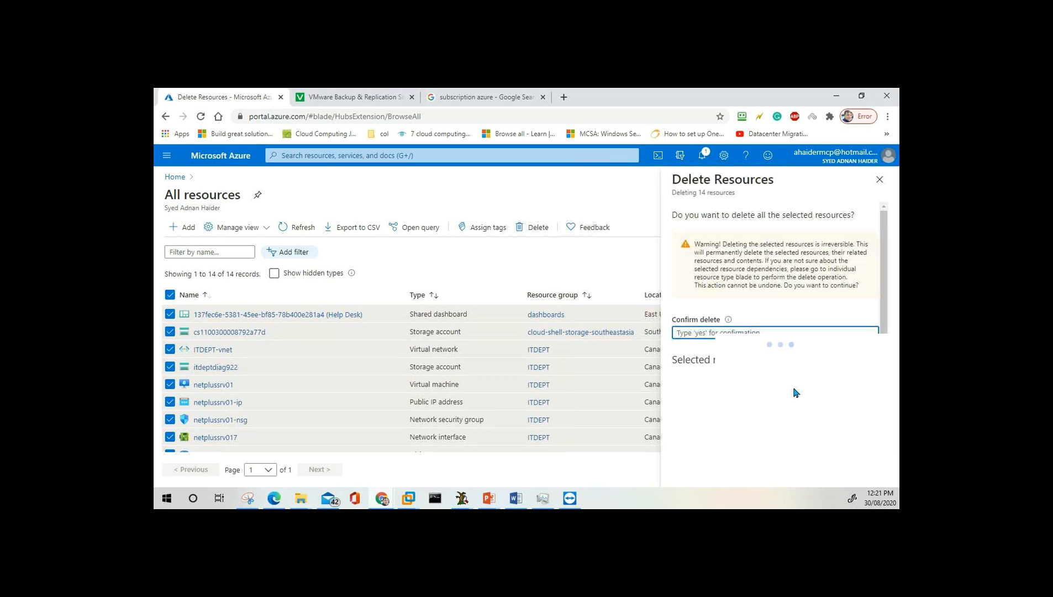
Enter 'yes' in Confirm delete and permanently delete the 14 resources.
text(yes)
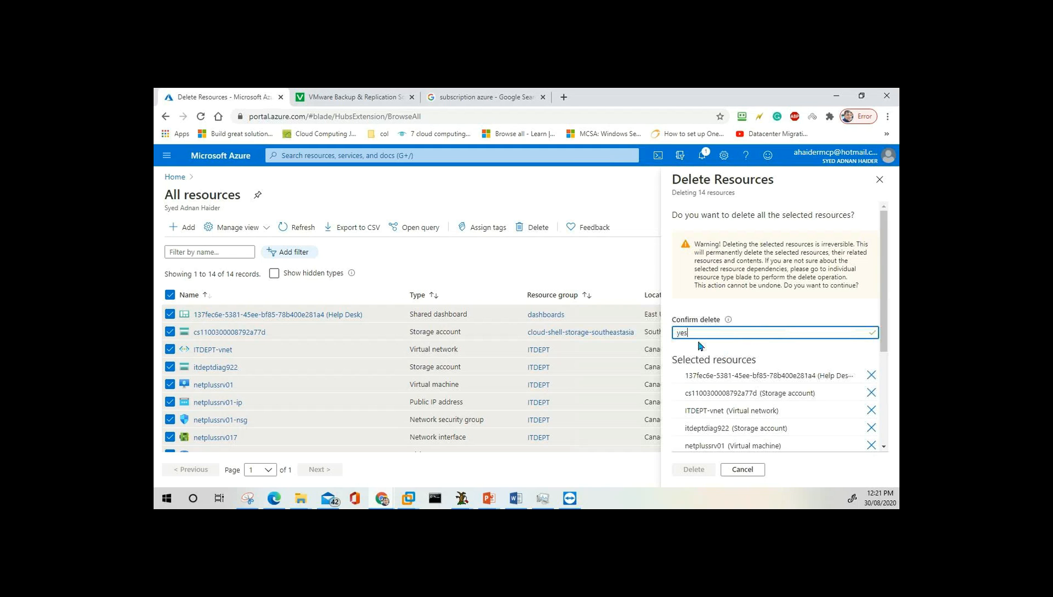
click(694, 469)
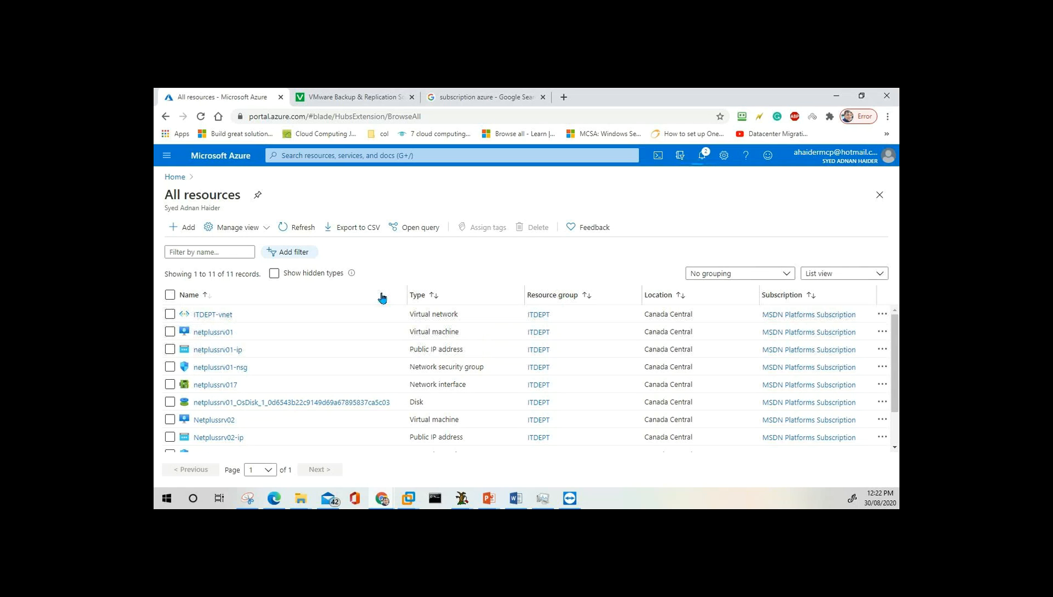
Check Notifications for the running 14-item delete, then switch to the PowerPoint presentation.
click(703, 157)
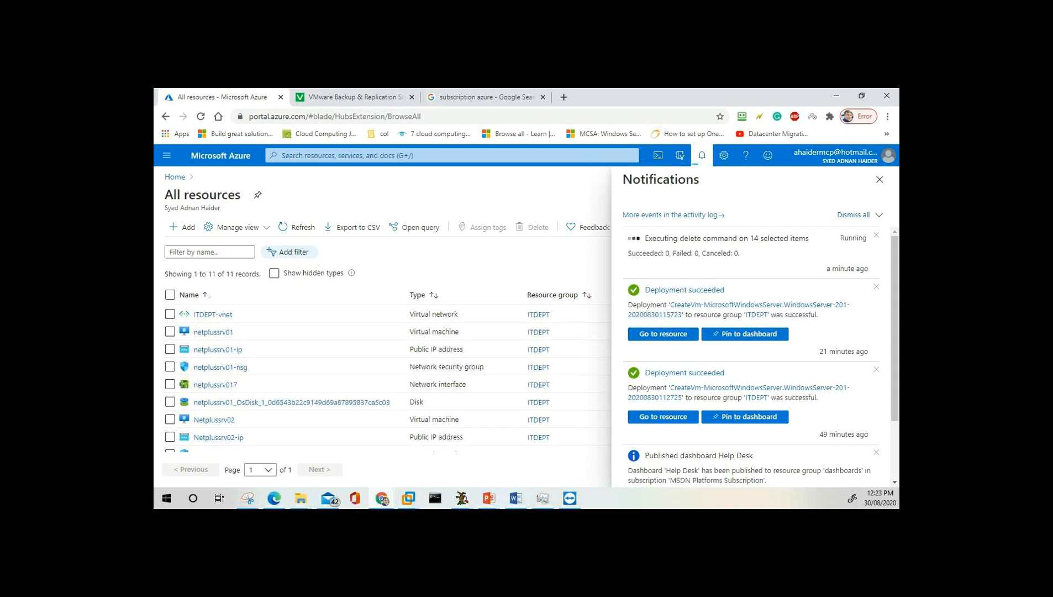
click(491, 503)
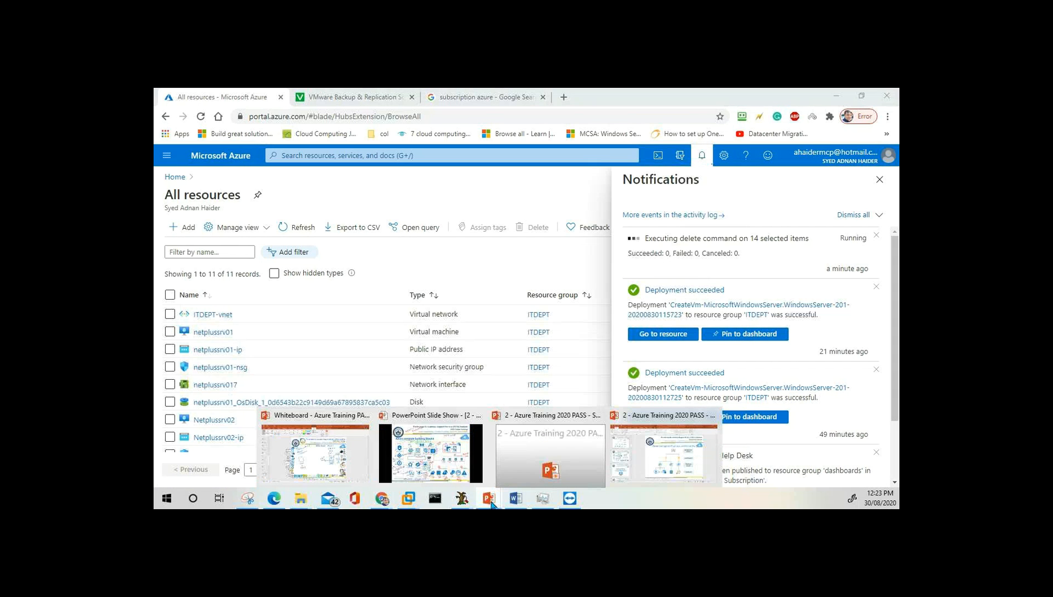